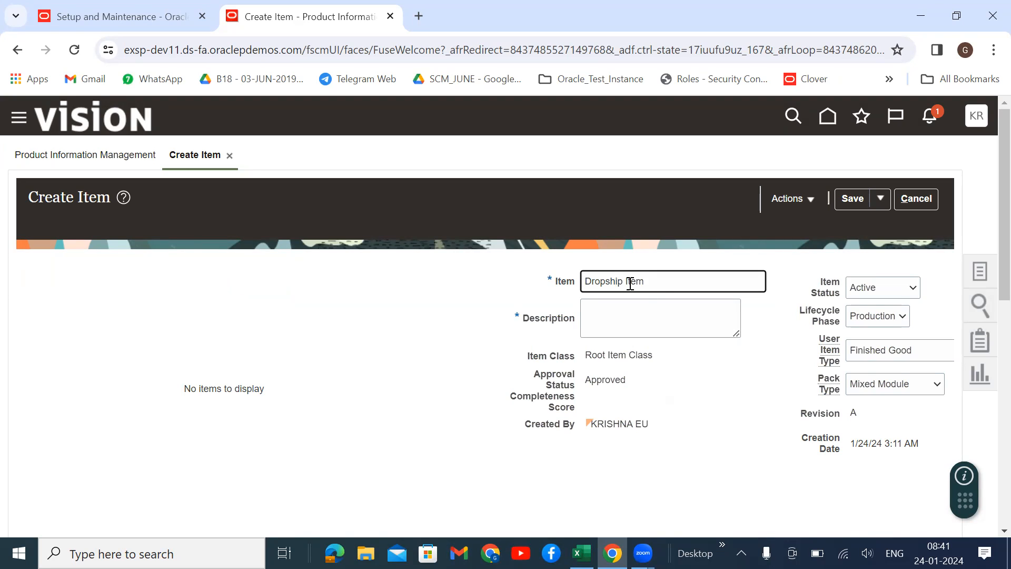
# Step: Copy the item name "Dropship Item" into the item's Description
pyautogui.moveTo(649, 285); pyautogui.dragTo(397, 312)
pyautogui.hotkey('ctrl', 'c')
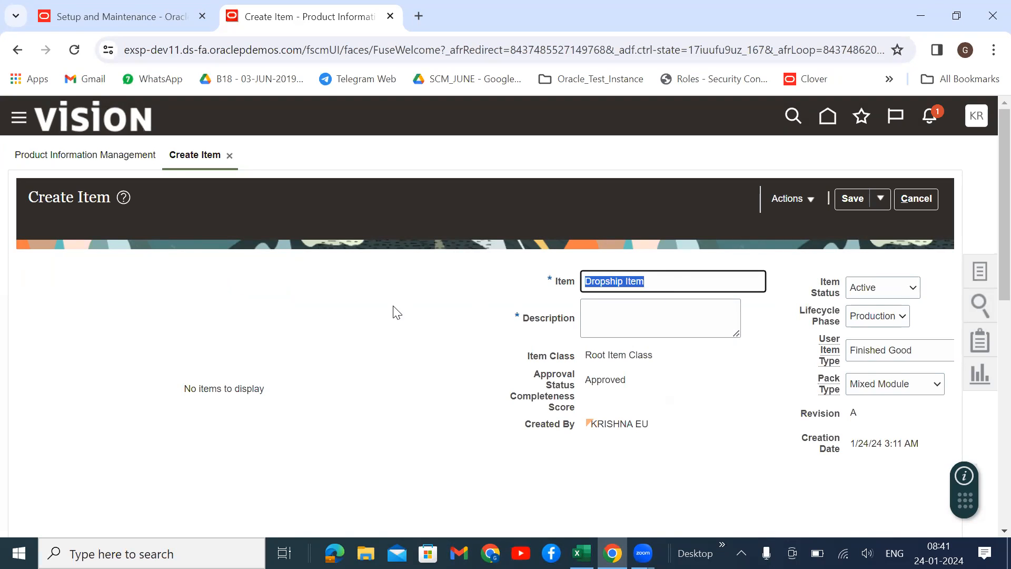
pyautogui.click(606, 311)
pyautogui.hotkey('ctrl', 'v')
# Step: Set Default Sales Order Source Type to External in the item's Sales and Order Management specifications
pyautogui.scroll(-7, 300, 362)
pyautogui.click(113, 229)
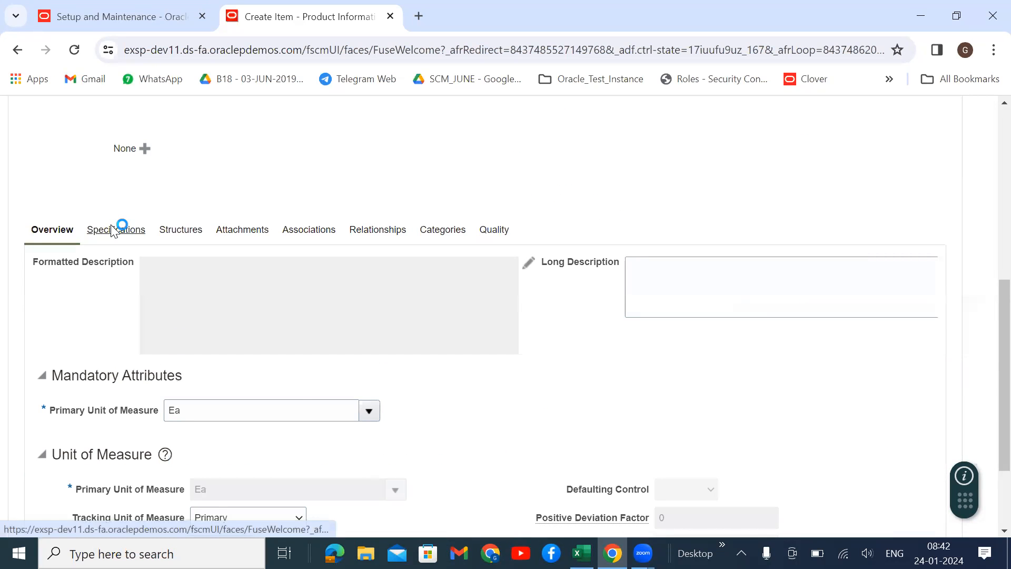
pyautogui.scroll(-3, 105, 342)
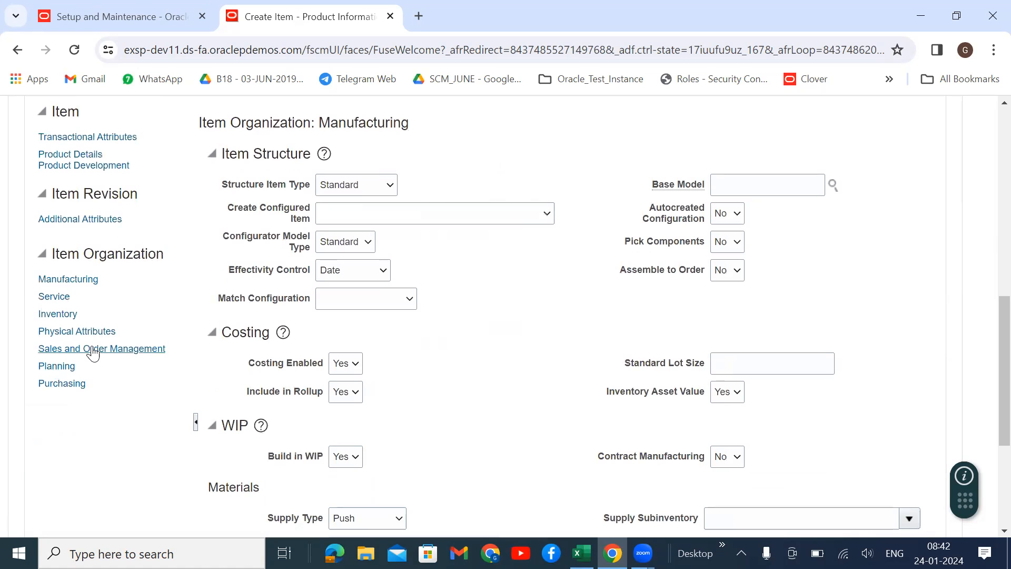
pyautogui.click(94, 350)
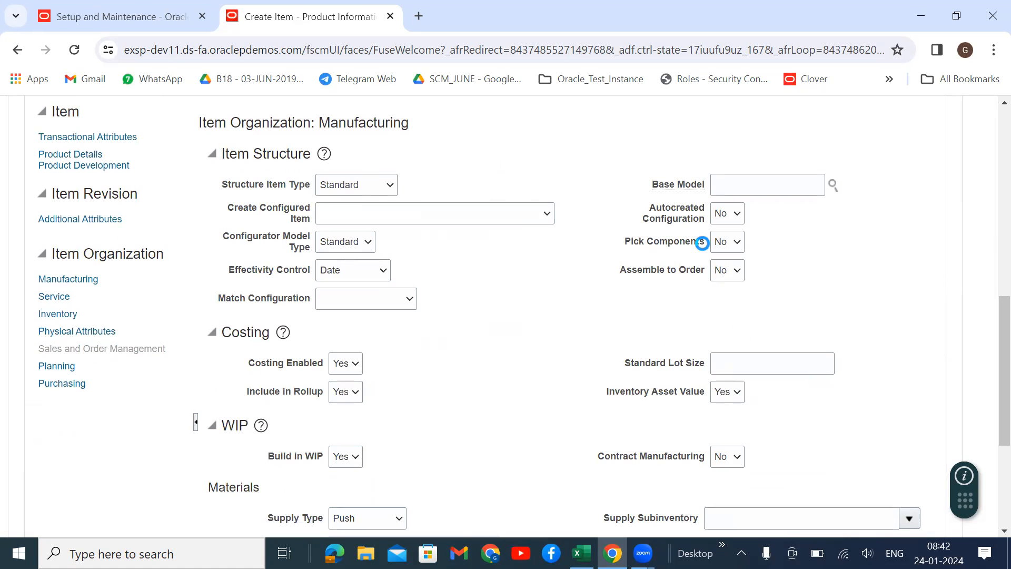
pyautogui.click(717, 333)
pyautogui.click(576, 392)
pyautogui.click(739, 426)
pyautogui.click(730, 438)
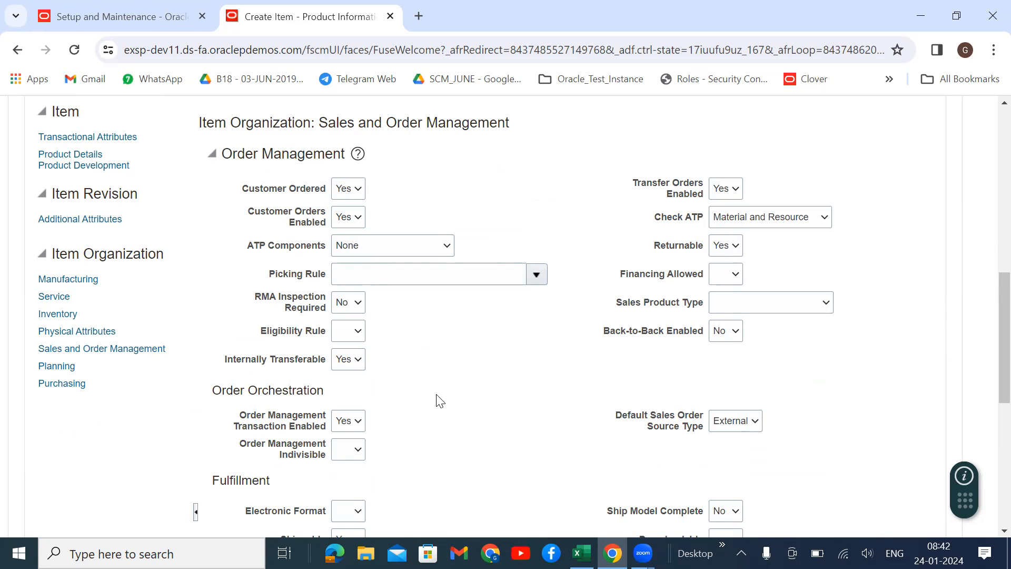
# Step: Set the item's Purchase Price to 100 in the Purchasing specifications, save the item and show its associations
pyautogui.click(77, 383)
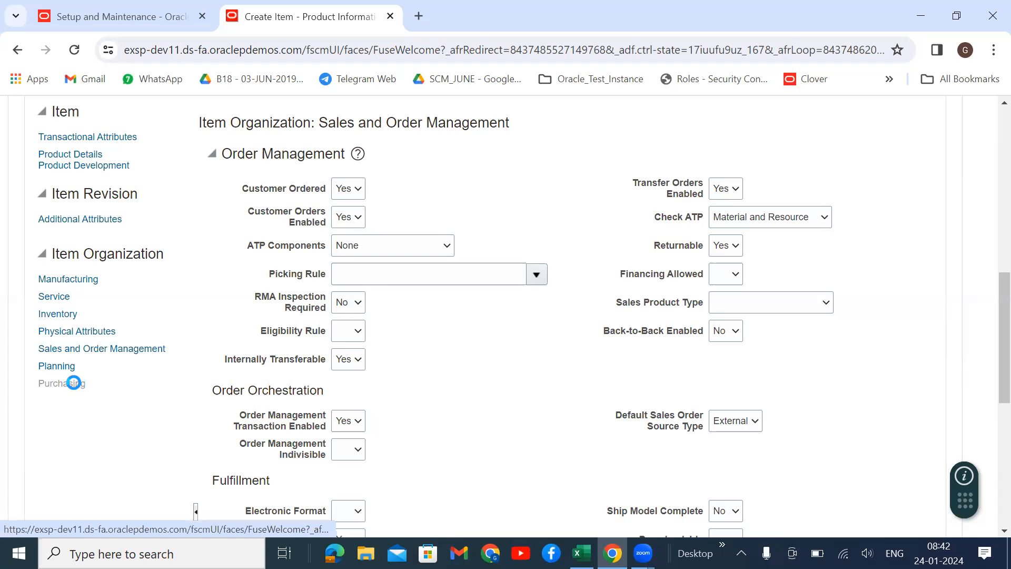
pyautogui.scroll(-3, 469, 406)
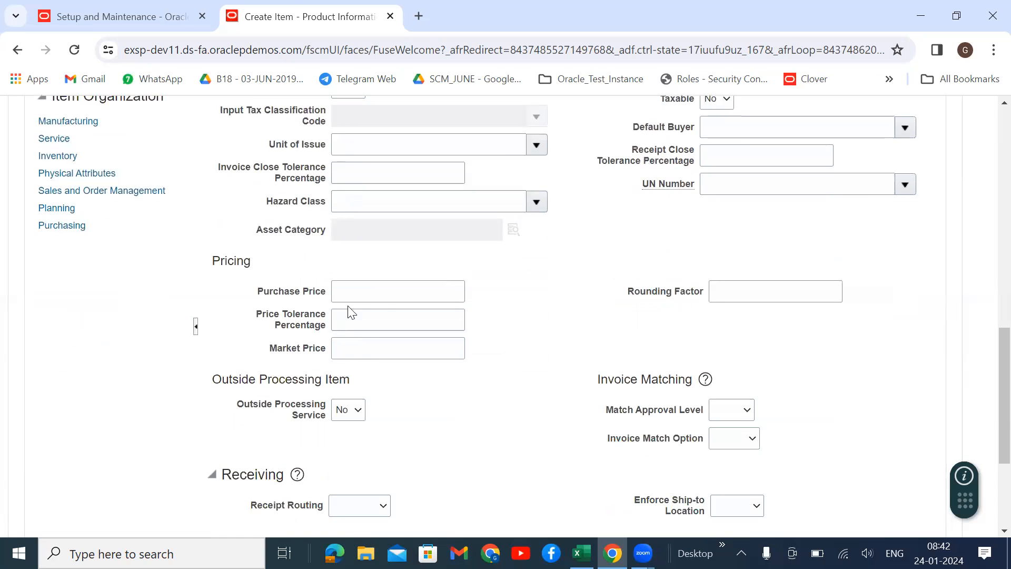
pyautogui.click(347, 287)
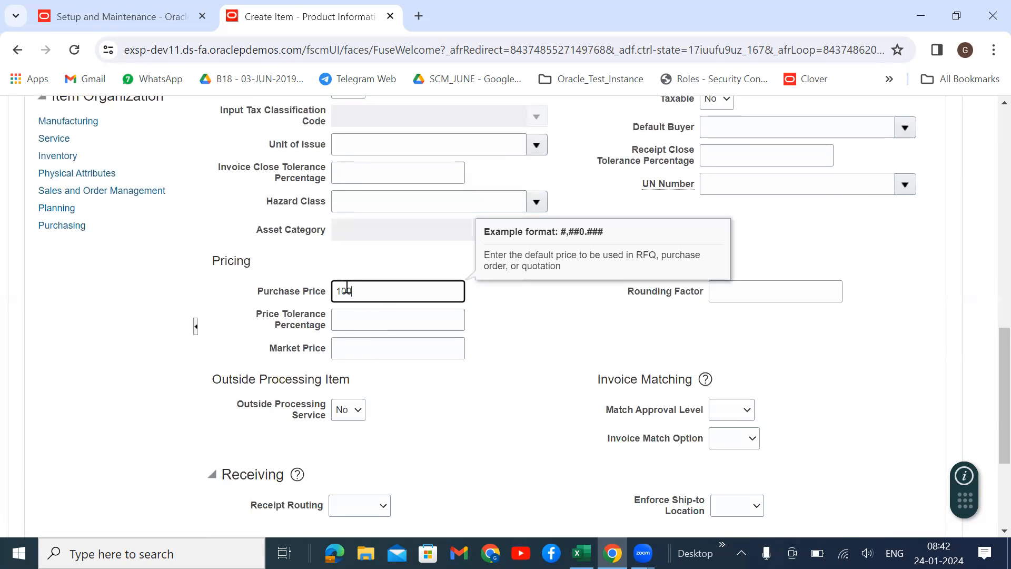
pyautogui.click(550, 340)
pyautogui.scroll(-4, 553, 355)
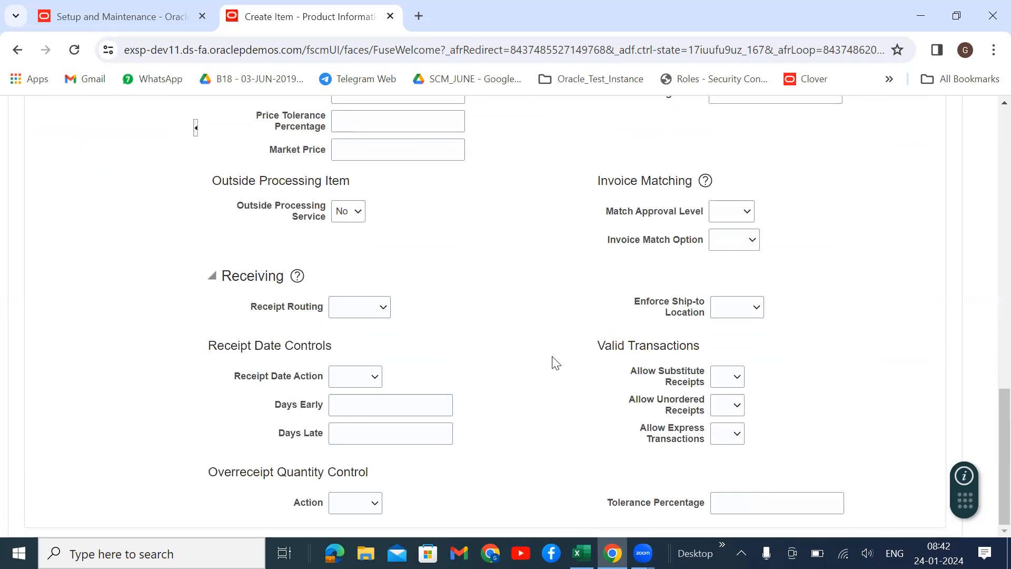
pyautogui.scroll(15, 555, 358)
pyautogui.click(853, 156)
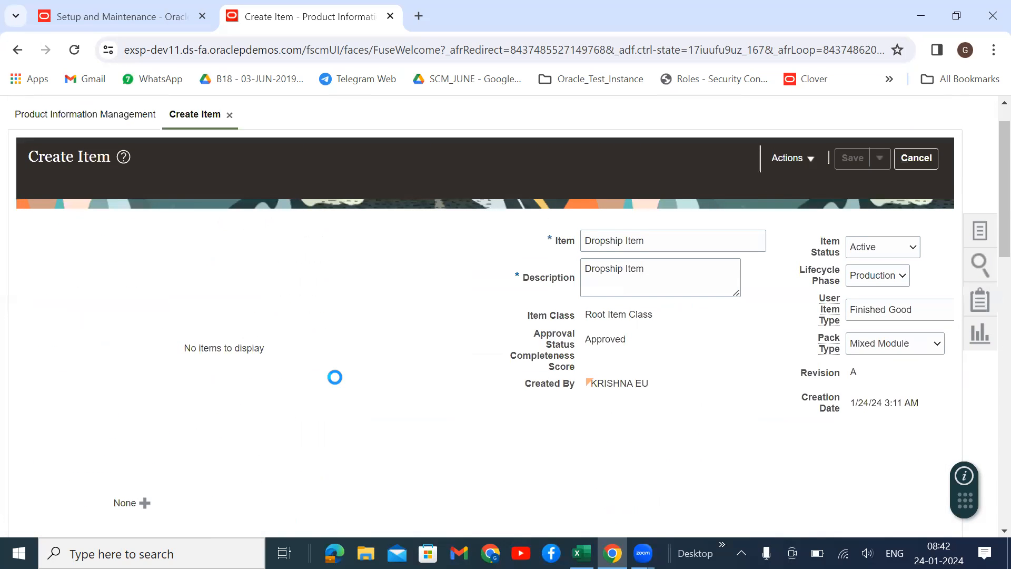
pyautogui.scroll(-5, 316, 348)
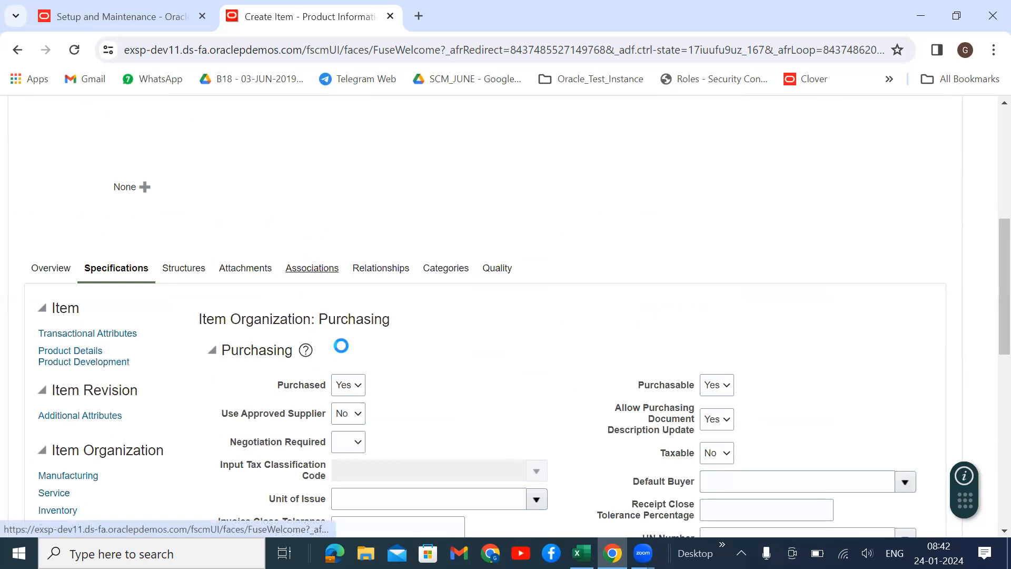
# Step: Switch to Setup and Maintenance and open the Manage Drop Ship Financial Flows task in the Order Management setup's Orders area
pyautogui.click(116, 16)
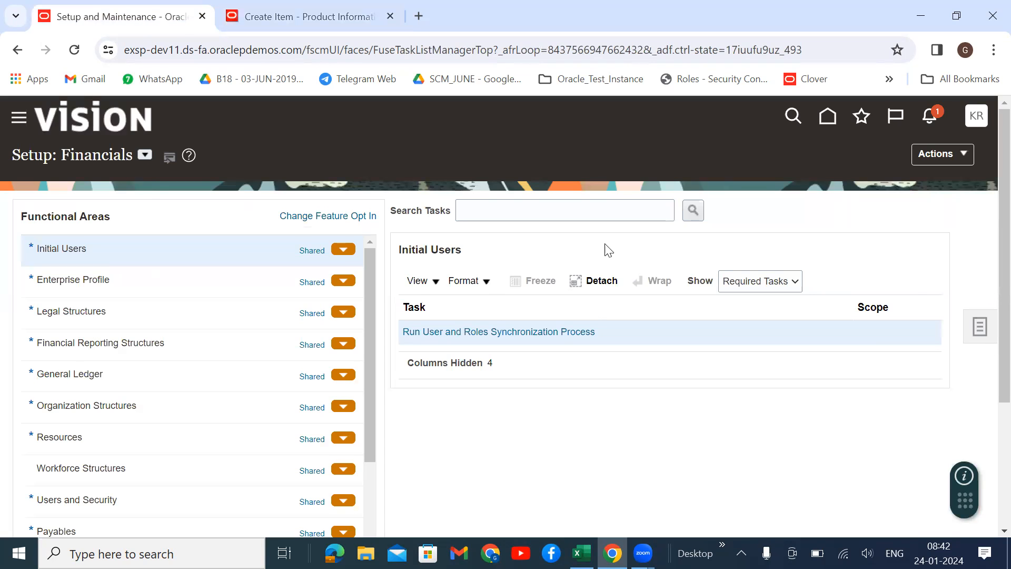
pyautogui.click(144, 155)
pyautogui.scroll(-3, 237, 326)
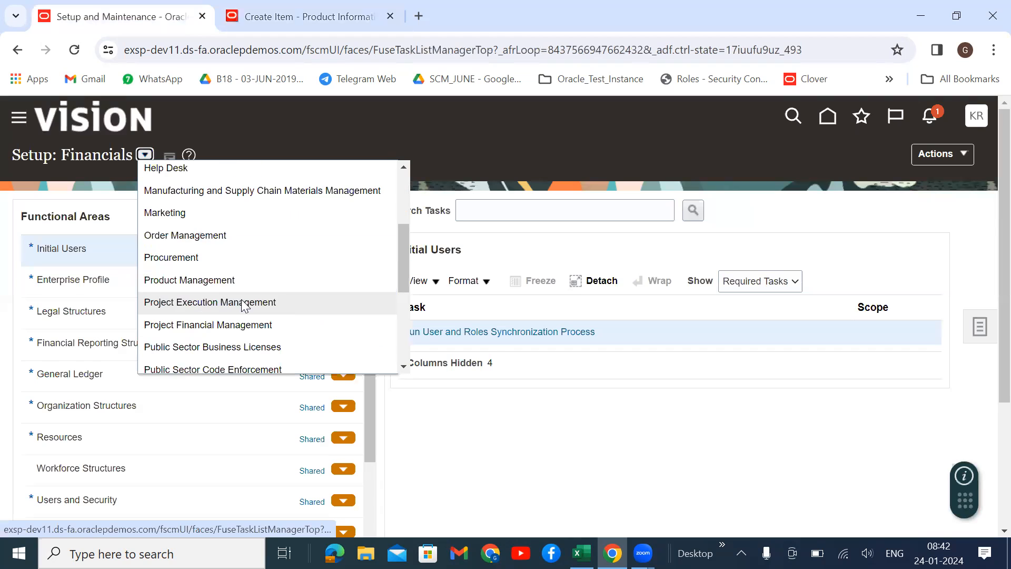
pyautogui.click(200, 238)
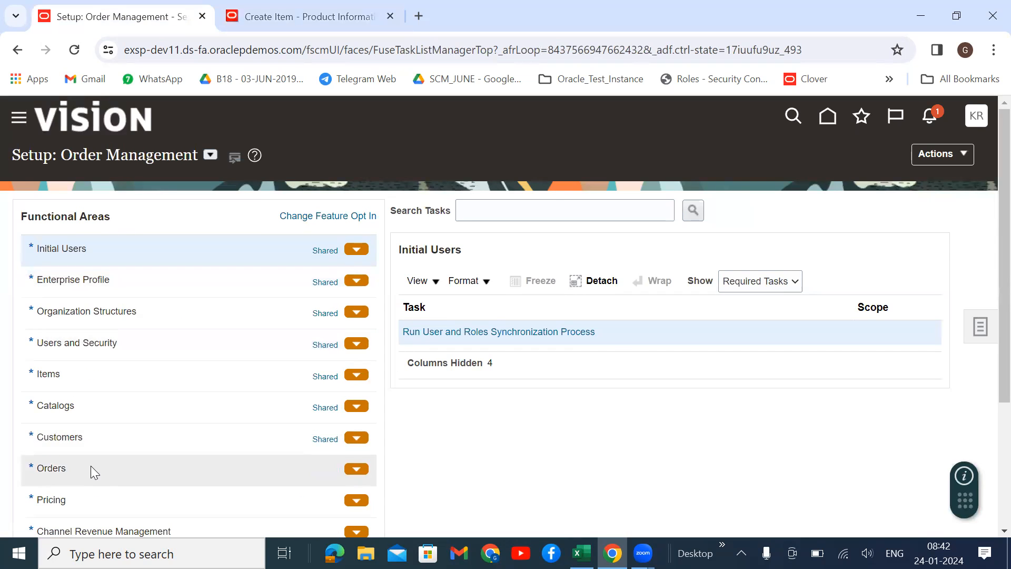
pyautogui.click(92, 467)
pyautogui.click(510, 380)
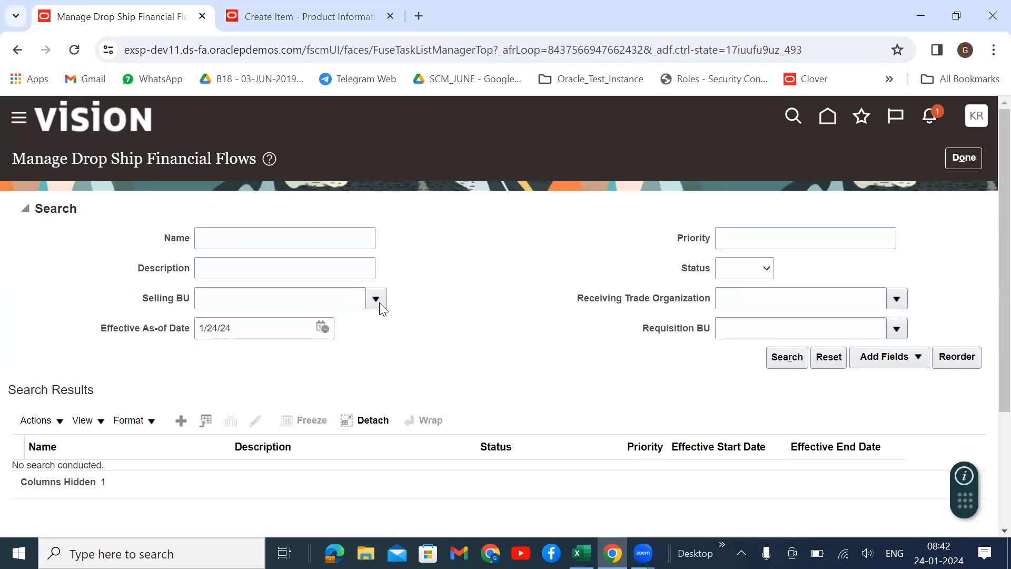
# Step: Look up US1 and set US1 Business Unit as the Selling BU search criterion for drop ship financial flows
pyautogui.scroll(-3, 244, 419)
pyautogui.click(212, 396)
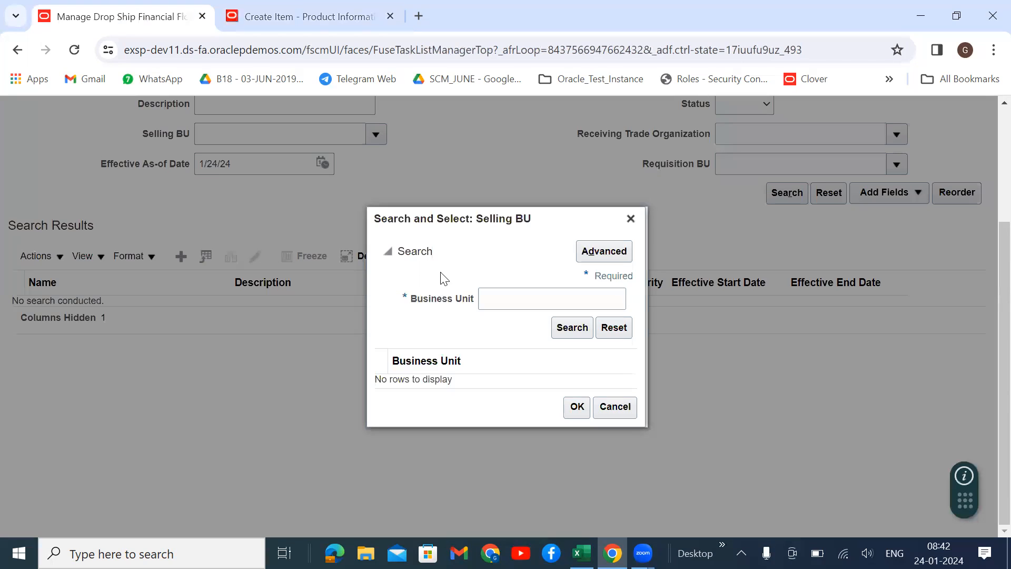
pyautogui.click(496, 305)
pyautogui.write('US1')
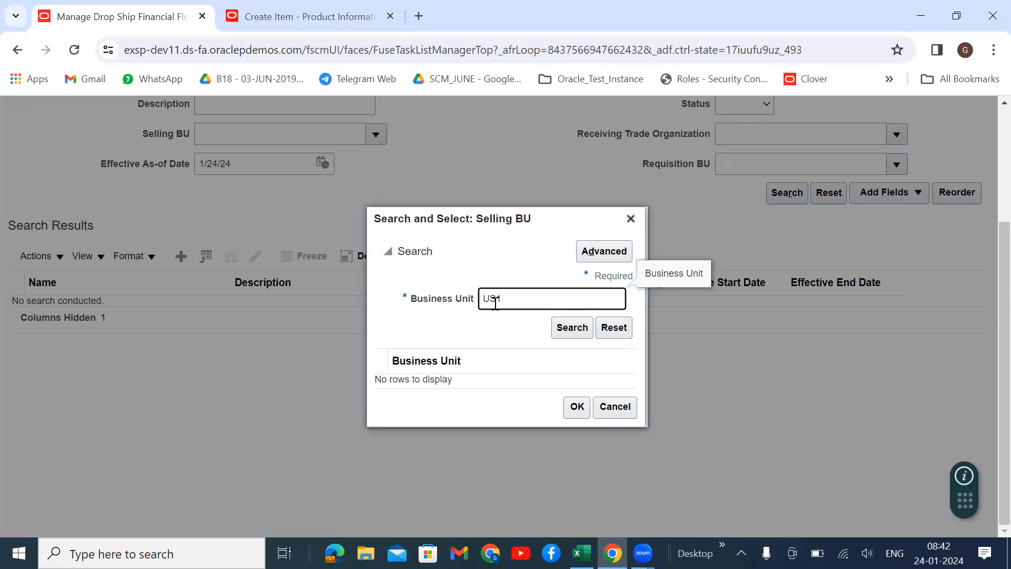
pyautogui.press('Return')
pyautogui.click(510, 397)
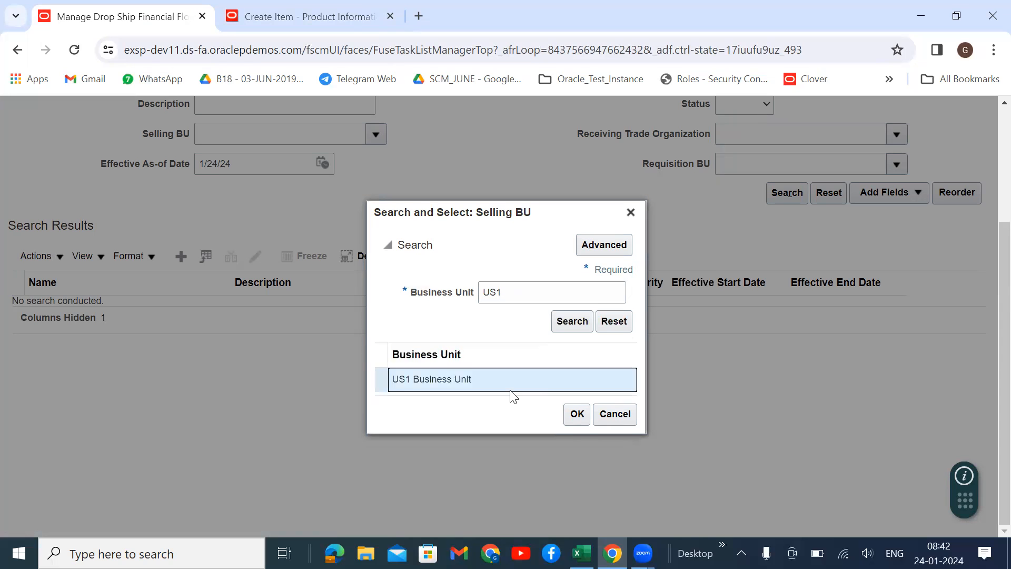
pyautogui.click(576, 413)
# Step: Return to the Dropship Item and associate it with organization 001 (Seattle), applying the Finished Goods (000) template
pyautogui.click(282, 15)
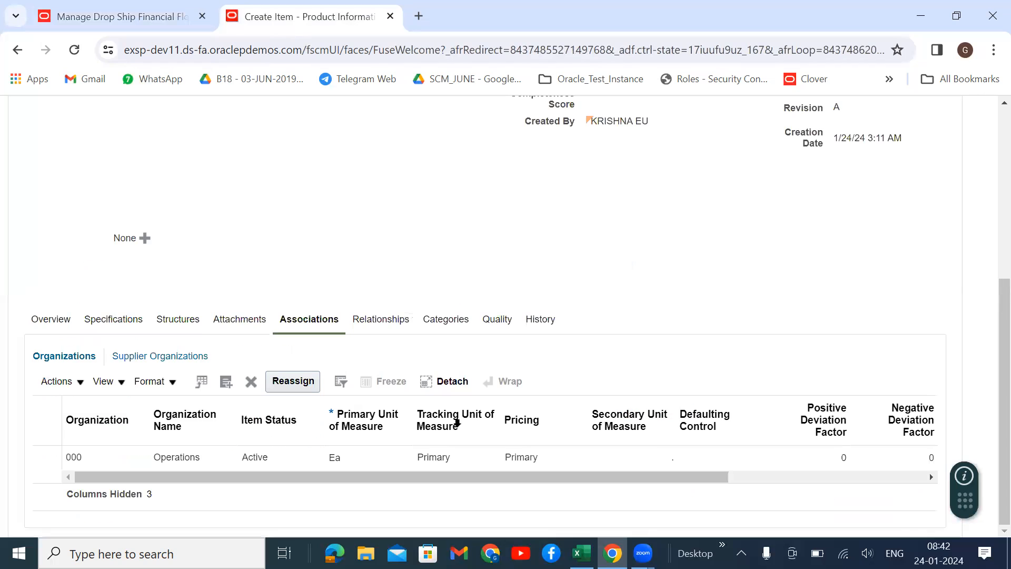
pyautogui.click(201, 381)
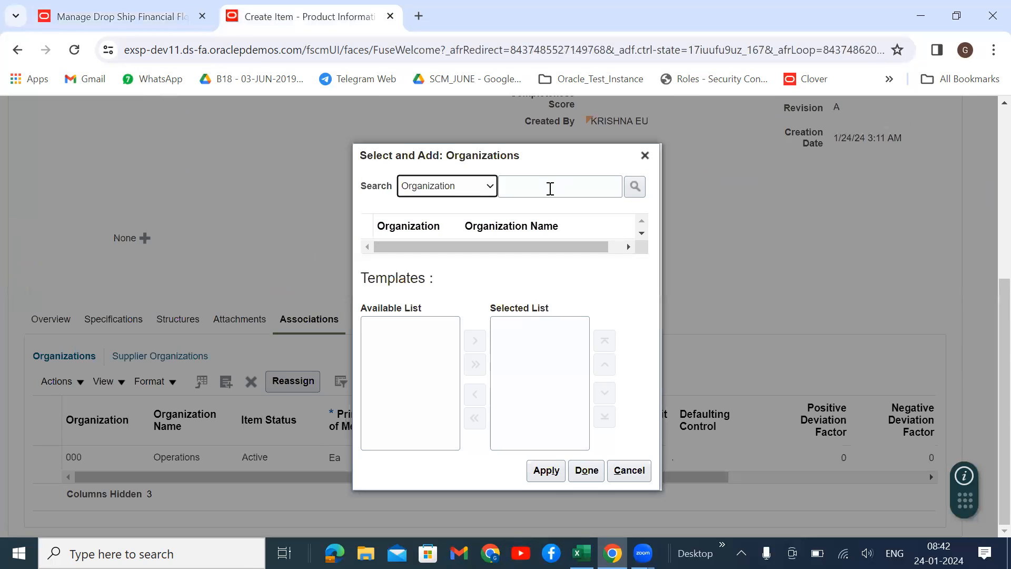
pyautogui.click(550, 189)
pyautogui.write('001')
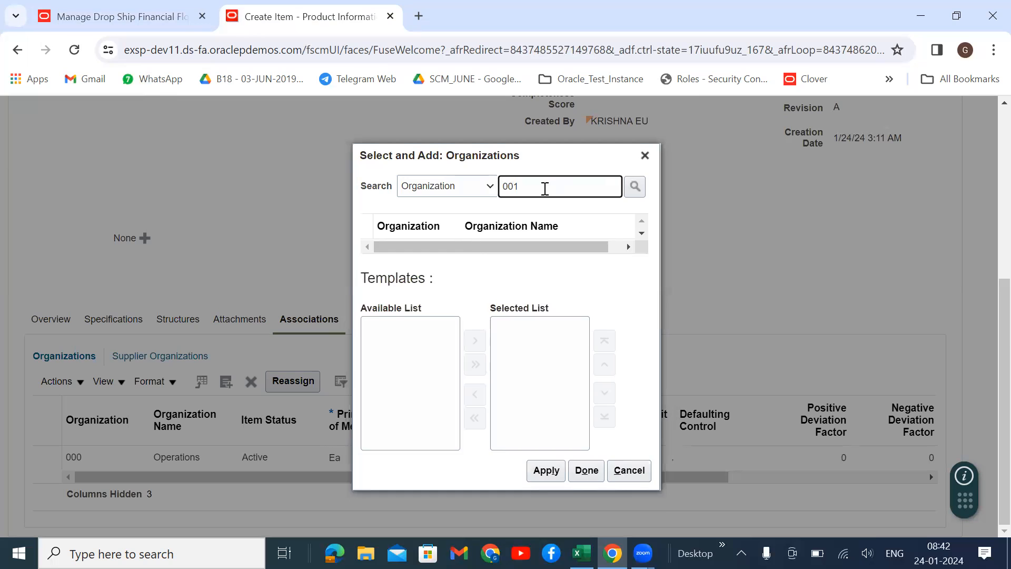
pyautogui.press('Return')
pyautogui.click(472, 234)
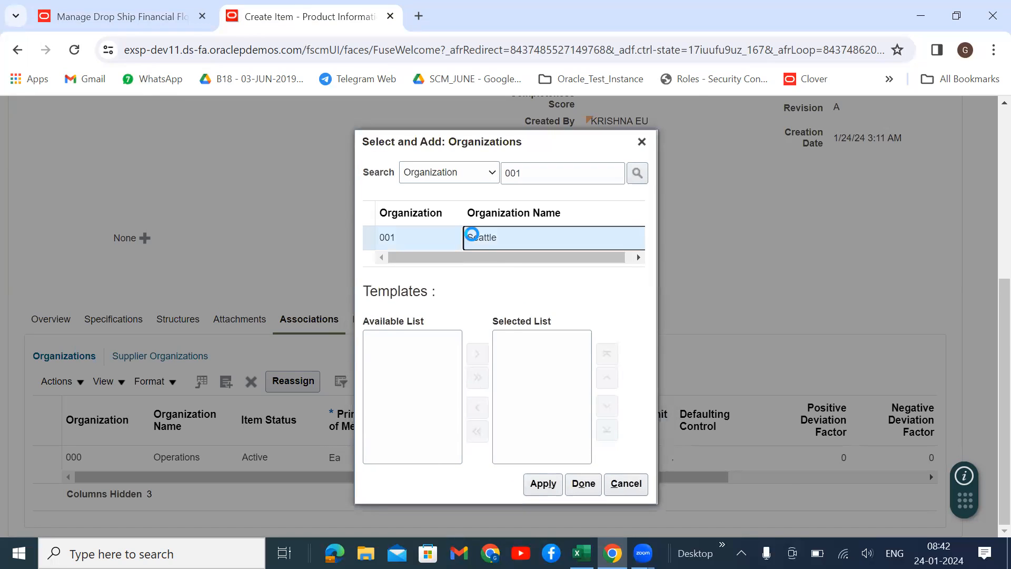
pyautogui.moveTo(467, 368); pyautogui.dragTo(468, 386)
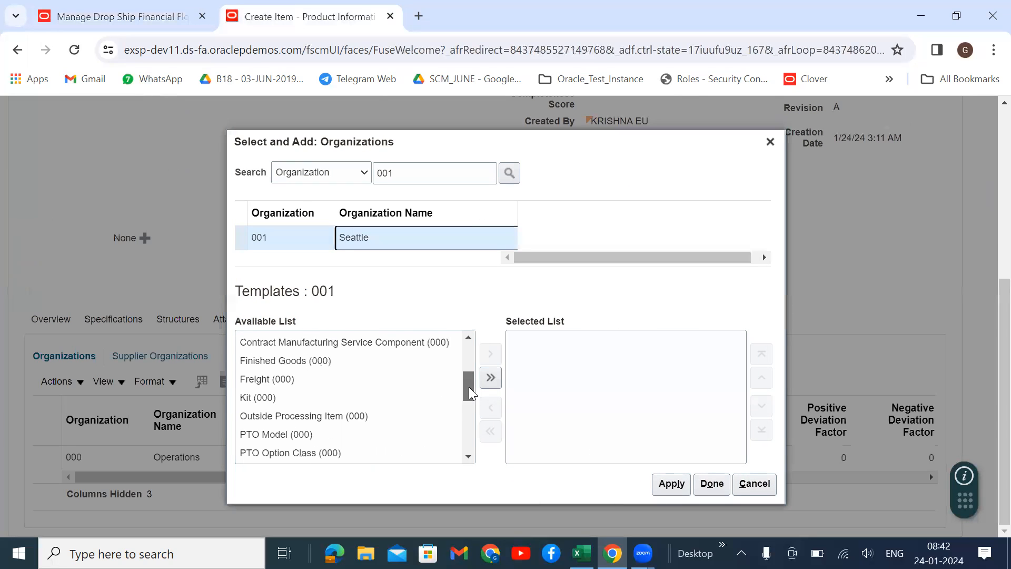
pyautogui.click(379, 365)
pyautogui.click(490, 353)
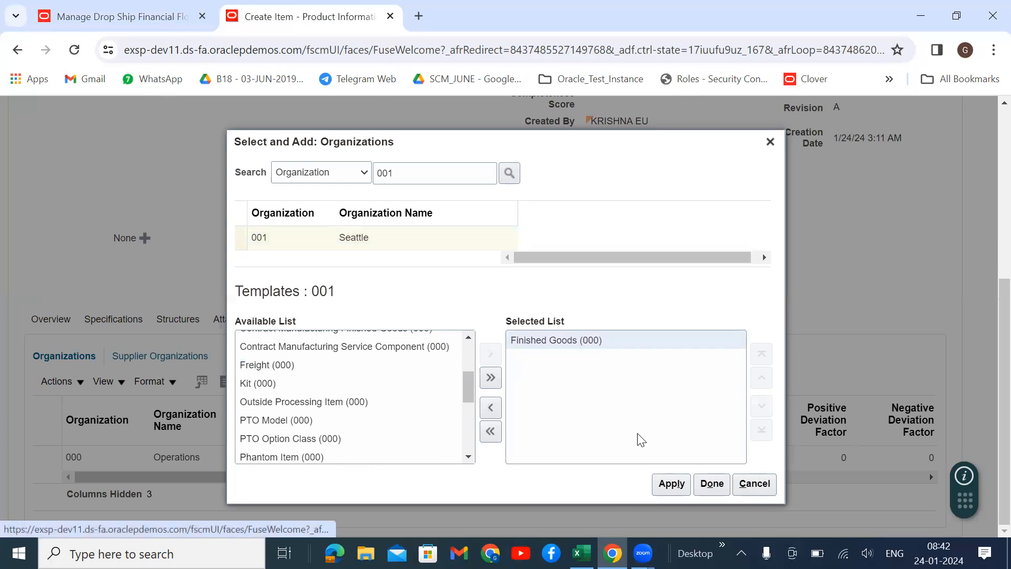
pyautogui.click(674, 484)
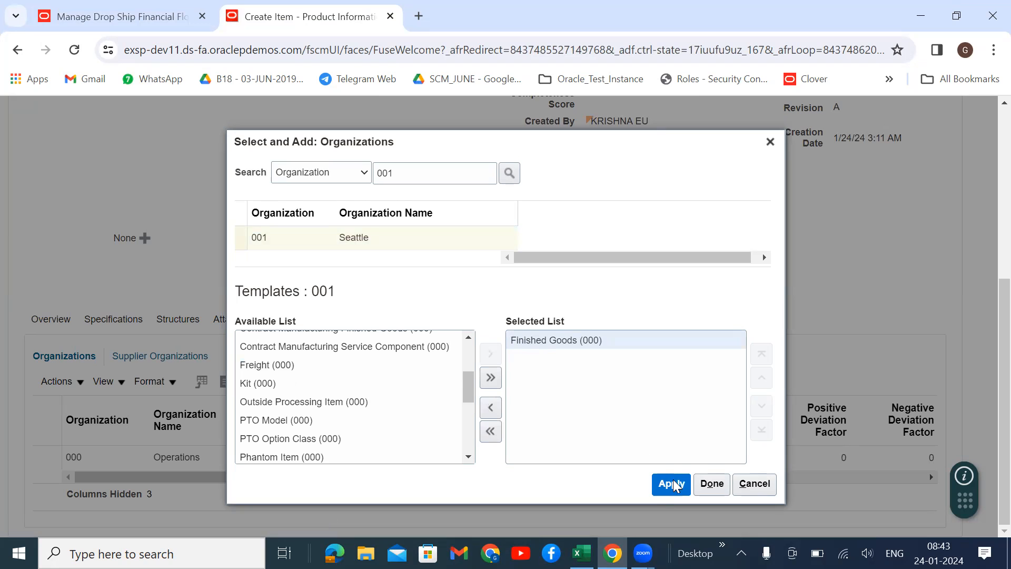
# Step: Associate the item with organization 002 (Atlanta), apply the Finished Goods (000) template and finish adding organizations
pyautogui.click(424, 177)
pyautogui.write('2')
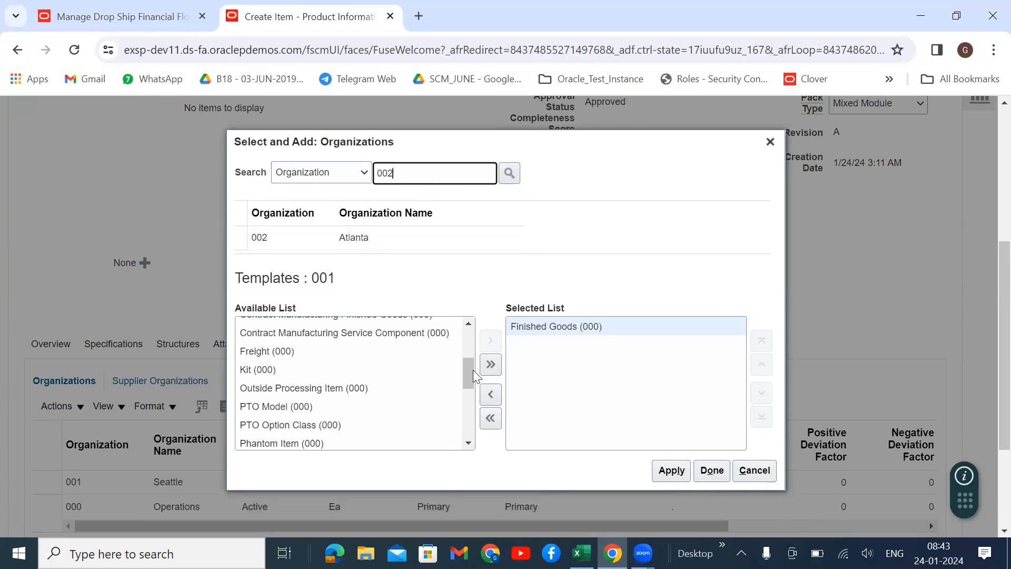
pyautogui.scroll(-2, 361, 334)
pyautogui.click(360, 332)
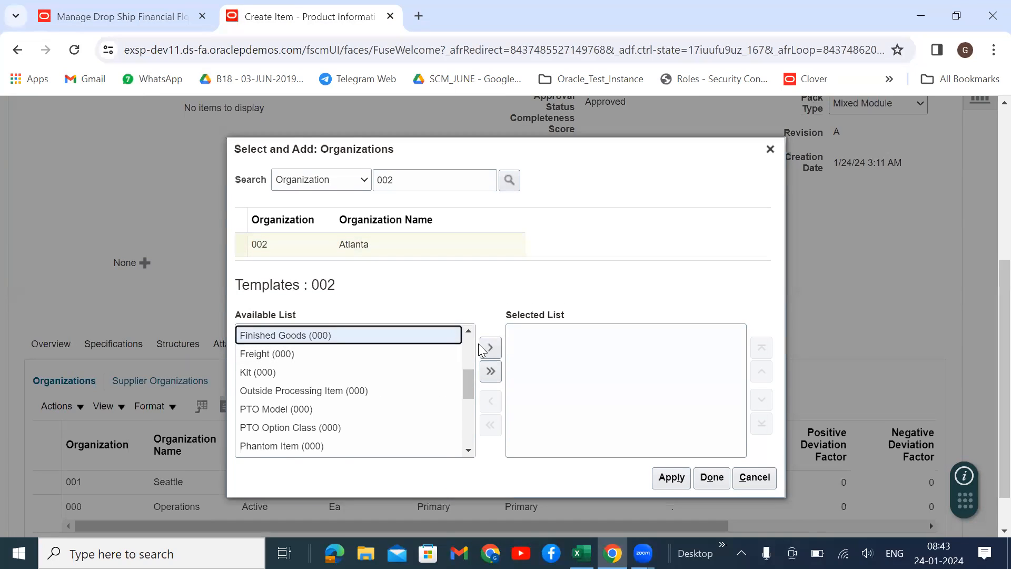
pyautogui.click(485, 347)
pyautogui.click(671, 477)
pyautogui.click(711, 477)
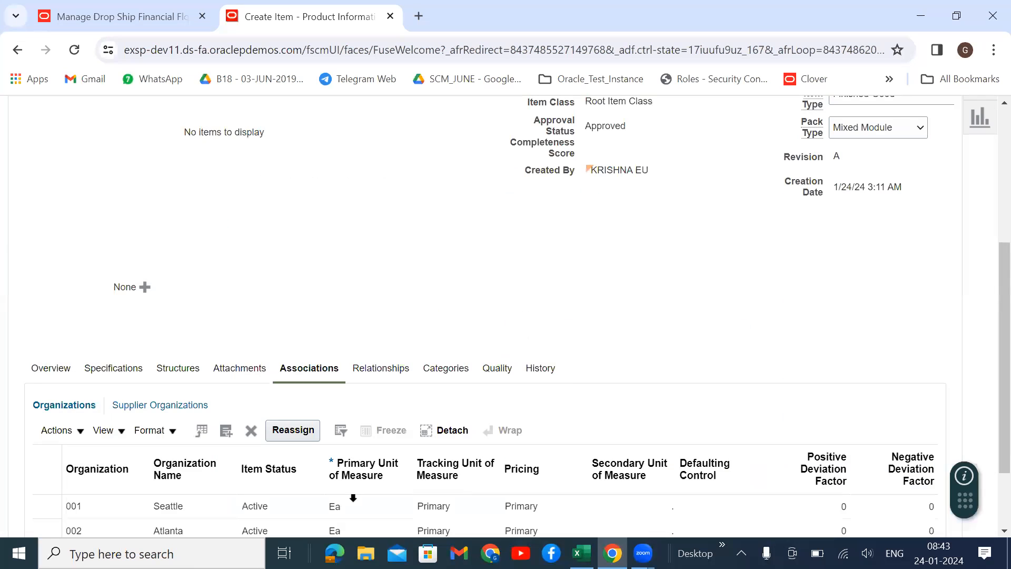
# Step: Save and close the Dropship Item
pyautogui.scroll(5, 882, 190)
pyautogui.click(880, 179)
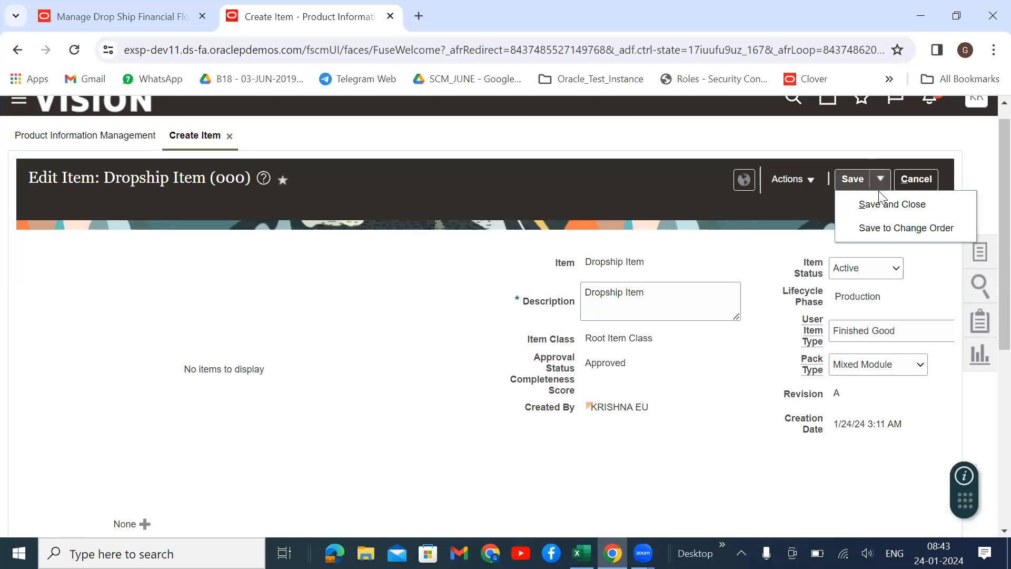
pyautogui.click(871, 206)
# Step: Return to Manage Drop Ship Financial Flows, search by the chosen Selling BU and open DropShipFlow_GSE
pyautogui.click(107, 21)
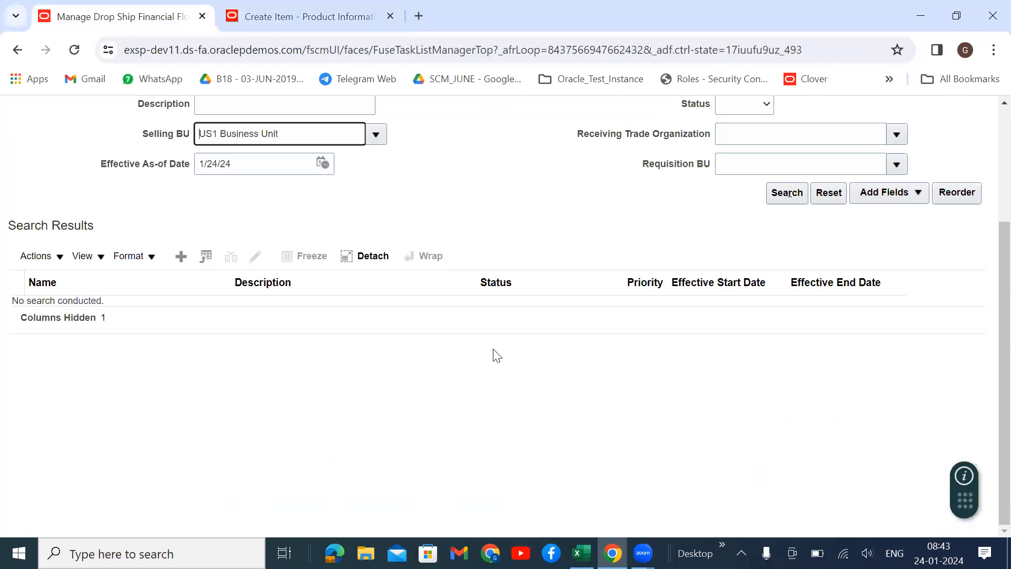
pyautogui.click(778, 195)
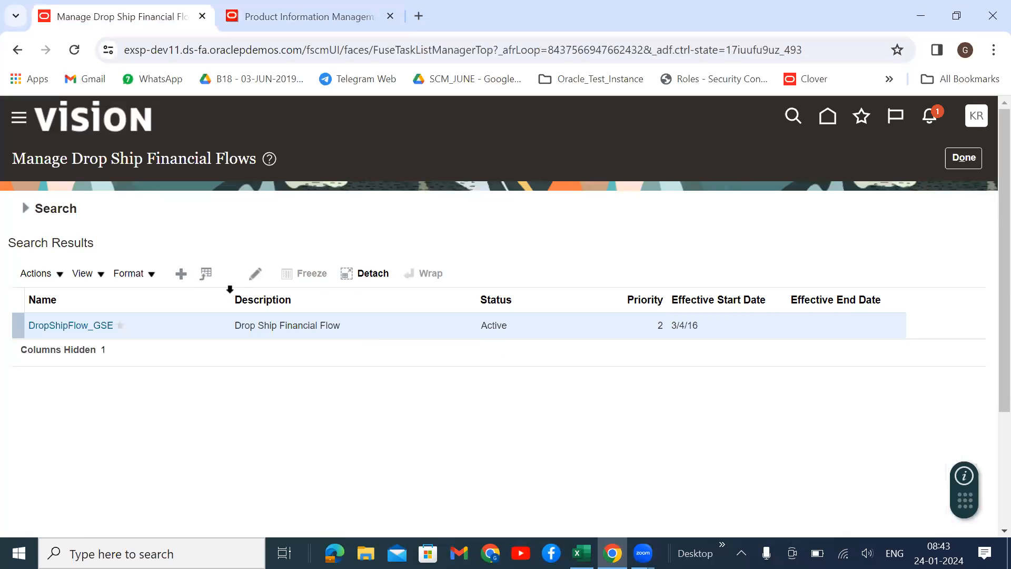
pyautogui.click(69, 326)
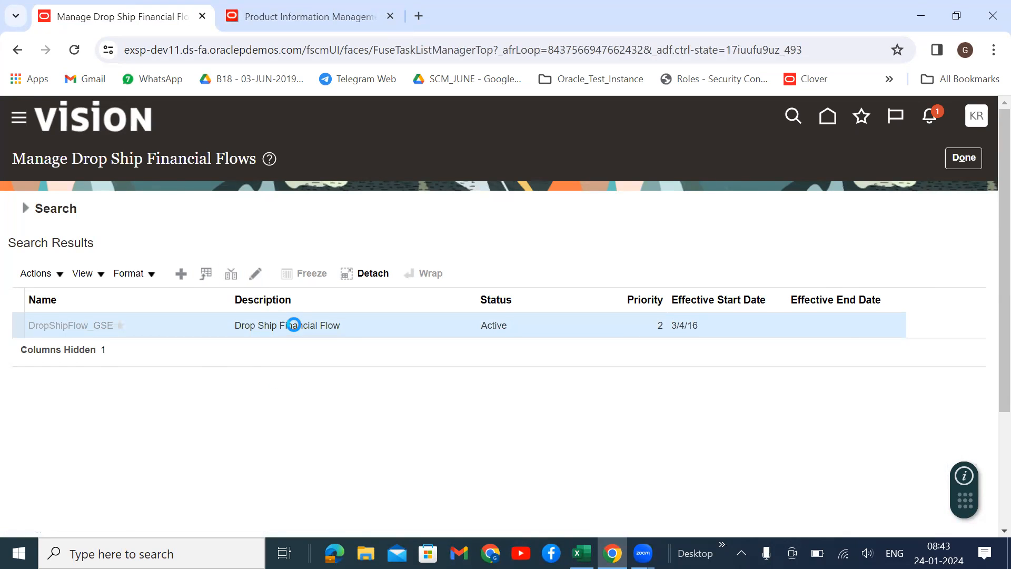
# Step: Edit the US1 Business Unit line, accept the warning, set its receiving trade organization to Seattle and save the financial flow
pyautogui.scroll(-3, 441, 404)
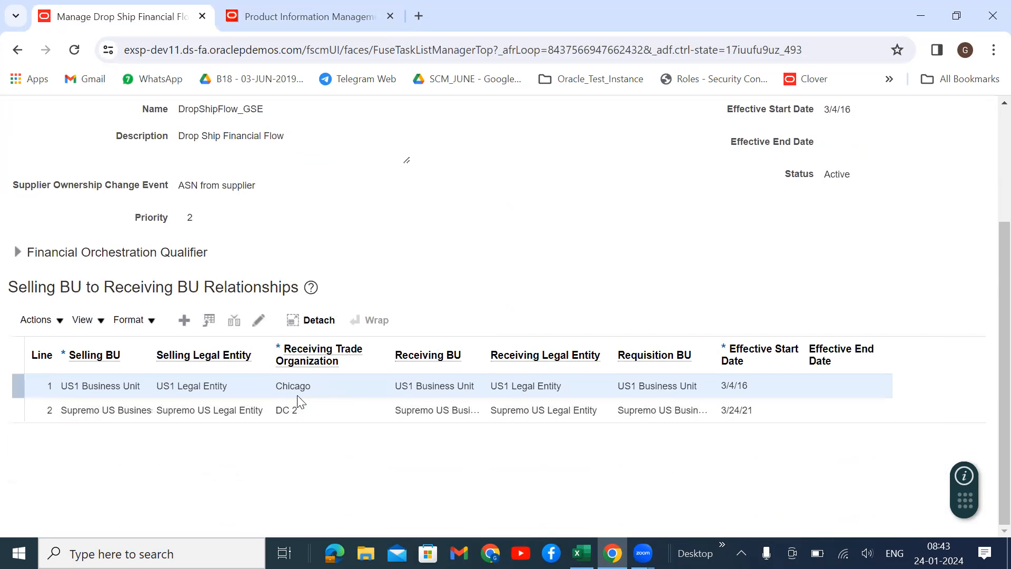
pyautogui.click(259, 320)
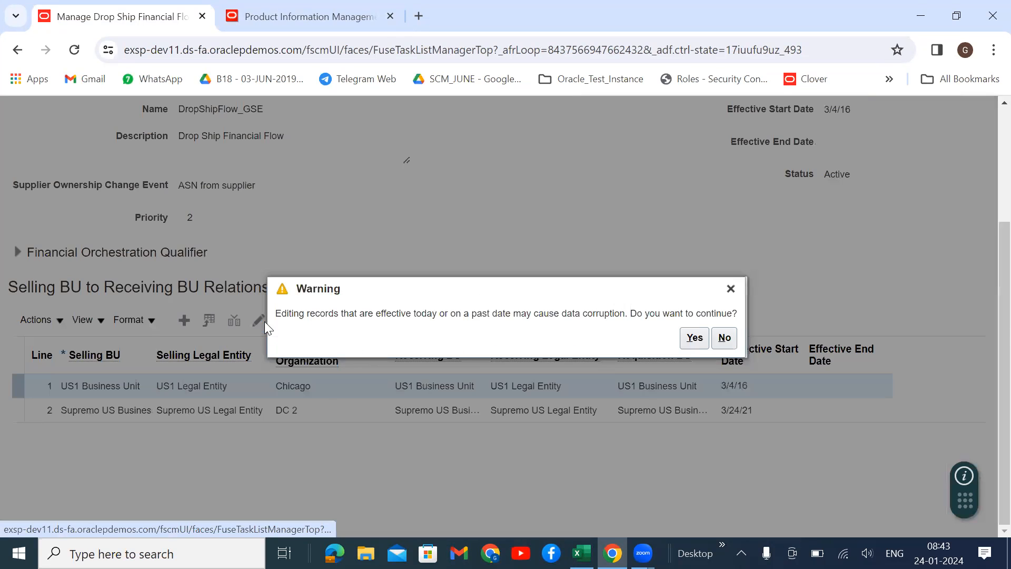
pyautogui.click(688, 342)
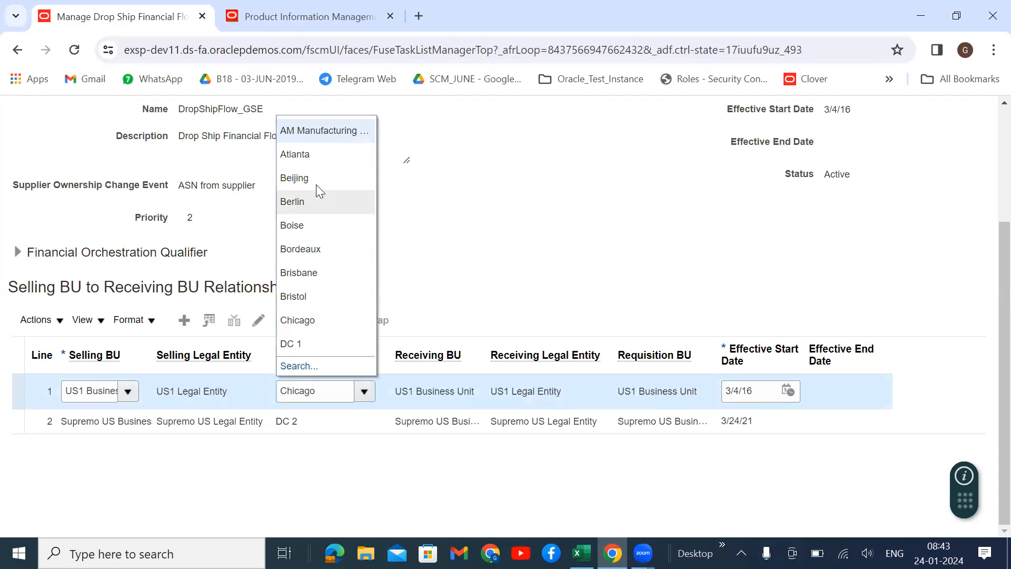
pyautogui.click(299, 366)
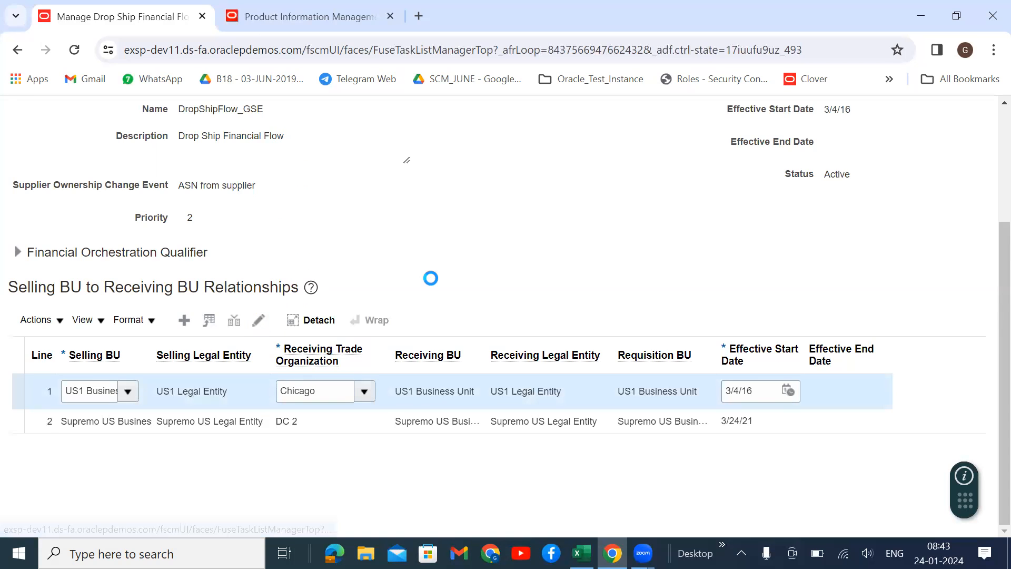
pyautogui.press('BackSpace')
pyautogui.write('SEA')
pyautogui.press('Return')
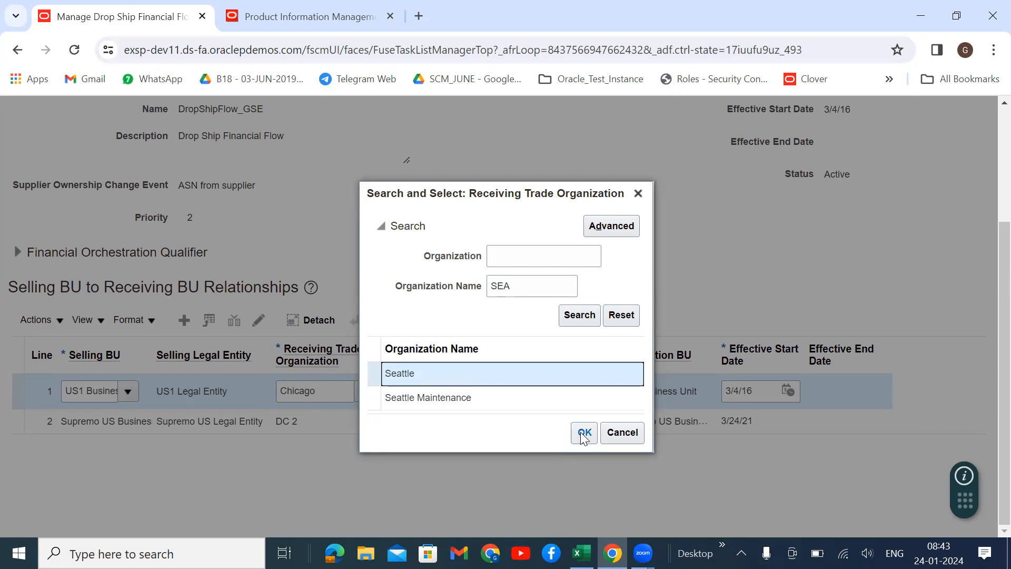
pyautogui.click(583, 435)
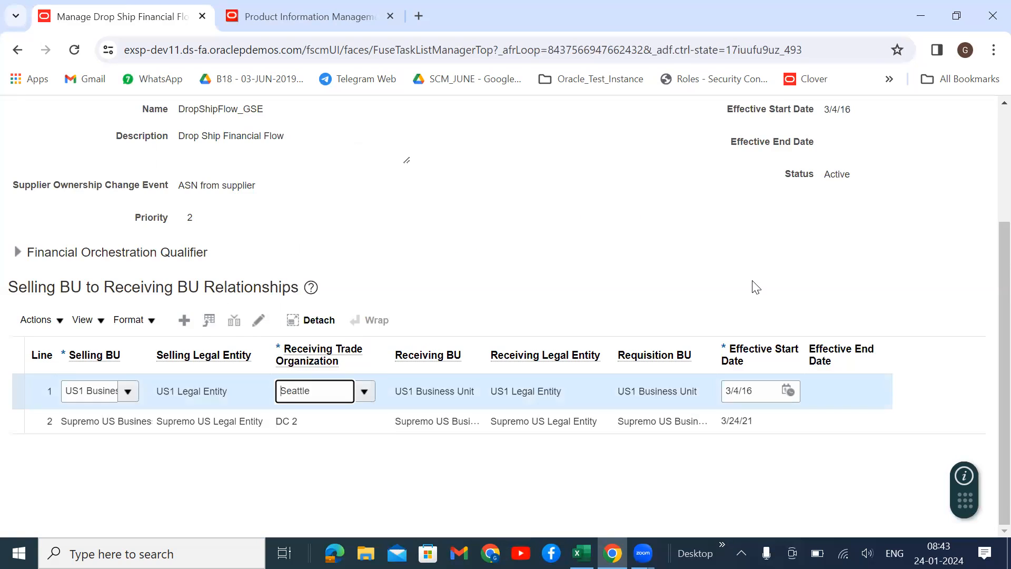
pyautogui.scroll(3, 763, 292)
pyautogui.click(830, 155)
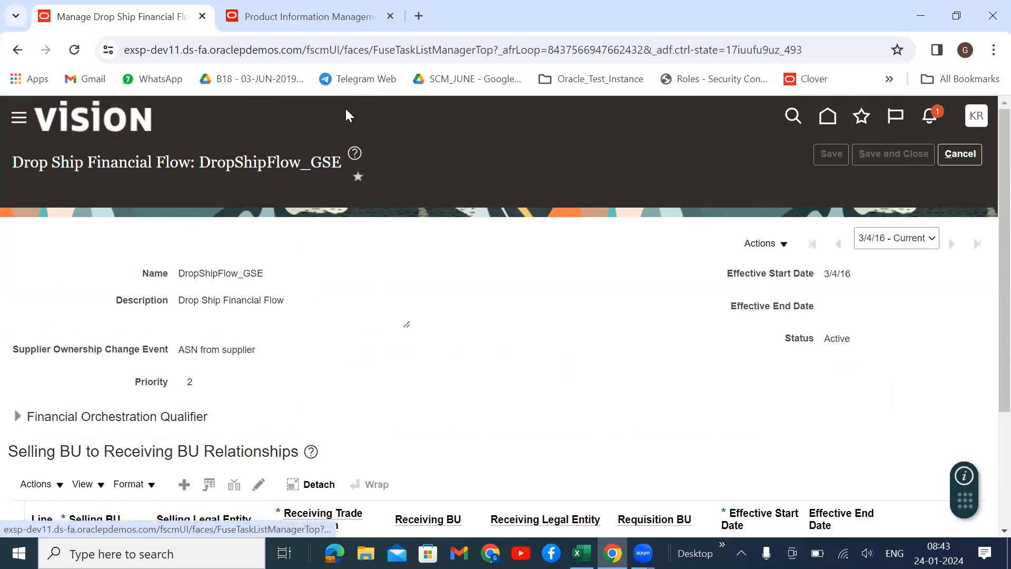
# Step: Switch to the Product Information Management page, return to the home page and open Pricing Administration from the Order Management apps
pyautogui.hotkey('ctrl', 'Tab')
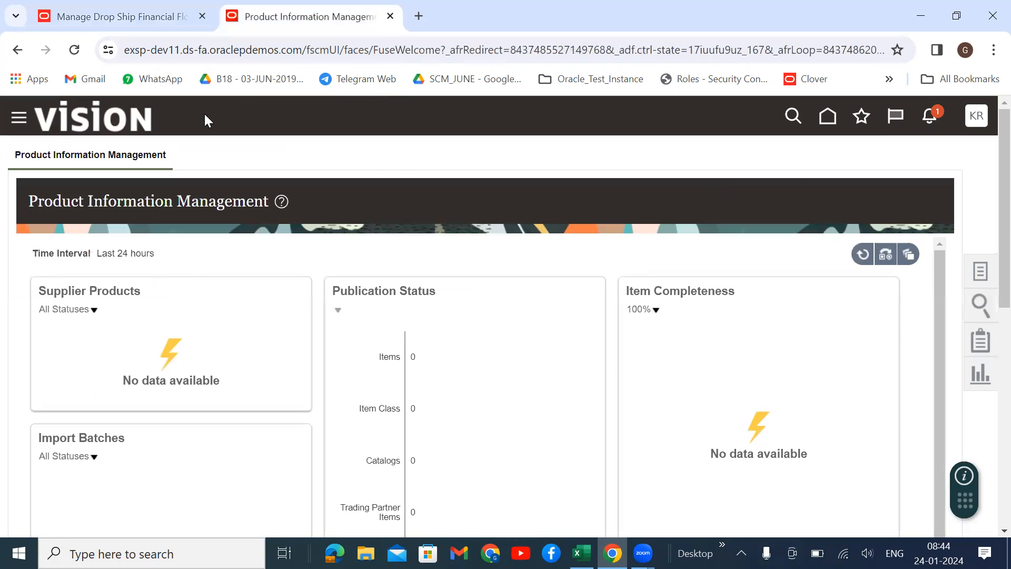
pyautogui.click(121, 117)
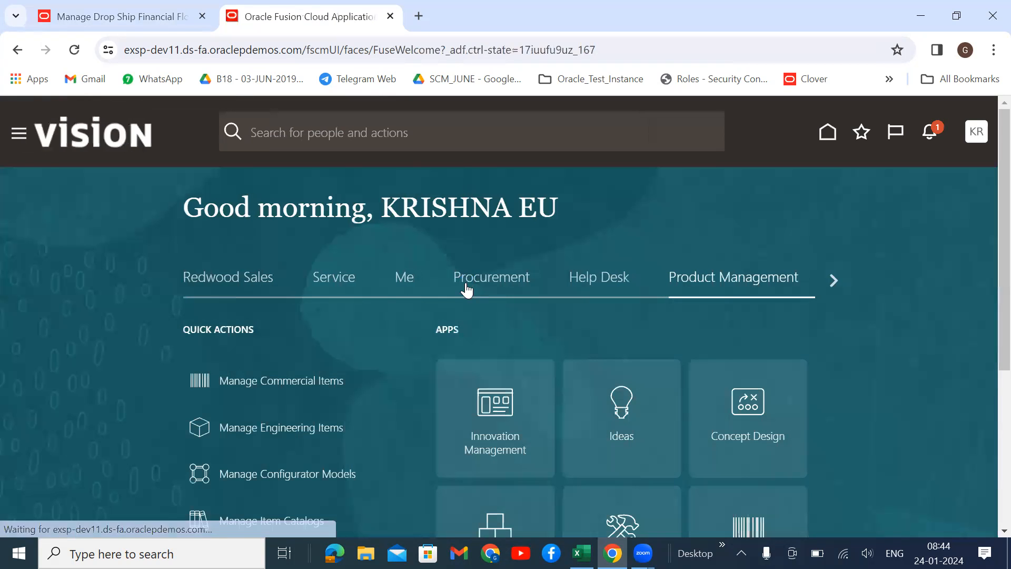
pyautogui.click(834, 280)
pyautogui.click(833, 280)
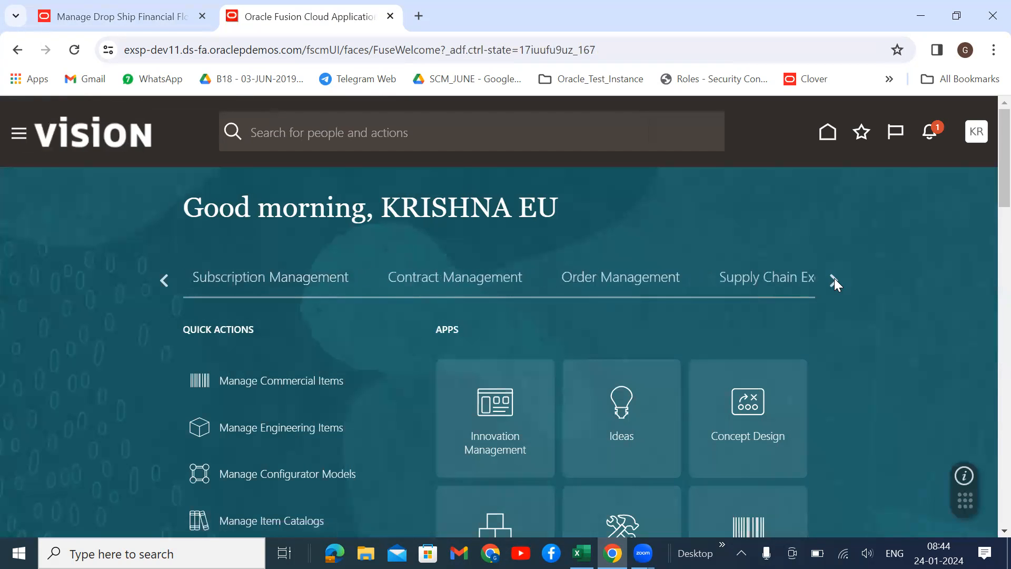
pyautogui.click(426, 283)
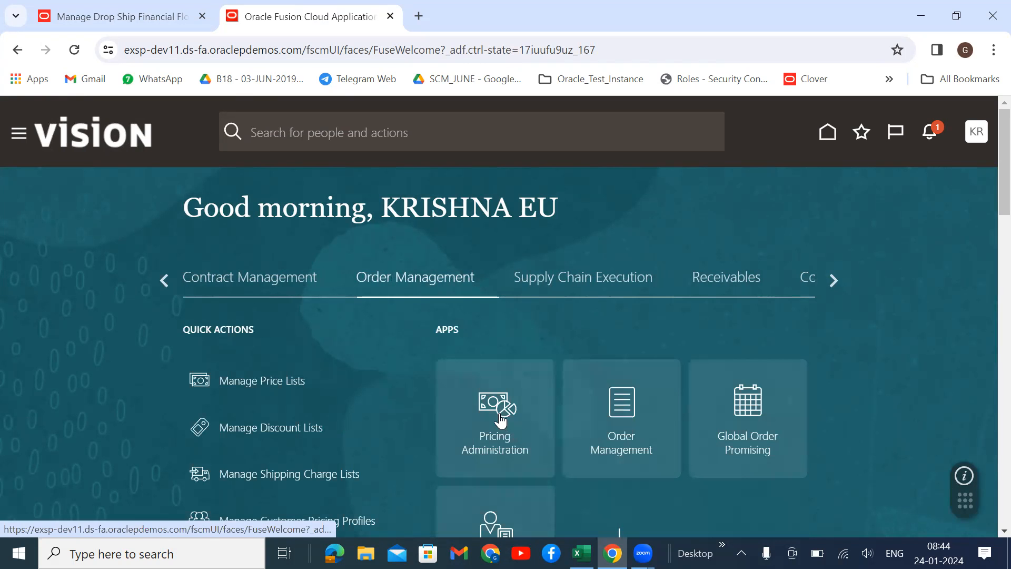
# Step: Return to Manage Drop Ship Financial Flows, finish it and open the Setup and Maintenance search page
pyautogui.click(100, 12)
pyautogui.click(963, 158)
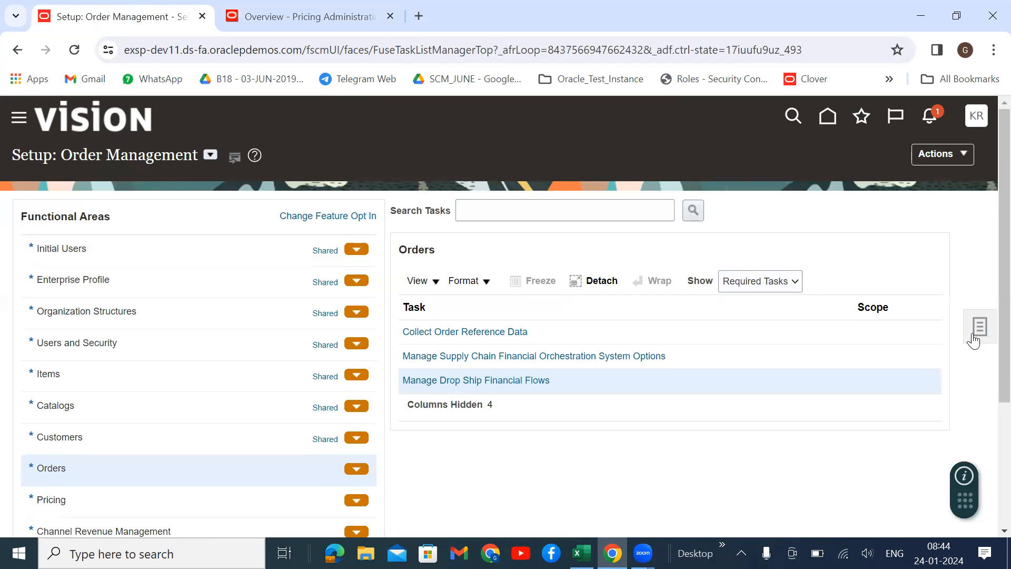
pyautogui.click(973, 339)
pyautogui.click(875, 380)
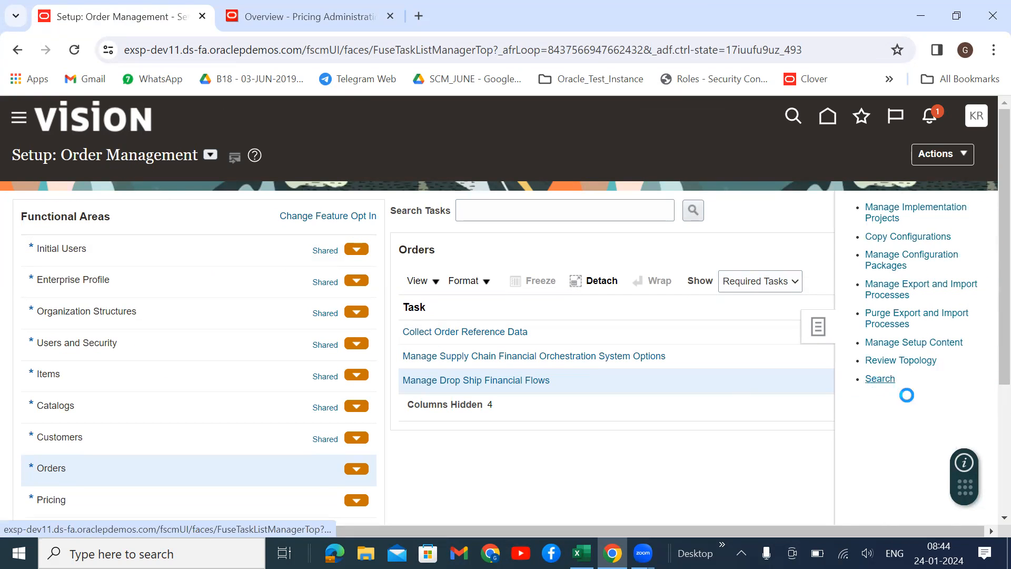
# Step: Search the setup tasks for "Manage order management parameter"
pyautogui.click(263, 213)
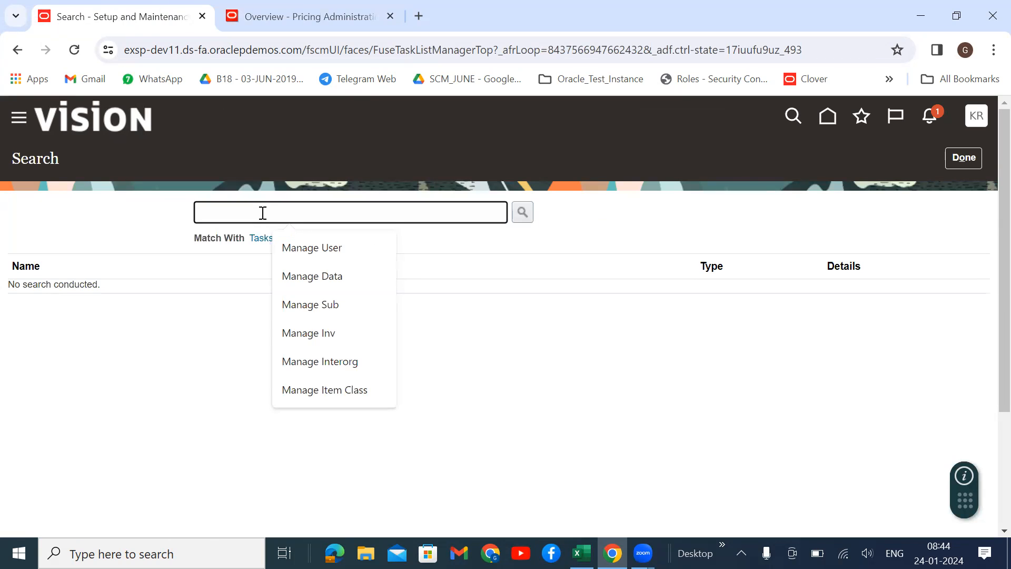
pyautogui.write('Manage Order')
pyautogui.press('Down')
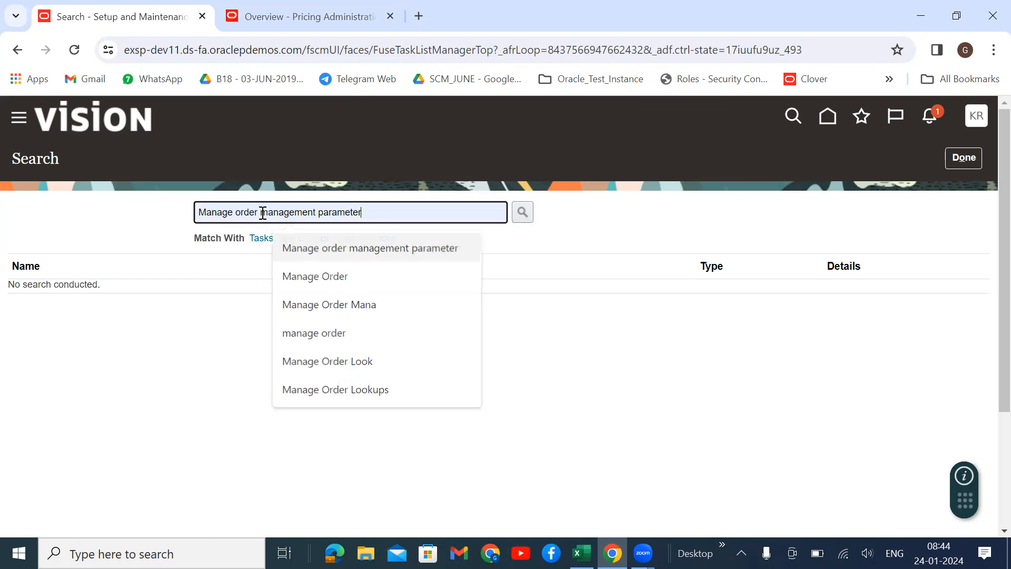
pyautogui.press('Return')
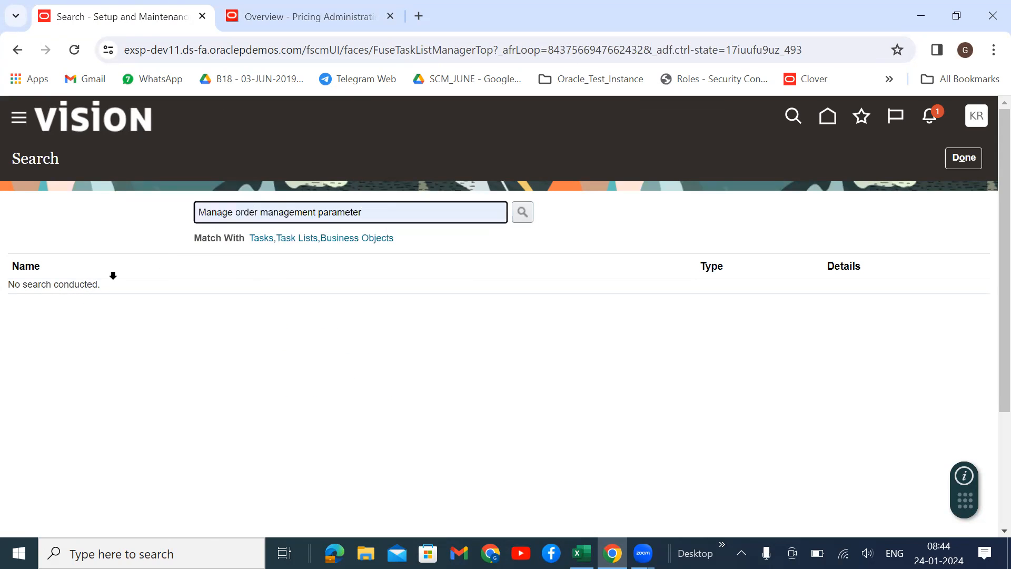
pyautogui.click(522, 212)
# Step: Switch back to Pricing Administration and open Manage Price Lists
pyautogui.click(300, 17)
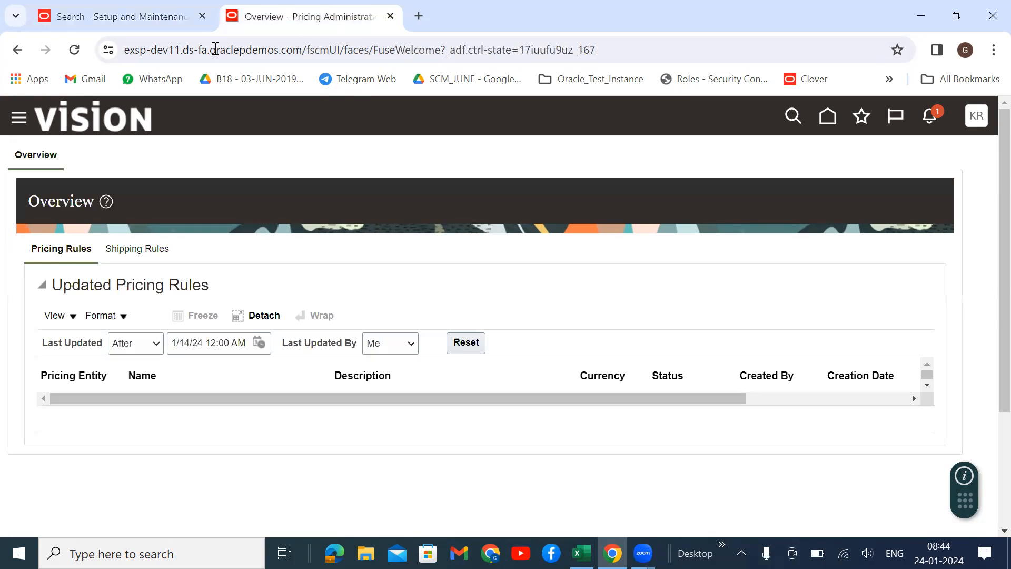
pyautogui.click(980, 272)
pyautogui.click(908, 170)
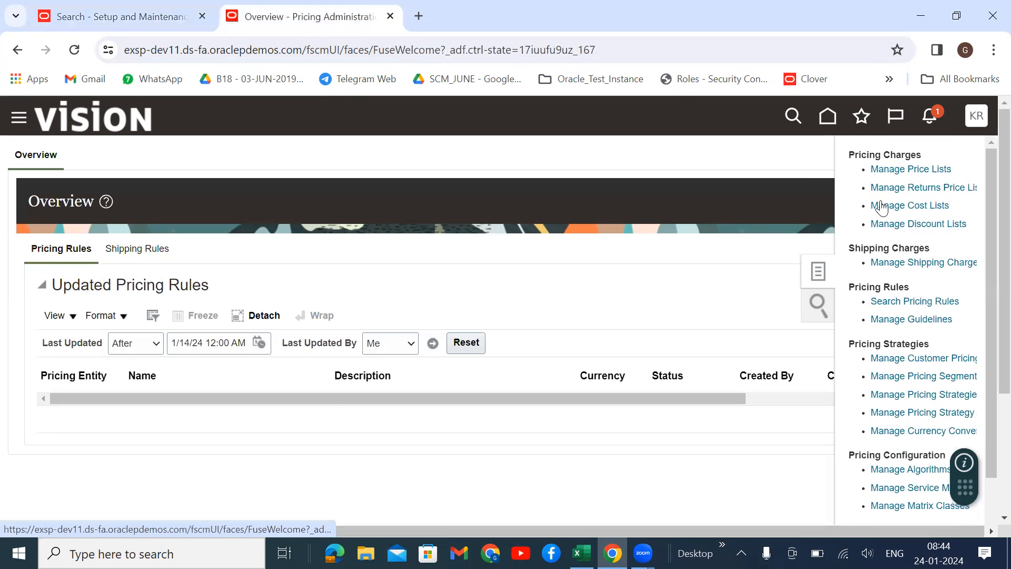
# Step: Search for price lists whose name starts with "cor", open Corporate Segment Price List and view its references
pyautogui.click(231, 306)
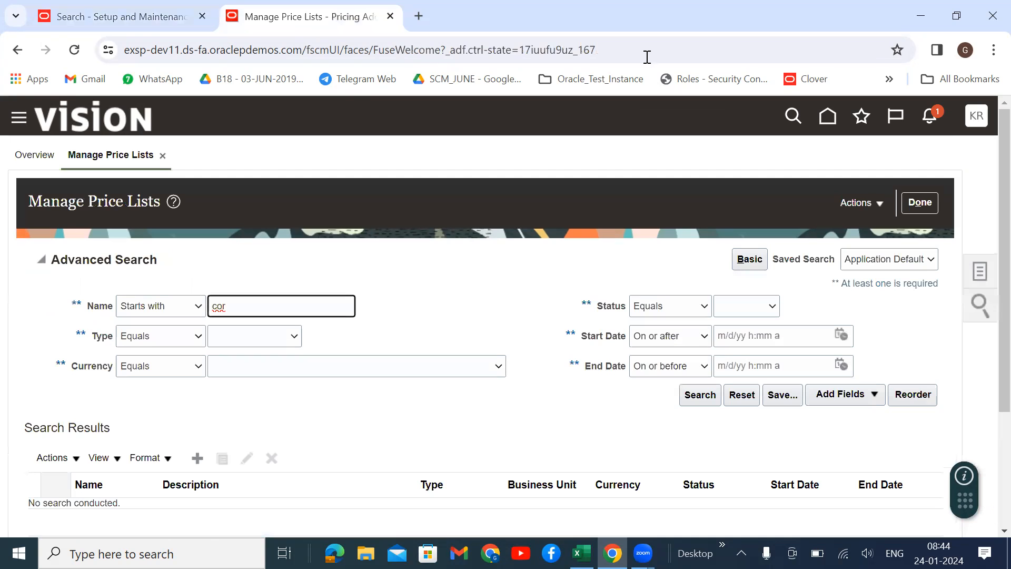
pyautogui.press('Return')
pyautogui.moveTo(159, 348); pyautogui.dragTo(238, 353)
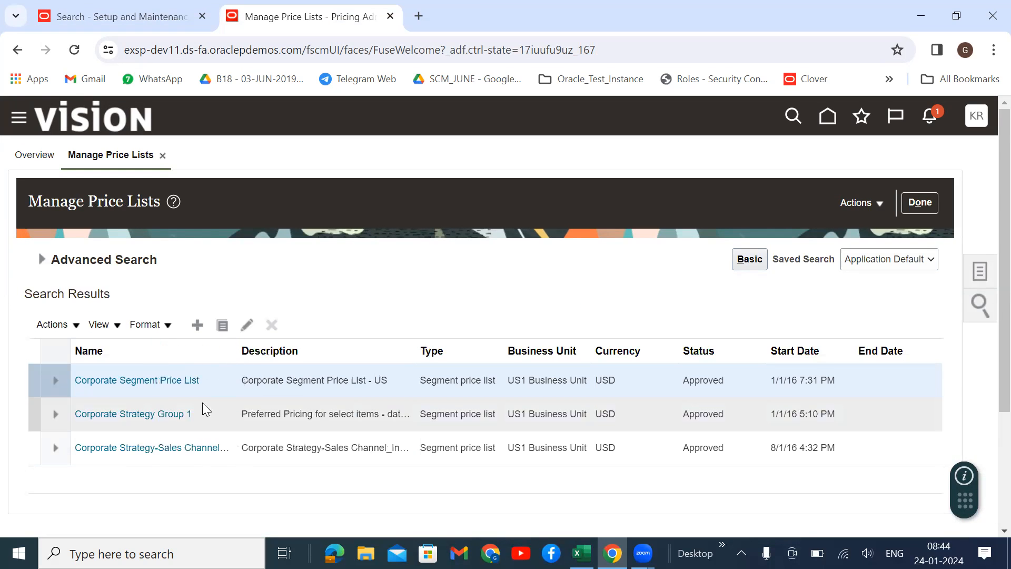
pyautogui.click(157, 382)
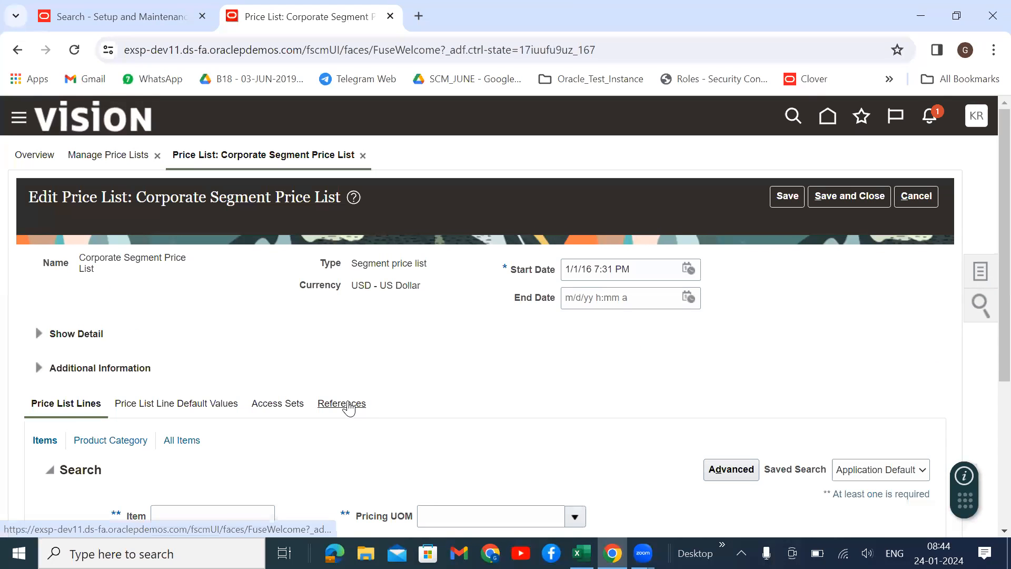
pyautogui.scroll(-4, 474, 384)
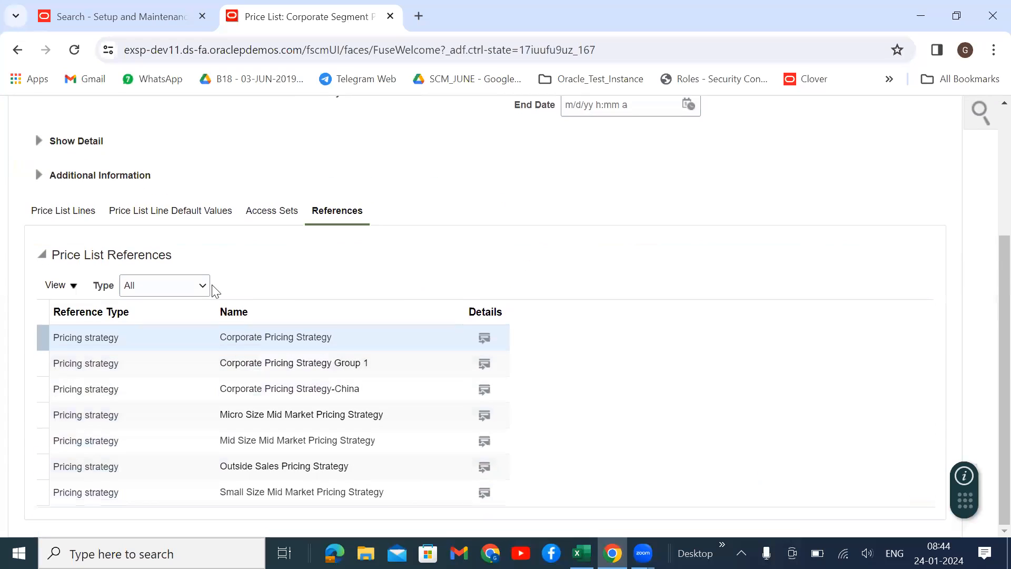
# Step: Add a Buy line for the Dropship Item to the lines of Corporate Segment Price List
pyautogui.click(61, 212)
pyautogui.click(206, 446)
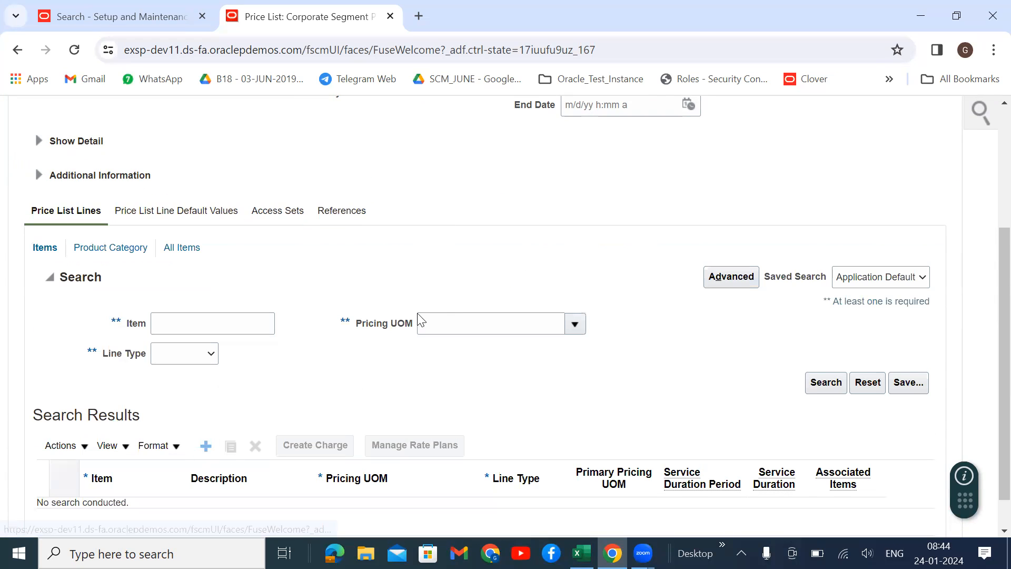
pyautogui.scroll(-2, 298, 364)
pyautogui.click(142, 448)
pyautogui.write('drop')
pyautogui.press('Tab')
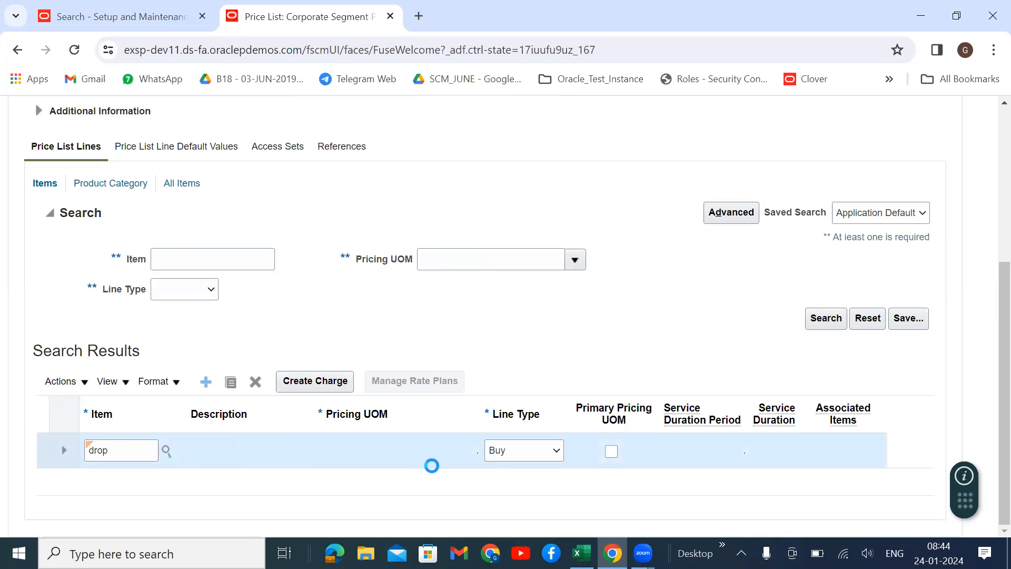
# Step: Create a Sale Price charge for the Dropship Item line with a base price of 490 USD, allowing manual adjustment
pyautogui.click(312, 383)
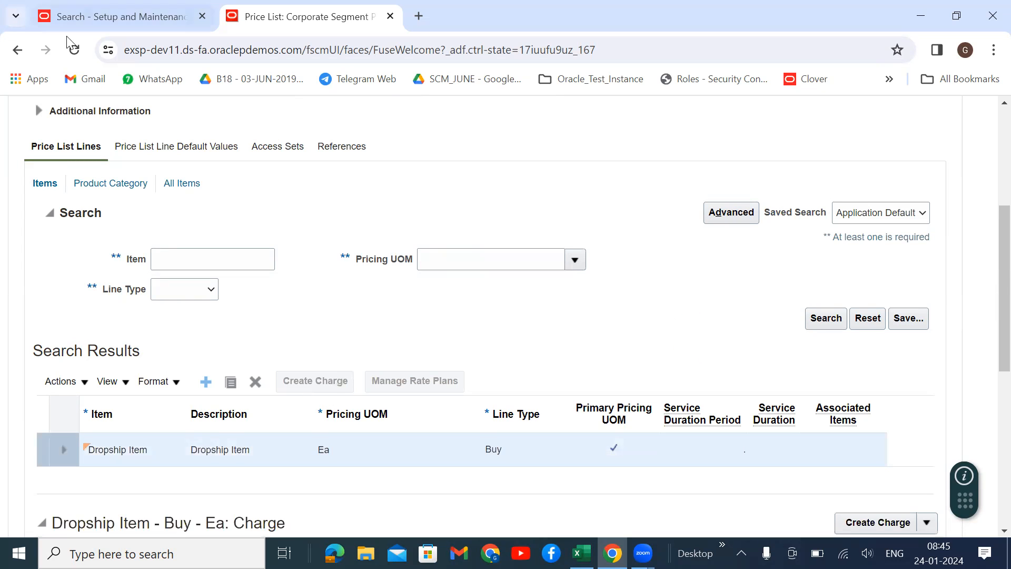
pyautogui.scroll(-6, 145, 321)
pyautogui.click(159, 378)
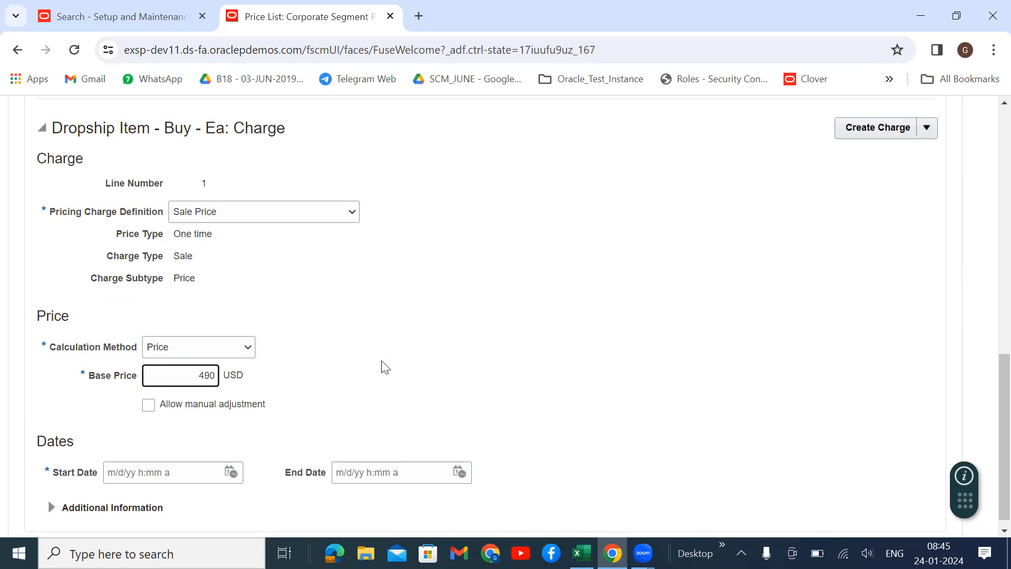
pyautogui.click(148, 405)
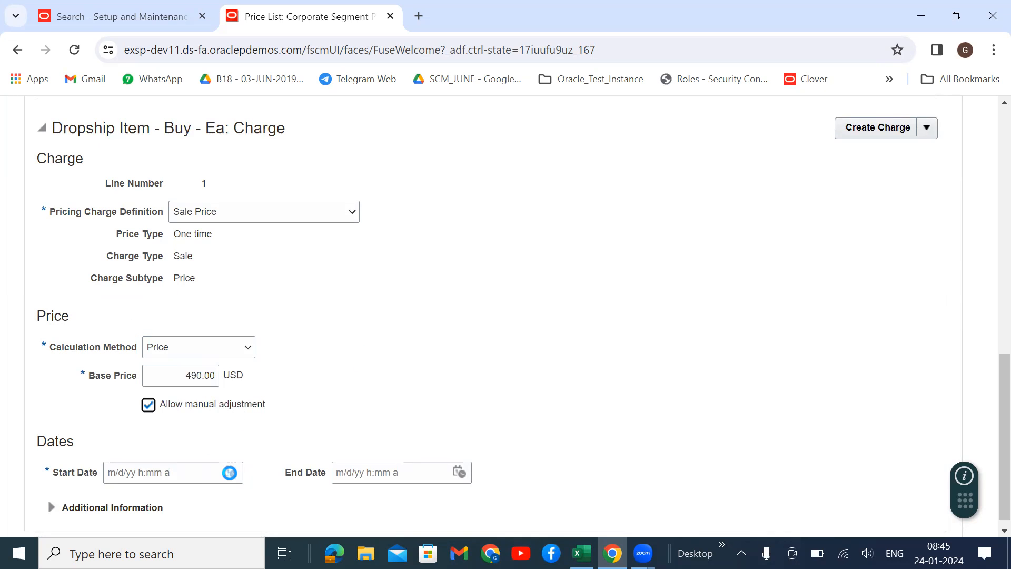
# Step: Set the charge's start date to January 1, 2024, and save and close the price list
pyautogui.click(230, 472)
pyautogui.click(282, 266)
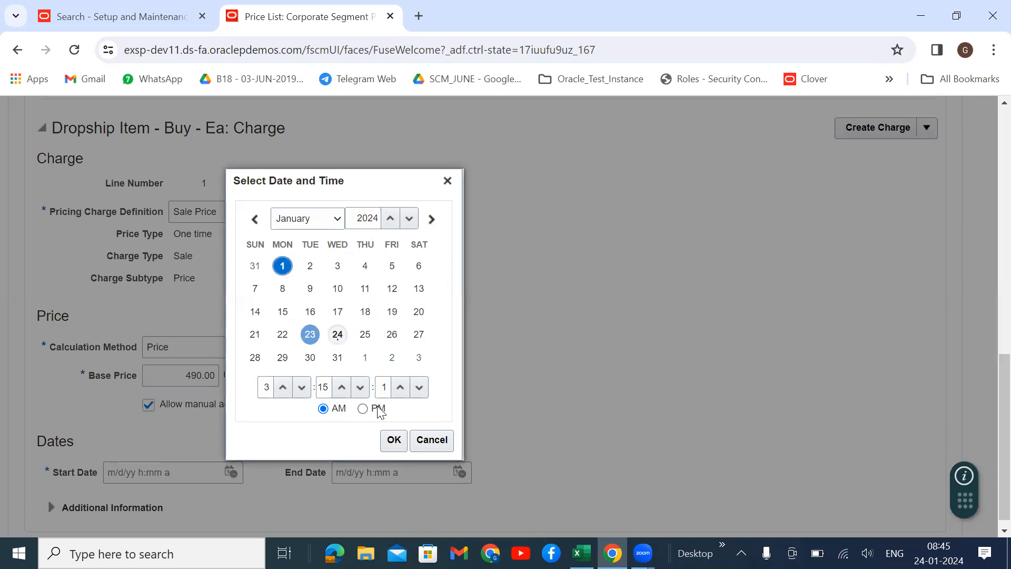
pyautogui.click(394, 440)
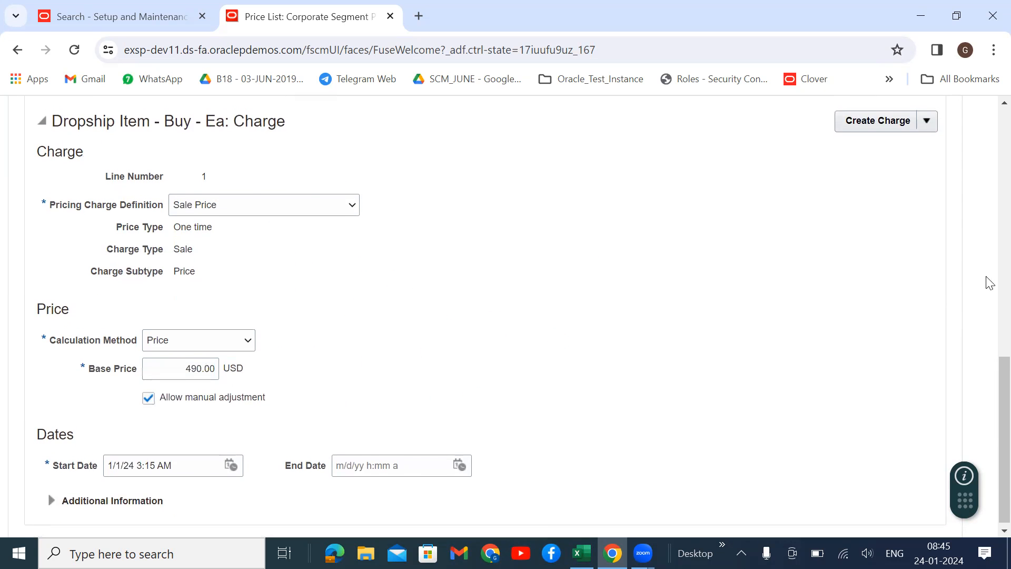
pyautogui.scroll(15, 988, 283)
pyautogui.click(829, 206)
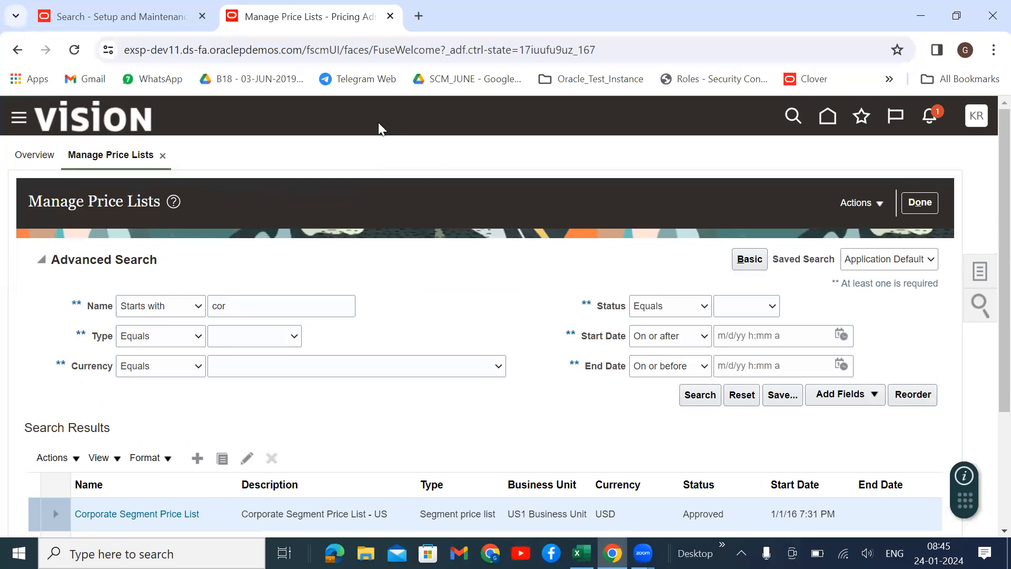
# Step: Return to the setup search, open Manage Order Management Parameters and check the values of Item Validation Organization
pyautogui.click(96, 13)
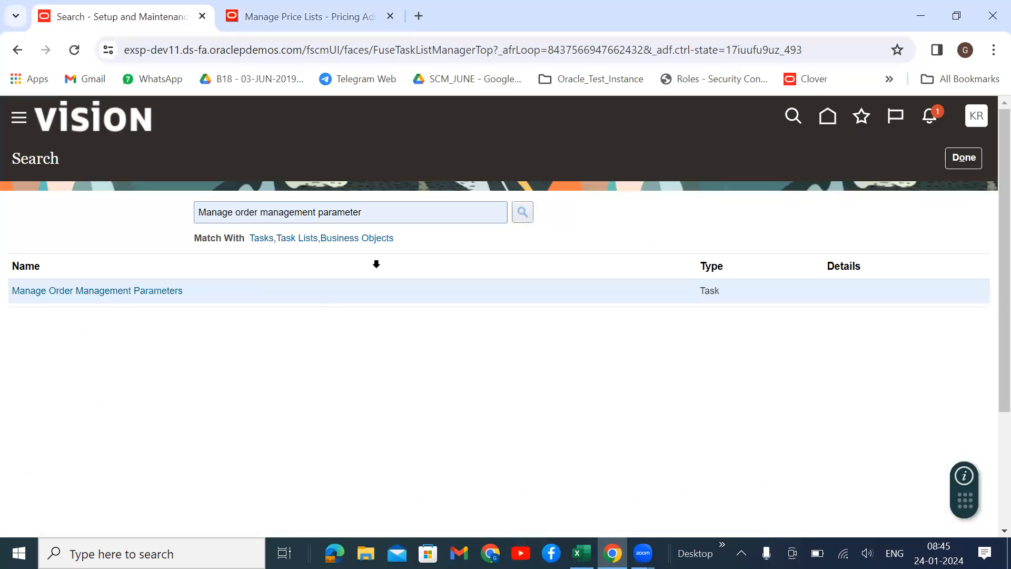
pyautogui.click(105, 290)
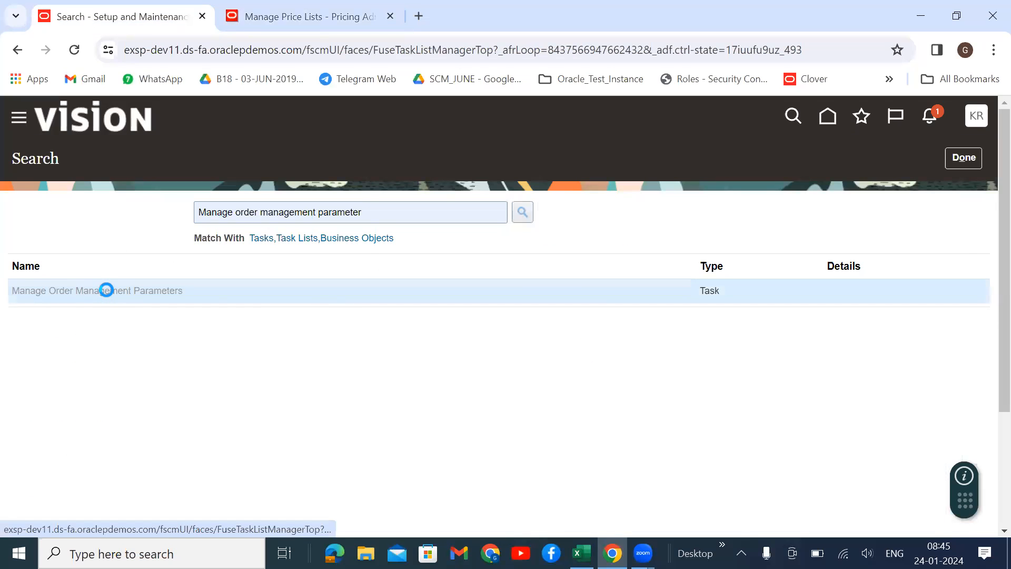
pyautogui.scroll(-3, 345, 254)
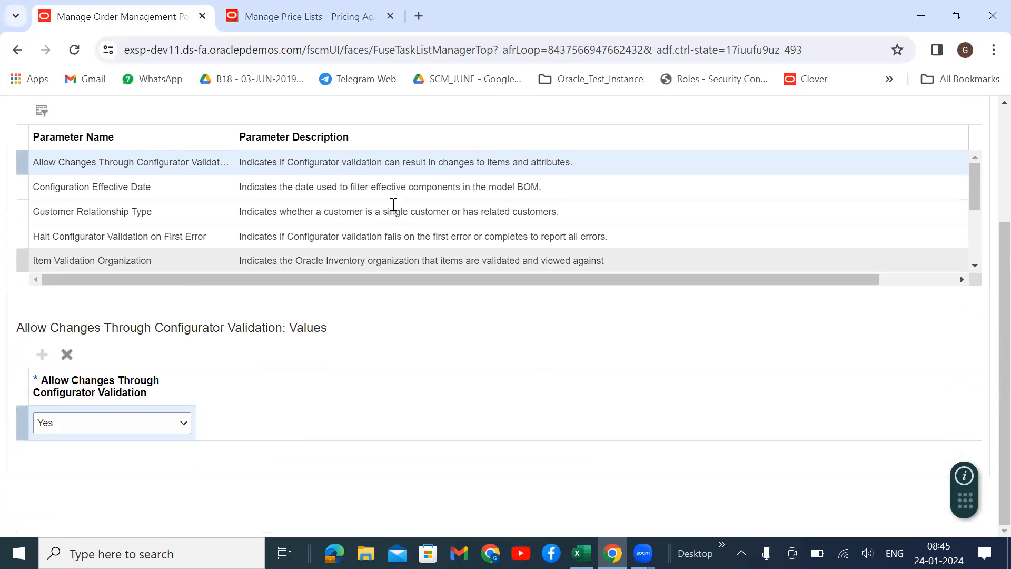
pyautogui.click(271, 262)
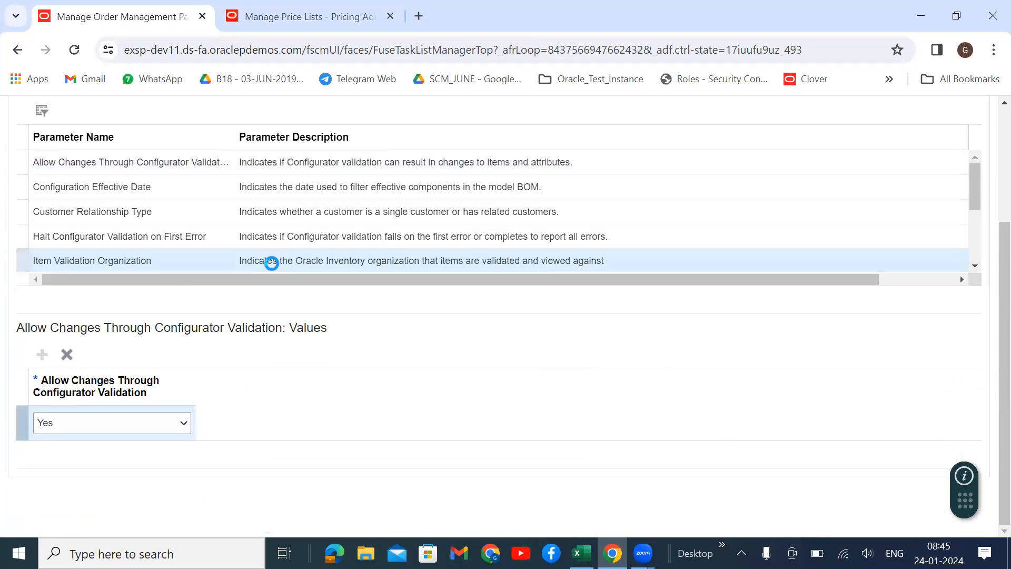
pyautogui.scroll(-2, 337, 230)
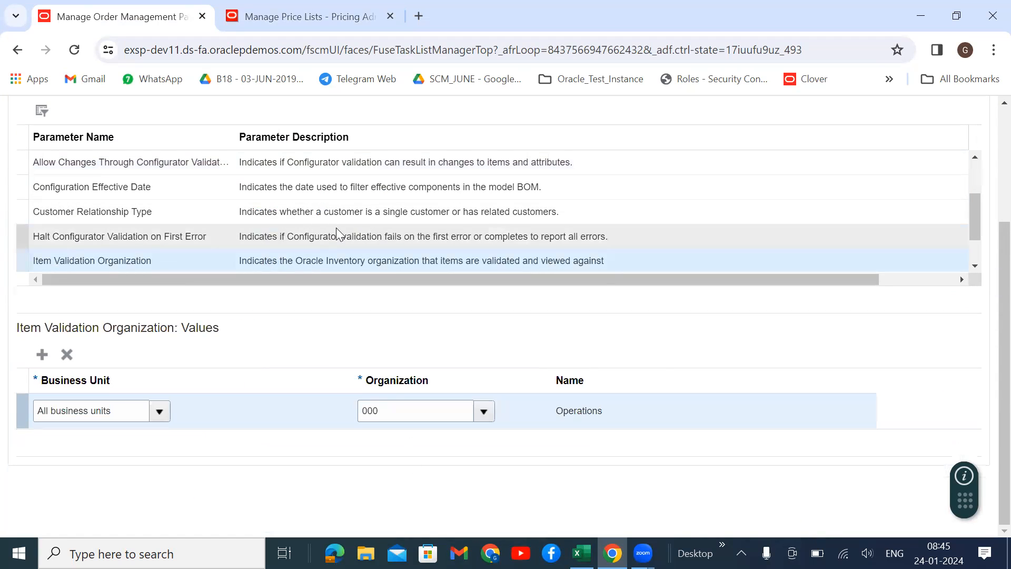
# Step: Check the values of the Preparer for Procurement parameter and return the pricing browser tab to its overview
pyautogui.click(167, 210)
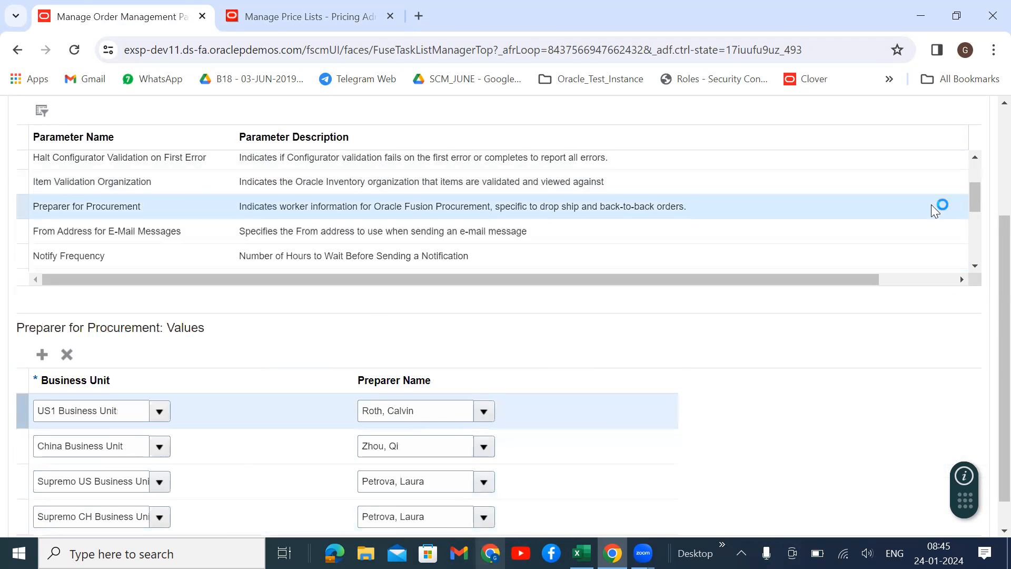
pyautogui.hotkey('ctrl', 'Tab')
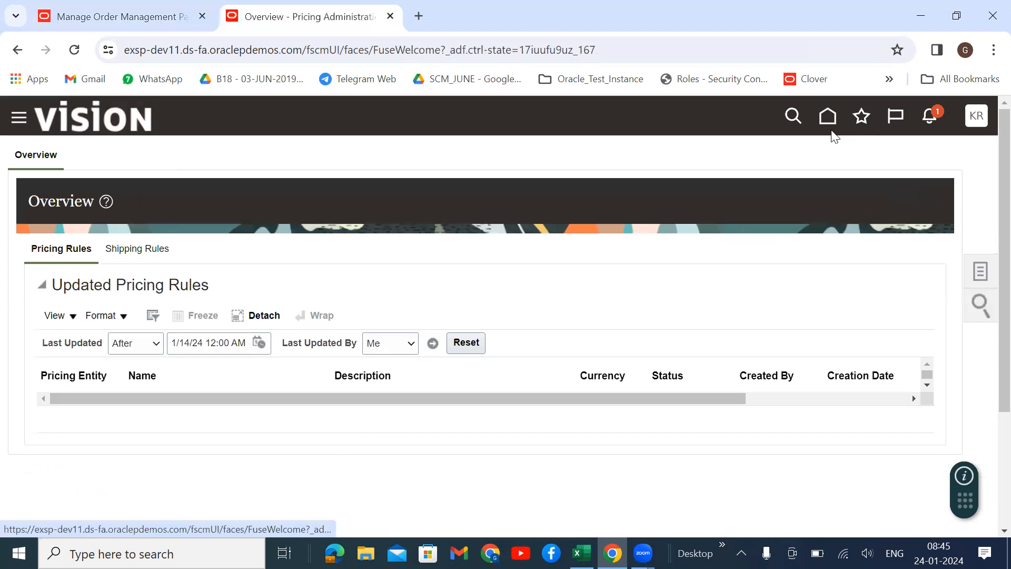
pyautogui.click(93, 13)
# Step: Leave Manage Order Management Parameters without saving and display the required tasks of the Orders functional area
pyautogui.scroll(3, 986, 316)
pyautogui.click(876, 158)
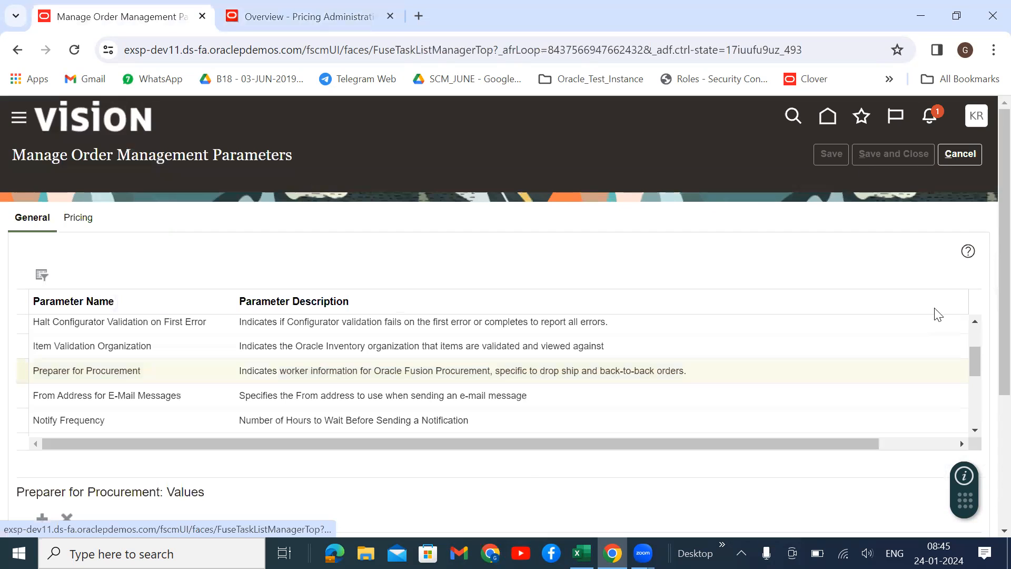
pyautogui.click(964, 158)
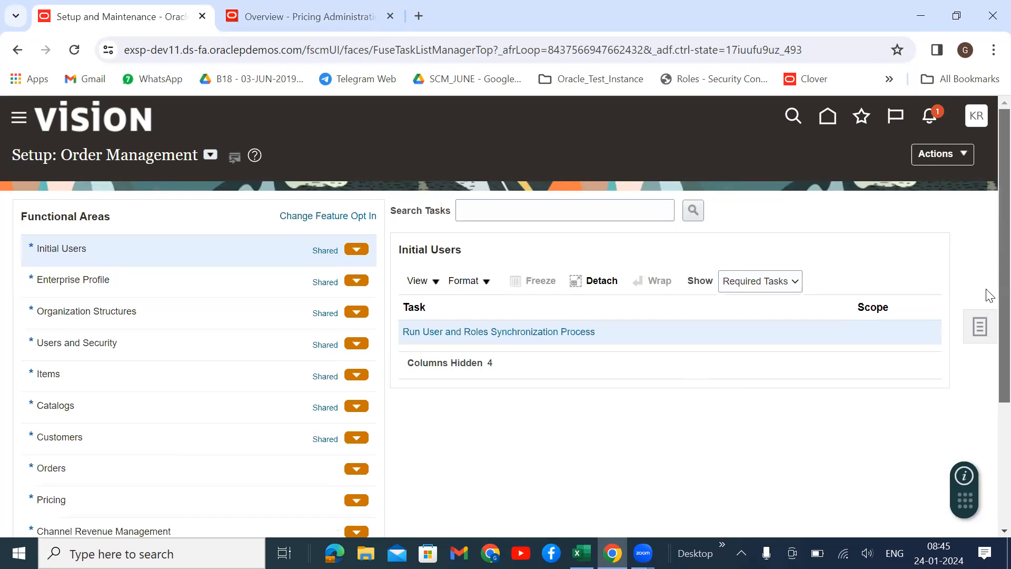
pyautogui.scroll(-2, 989, 295)
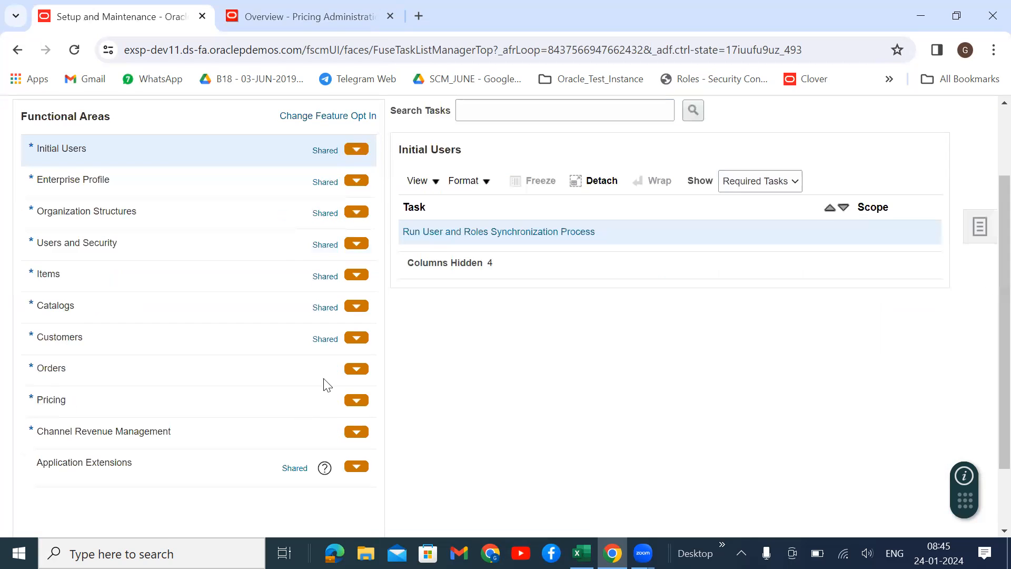
pyautogui.click(68, 366)
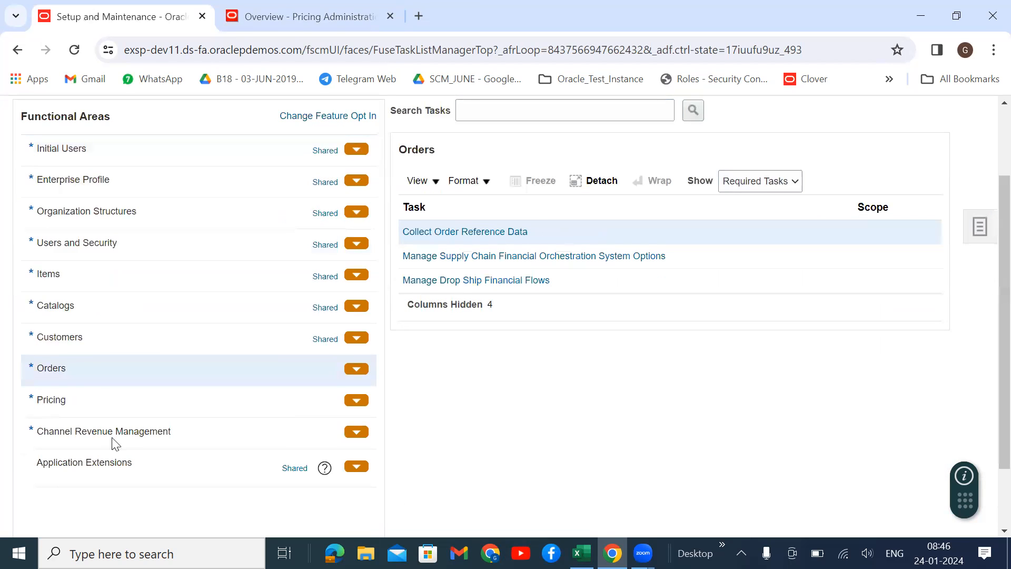
# Step: Open Global Order Promising from the Order Management apps in the second browser tab and return the setup tab to the home page
pyautogui.click(279, 17)
pyautogui.click(827, 116)
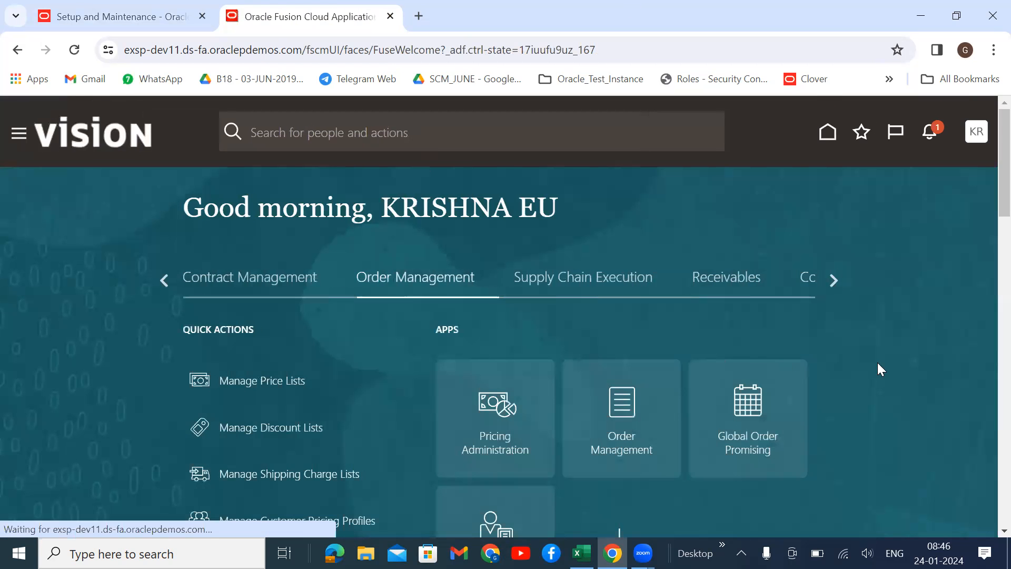
pyautogui.scroll(-3, 877, 363)
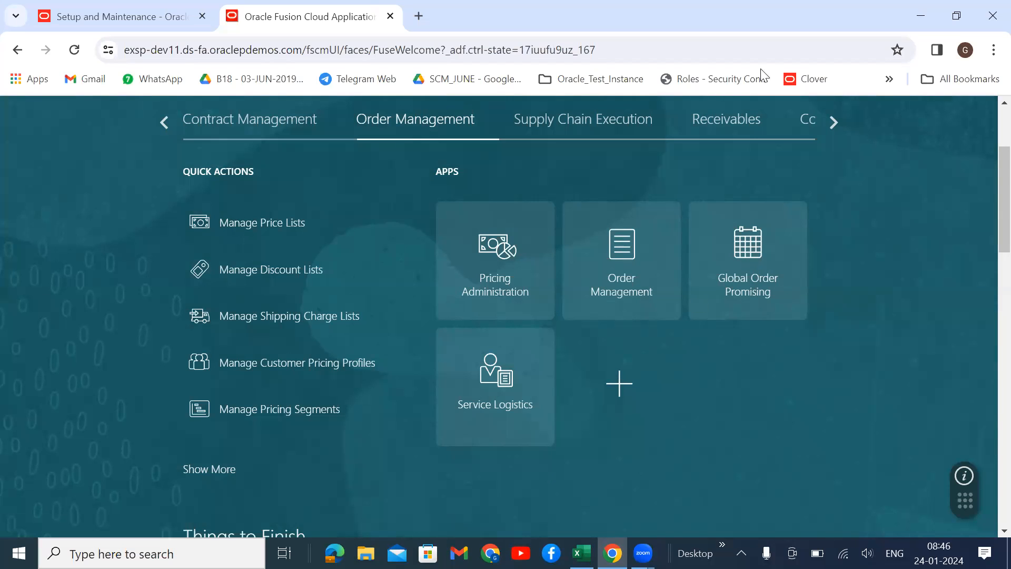
pyautogui.click(131, 16)
pyautogui.scroll(1, 865, 180)
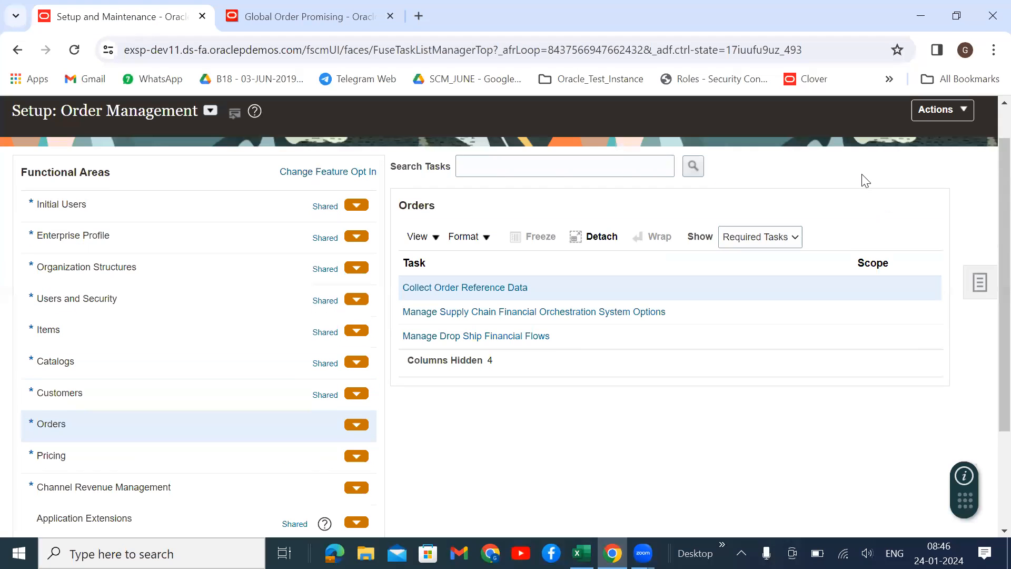
pyautogui.click(335, 21)
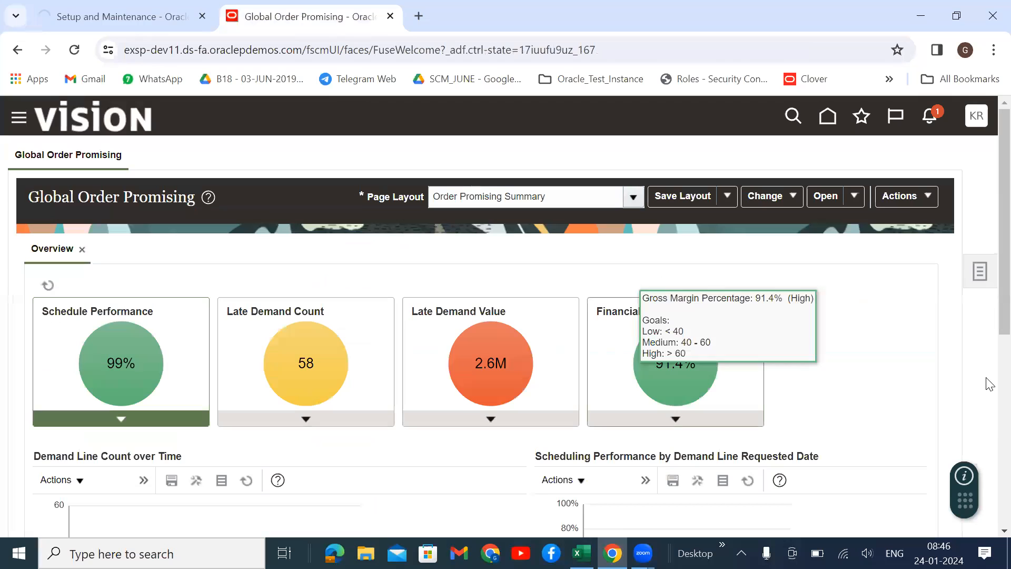
# Step: Open the Collect Planning Data task, set the source system to OPS and change the collection type
pyautogui.click(979, 271)
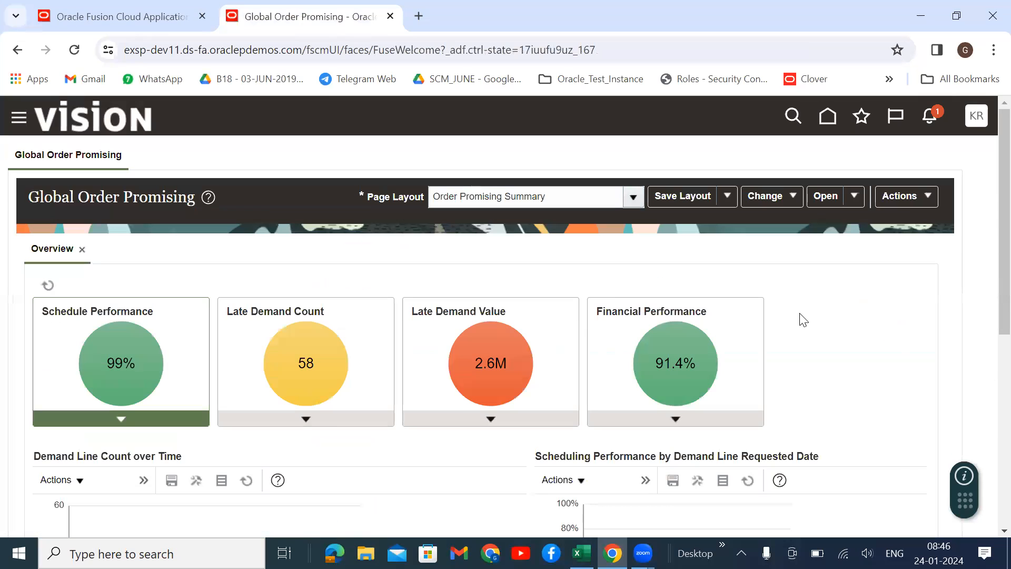
pyautogui.click(919, 279)
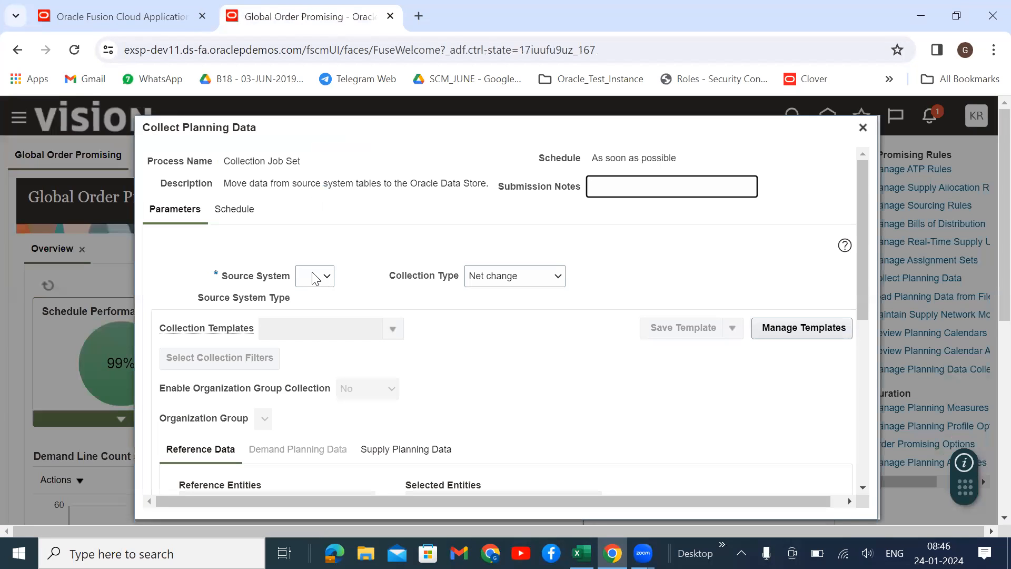
pyautogui.click(318, 275)
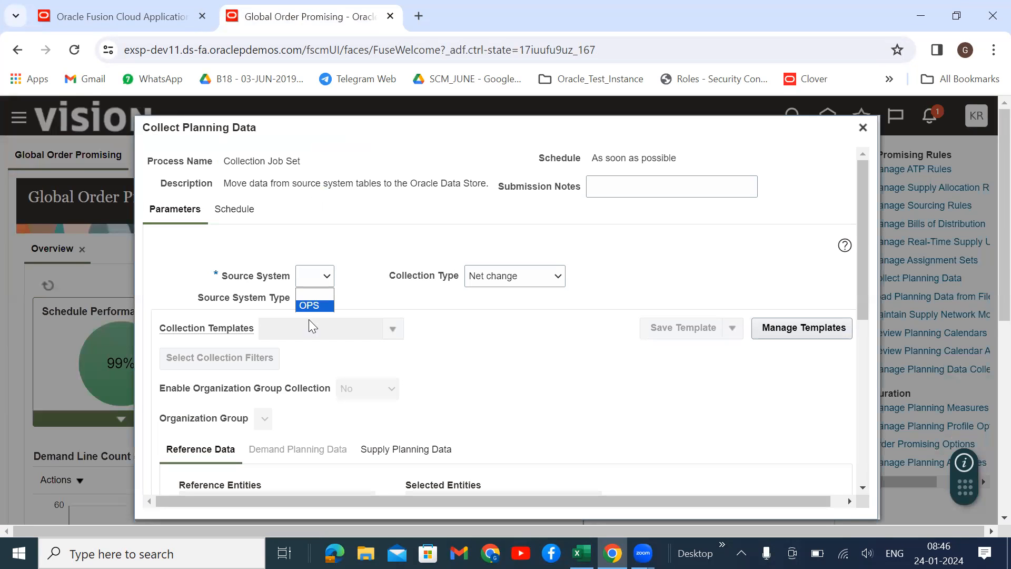
pyautogui.click(476, 280)
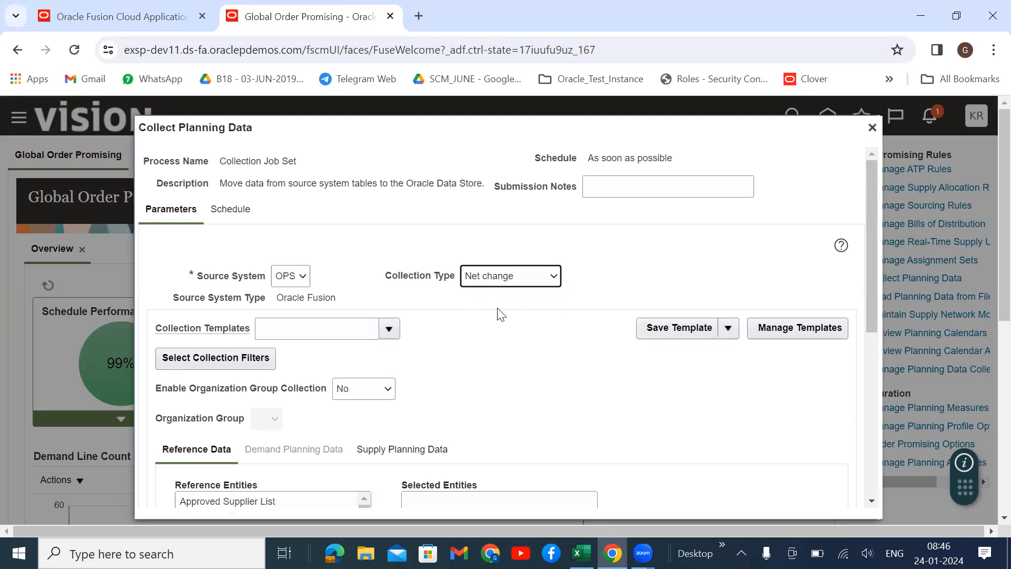
pyautogui.click(505, 275)
pyautogui.click(505, 291)
# Step: Add Items to the selected reference entities and submit the planning data collection
pyautogui.scroll(-5, 383, 271)
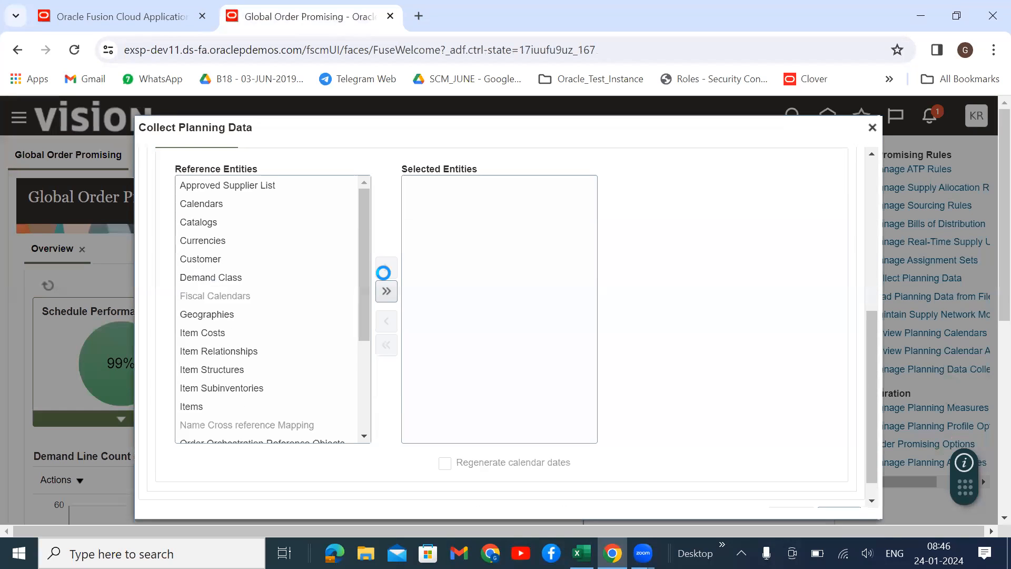
pyautogui.scroll(-2, 359, 251)
pyautogui.click(251, 342)
pyautogui.click(385, 267)
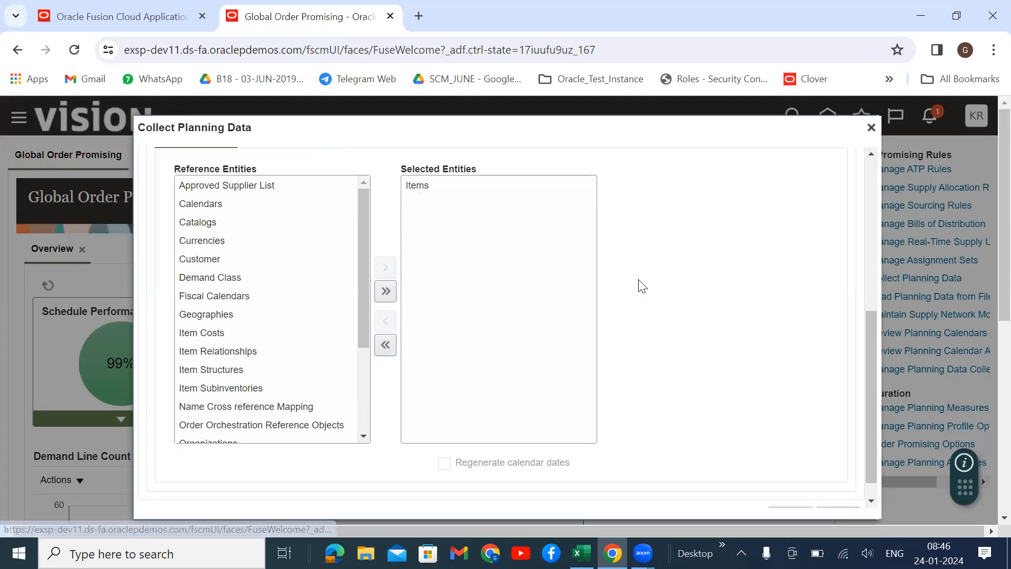
pyautogui.click(428, 192)
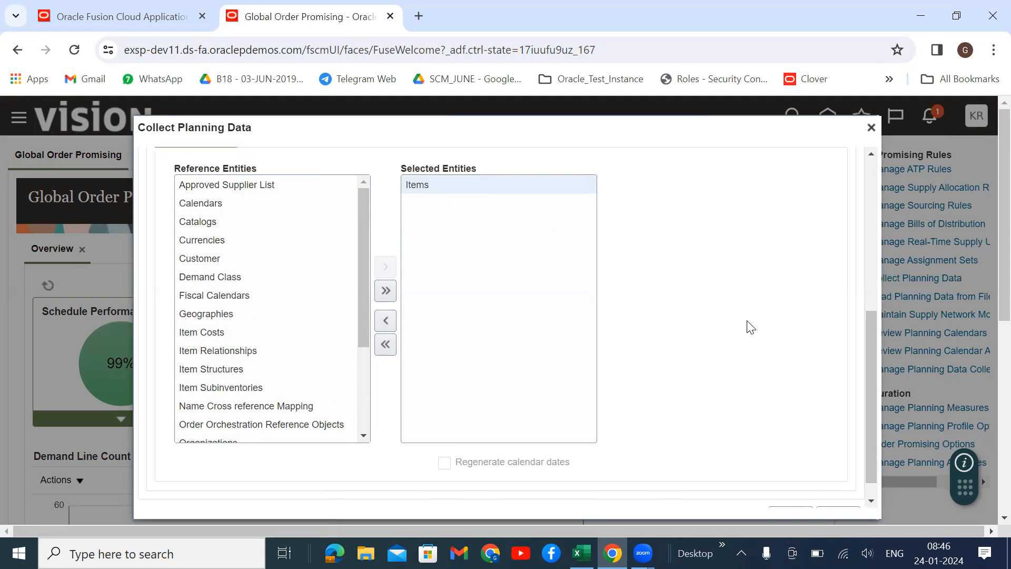
pyautogui.scroll(-1, 747, 325)
pyautogui.click(792, 493)
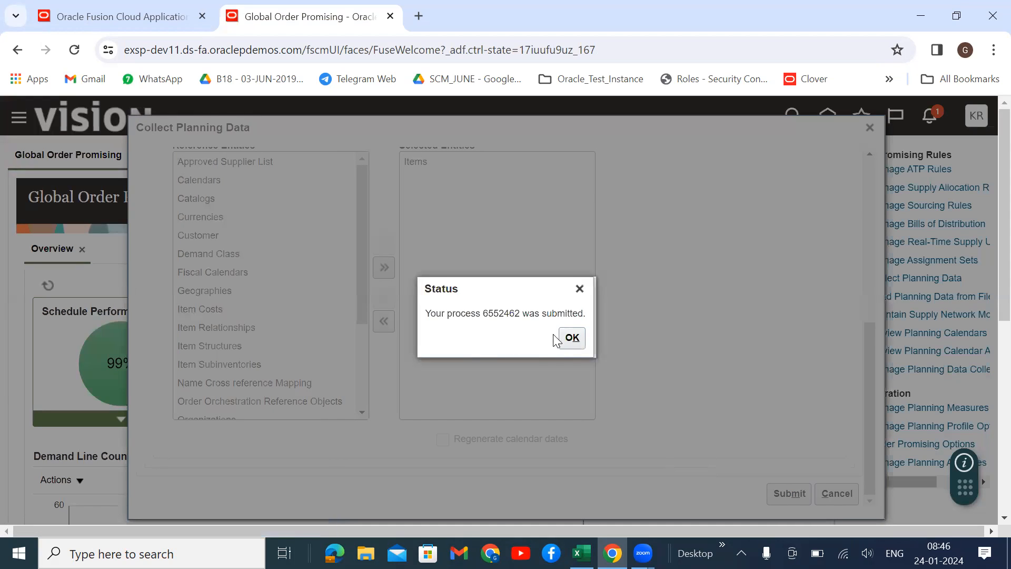
pyautogui.click(571, 338)
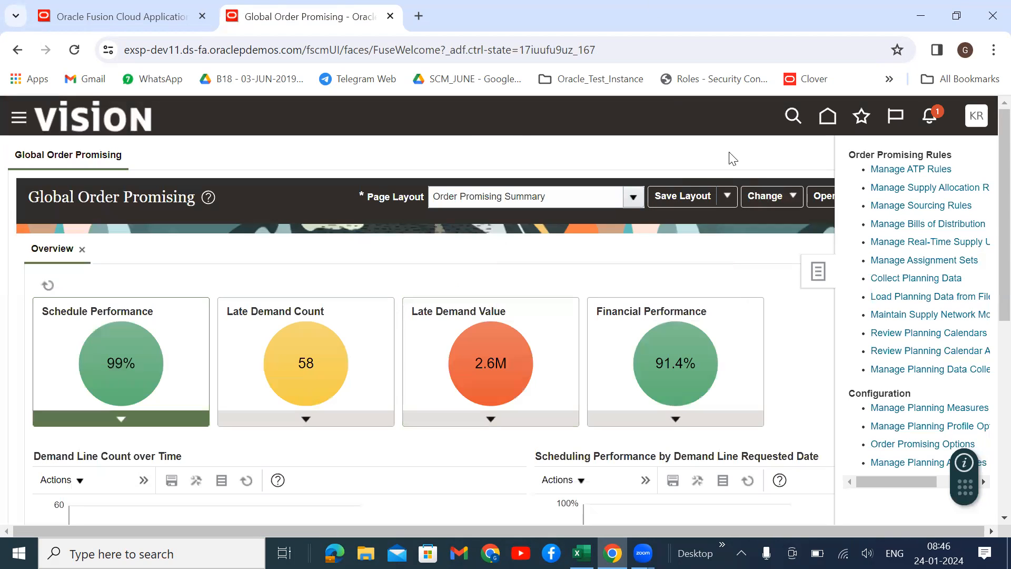
# Step: Open the Manage ATP Rules task from the Global Order Promising tasks
pyautogui.click(64, 9)
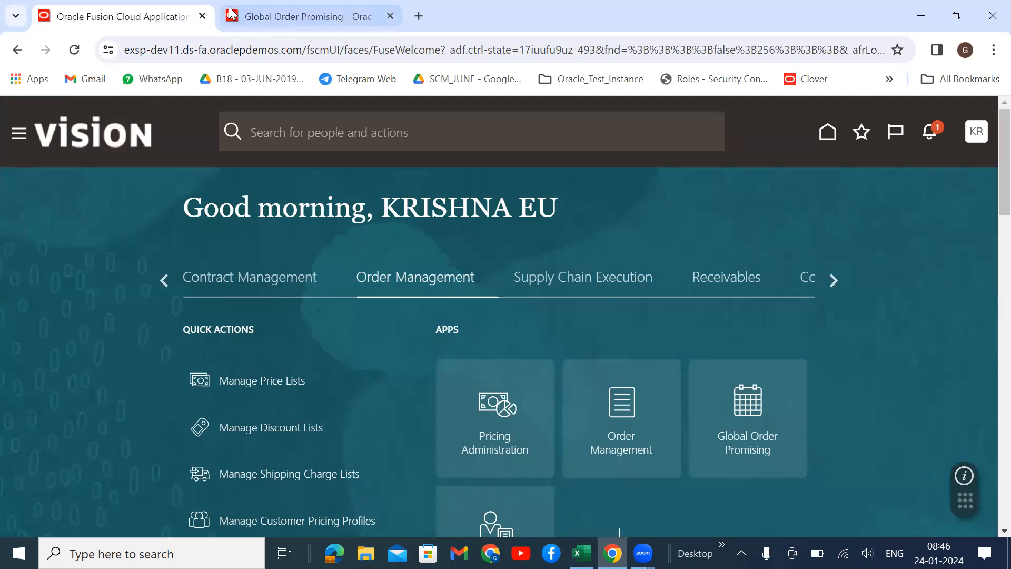
pyautogui.click(310, 16)
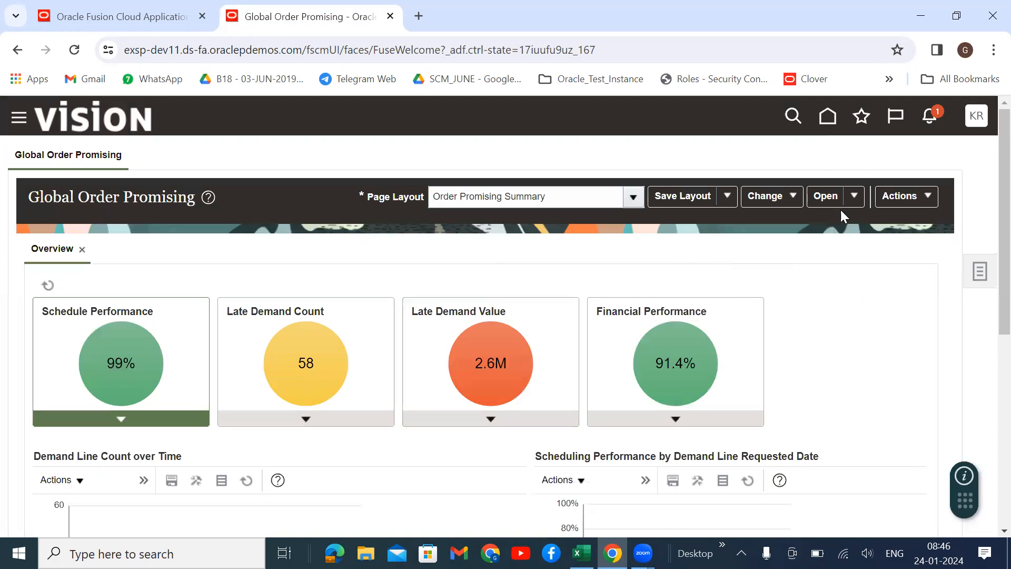
pyautogui.click(859, 193)
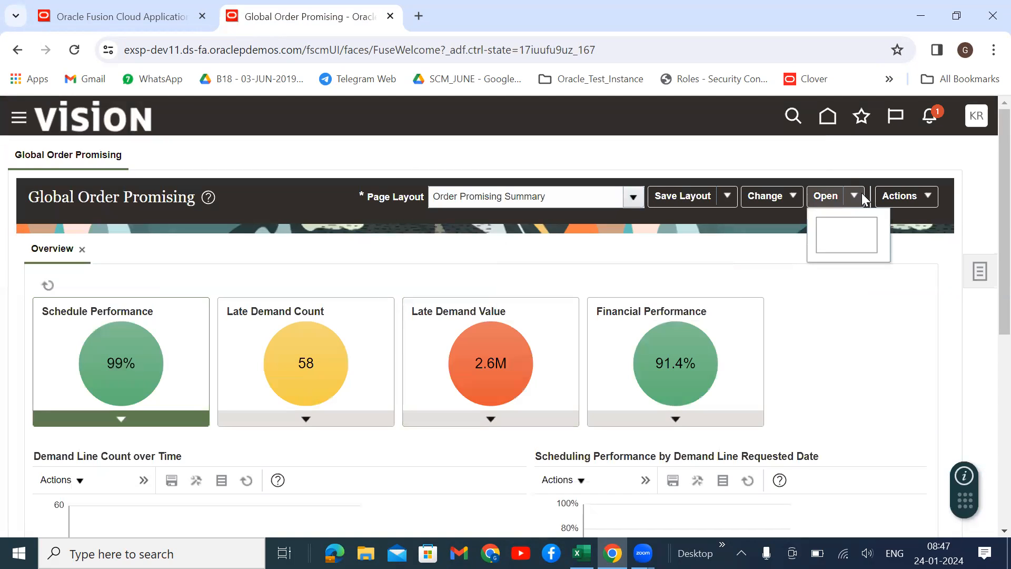
pyautogui.click(978, 277)
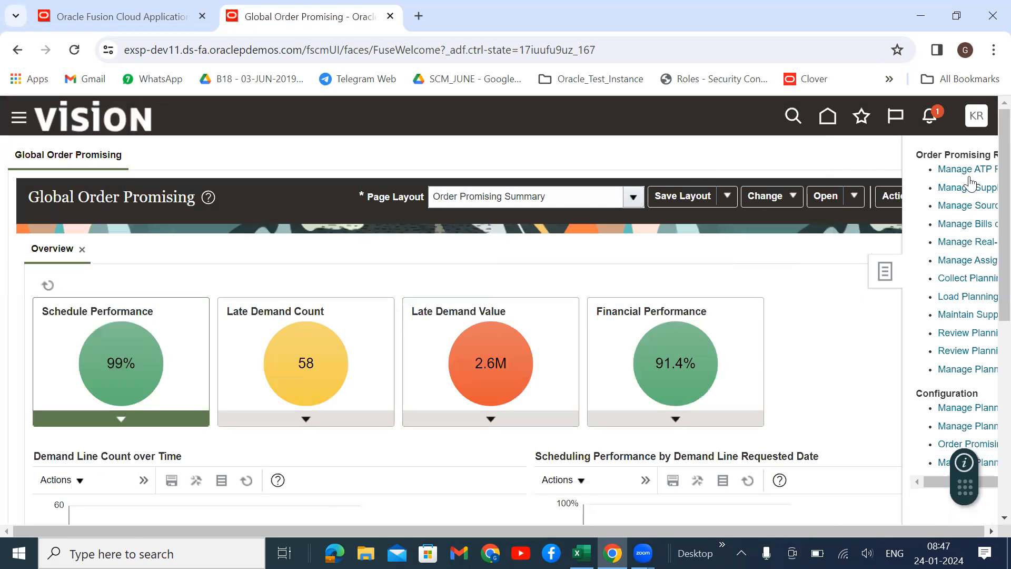
pyautogui.click(915, 167)
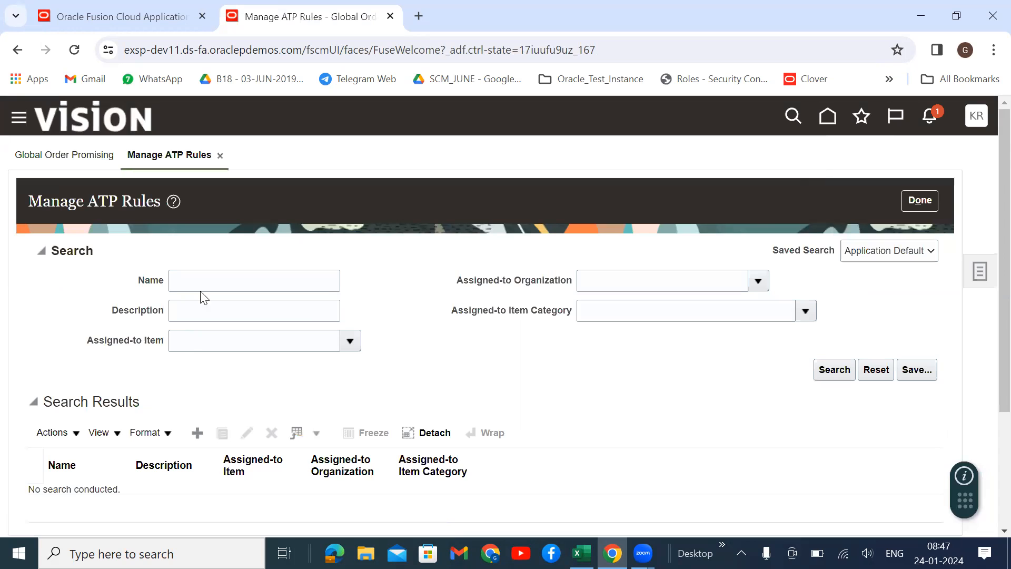
# Step: Create a new ATP rule named DROPSHIP ATP
pyautogui.click(197, 432)
pyautogui.click(242, 267)
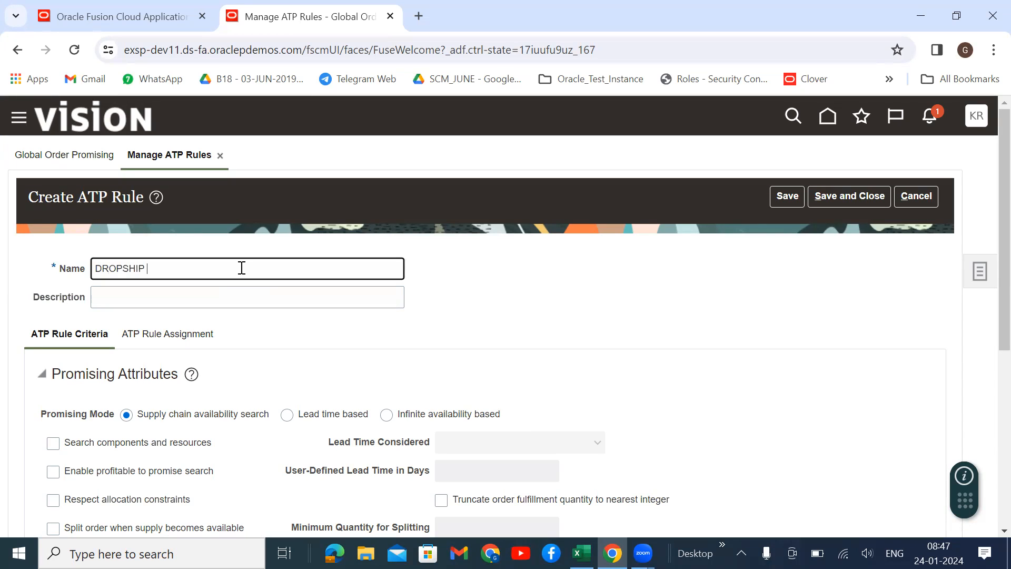
pyautogui.hotkey('ctrl', 'a')
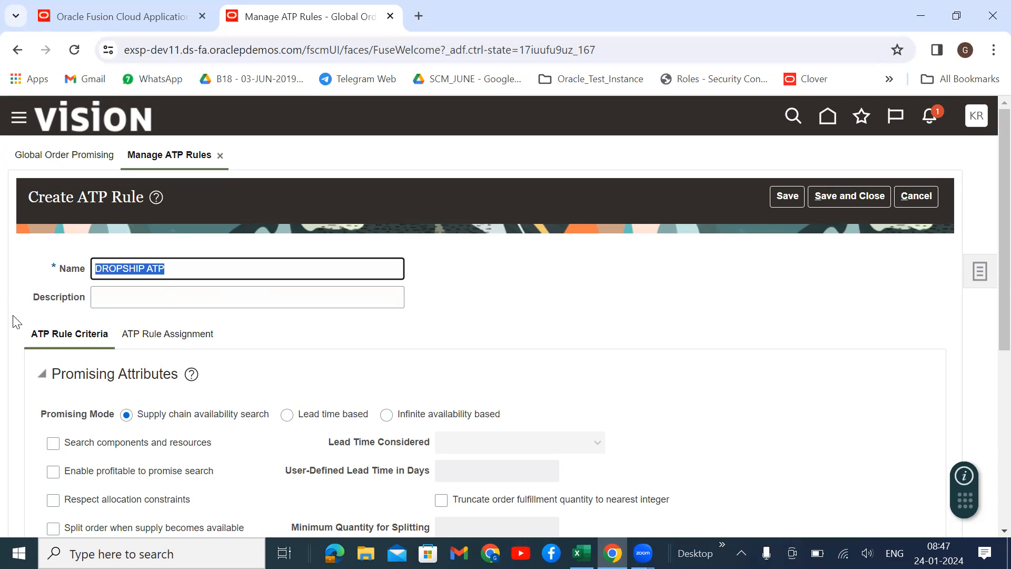
# Step: Enable the supply types On hand, Purchase orders, Supplier requisitions, Internal requisitions and In-transit supplies for the ATP rule
pyautogui.scroll(-3, 86, 339)
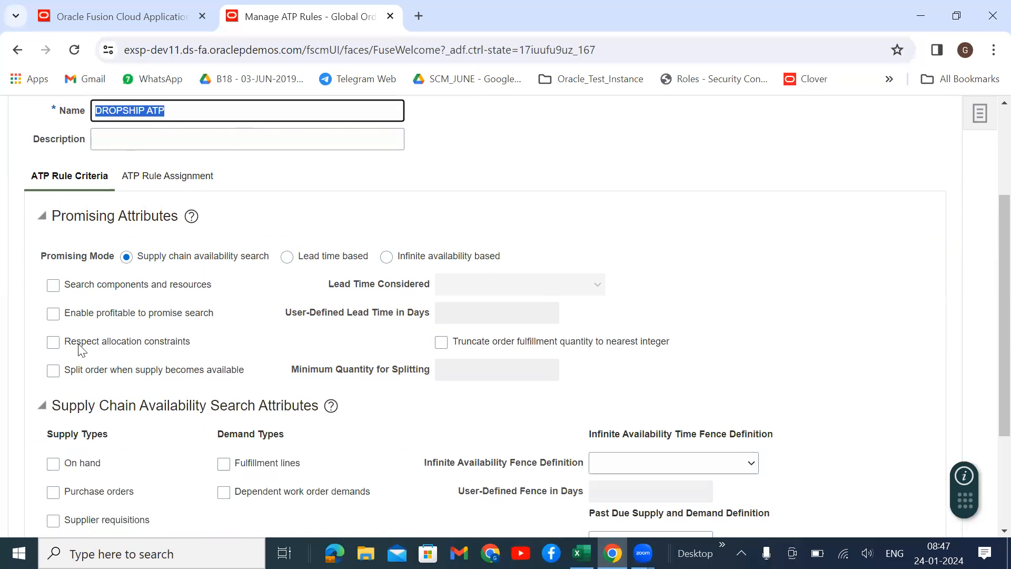
pyautogui.scroll(-3, 60, 353)
pyautogui.click(53, 306)
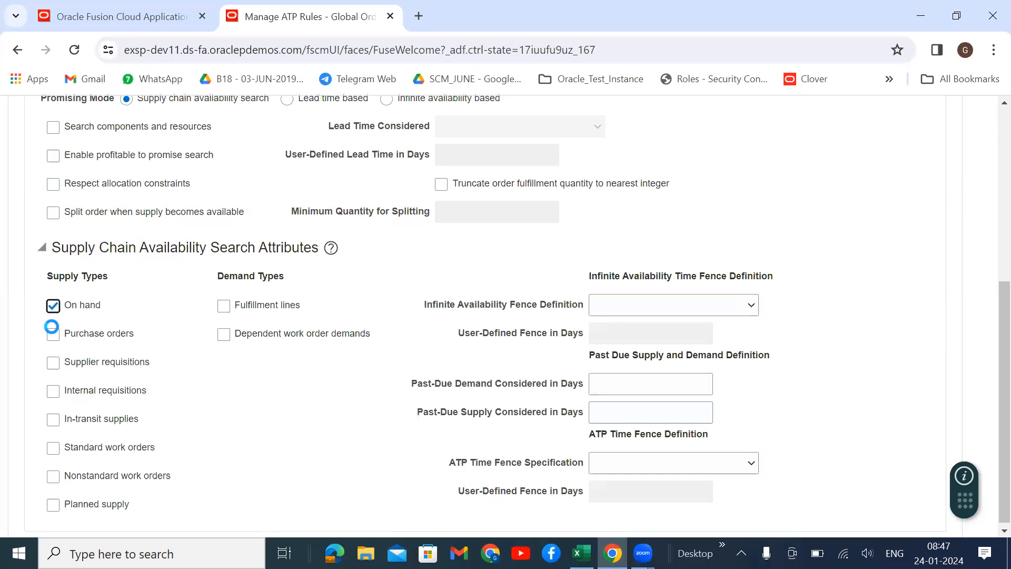
pyautogui.click(53, 336)
pyautogui.click(54, 363)
pyautogui.click(53, 392)
pyautogui.click(53, 419)
# Step: Add an ATP rule assignment with the Item and organization basis and assign it to organization 001, Seattle
pyautogui.scroll(3, 273, 295)
pyautogui.click(170, 177)
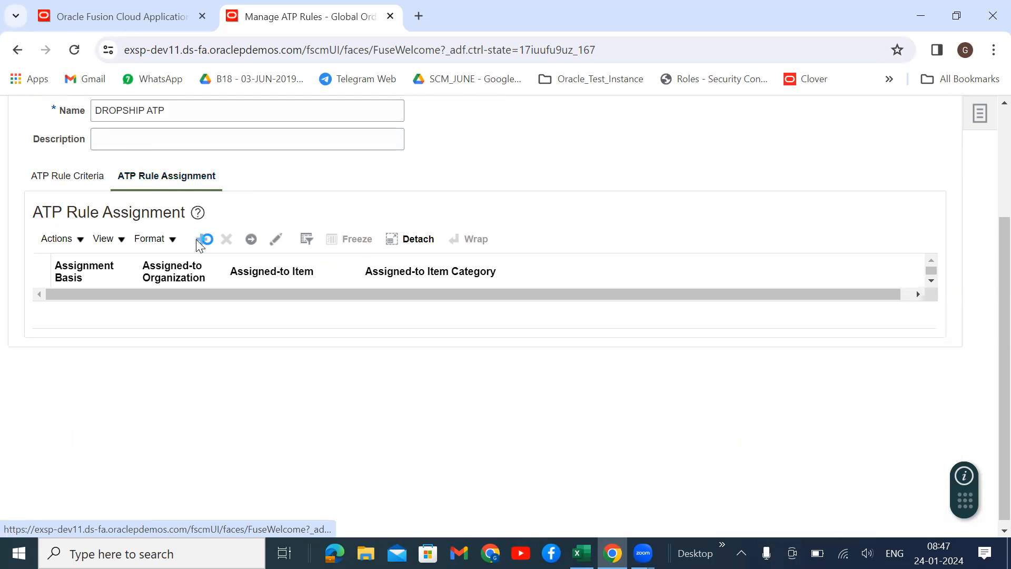
pyautogui.click(206, 239)
pyautogui.click(111, 310)
pyautogui.click(120, 373)
pyautogui.click(164, 309)
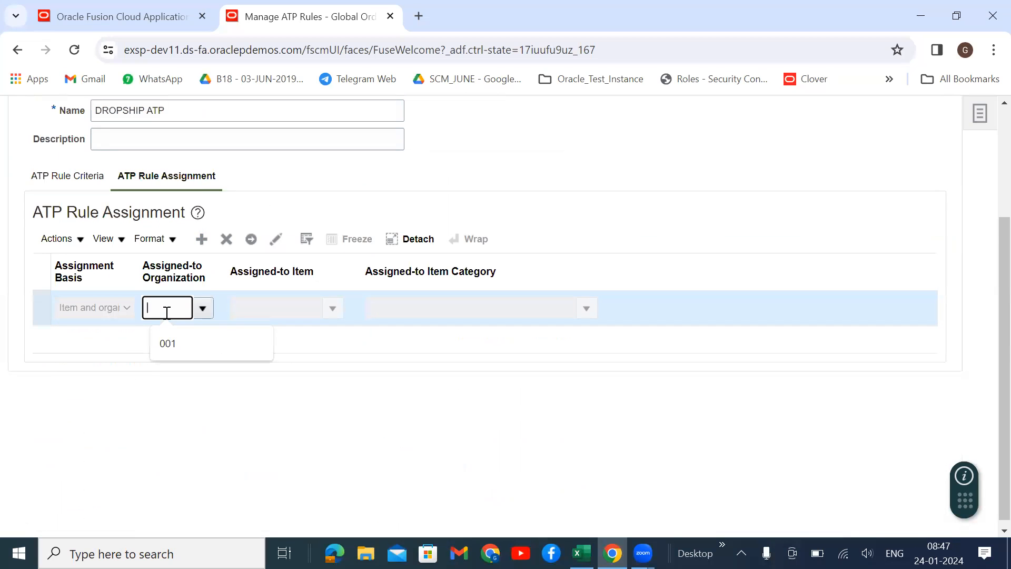
pyautogui.click(203, 309)
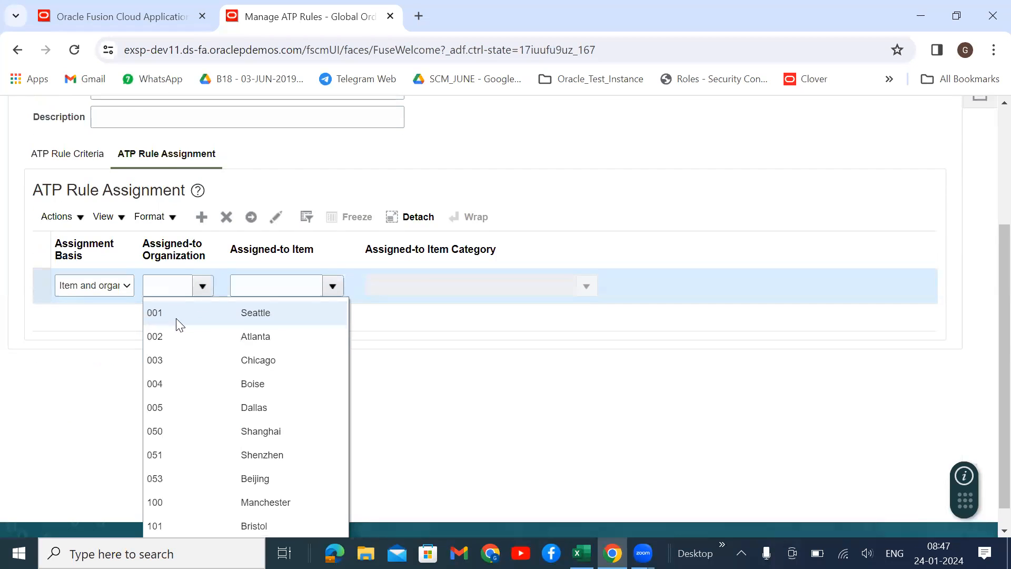
pyautogui.click(179, 324)
# Step: Try to find the item for the organization 001 assignment by searching for item names starting with Drop
pyautogui.click(332, 300)
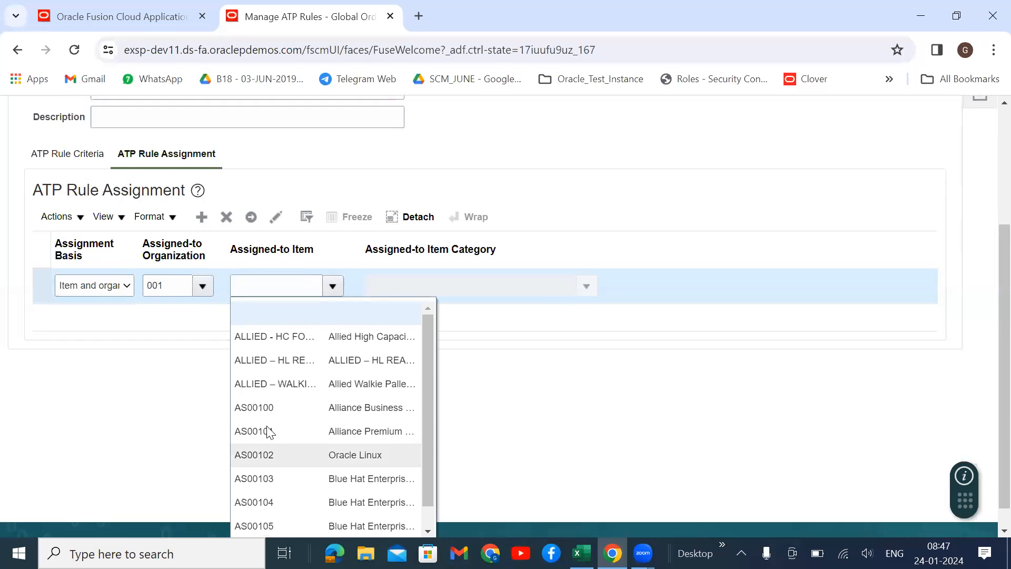
pyautogui.click(254, 522)
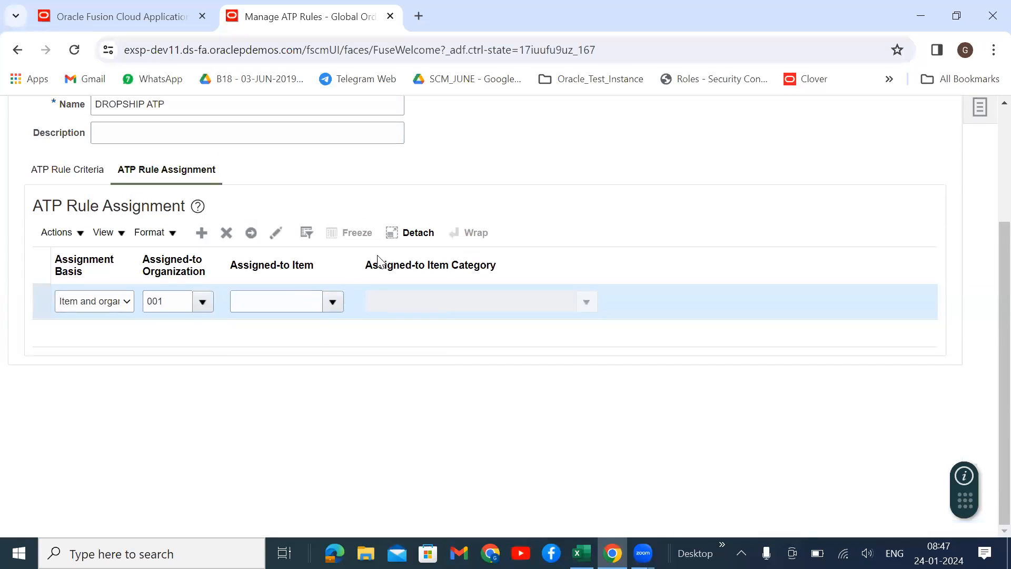
pyautogui.click(565, 279)
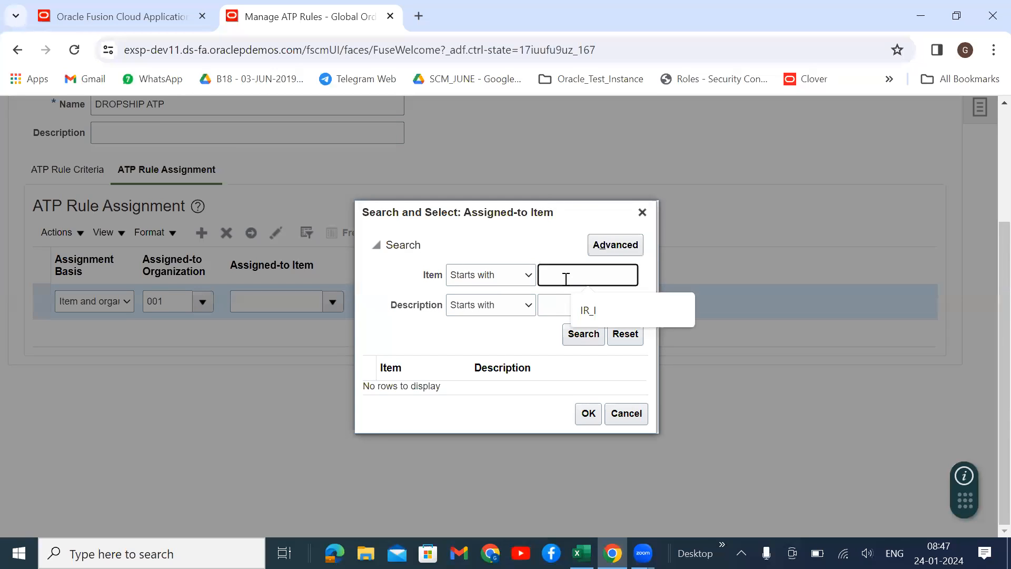
pyautogui.write('Drop')
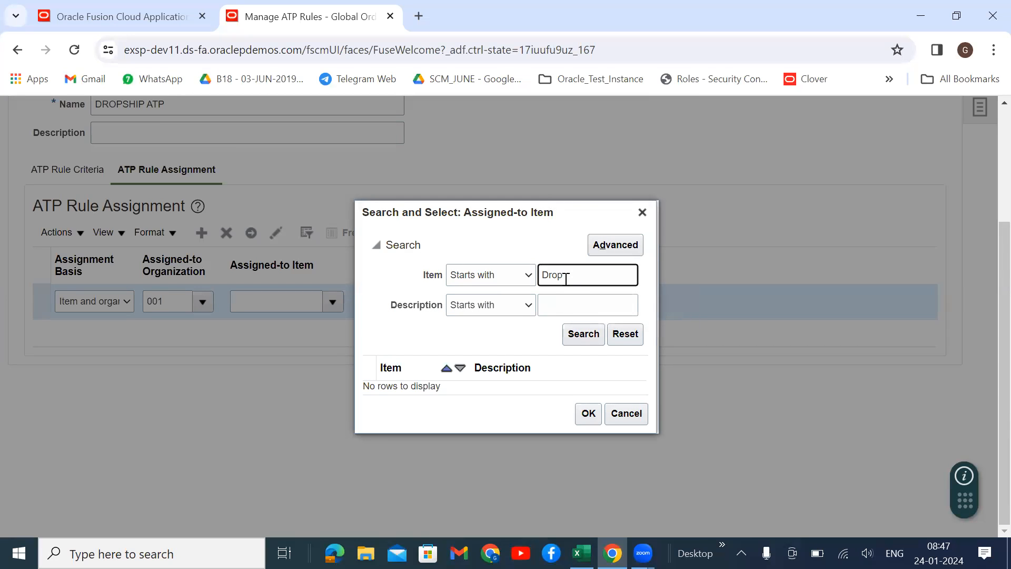
pyautogui.click(582, 334)
pyautogui.click(584, 333)
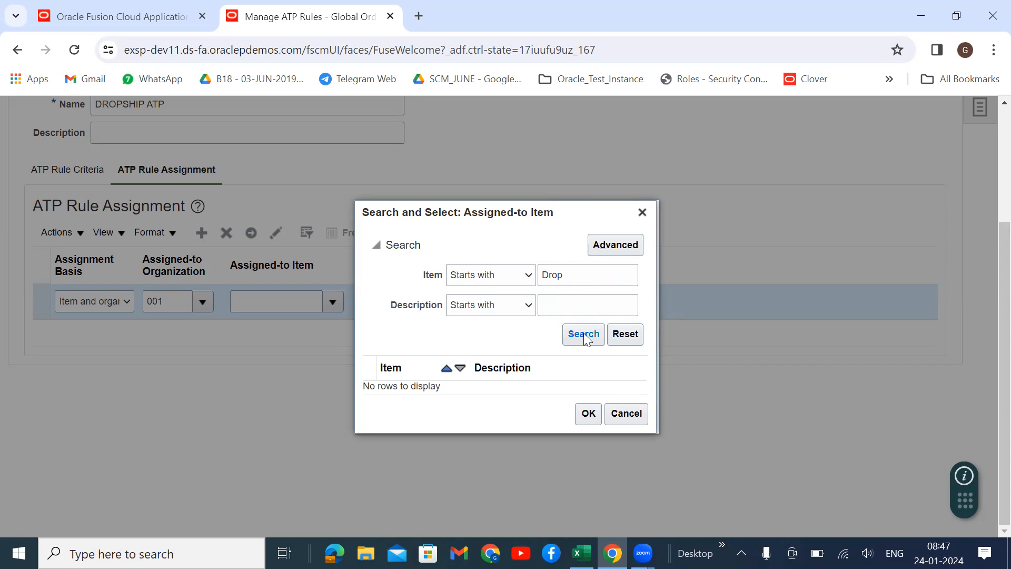
pyautogui.moveTo(579, 277); pyautogui.dragTo(509, 287)
pyautogui.press('BackSpace')
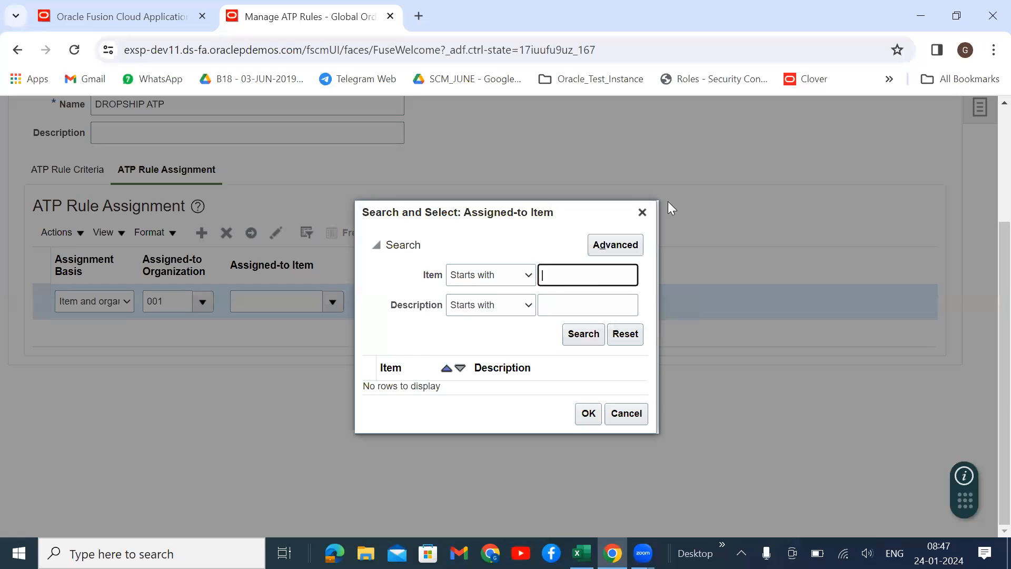
pyautogui.click(642, 212)
# Step: Open Scheduled Processes in the other browser tab and refresh the process list to check the status of the planning data collection
pyautogui.click(147, 13)
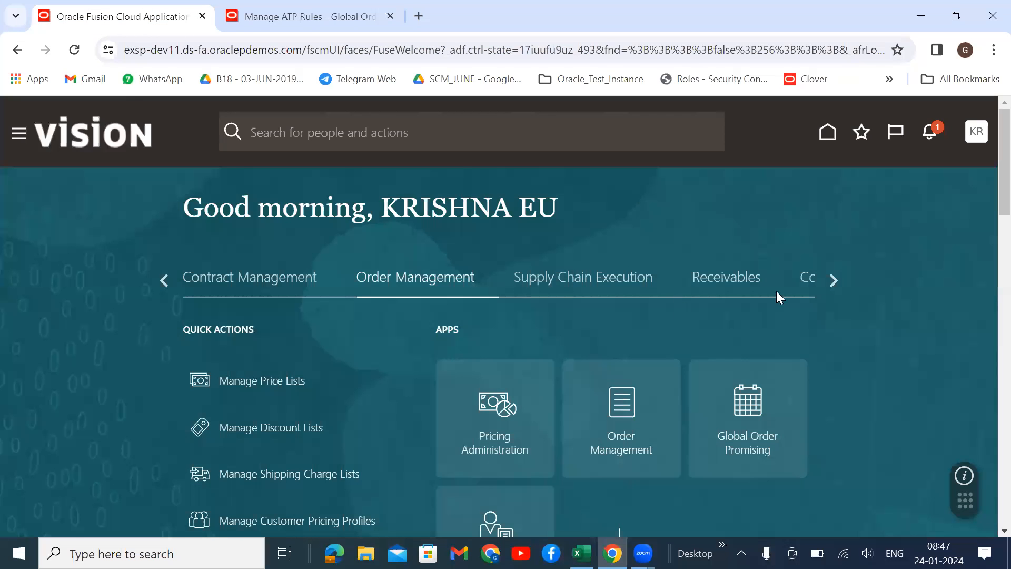
pyautogui.click(832, 279)
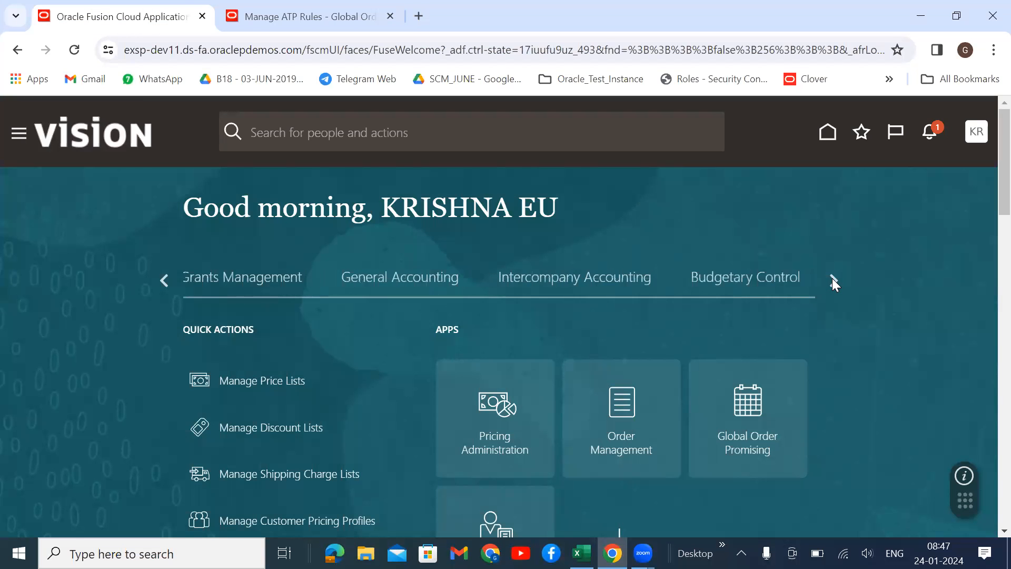
pyautogui.click(832, 279)
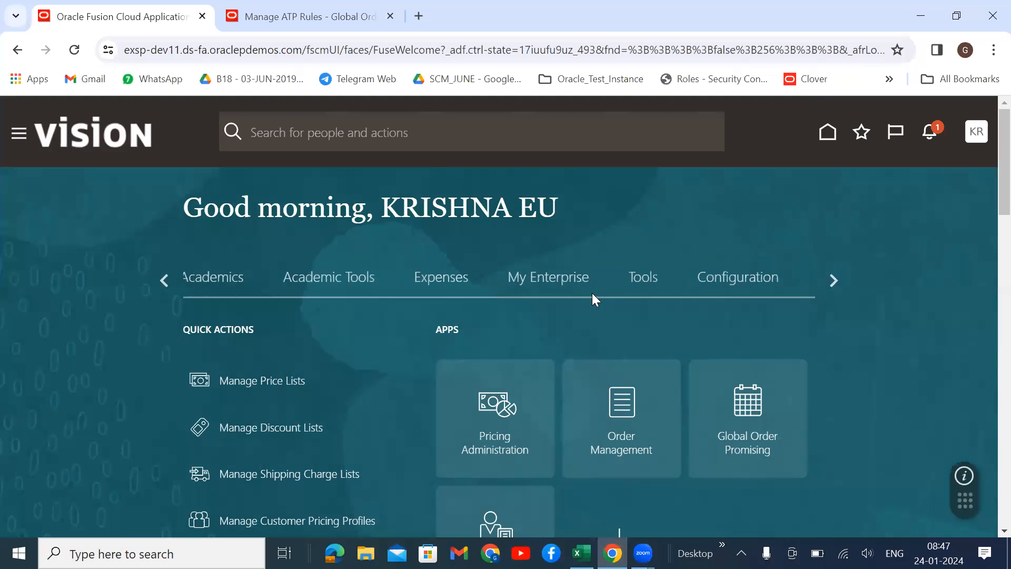
pyautogui.click(632, 287)
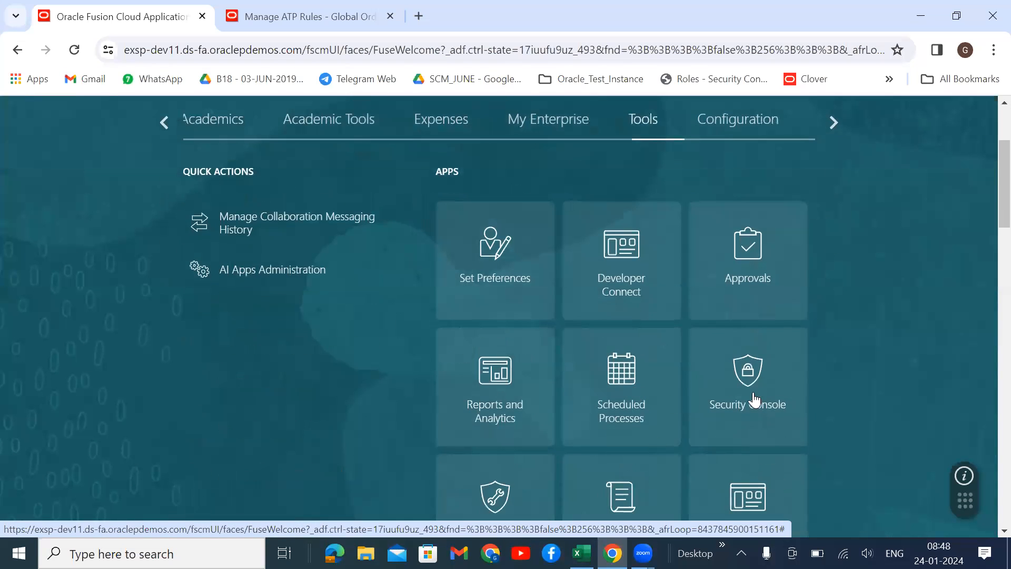
pyautogui.click(303, 16)
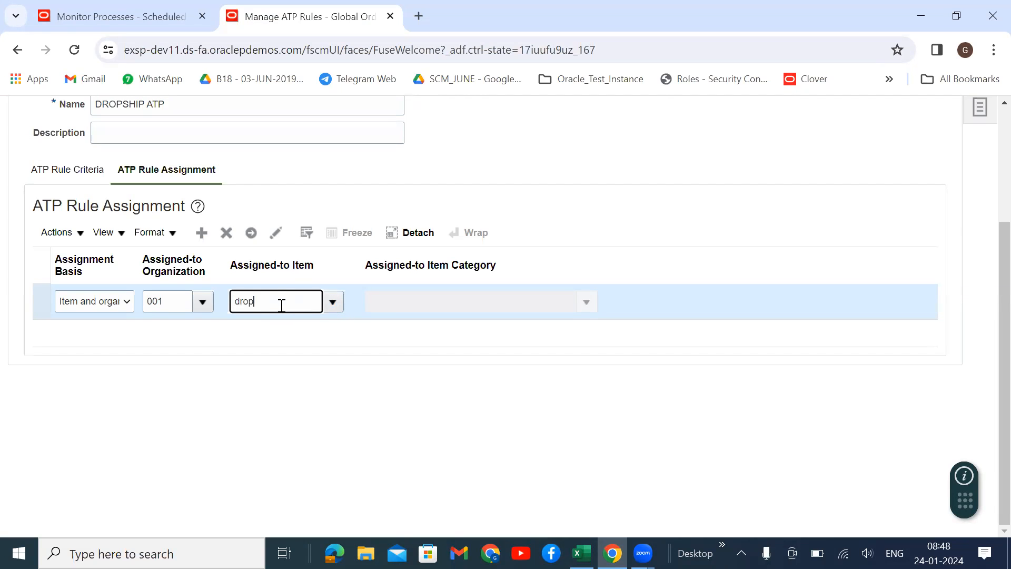
pyautogui.click(91, 15)
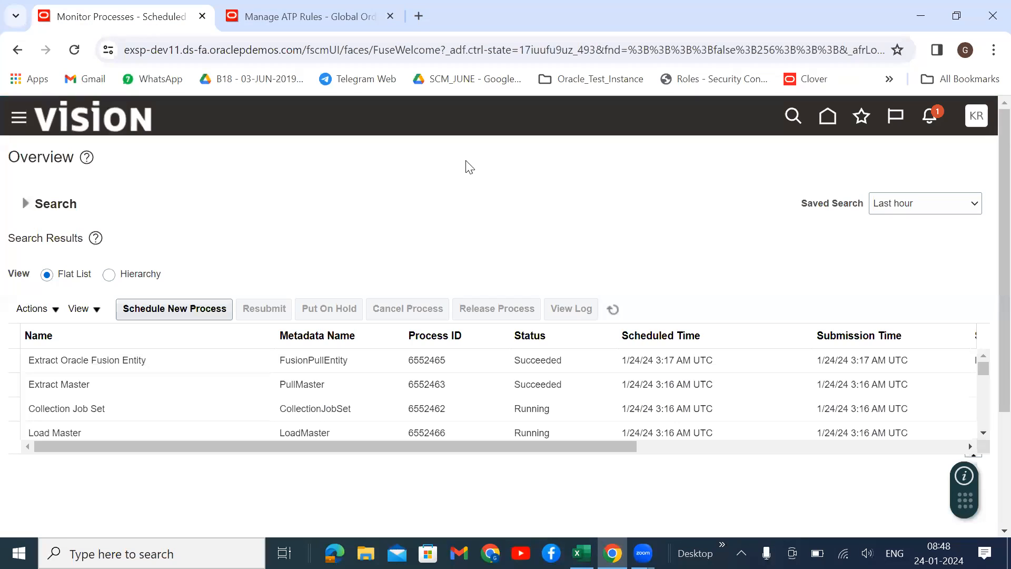
pyautogui.click(612, 309)
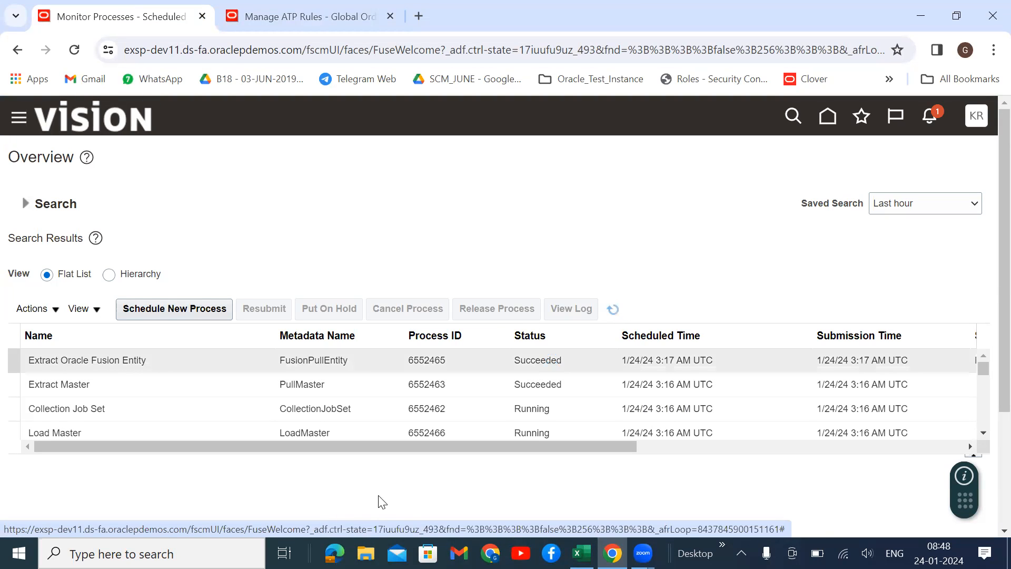
pyautogui.click(614, 312)
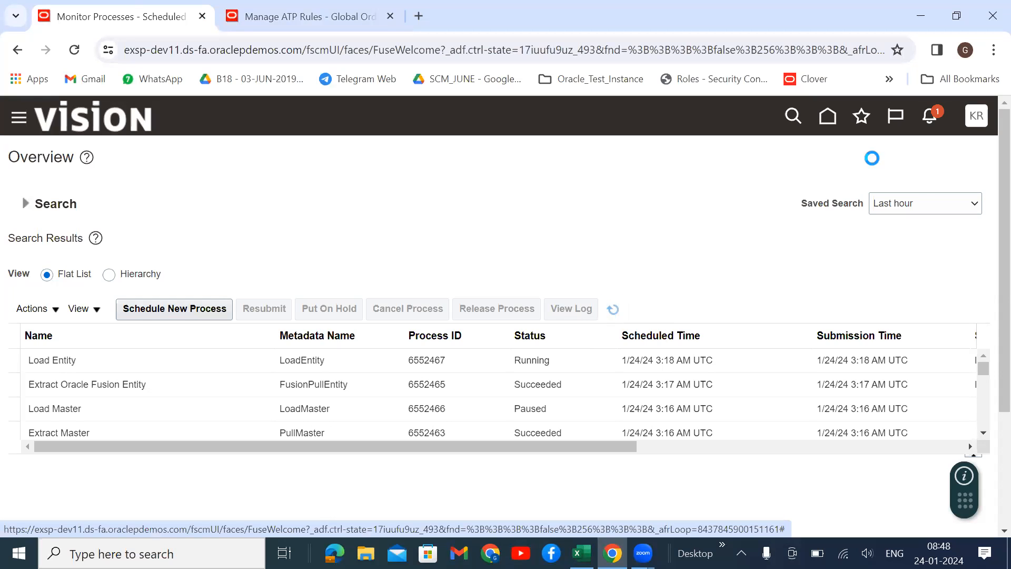
# Step: Open Plan Inputs from Supply Chain Planning and search for items starting with drop to check the collected item's organizations
pyautogui.click(829, 118)
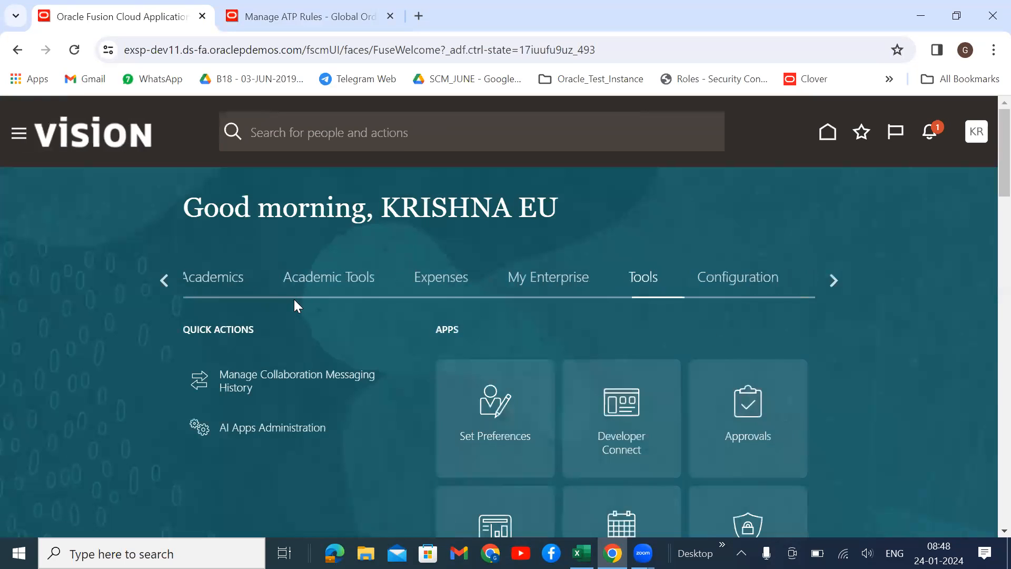
pyautogui.click(161, 276)
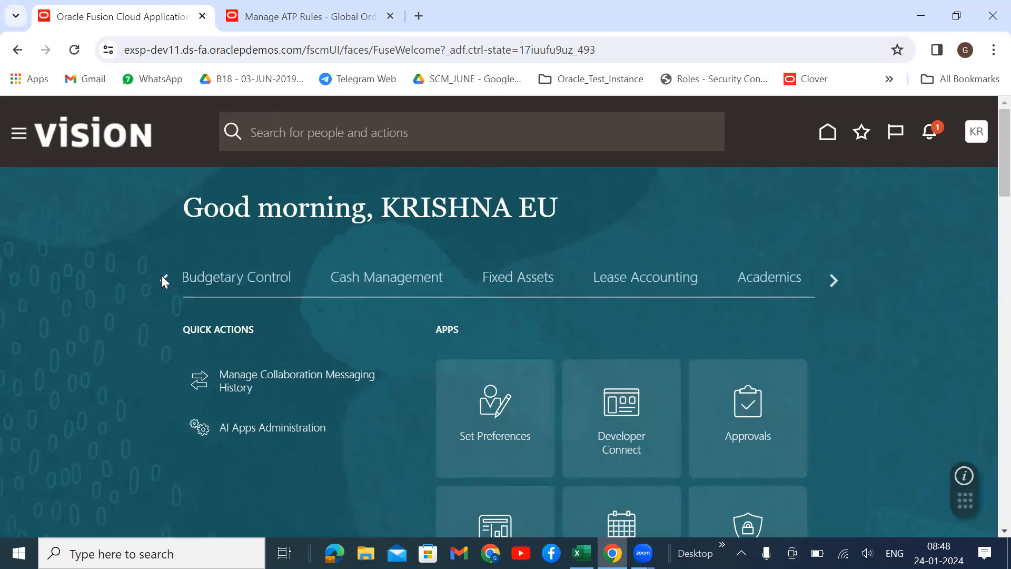
pyautogui.click(162, 276)
pyautogui.click(161, 276)
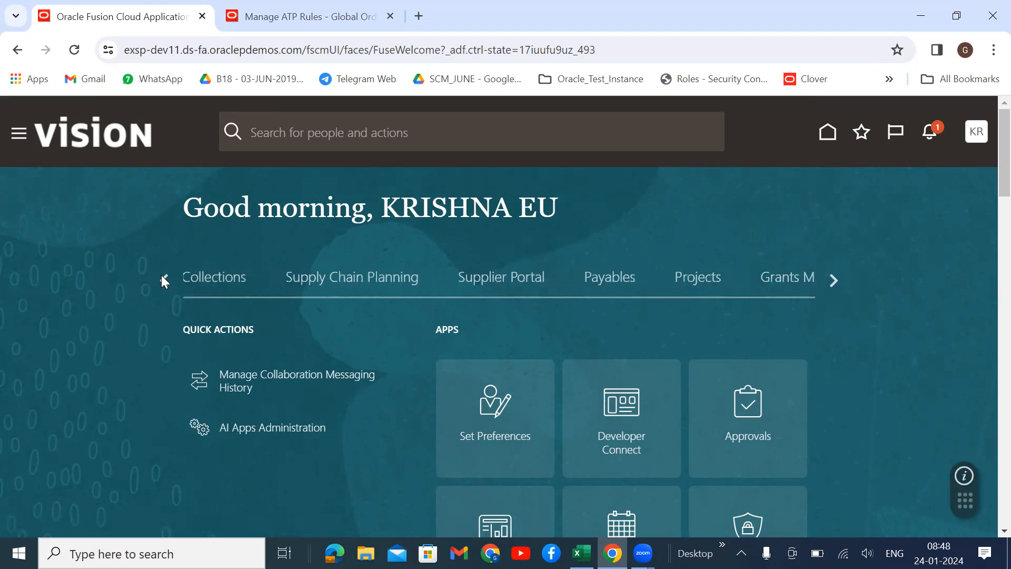
pyautogui.click(342, 279)
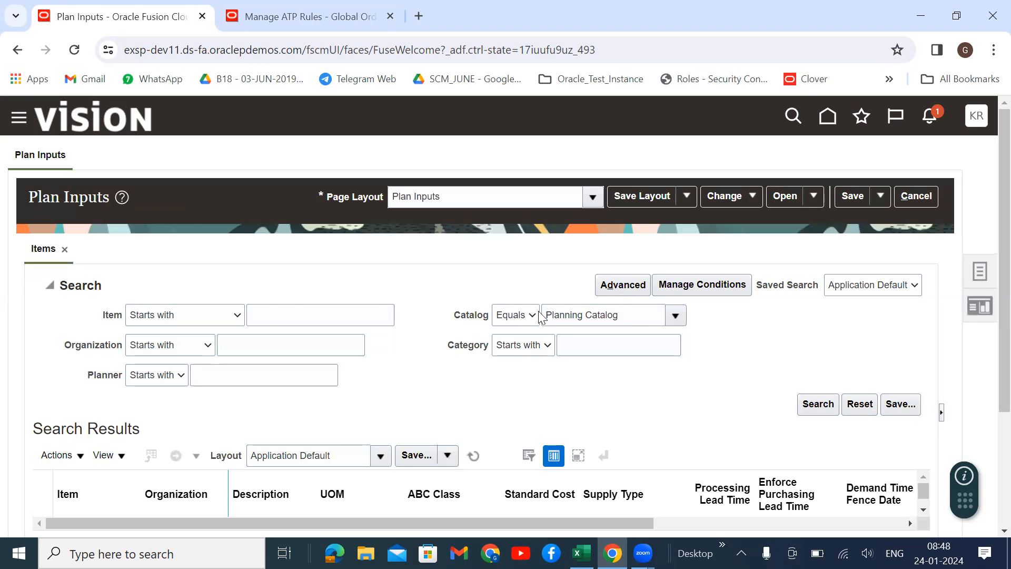
pyautogui.click(295, 313)
pyautogui.write('dr')
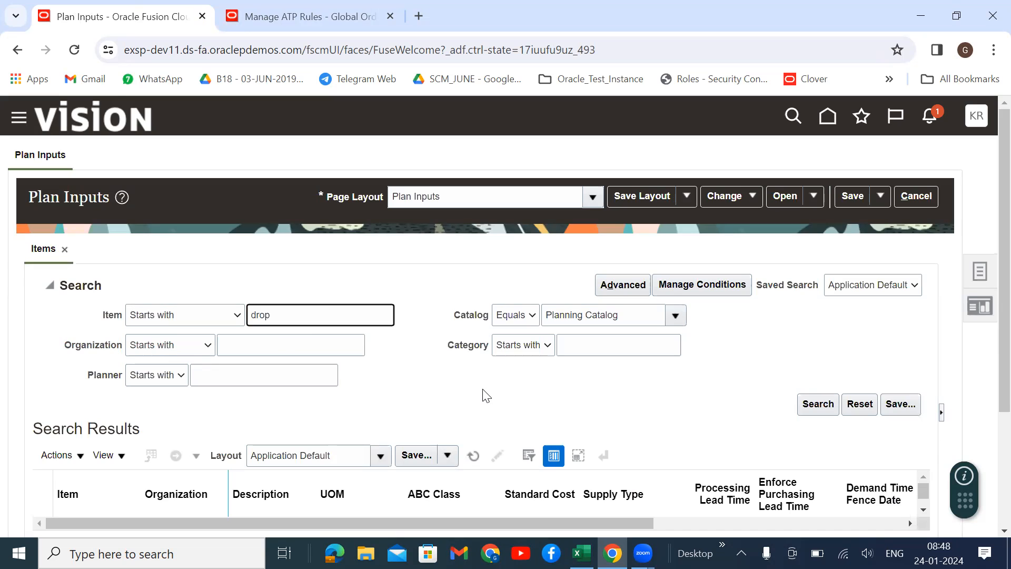
pyautogui.write('op')
pyautogui.press('Return')
pyautogui.scroll(-3, 713, 263)
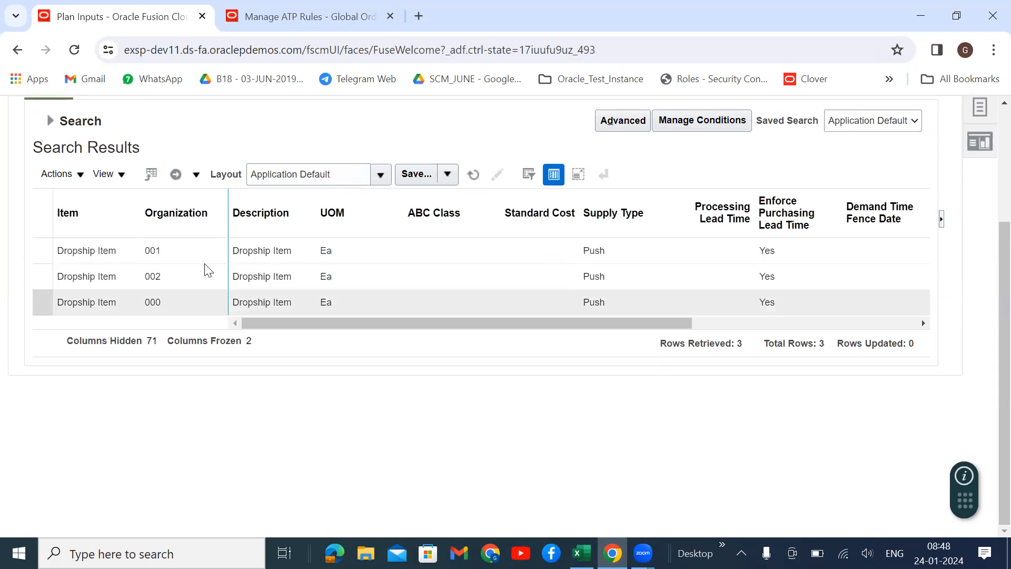
# Step: Return to the DROPSHIP ATP rule and select Dropship Item as the assigned-to item for organization 001
pyautogui.click(282, 15)
pyautogui.click(333, 301)
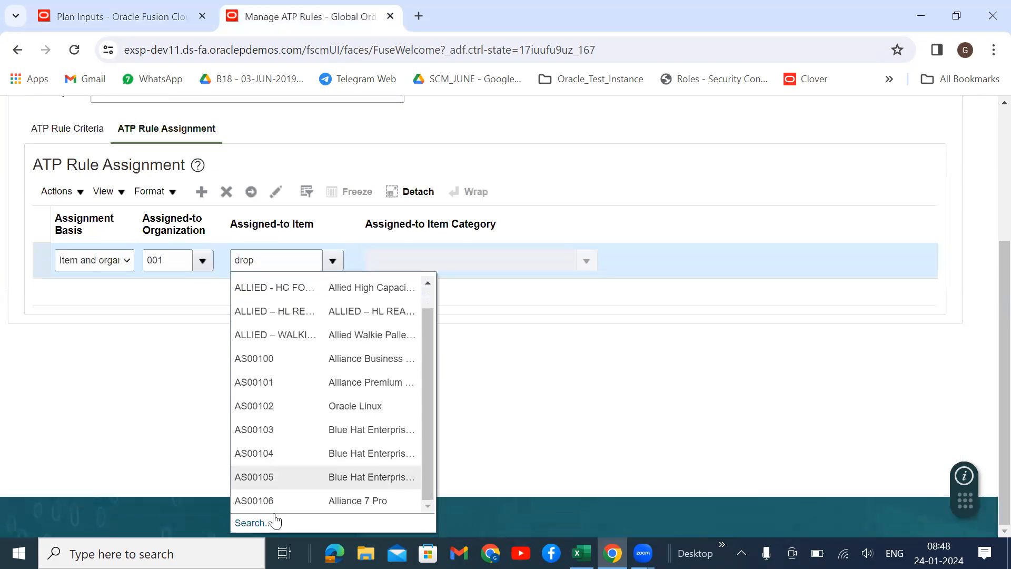
pyautogui.click(252, 522)
pyautogui.click(582, 333)
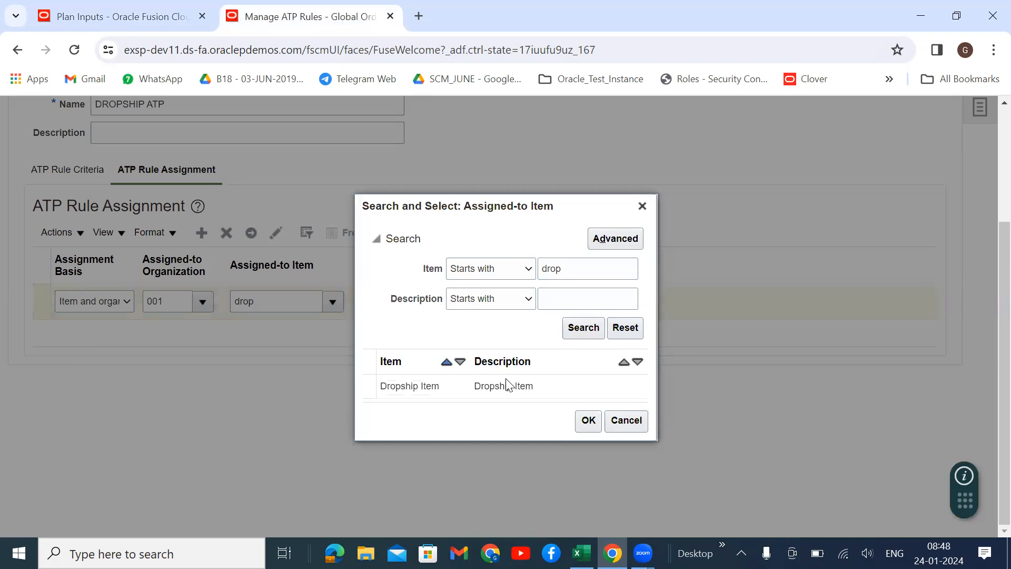
pyautogui.click(529, 390)
pyautogui.click(585, 421)
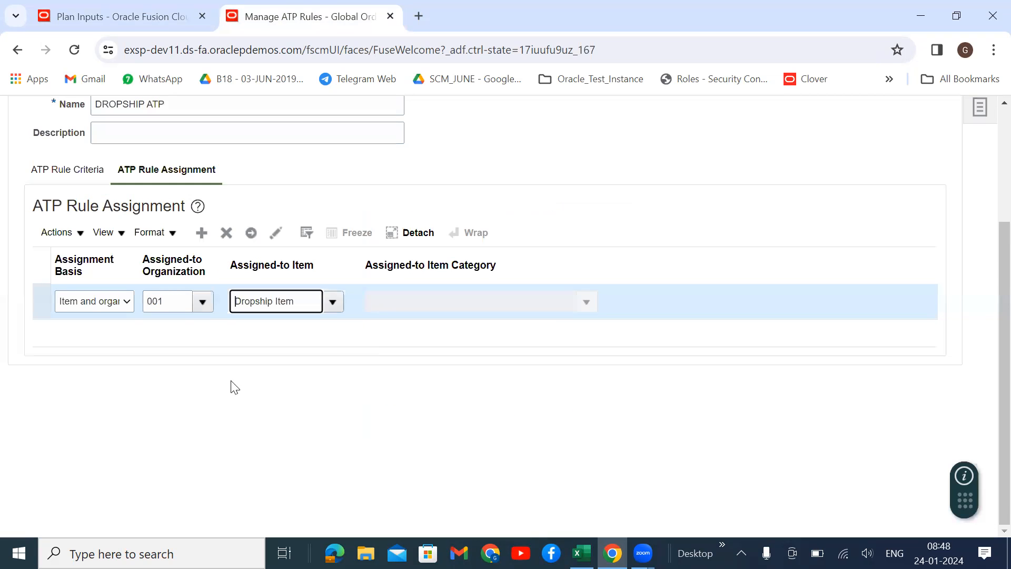
# Step: Add a second ATP rule assignment with the Item and organization basis for organization 002 and Dropship Item
pyautogui.click(202, 233)
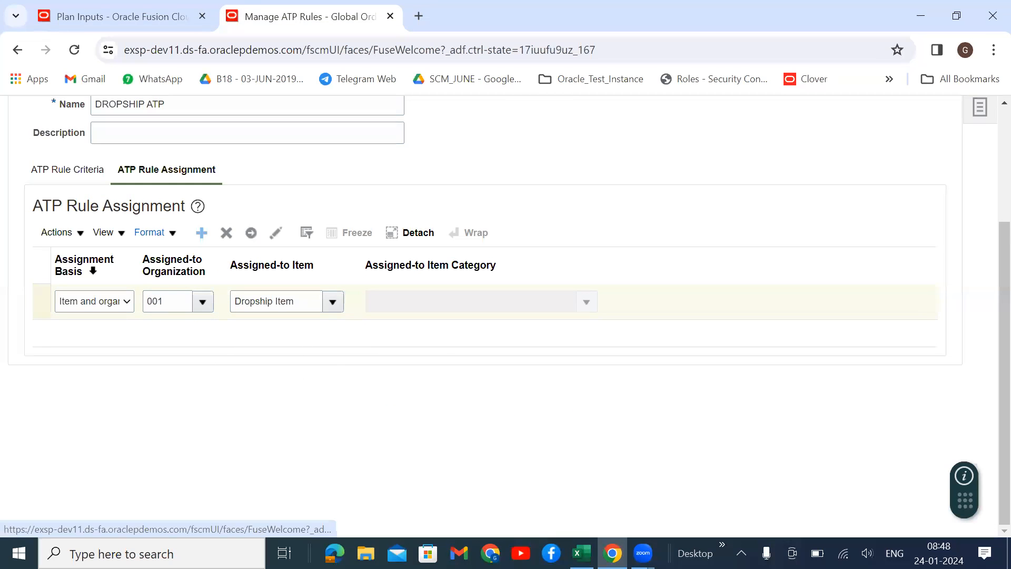
pyautogui.click(111, 303)
pyautogui.click(84, 363)
pyautogui.click(170, 296)
pyautogui.click(203, 302)
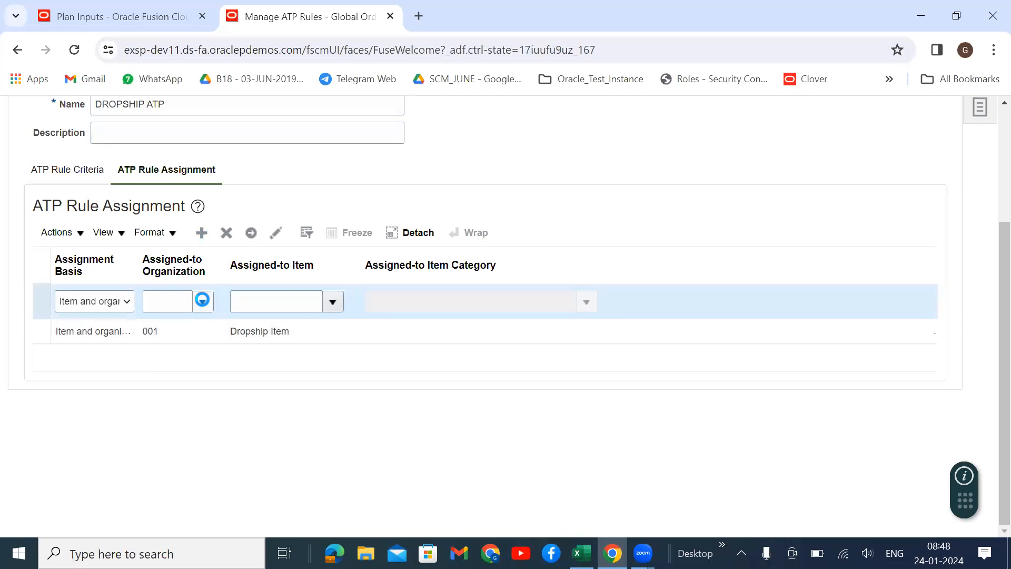
pyautogui.click(187, 382)
pyautogui.click(333, 302)
pyautogui.click(306, 343)
# Step: Save and close the DROPSHIP ATP rule and open the Manage Sourcing Rules task
pyautogui.scroll(1, 691, 180)
pyautogui.scroll(2, 691, 180)
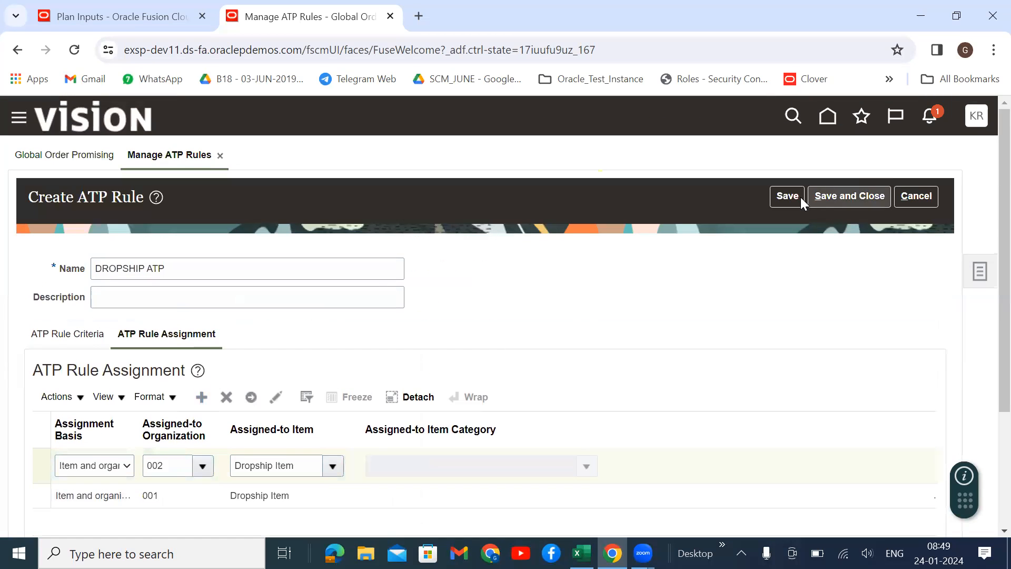
pyautogui.click(849, 195)
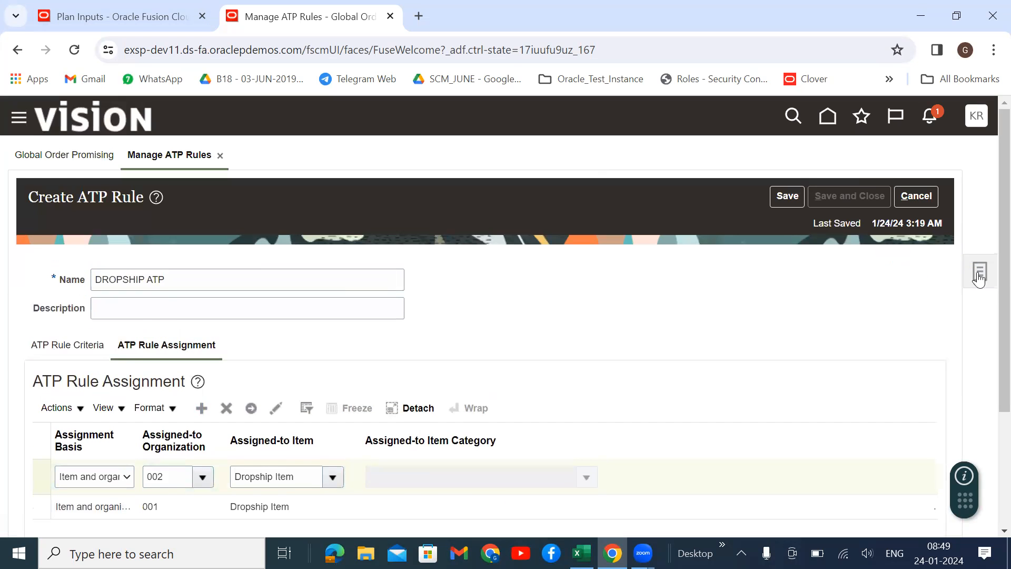
pyautogui.click(978, 274)
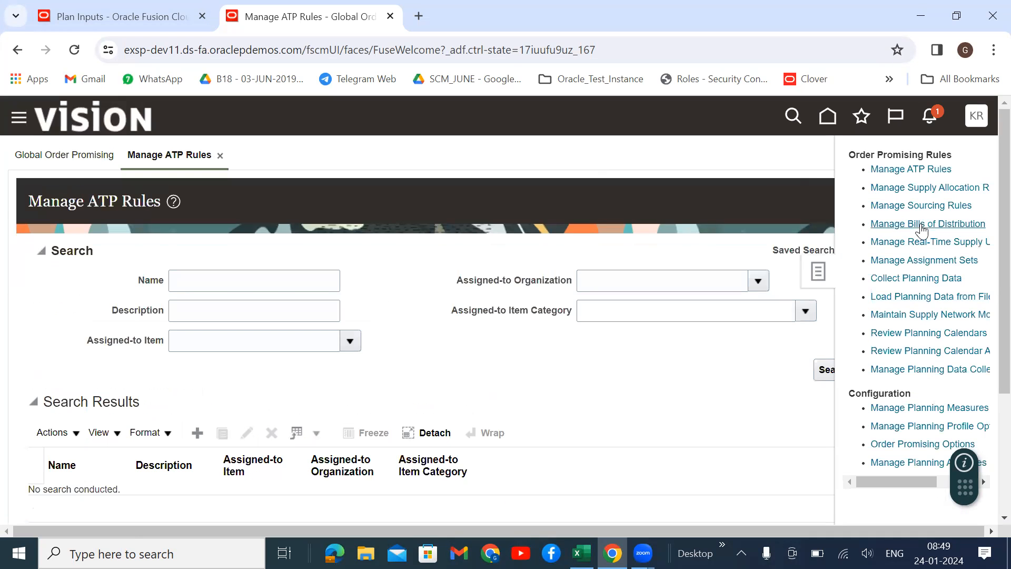
pyautogui.click(921, 207)
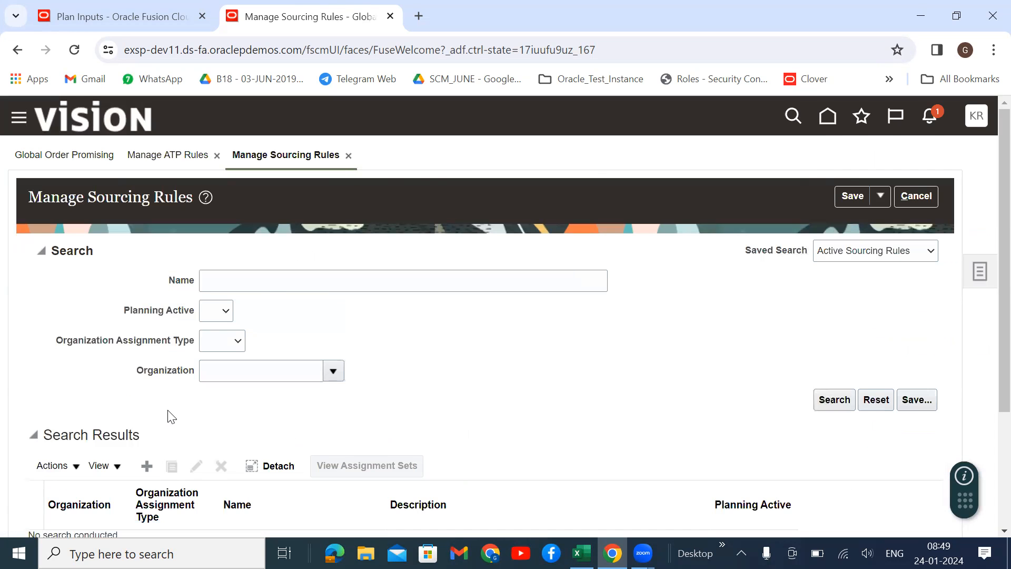
# Step: Create a new sourcing rule named Dropship Rule and use the same text as its description
pyautogui.scroll(-3, 171, 416)
pyautogui.click(147, 308)
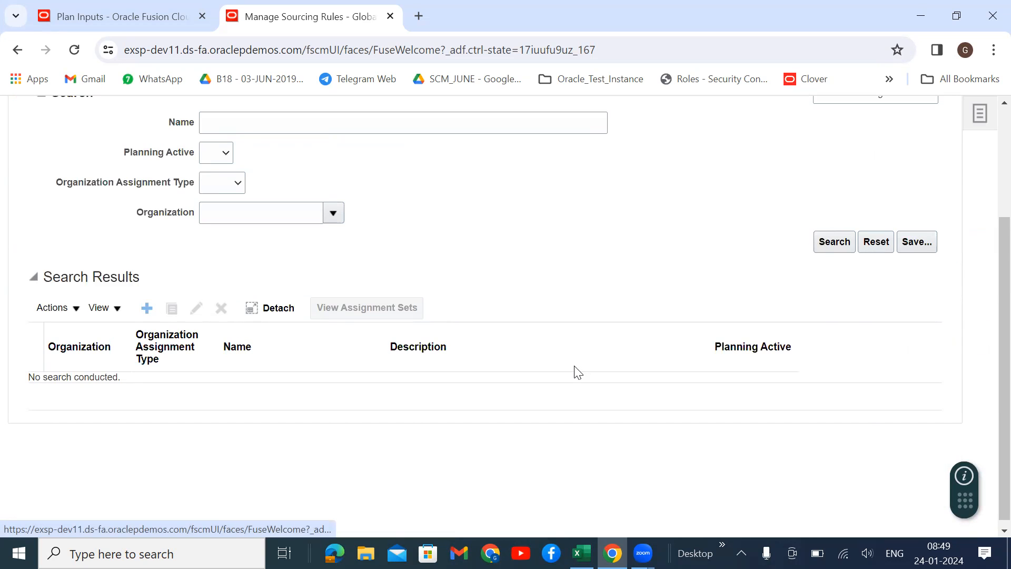
pyautogui.click(215, 256)
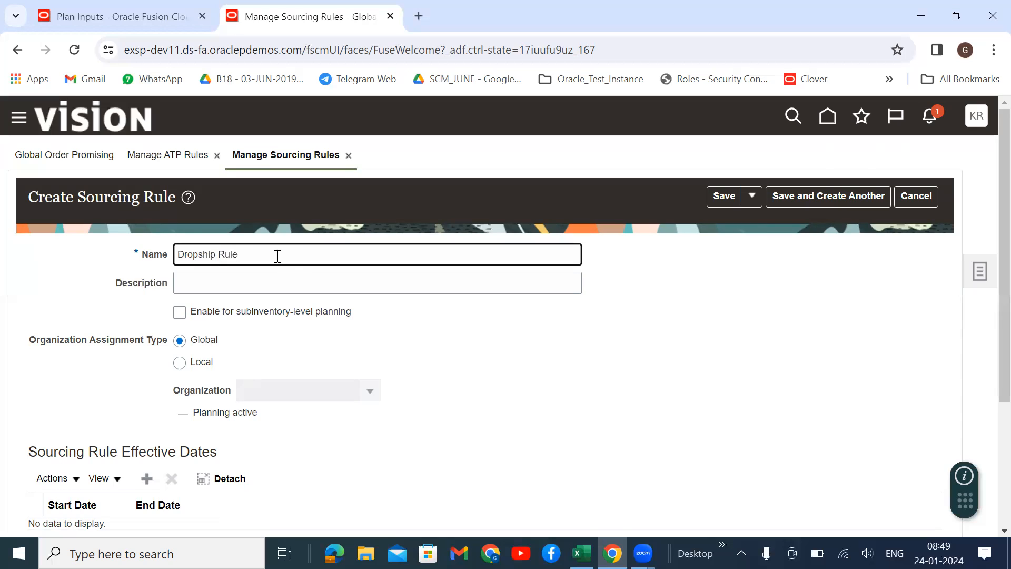
pyautogui.moveTo(277, 256); pyautogui.dragTo(108, 267)
pyautogui.hotkey('ctrl', 'c')
pyautogui.click(217, 281)
pyautogui.hotkey('ctrl', 'v')
# Step: Add an effective date row to the sourcing rule with the start date 1/14/24
pyautogui.scroll(-3, 287, 348)
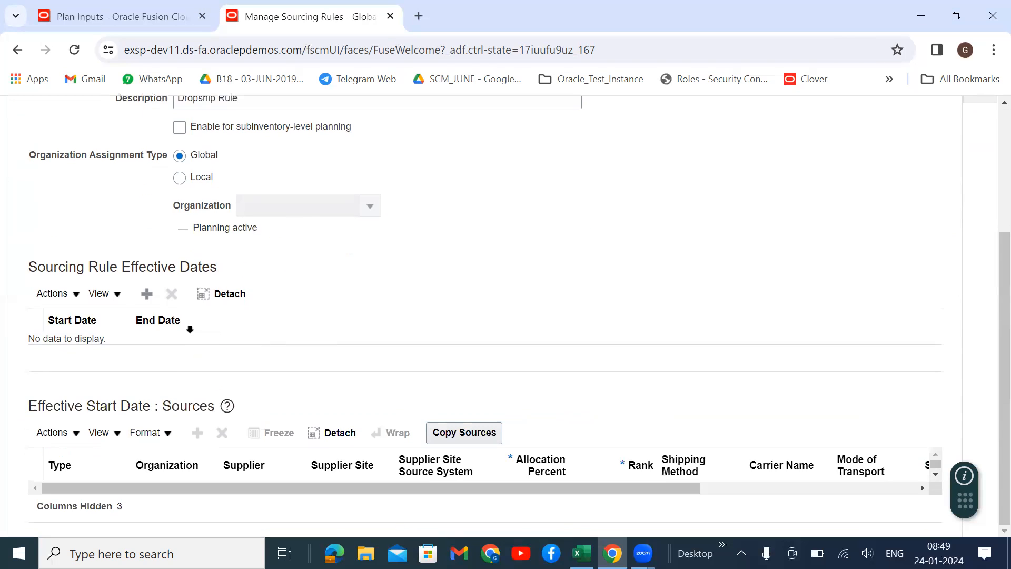
pyautogui.click(147, 294)
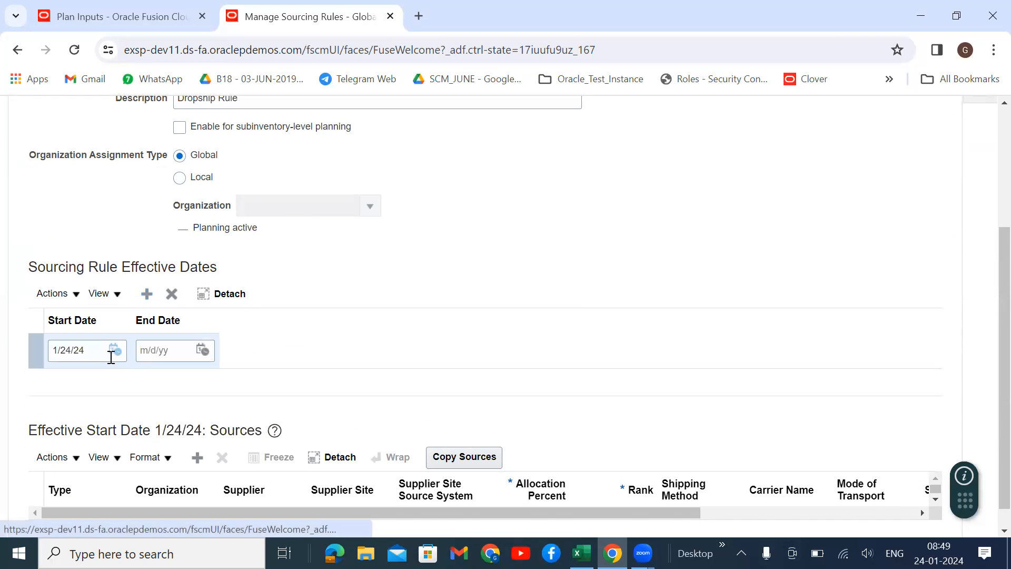
pyautogui.click(114, 350)
pyautogui.click(135, 269)
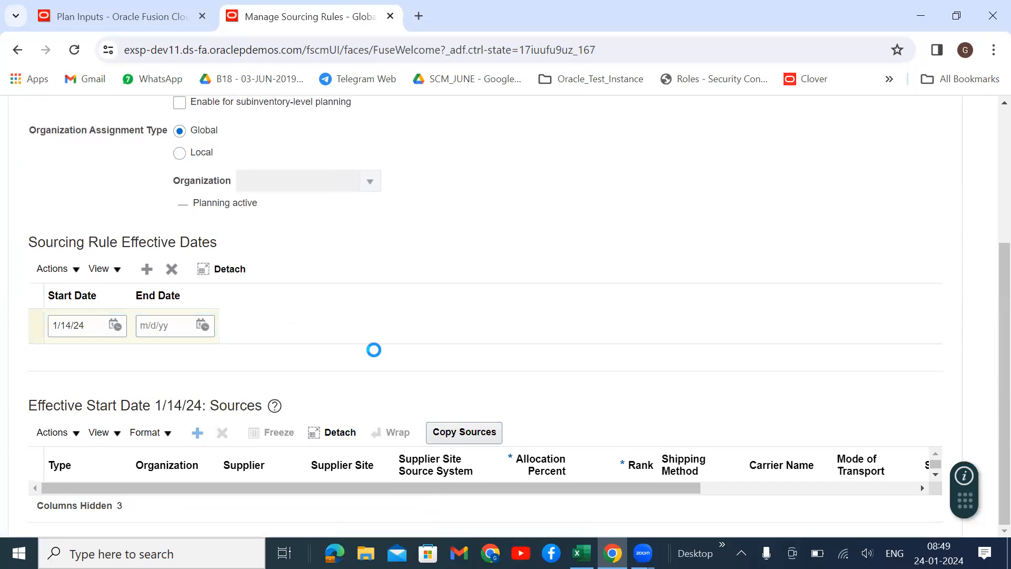
# Step: Add a source row of type Buy from to the sourcing rule and select ABC Consulting as the supplier
pyautogui.scroll(-1, 205, 409)
pyautogui.click(104, 466)
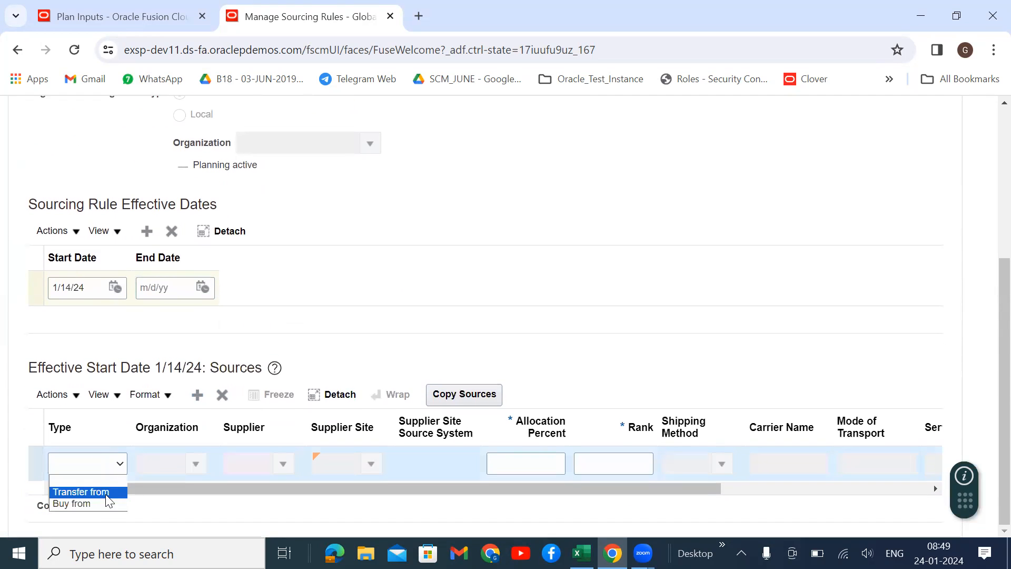
pyautogui.click(103, 502)
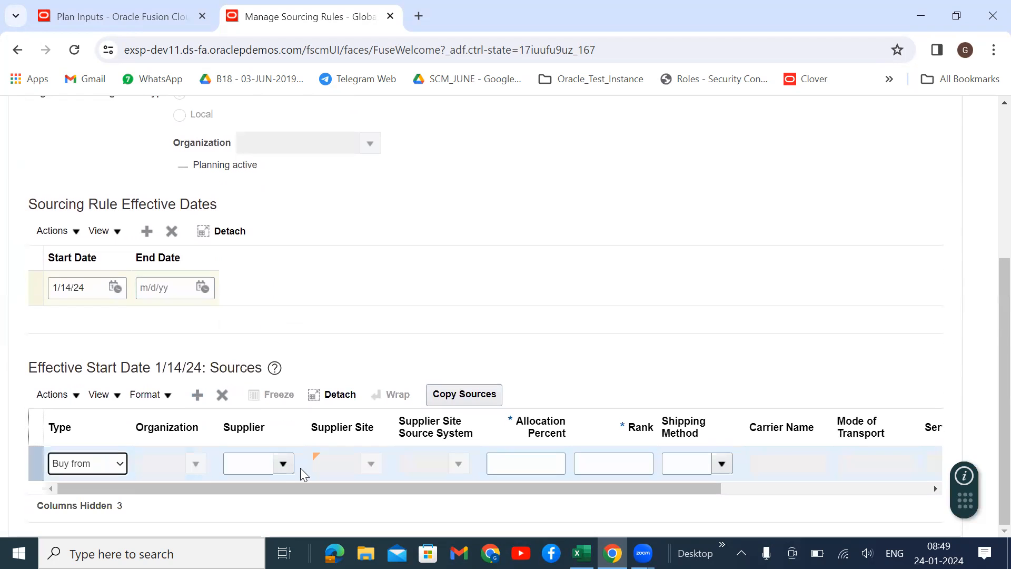
pyautogui.click(283, 463)
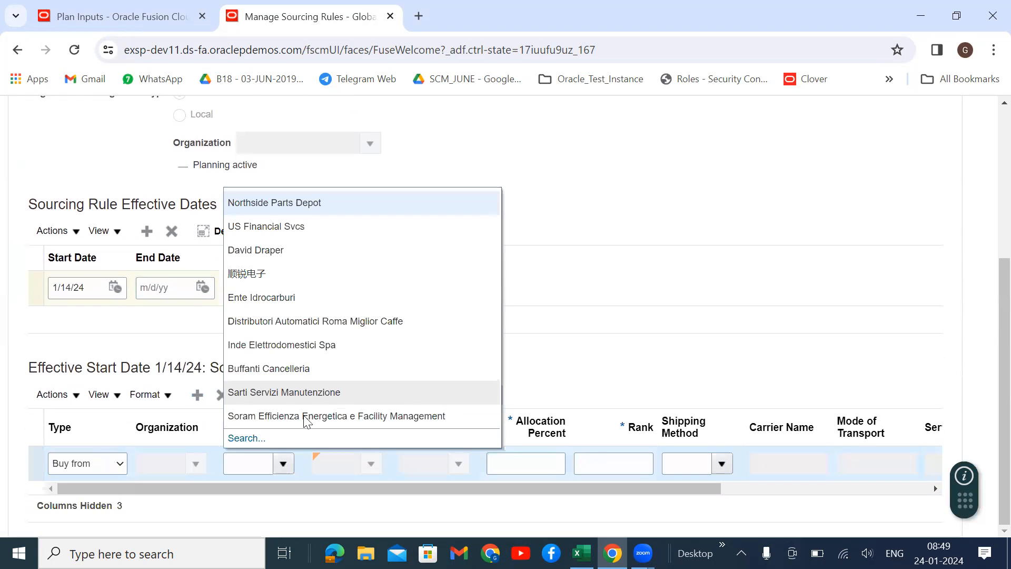
pyautogui.click(246, 437)
pyautogui.click(453, 295)
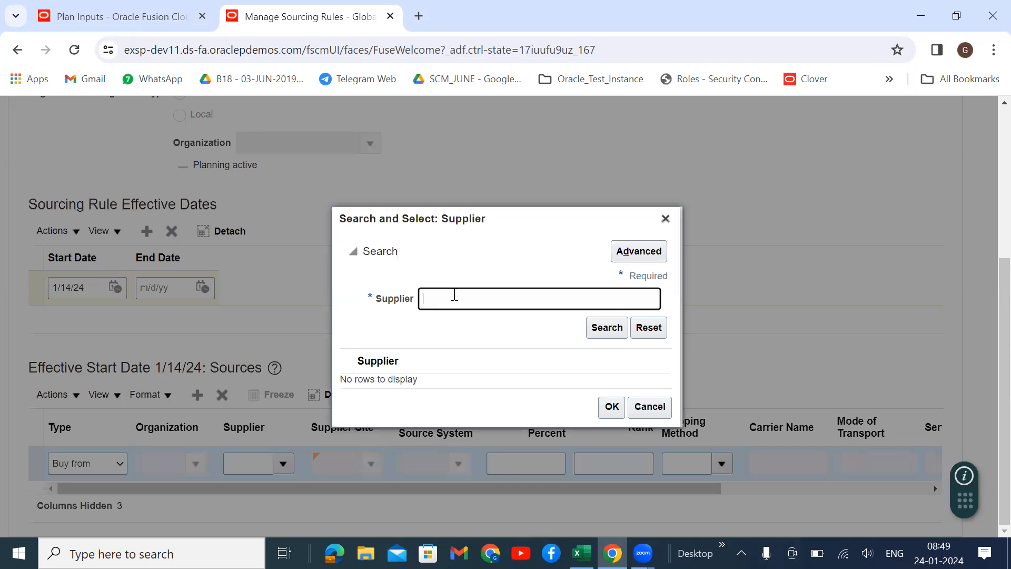
pyautogui.press('Return')
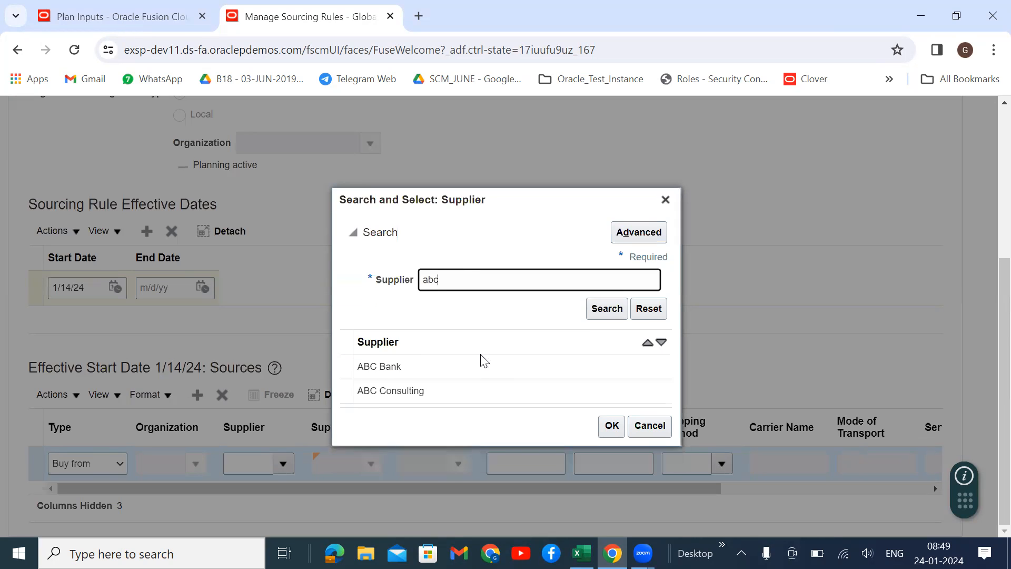
pyautogui.click(582, 397)
pyautogui.click(611, 426)
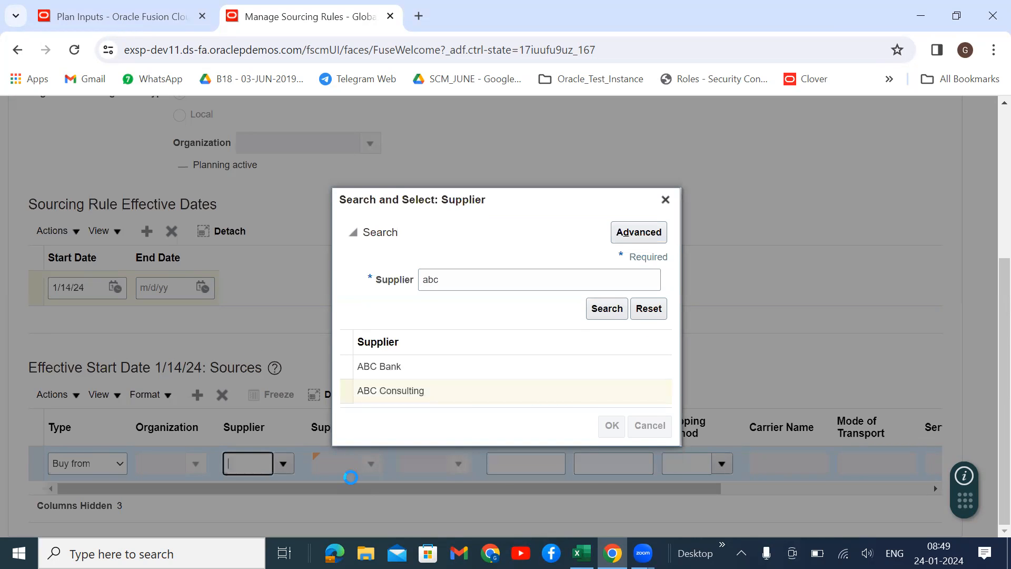
# Step: Complete the source with supplier site ABC US1, source system OPS, allocation percent 100 and rank 1
pyautogui.click(370, 463)
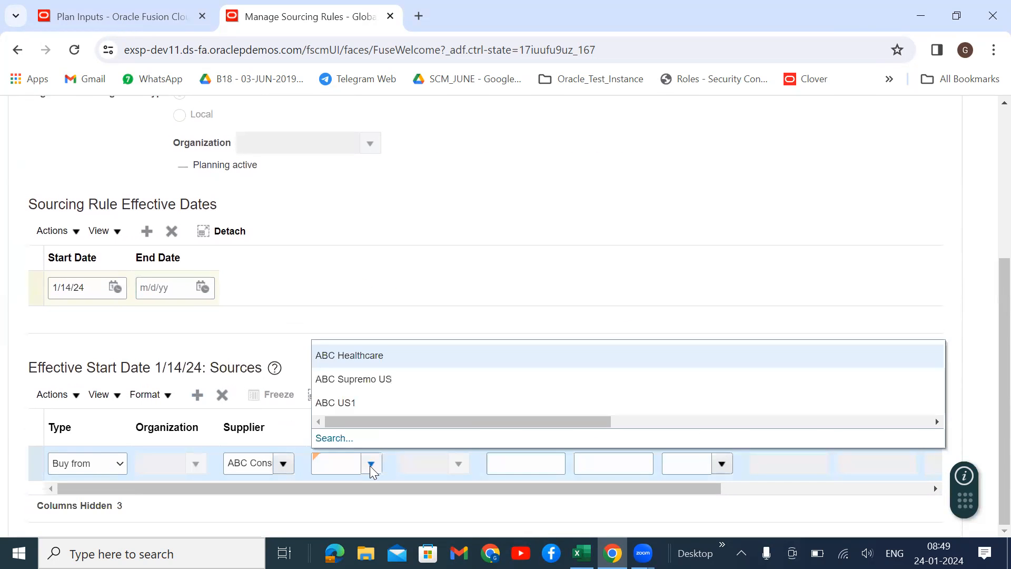
pyautogui.click(355, 405)
pyautogui.click(510, 466)
pyautogui.click(458, 463)
pyautogui.click(443, 491)
pyautogui.click(509, 468)
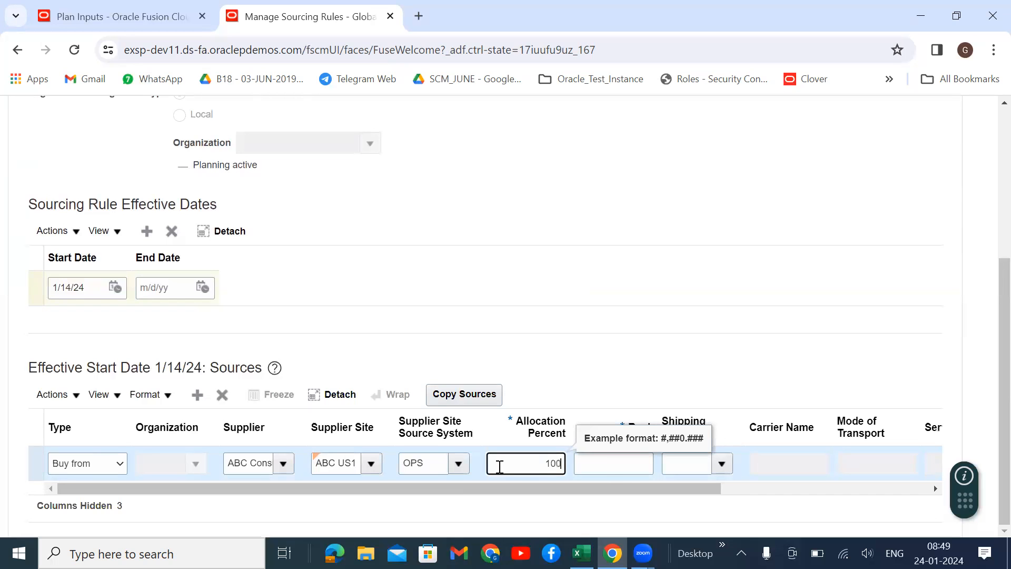
pyautogui.click(604, 467)
pyautogui.write('1')
# Step: Save and close the Dropship Rule sourcing rule and the Manage Sourcing Rules task
pyautogui.scroll(5, 706, 343)
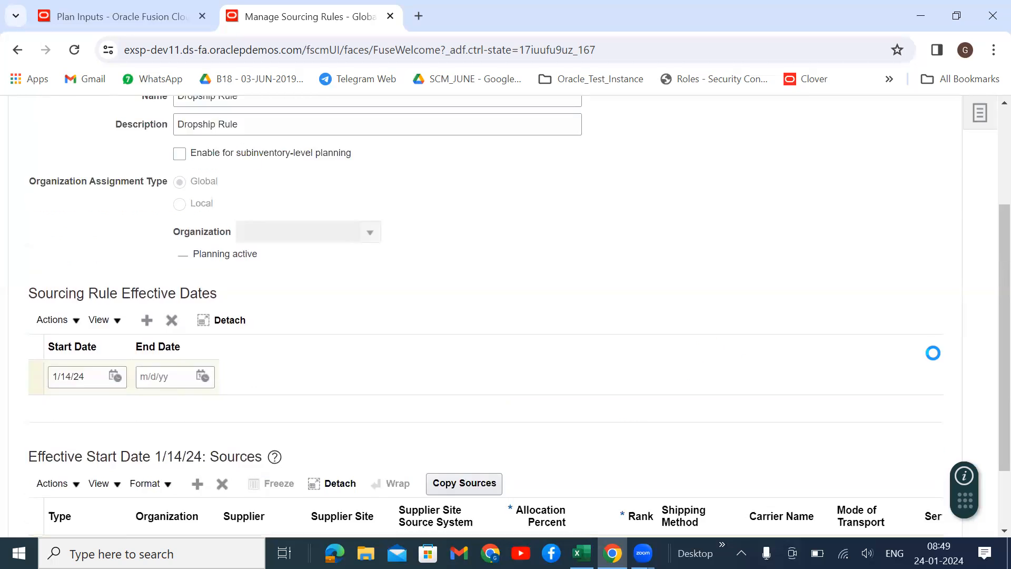
pyautogui.click(752, 196)
pyautogui.click(751, 222)
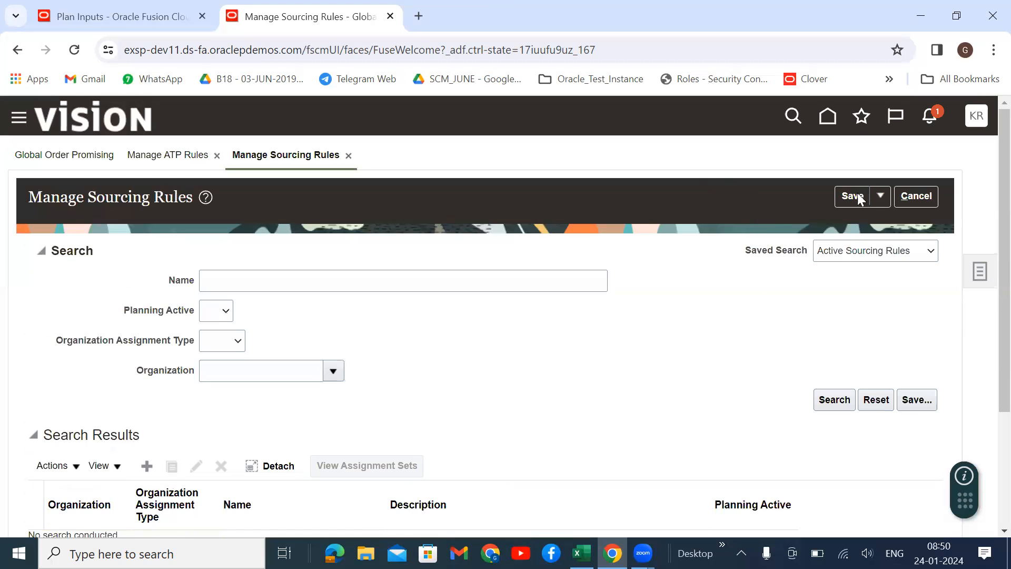
pyautogui.click(881, 196)
pyautogui.click(864, 222)
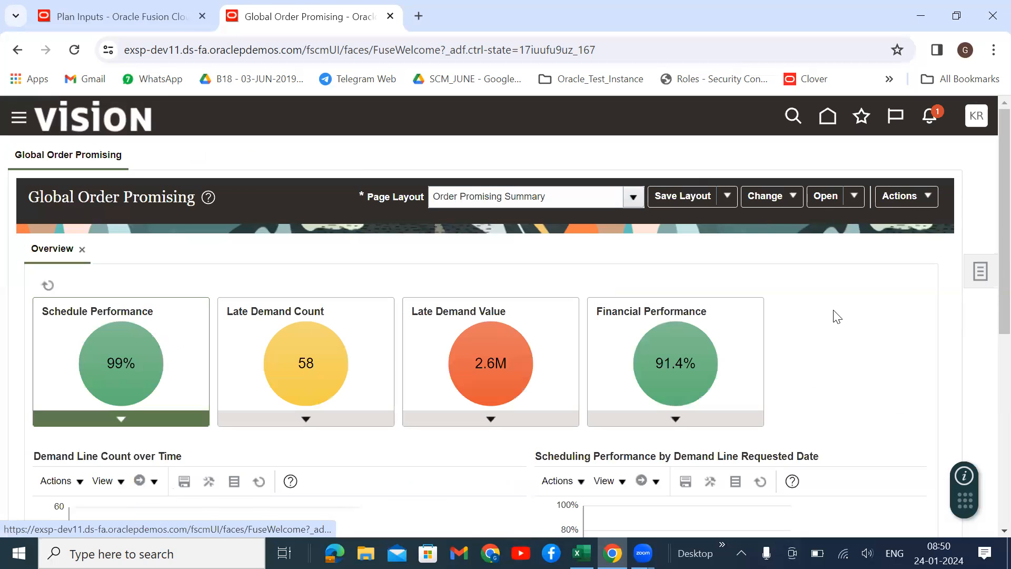
# Step: Open the Manage Assignment Sets task, search for names with "glo" and open the GlobalOrderPromising set for editing
pyautogui.click(980, 273)
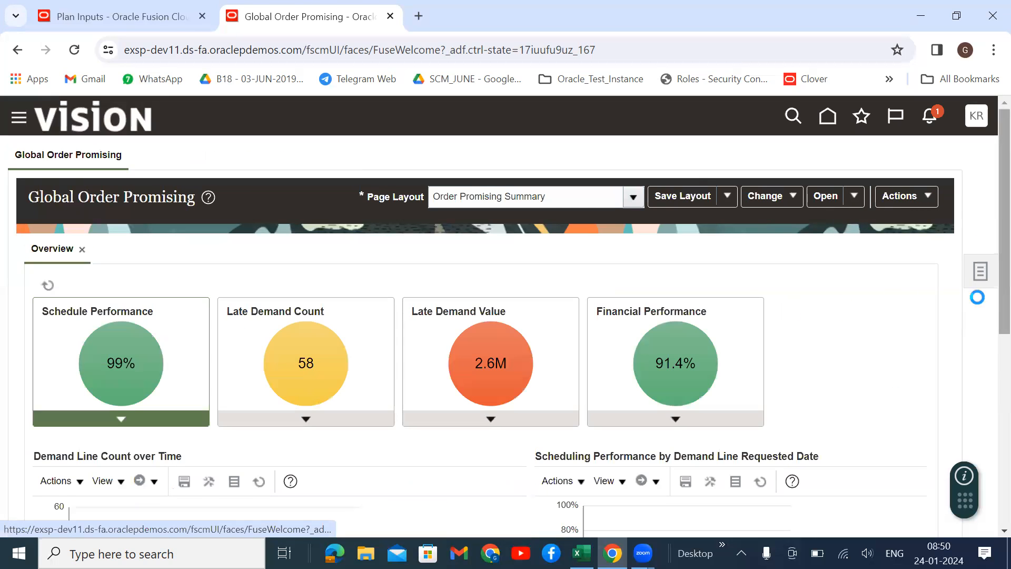
pyautogui.click(928, 262)
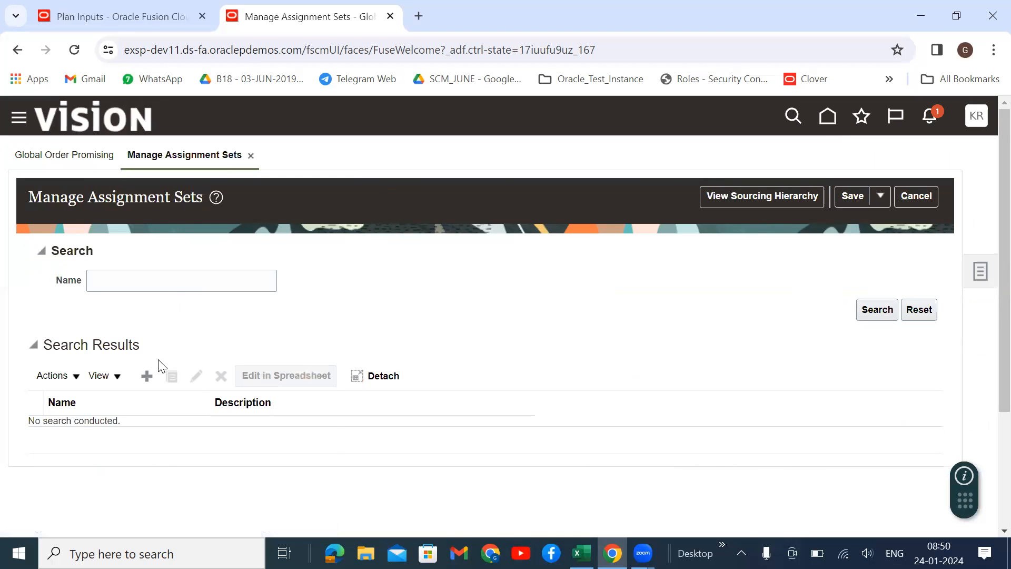
pyautogui.click(164, 279)
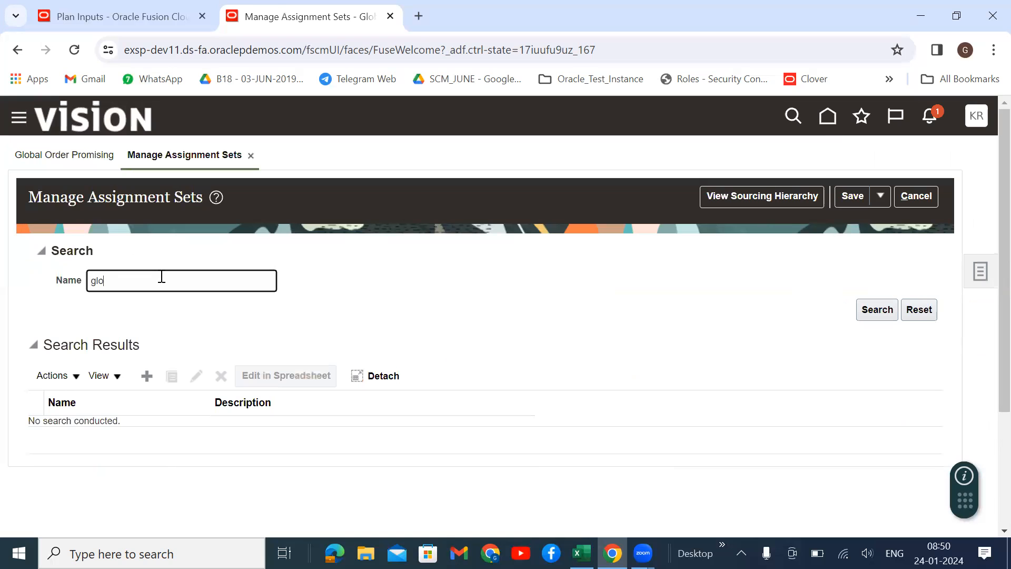
pyautogui.press('Return')
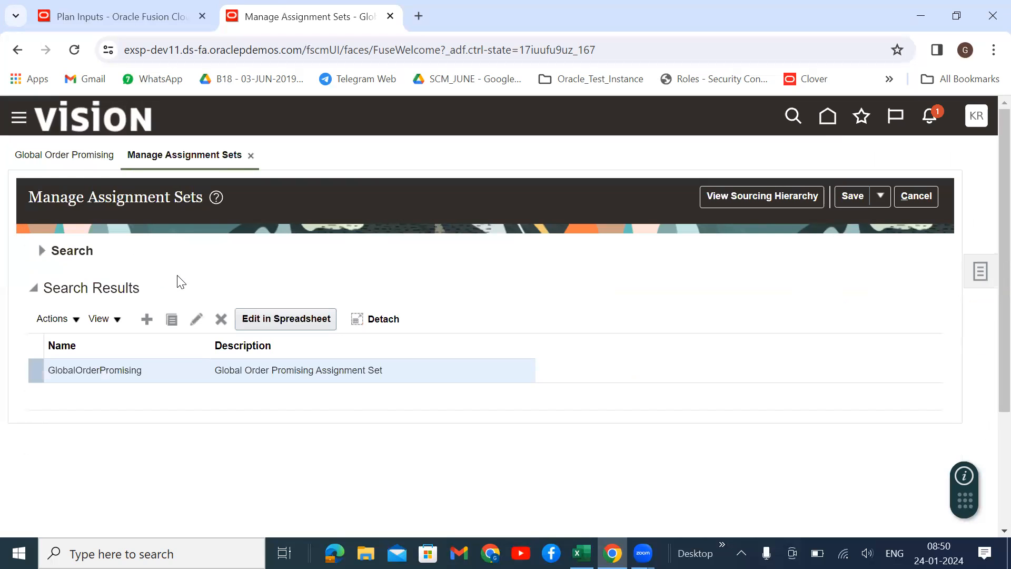
# Step: Load Setup and Maintenance in the Plan Inputs browser tab and return to the assignment set
pyautogui.click(118, 21)
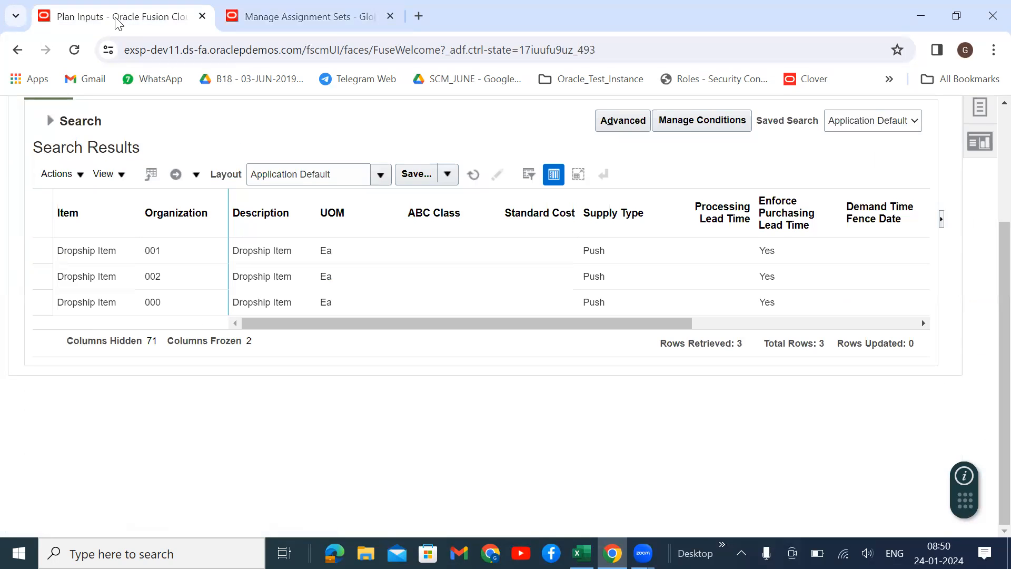
pyautogui.scroll(3, 988, 227)
pyautogui.click(976, 115)
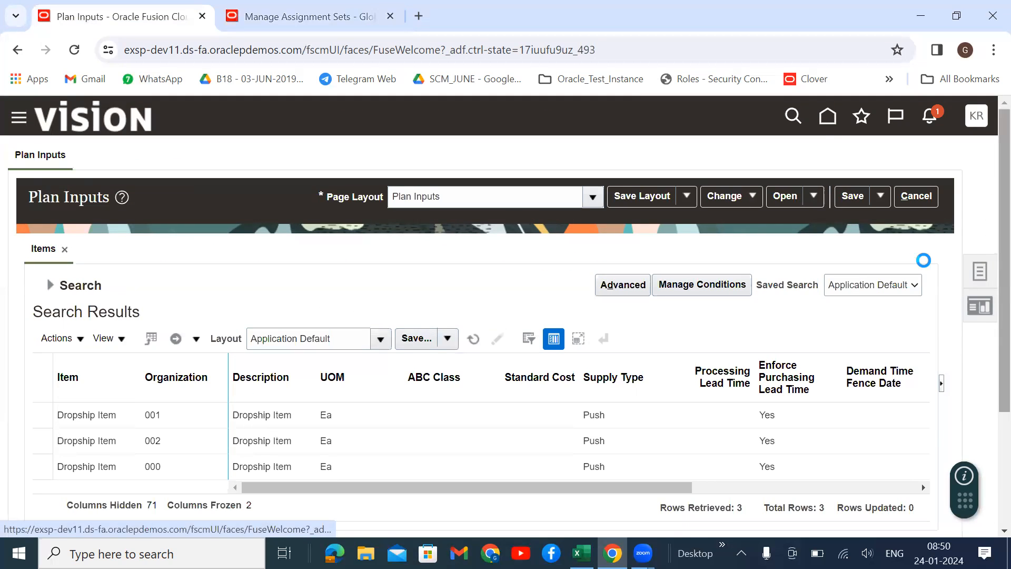
pyautogui.click(743, 353)
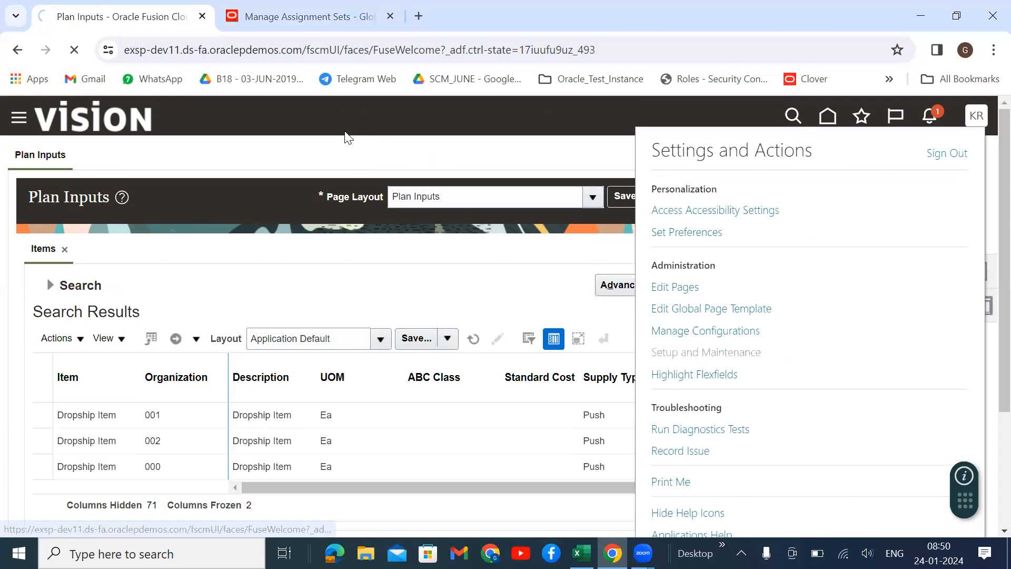
pyautogui.click(294, 17)
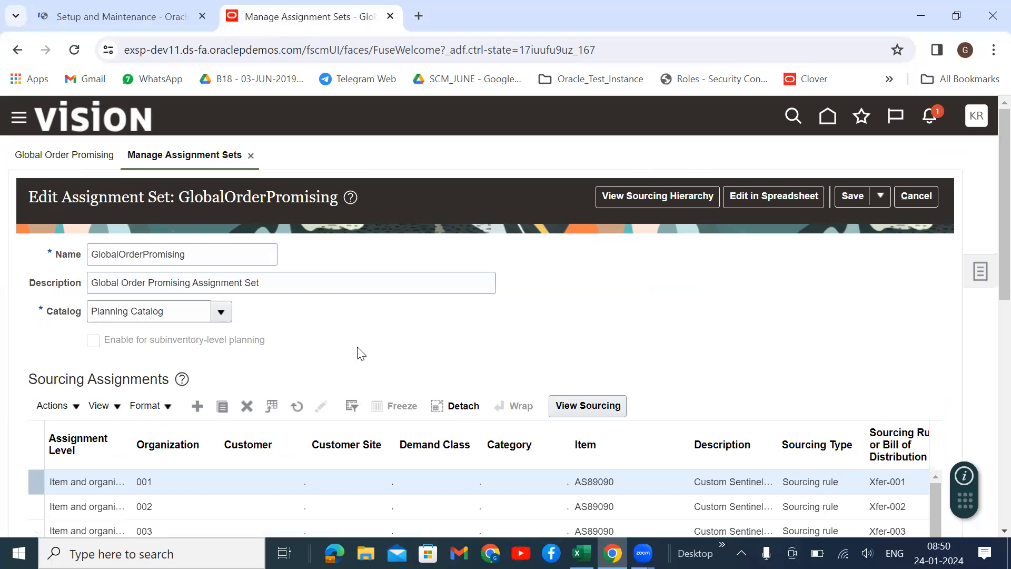
# Step: Add a sourcing assignment row with the assignment level Item to the GlobalOrderPromising set
pyautogui.doubleClick(132, 257)
pyautogui.click(342, 340)
pyautogui.scroll(-3, 217, 272)
pyautogui.click(194, 256)
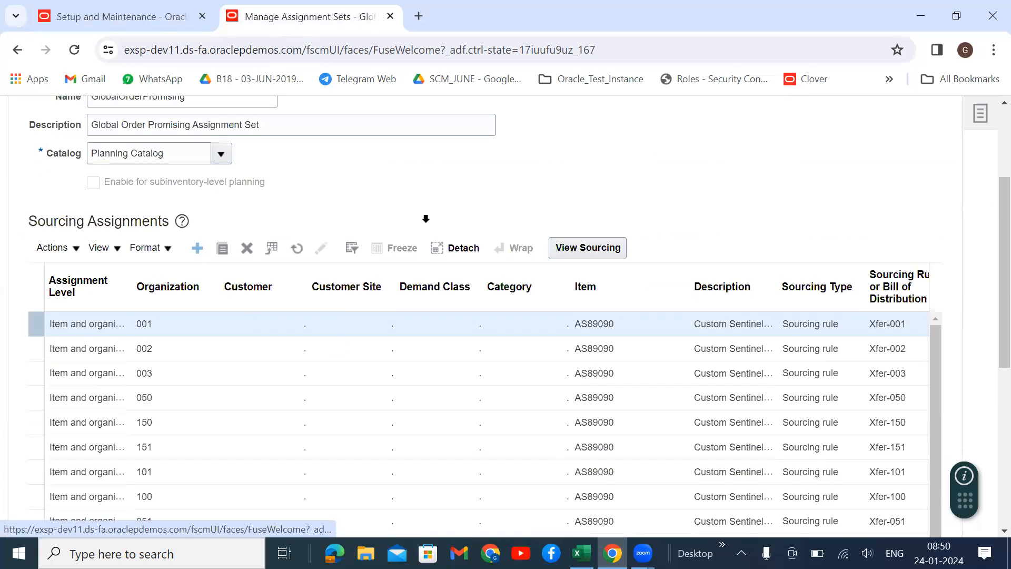
pyautogui.click(100, 333)
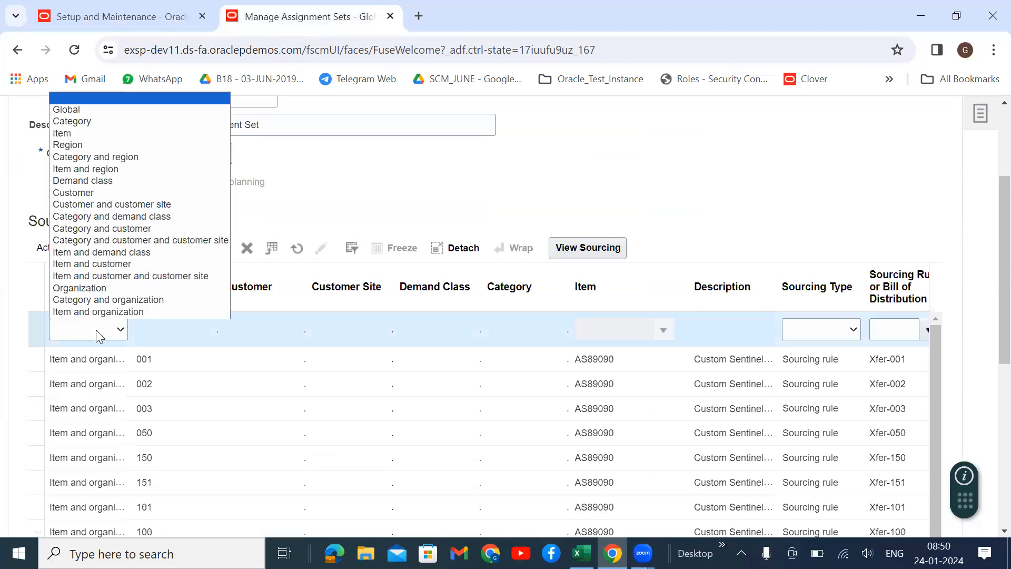
pyautogui.click(70, 134)
# Step: Search the items for "drop" and assign Dropship Item to the new sourcing assignment
pyautogui.click(664, 329)
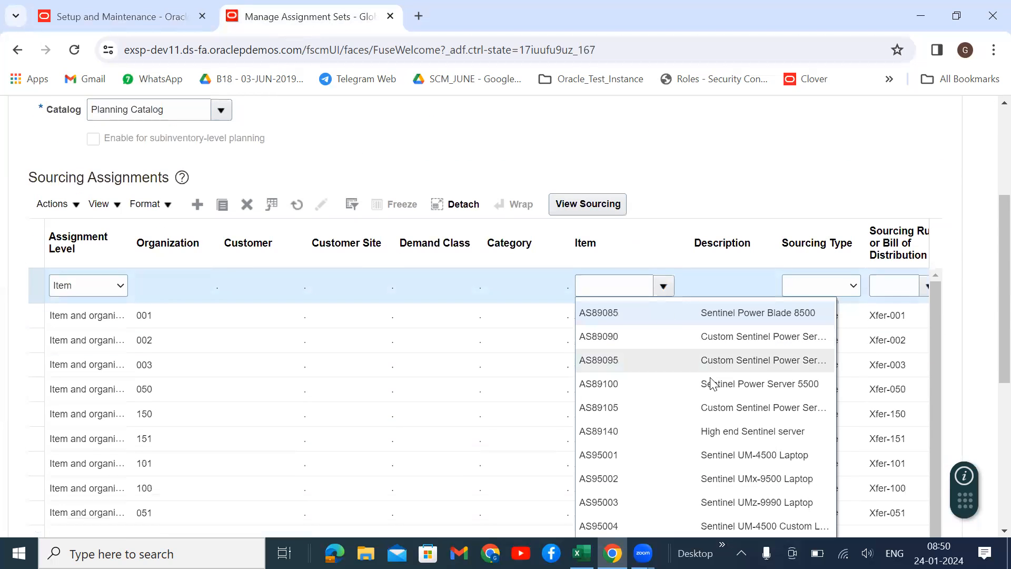
pyautogui.scroll(-5, 608, 472)
pyautogui.click(600, 233)
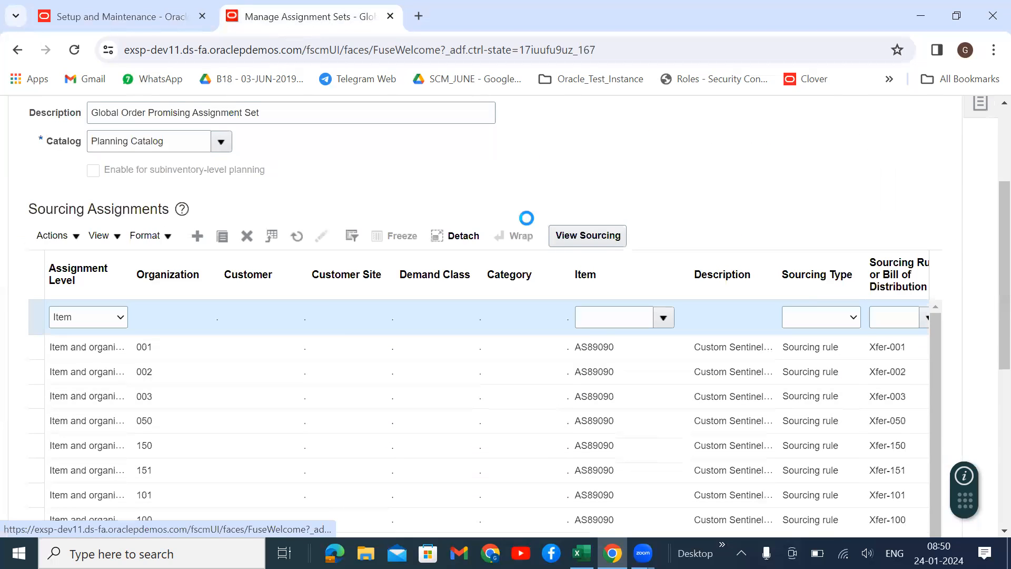
pyautogui.click(554, 293)
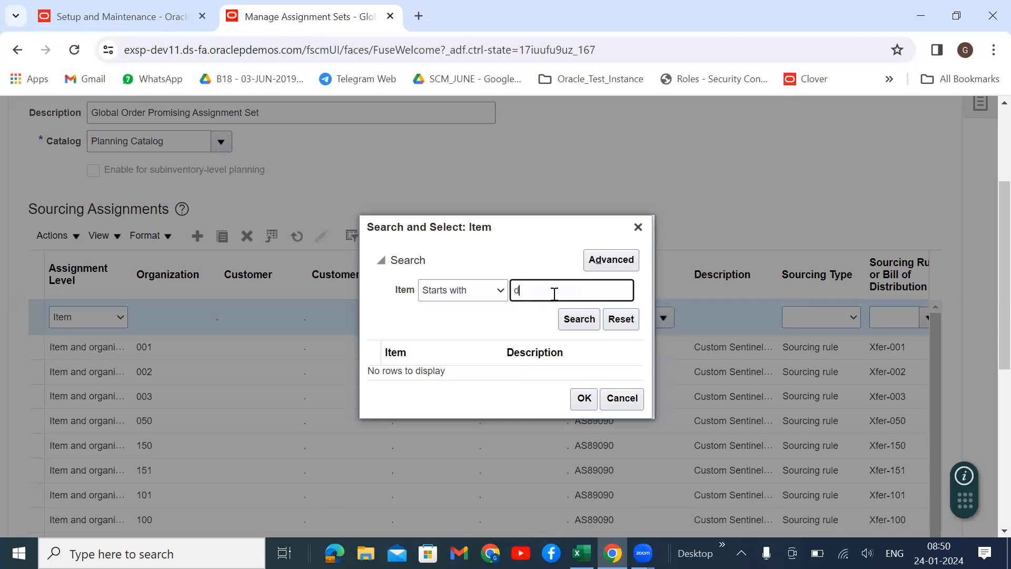
pyautogui.press('Return')
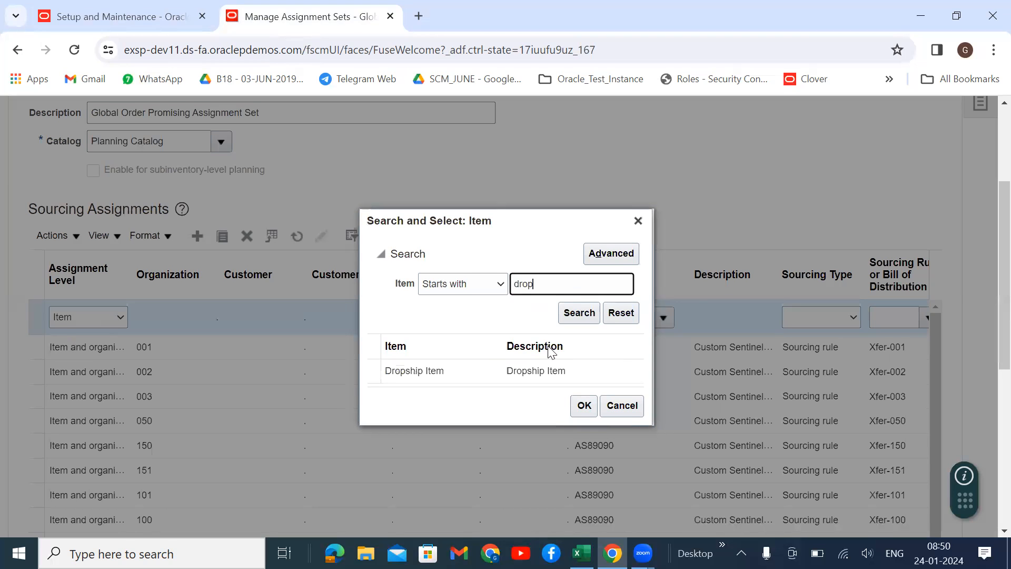
pyautogui.click(556, 366)
pyautogui.click(582, 405)
# Step: Set the assignment's sourcing type to Sourcing rule and select Dropship Rule as its sourcing rule
pyautogui.click(841, 317)
pyautogui.click(841, 347)
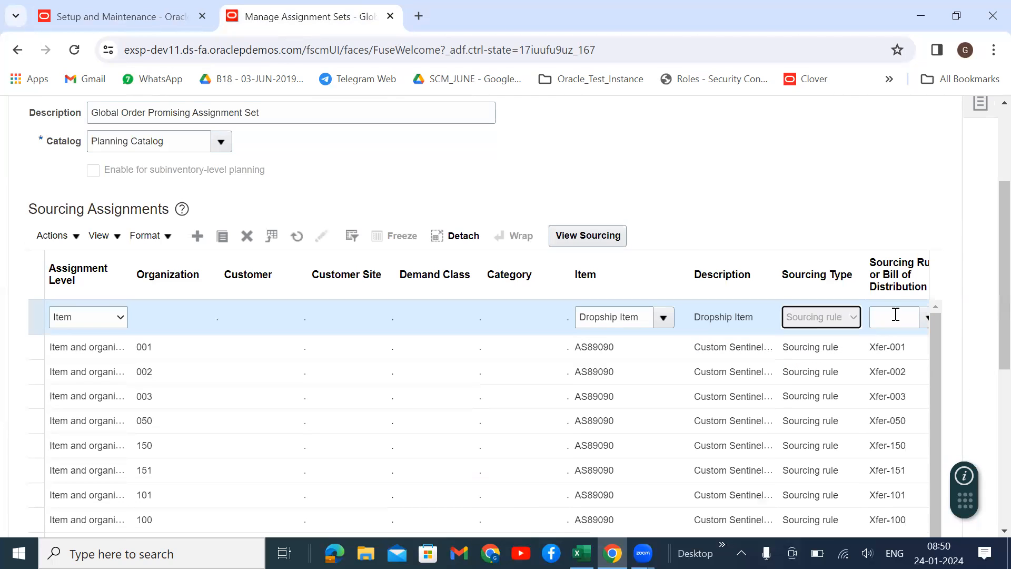
pyautogui.click(926, 317)
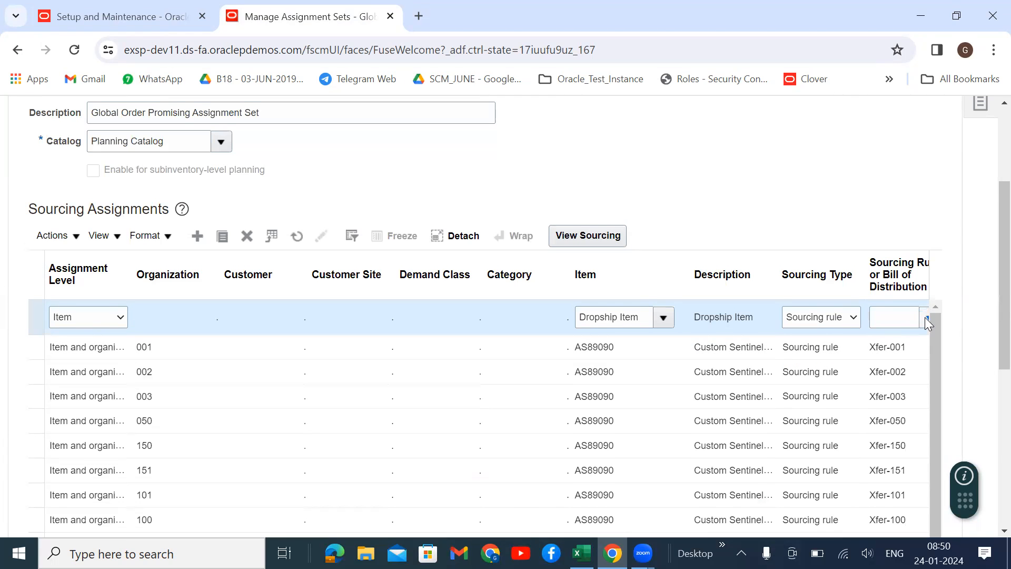
pyautogui.scroll(-6, 832, 495)
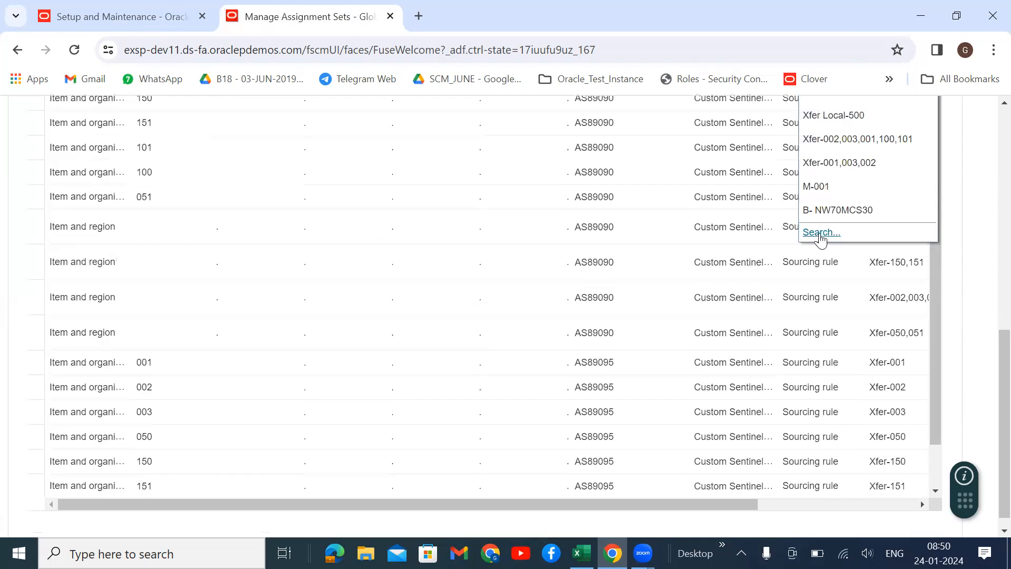
pyautogui.click(820, 232)
pyautogui.click(519, 284)
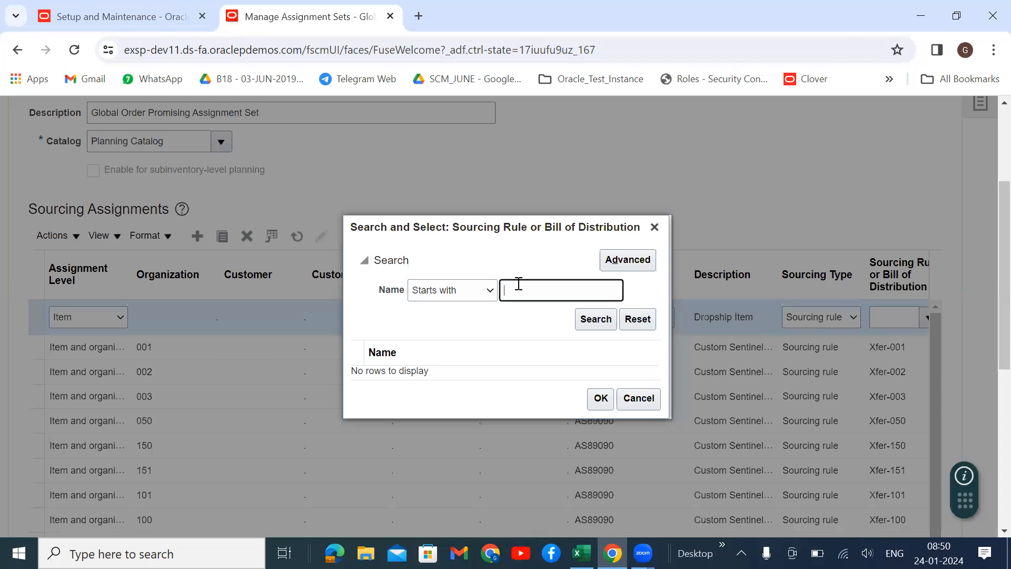
pyautogui.press('Return')
pyautogui.click(542, 371)
pyautogui.click(600, 406)
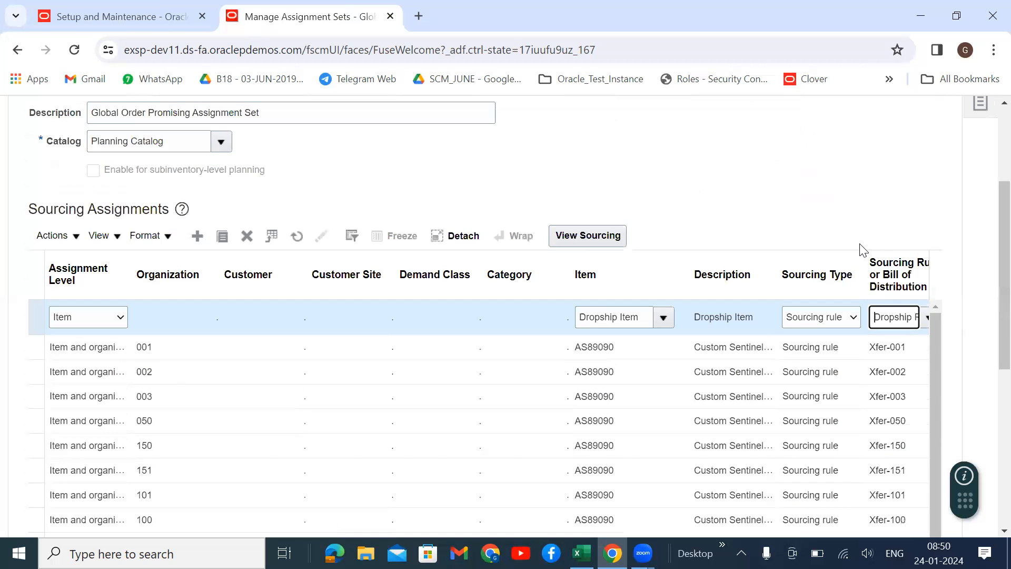
# Step: Save and close the GlobalOrderPromising assignment set
pyautogui.scroll(3, 837, 213)
pyautogui.click(879, 196)
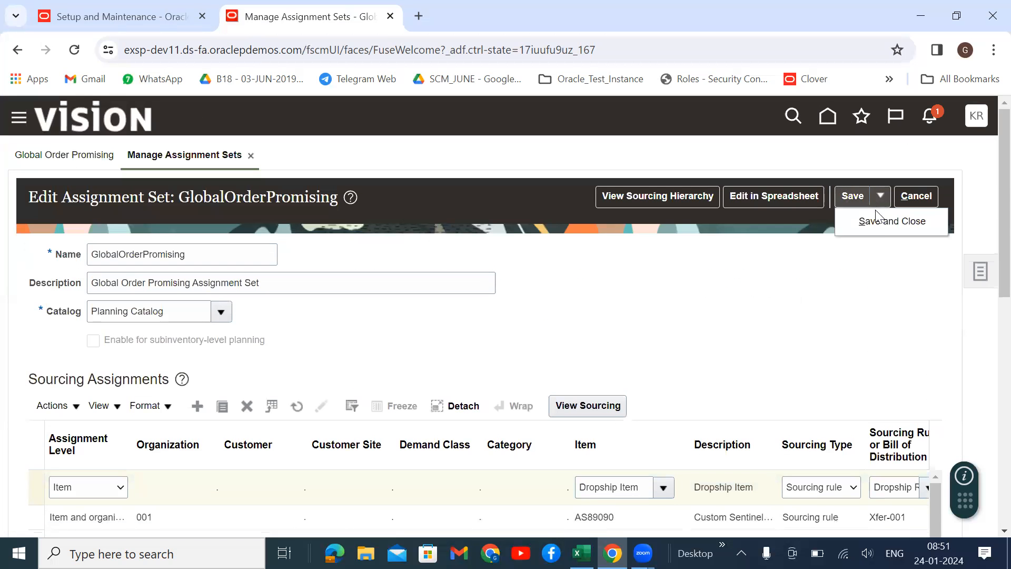
pyautogui.click(881, 222)
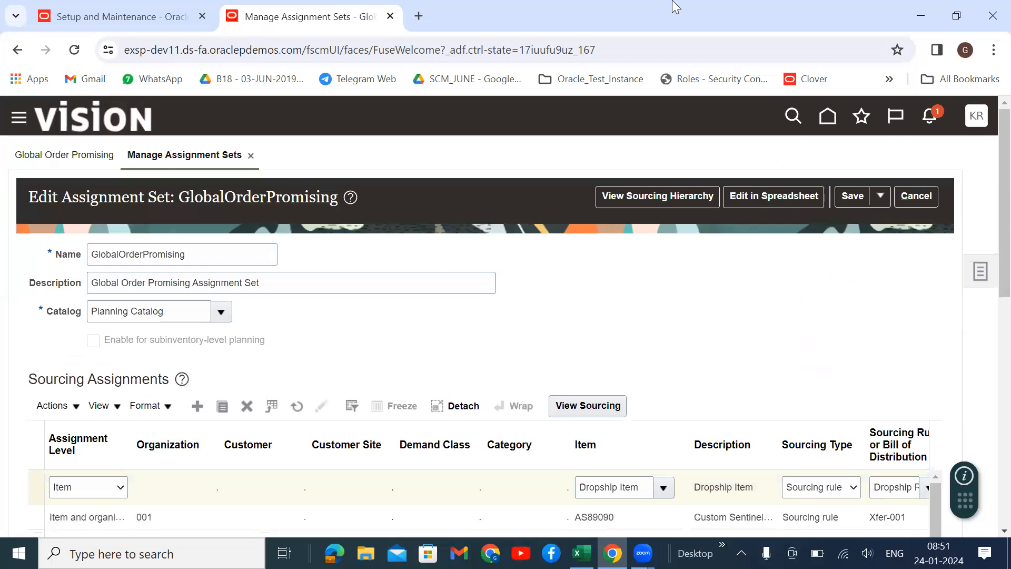
# Step: Search the setup tasks for "Manage Admin" and open the Manage Administrator Profile Values task
pyautogui.click(84, 13)
pyautogui.click(987, 322)
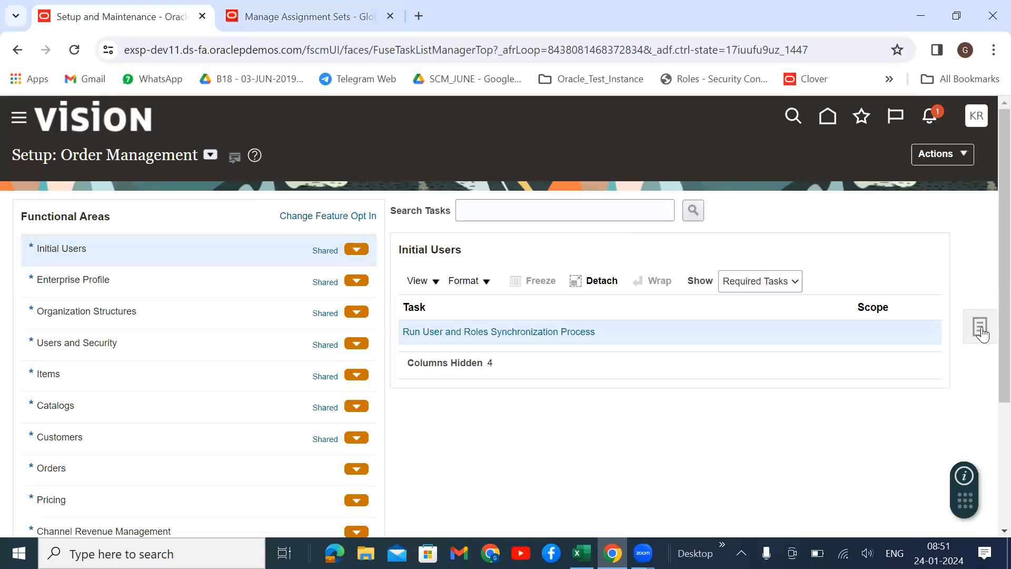
pyautogui.click(878, 379)
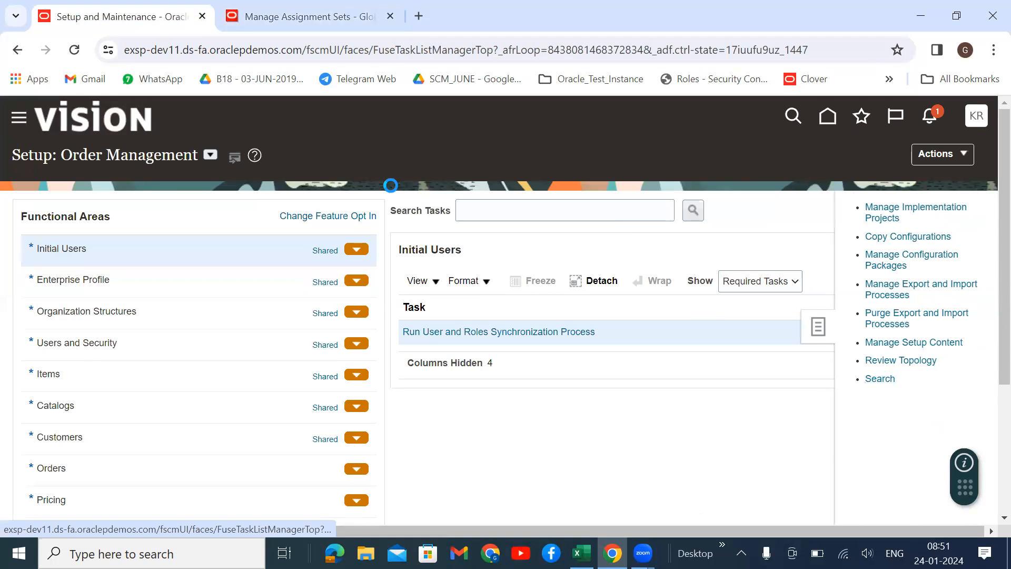
pyautogui.click(250, 221)
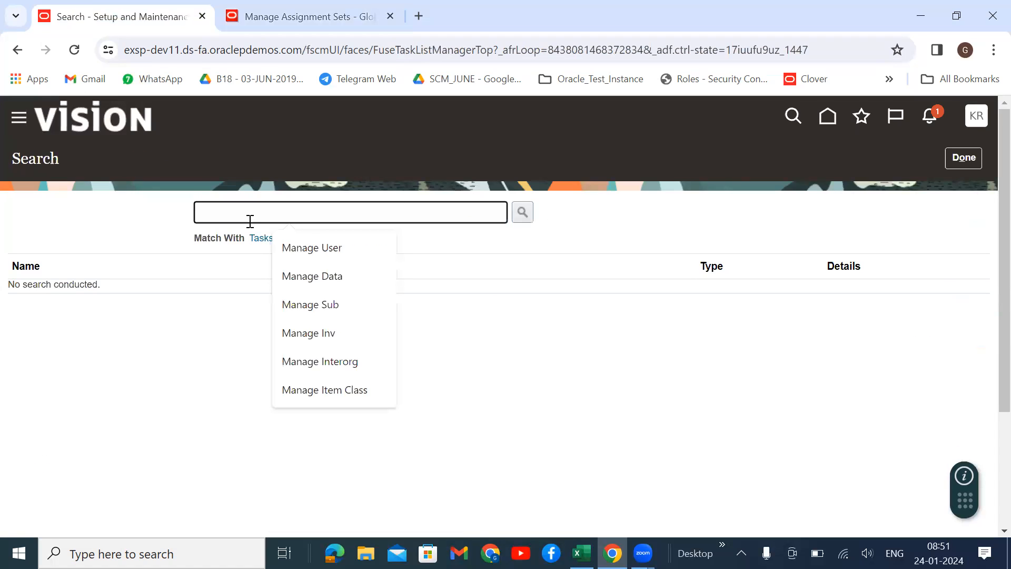
pyautogui.write('Manage Admi')
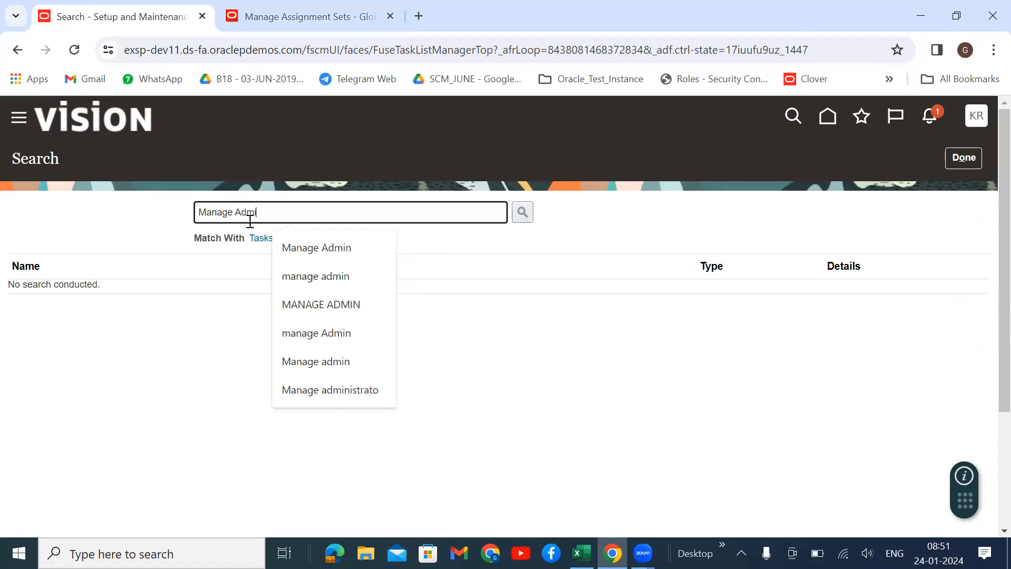
pyautogui.press('Return')
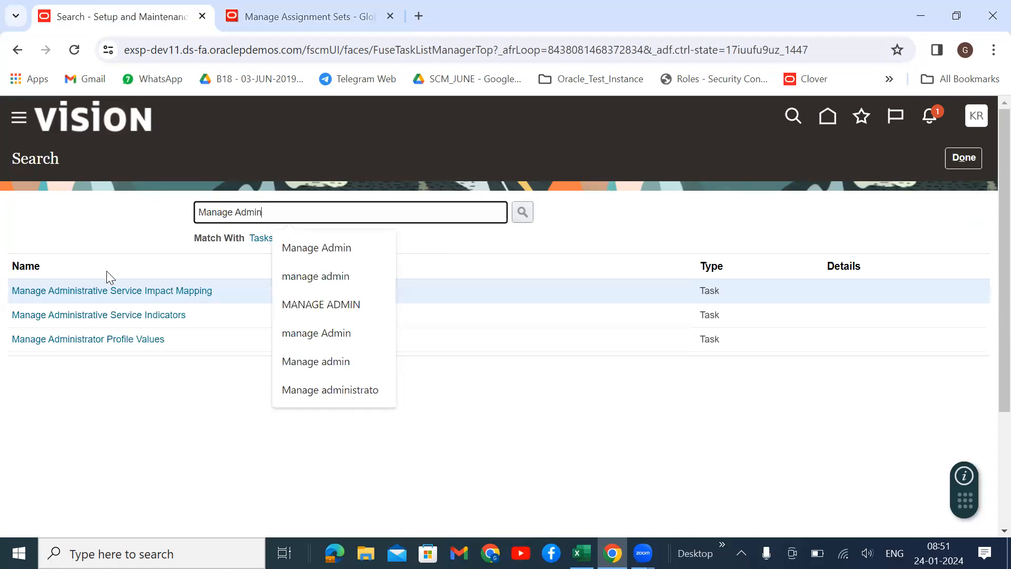
pyautogui.click(101, 339)
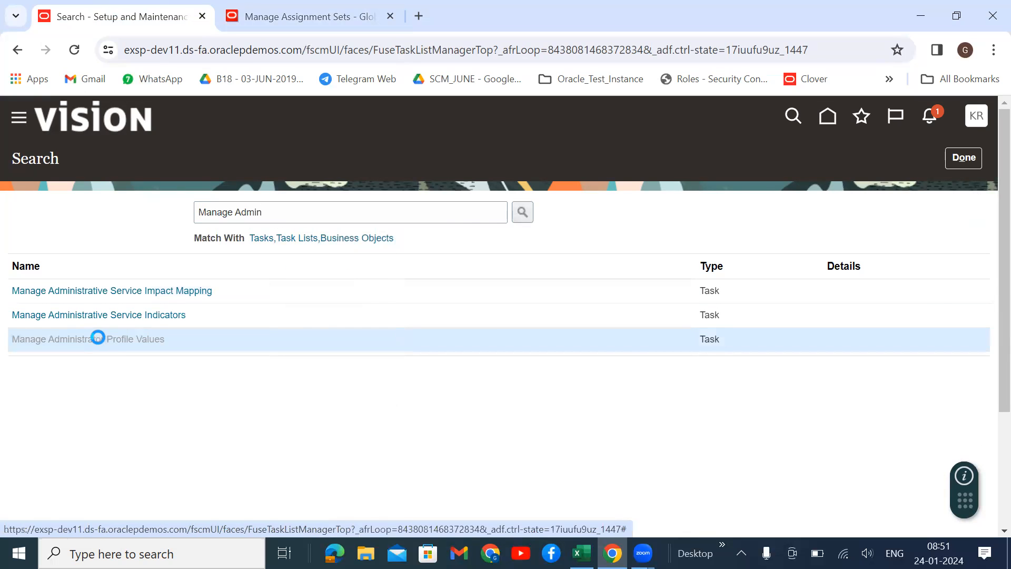
# Step: Search for the profile options of the Global Order Promising application
pyautogui.click(521, 217)
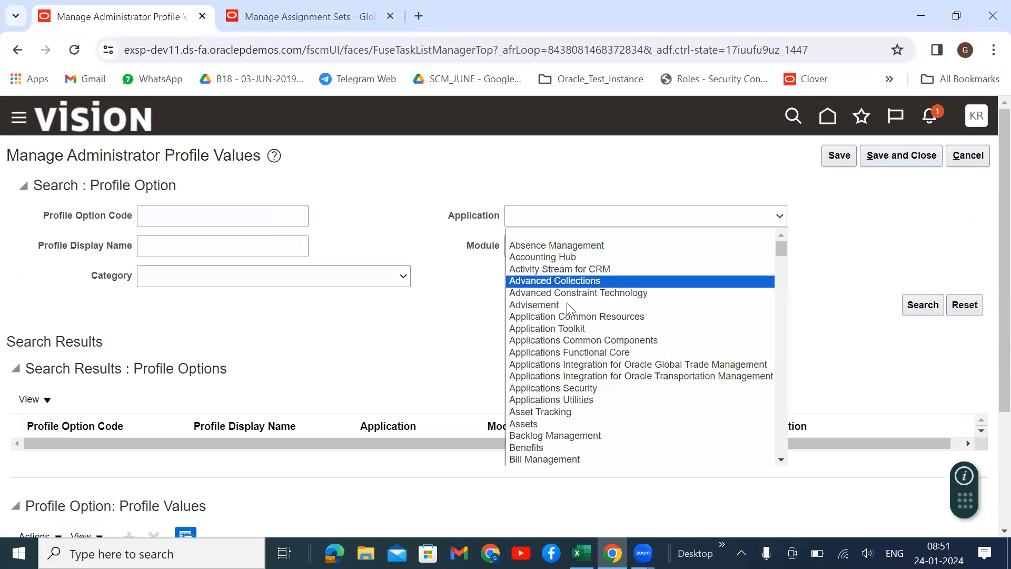
pyautogui.scroll(-10, 567, 363)
pyautogui.scroll(-5, 575, 348)
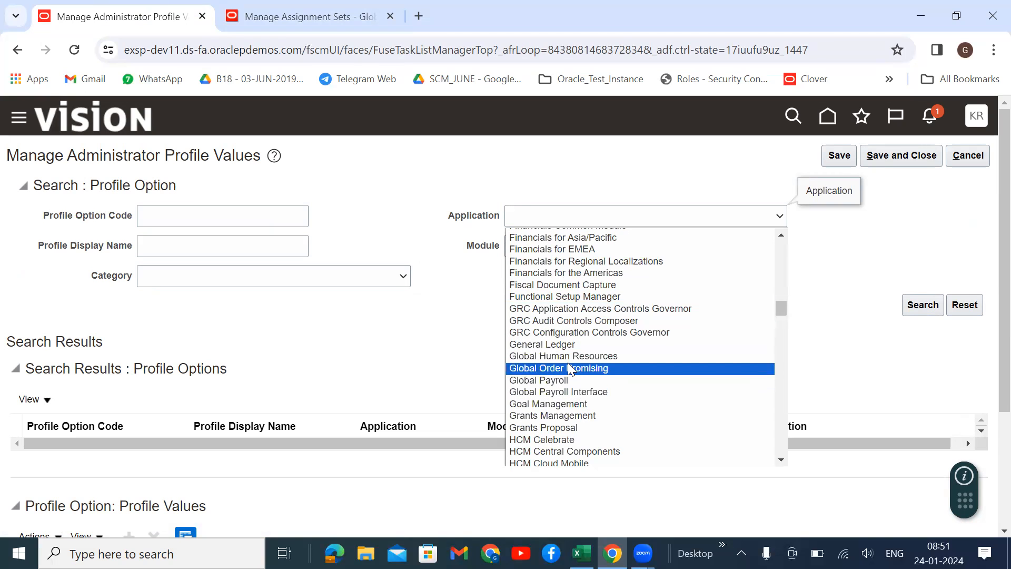
pyautogui.click(569, 367)
pyautogui.click(922, 305)
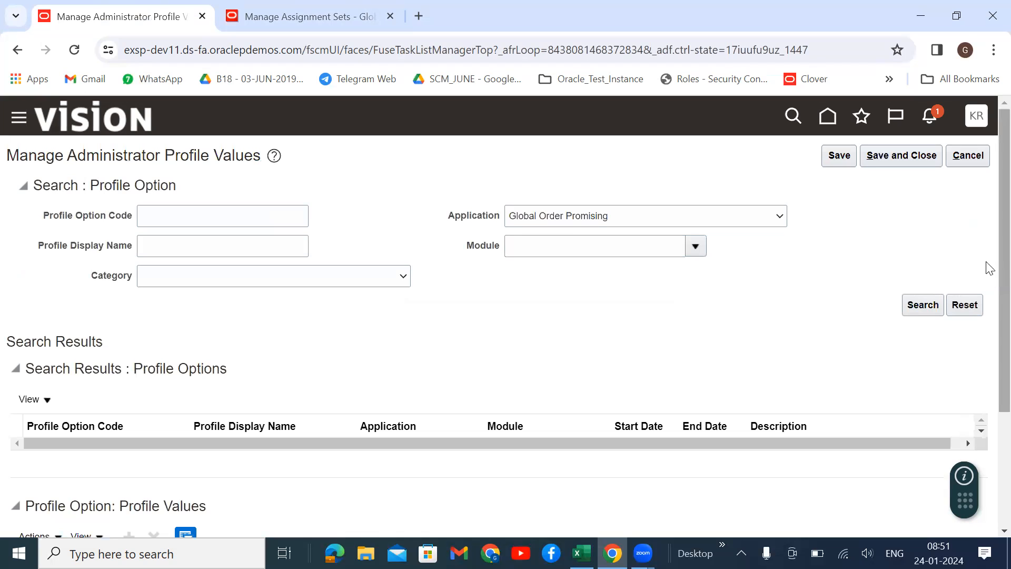
# Step: Choose GlobalOrderPromising as the site-level value of the MSP_DEFAULT_ASSIGNMENT_SET profile option and save the profile values
pyautogui.scroll(-5, 986, 372)
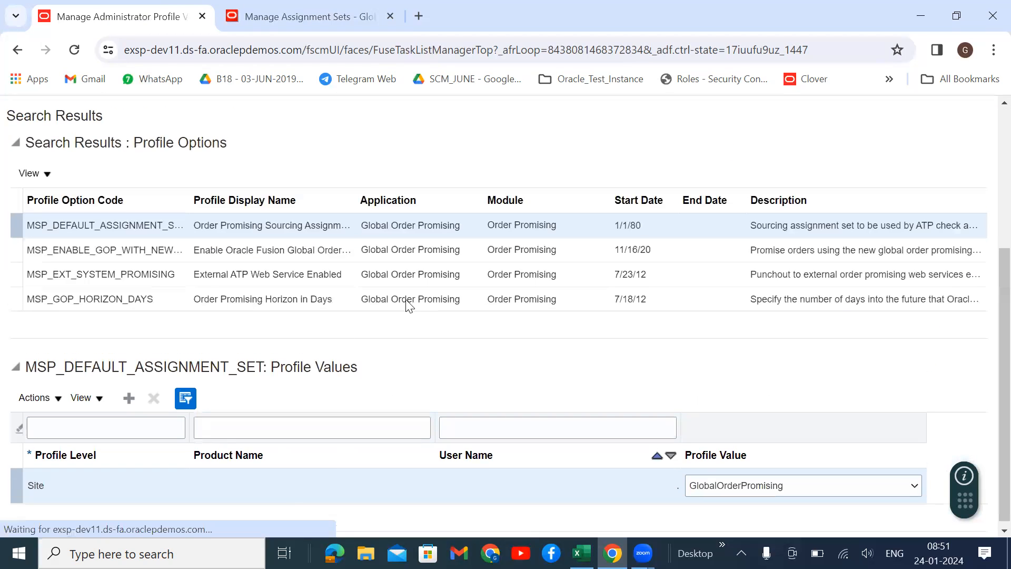
pyautogui.click(751, 482)
pyautogui.click(752, 482)
pyautogui.scroll(5, 987, 316)
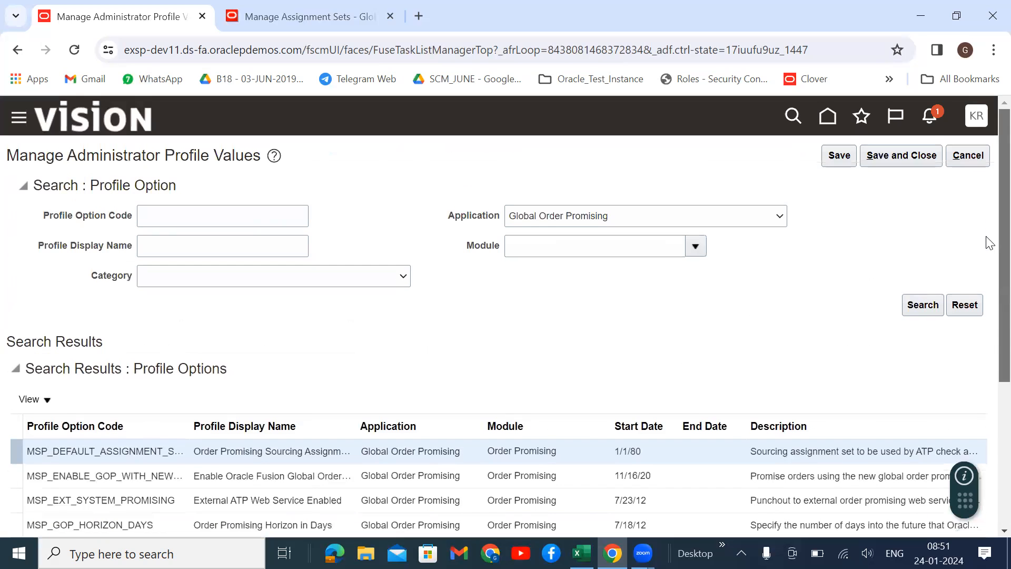
pyautogui.click(836, 157)
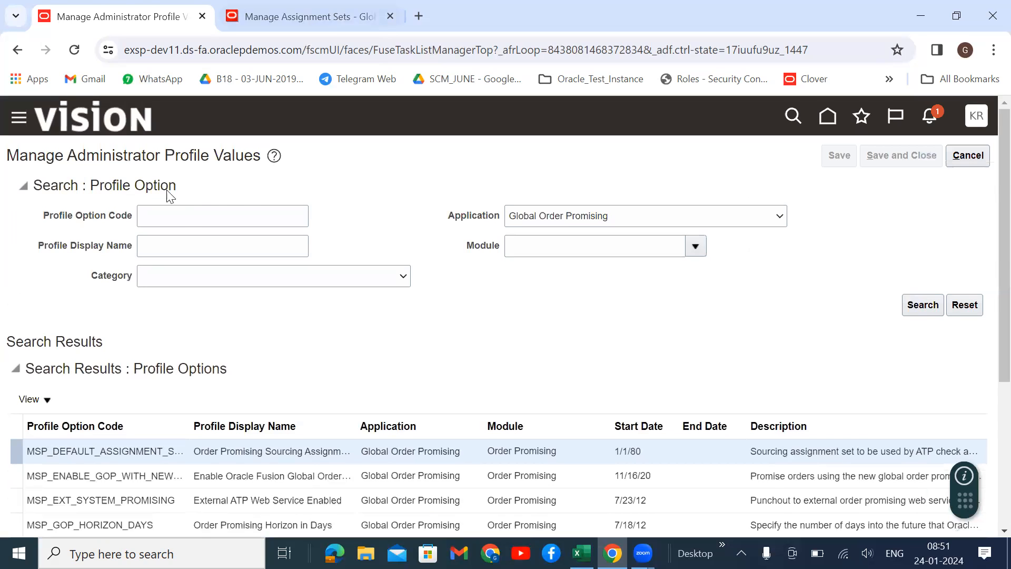
# Step: Save and close the assignment set being edited, and open Collect Planning Data from the Global Order Promising tasks
pyautogui.click(288, 11)
pyautogui.click(880, 196)
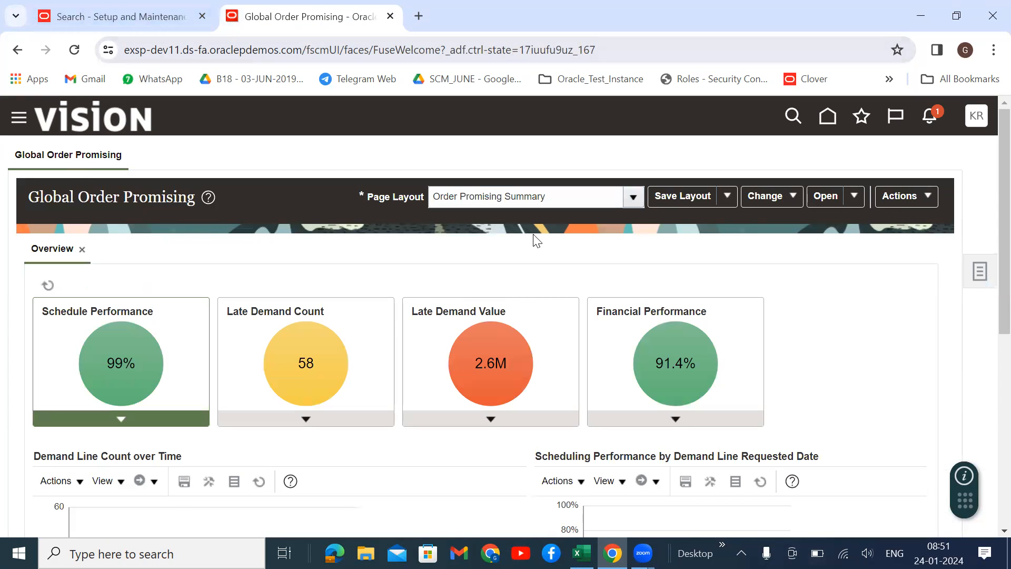
pyautogui.click(980, 272)
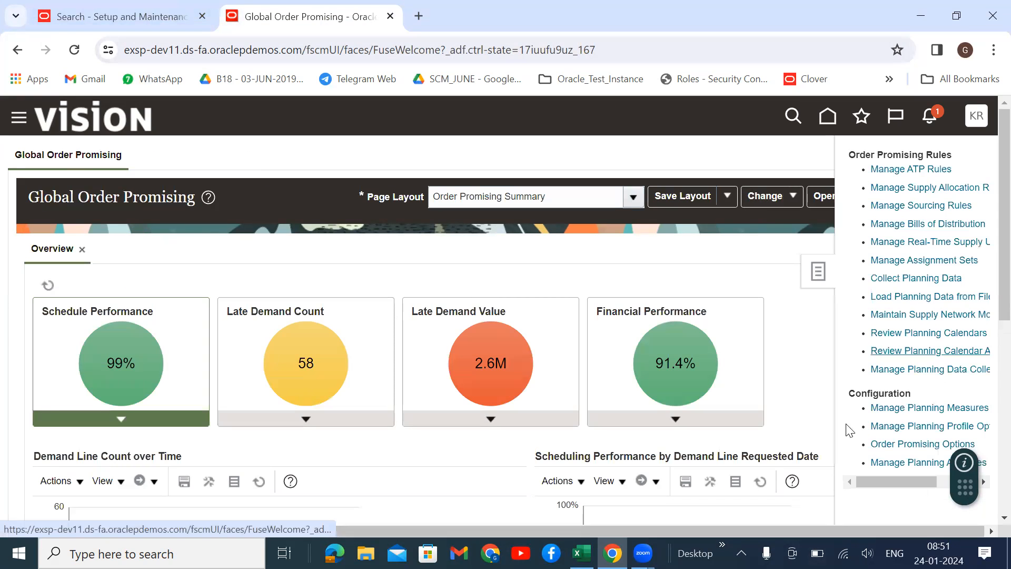
pyautogui.click(919, 277)
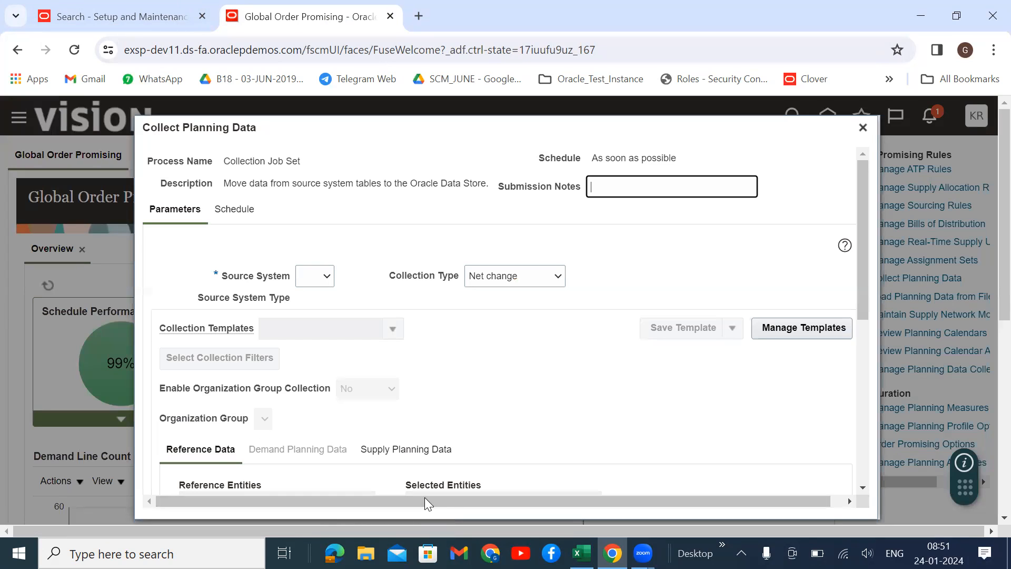
# Step: Set the planning data collection's source system to OPS and its collection type to Targeted
pyautogui.click(315, 276)
pyautogui.click(321, 306)
pyautogui.click(495, 305)
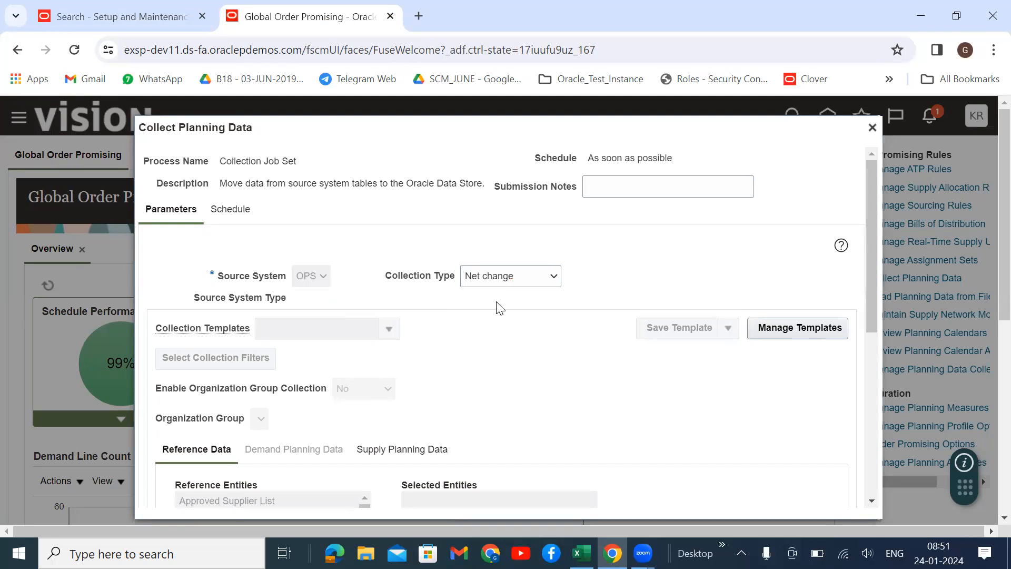
pyautogui.click(493, 270)
pyautogui.click(483, 293)
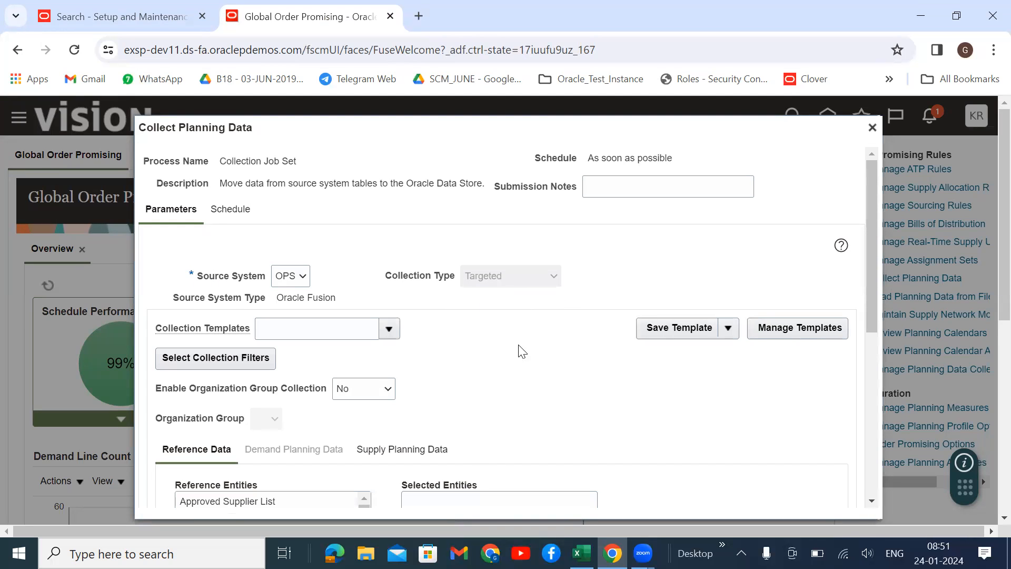
# Step: Add Items and Order Orchestration Reference Objects to the selected reference entities of the collection
pyautogui.scroll(-5, 519, 350)
pyautogui.click(214, 407)
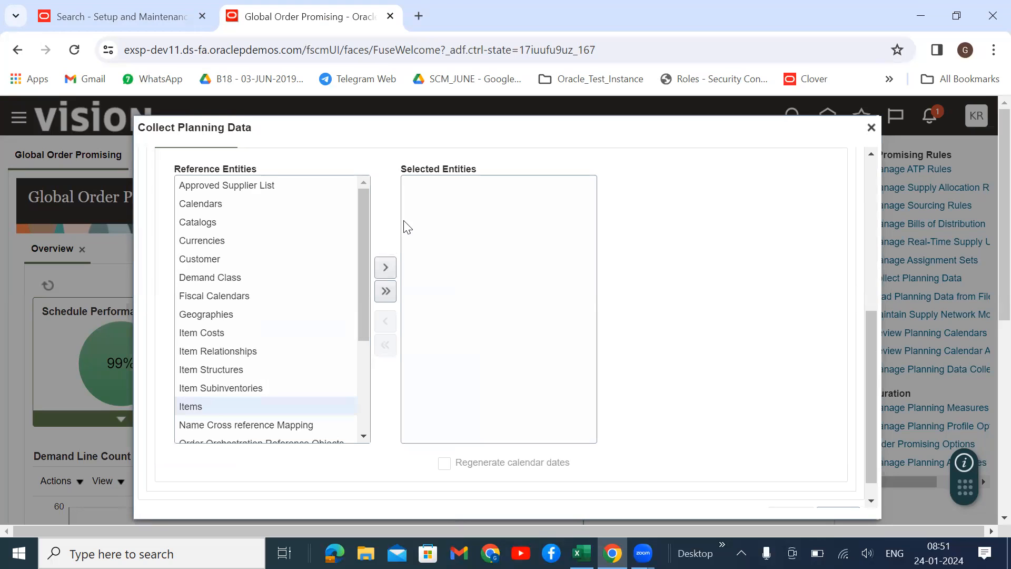
pyautogui.click(385, 268)
pyautogui.moveTo(365, 216); pyautogui.dragTo(359, 317)
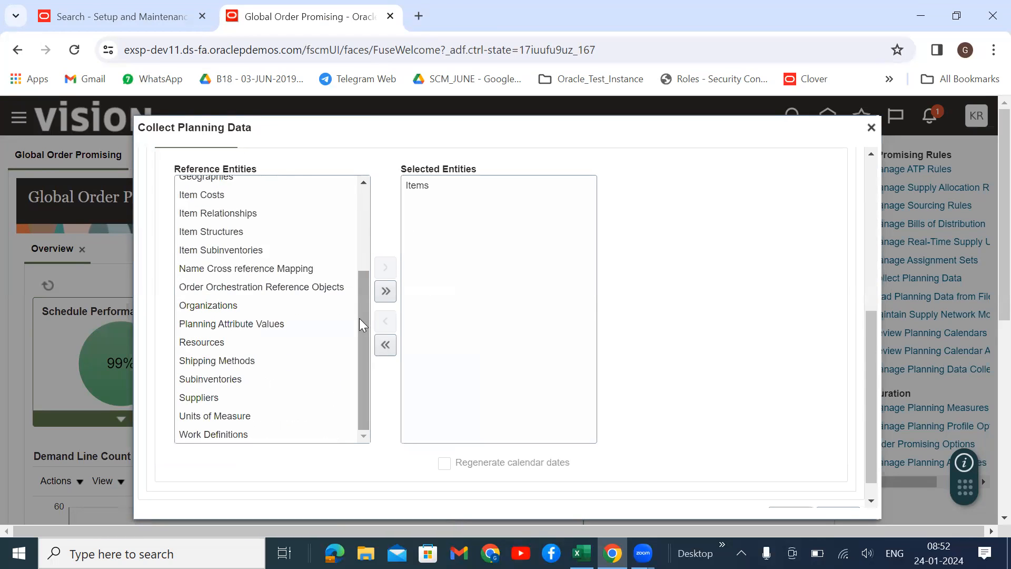
pyautogui.click(237, 287)
pyautogui.click(385, 267)
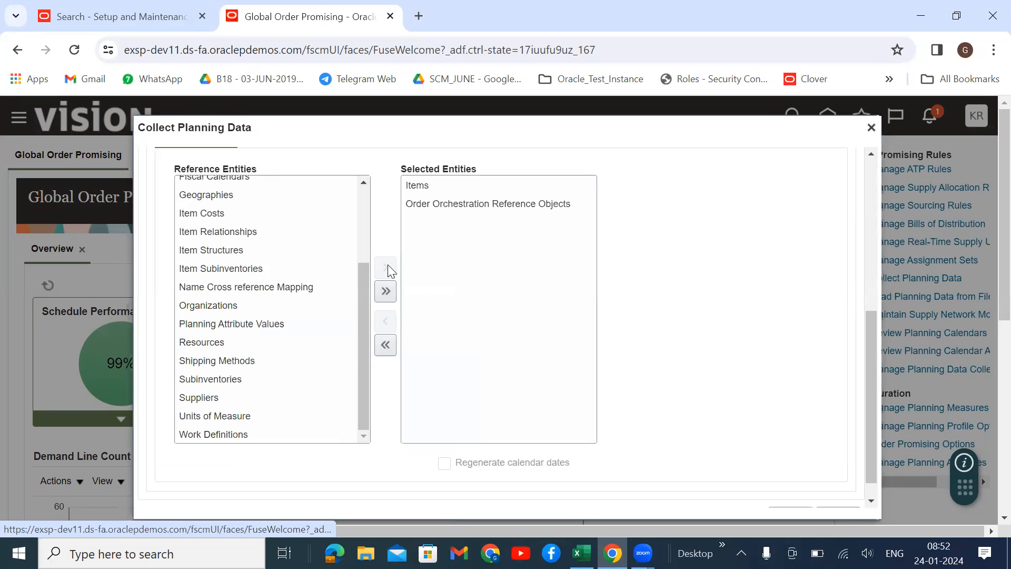
# Step: Add Organizations and Suppliers to the collection's selected reference entities
pyautogui.scroll(3, 358, 388)
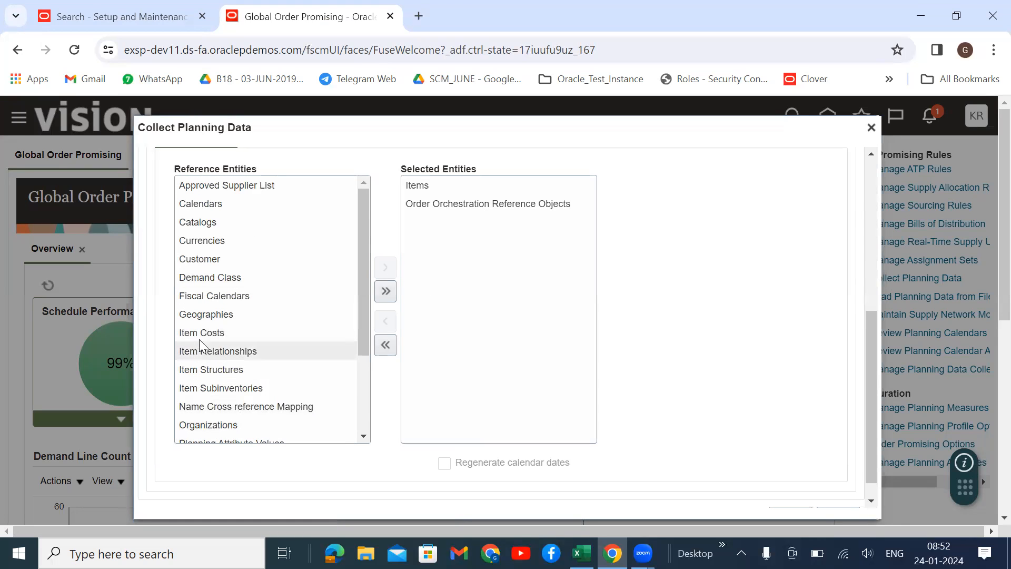
pyautogui.click(244, 425)
pyautogui.click(385, 268)
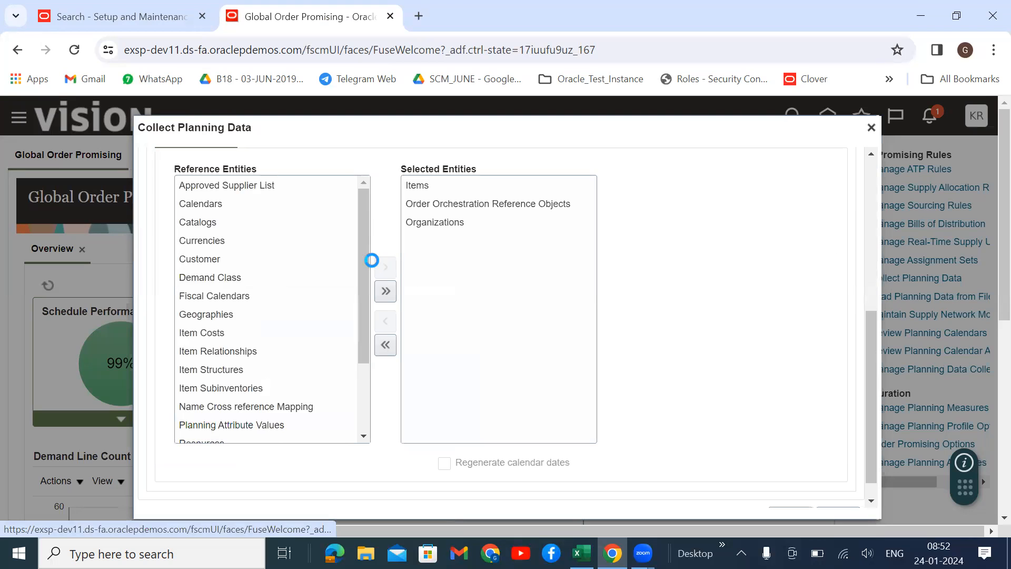
pyautogui.moveTo(362, 249); pyautogui.dragTo(364, 322)
pyautogui.click(247, 398)
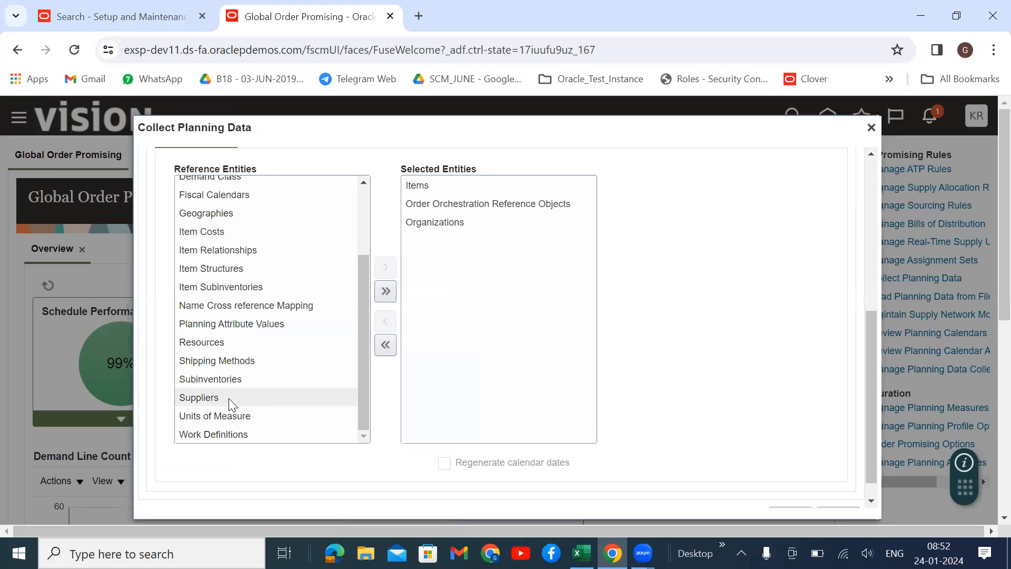
pyautogui.click(390, 274)
# Step: Review the chosen collection parameters and entities, and submit the planning data collection
pyautogui.scroll(6, 303, 348)
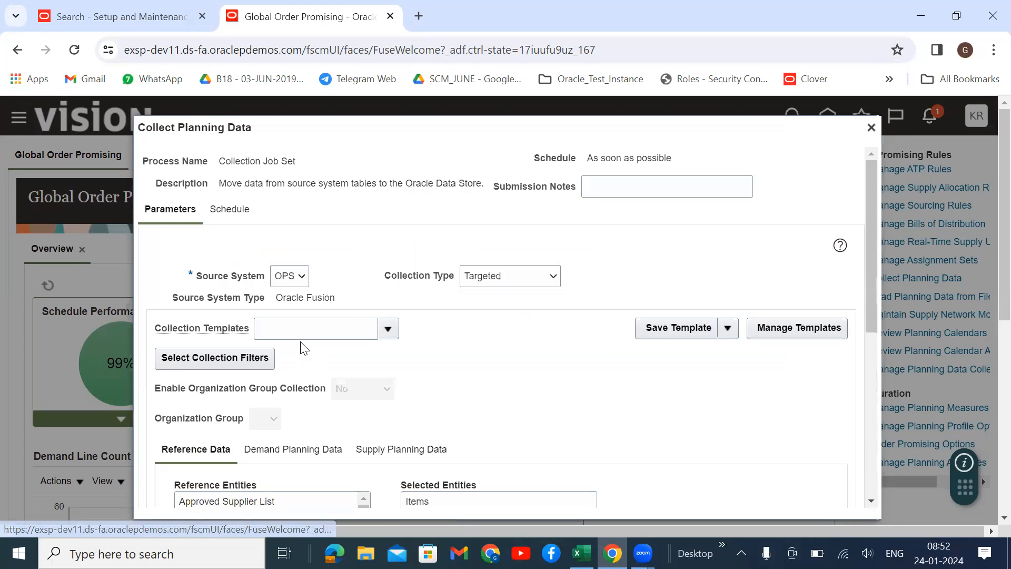
pyautogui.scroll(-5, 585, 343)
pyautogui.scroll(-5, 706, 354)
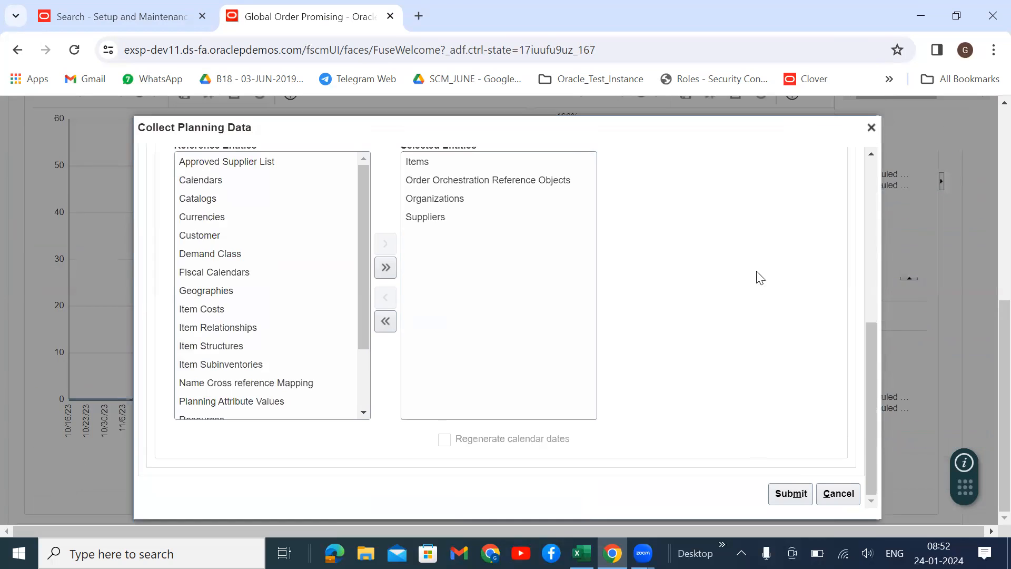
pyautogui.click(790, 493)
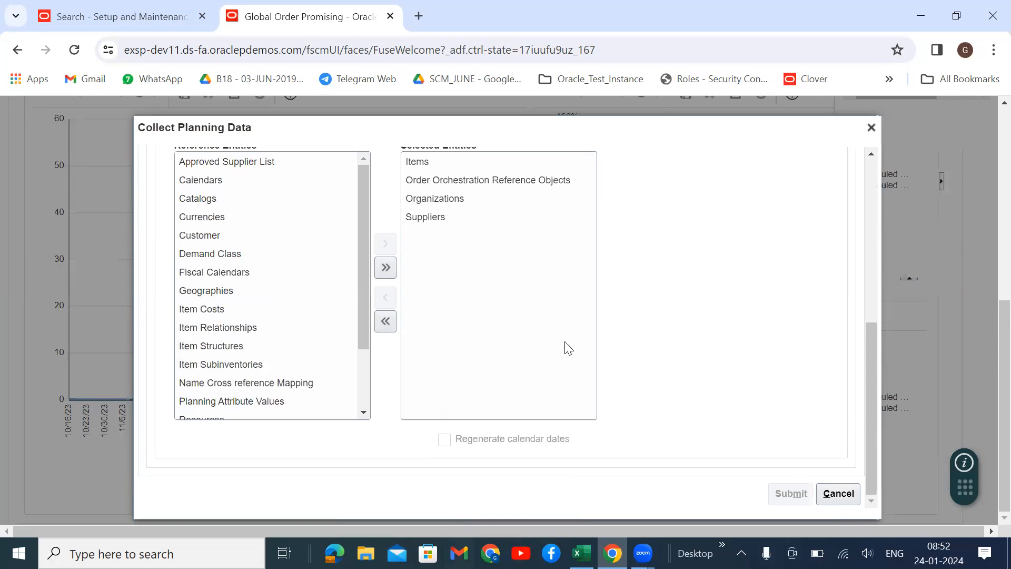
# Step: Return from the setup task search to the home page and open Scheduled Processes among the Tools apps
pyautogui.click(93, 16)
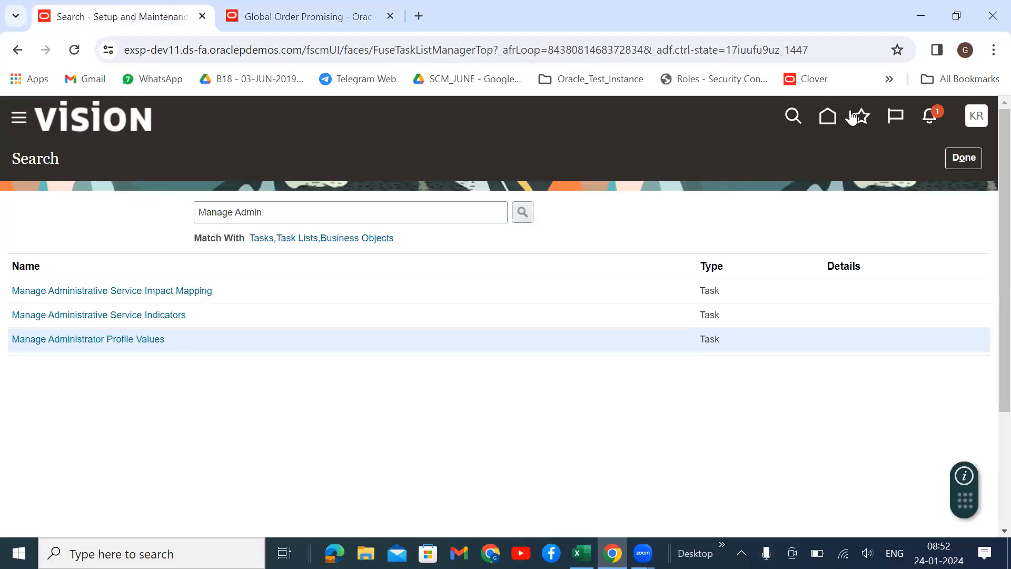
pyautogui.click(830, 126)
pyautogui.click(290, 16)
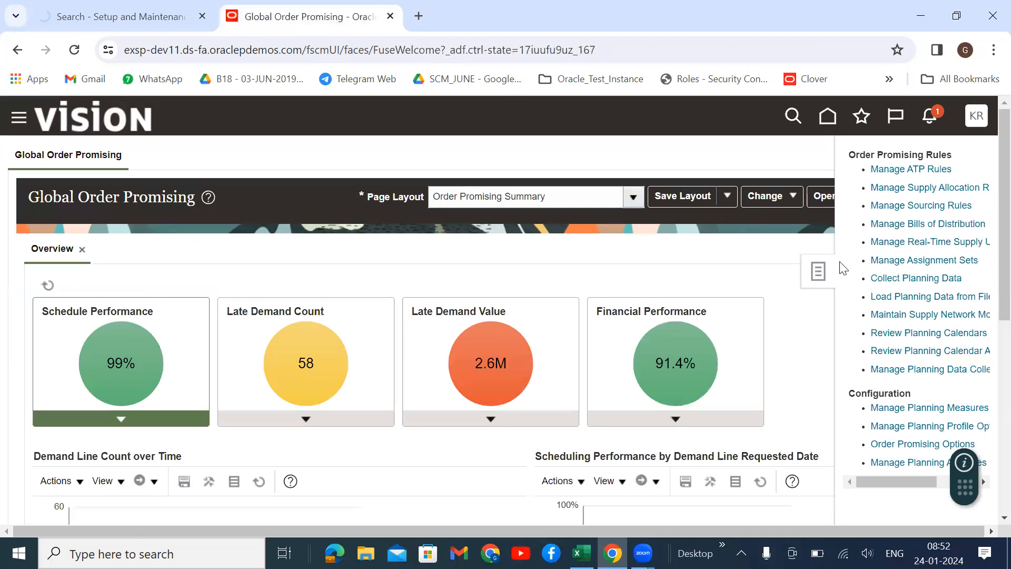
pyautogui.click(106, 24)
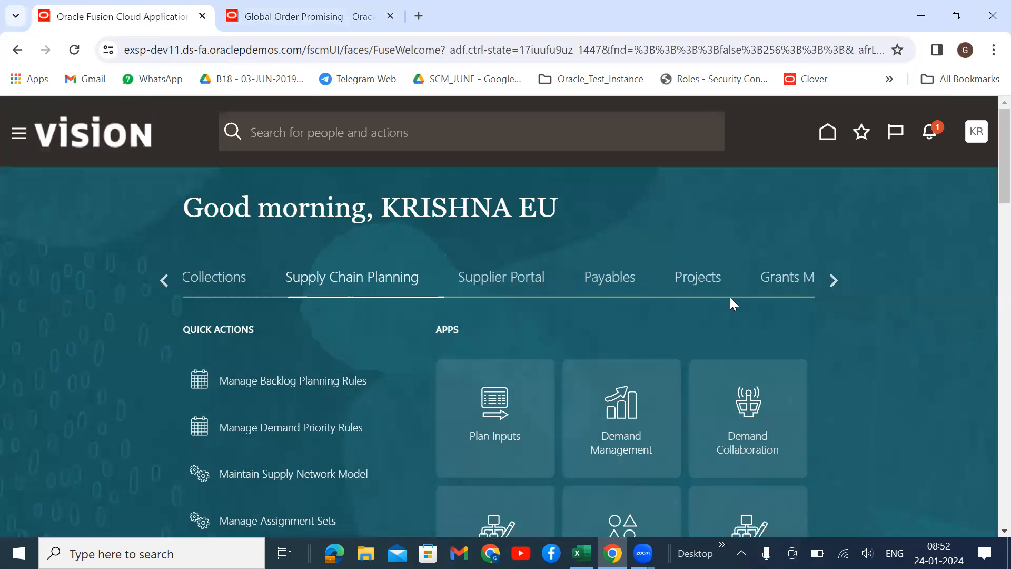
pyautogui.click(833, 278)
pyautogui.click(835, 278)
pyautogui.click(835, 278)
pyautogui.click(835, 278)
pyautogui.click(643, 279)
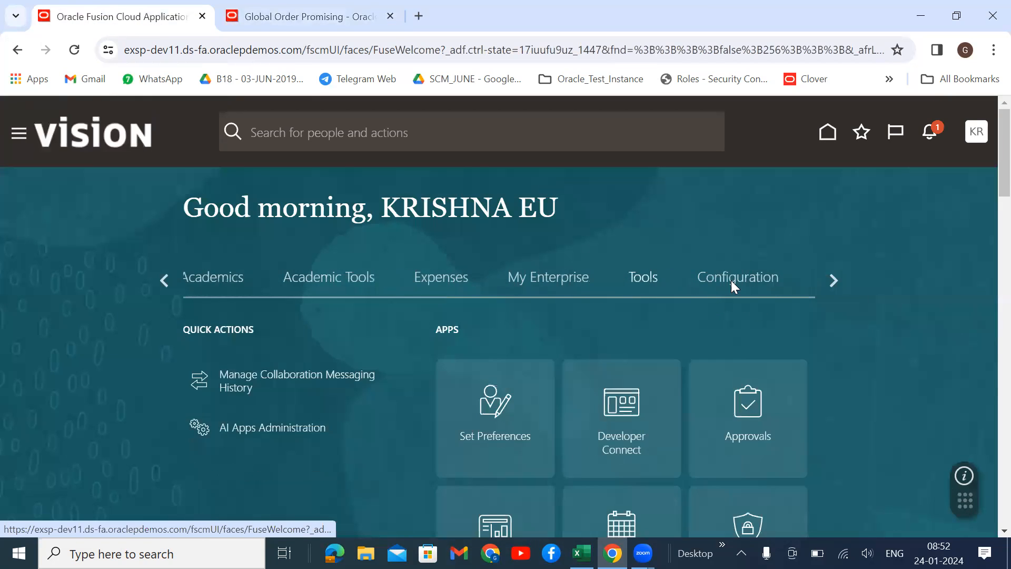
pyautogui.scroll(-5, 731, 280)
pyautogui.click(651, 327)
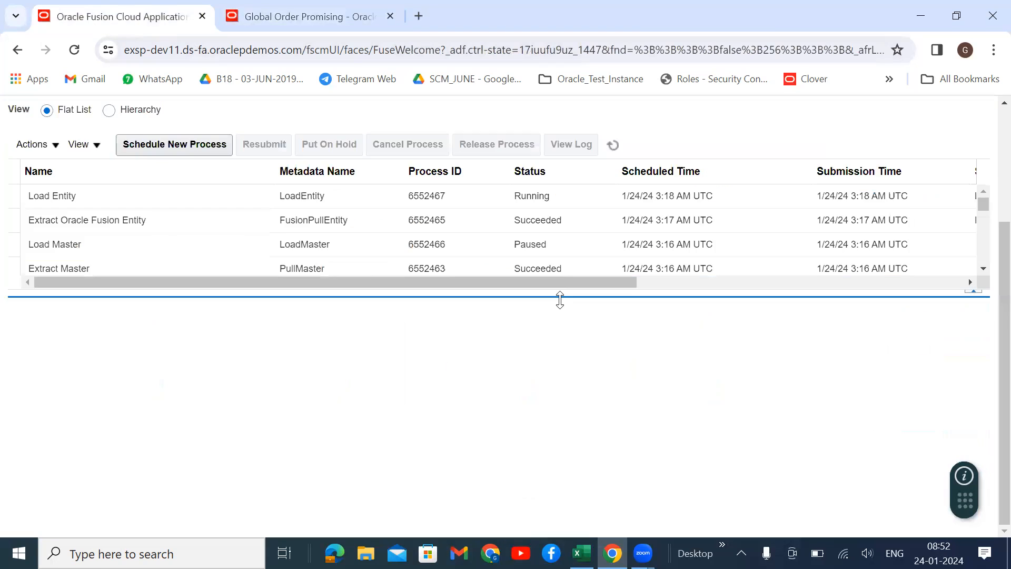
# Step: Start scheduling a new job process and search the process names for "%Refresh%Order%"
pyautogui.click(179, 312)
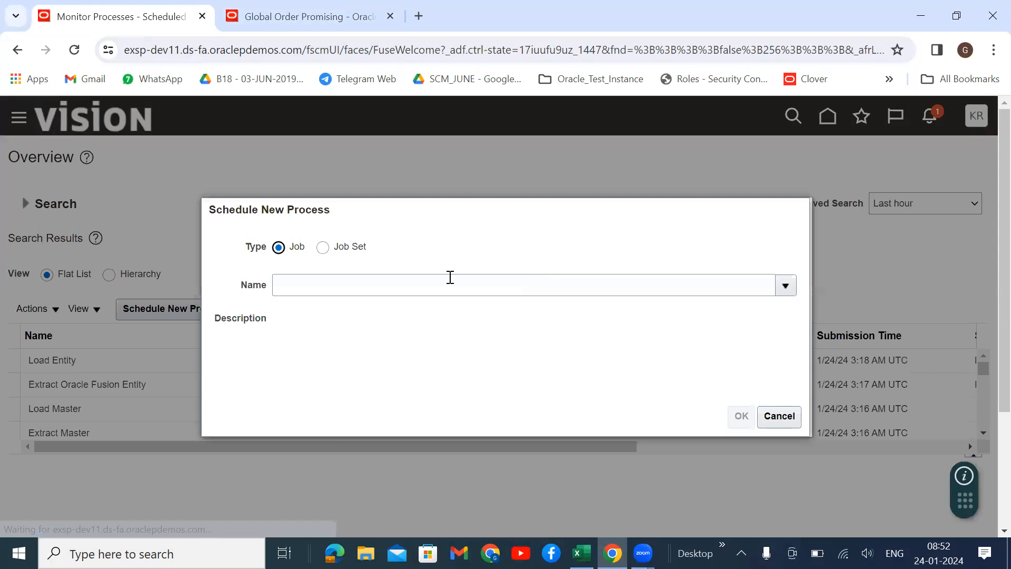
pyautogui.click(393, 293)
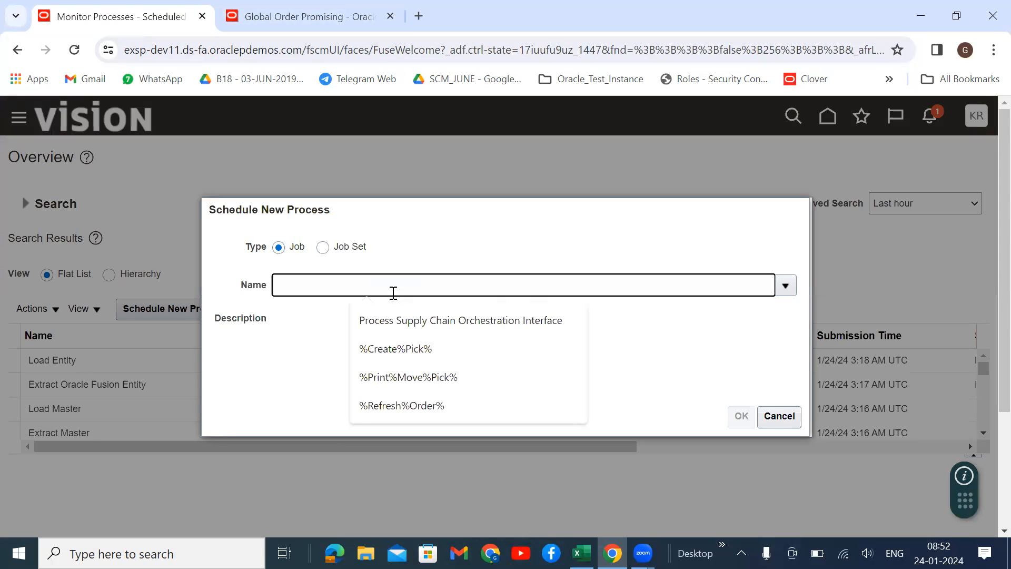
pyautogui.write('%Refres')
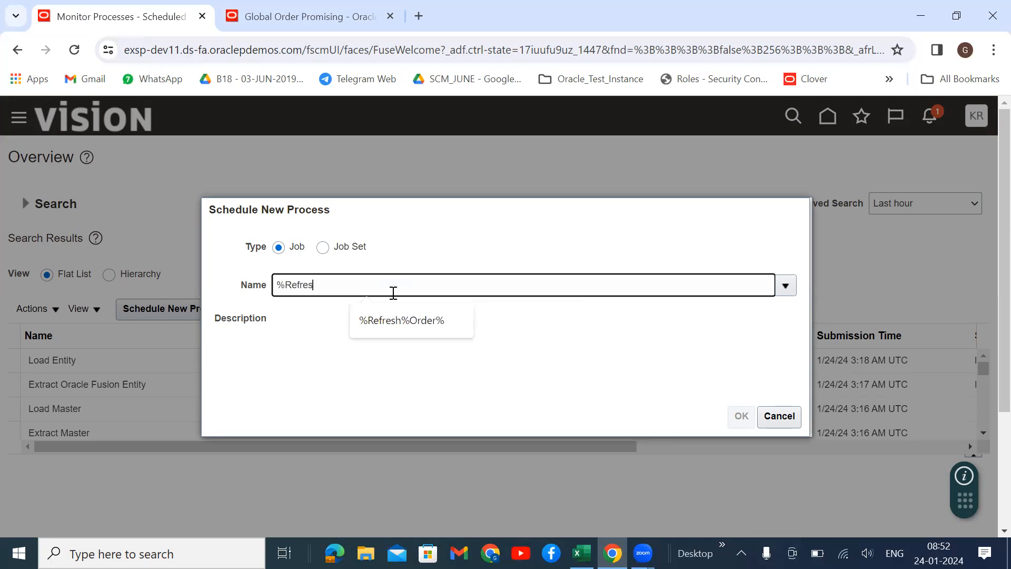
pyautogui.write('h%Order%')
pyautogui.press('Tab')
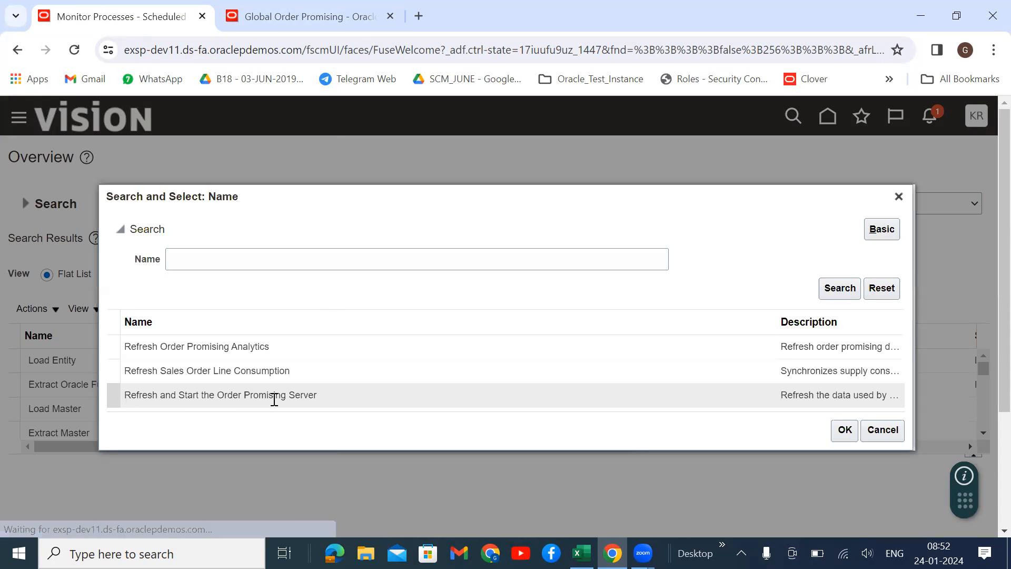
# Step: Choose Refresh and Start the Order Promising Server as the job and open its process details
pyautogui.click(276, 397)
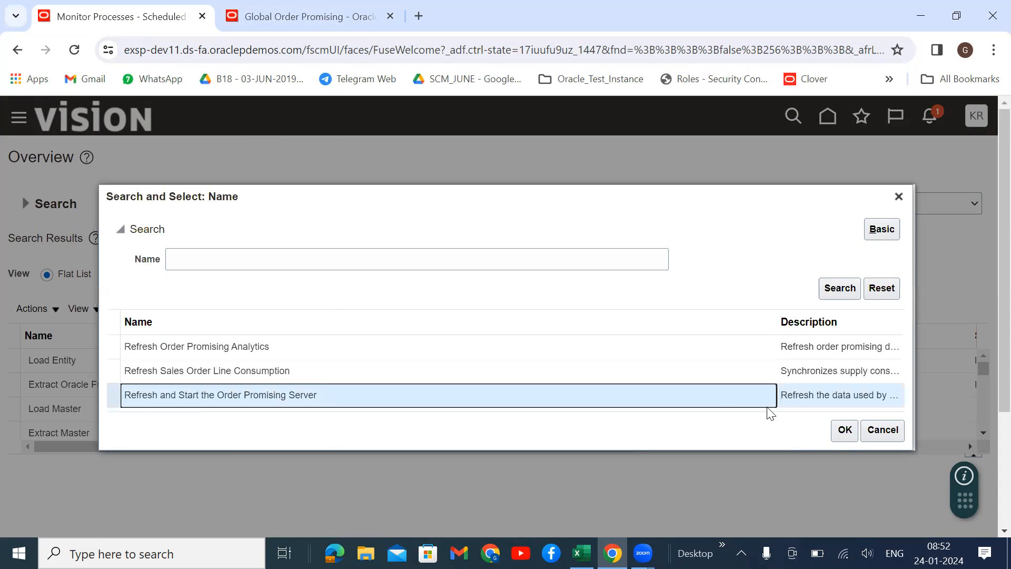
pyautogui.click(848, 431)
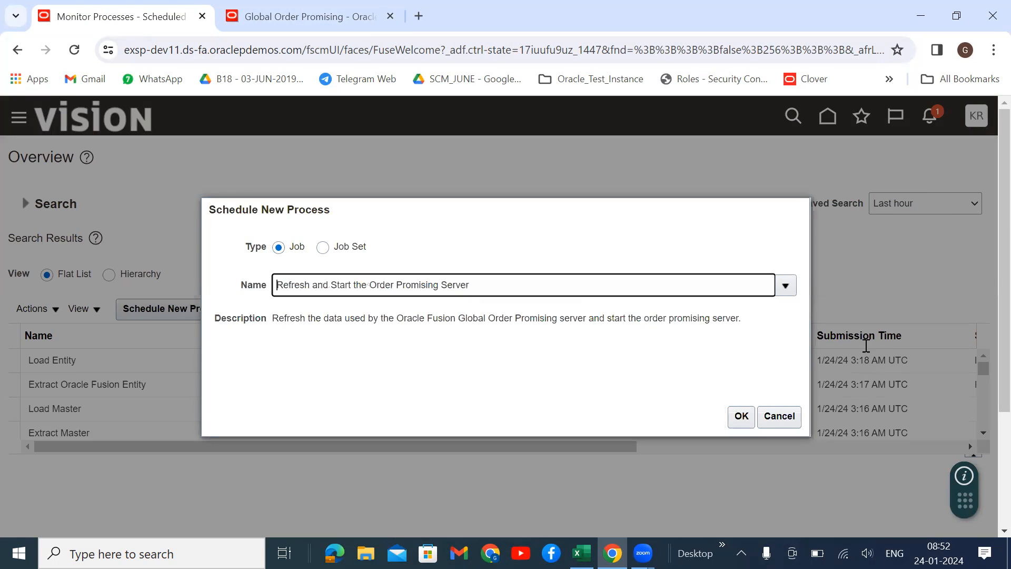
pyautogui.click(741, 415)
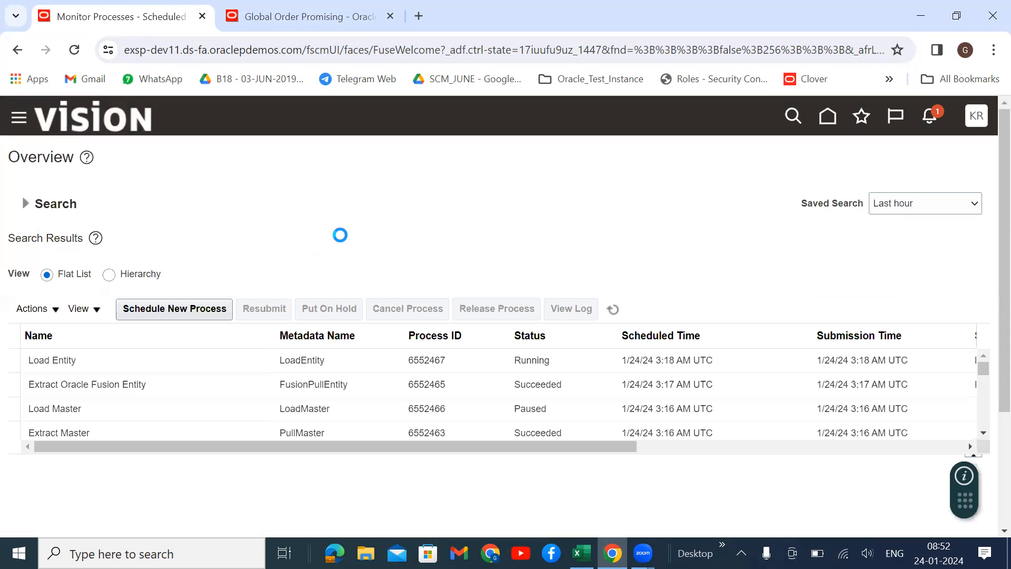
pyautogui.scroll(-2, 492, 316)
pyautogui.scroll(2, 491, 315)
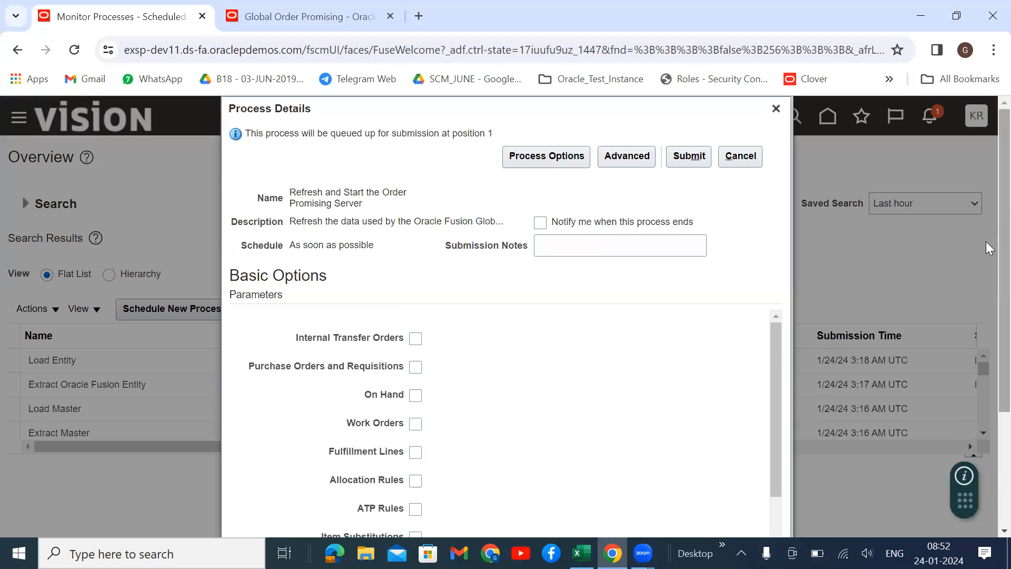
# Step: Include Internal Transfer Orders, Purchase Orders and Requisitions, On Hand, Fulfillment Lines and ATP Rules in the refresh parameters
pyautogui.scroll(-2, 987, 263)
pyautogui.click(417, 220)
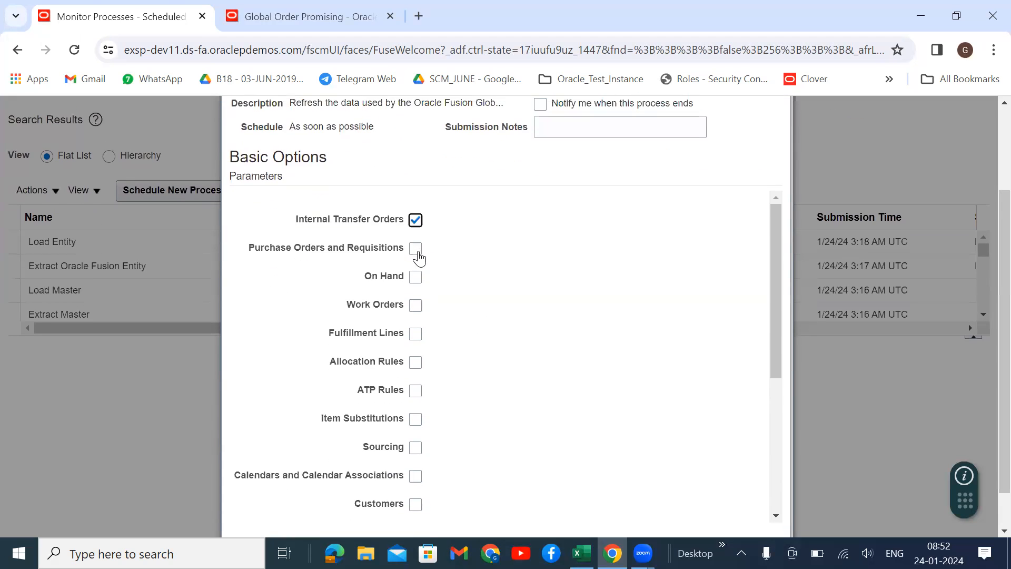
pyautogui.click(416, 248)
pyautogui.click(415, 279)
pyautogui.click(416, 336)
pyautogui.click(416, 390)
# Step: Also include Sourcing, Items, Organizations and Suppliers in the refresh parameters
pyautogui.scroll(-2, 425, 361)
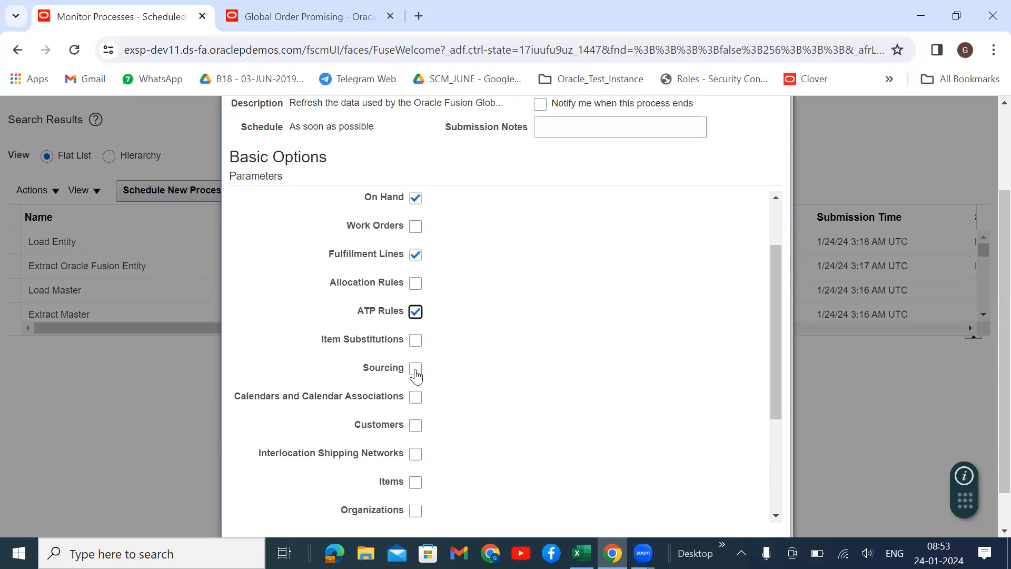
pyautogui.click(416, 373)
pyautogui.scroll(-2, 539, 380)
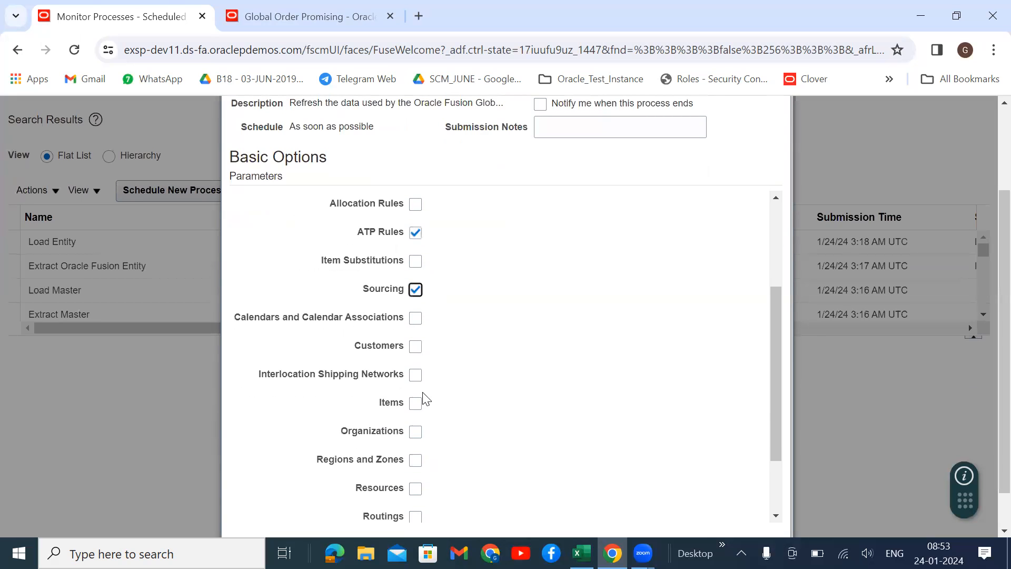
pyautogui.click(416, 402)
pyautogui.scroll(-2, 526, 358)
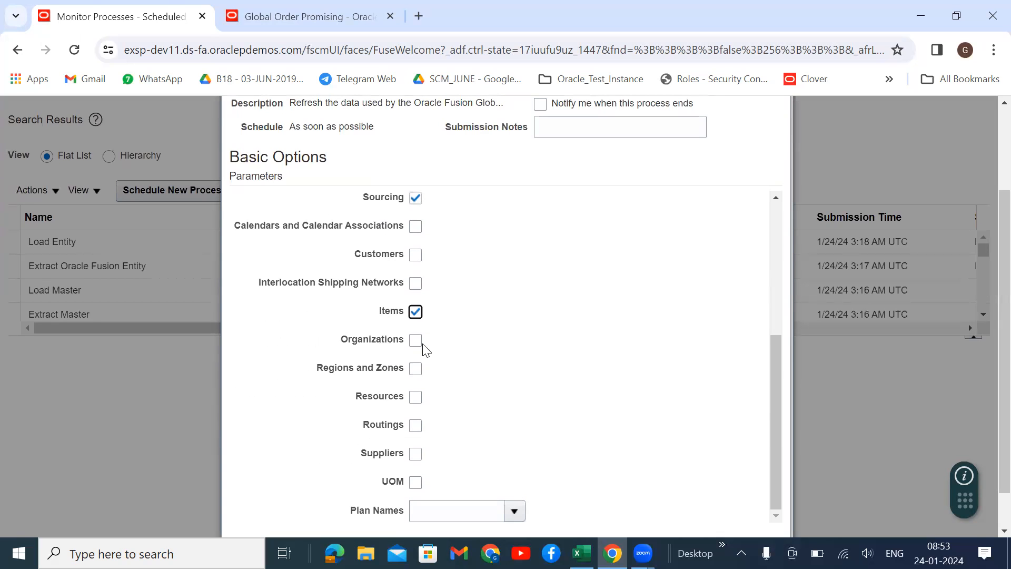
pyautogui.click(416, 342)
pyautogui.scroll(-1, 421, 429)
pyautogui.click(416, 409)
# Step: Submit the Refresh and Start the Order Promising Server process and acknowledge the confirmation
pyautogui.scroll(8, 579, 321)
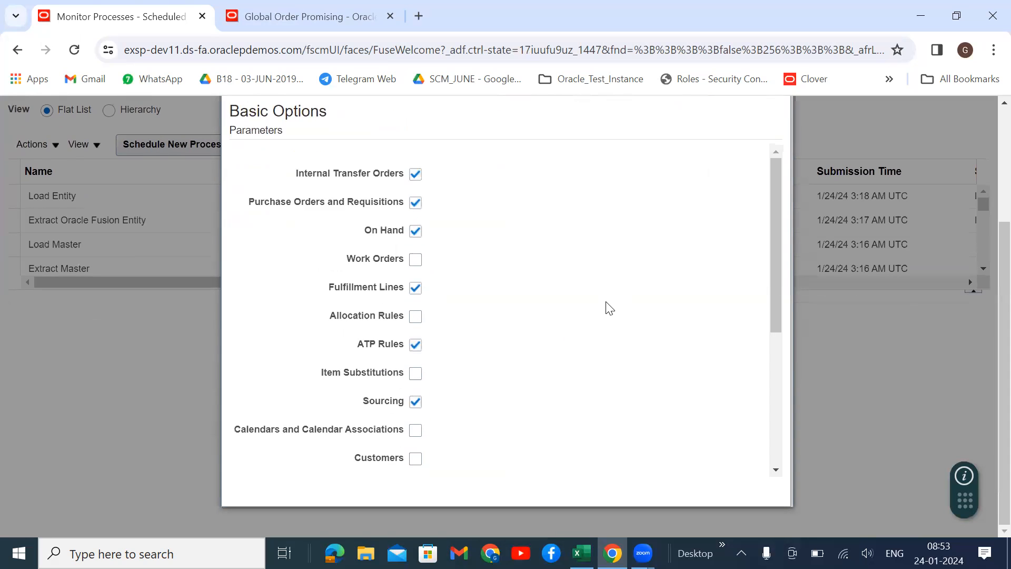
pyautogui.click(688, 156)
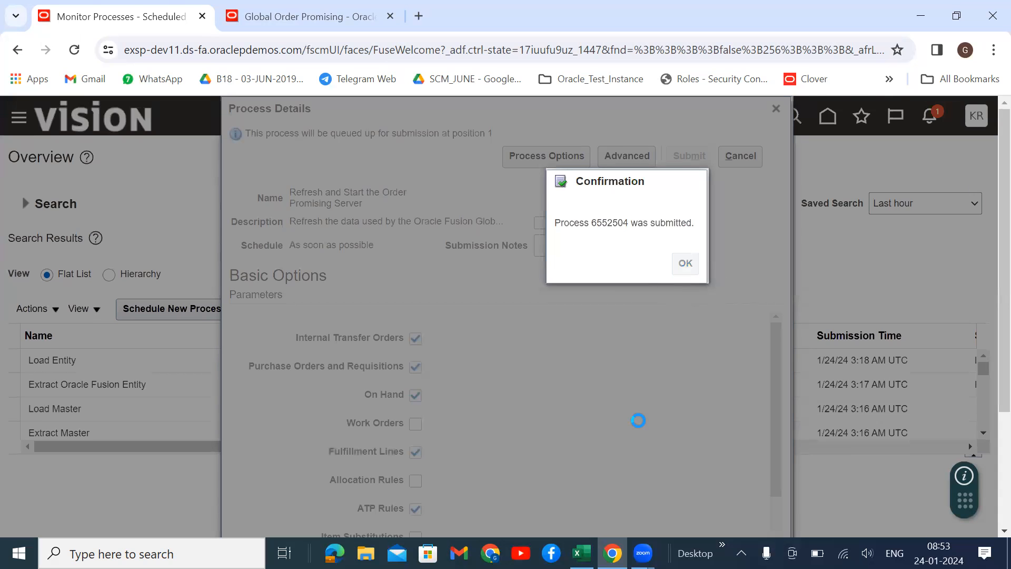
pyautogui.press('Return')
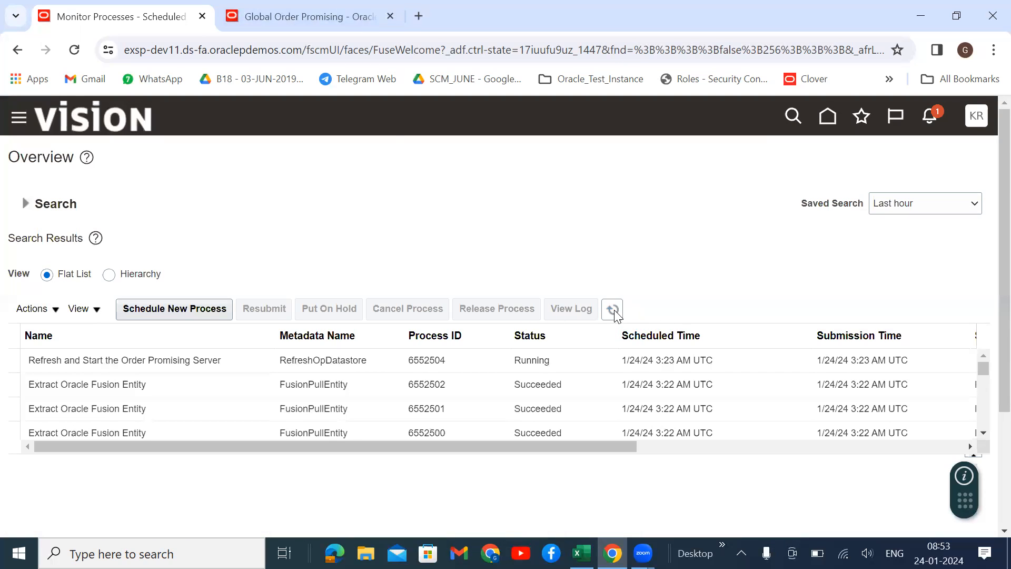
# Step: Switch to the other browser page and open the Order Management category from the home page
pyautogui.click(299, 19)
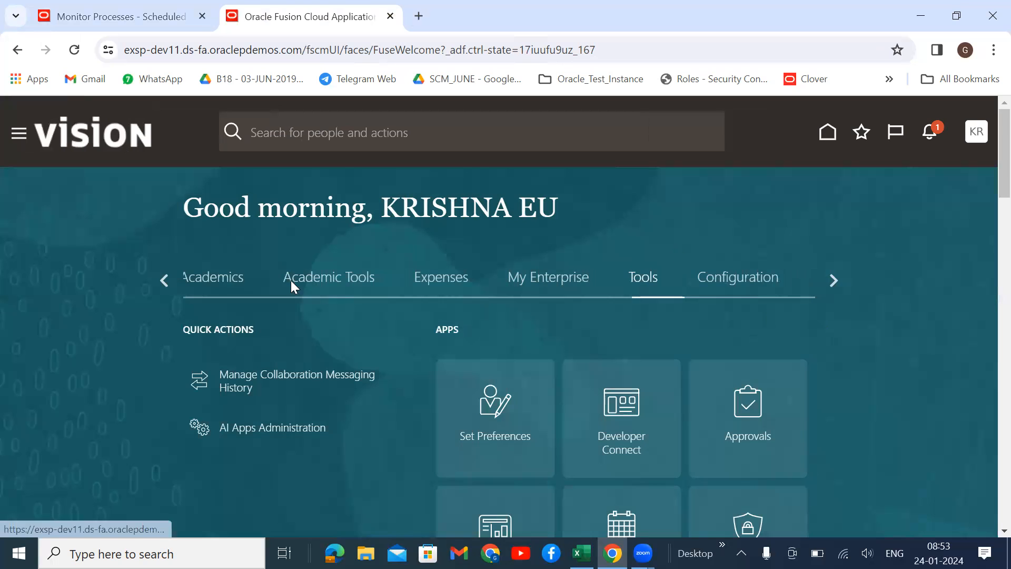
pyautogui.click(163, 282)
pyautogui.click(165, 284)
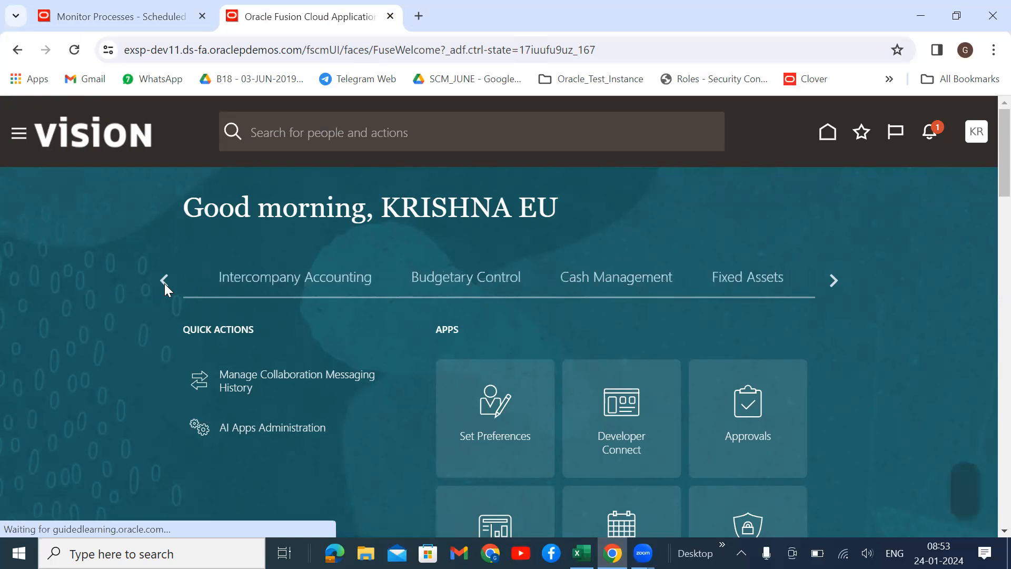
pyautogui.click(164, 283)
pyautogui.click(164, 283)
pyautogui.click(165, 283)
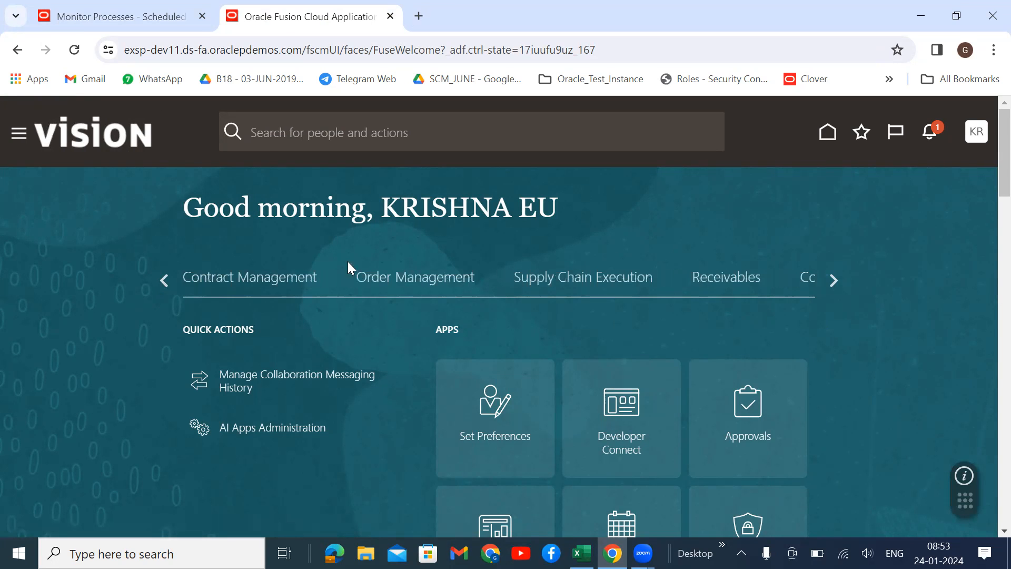
pyautogui.click(414, 277)
# Step: Switch to Excel and enter "Seateal(001)", "Supplier" and "Atlan" in cells C125 to C127 of the RTL sheet
pyautogui.click(582, 553)
pyautogui.scroll(-2, 461, 422)
pyautogui.click(508, 415)
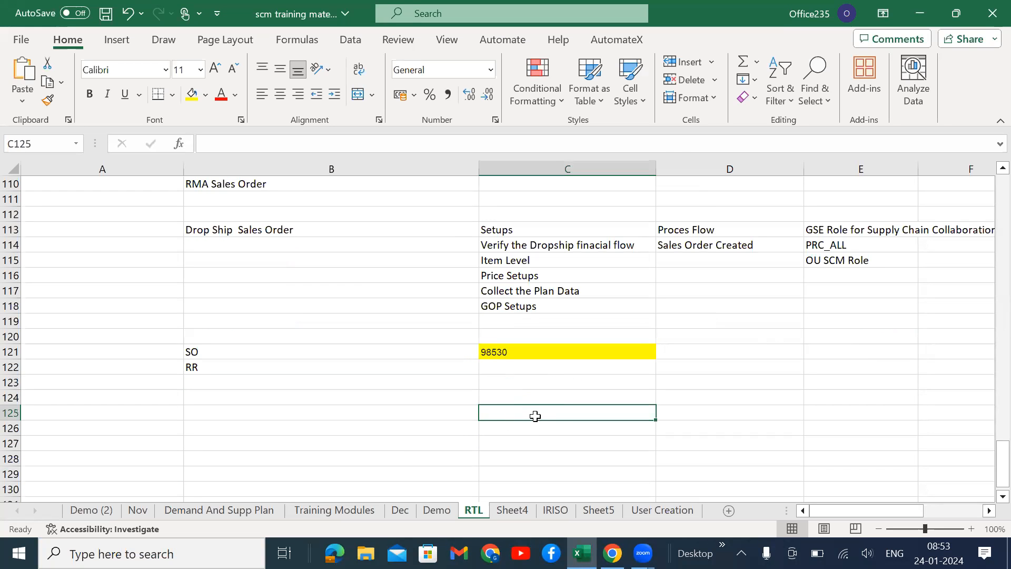
pyautogui.write('Se')
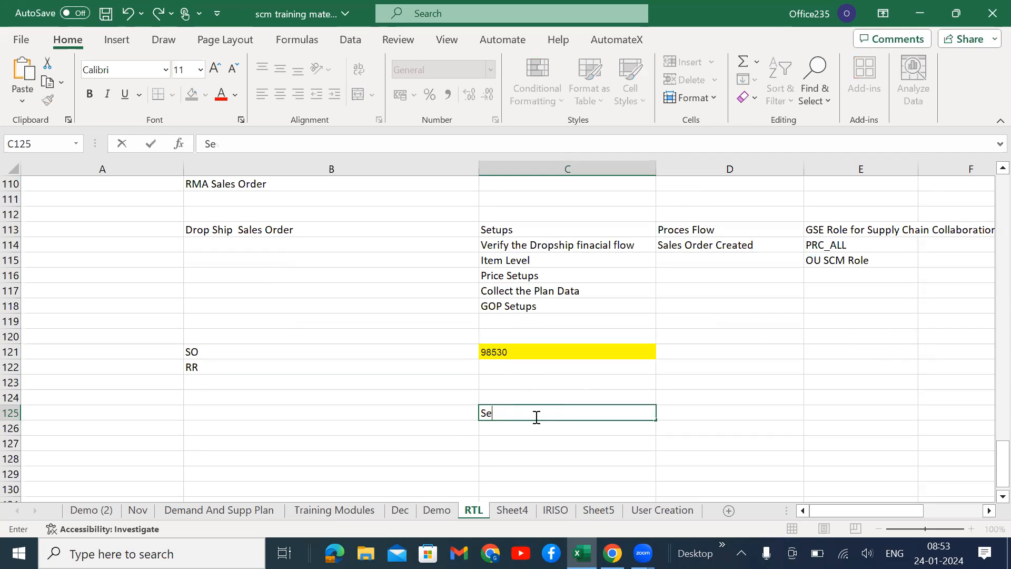
pyautogui.write('wteal(001)')
pyautogui.press('Return')
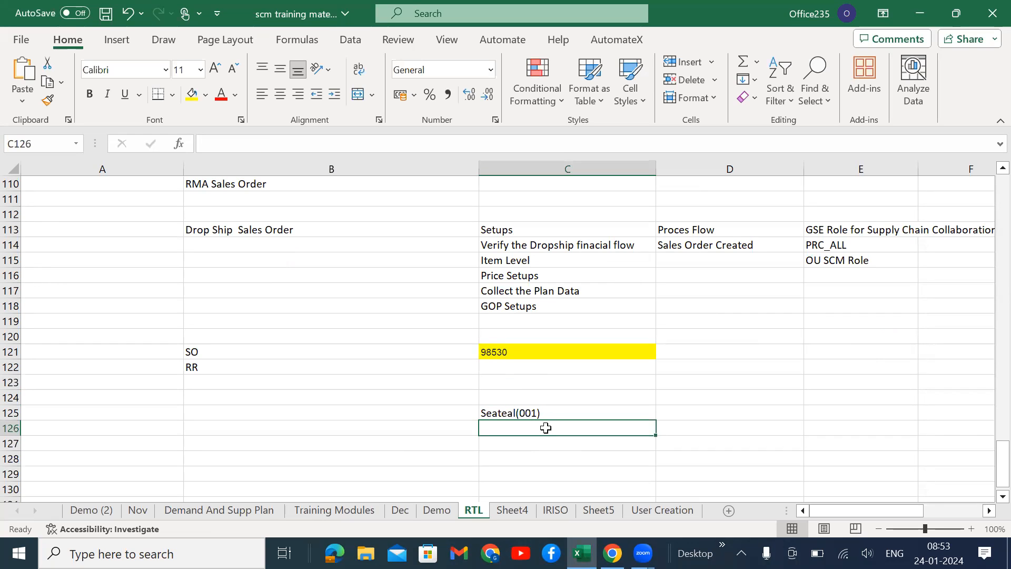
pyautogui.write('Supplier')
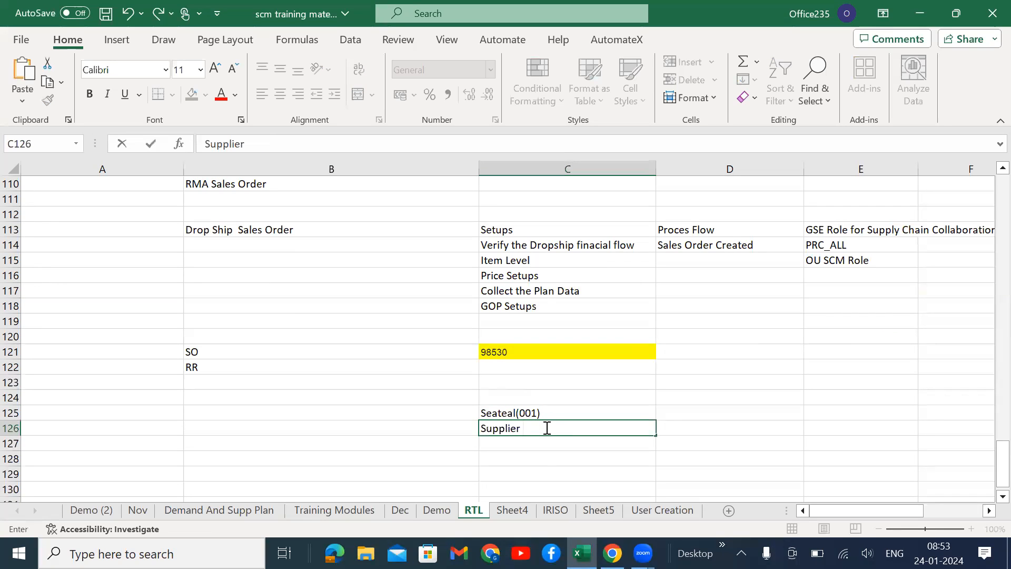
pyautogui.click(529, 441)
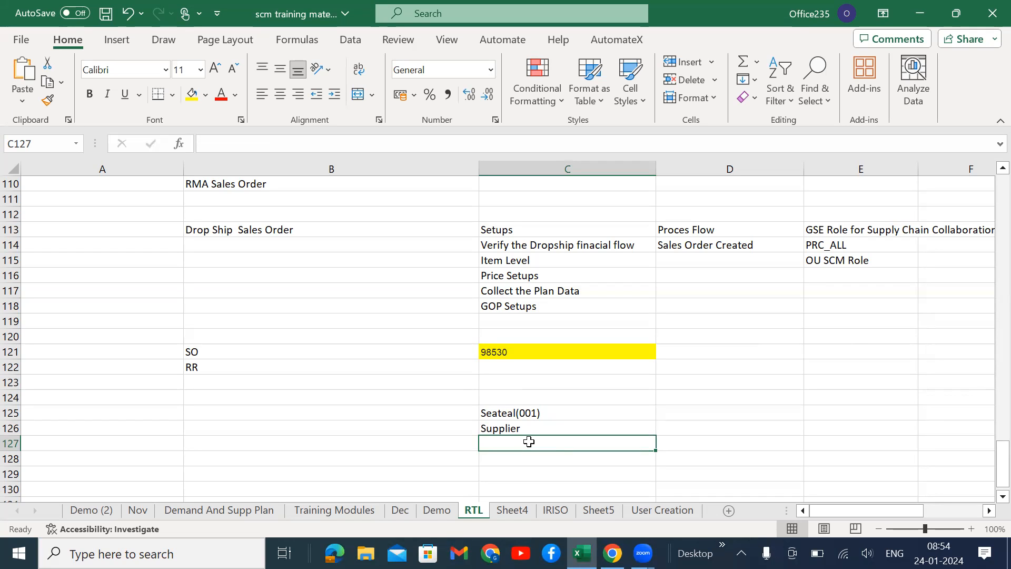
pyautogui.write('Atlan')
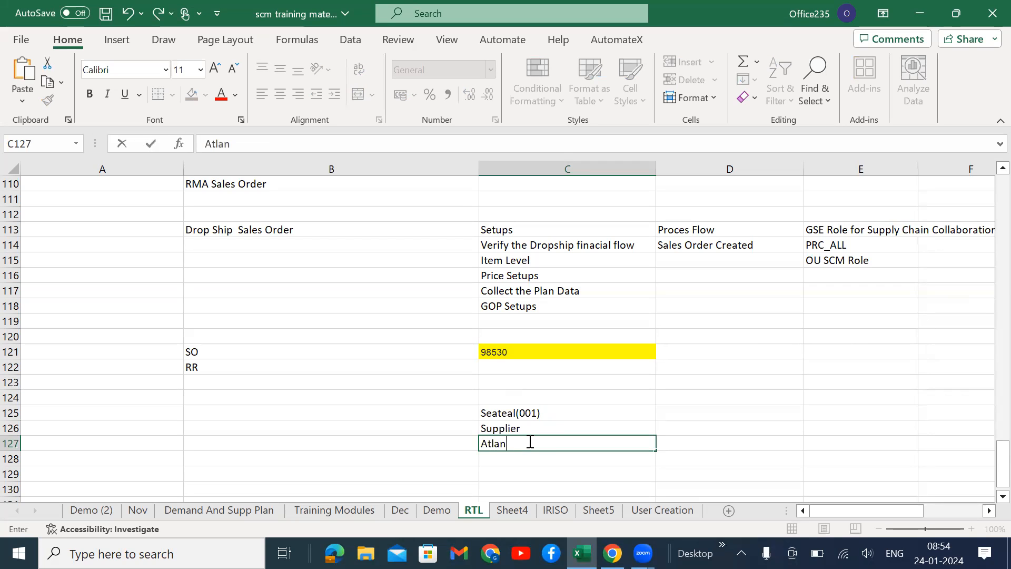
pyautogui.press('Return')
# Step: Review the Seateal(001), Supplier and Atlan entries in cells C125 to C127
pyautogui.click(525, 443)
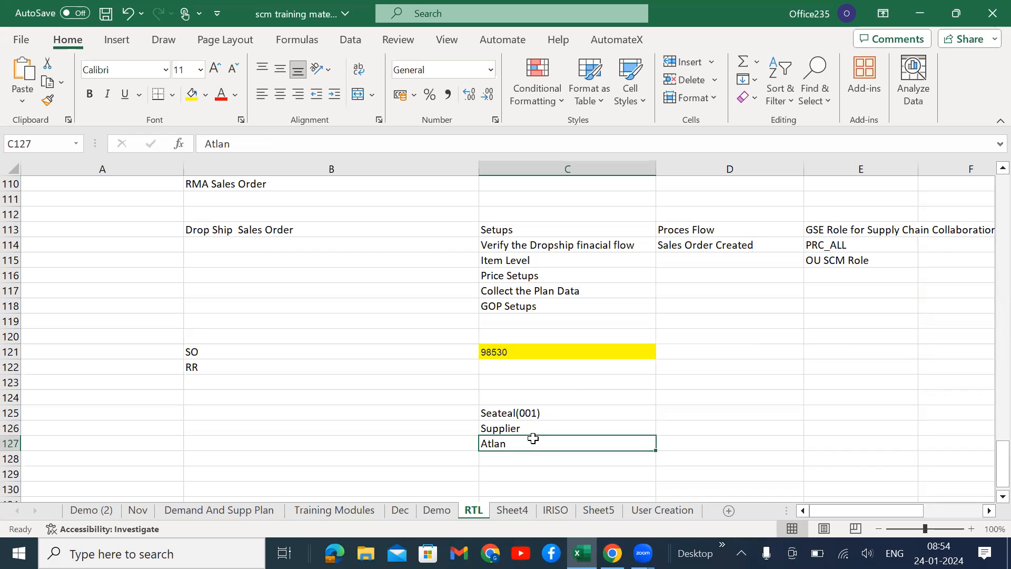
pyautogui.click(553, 414)
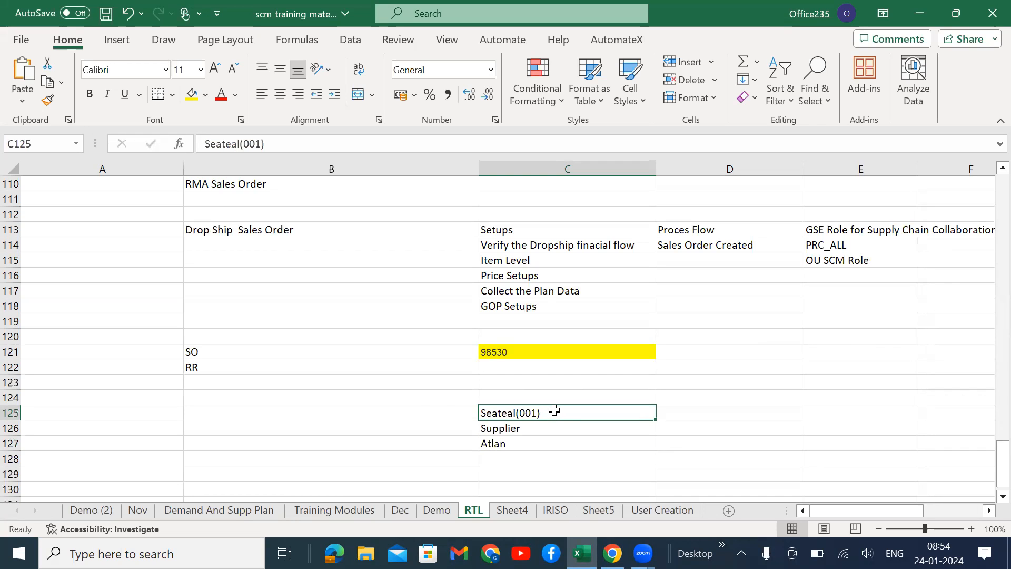
pyautogui.click(419, 413)
pyautogui.click(558, 413)
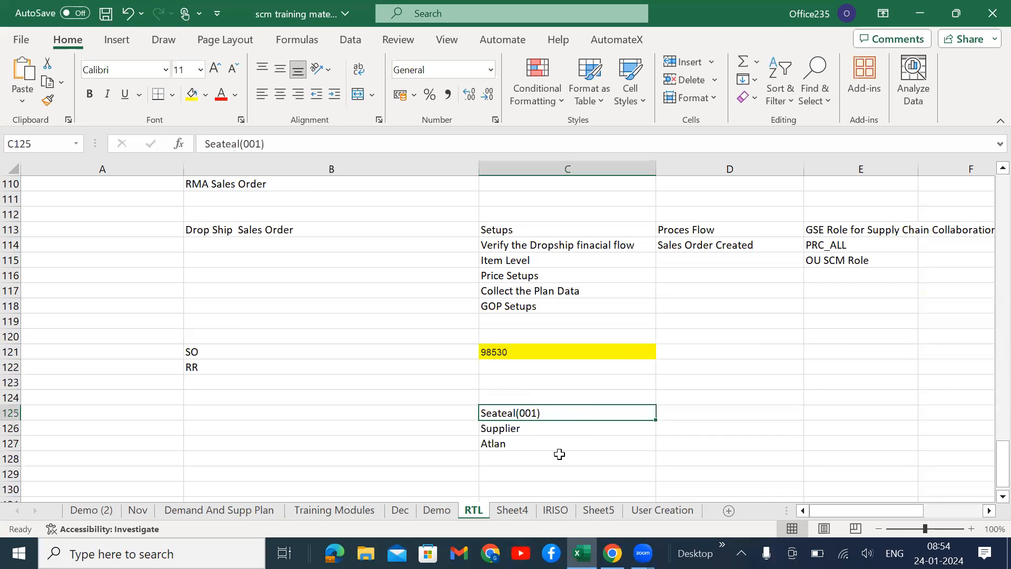
pyautogui.click(525, 431)
pyautogui.click(529, 444)
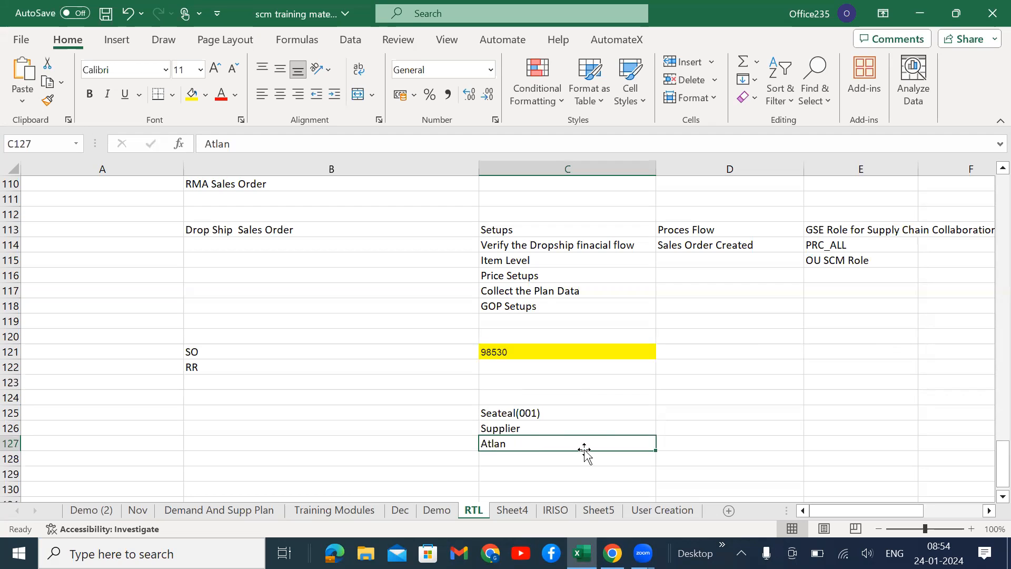
pyautogui.click(537, 412)
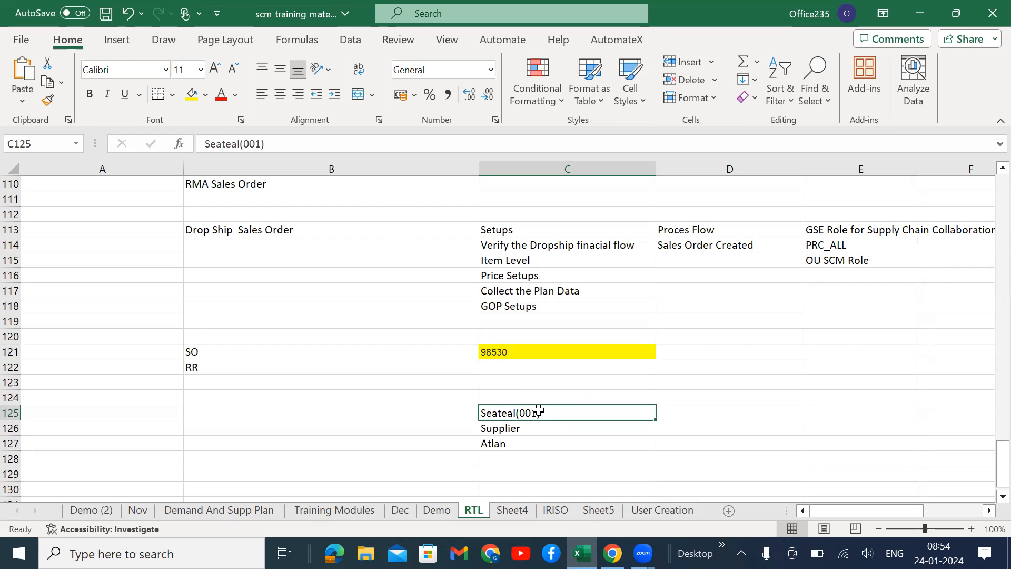
pyautogui.click(505, 398)
pyautogui.click(552, 414)
pyautogui.click(556, 399)
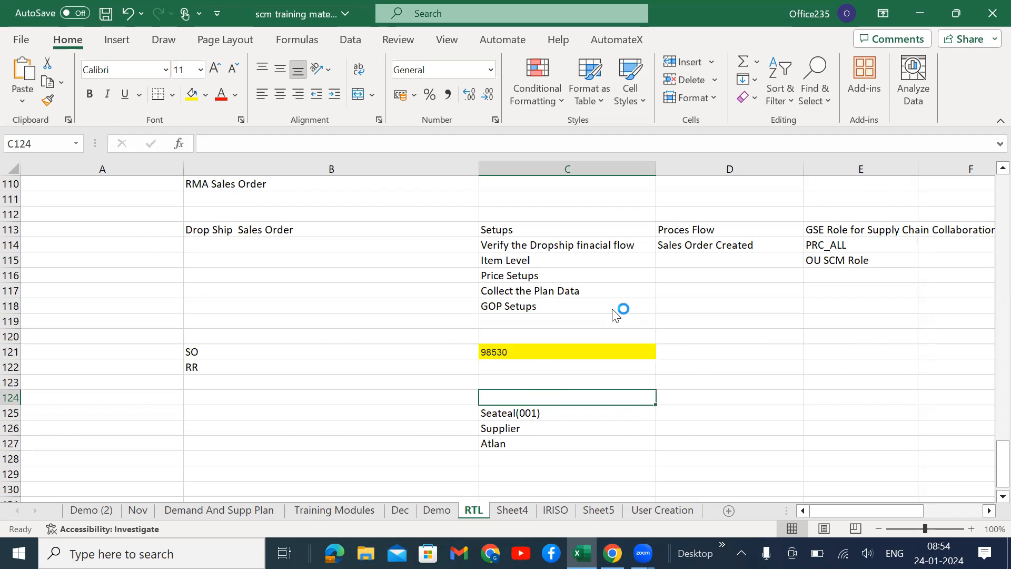
# Step: Return to Scheduled Processes in the browser, refresh the search results and check the statuses of the submitted processes
pyautogui.hotkey('alt', 'Tab')
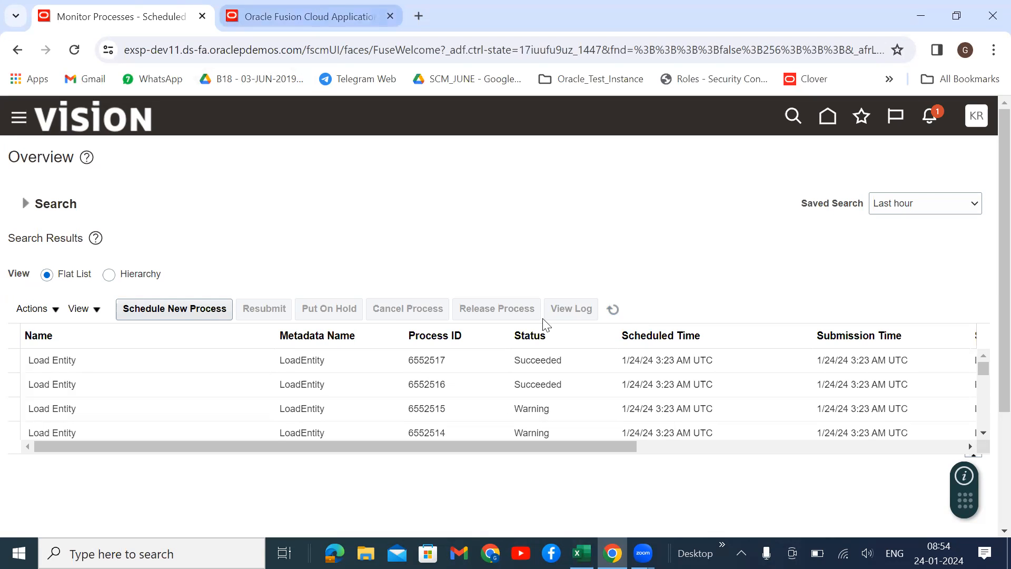
pyautogui.click(613, 310)
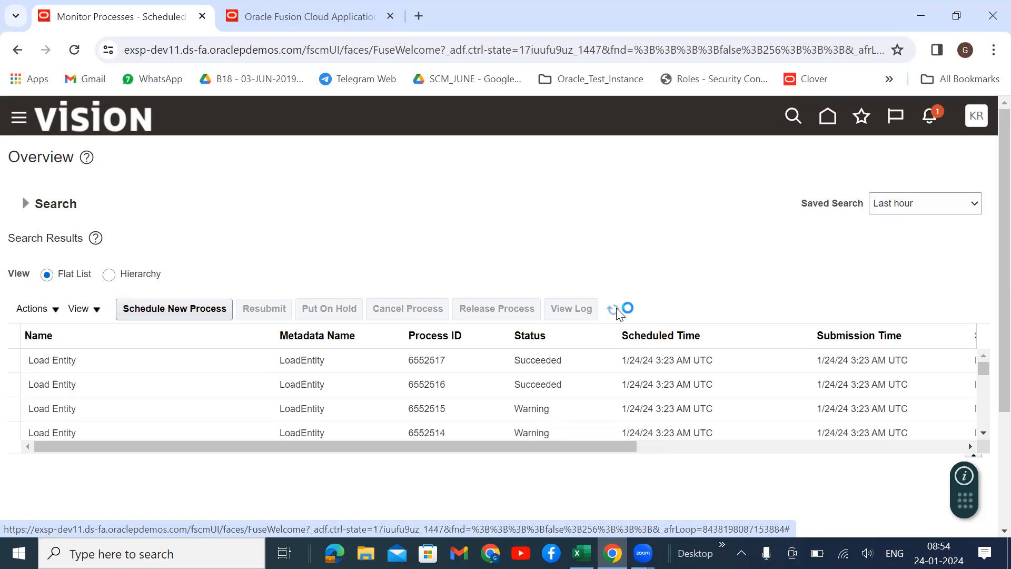
pyautogui.click(615, 310)
pyautogui.click(614, 309)
pyautogui.click(614, 309)
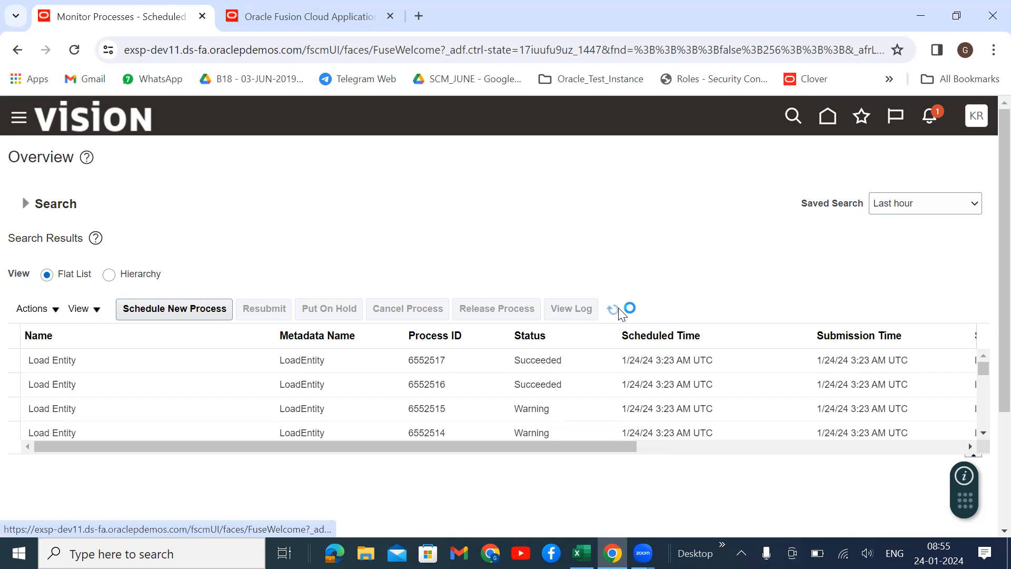
pyautogui.scroll(-3, 581, 388)
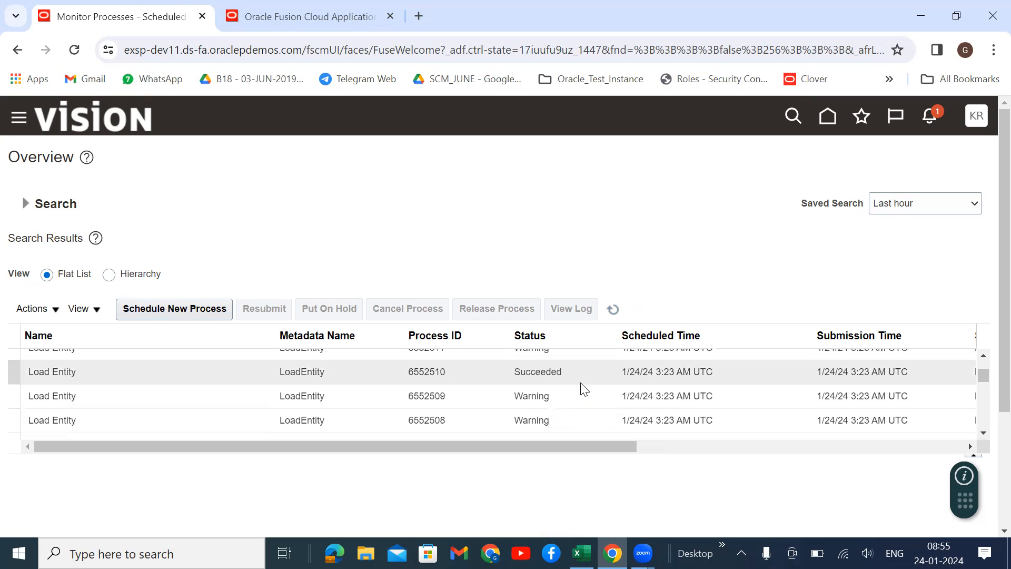
pyautogui.scroll(3, 584, 390)
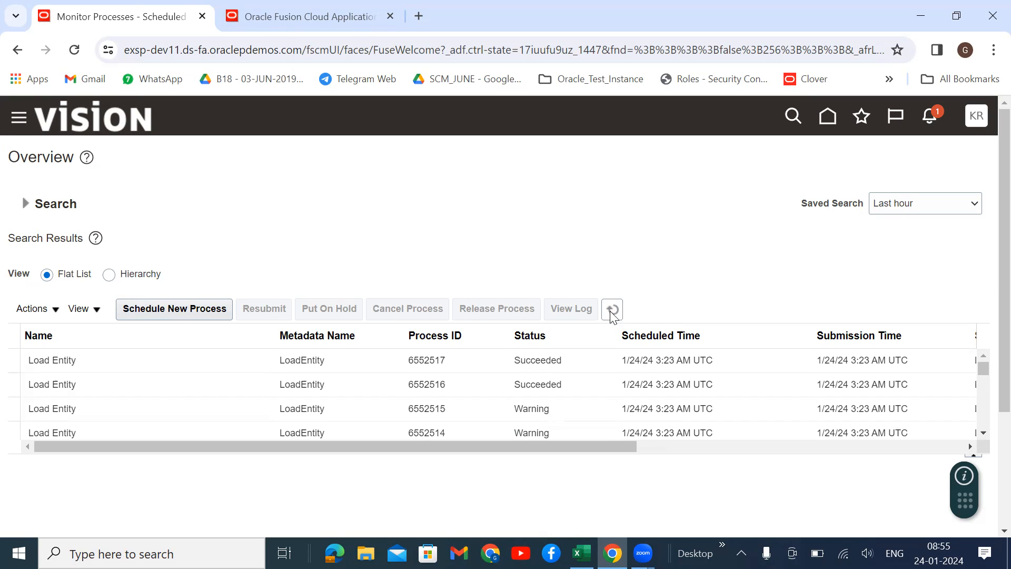
# Step: Switch to the Order Management page, start a new sales order and set its business unit to US1 Business Unit
pyautogui.click(318, 14)
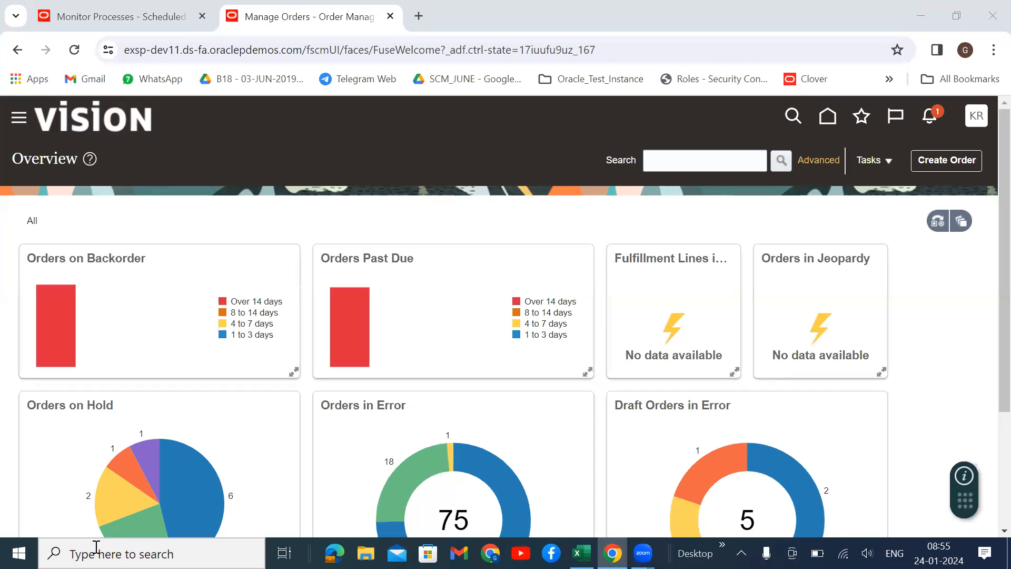
pyautogui.click(937, 161)
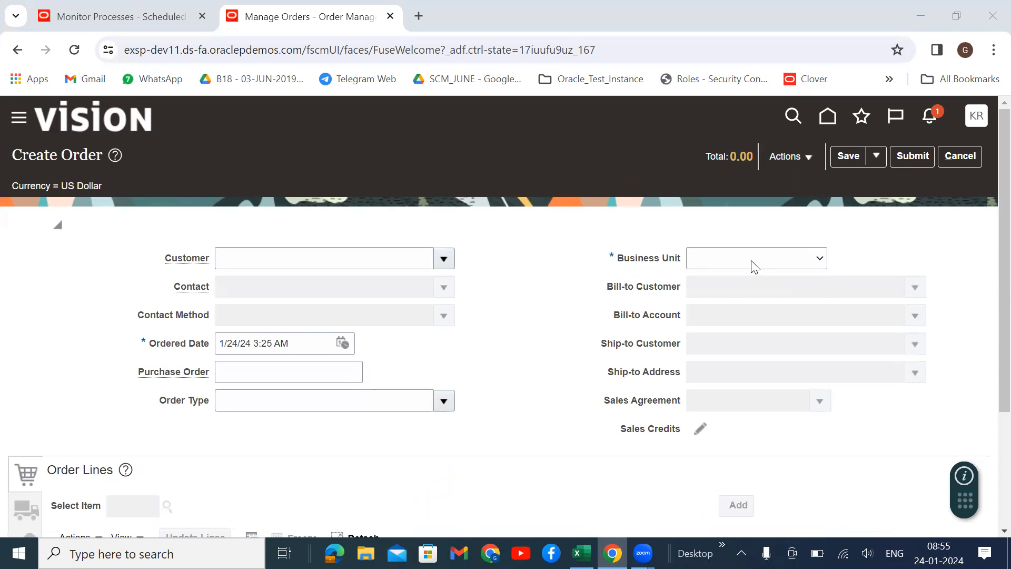
pyautogui.click(754, 259)
pyautogui.scroll(-3, 764, 322)
pyautogui.scroll(3, 758, 255)
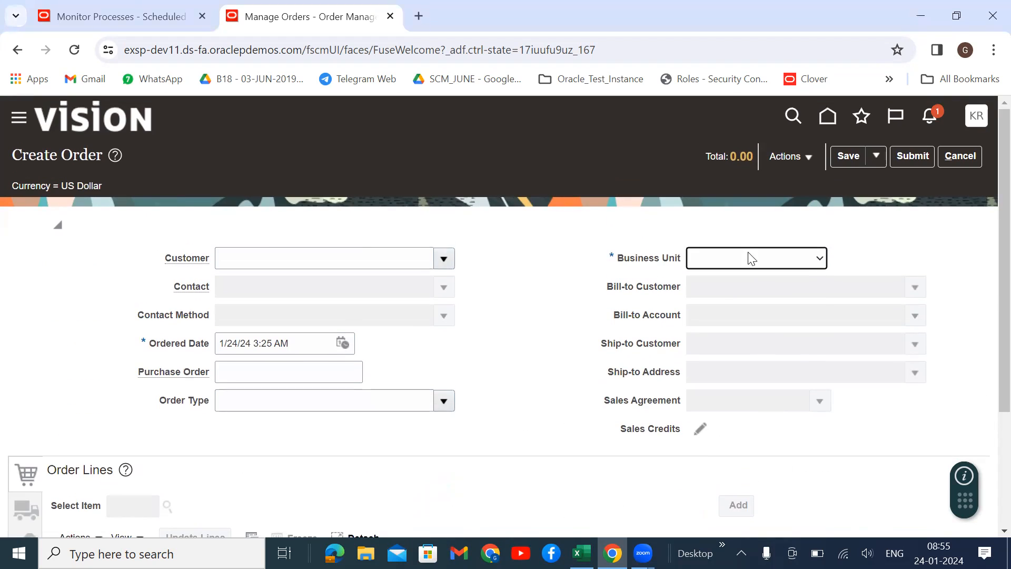
pyautogui.click(749, 258)
pyautogui.scroll(-3, 739, 461)
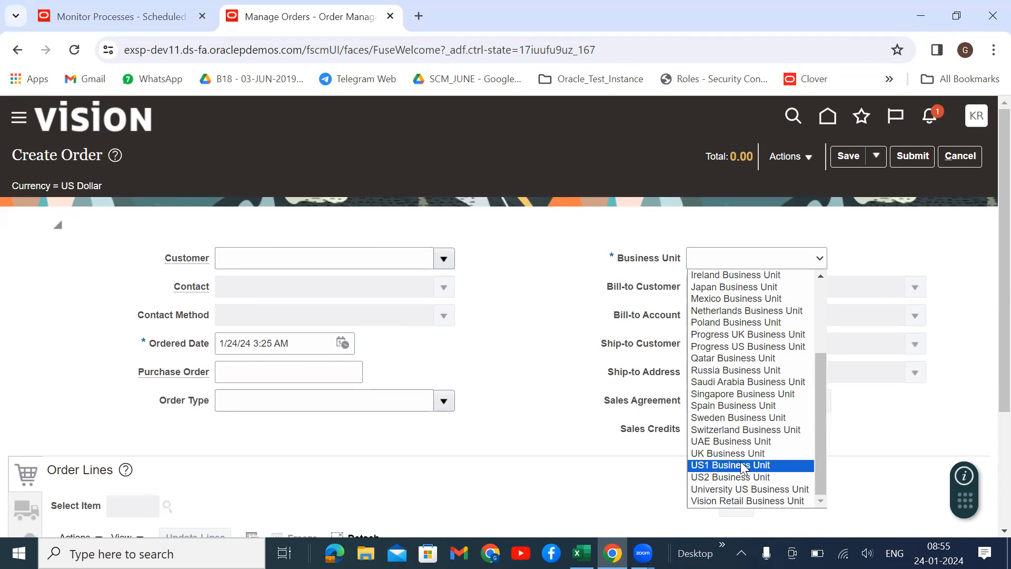
pyautogui.click(742, 467)
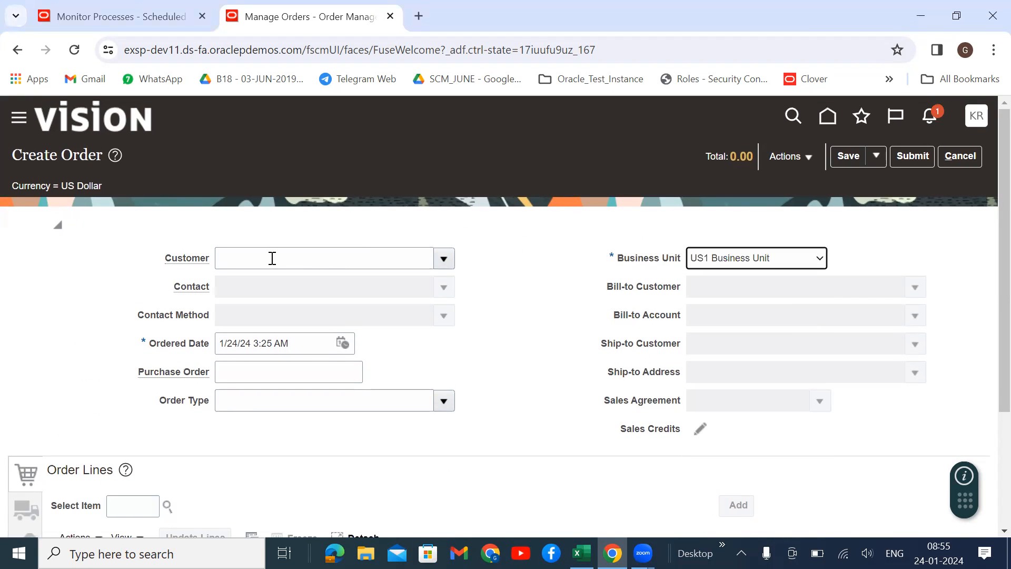
# Step: Set the order's customer to Computer Service and Rentals by searching for "comp"
pyautogui.click(254, 258)
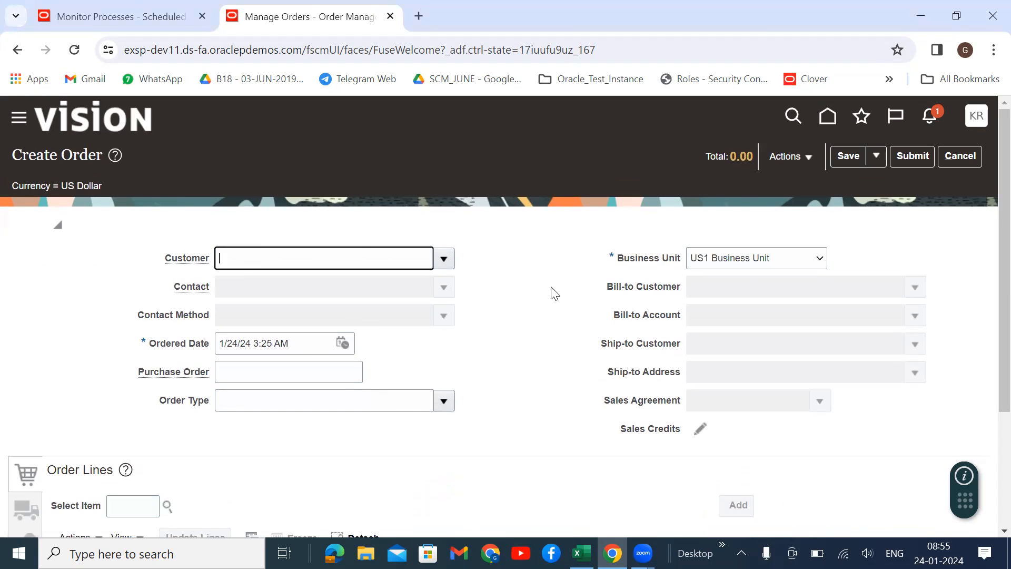
pyautogui.scroll(-3, 388, 184)
pyautogui.scroll(2, 304, 199)
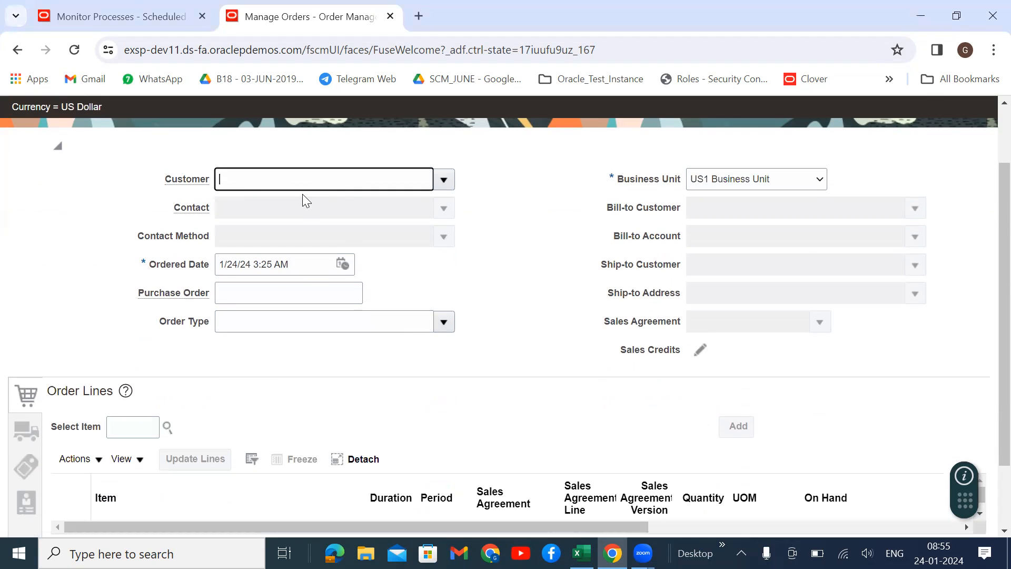
pyautogui.write('comp')
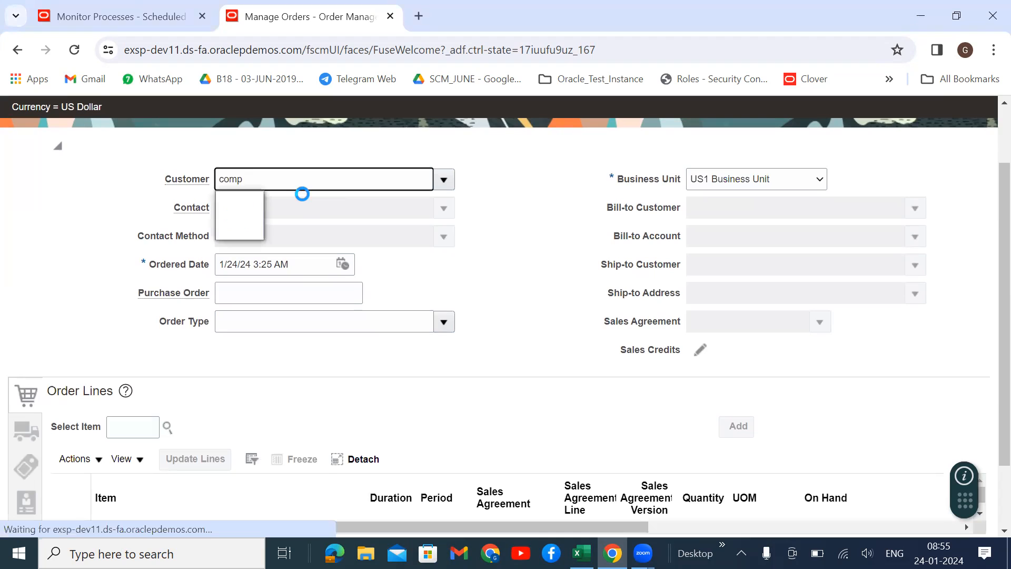
pyautogui.click(284, 206)
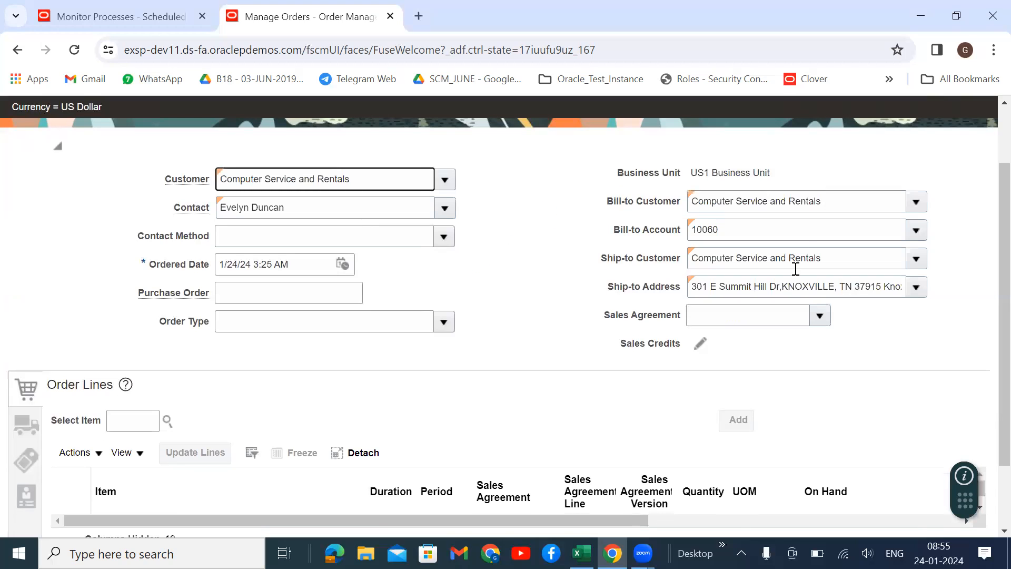
# Step: Refresh the Scheduled Processes search results on the other browser page, check the process statuses and return to the order
pyautogui.click(129, 421)
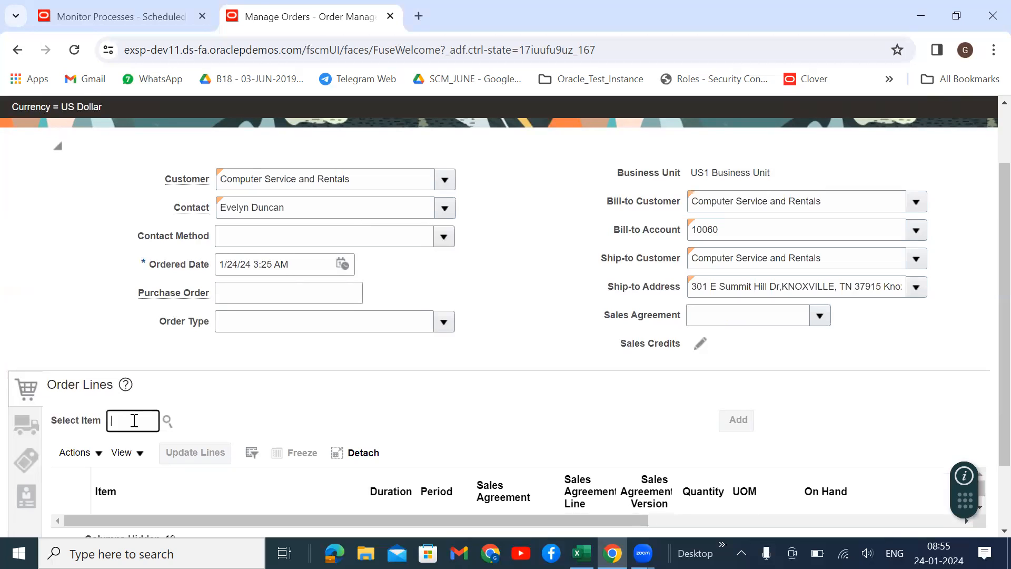
pyautogui.click(129, 13)
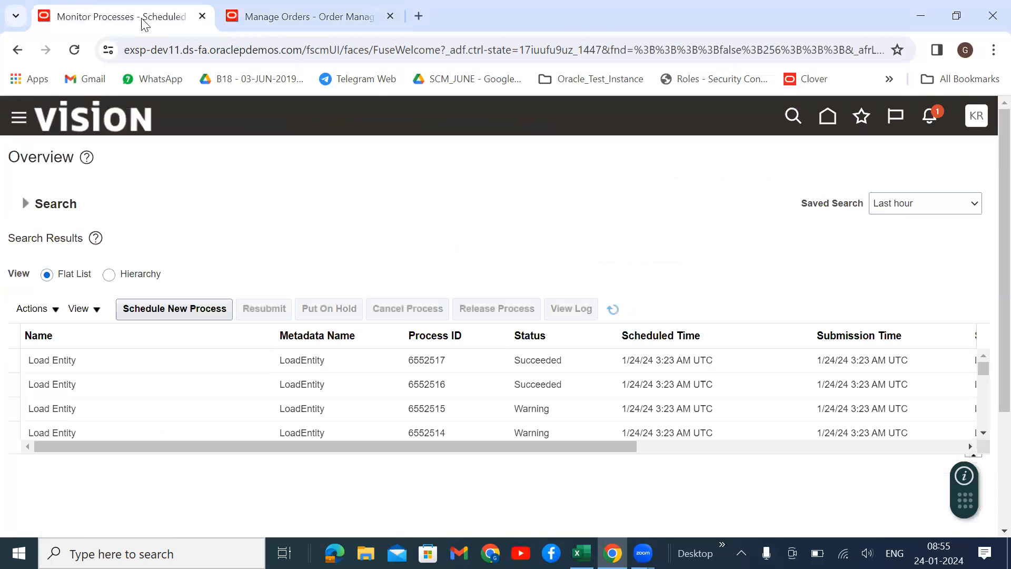
pyautogui.click(613, 313)
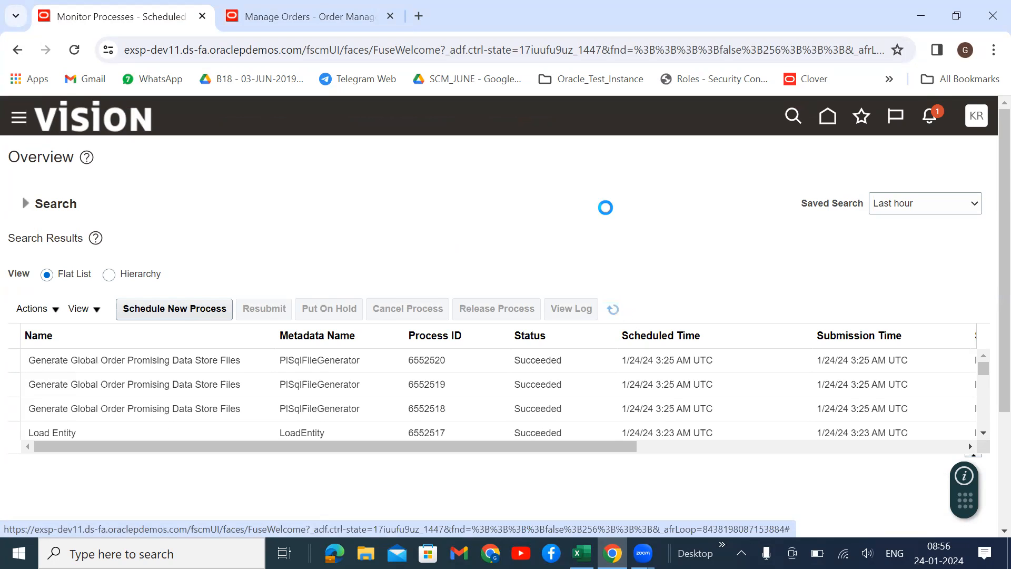
pyautogui.click(332, 16)
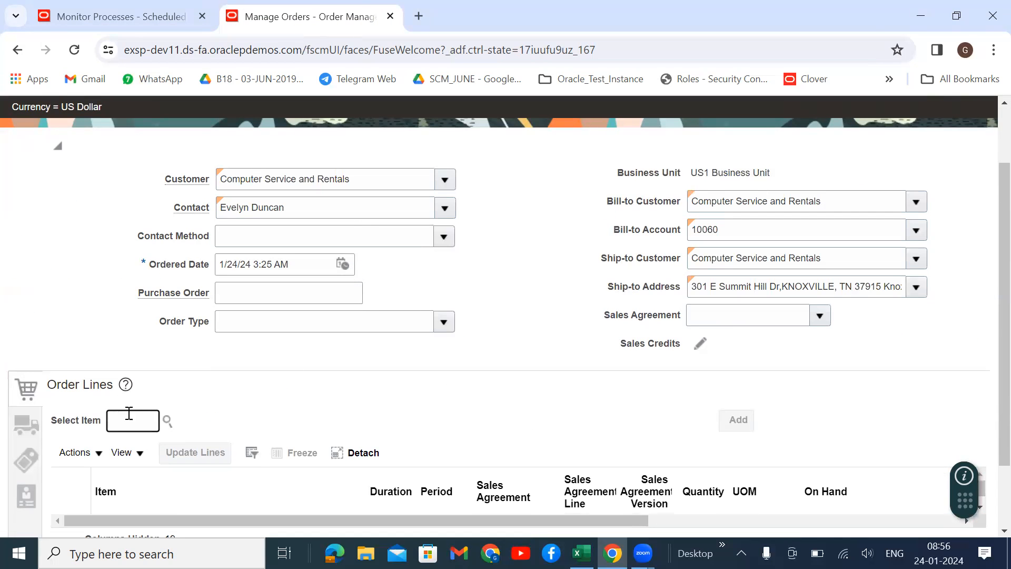
# Step: Search for "drop" in the order lines' item selection and pick Dropship Item
pyautogui.press('Tab')
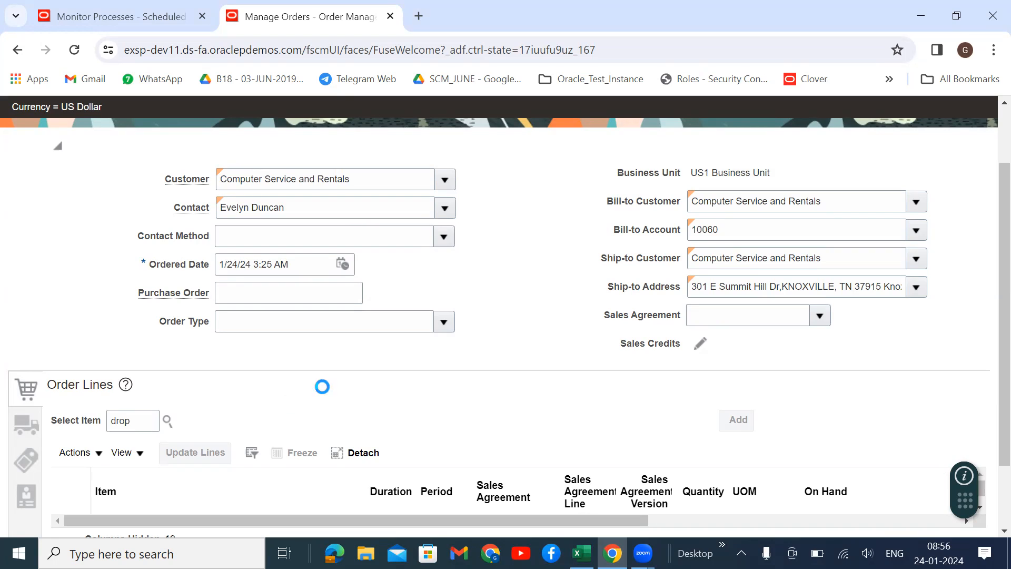
pyautogui.scroll(-1, 346, 379)
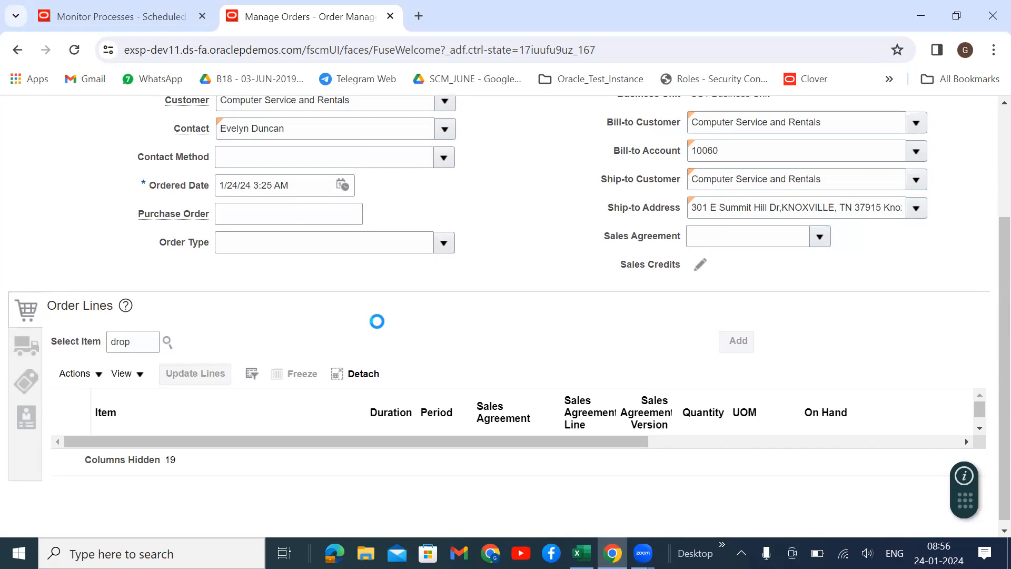
pyautogui.click(141, 345)
pyautogui.click(167, 341)
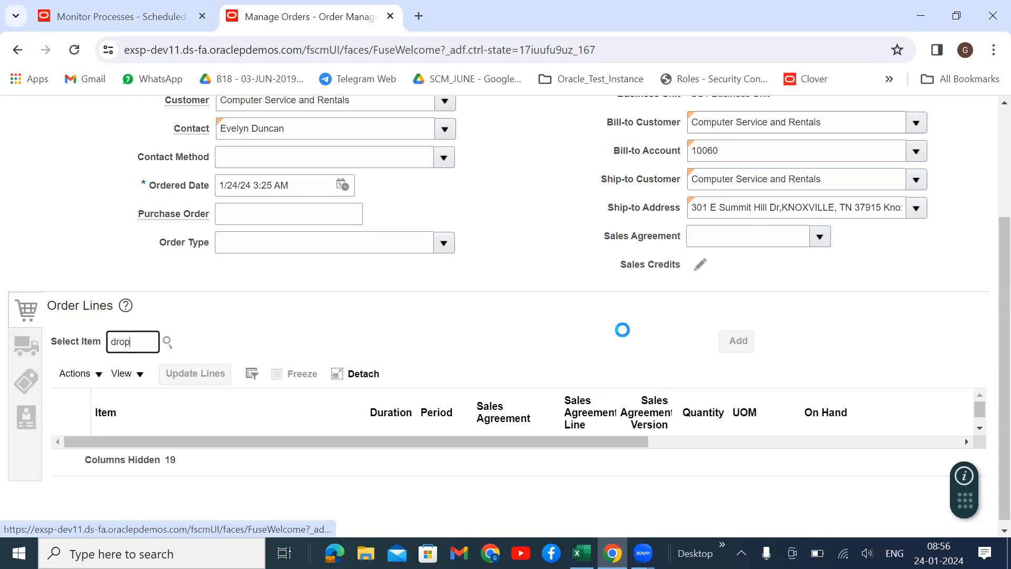
pyautogui.click(168, 342)
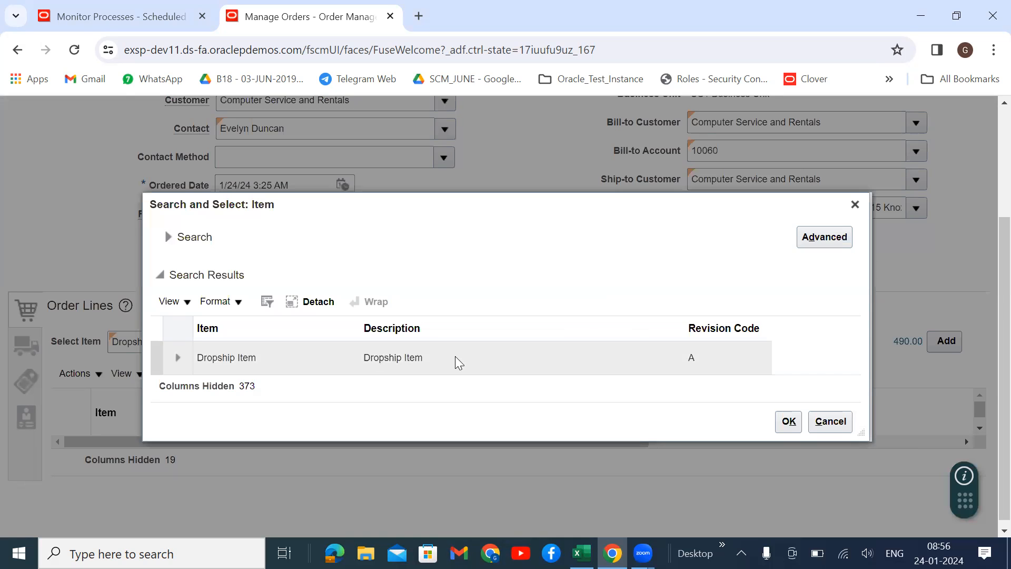
pyautogui.click(855, 205)
pyautogui.moveTo(591, 341); pyautogui.dragTo(554, 348)
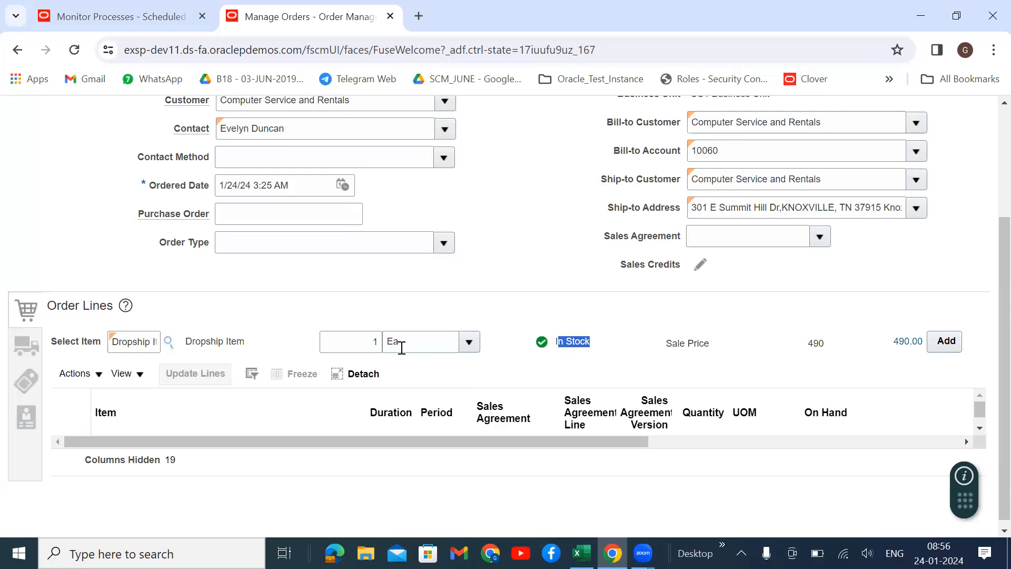
# Step: Set the quantity to 10 and add Dropship Item to the order lines
pyautogui.click(378, 341)
pyautogui.press('BackSpace')
pyautogui.write('10')
pyautogui.click(616, 310)
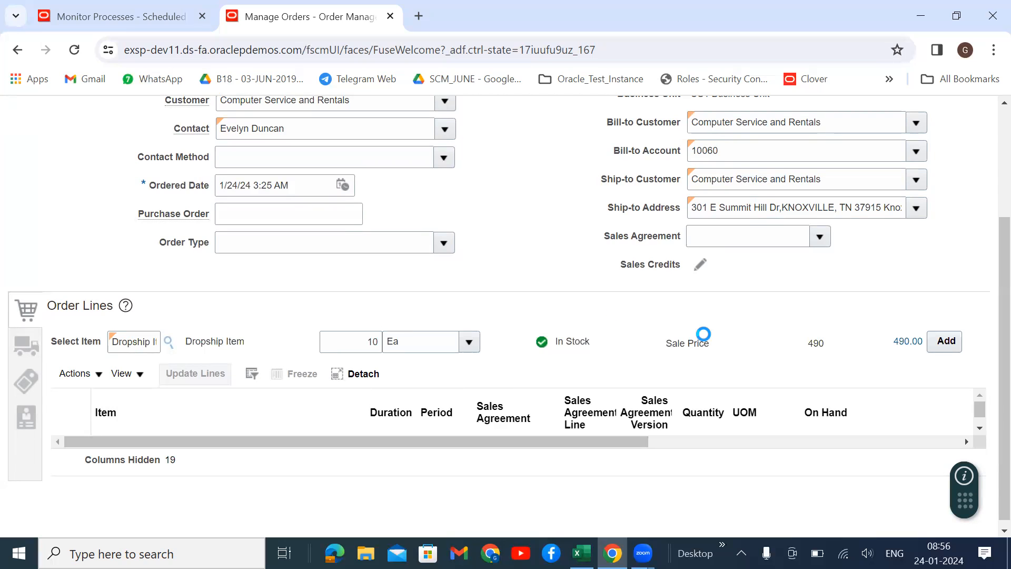
pyautogui.click(940, 343)
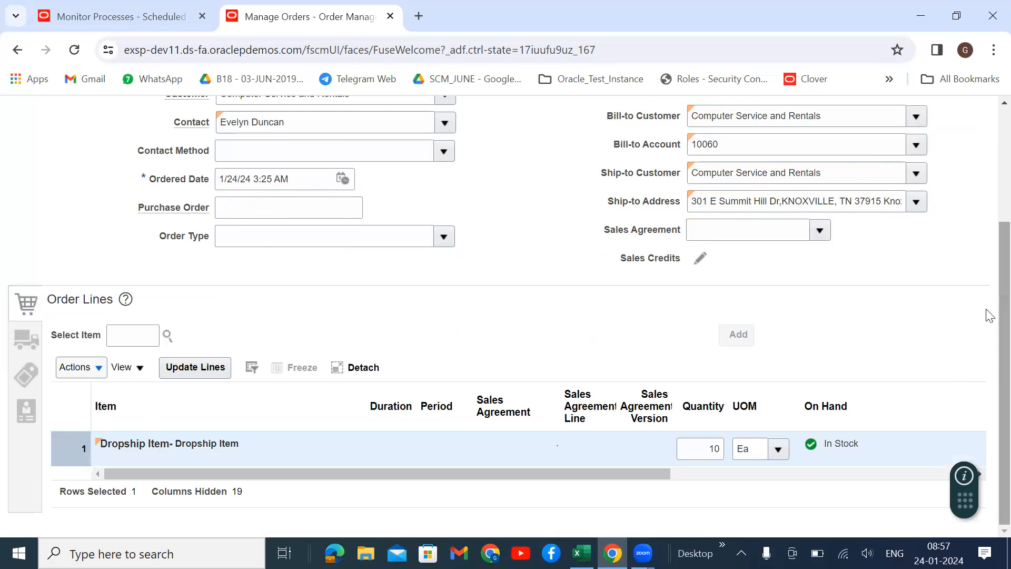
# Step: Submit the sales order and copy its order number from the confirmation message before closing it
pyautogui.scroll(3, 986, 316)
pyautogui.click(912, 164)
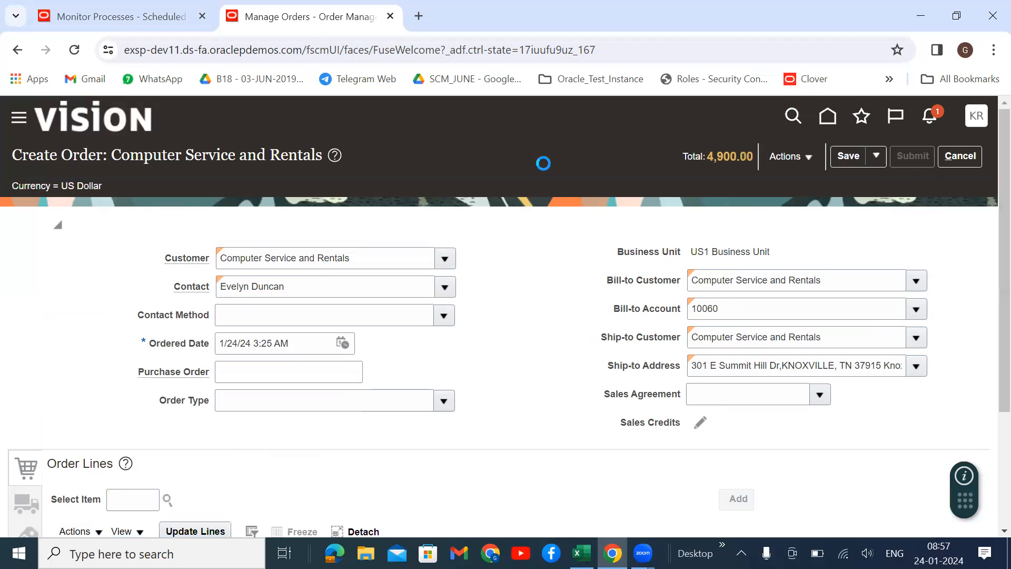
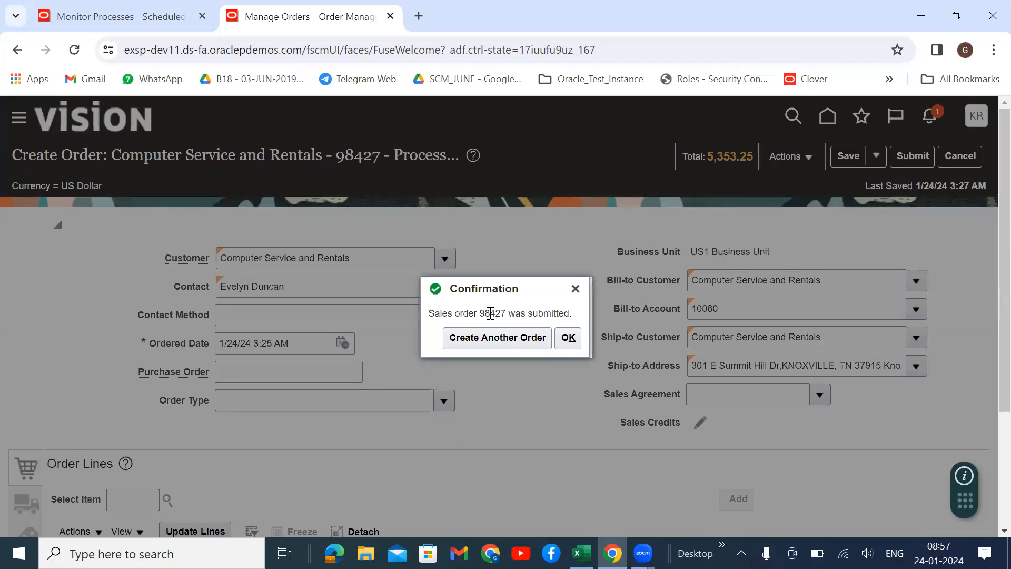
pyautogui.doubleClick(490, 312)
pyautogui.rightClick(492, 313)
pyautogui.click(513, 332)
pyautogui.click(578, 339)
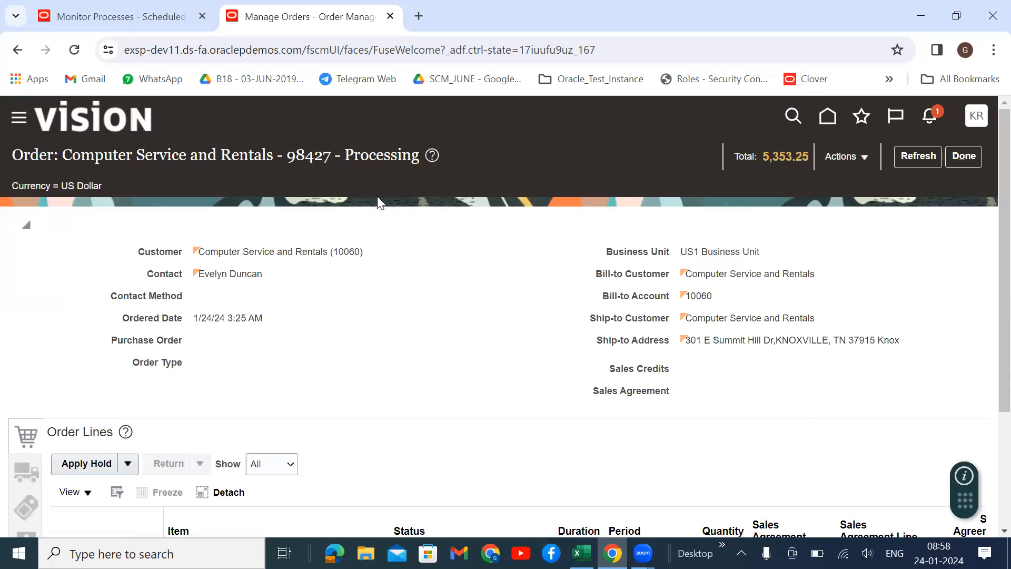
# Step: Switch the submitted order to the fulfillment view, and take the Scheduled Processes page back to the home page meanwhile
pyautogui.click(866, 157)
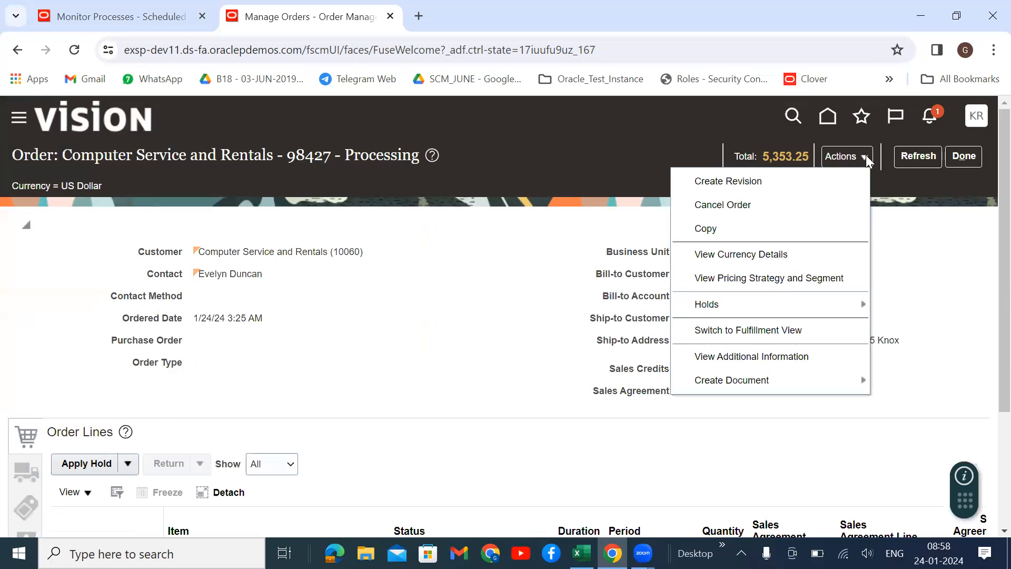
pyautogui.click(774, 330)
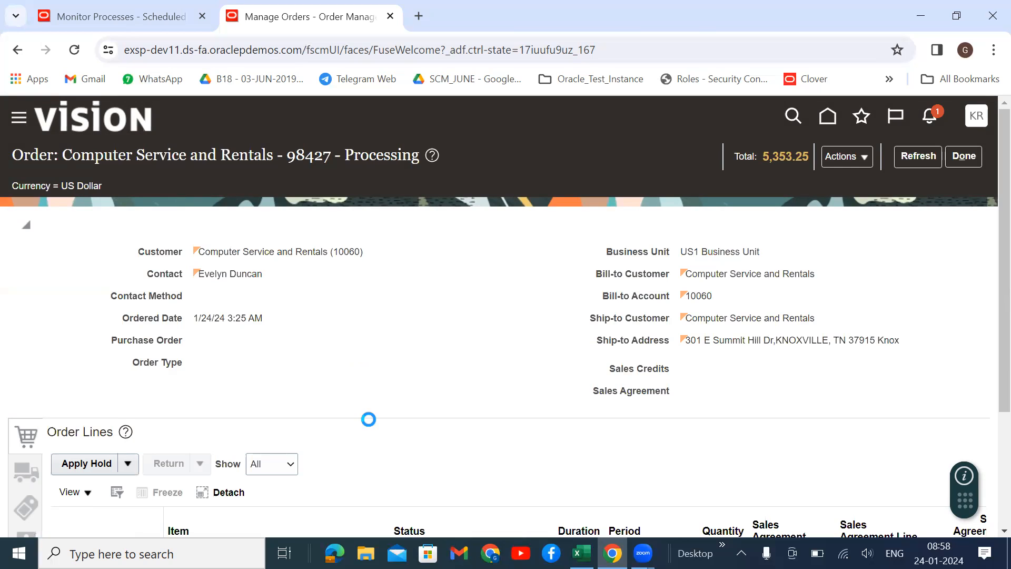
pyautogui.click(130, 15)
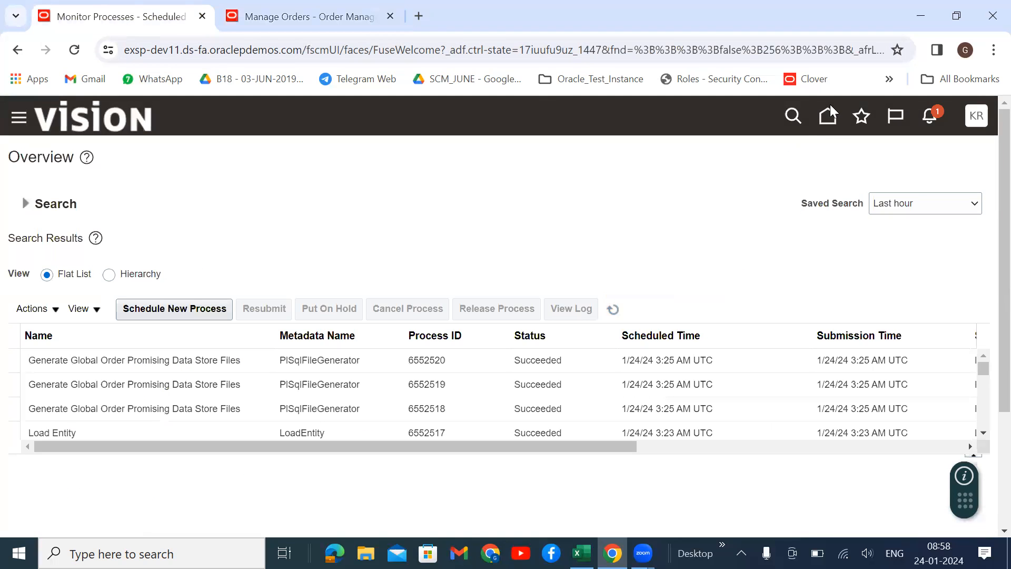
pyautogui.click(294, 15)
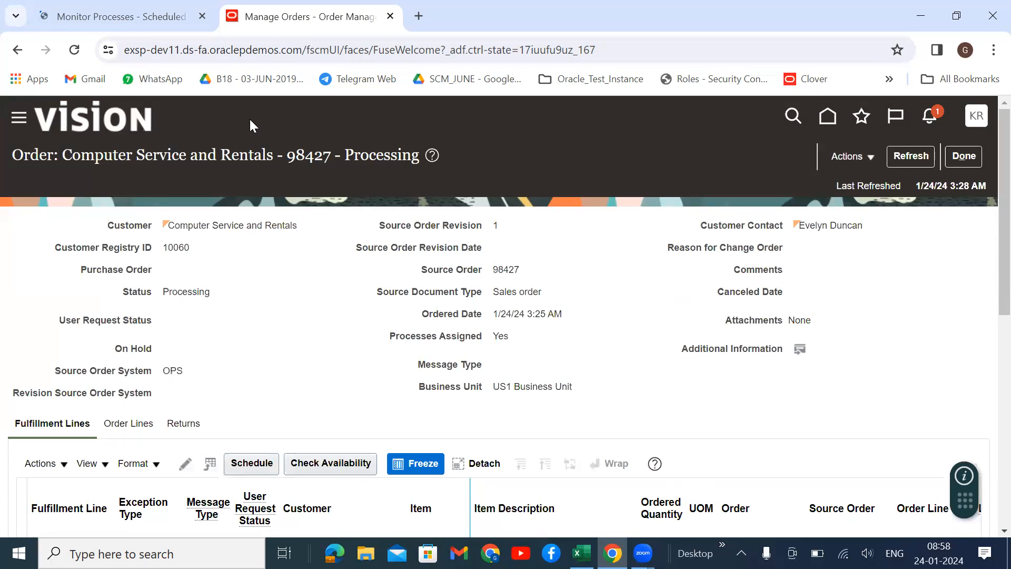
# Step: Review the supply details of fulfillment line 1-1 and open its orchestration process
pyautogui.scroll(-8, 247, 436)
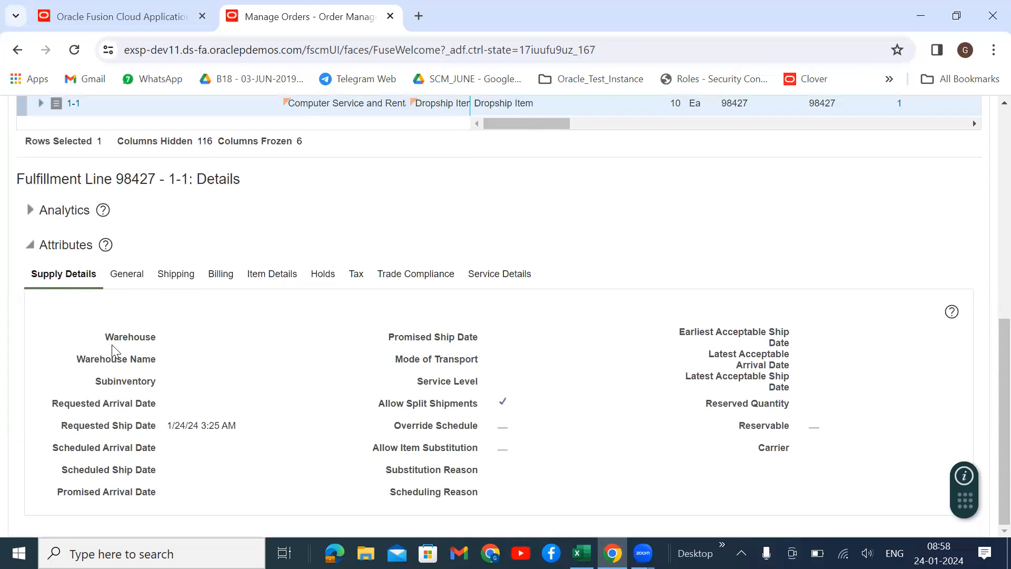
pyautogui.scroll(5, 335, 291)
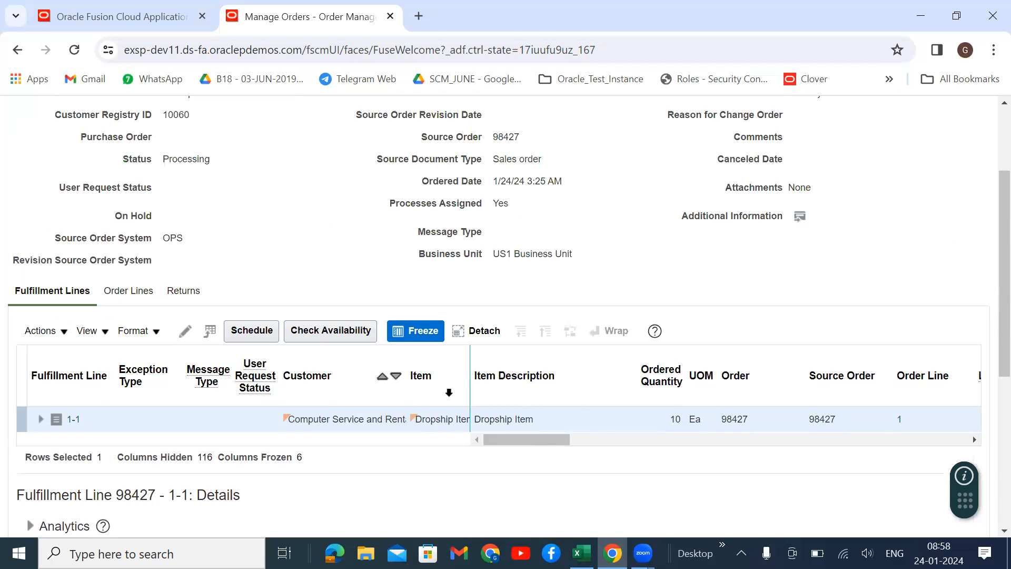
pyautogui.moveTo(561, 441); pyautogui.dragTo(630, 440)
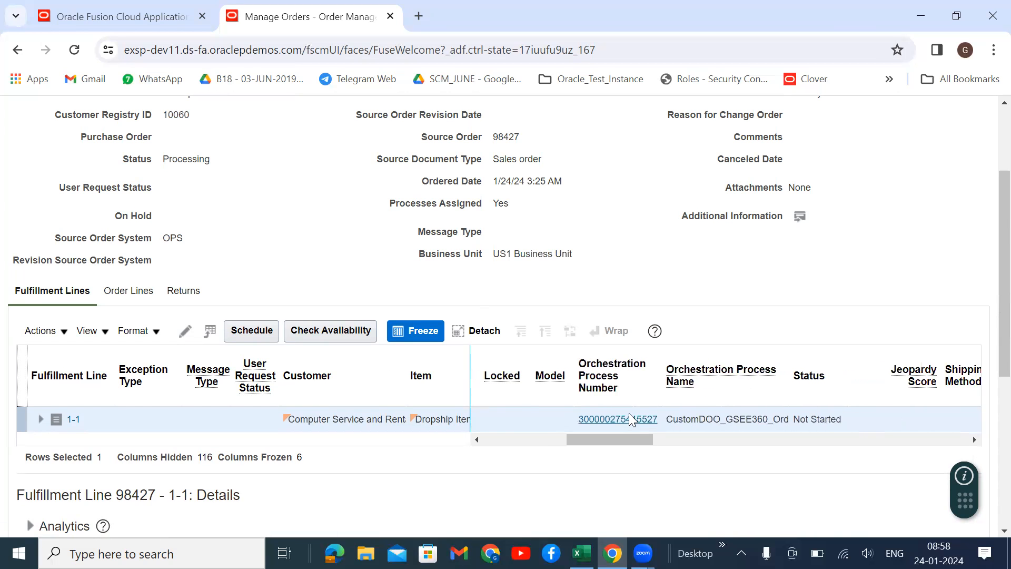
pyautogui.click(629, 419)
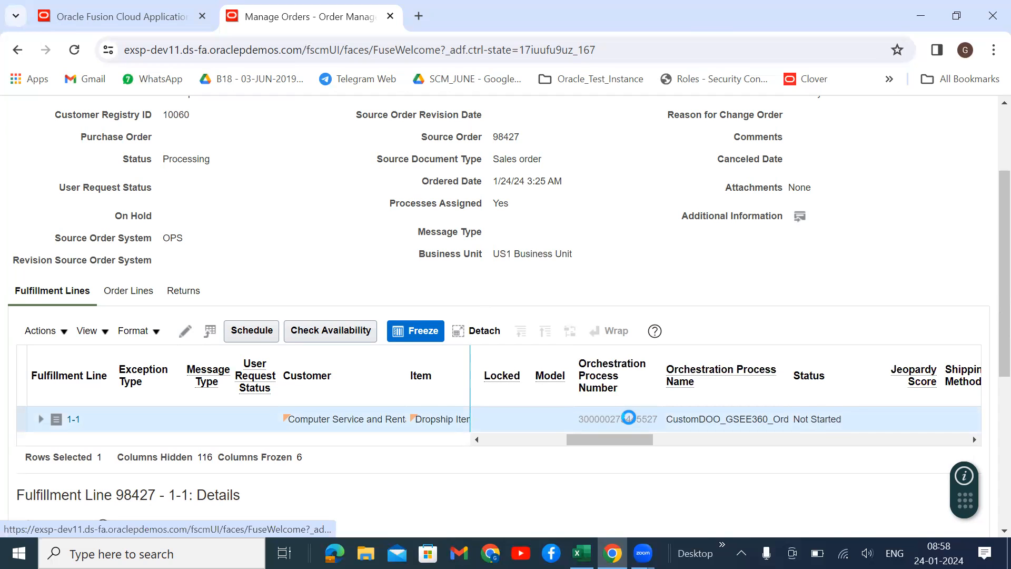
# Step: Browse the home page categories on the other browser page, and examine the task statuses in the order's orchestration plan
pyautogui.click(88, 16)
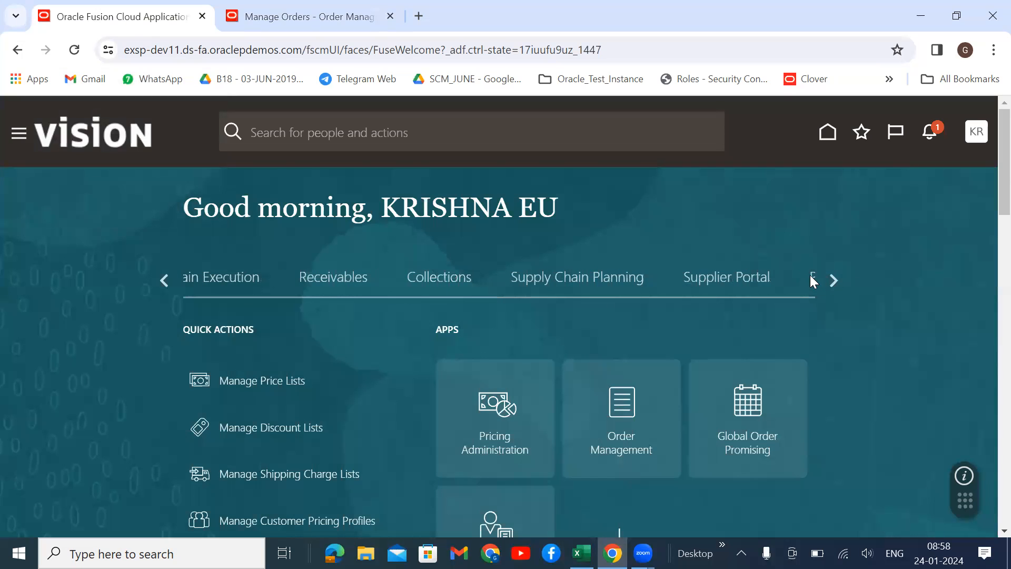
pyautogui.click(303, 17)
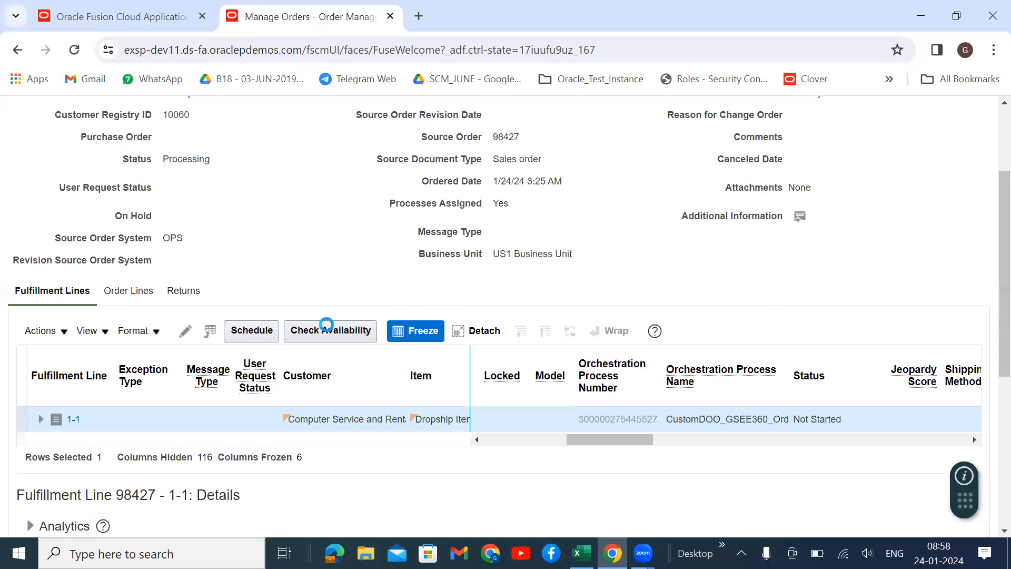
pyautogui.scroll(-6, 634, 322)
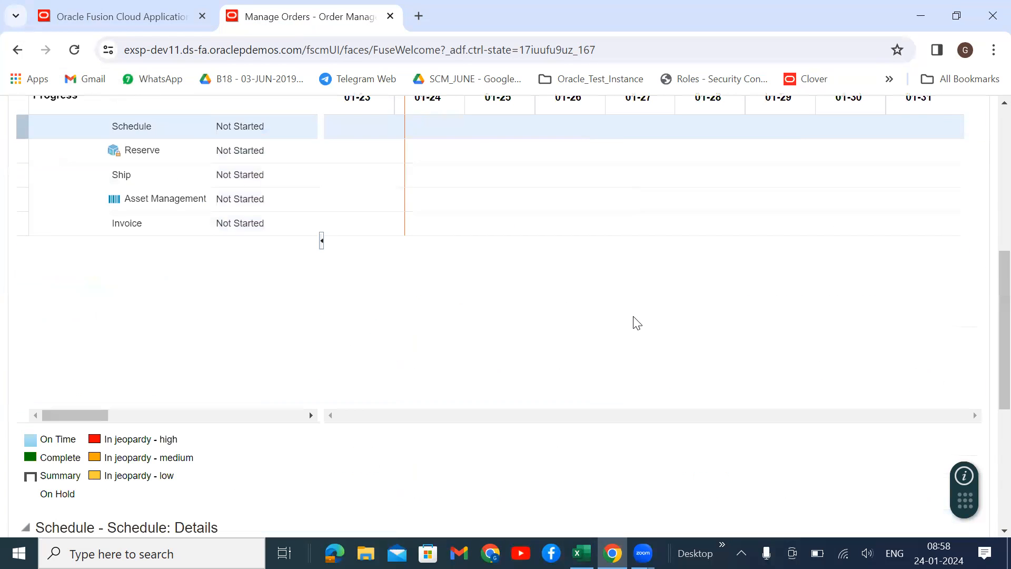
pyautogui.scroll(3, 473, 368)
pyautogui.scroll(5, 555, 379)
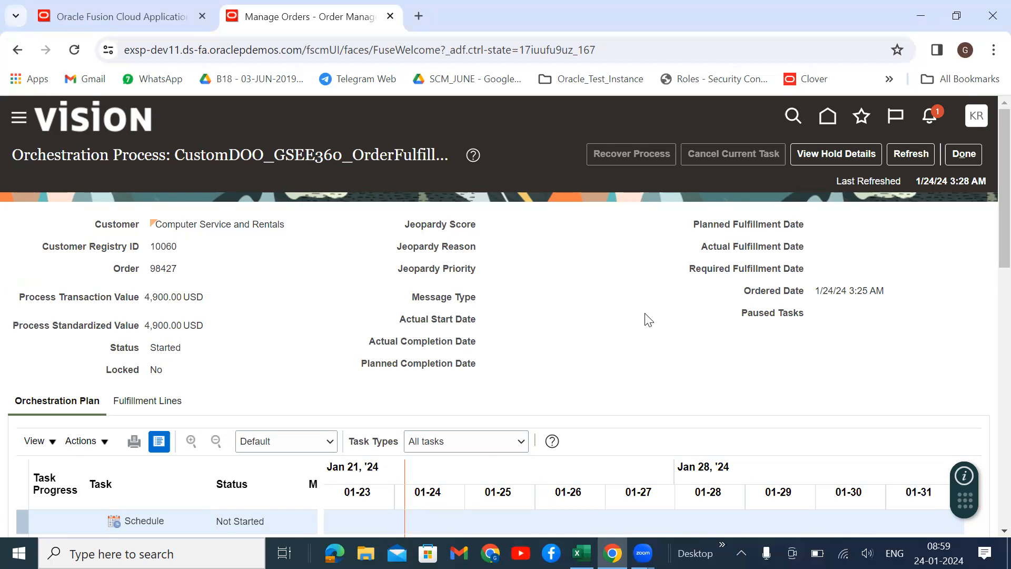
# Step: Refresh the orchestration process and check the Schedule task's status in the orchestration plan
pyautogui.scroll(-7, 648, 321)
pyautogui.scroll(7, 630, 327)
pyautogui.click(922, 155)
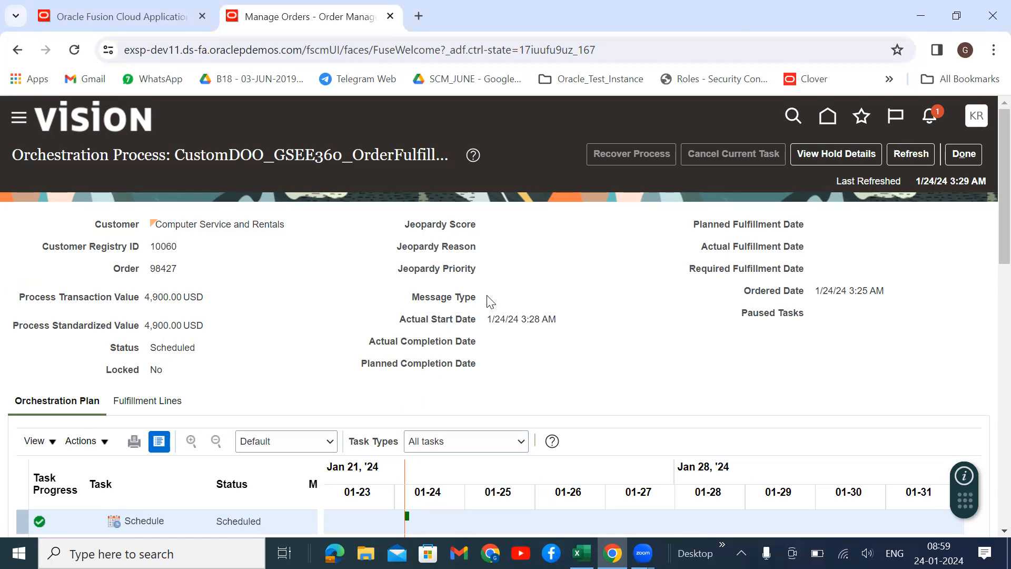
pyautogui.scroll(-6, 349, 300)
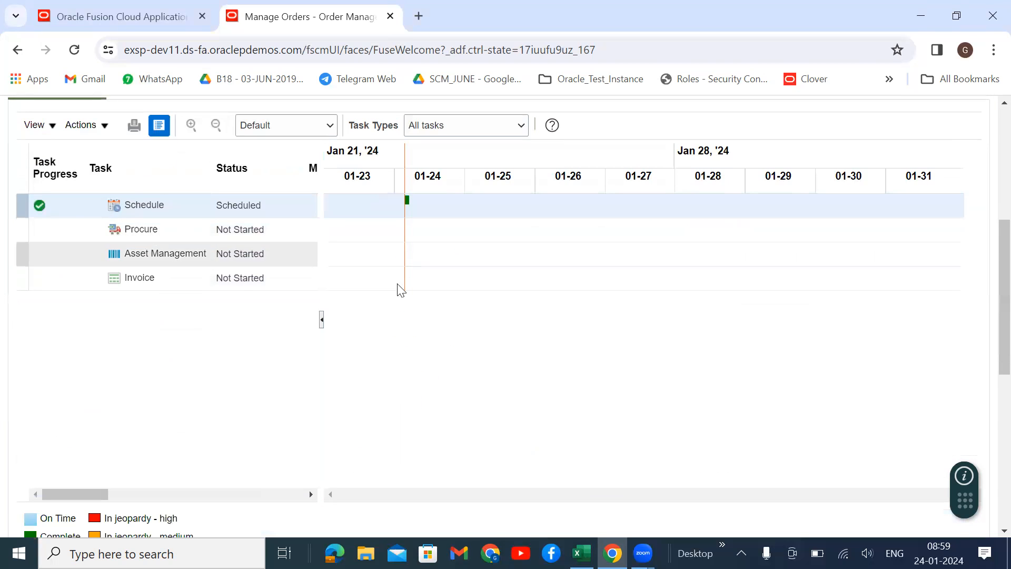
pyautogui.scroll(6, 399, 288)
# Step: Refresh the orchestration process again and check the Procure task's status in the plan
pyautogui.click(900, 158)
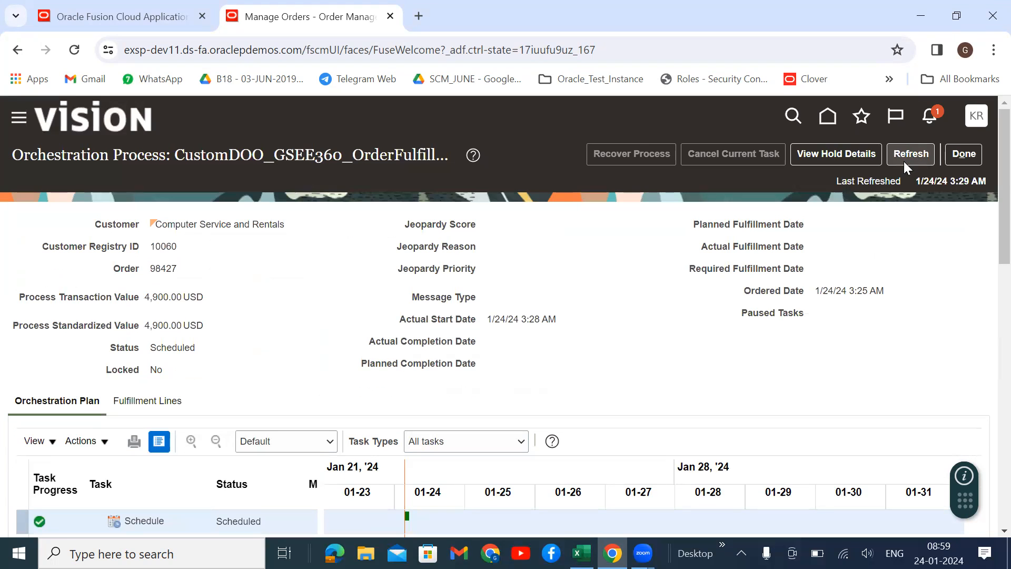
pyautogui.click(903, 162)
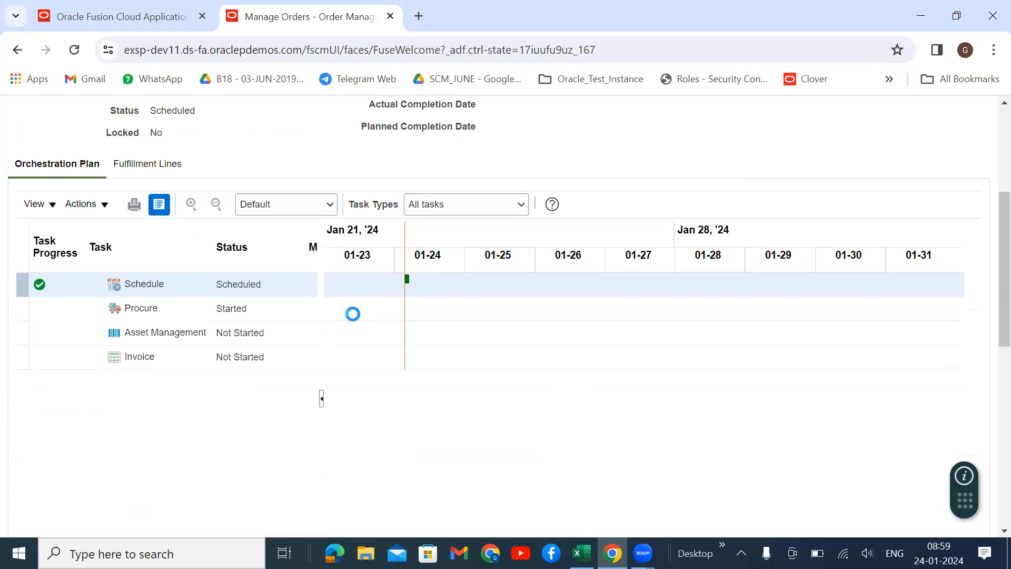
pyautogui.scroll(-5, 150, 318)
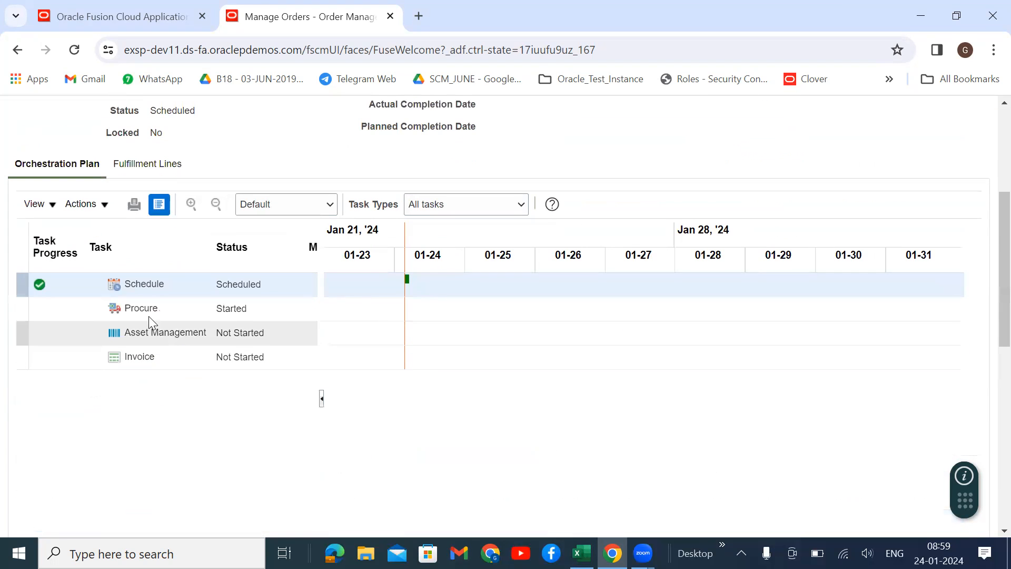
pyautogui.scroll(5, 208, 325)
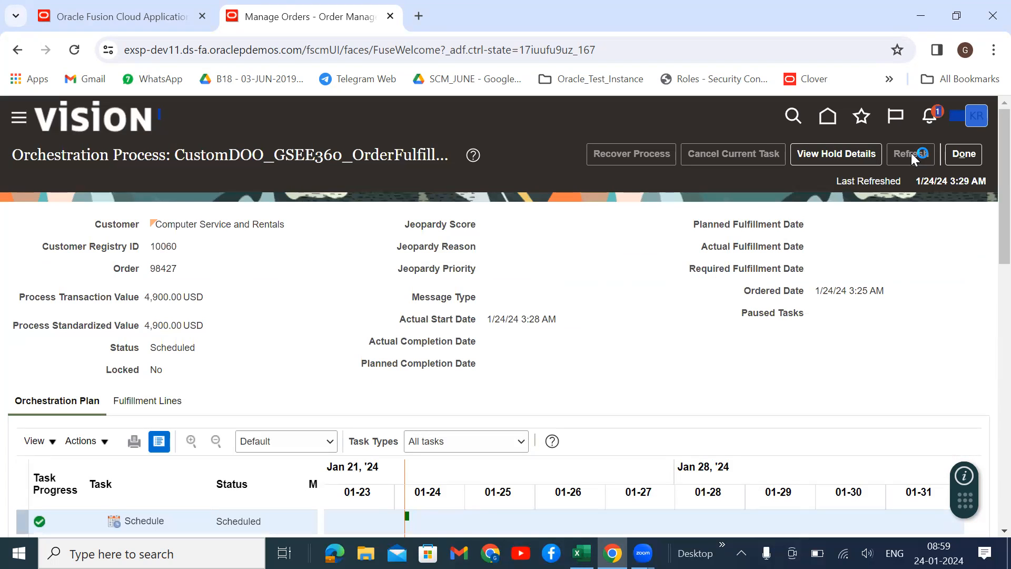
pyautogui.scroll(-6, 350, 301)
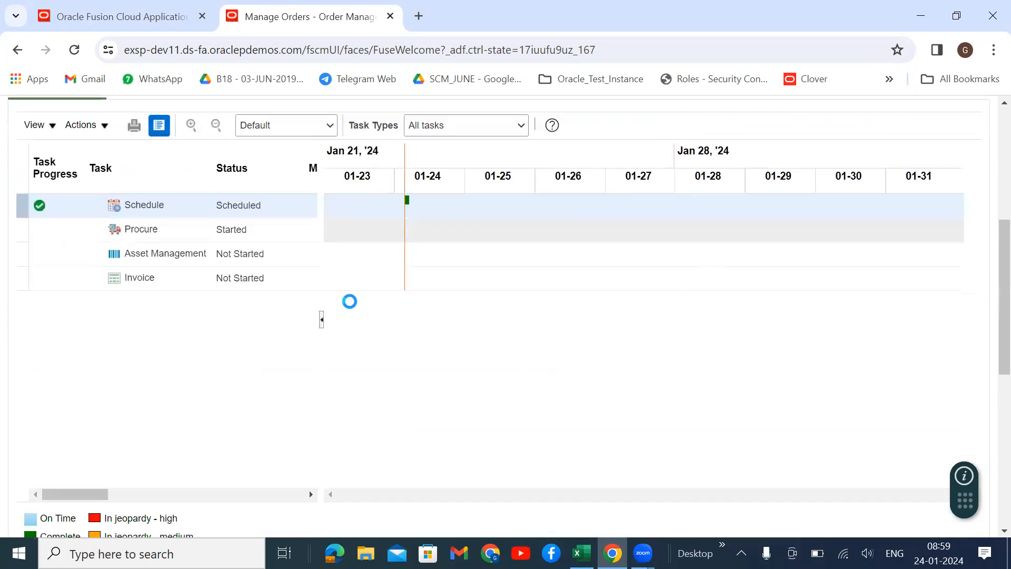
pyautogui.scroll(6, 537, 259)
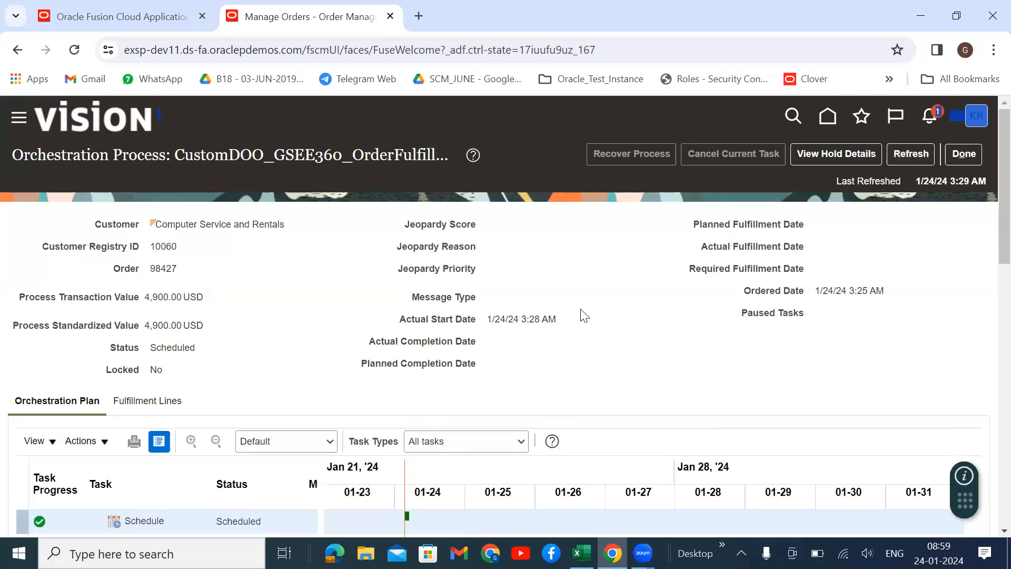
# Step: Examine the Procure, Asset Management and Invoice task statuses and the Schedule task's details below the plan
pyautogui.scroll(-6, 584, 316)
pyautogui.scroll(6, 449, 250)
pyautogui.scroll(-5, 377, 300)
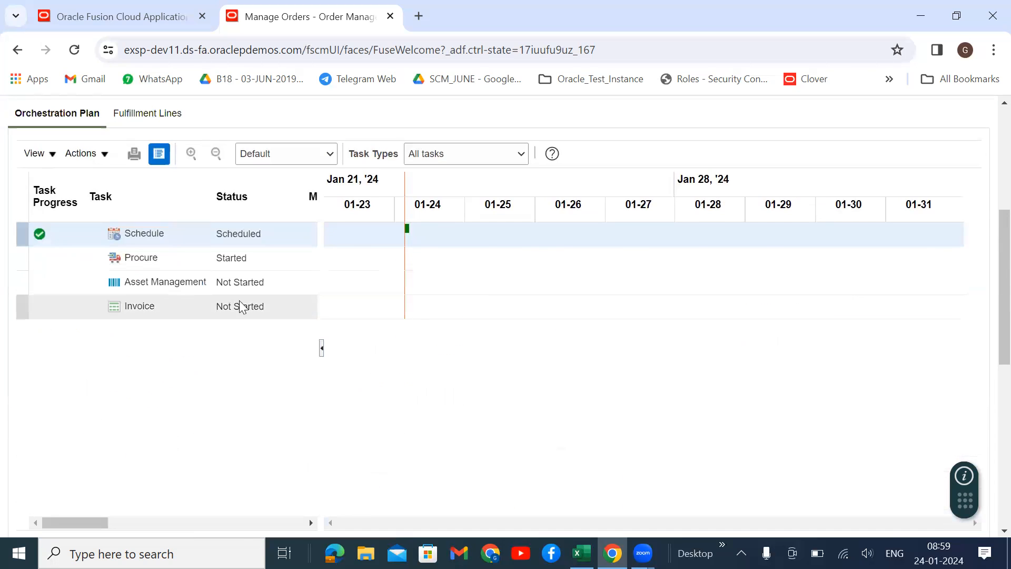
pyautogui.scroll(3, 226, 232)
pyautogui.scroll(-6, 253, 245)
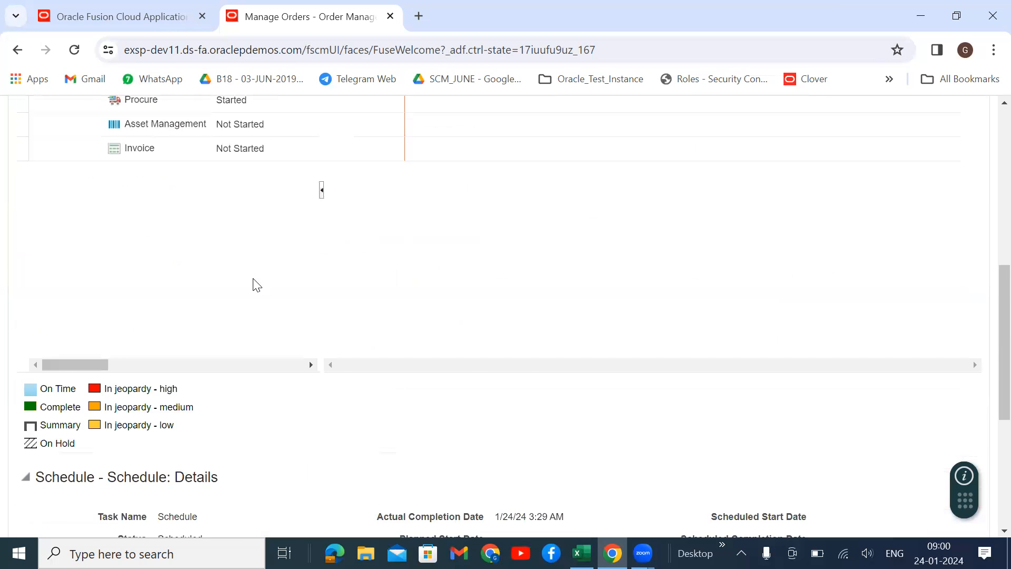
pyautogui.scroll(-5, 255, 285)
pyautogui.scroll(12, 317, 276)
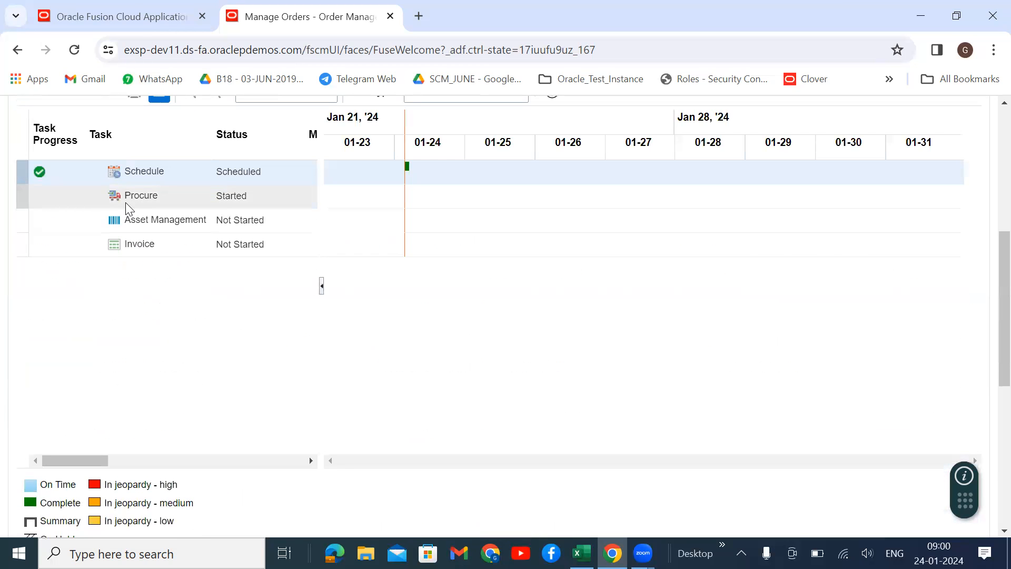
# Step: Show the process's fulfillment lines and review the supplier, requisition business unit and requisition organization in line 1-1's drop shipment details
pyautogui.click(158, 367)
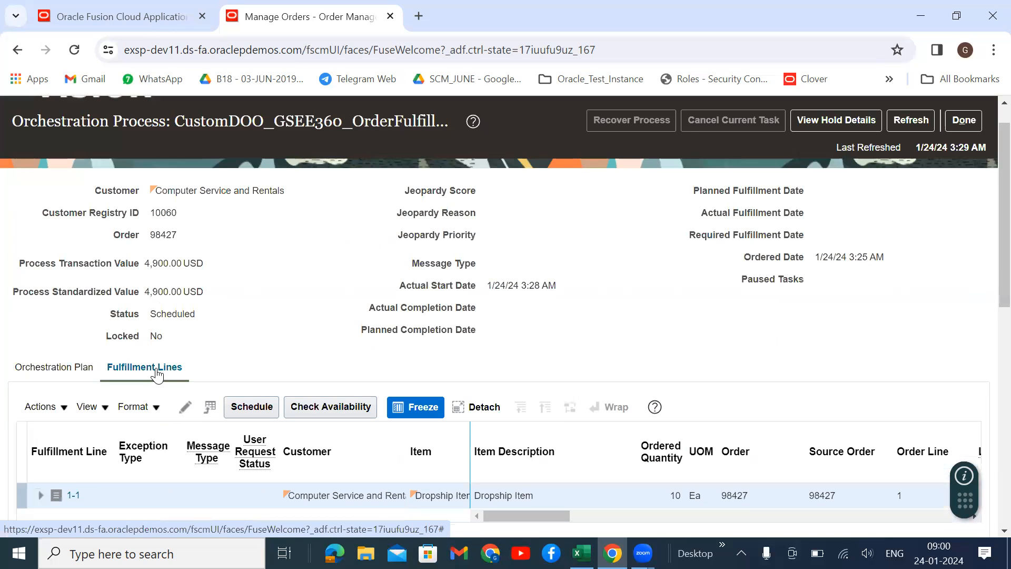
pyautogui.scroll(-6, 247, 345)
pyautogui.scroll(-2, 285, 342)
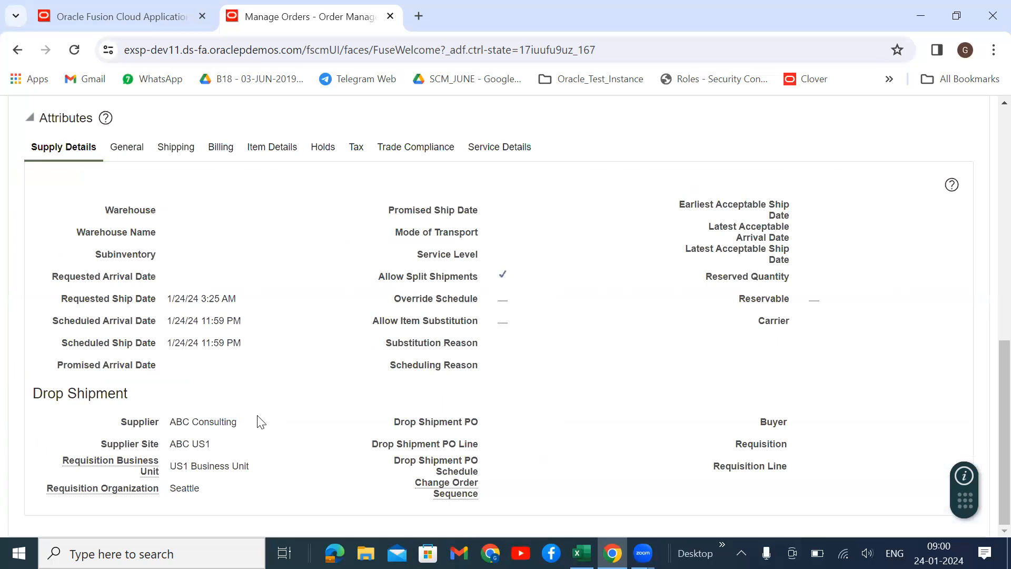
pyautogui.moveTo(141, 396); pyautogui.dragTo(36, 396)
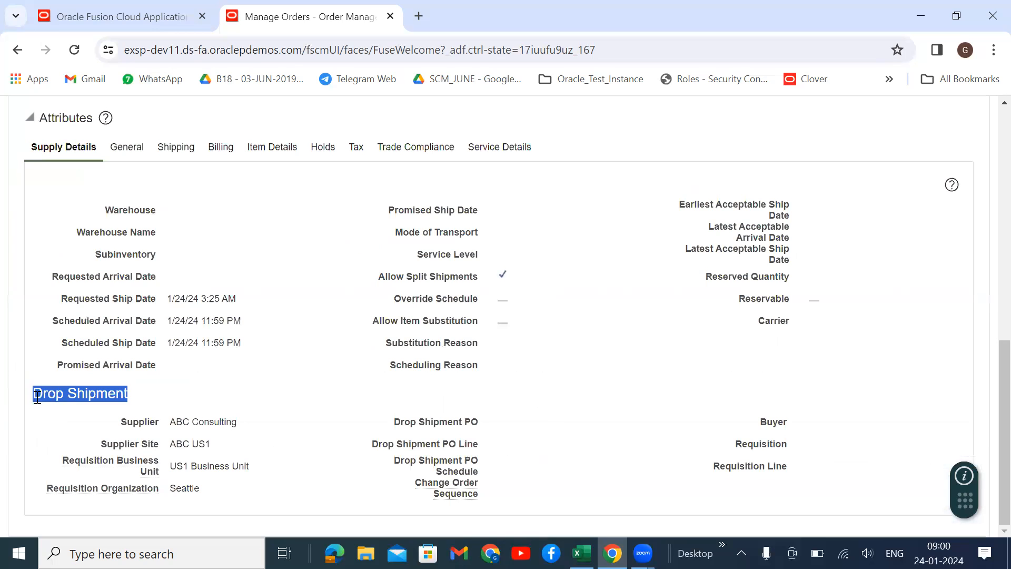
pyautogui.moveTo(245, 427); pyautogui.dragTo(164, 425)
pyautogui.click(229, 451)
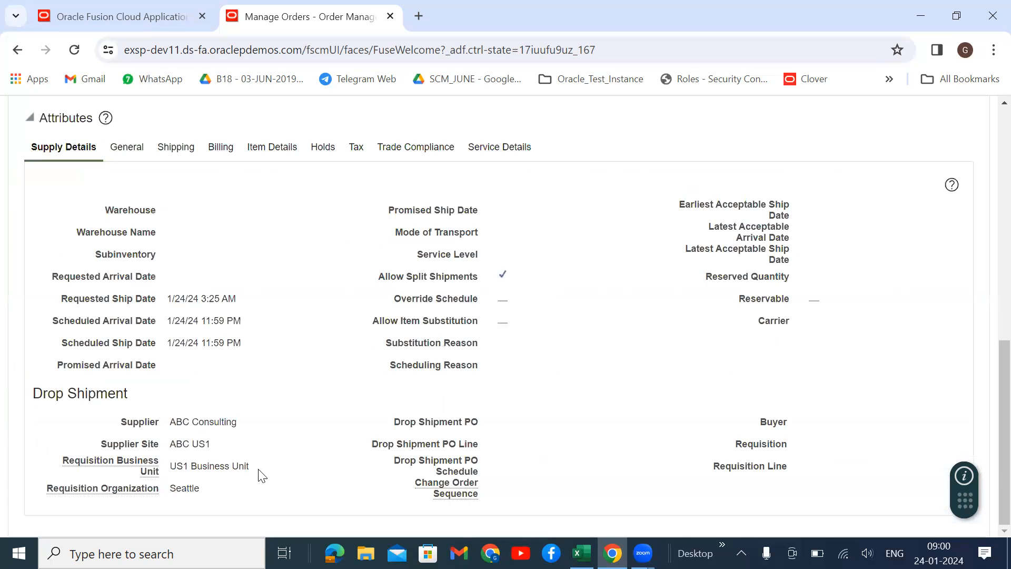
pyautogui.moveTo(253, 468); pyautogui.dragTo(168, 476)
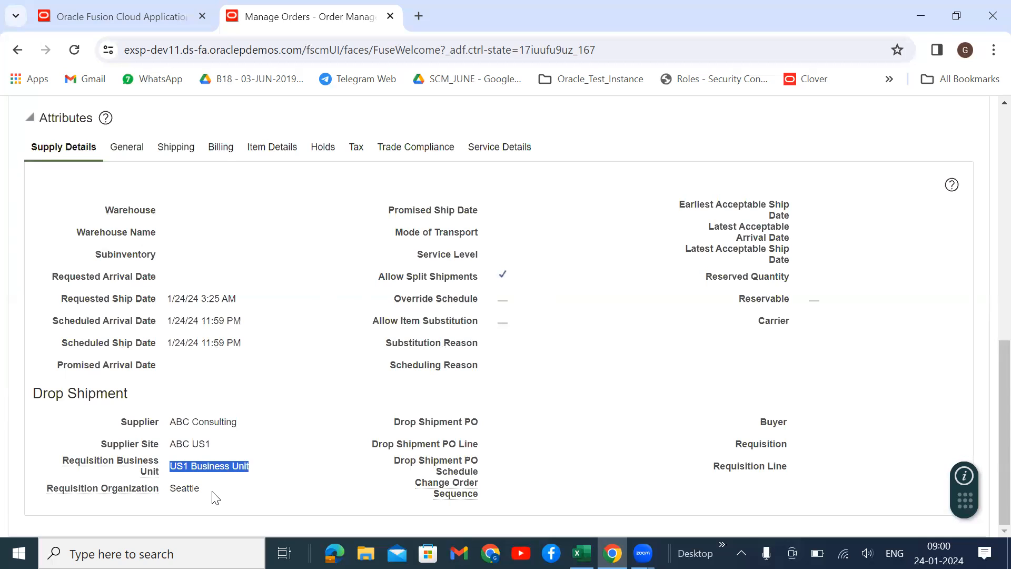
pyautogui.doubleClick(185, 486)
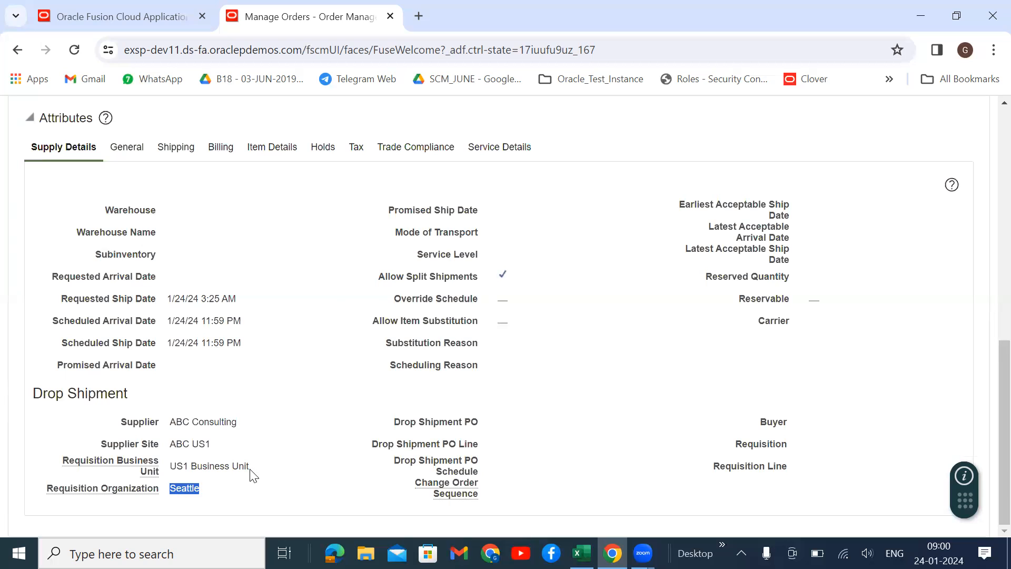
pyautogui.moveTo(249, 466); pyautogui.dragTo(170, 465)
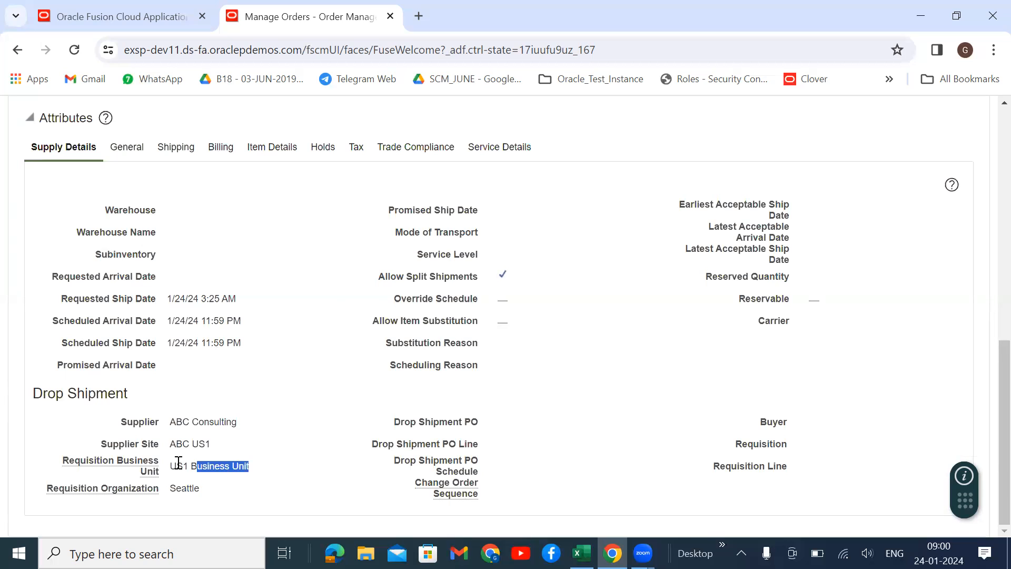
pyautogui.click(282, 473)
# Step: Examine the fulfillment line 1-1 row and recheck the supplier and supplier site in its supply details
pyautogui.scroll(10, 284, 473)
pyautogui.scroll(-7, 480, 342)
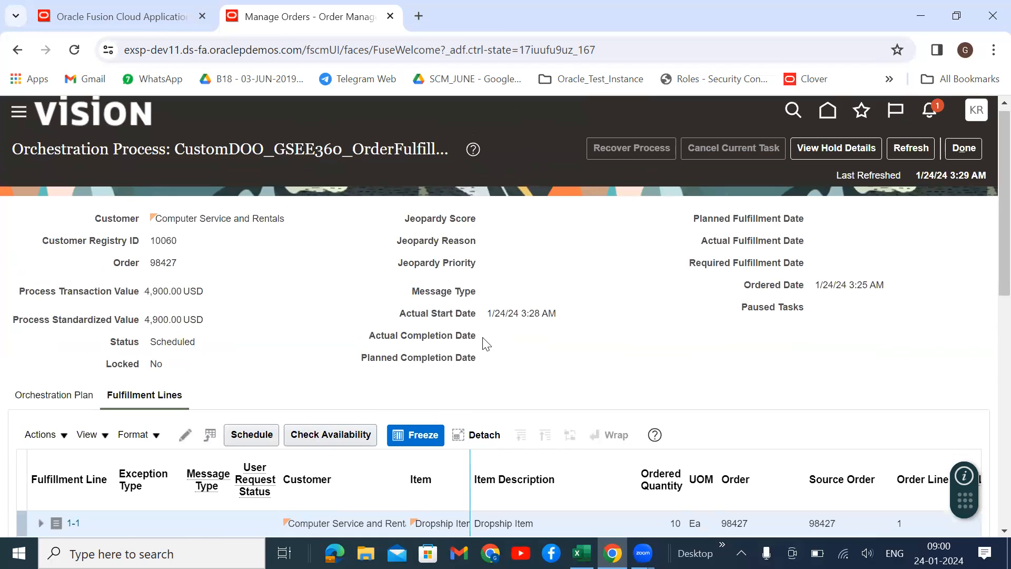
pyautogui.scroll(4, 492, 348)
pyautogui.scroll(-3, 488, 343)
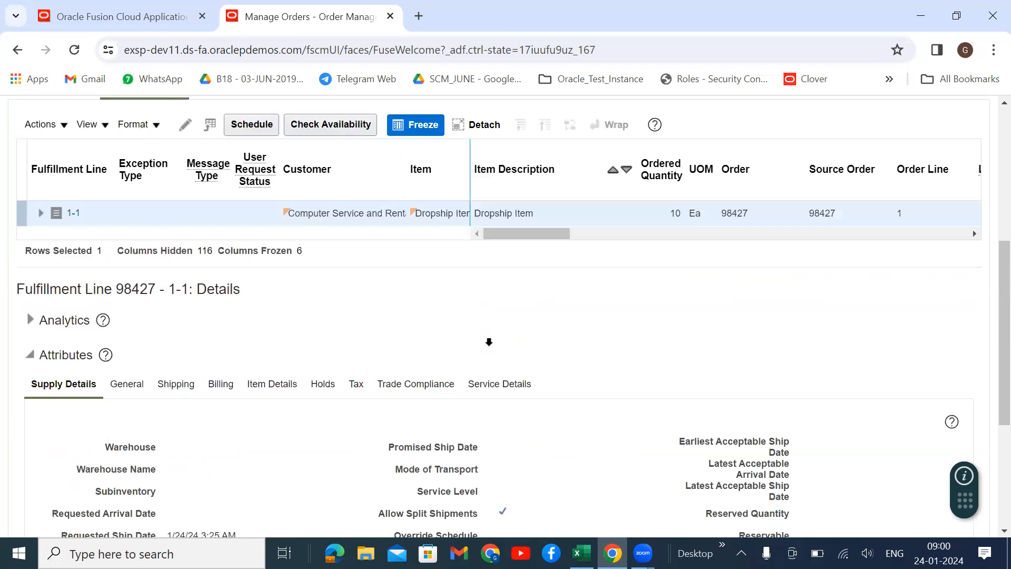
pyautogui.scroll(-4, 492, 345)
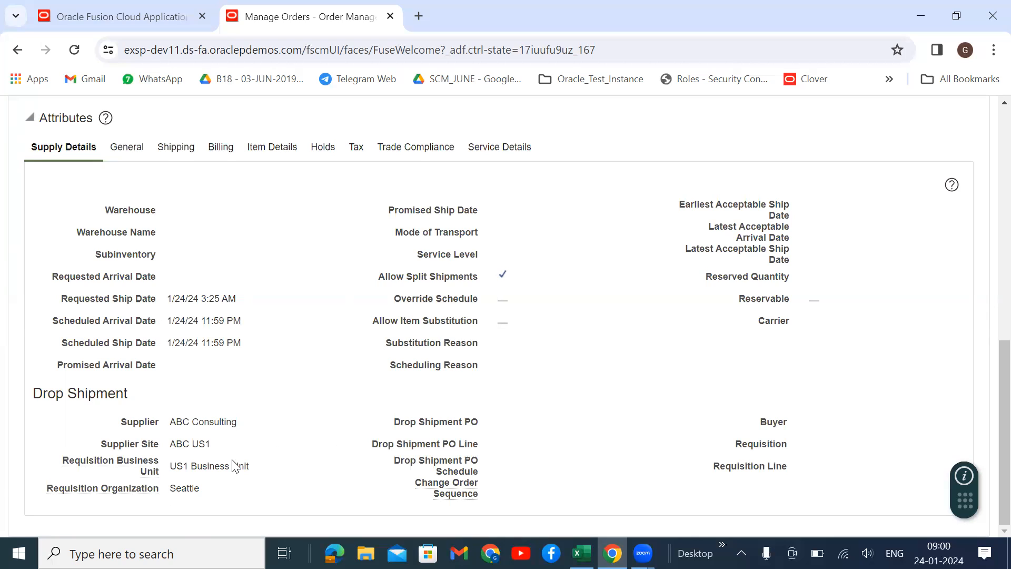
pyautogui.moveTo(170, 421); pyautogui.dragTo(172, 448)
pyautogui.click(219, 450)
pyautogui.scroll(10, 293, 368)
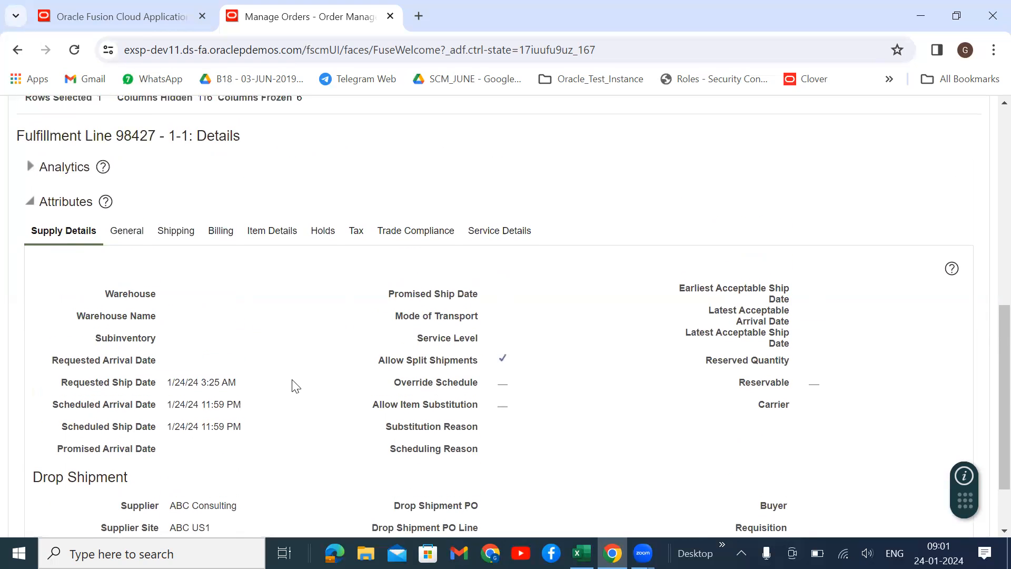
pyautogui.scroll(-10, 522, 467)
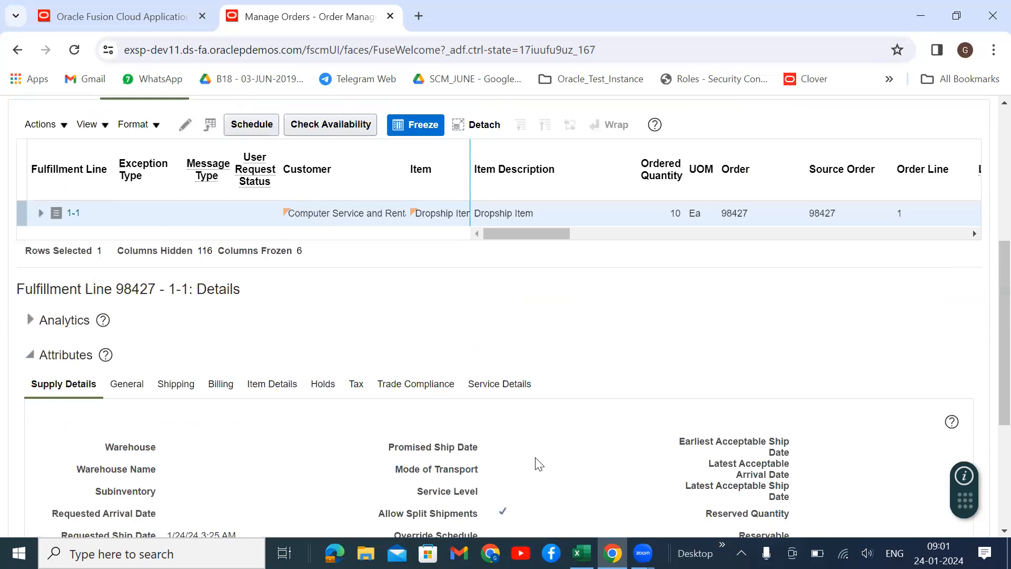
pyautogui.scroll(5, 326, 463)
pyautogui.scroll(6, 495, 435)
pyautogui.scroll(-3, 525, 462)
pyautogui.moveTo(513, 389); pyautogui.dragTo(447, 409)
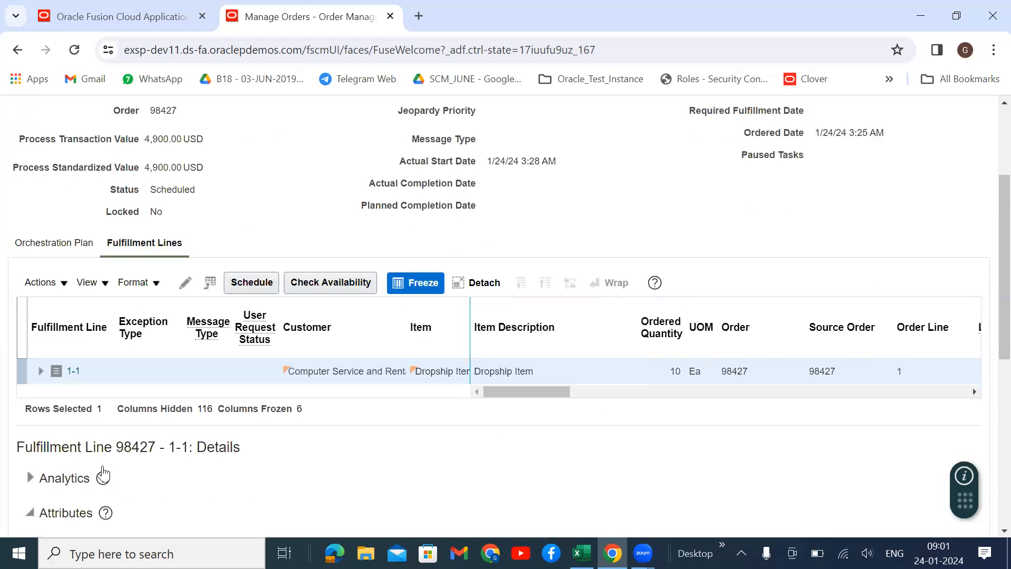
pyautogui.scroll(-8, 282, 429)
pyautogui.scroll(10, 284, 439)
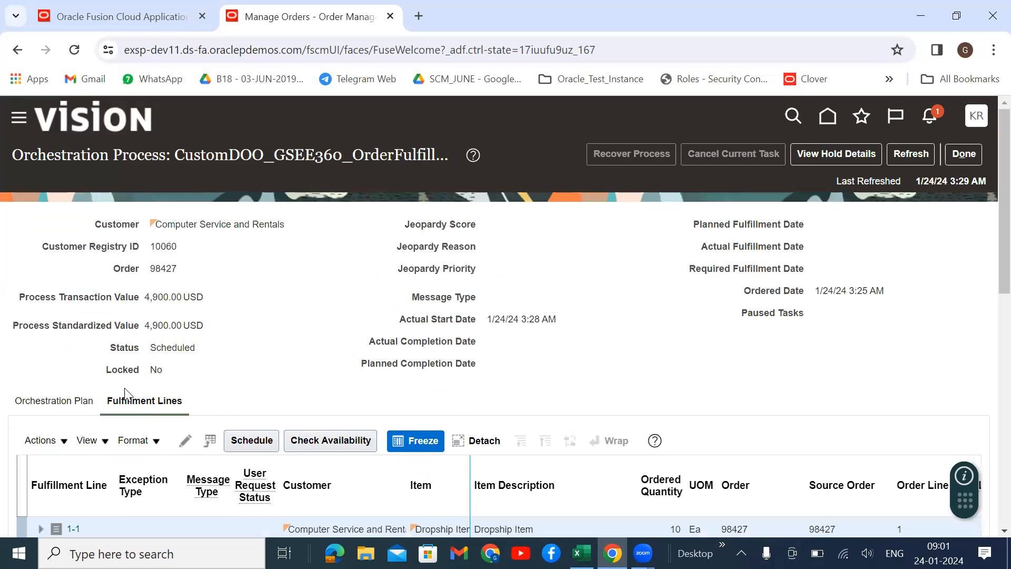
# Step: Return to the orchestration plan, refresh the process and check the Procure task's status
pyautogui.click(49, 403)
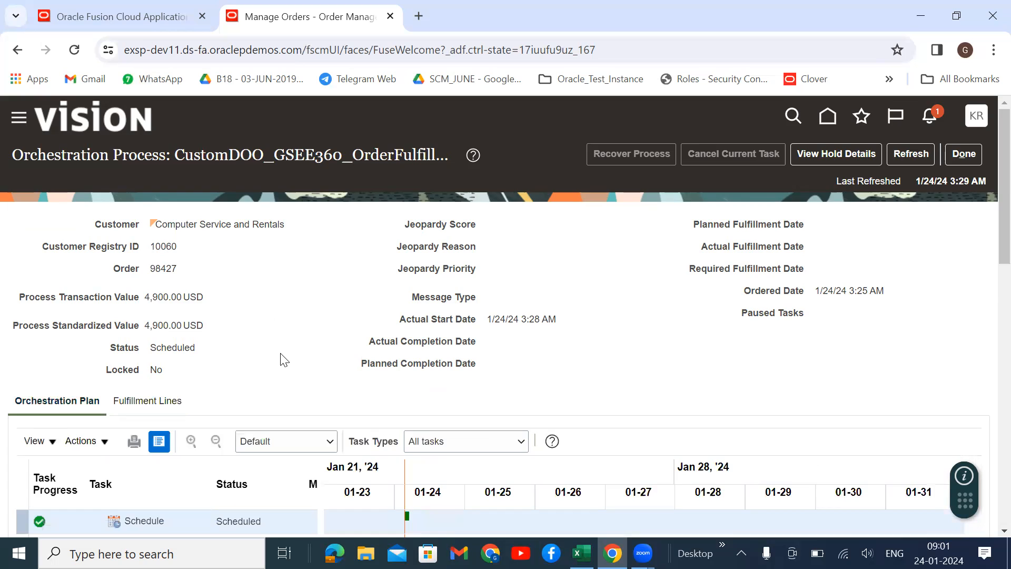
pyautogui.scroll(-5, 284, 360)
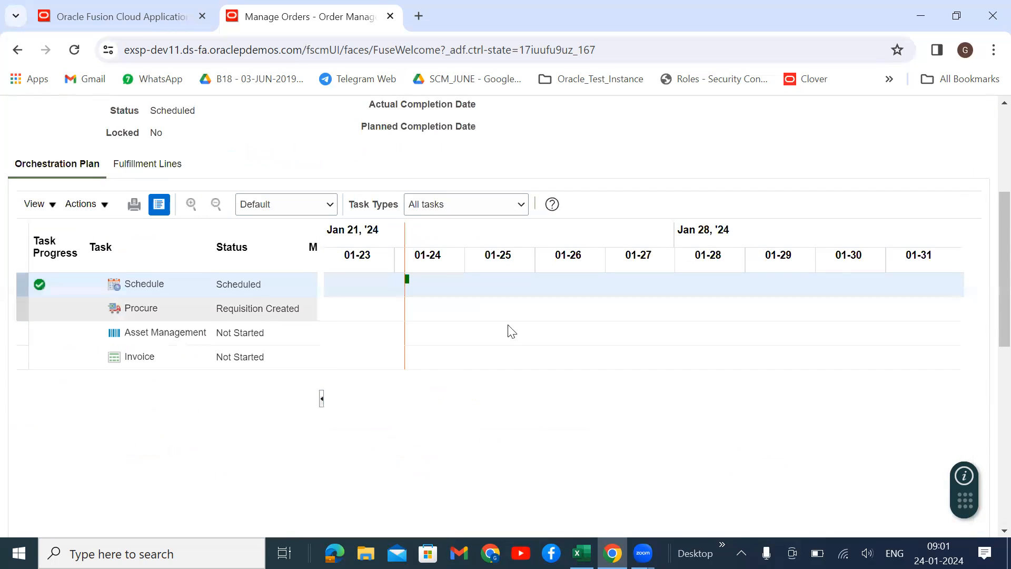
pyautogui.scroll(5, 511, 332)
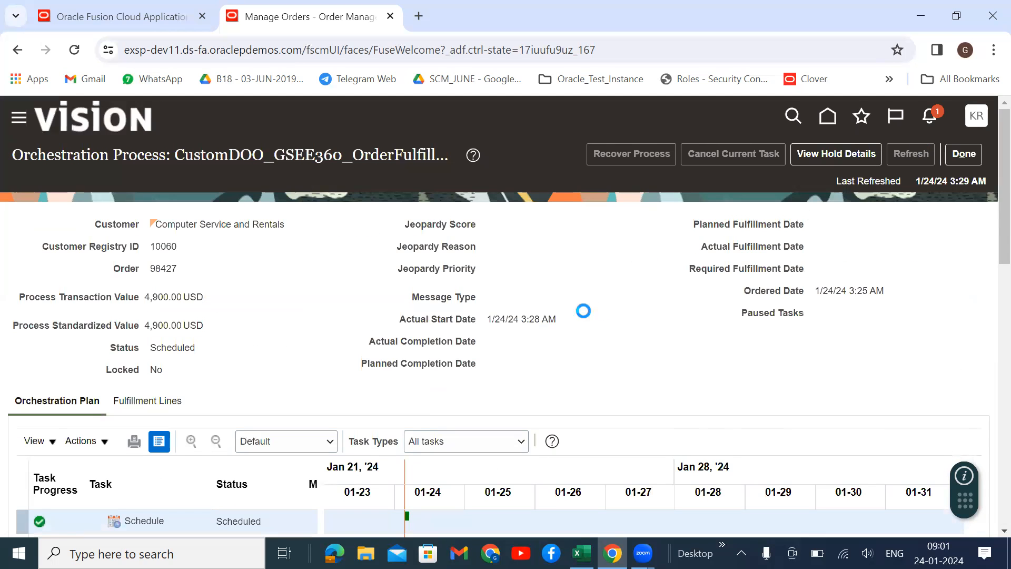
pyautogui.scroll(-10, 395, 408)
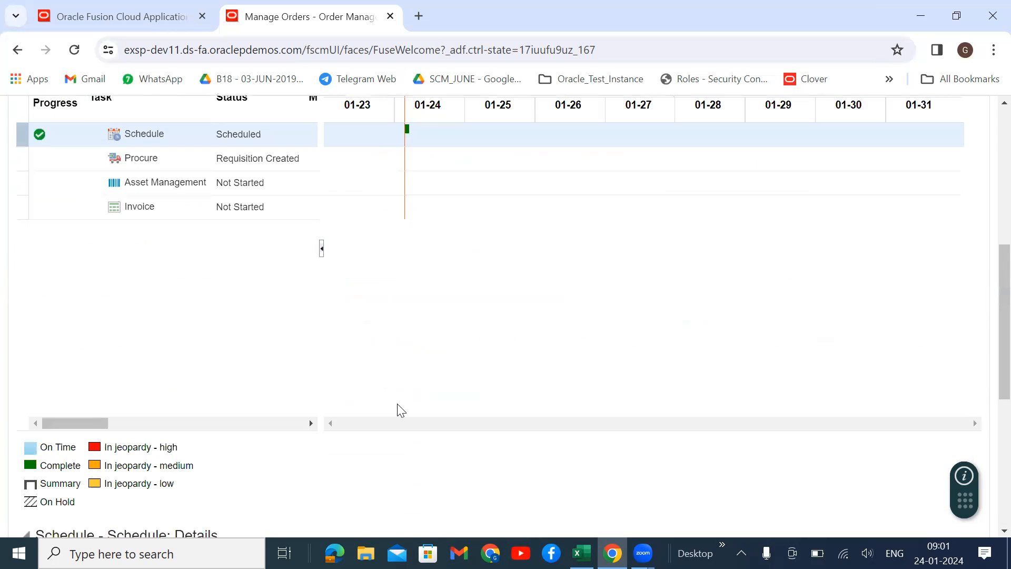
# Step: Look through the columns of the fulfillment line associated with the Schedule task, and show the task's status details
pyautogui.moveTo(276, 470); pyautogui.dragTo(126, 500)
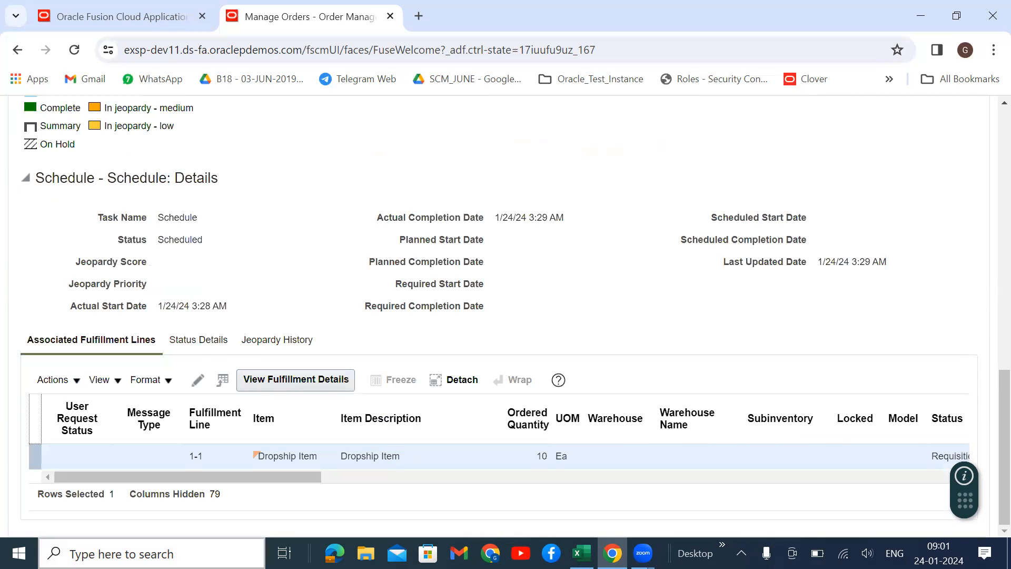
pyautogui.moveTo(307, 473); pyautogui.dragTo(732, 471)
pyautogui.click(198, 340)
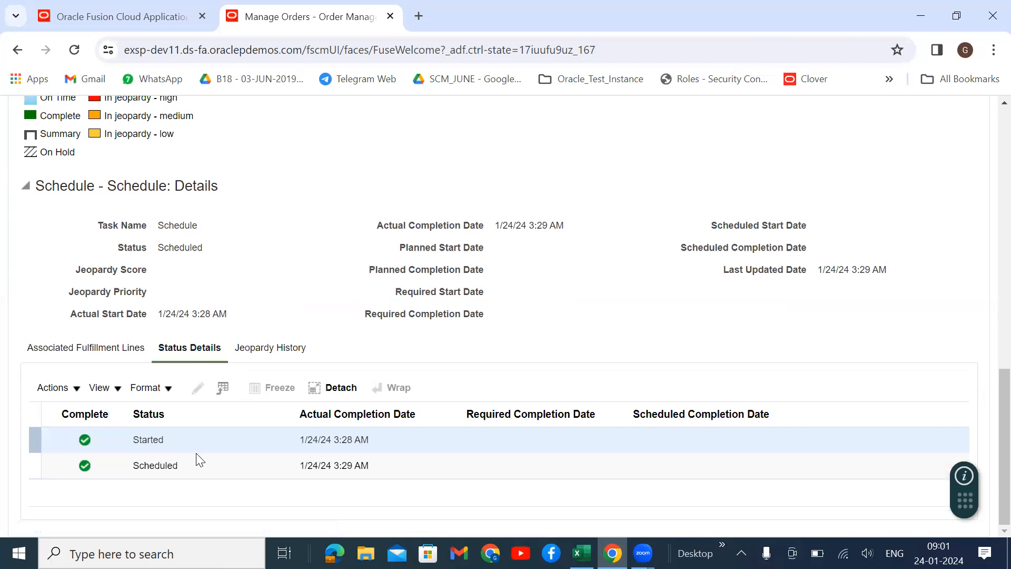
# Step: Display the Schedule task's associated fulfillment lines with all hidden columns shown in the table
pyautogui.click(52, 349)
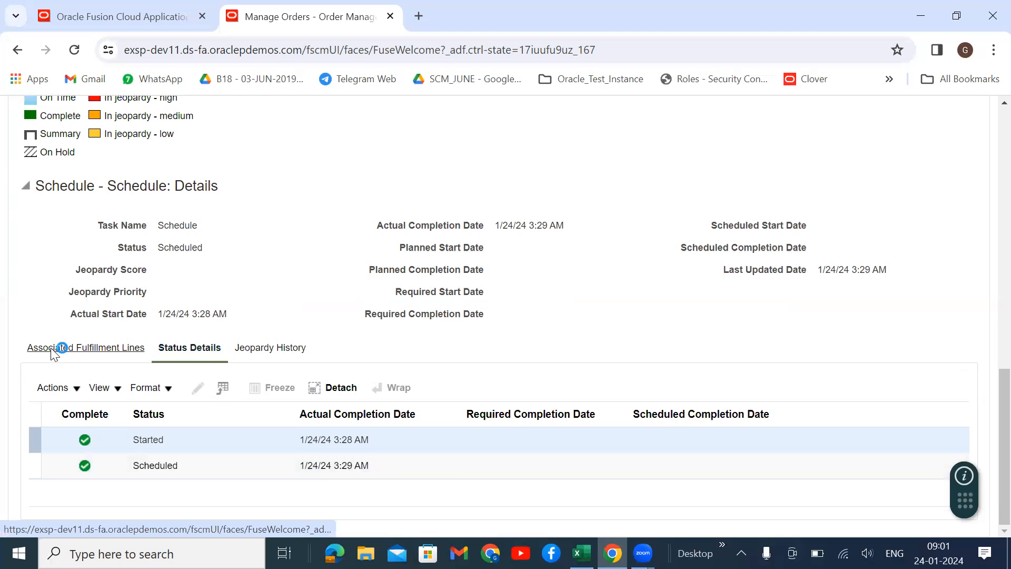
pyautogui.scroll(-1, 223, 363)
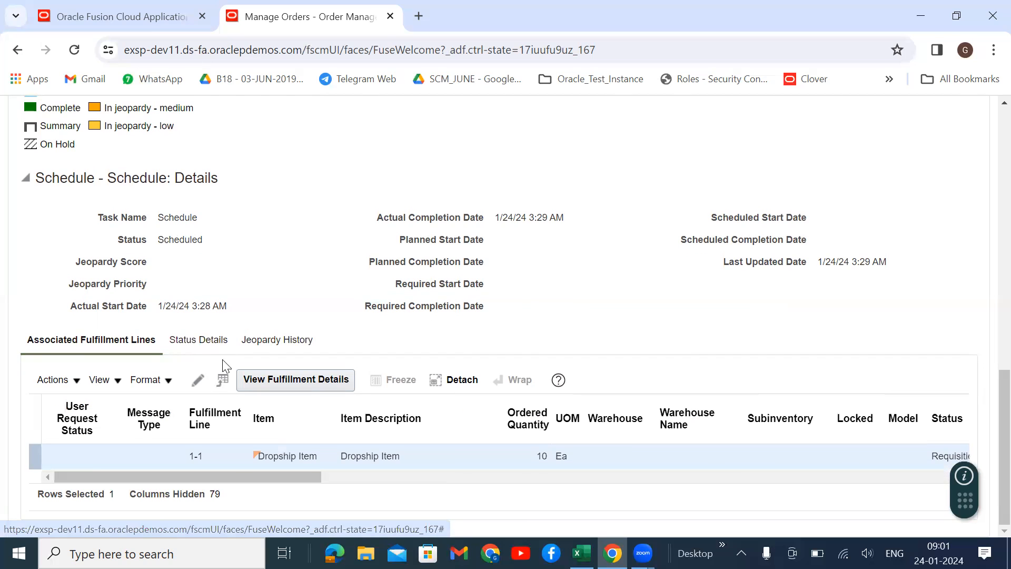
pyautogui.click(57, 380)
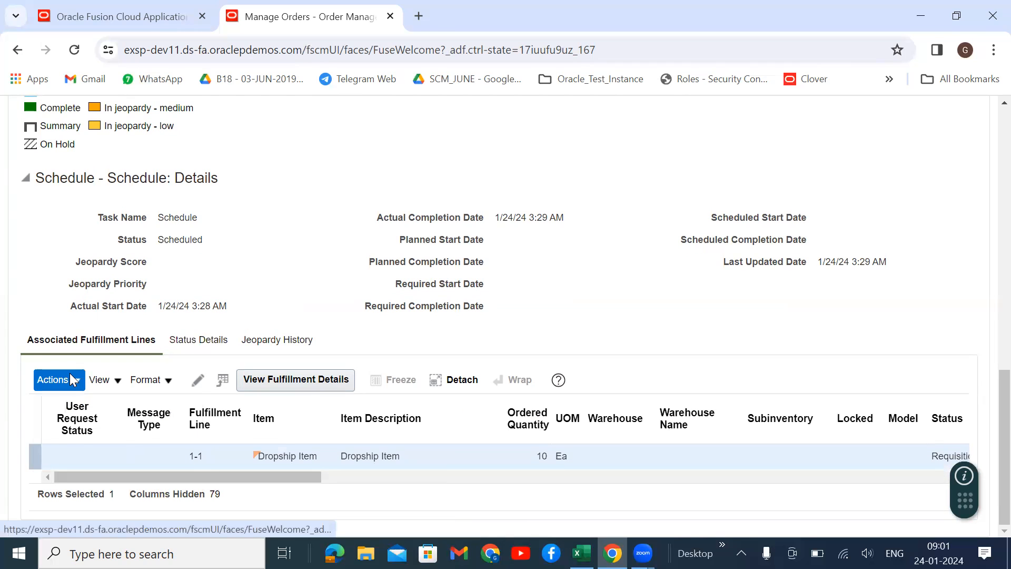
pyautogui.click(117, 379)
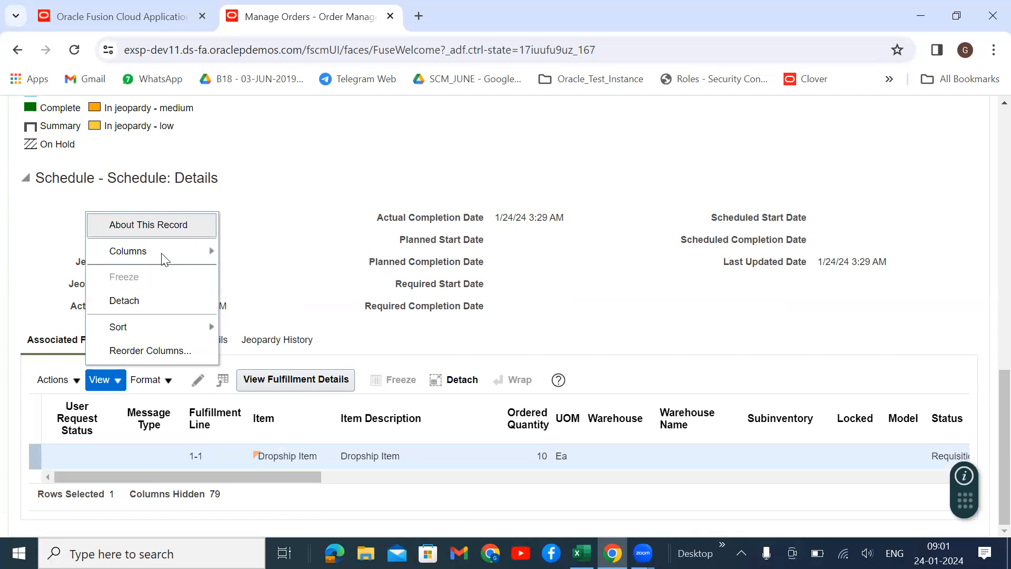
pyautogui.moveTo(192, 256)
pyautogui.click(256, 265)
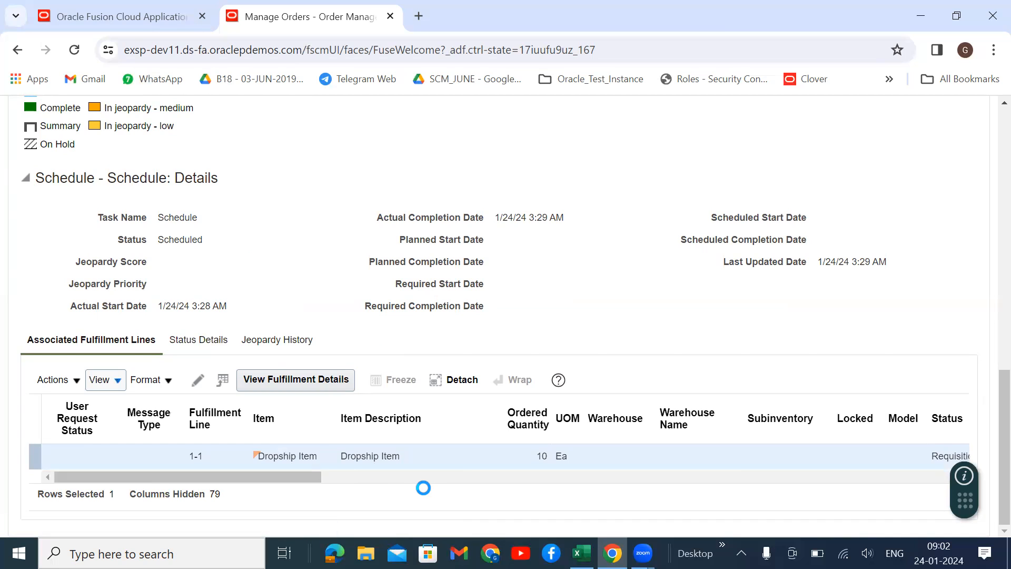
# Step: Find the Requisition column for fulfillment line 1-1 and copy its requisition number
pyautogui.moveTo(89, 477); pyautogui.dragTo(711, 465)
pyautogui.doubleClick(618, 457)
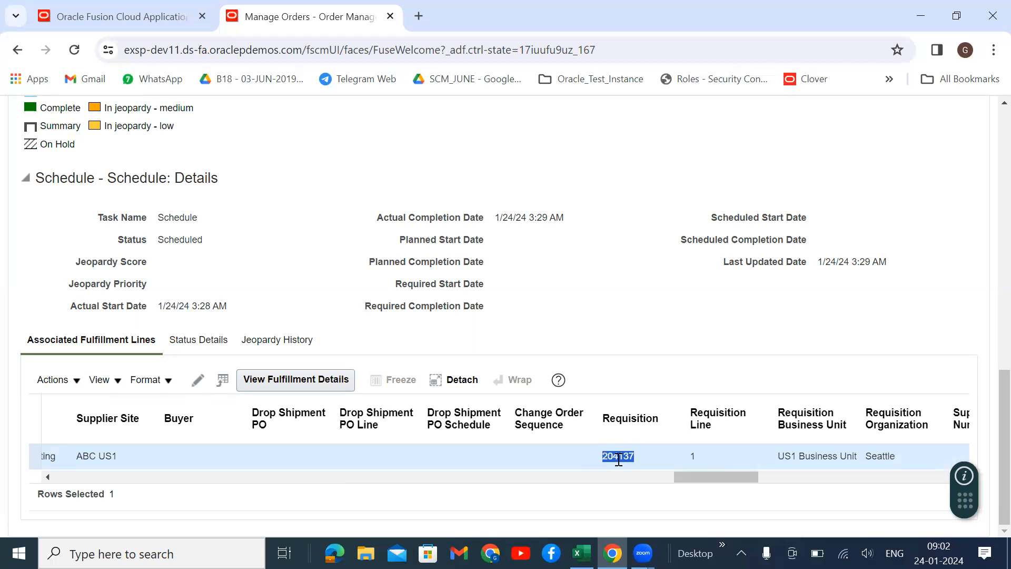
pyautogui.rightClick(619, 458)
pyautogui.click(640, 293)
# Step: Switch to the browser tab with the home page and open the Purchase Orders work area under Procurement
pyautogui.click(48, 7)
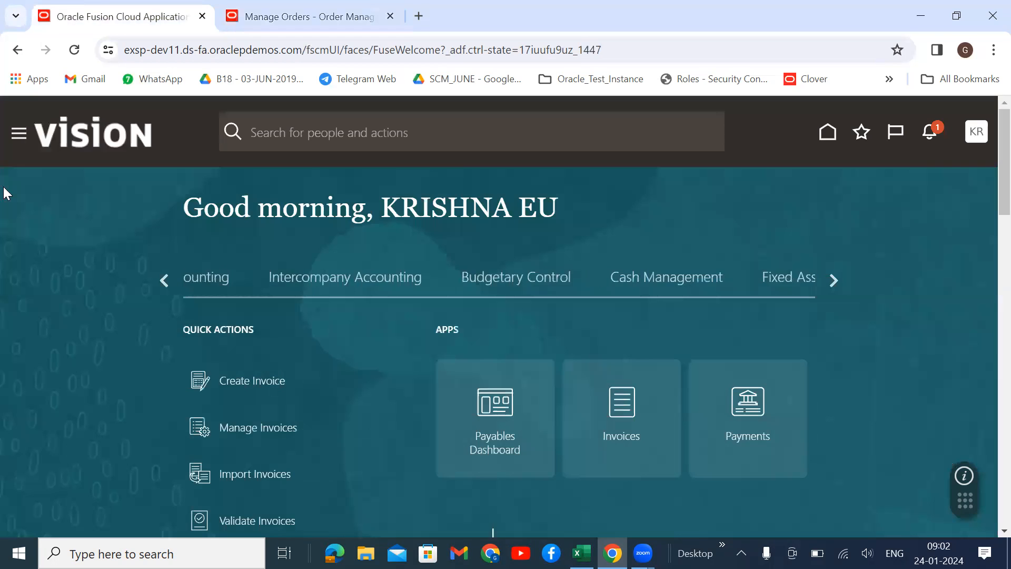
pyautogui.click(164, 279)
pyautogui.click(164, 279)
pyautogui.click(163, 279)
pyautogui.click(164, 279)
pyautogui.click(164, 279)
pyautogui.click(164, 279)
pyautogui.click(163, 279)
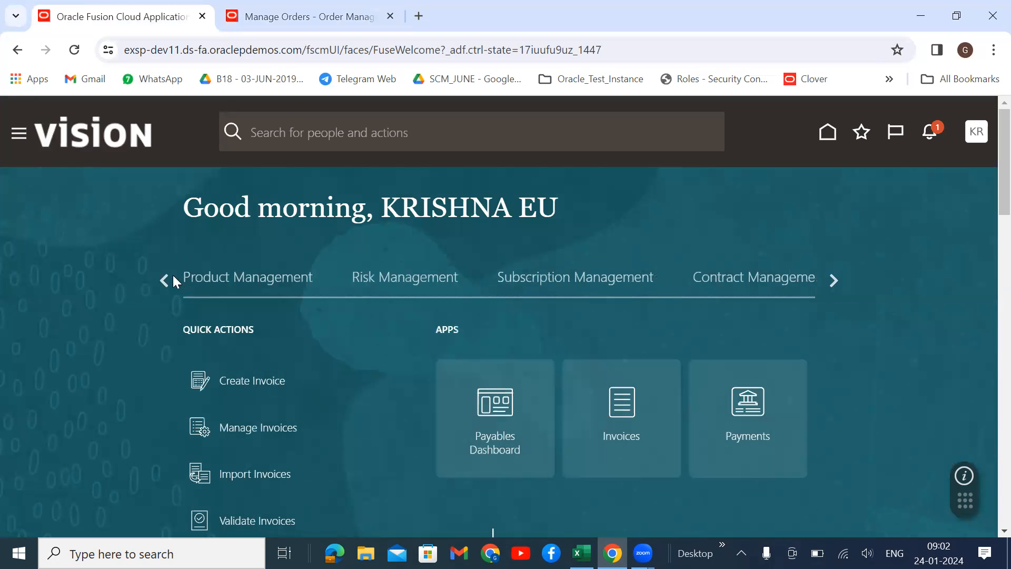
pyautogui.click(159, 276)
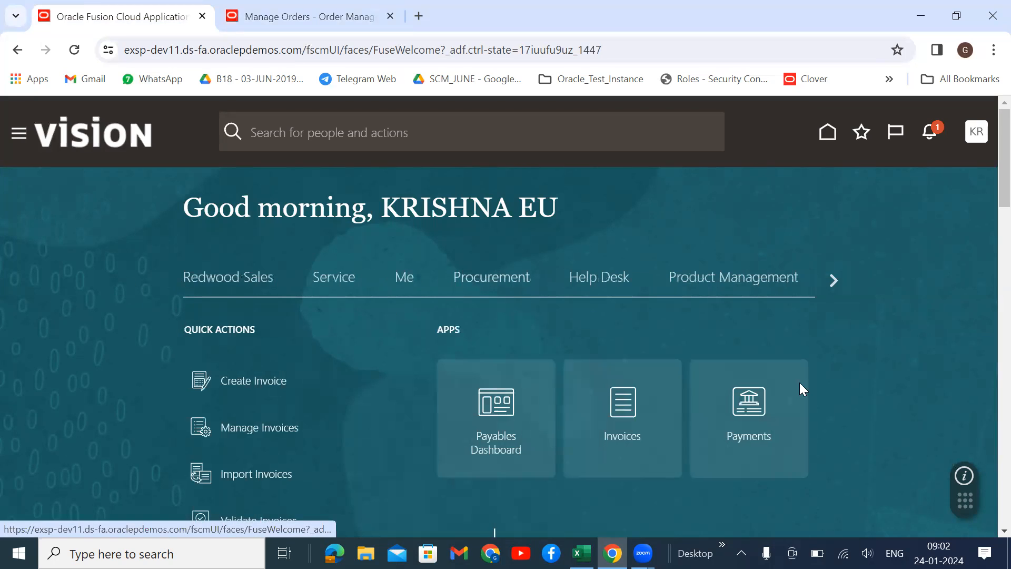
pyautogui.scroll(-1, 737, 418)
pyautogui.click(762, 338)
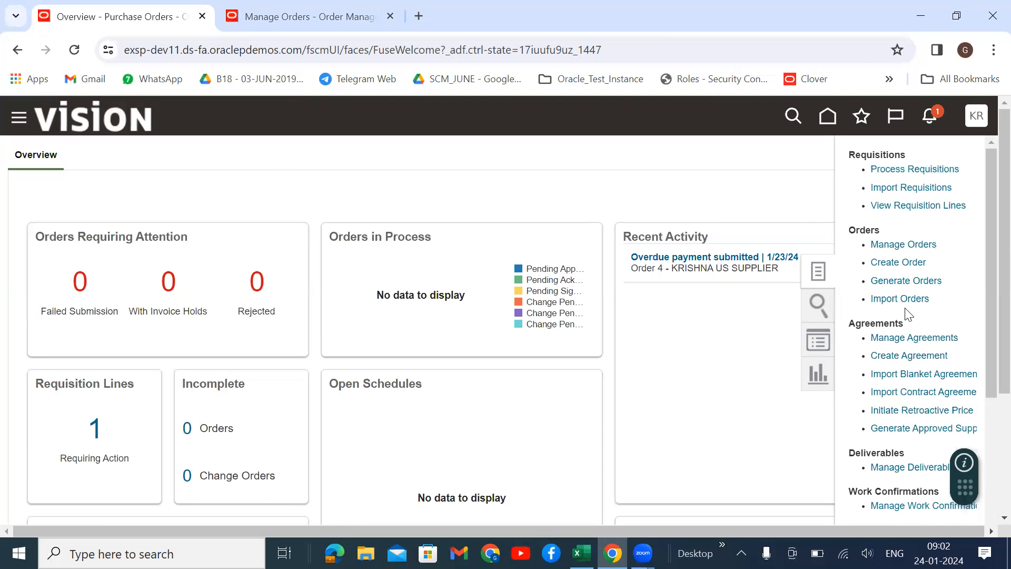
# Step: Open Process Requisitions and check the available choices for the requisitioning BU and the procurement BU
pyautogui.click(900, 167)
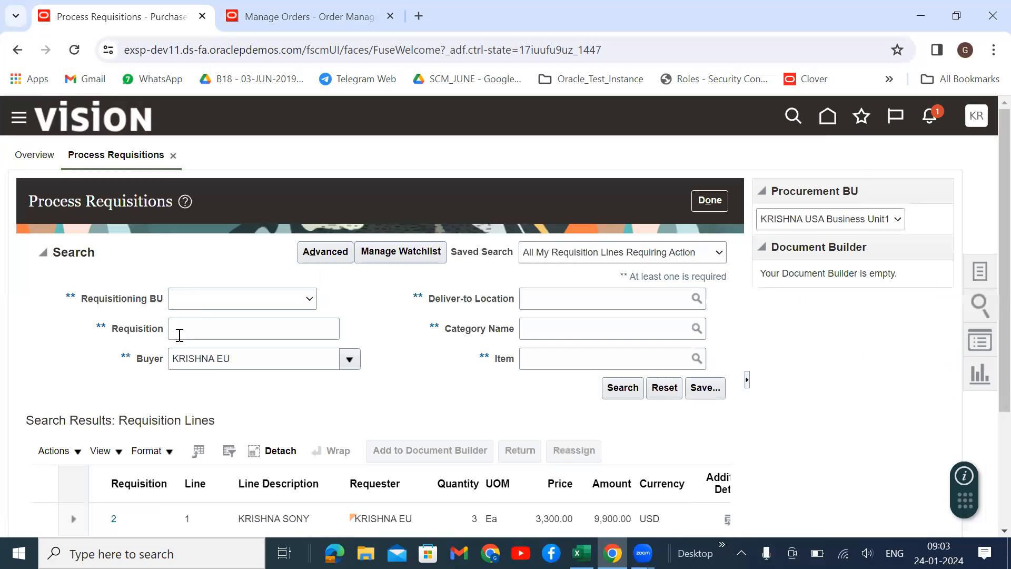
pyautogui.click(197, 299)
pyautogui.click(863, 220)
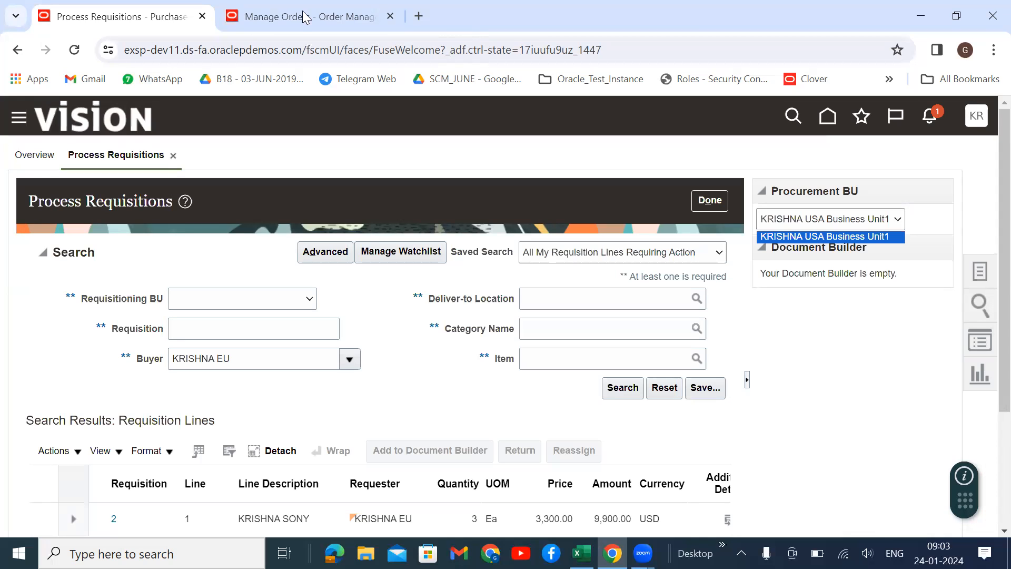
# Step: Duplicate the Manage Orders browser tab and load the application's home page in the copy
pyautogui.click(260, 17)
pyautogui.rightClick(261, 17)
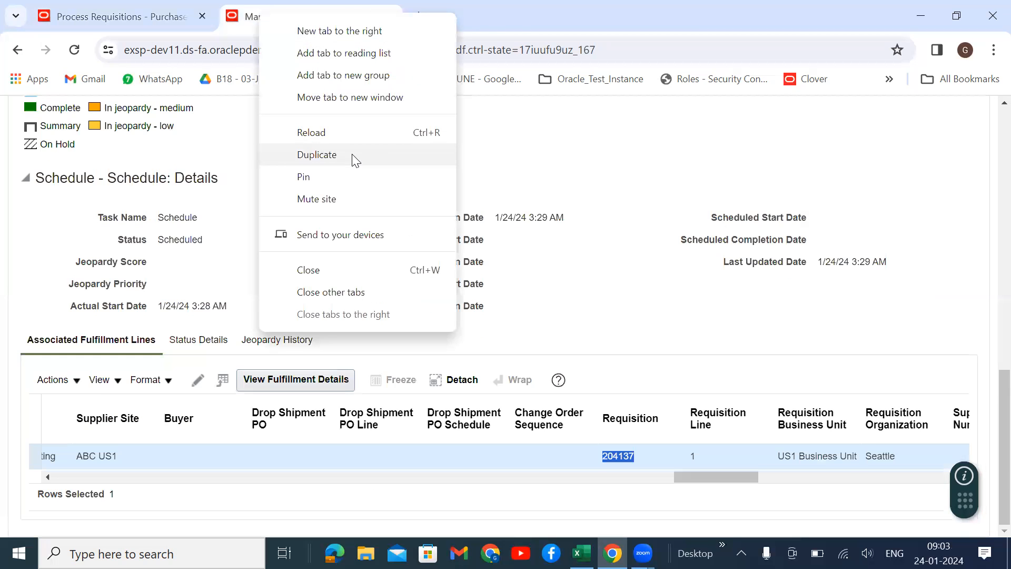
pyautogui.click(352, 155)
pyautogui.click(421, 52)
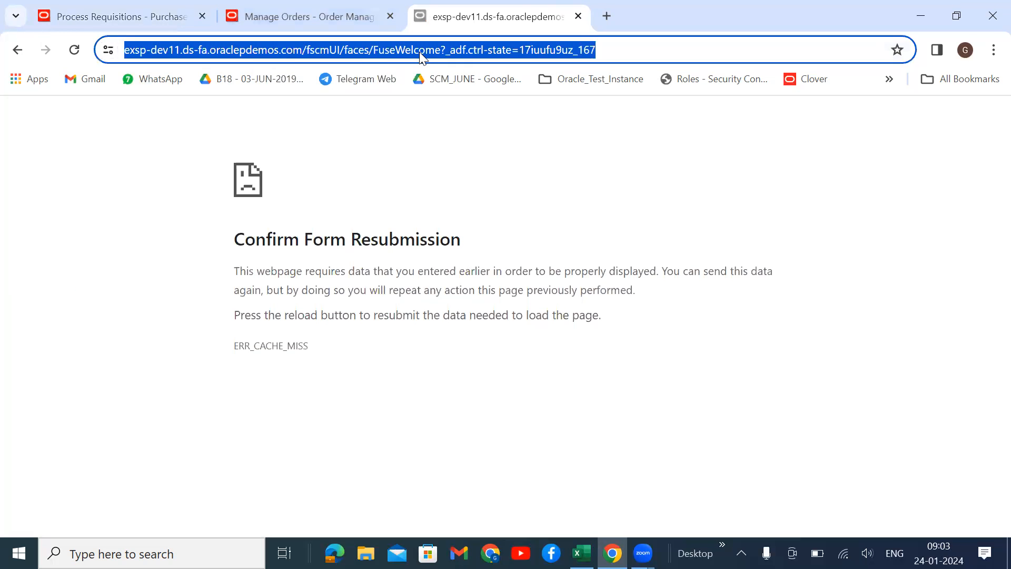
pyautogui.press('Return')
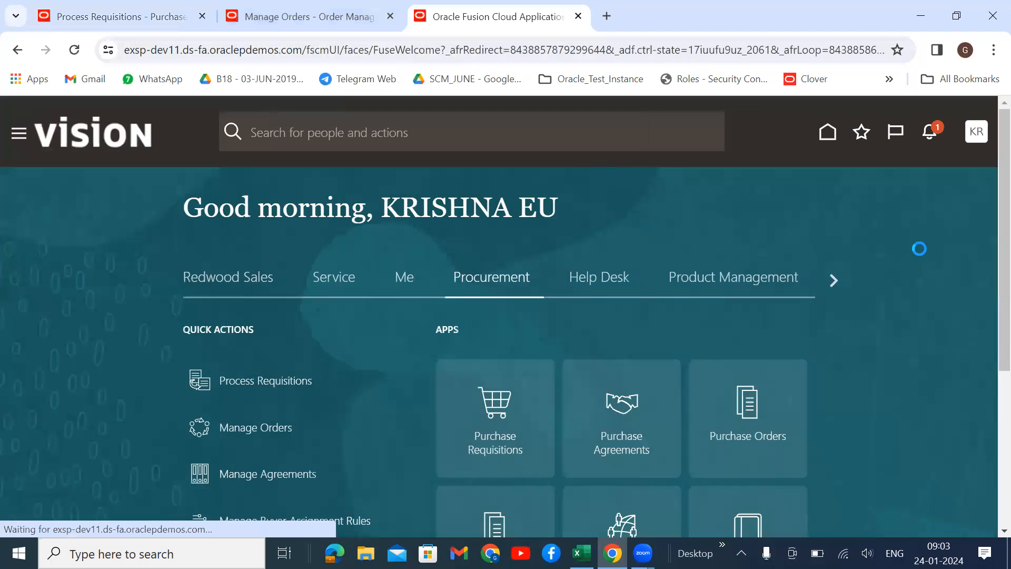
# Step: Go to Setup and Maintenance and bring up its list of setup tasks
pyautogui.click(975, 136)
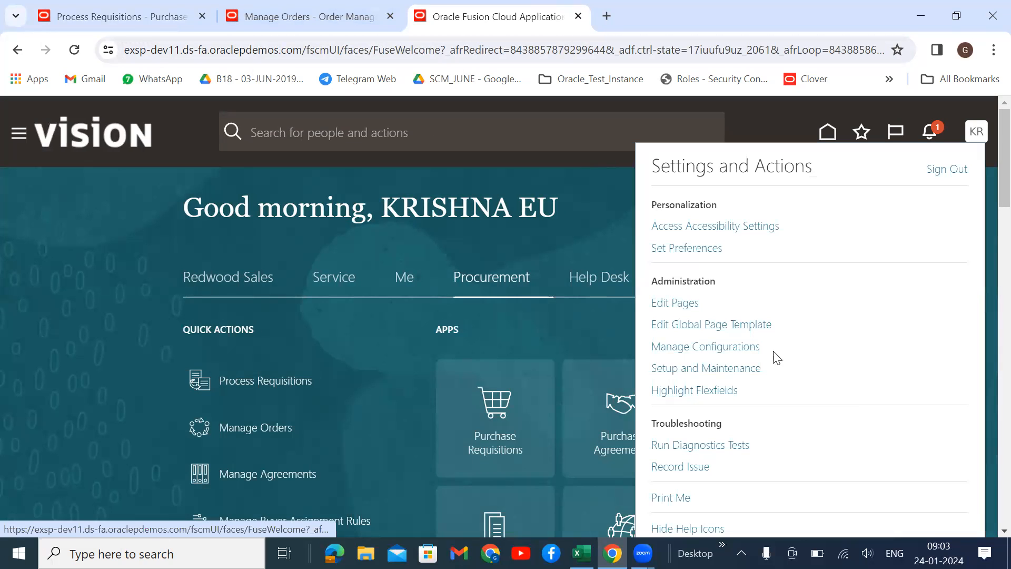
pyautogui.click(721, 369)
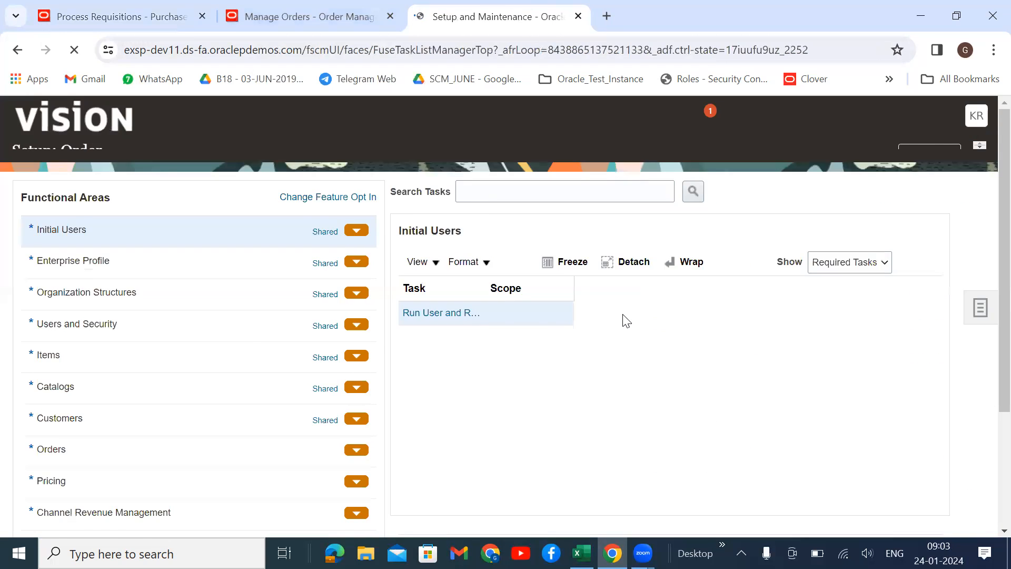
pyautogui.click(978, 329)
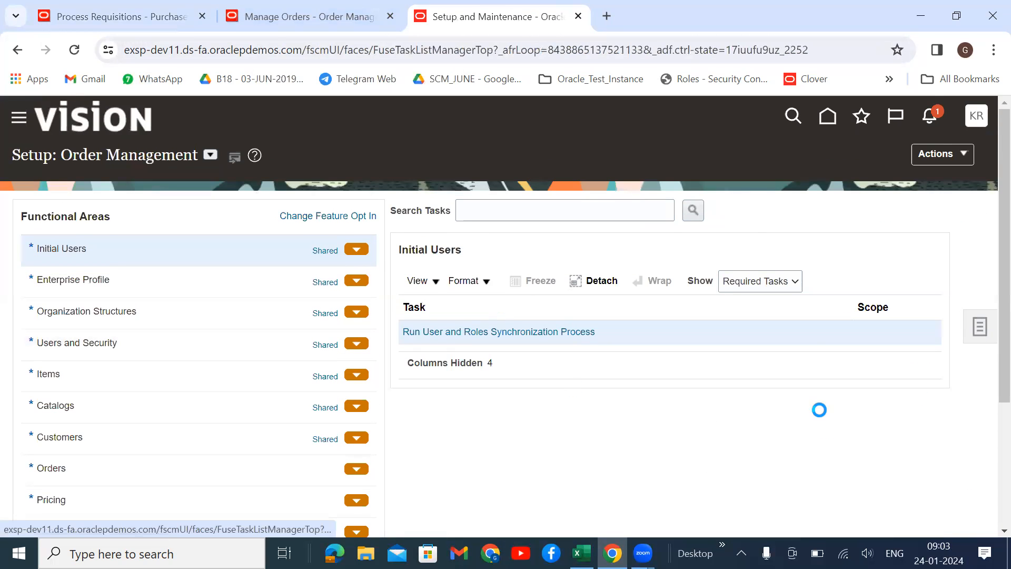
# Step: Search the setup tasks for "Manage Proc" and open the Manage Procurement Agents task
pyautogui.click(875, 380)
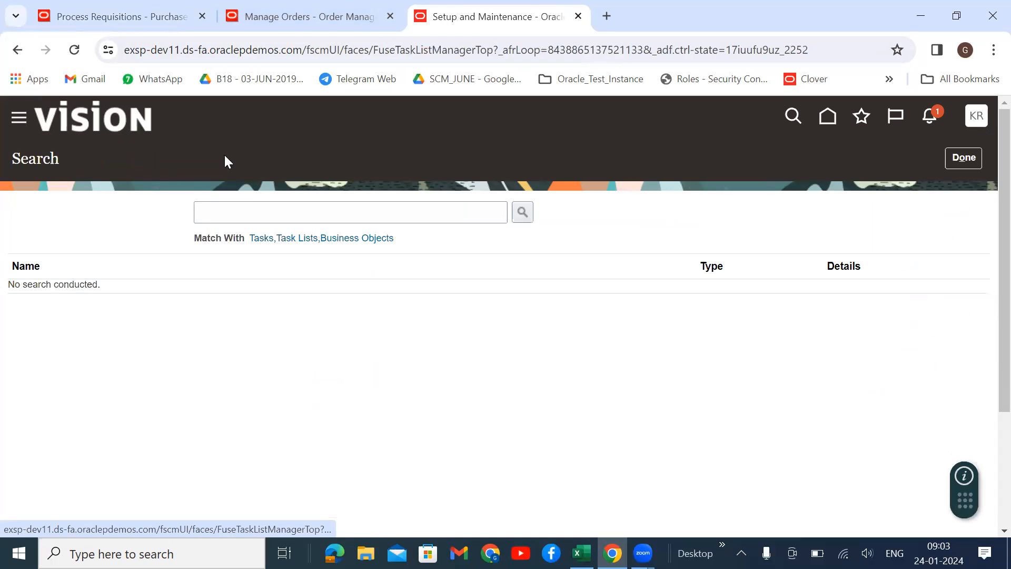
pyautogui.click(257, 215)
pyautogui.write('Manage Proc')
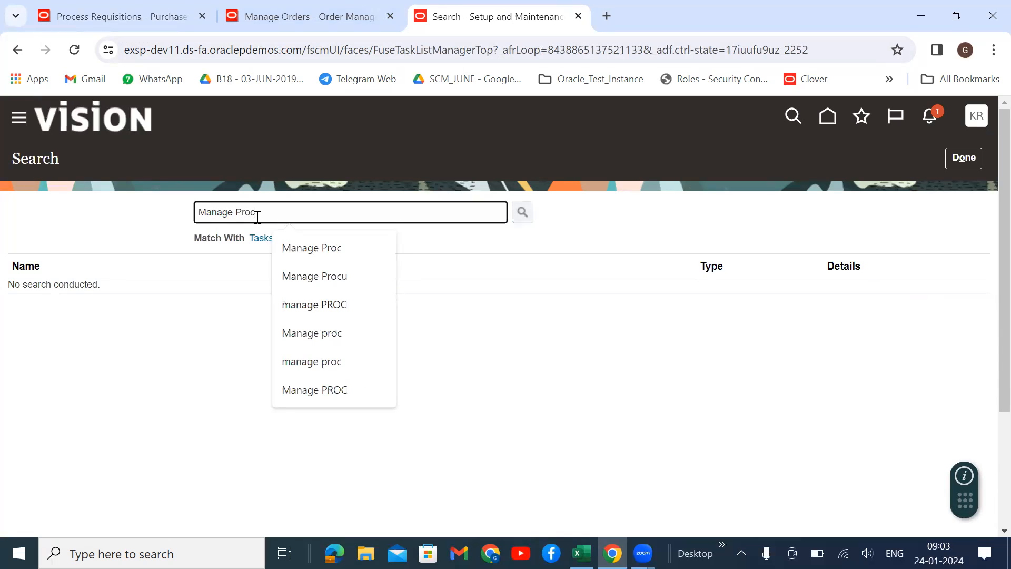
pyautogui.press('Return')
pyautogui.click(83, 388)
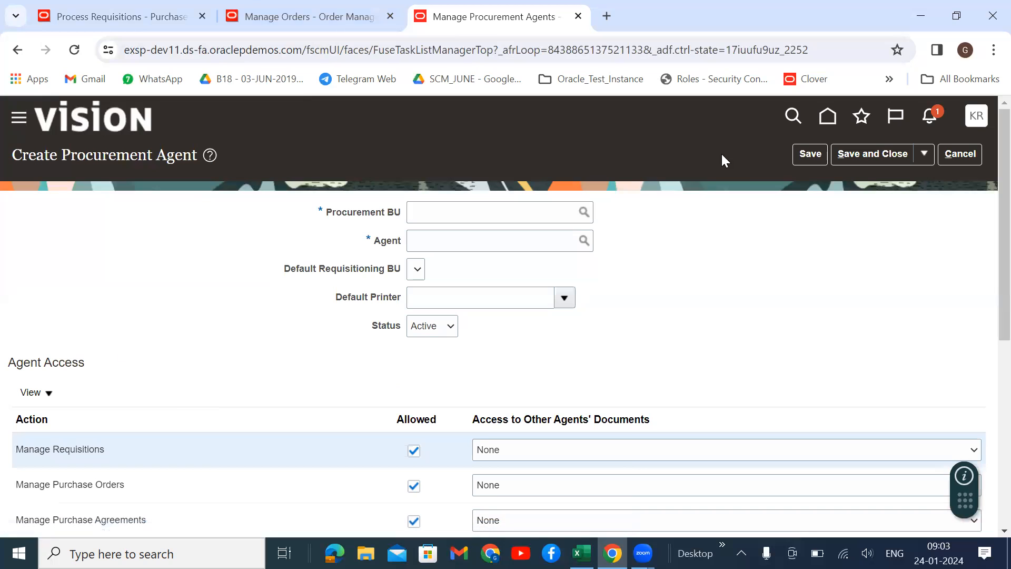
# Step: Cancel the blank agent form, start a new procurement agent, and set its Procurement BU to US1 Business Unit
pyautogui.click(965, 154)
pyautogui.click(204, 395)
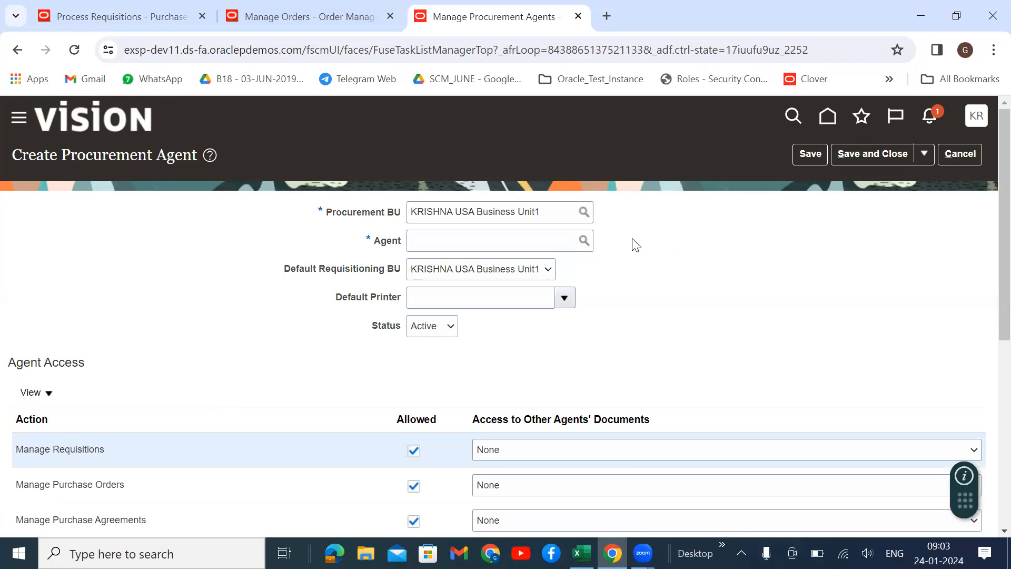
pyautogui.moveTo(547, 212); pyautogui.dragTo(305, 219)
pyautogui.press('BackSpace')
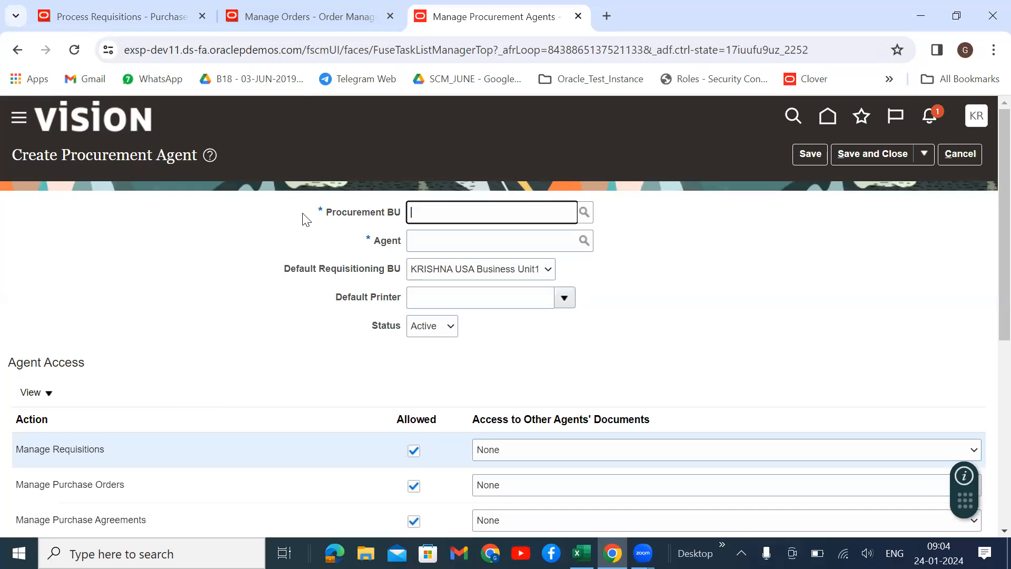
pyautogui.write('us1')
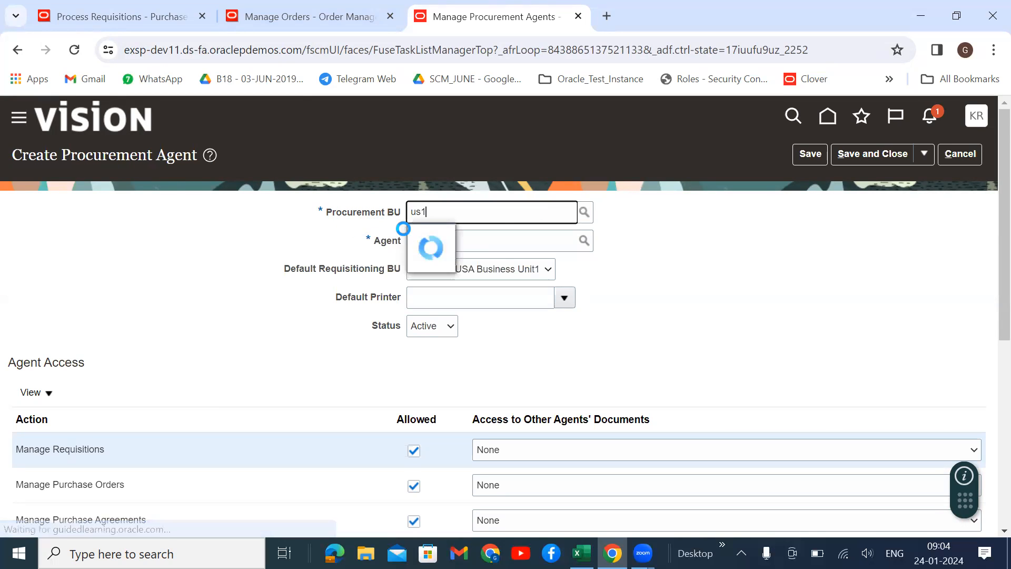
pyautogui.click(430, 236)
# Step: Choose the EU user found with "kris" as the agent and set the Default Requisitioning BU to US1 Business Unit
pyautogui.click(431, 237)
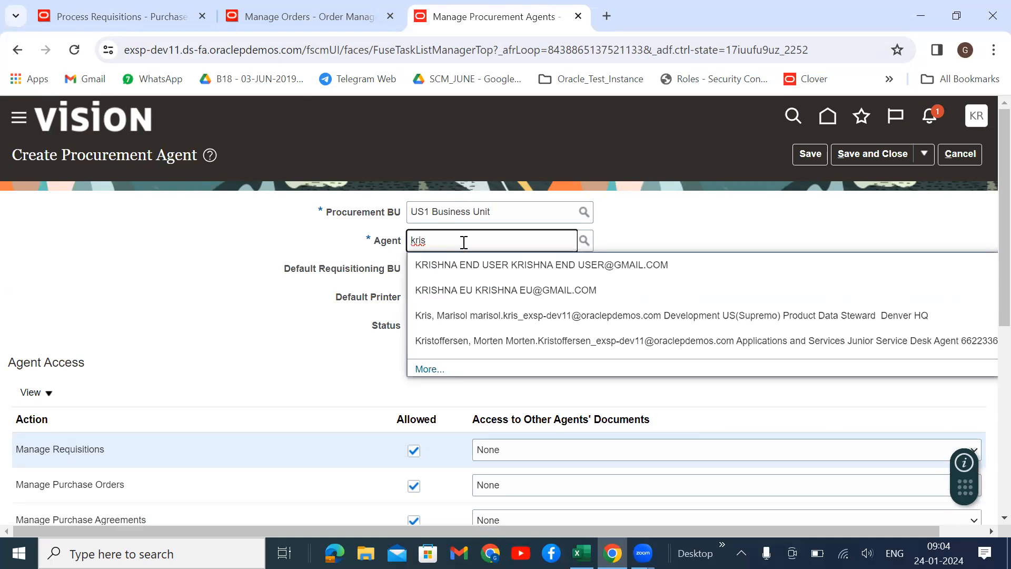
pyautogui.write('kris')
pyautogui.click(485, 290)
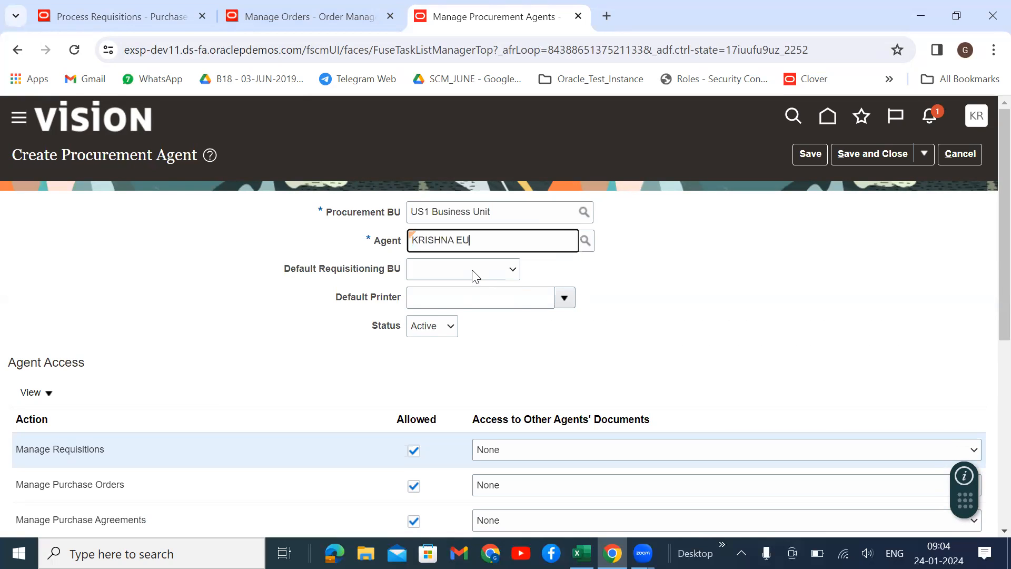
pyautogui.click(475, 274)
pyautogui.click(469, 343)
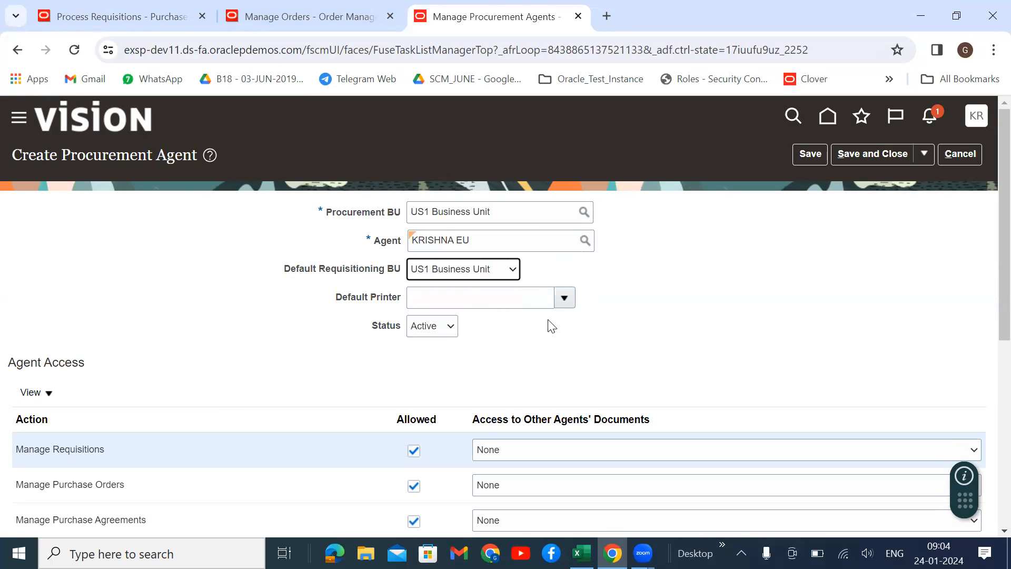
# Step: Grant the agent Full access to other agents' documents for Manage Requisitions and Manage Purchase Orders
pyautogui.scroll(-6, 650, 321)
pyautogui.scroll(3, 582, 226)
pyautogui.click(578, 268)
pyautogui.click(560, 295)
pyautogui.click(556, 292)
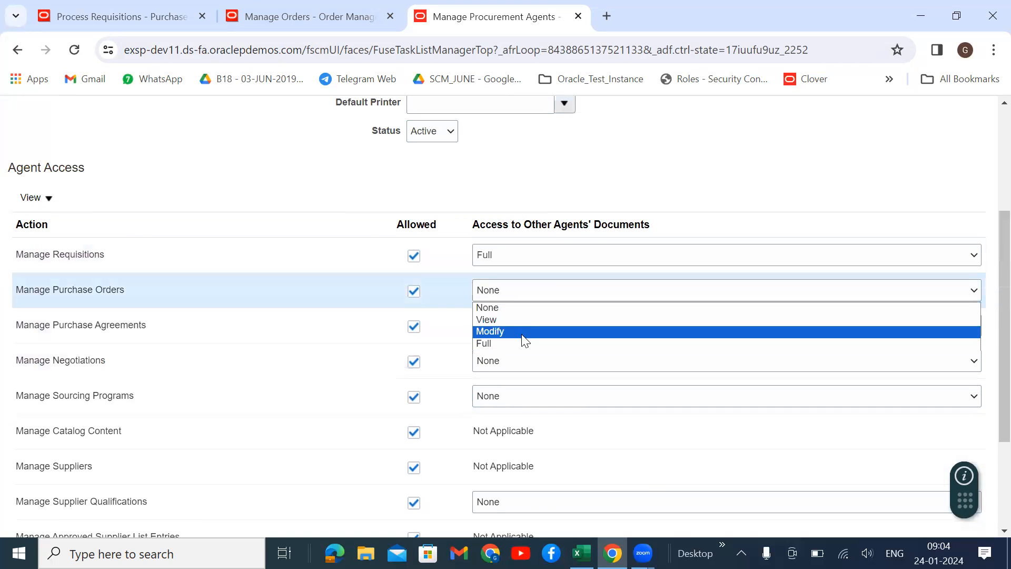
pyautogui.click(519, 342)
# Step: Set access to other agents' documents to Full for purchase agreements, negotiations, sourcing programs and supplier qualifications
pyautogui.click(519, 332)
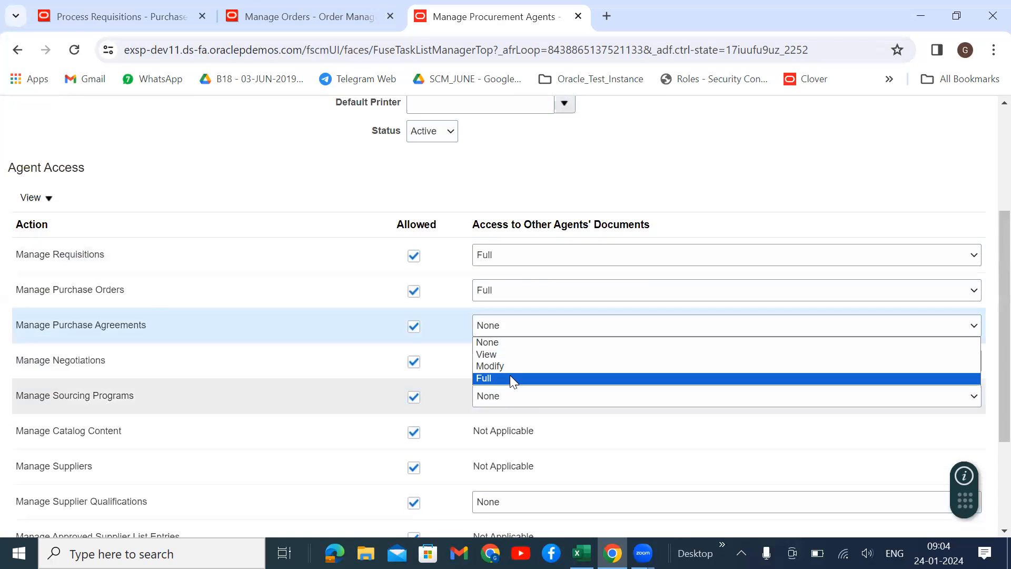
pyautogui.click(509, 377)
pyautogui.click(520, 362)
pyautogui.click(511, 401)
pyautogui.click(516, 396)
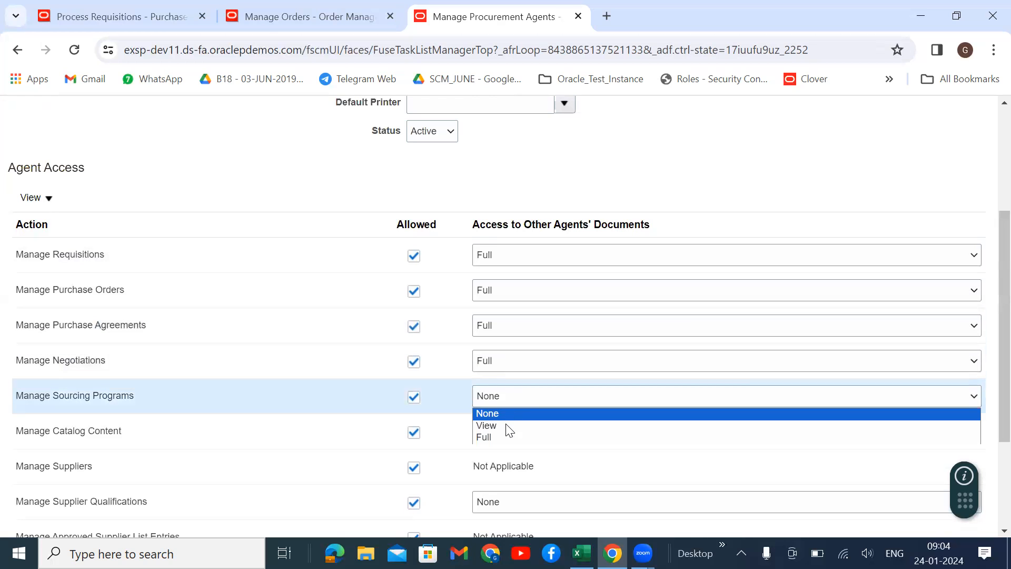
pyautogui.click(501, 437)
pyautogui.scroll(-3, 526, 363)
pyautogui.click(518, 345)
pyautogui.click(512, 384)
# Step: Save the new procurement agent and return to the Order Management setup page
pyautogui.scroll(7, 632, 327)
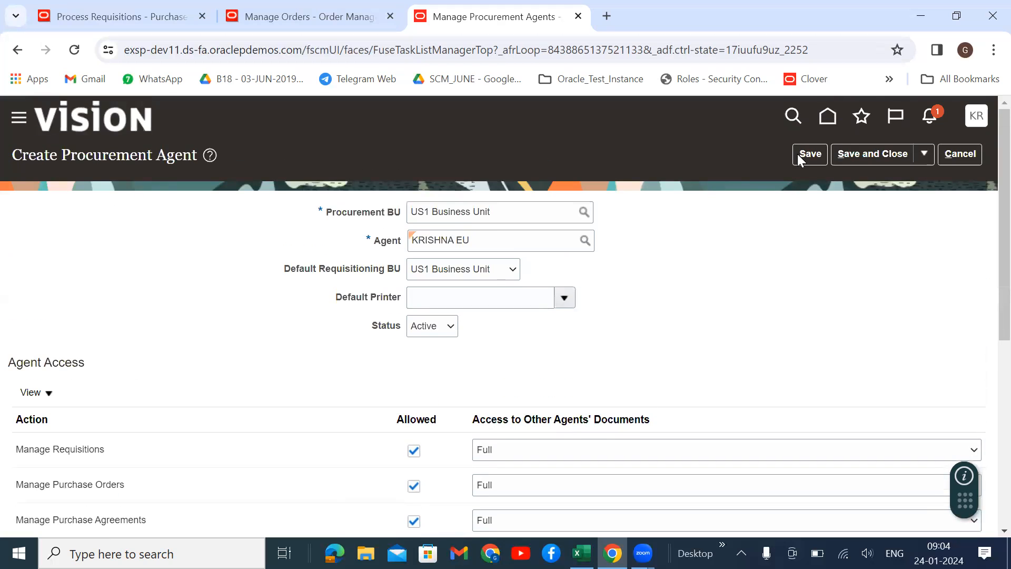
pyautogui.click(798, 154)
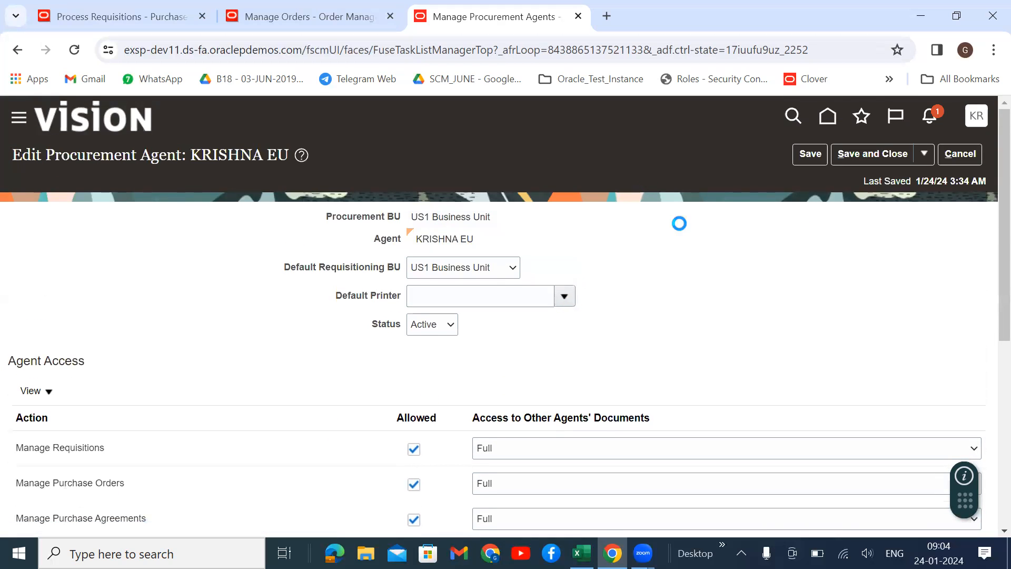
pyautogui.click(971, 157)
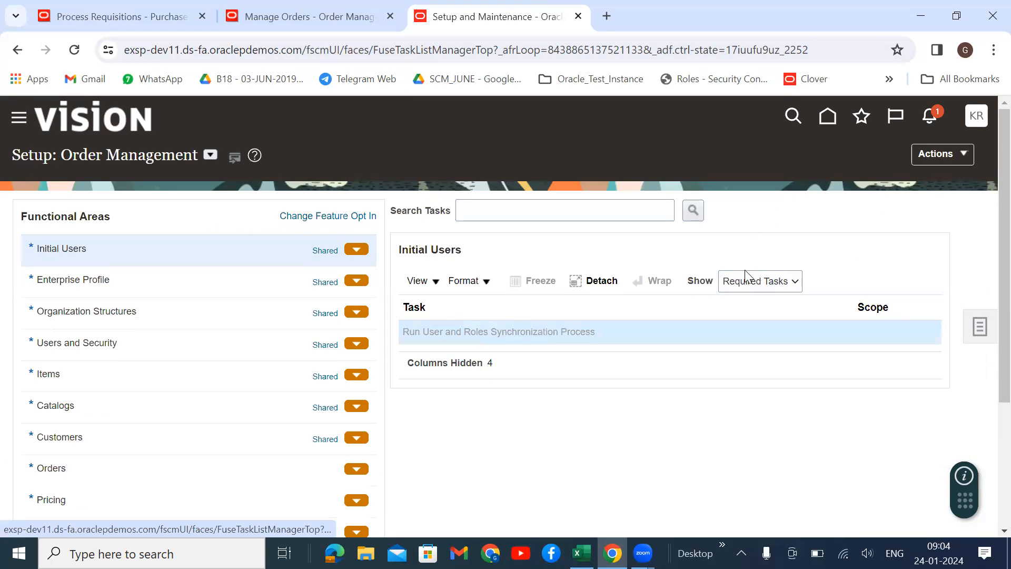
pyautogui.click(888, 179)
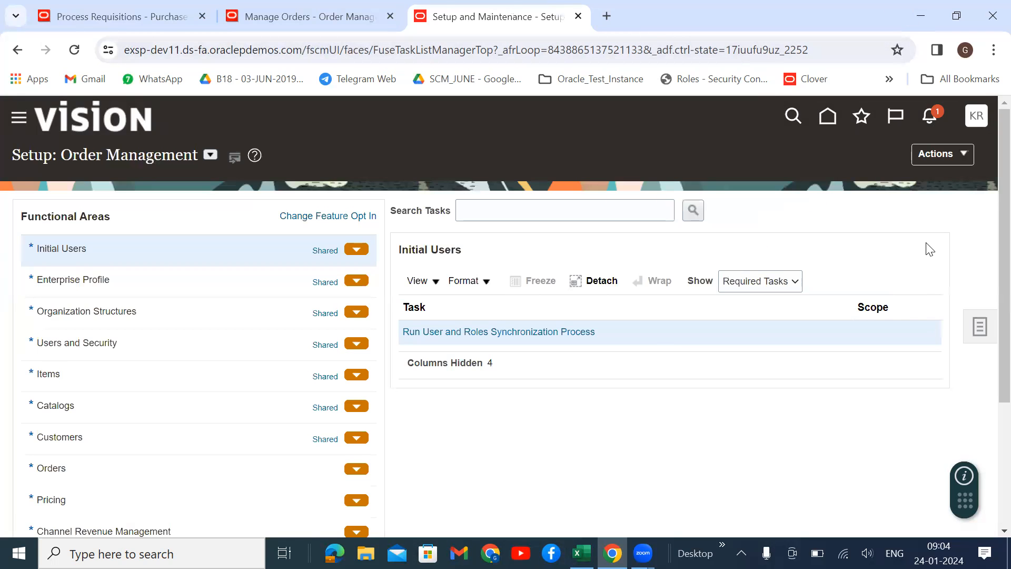
# Step: Close the existing Process Requisitions page and reopen it with US1 Business Unit as the Procurement BU
pyautogui.click(84, 10)
pyautogui.click(816, 218)
pyautogui.click(717, 202)
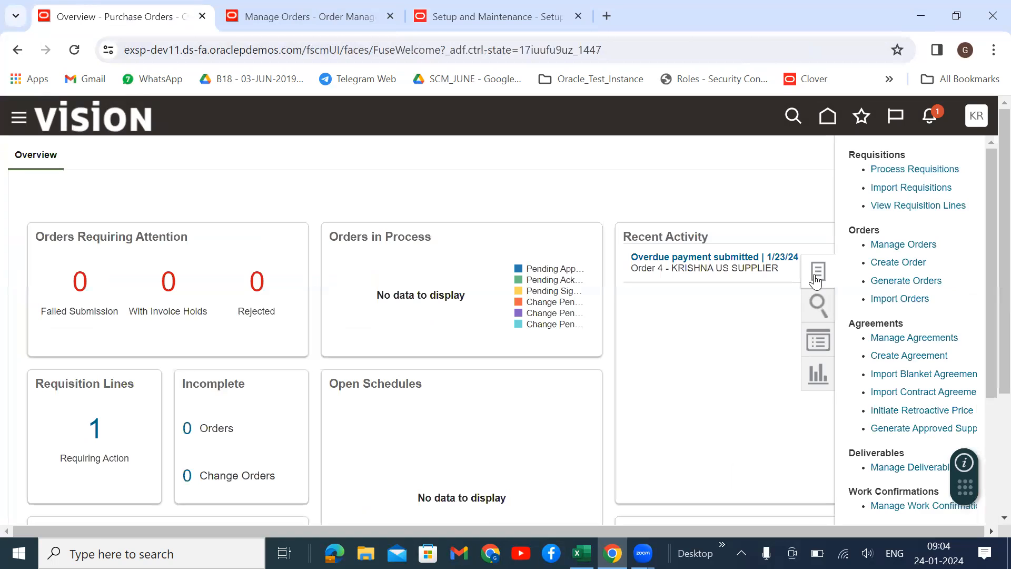
pyautogui.click(930, 168)
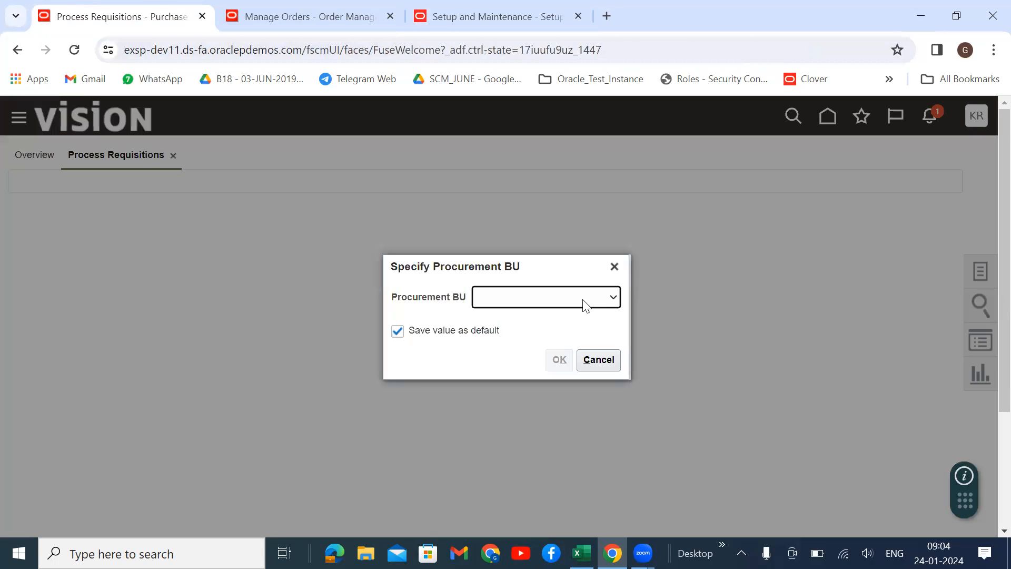
pyautogui.click(584, 304)
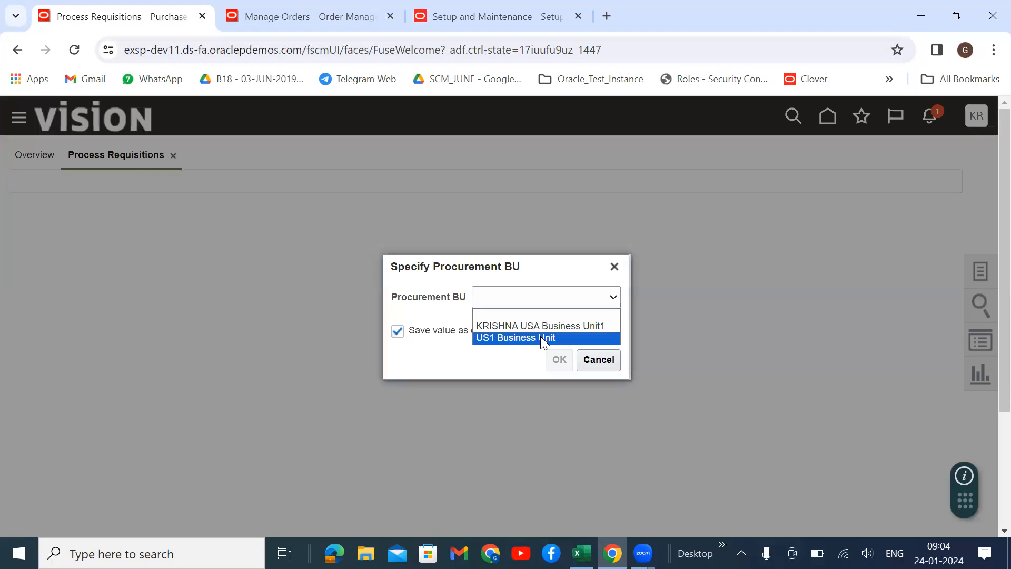
pyautogui.click(541, 336)
pyautogui.click(559, 360)
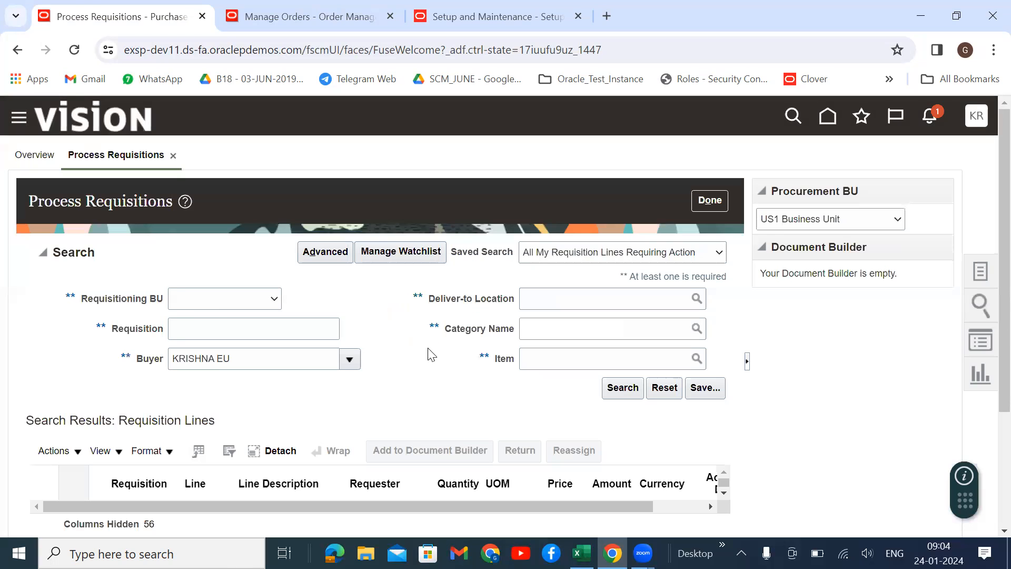
# Step: Search for the drop ship requisition by its number in the US1 Business Unit requisitioning BU, with the buyer cleared
pyautogui.click(193, 306)
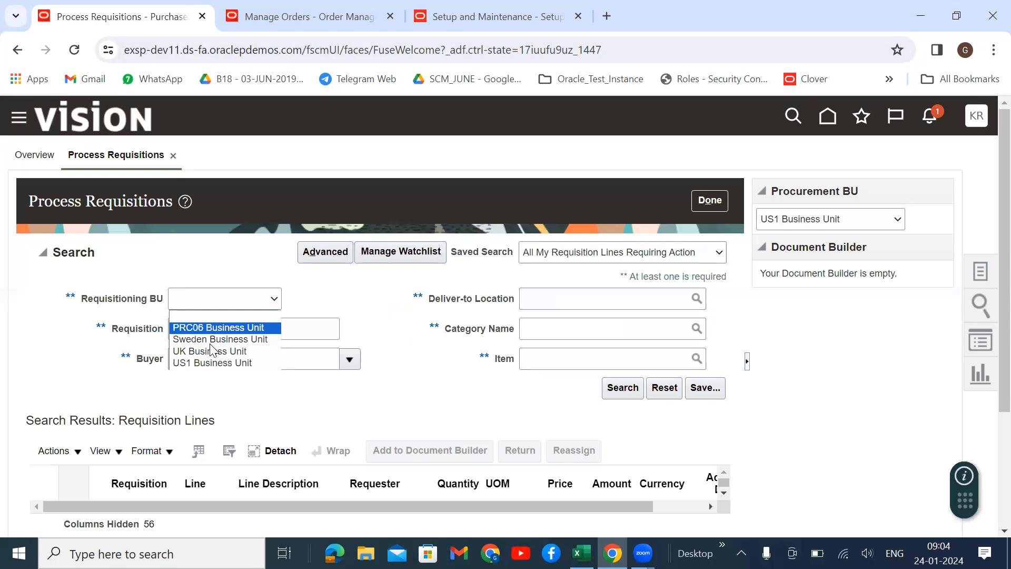
pyautogui.click(216, 363)
pyautogui.click(214, 327)
pyautogui.write('204137')
pyautogui.click(240, 358)
pyautogui.tripleClick(247, 361)
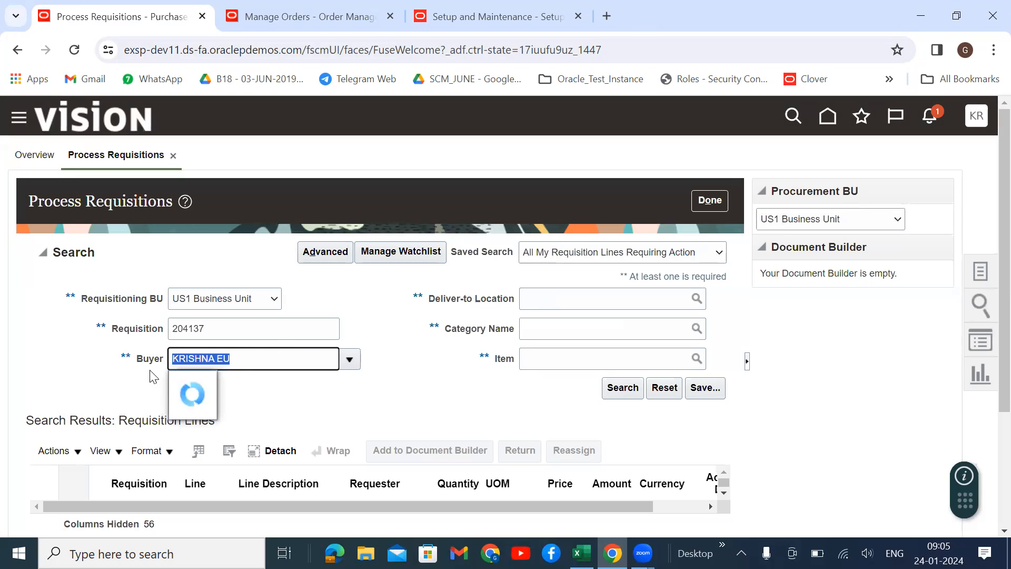
pyautogui.press('BackSpace')
pyautogui.click(615, 394)
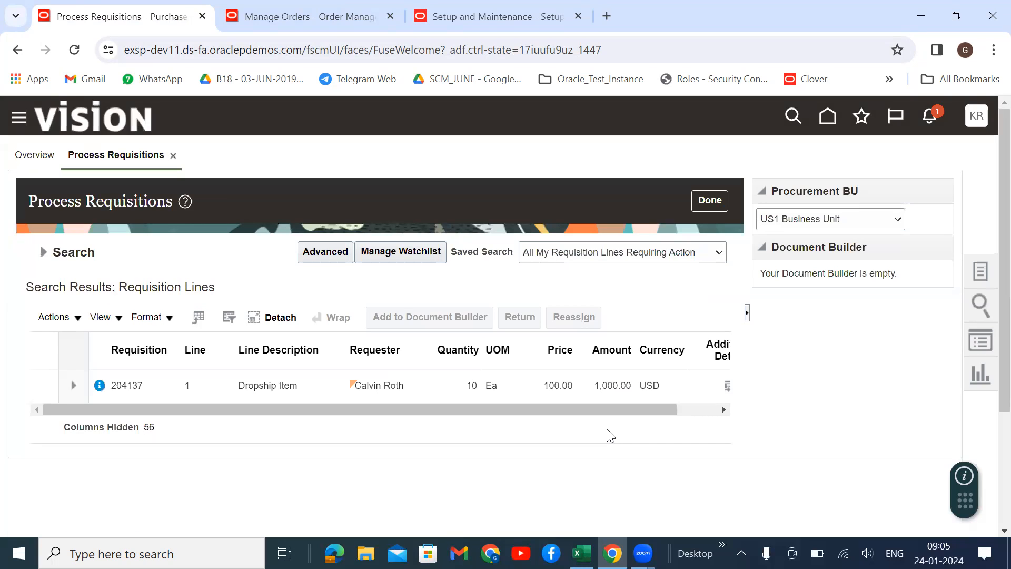
# Step: Add the Dropship Item requisition line to the document builder as a new order for supplier ABC Consulting
pyautogui.click(449, 387)
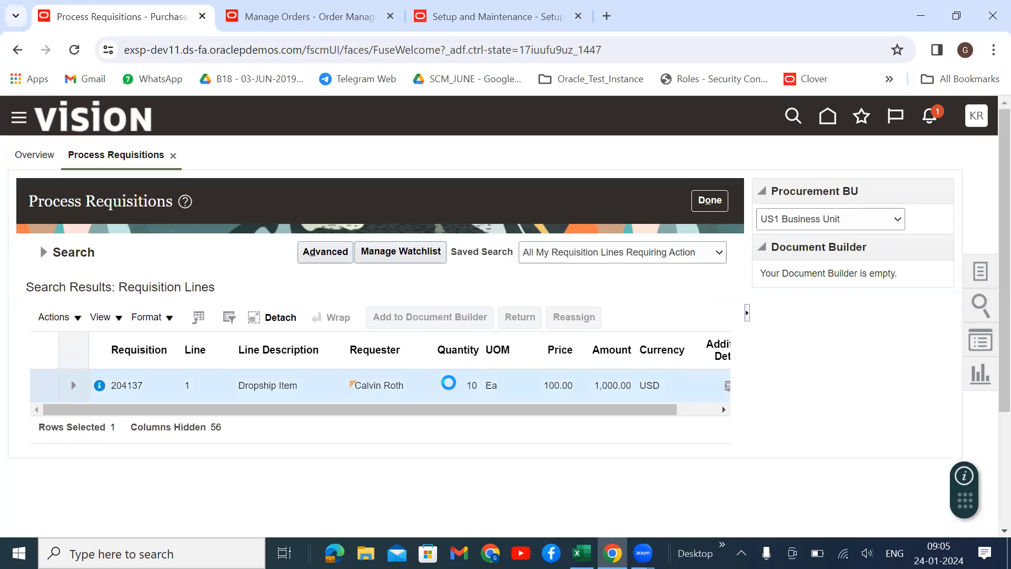
pyautogui.click(446, 322)
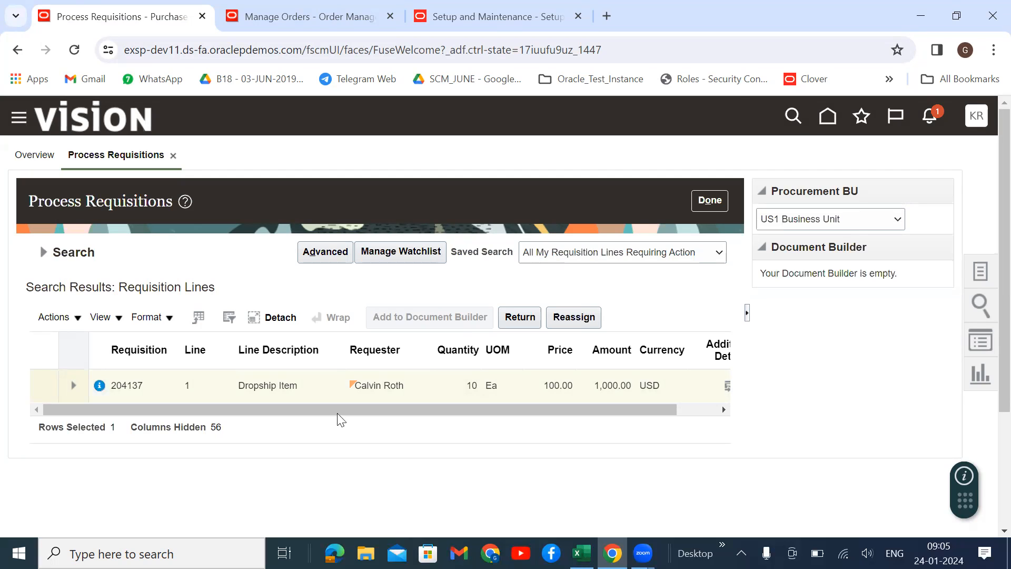
pyautogui.scroll(-2, 619, 313)
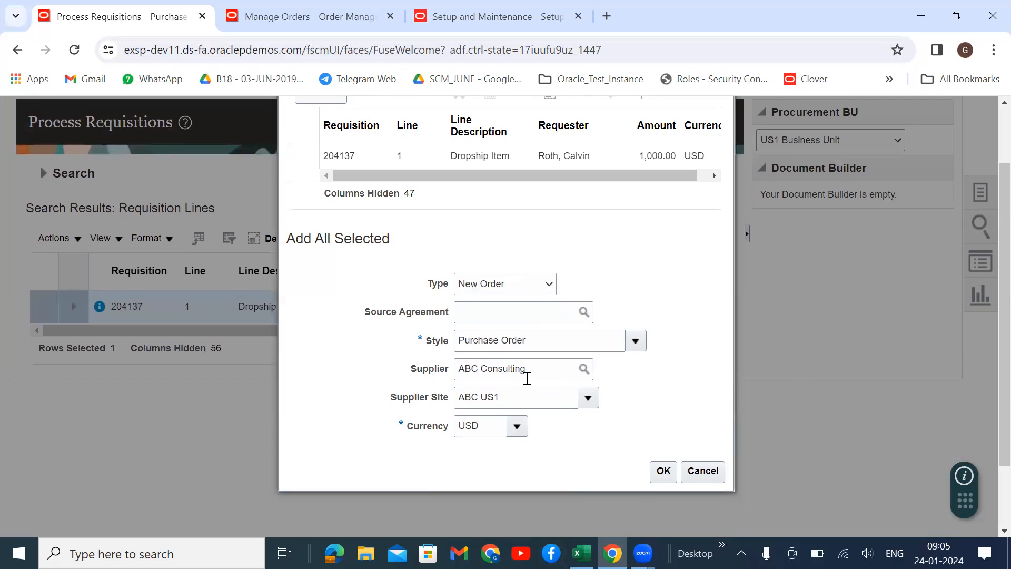
pyautogui.click(663, 470)
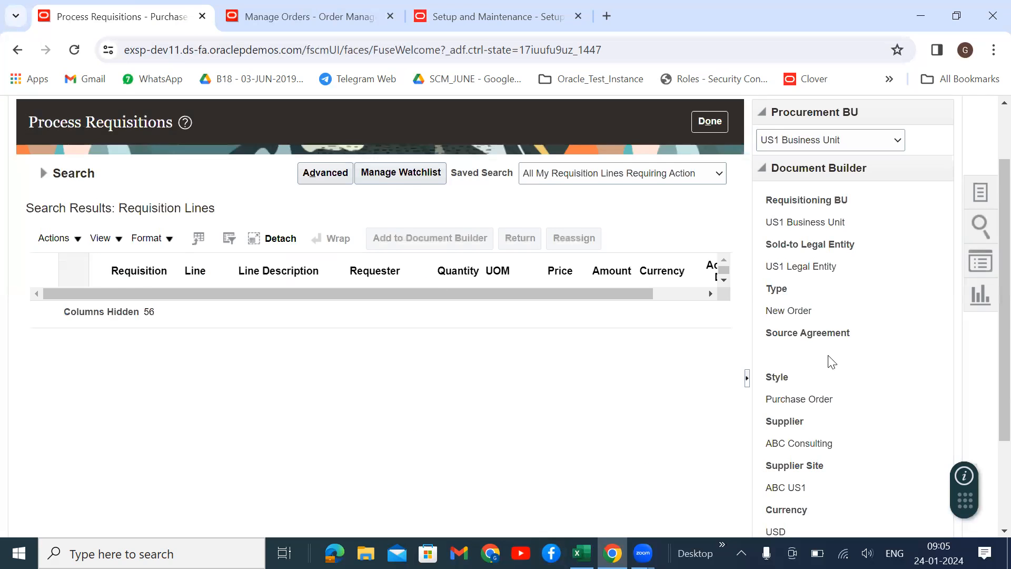
# Step: Create the purchase order from the document builder, copy its number, and dismiss the creation message
pyautogui.scroll(-3, 826, 363)
pyautogui.click(813, 507)
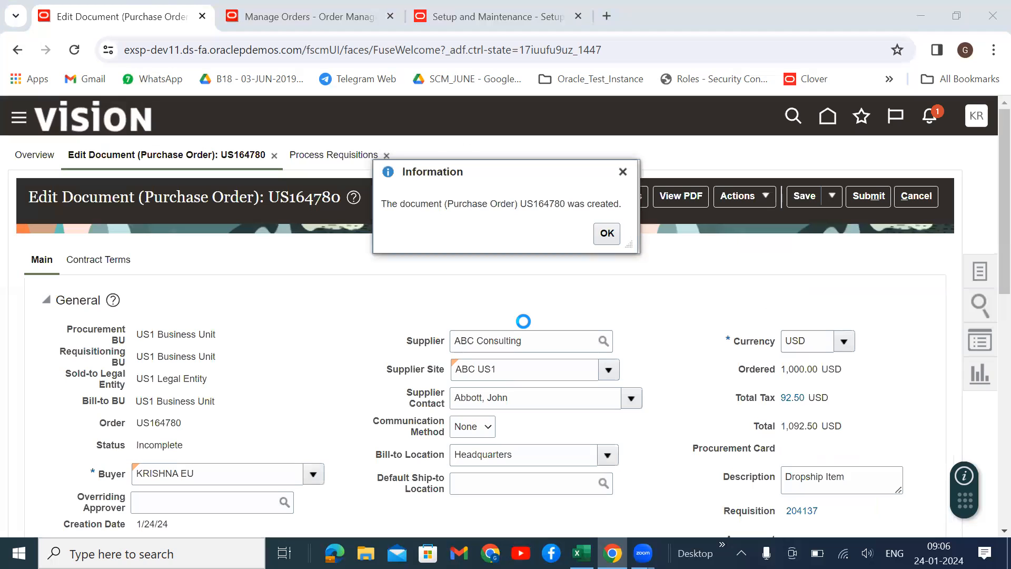
pyautogui.moveTo(565, 205); pyautogui.dragTo(518, 204)
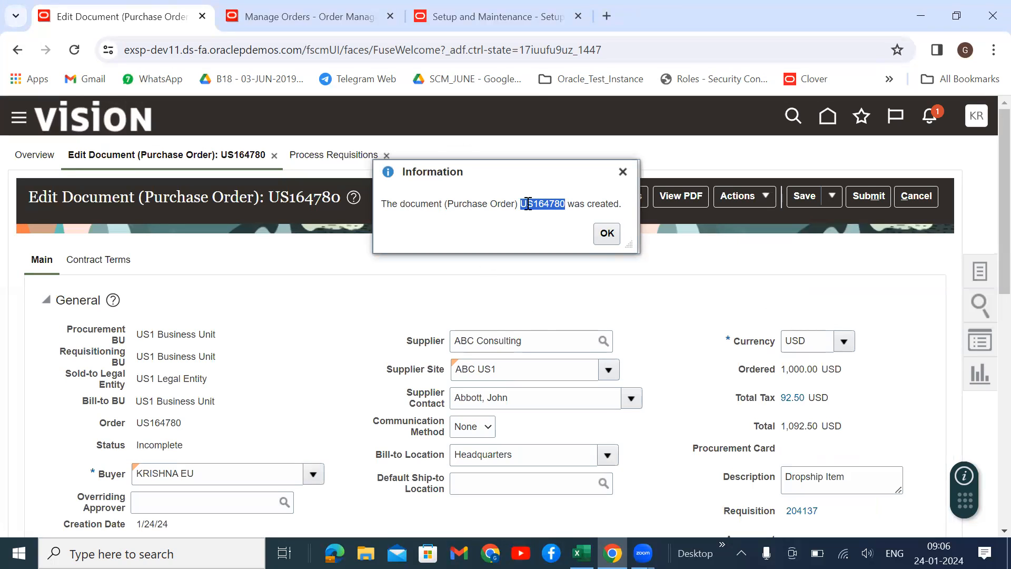
pyautogui.rightClick(528, 204)
pyautogui.click(571, 226)
pyautogui.click(608, 235)
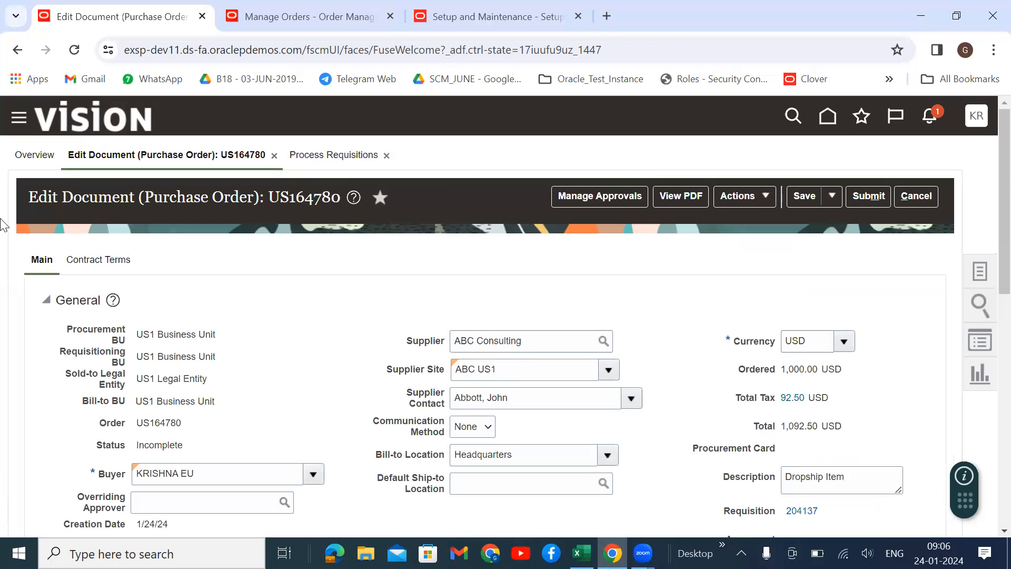
pyautogui.scroll(-10, 650, 353)
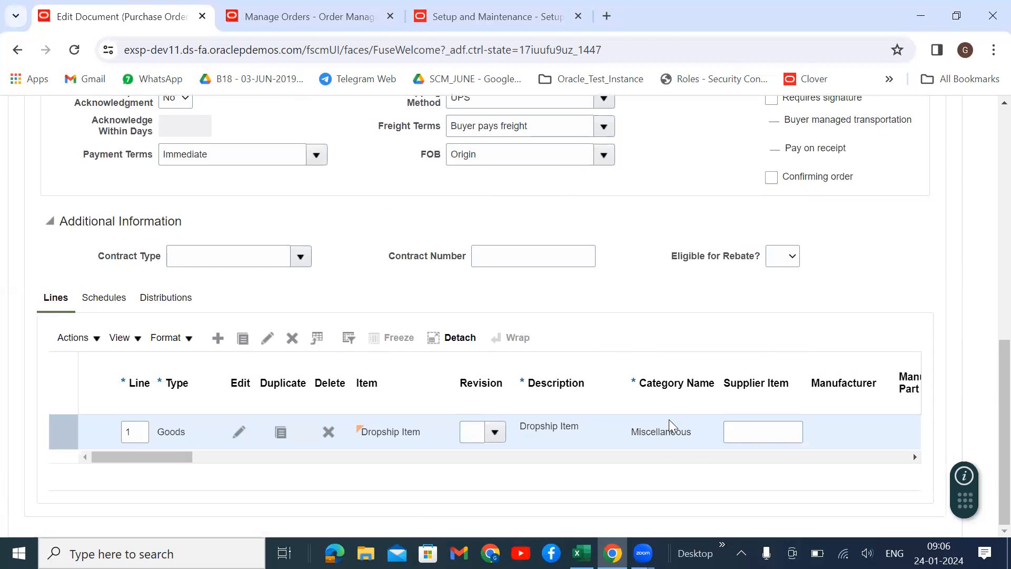
pyautogui.scroll(10, 656, 468)
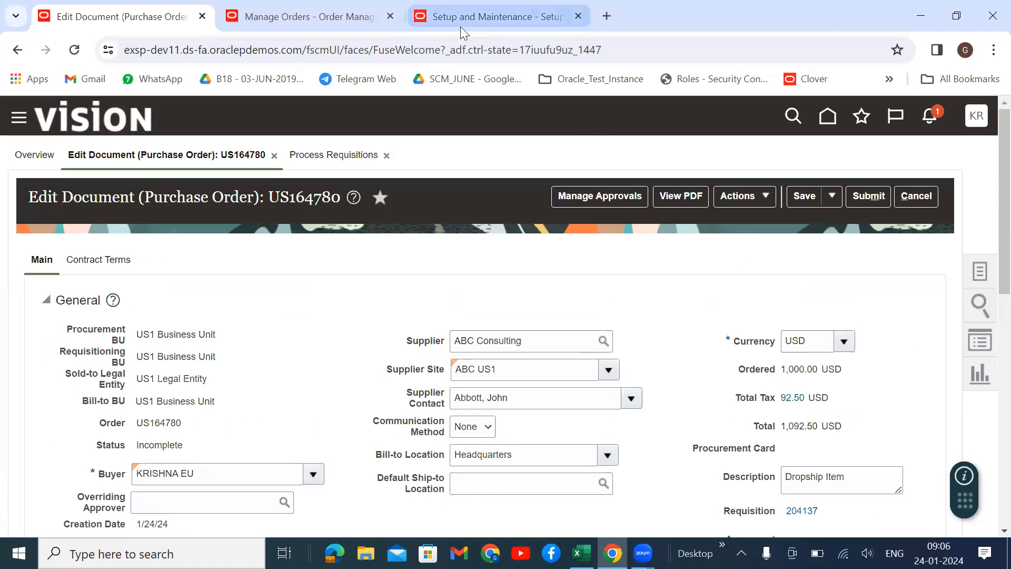
# Step: Switch the Setup and Maintenance offering to Procurement and select the Approval Management functional area
pyautogui.click(214, 155)
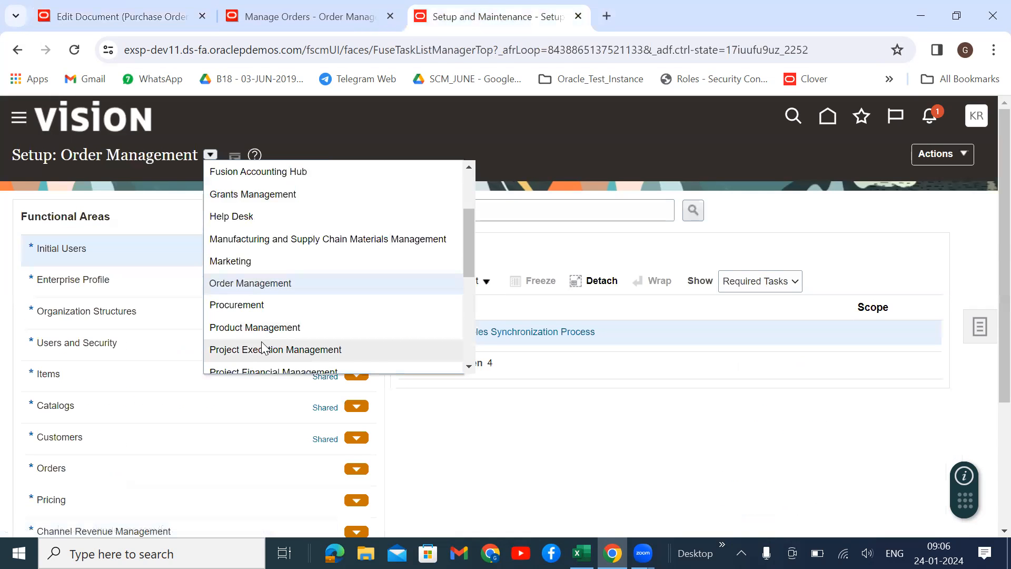
pyautogui.click(254, 304)
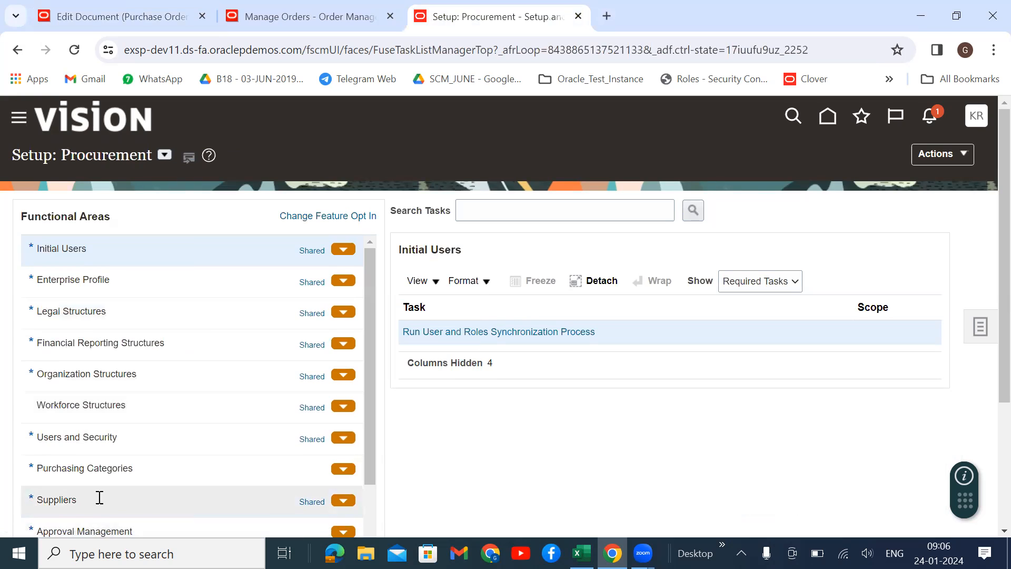
pyautogui.scroll(-3, 99, 408)
pyautogui.click(99, 376)
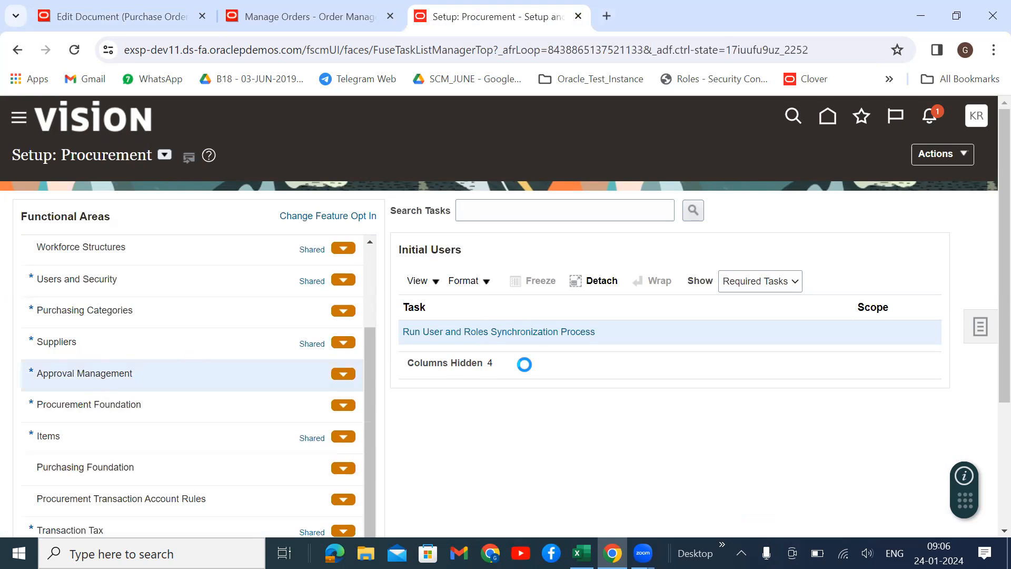
# Step: Open Manage Purchasing Document Approvals and disable the Preapproval Consensus participant
pyautogui.click(497, 356)
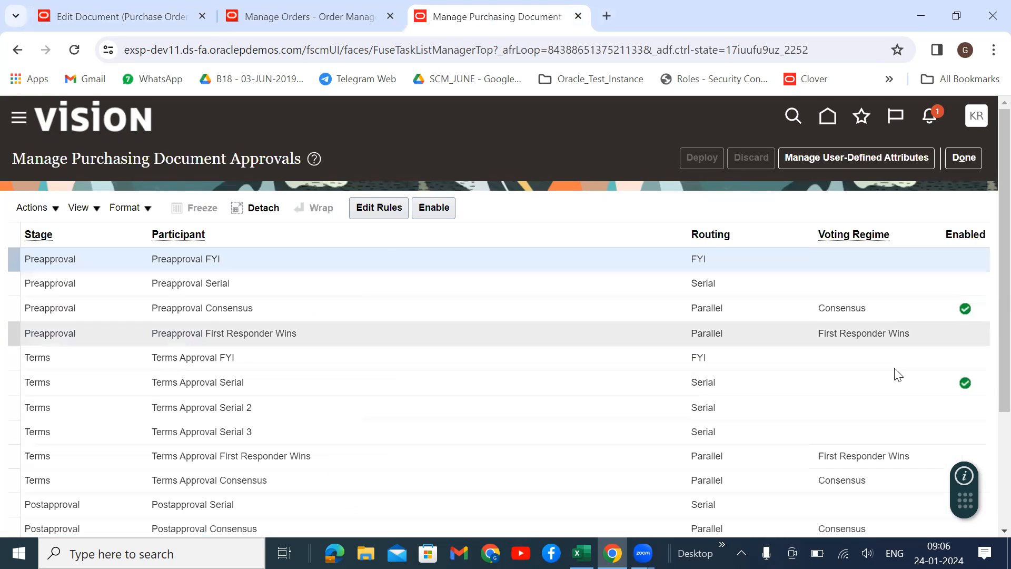
pyautogui.click(895, 310)
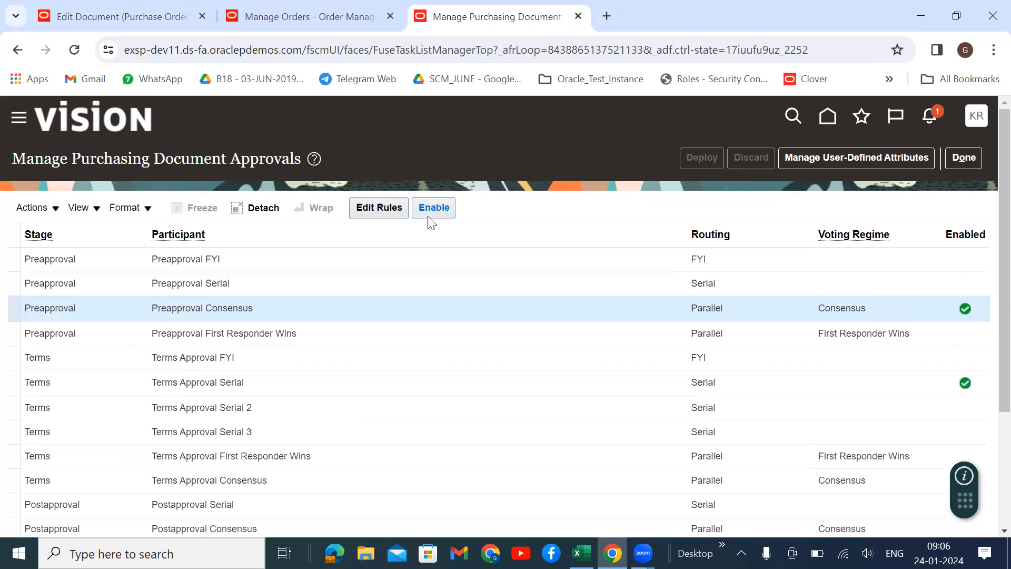
pyautogui.click(430, 207)
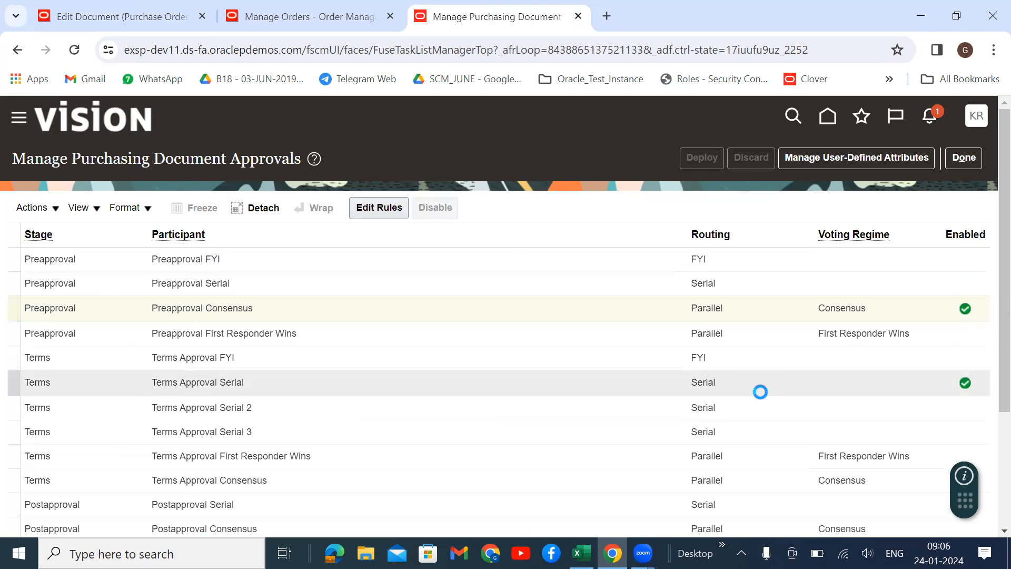
# Step: Open the approval rules of the Terms Approval Serial participant and look through the existing rules
pyautogui.scroll(-3, 760, 391)
pyautogui.click(800, 266)
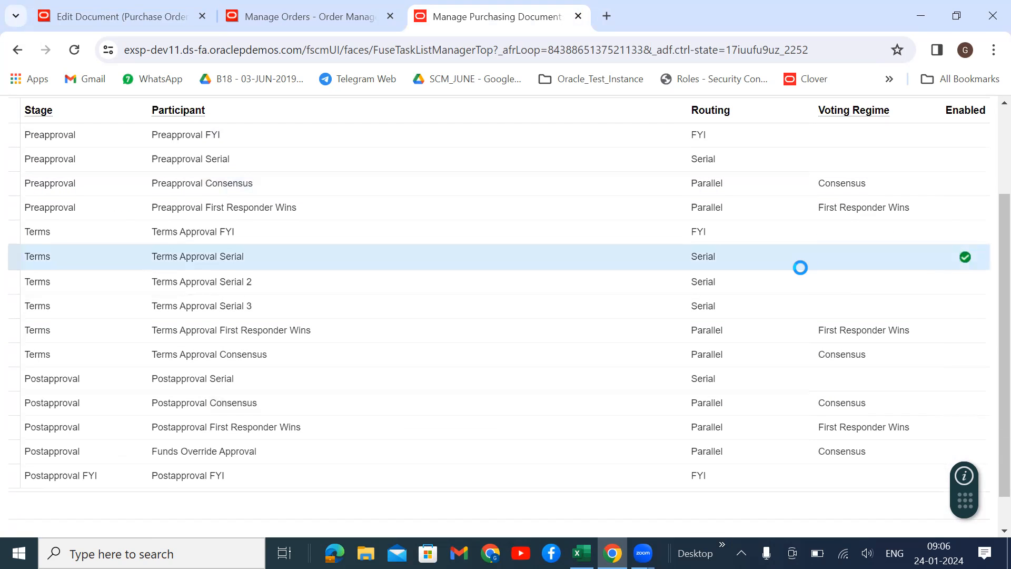
pyautogui.scroll(2, 986, 338)
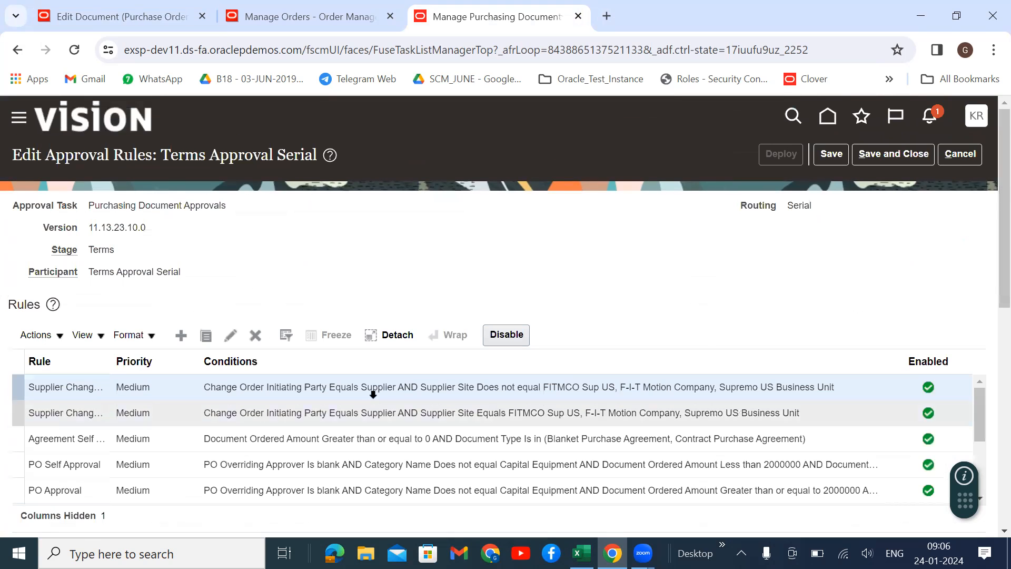
pyautogui.scroll(-2, 986, 298)
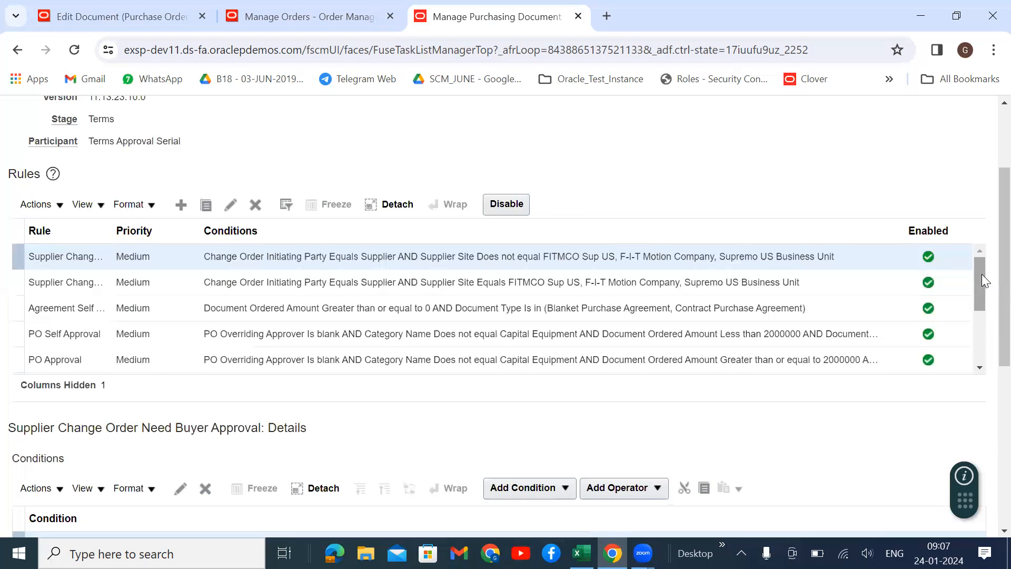
pyautogui.moveTo(981, 275); pyautogui.dragTo(982, 302)
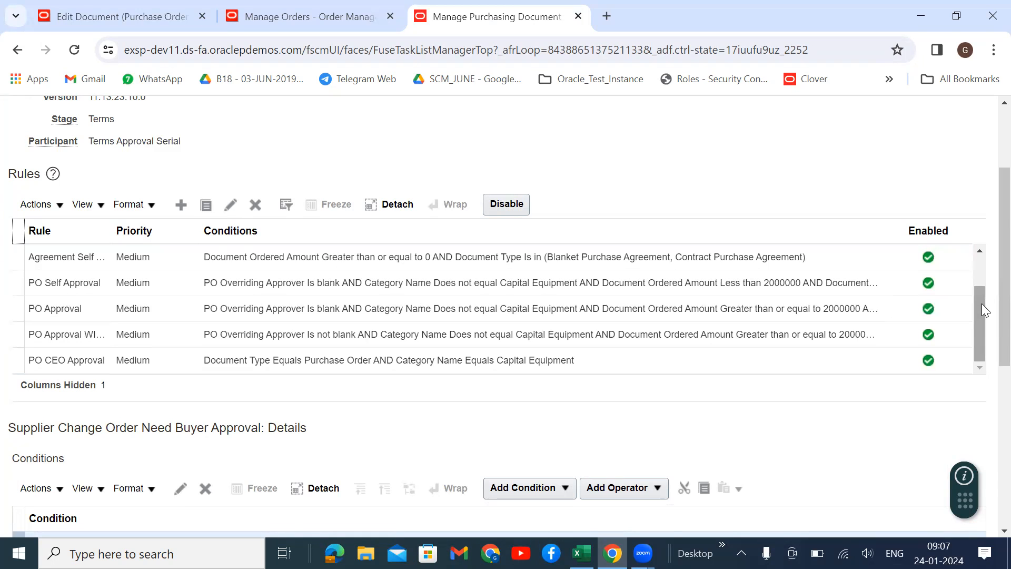
pyautogui.moveTo(981, 314); pyautogui.dragTo(981, 277)
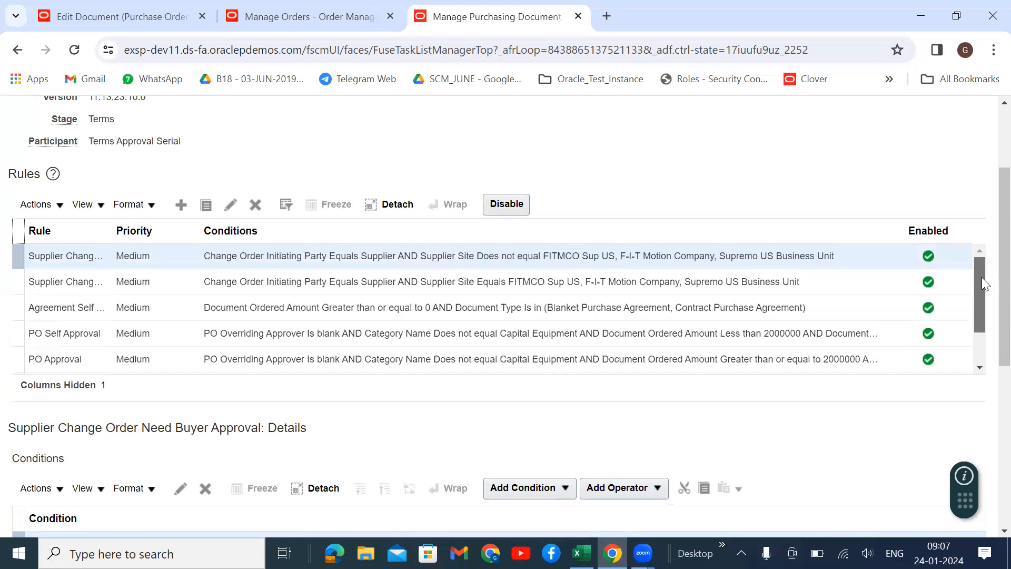
pyautogui.moveTo(1003, 311); pyautogui.dragTo(985, 264)
# Step: Create an approval rule named US1 PO APPROVAL with the same text as description and priority Highest
pyautogui.click(184, 311)
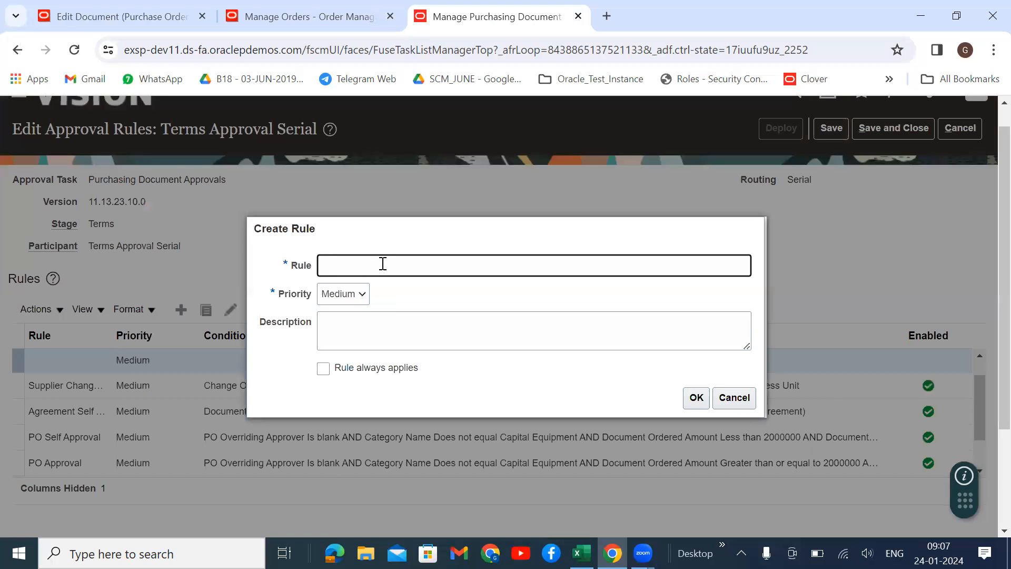
pyautogui.click(382, 264)
pyautogui.write('UA')
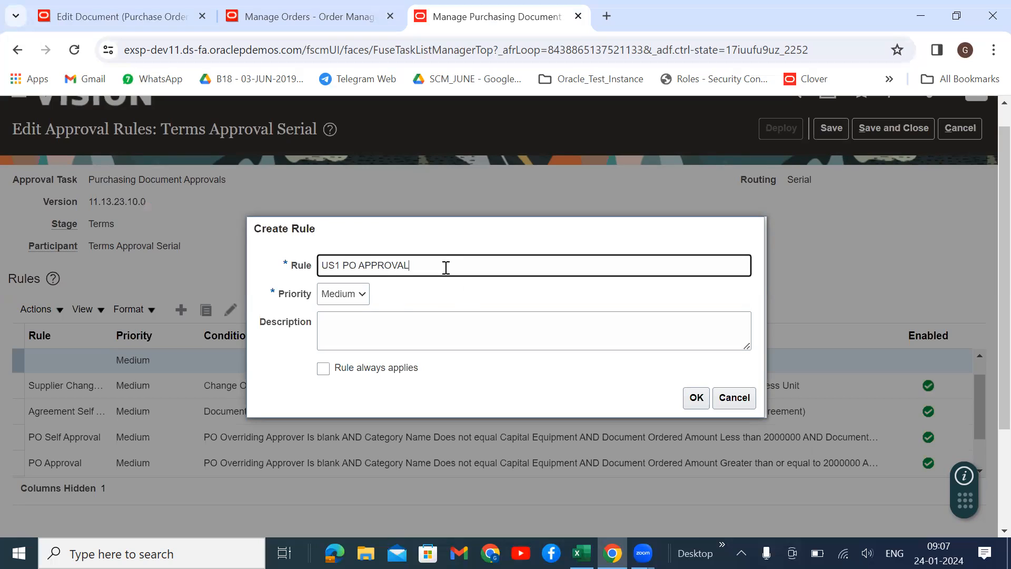
pyautogui.click(306, 264)
pyautogui.click(402, 331)
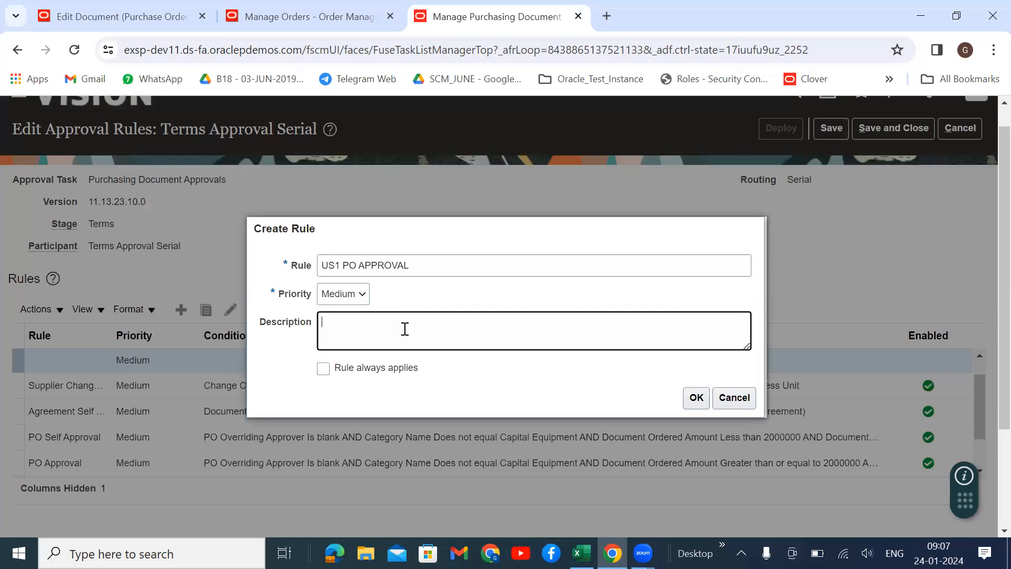
pyautogui.hotkey('ctrl', 'v')
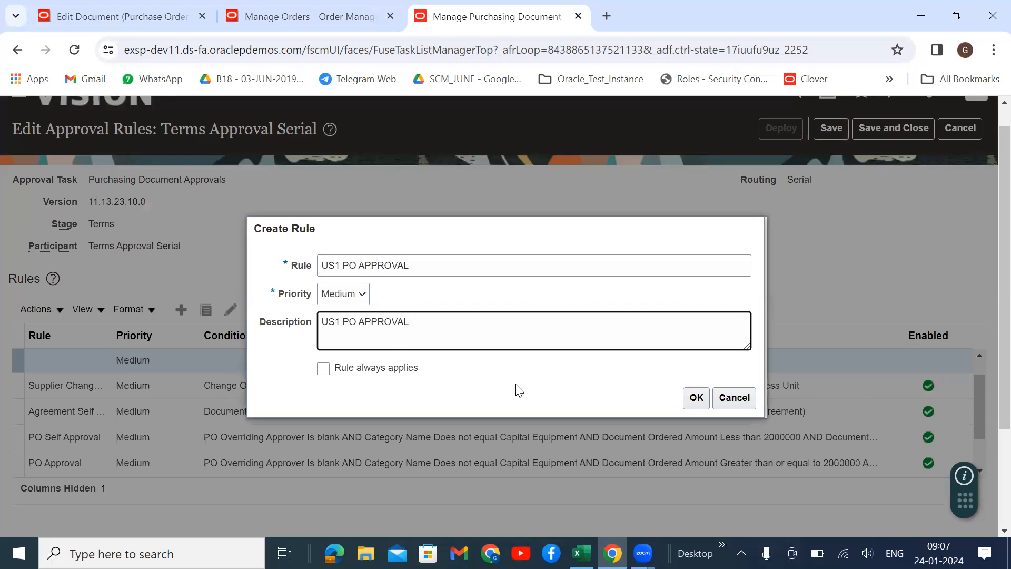
pyautogui.click(339, 293)
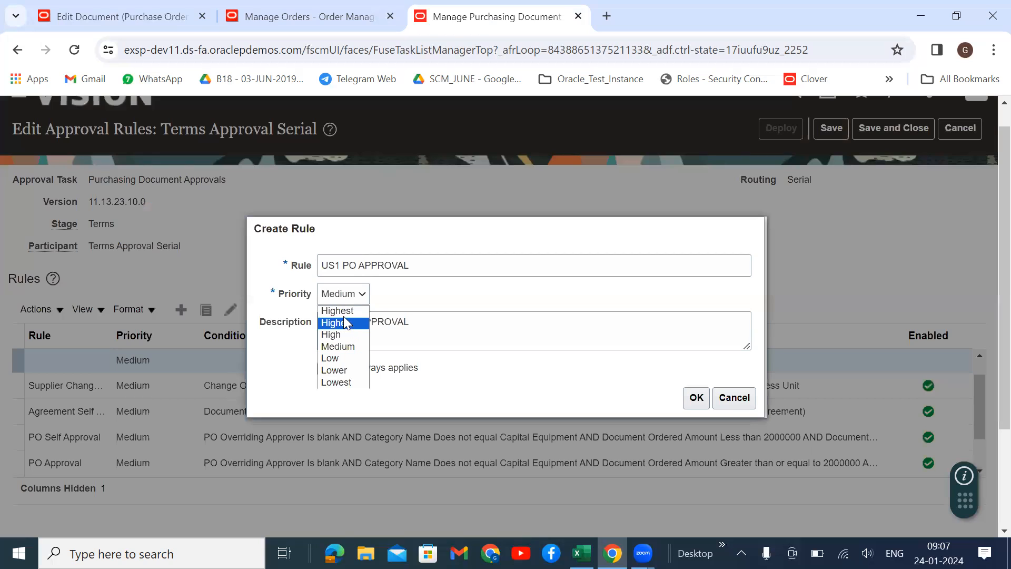
pyautogui.click(337, 310)
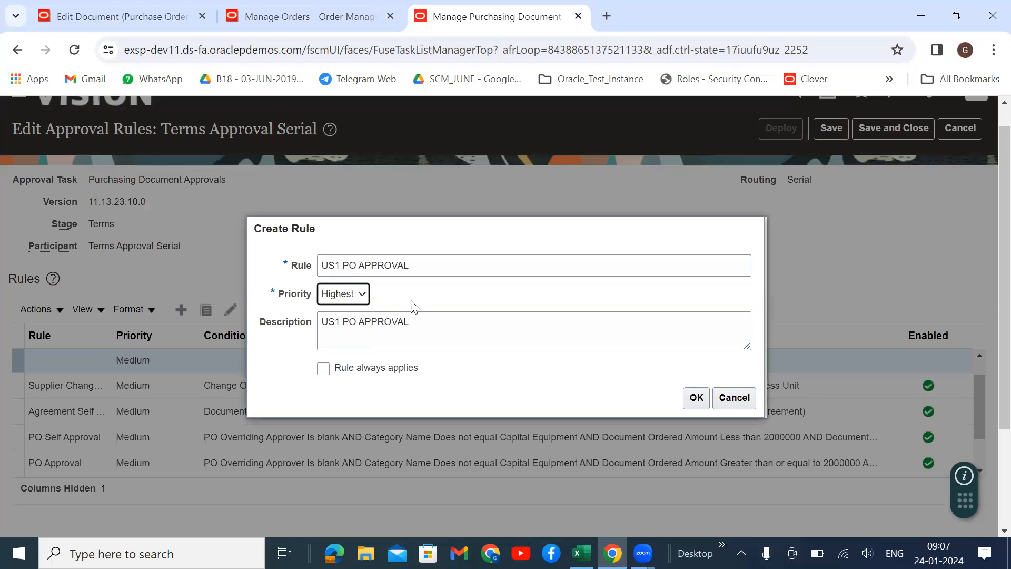
pyautogui.click(694, 401)
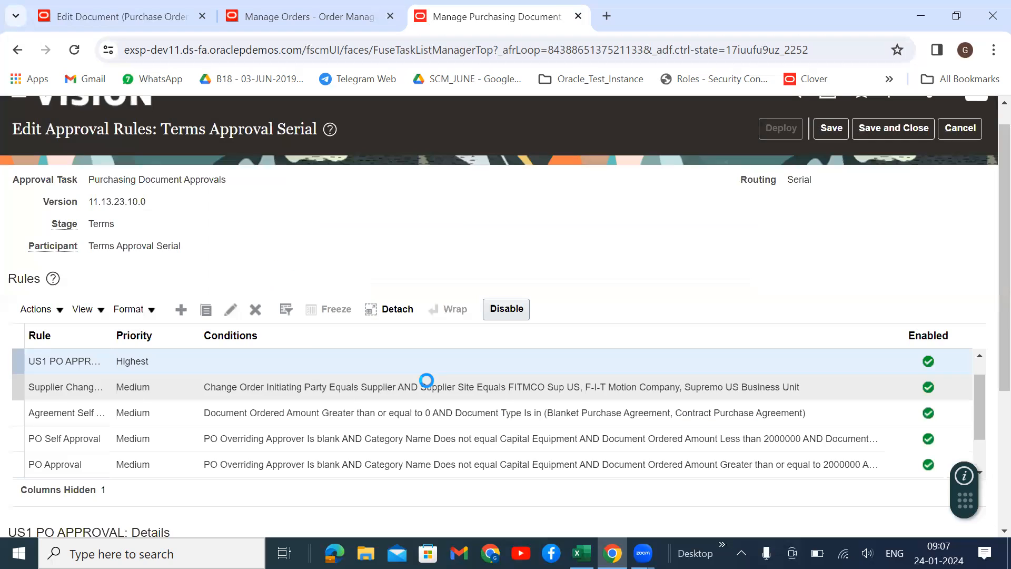
# Step: Add a condition to the US1 PO APPROVAL rule: Procurement BU Equals US1 Business Unit
pyautogui.scroll(-4, 989, 243)
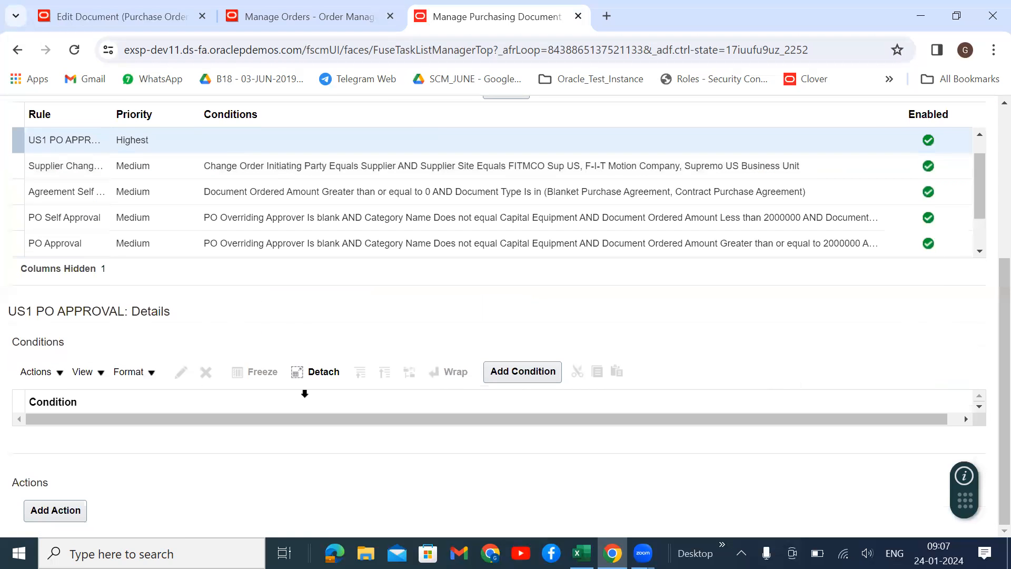
pyautogui.click(548, 372)
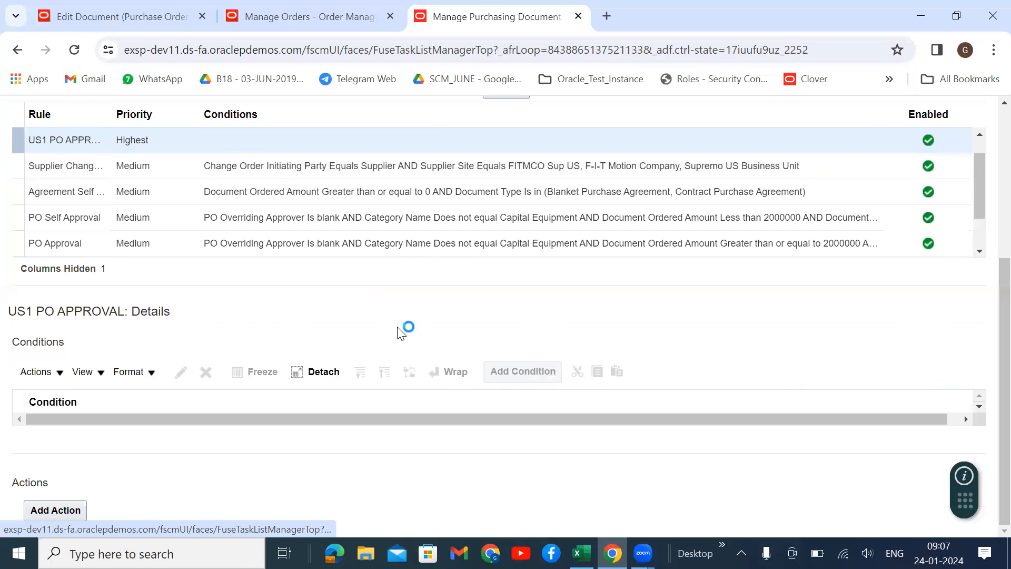
pyautogui.click(484, 315)
pyautogui.write('R')
pyautogui.press('BackSpace')
pyautogui.write('PROC')
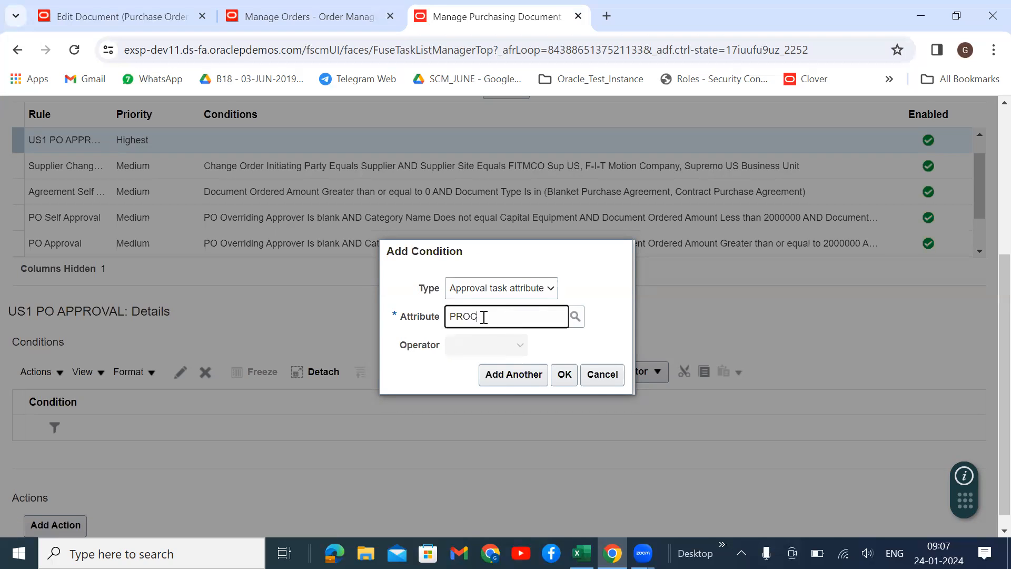
pyautogui.write('U')
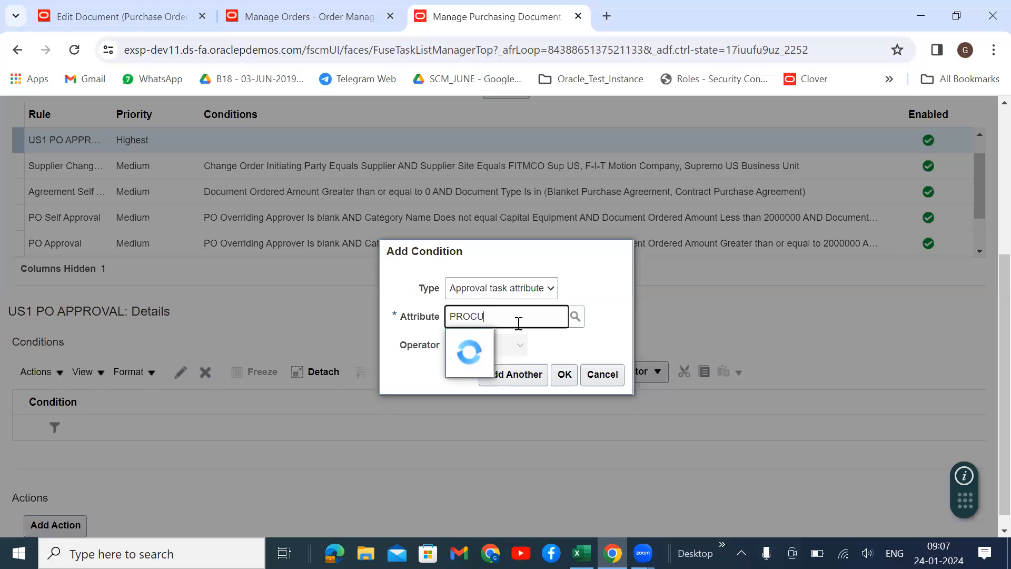
pyautogui.click(558, 342)
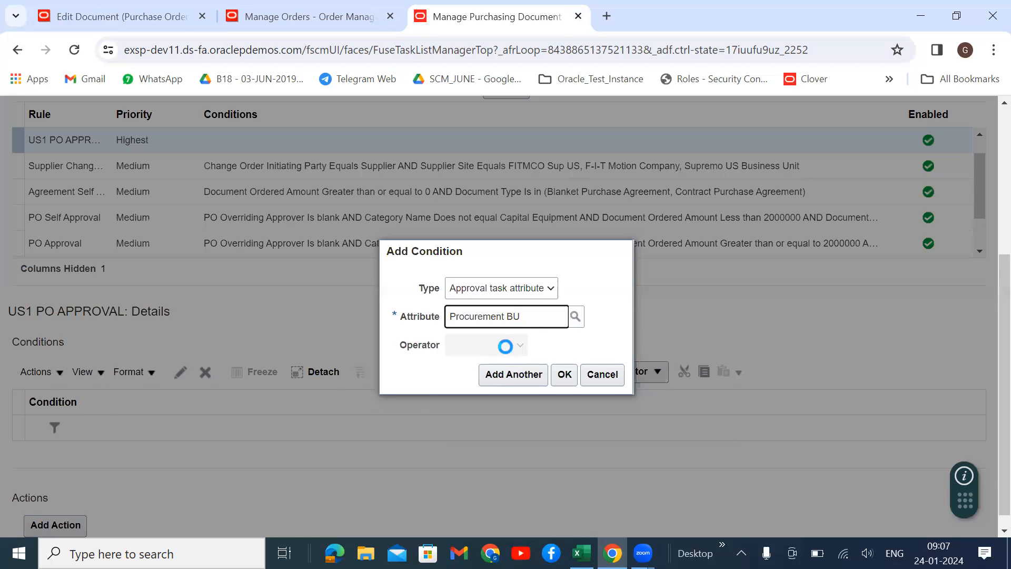
pyautogui.click(471, 371)
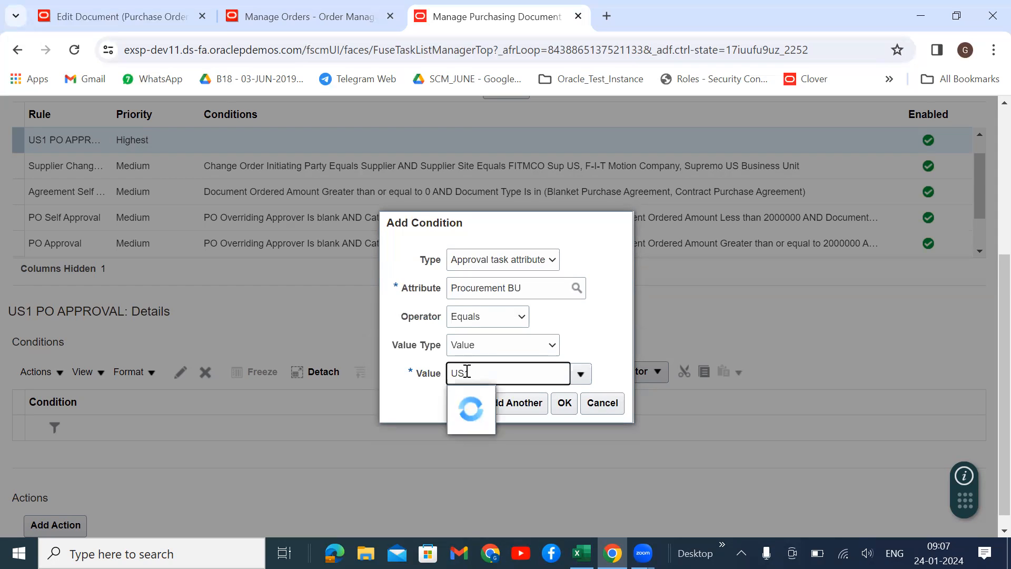
pyautogui.click(541, 399)
pyautogui.click(564, 402)
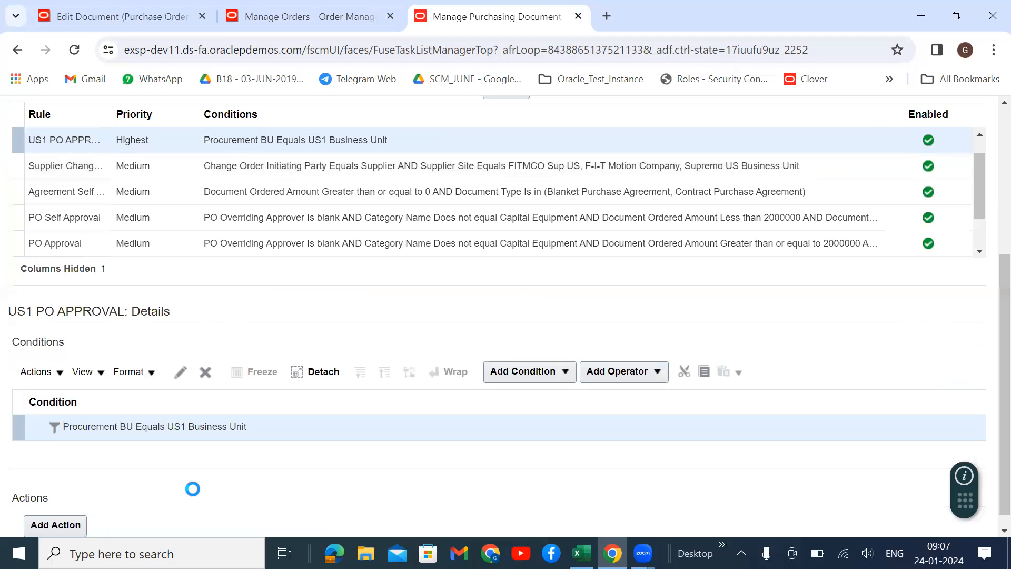
# Step: Add an action to the US1 PO APPROVAL rule with action type Automatic and outcome Approved
pyautogui.click(53, 510)
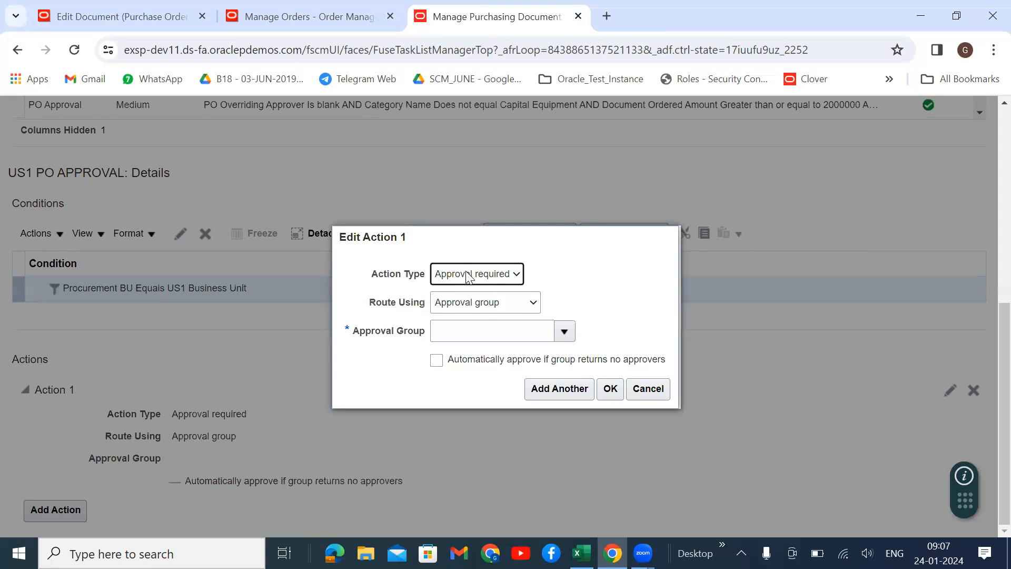
pyautogui.click(476, 274)
pyautogui.click(478, 301)
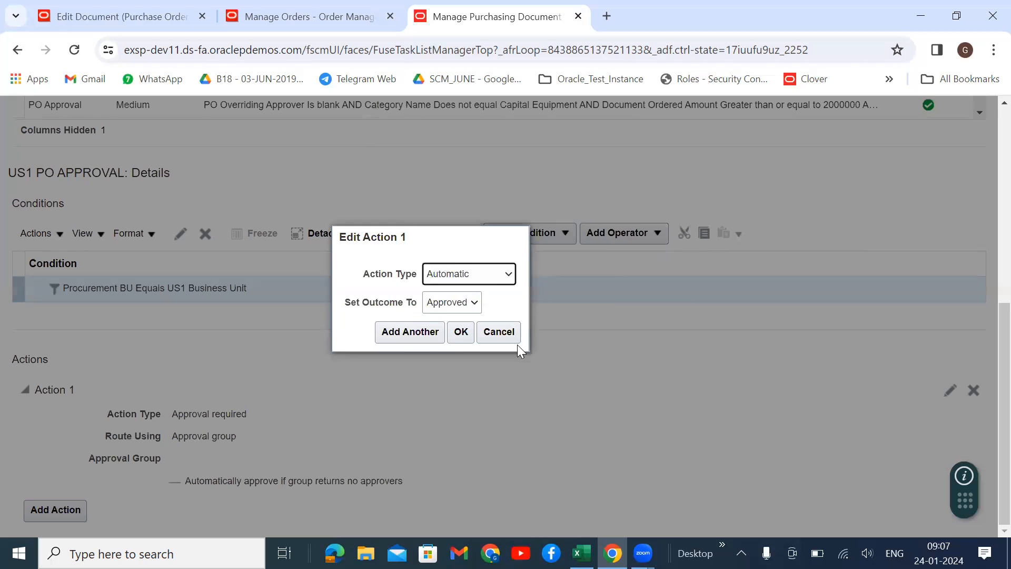
pyautogui.click(536, 361)
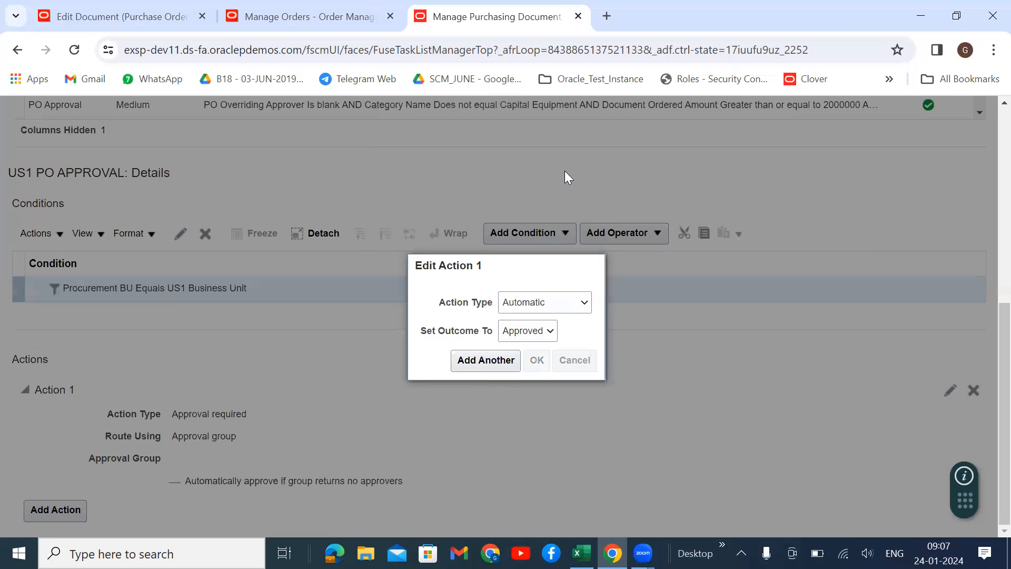
# Step: Save and deploy the updated approval rules, and leave the approval setup for the home page
pyautogui.scroll(5, 988, 391)
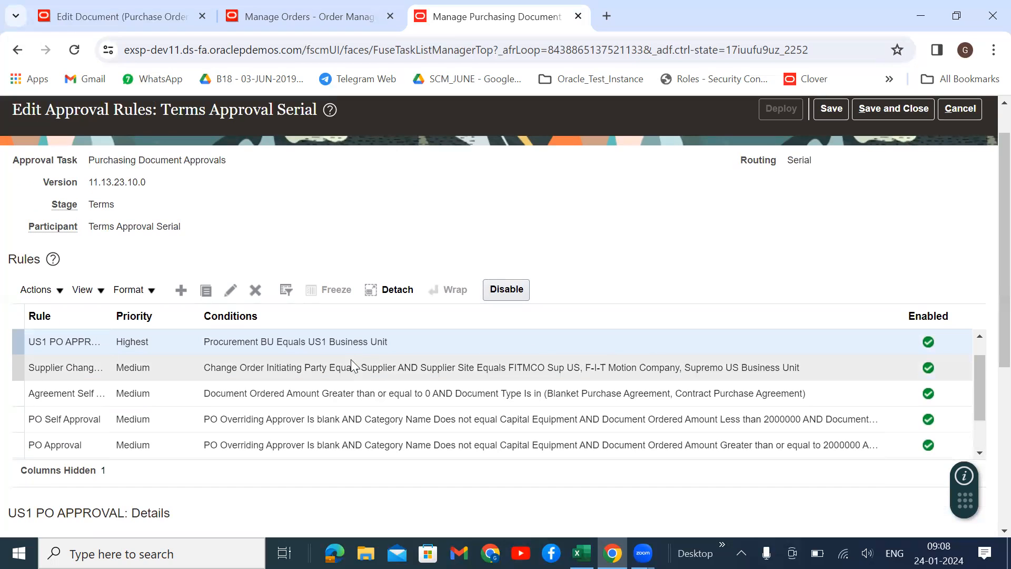
pyautogui.scroll(2, 989, 323)
pyautogui.click(824, 154)
pyautogui.click(770, 153)
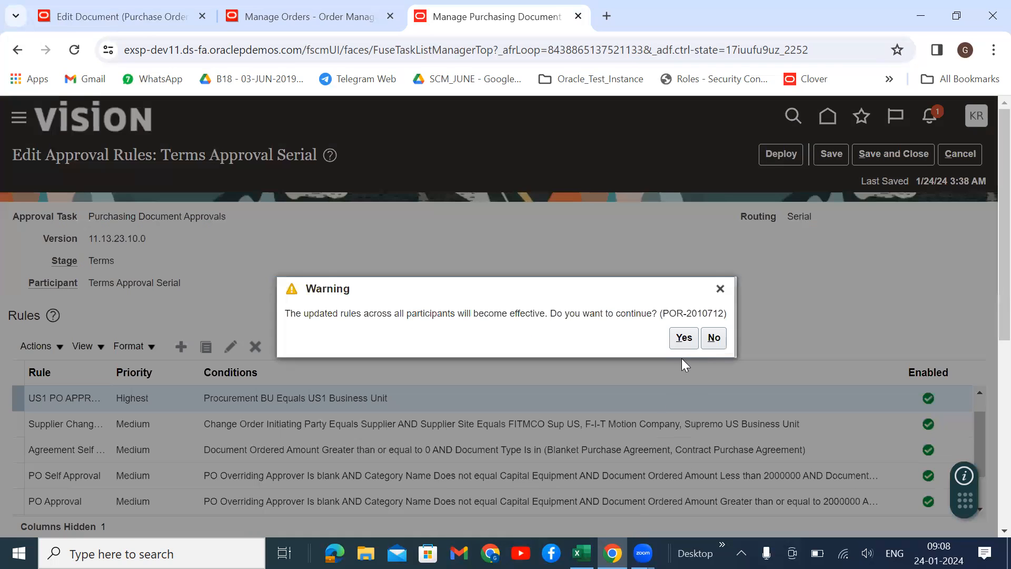
pyautogui.click(683, 338)
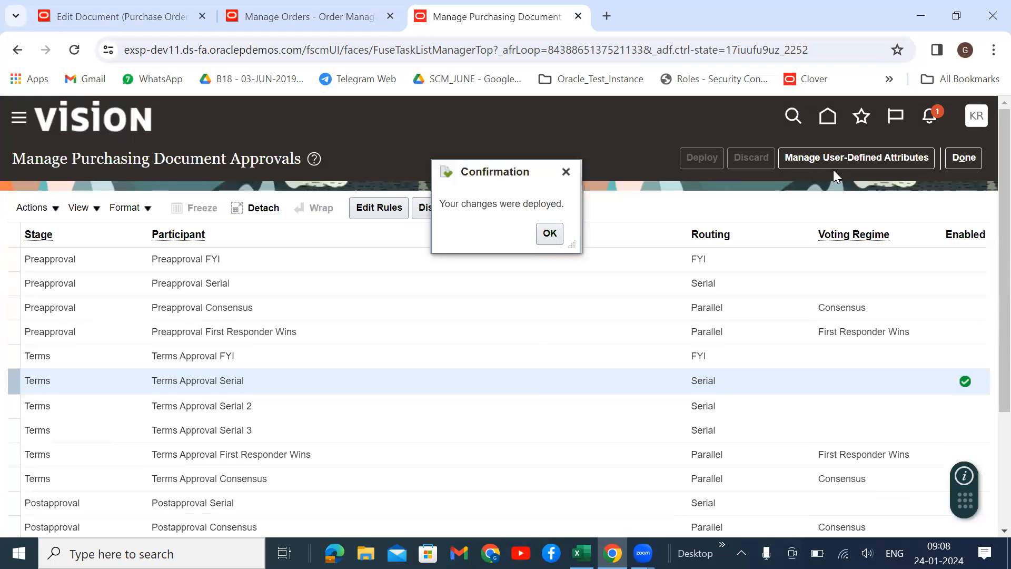
pyautogui.click(548, 234)
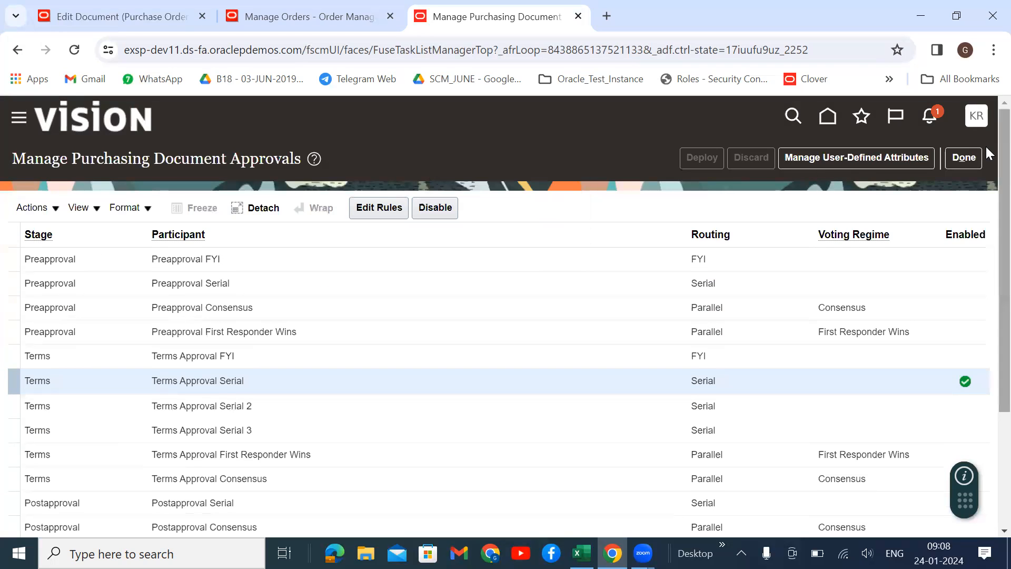
pyautogui.click(960, 159)
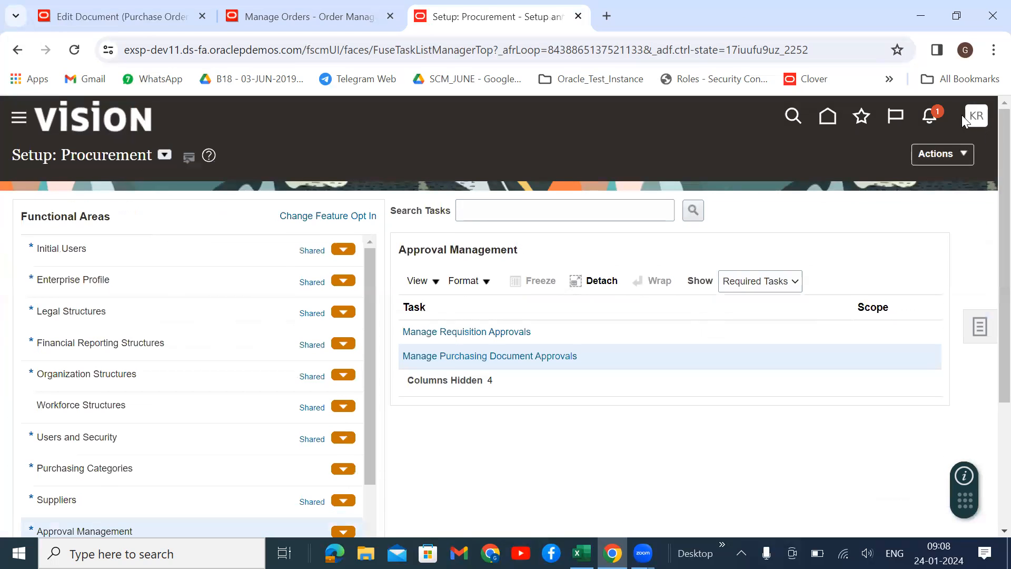
pyautogui.click(827, 118)
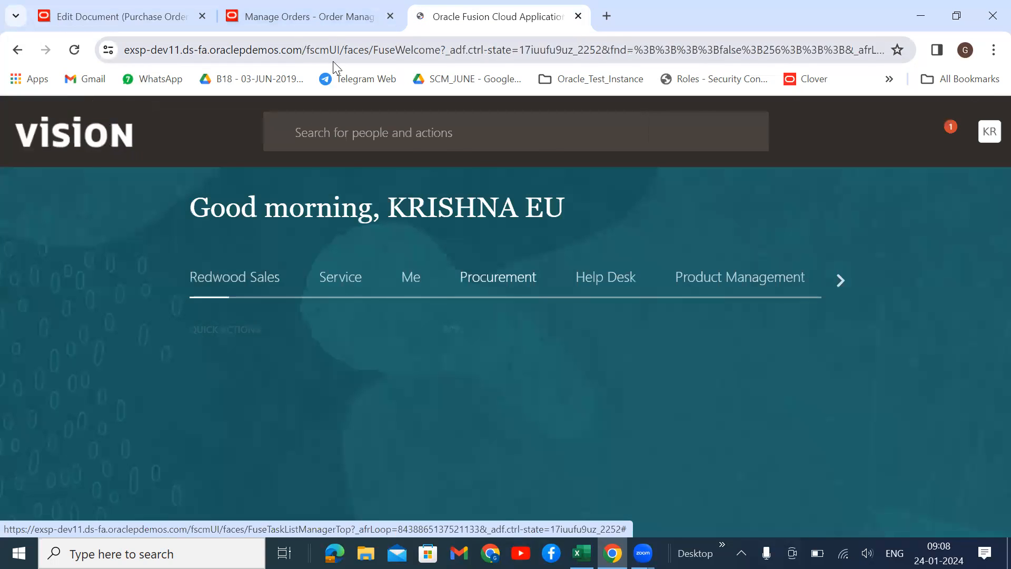
# Step: Return to the open drop ship purchase order and review its header, terms and lines
pyautogui.click(94, 11)
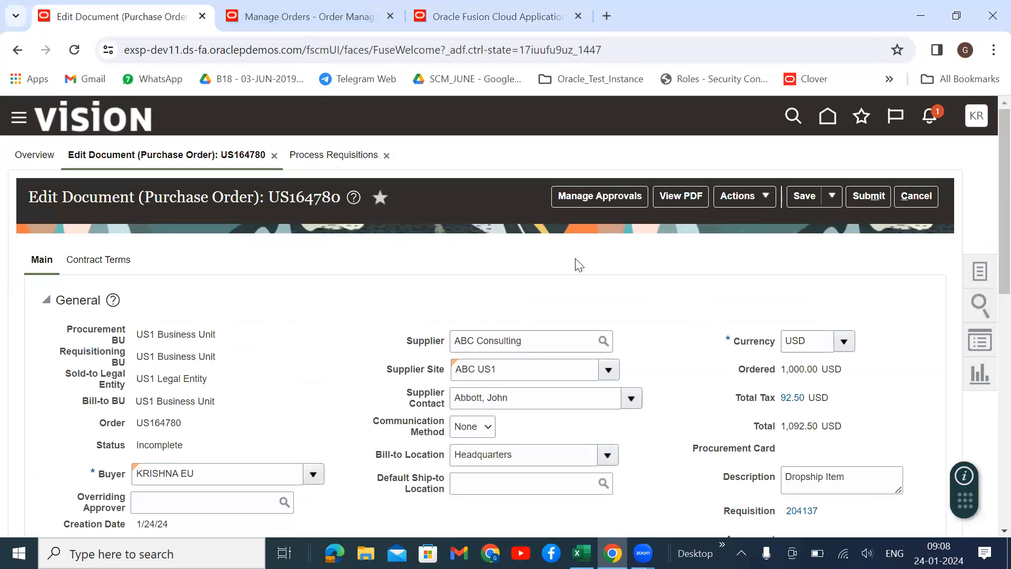
pyautogui.scroll(-10, 651, 270)
pyautogui.scroll(-2, 507, 442)
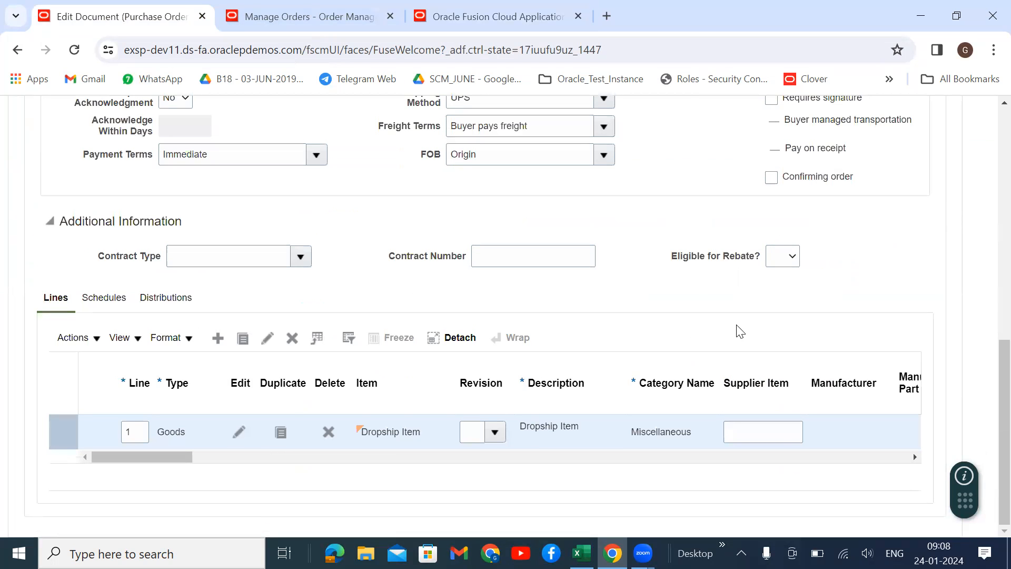
pyautogui.scroll(12, 649, 368)
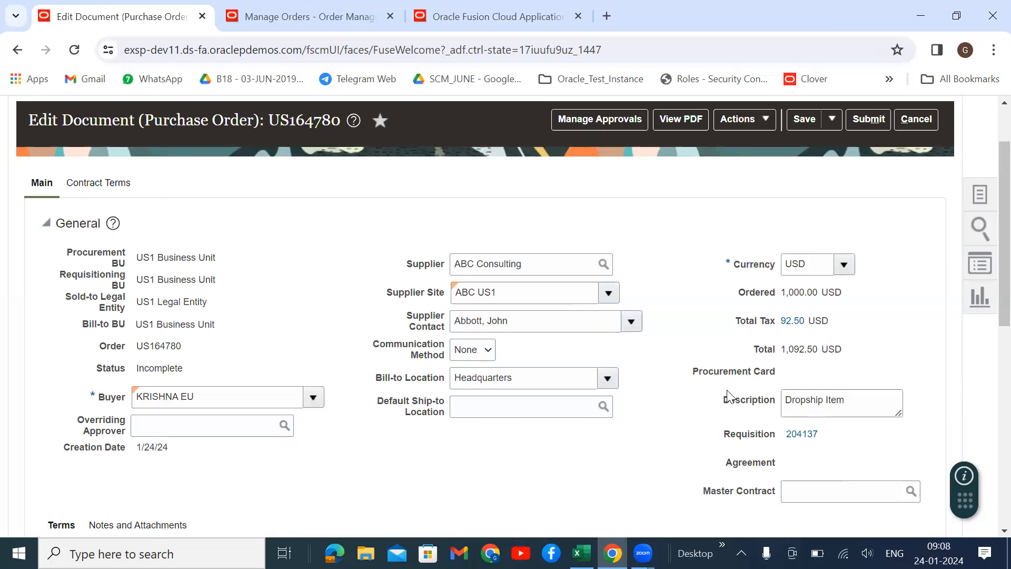
pyautogui.scroll(-2, 599, 448)
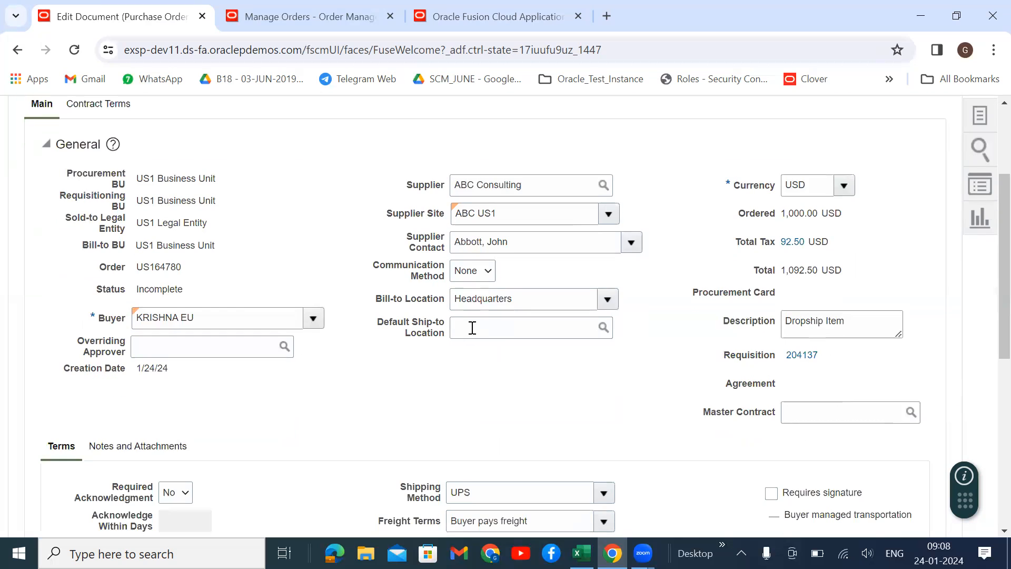
# Step: Validate the drop ship purchase order for errors and warnings
pyautogui.scroll(3, 685, 379)
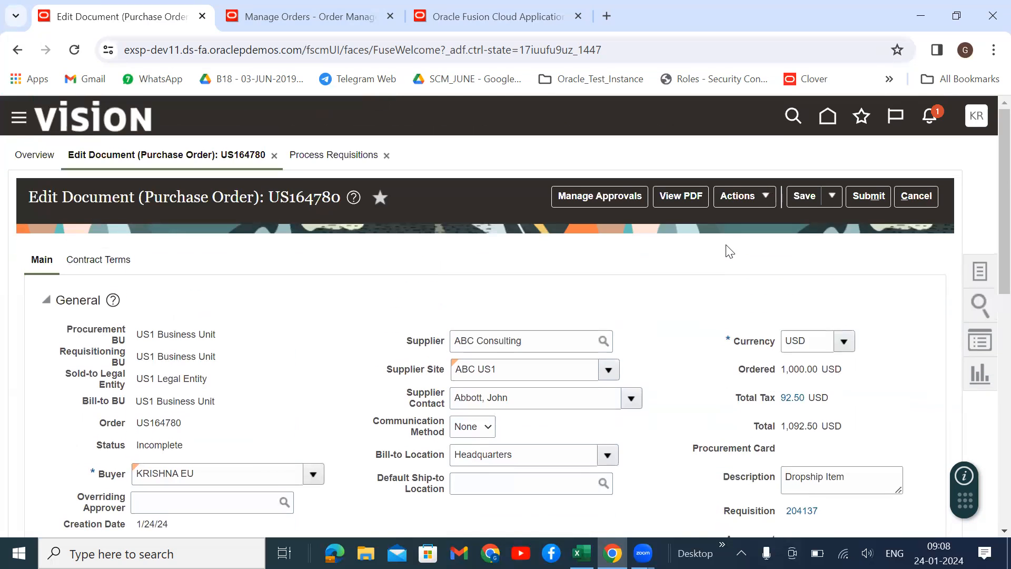
pyautogui.click(763, 196)
pyautogui.click(757, 221)
pyautogui.scroll(-3, 837, 339)
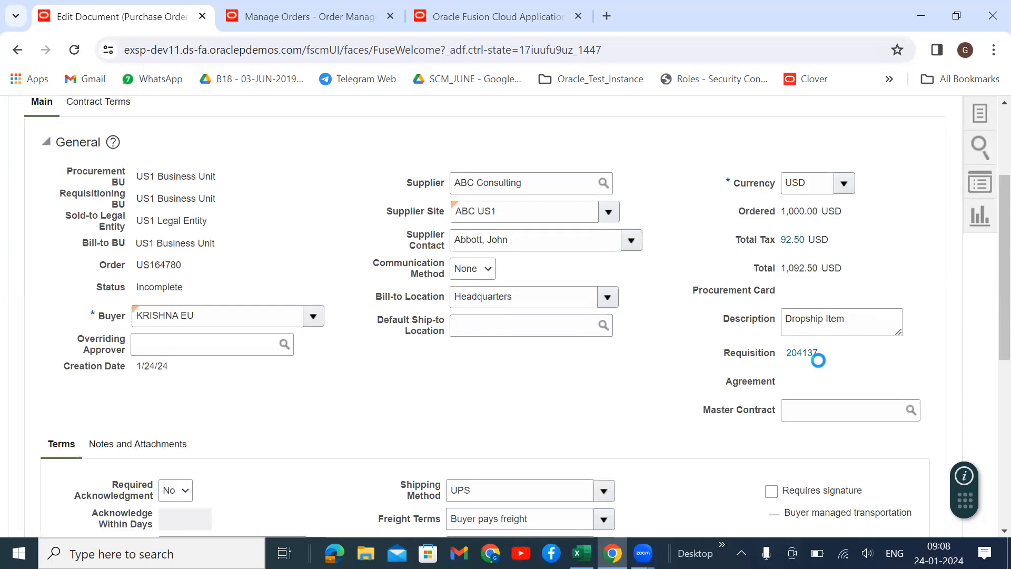
pyautogui.click(802, 353)
pyautogui.scroll(-7, 248, 509)
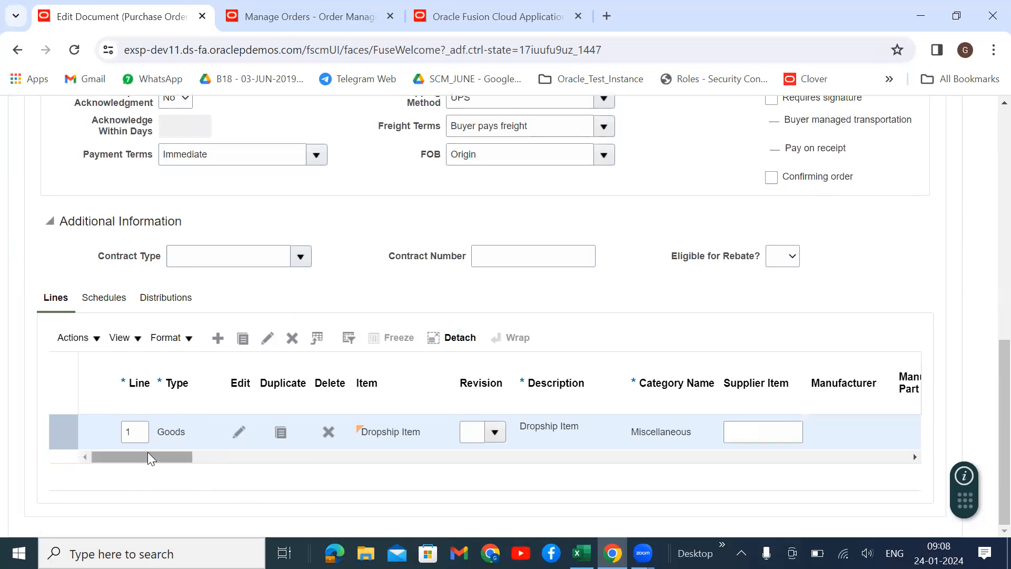
# Step: Examine the order line's organization, delivery dates and ship-to location details, dismissing the validation confirmation
pyautogui.moveTo(152, 456); pyautogui.dragTo(203, 457)
pyautogui.click(255, 457)
pyautogui.click(354, 457)
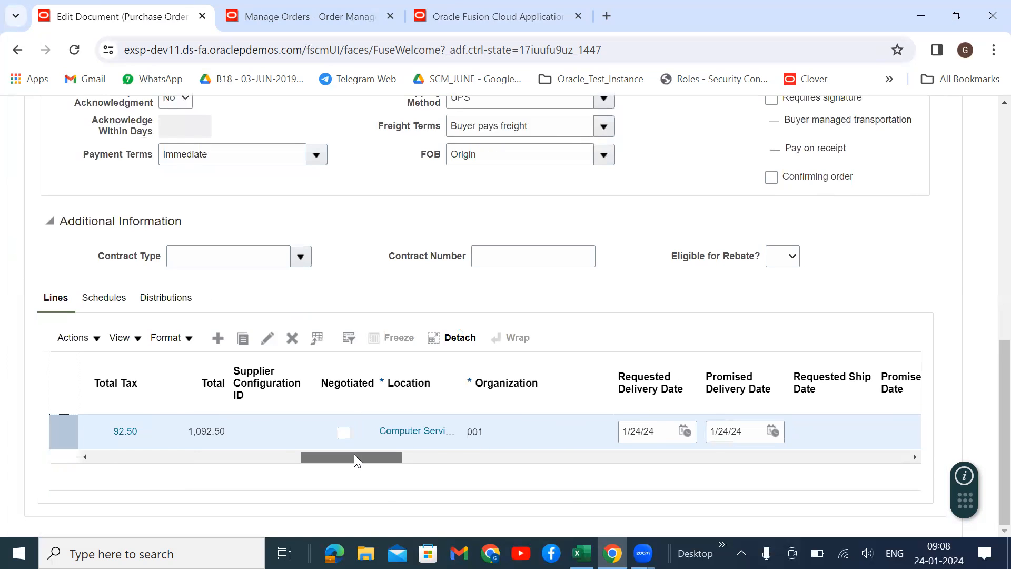
pyautogui.click(116, 298)
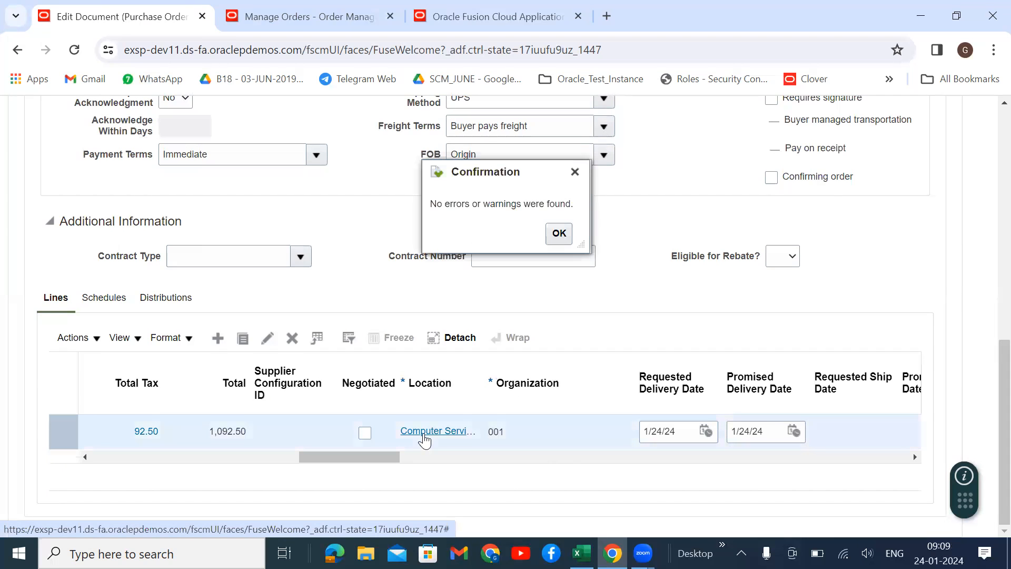
pyautogui.press('Return')
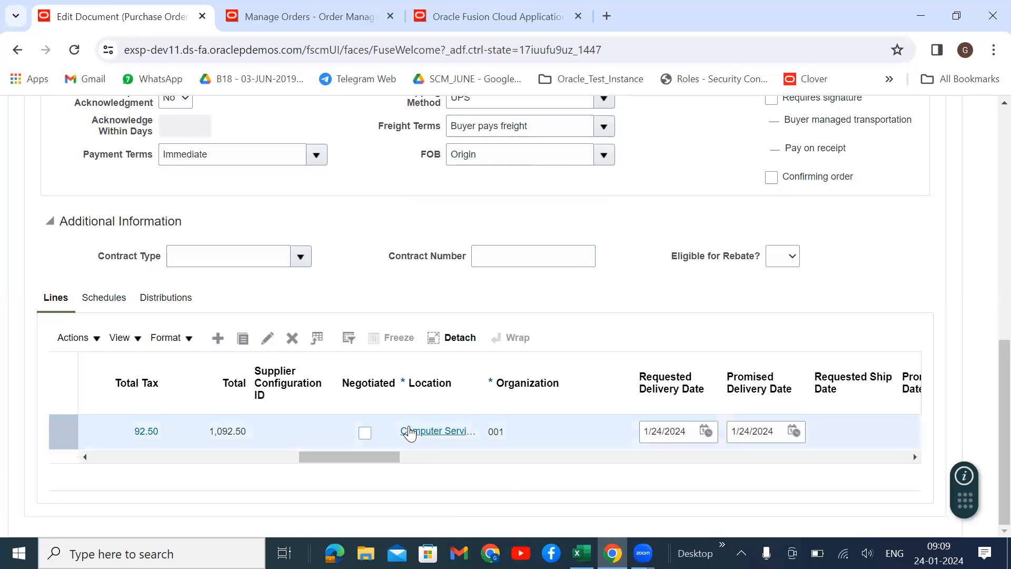
pyautogui.click(436, 433)
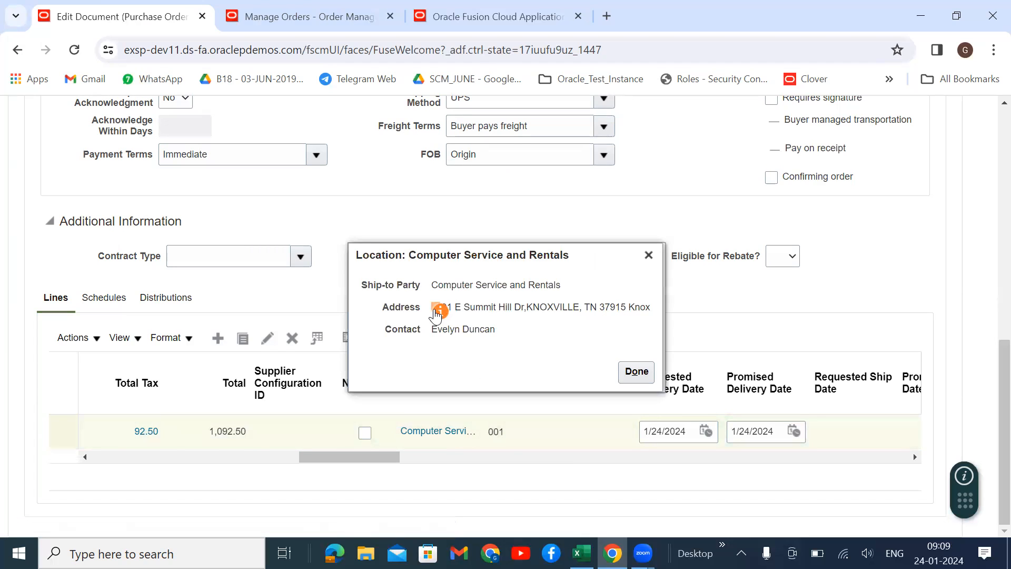
pyautogui.click(631, 371)
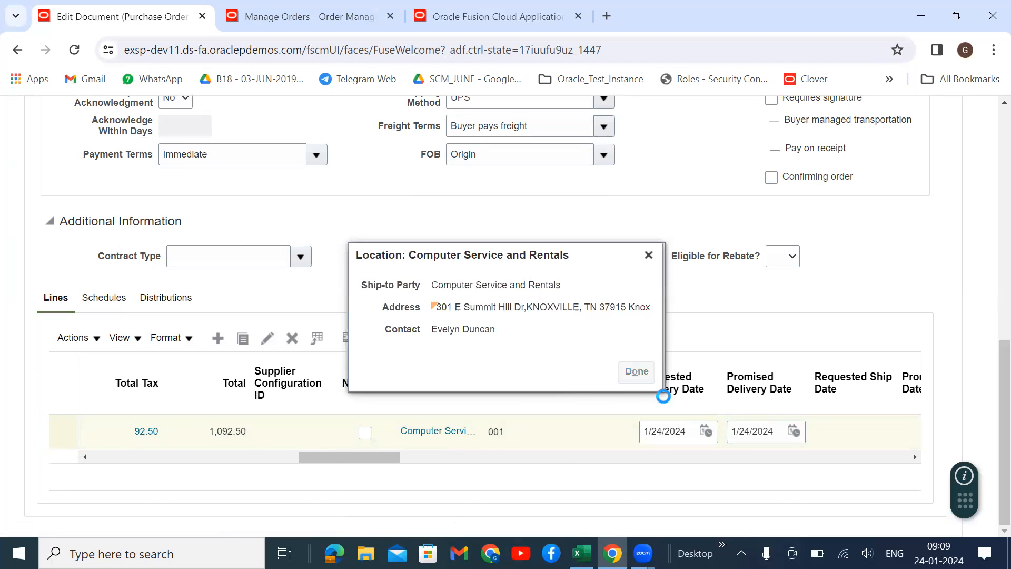
# Step: Submit the purchase order for approval and copy its order number from the confirmation
pyautogui.scroll(10, 790, 350)
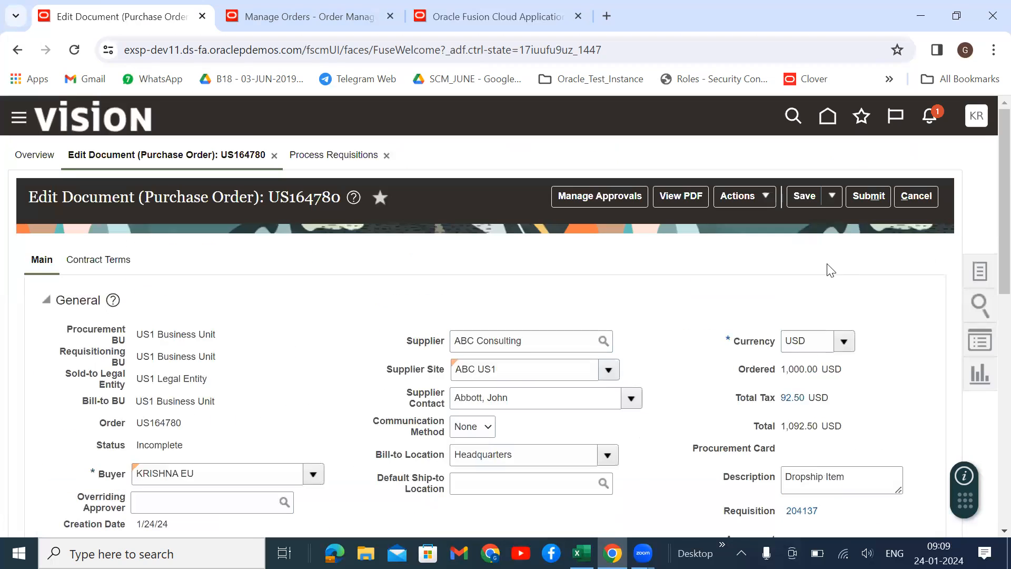
pyautogui.click(867, 197)
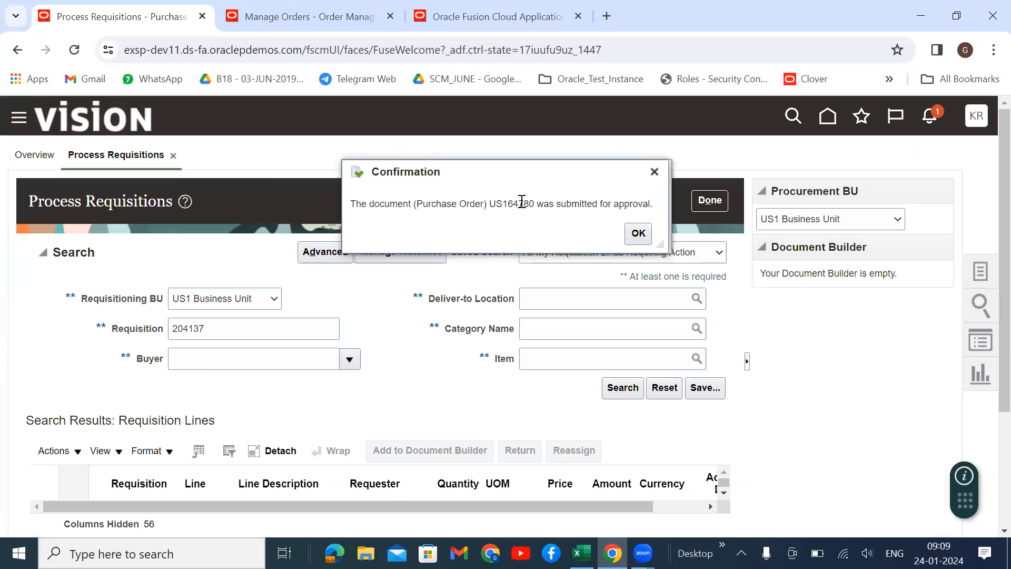
pyautogui.doubleClick(513, 202)
pyautogui.rightClick(513, 205)
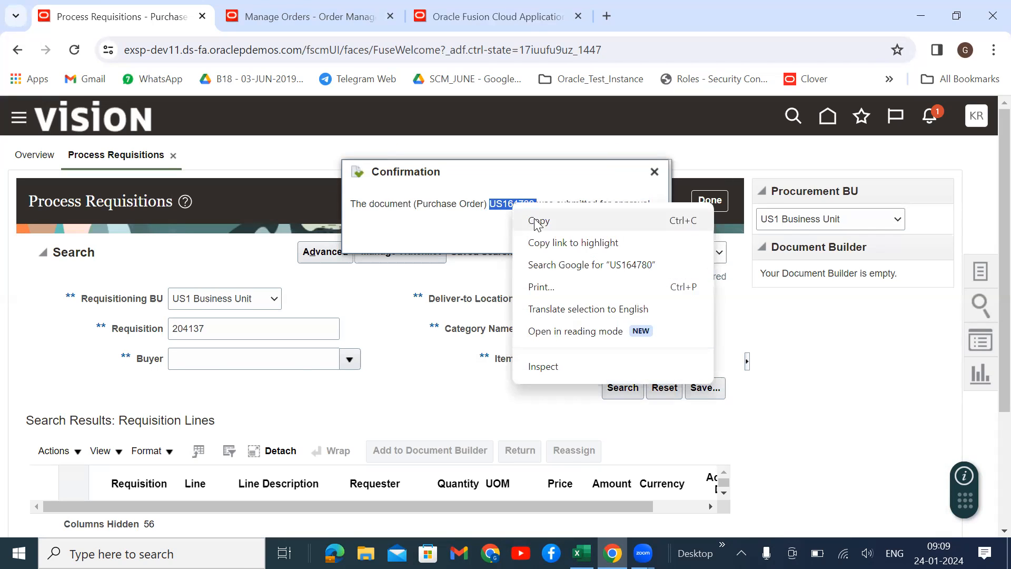
pyautogui.click(536, 222)
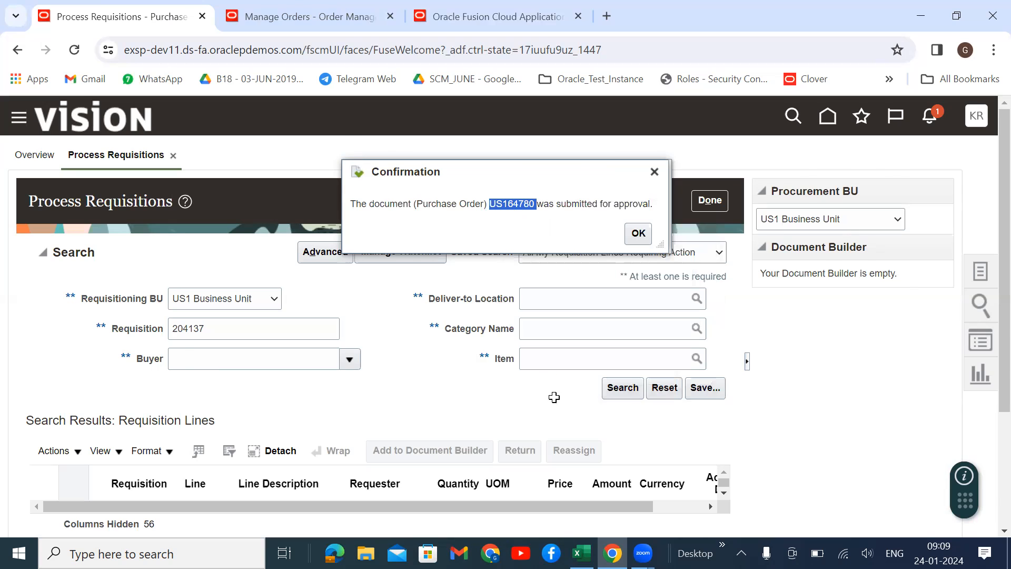
# Step: Switch to Excel and paste the purchase order number into cell C123 of the RTL sheet, with yellow fill and font size 9
pyautogui.hotkey('alt', 'Tab')
pyautogui.click(494, 365)
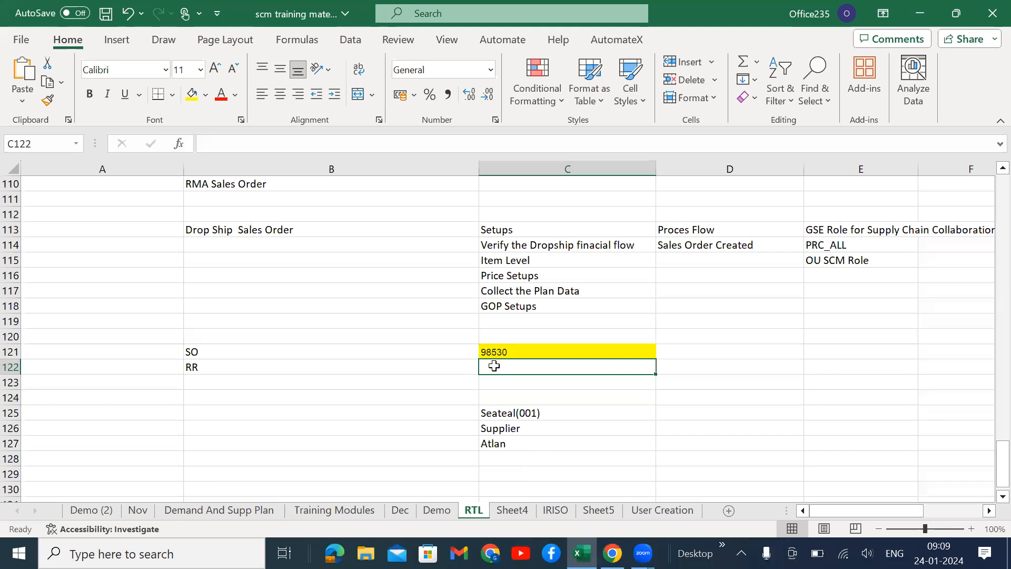
pyautogui.click(356, 382)
pyautogui.click(512, 381)
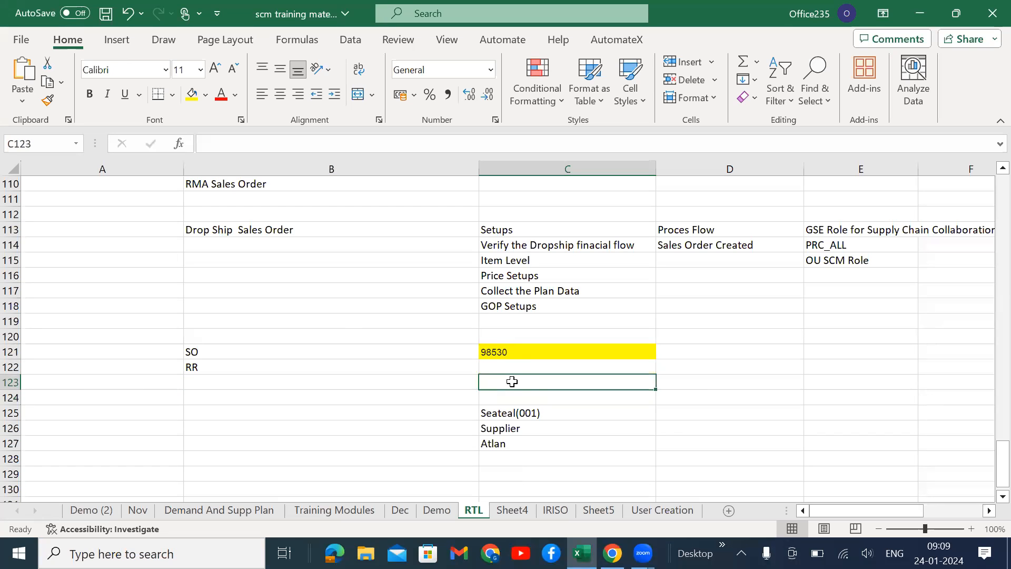
pyautogui.hotkey('ctrl', 'v')
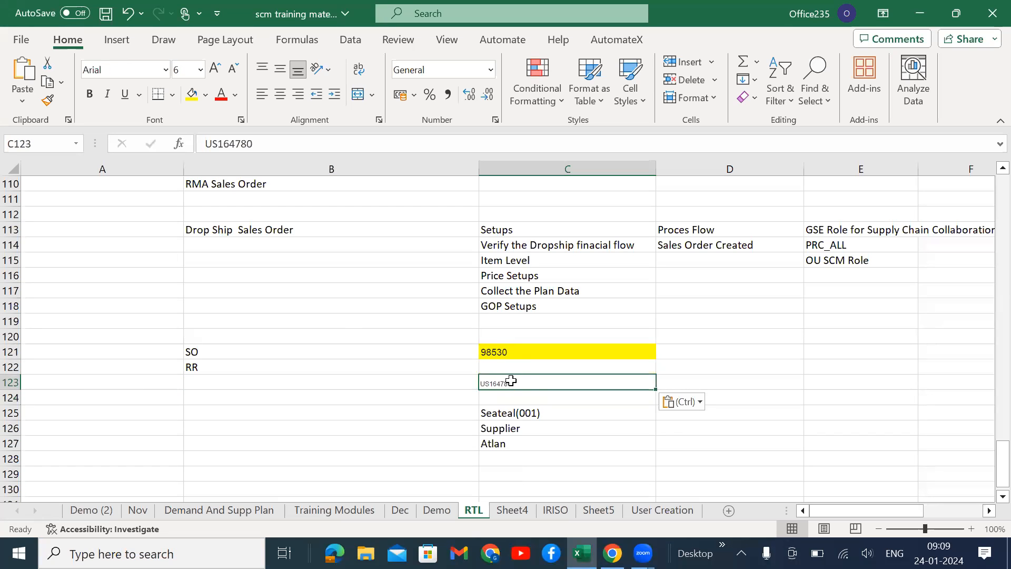
pyautogui.click(192, 94)
pyautogui.click(215, 68)
pyautogui.click(215, 69)
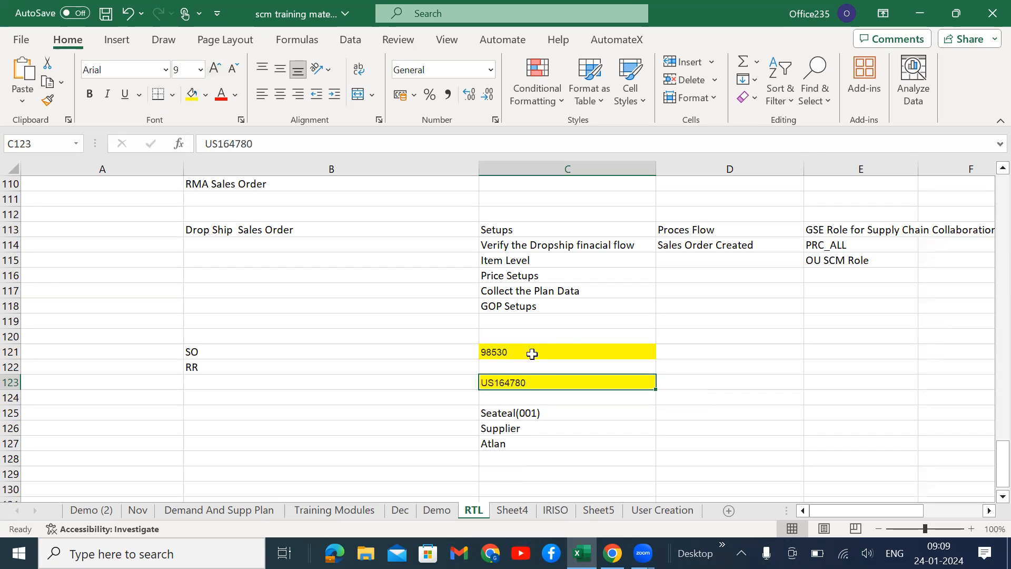
# Step: Copy the requisition number from Process Requisitions into cell C122 beside RR, with yellow fill and left alignment
pyautogui.click(497, 365)
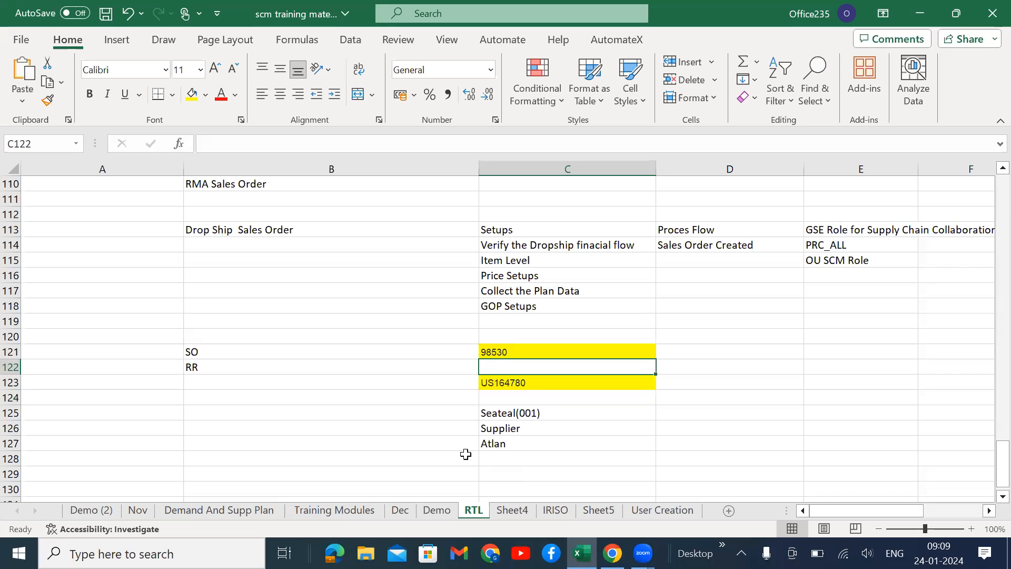
pyautogui.hotkey('alt', 'Tab')
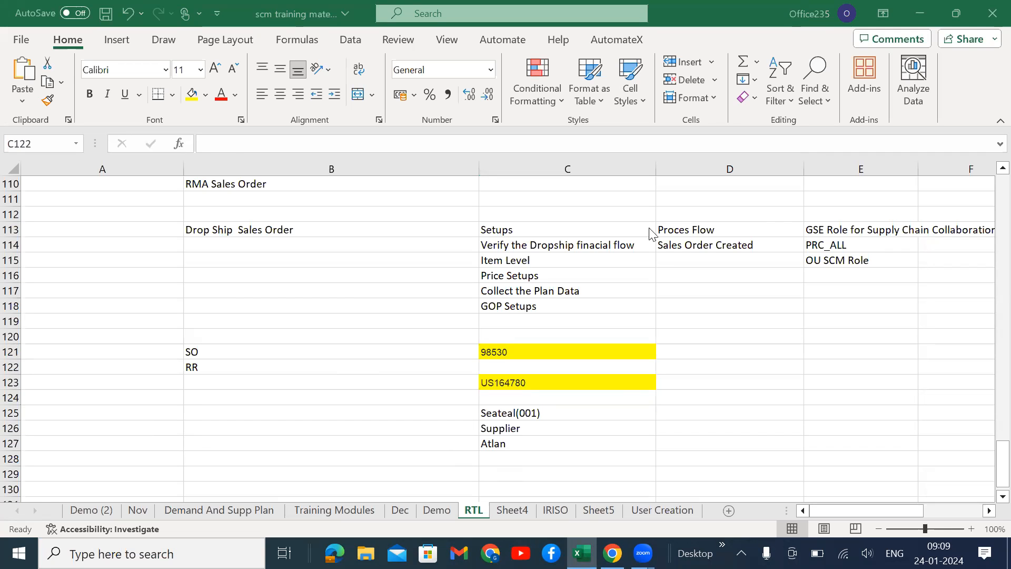
pyautogui.hotkey('alt', 'Tab')
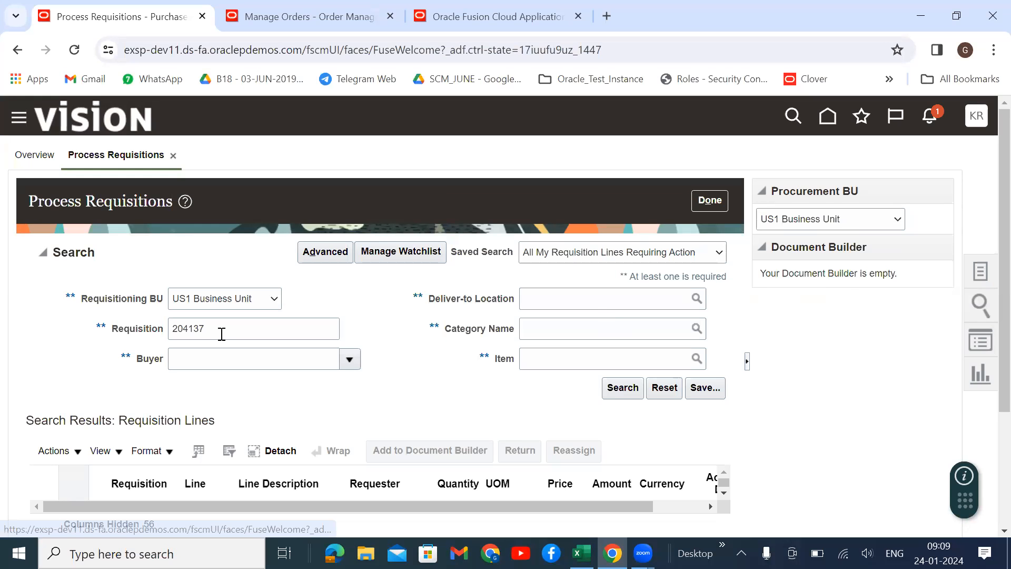
pyautogui.click(150, 341)
pyautogui.click(582, 552)
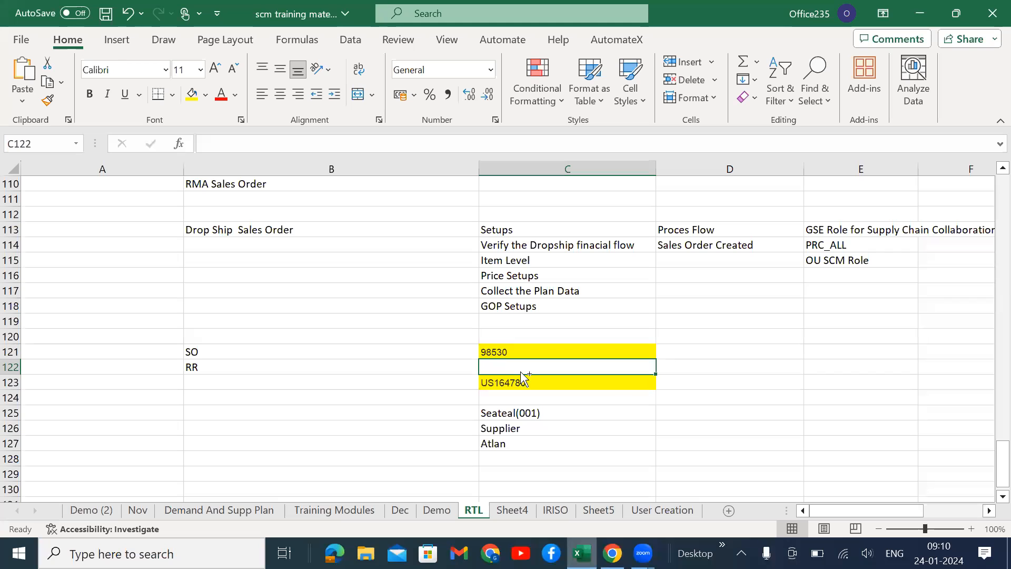
pyautogui.hotkey('ctrl', 'v')
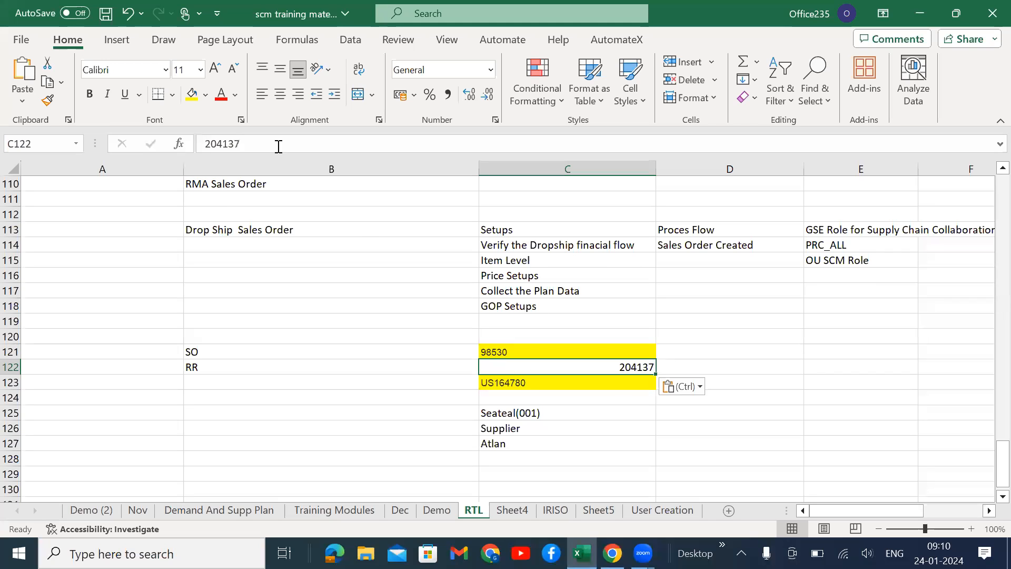
pyautogui.click(192, 96)
pyautogui.click(262, 98)
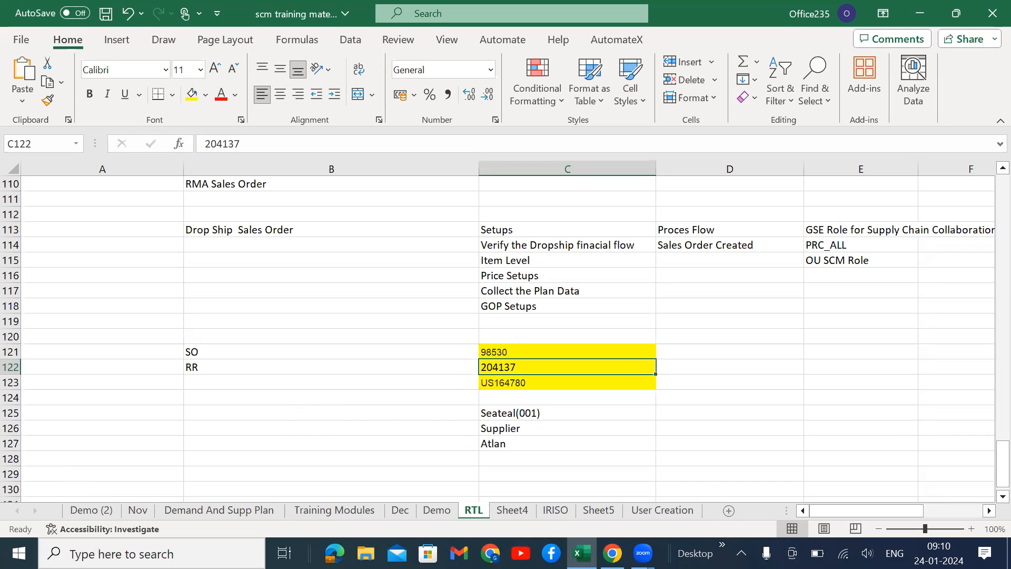
# Step: Switch back to Oracle Fusion and check the sales order's fulfillment line for its drop ship PO details in Order Management
pyautogui.click(612, 552)
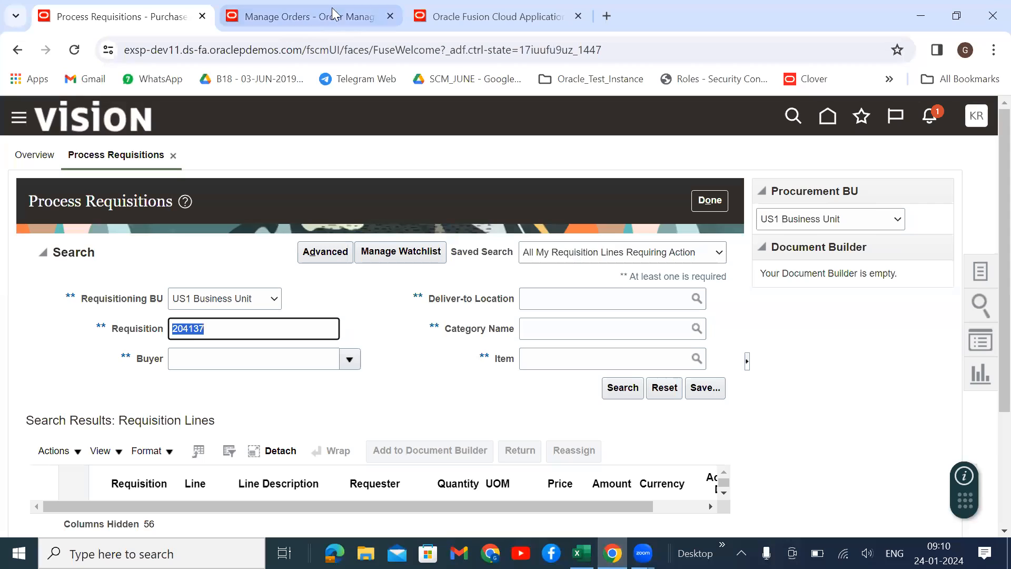
pyautogui.click(295, 16)
pyautogui.click(617, 301)
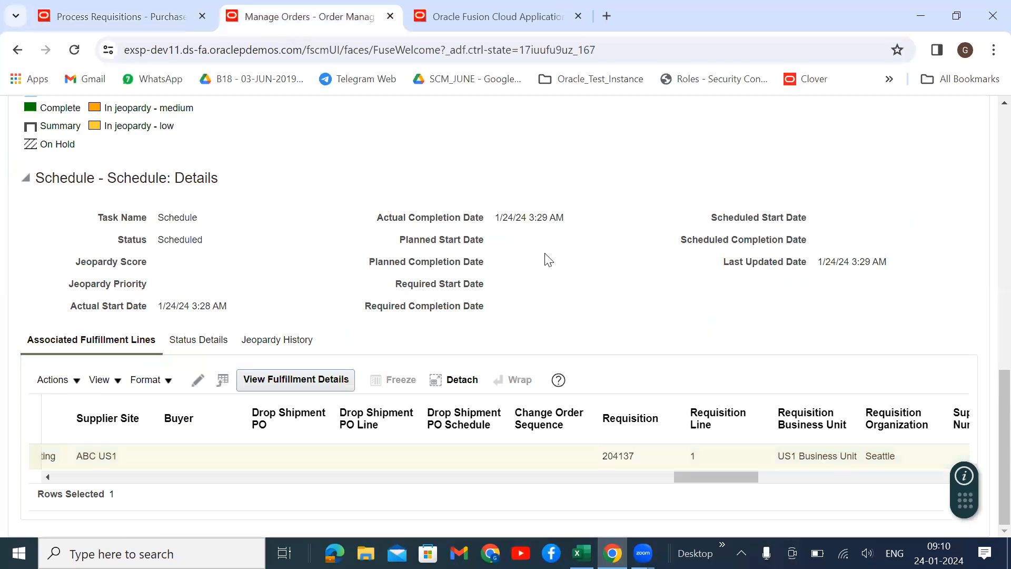
pyautogui.scroll(5, 545, 254)
# Step: Leave Process Requisitions and open the Manage Orders page for purchase orders
pyautogui.click(136, 15)
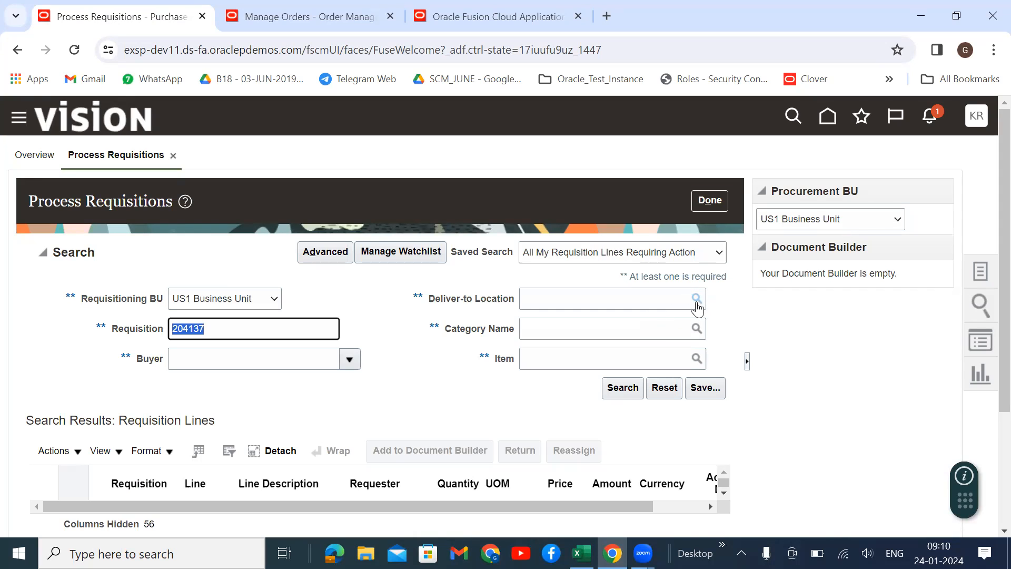
pyautogui.click(708, 200)
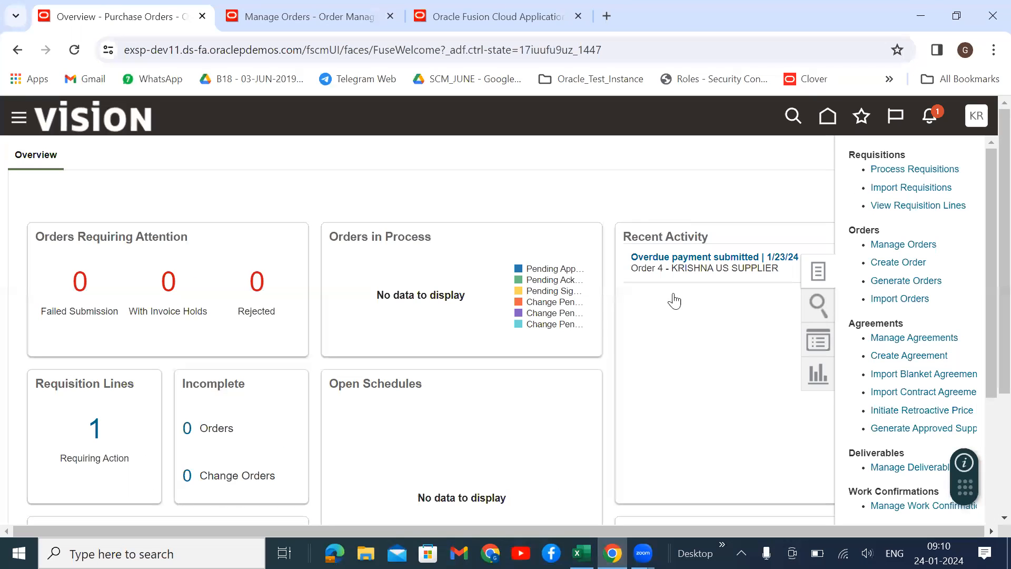
pyautogui.click(926, 244)
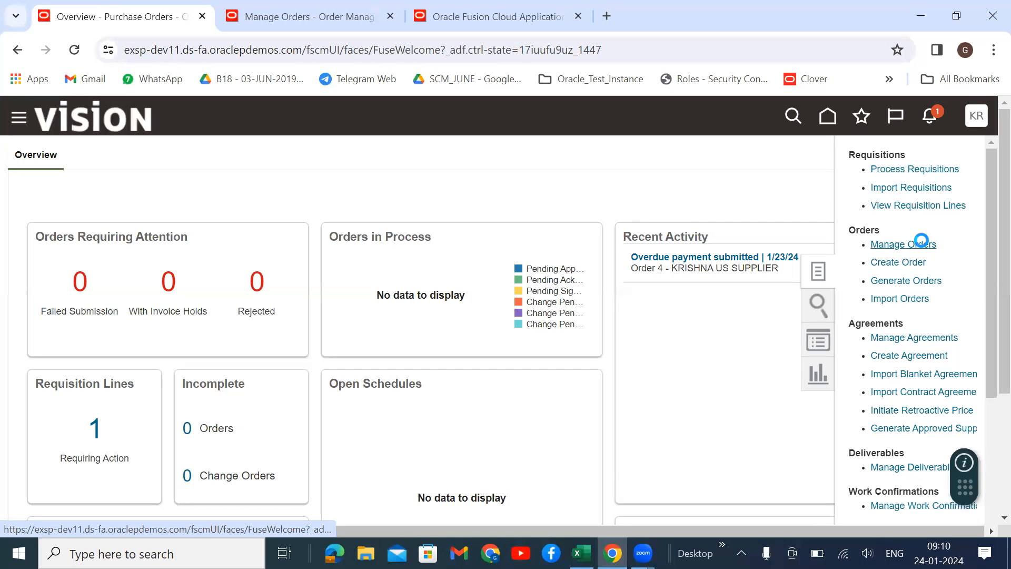
pyautogui.click(709, 342)
pyautogui.hotkey('ctrl', 'v')
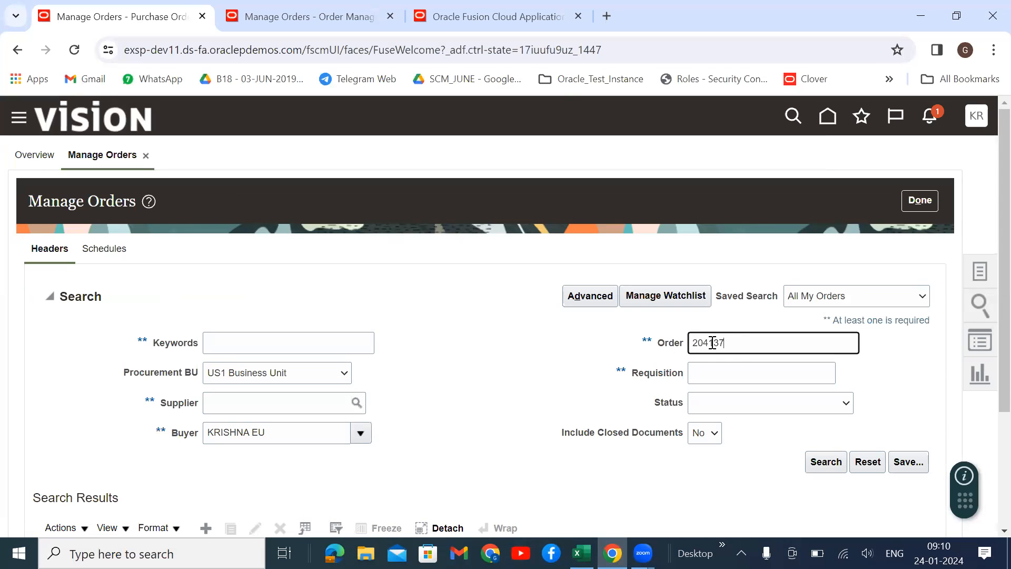
pyautogui.hotkey('ctrl', 'a')
pyautogui.press('BackSpace')
# Step: Search the purchase orders by the copied requisition number in US1 Business Unit, with the Buyer criterion cleared
pyautogui.click(711, 367)
pyautogui.hotkey('ctrl', 'v')
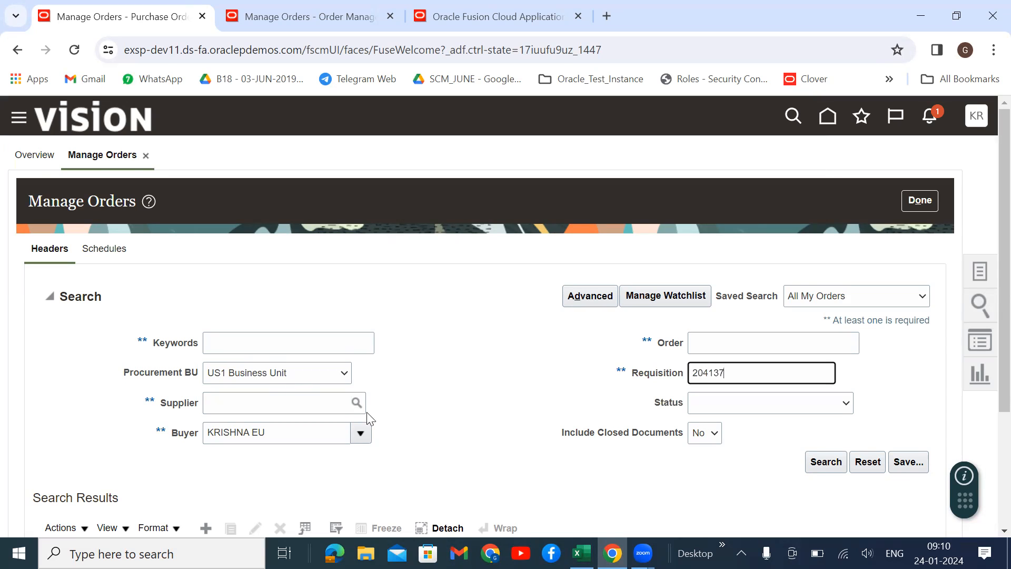
pyautogui.tripleClick(293, 430)
pyautogui.press('BackSpace')
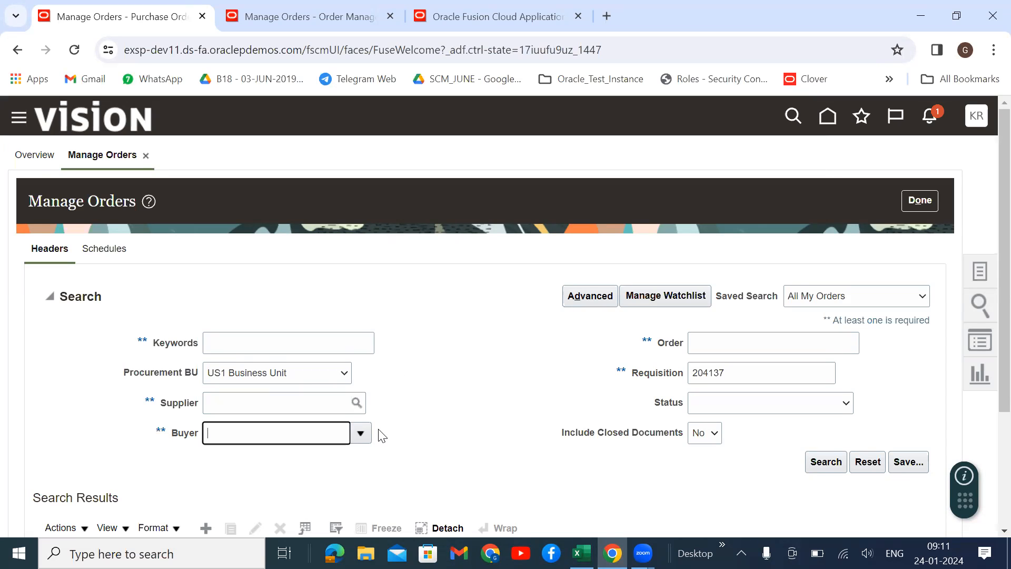
pyautogui.scroll(-3, 440, 342)
pyautogui.click(824, 298)
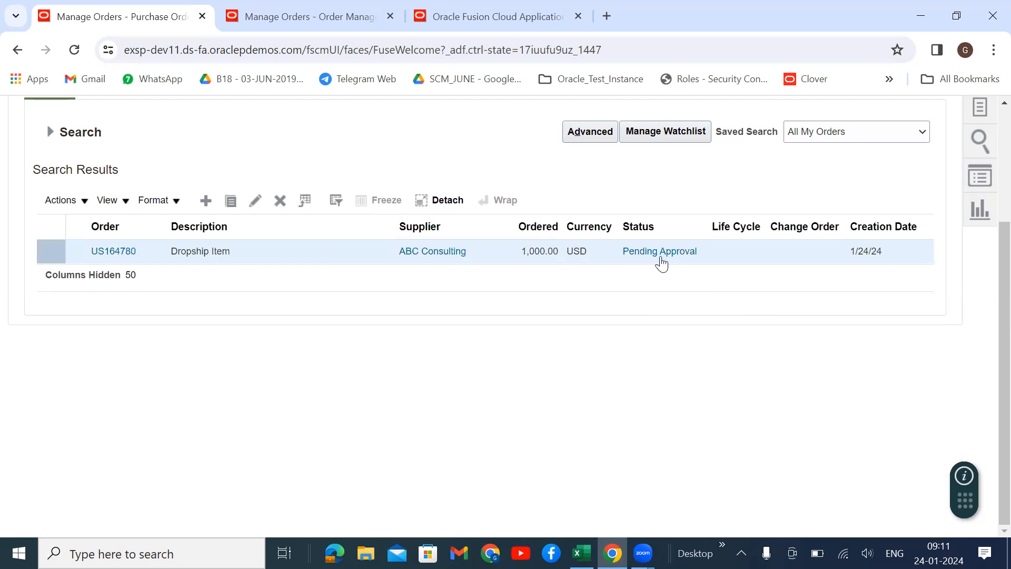
# Step: Rerun the purchase order search for the requisition in US1 Business Unit to recheck the order's approval status
pyautogui.click(50, 135)
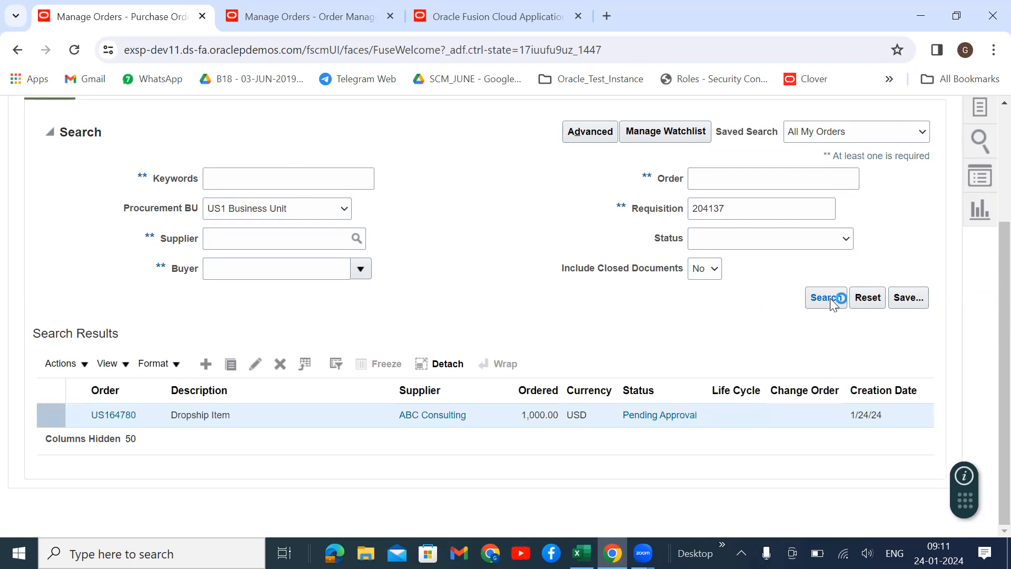
pyautogui.click(825, 298)
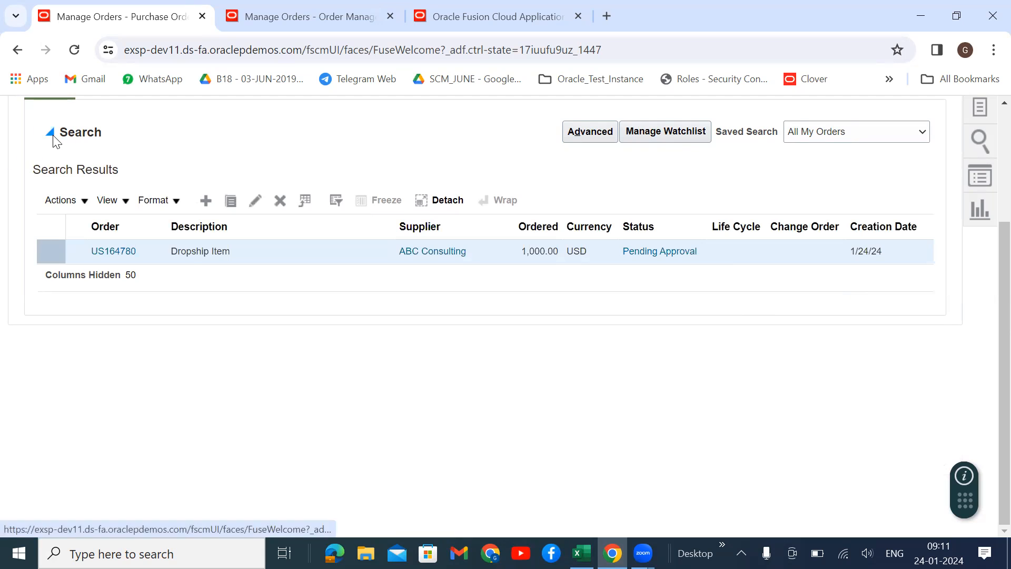
pyautogui.click(51, 132)
pyautogui.click(825, 298)
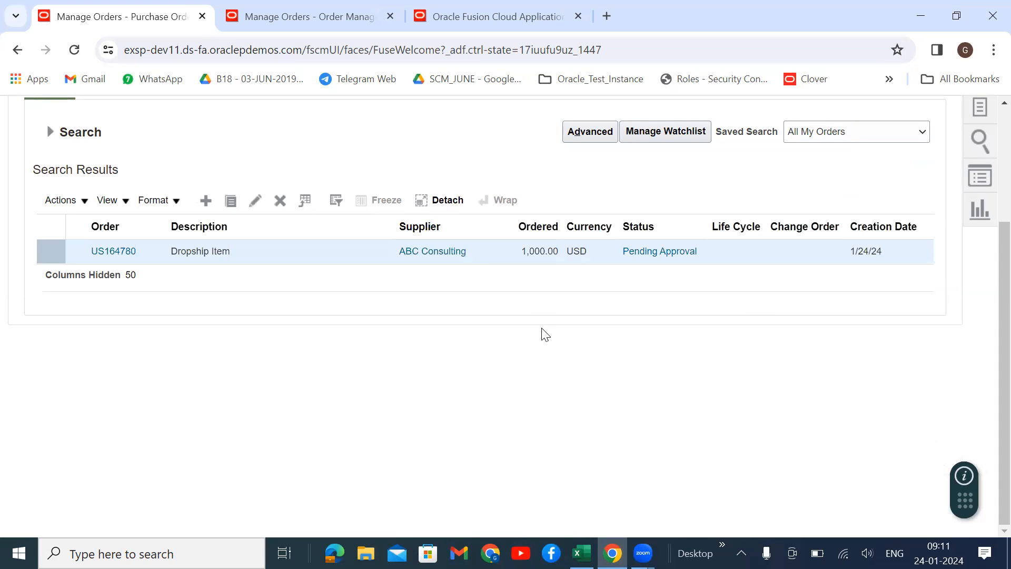
pyautogui.click(50, 132)
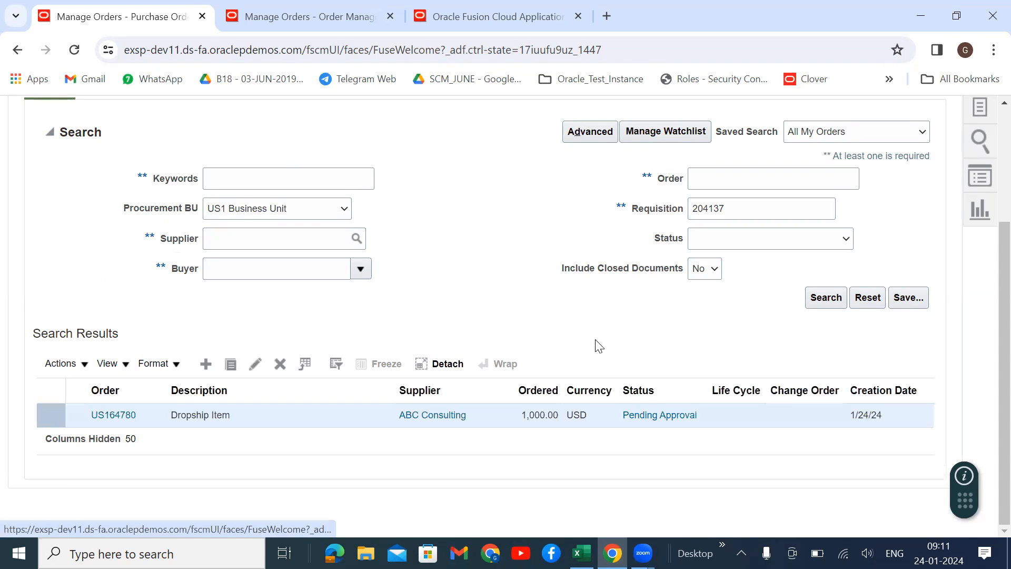
pyautogui.click(825, 298)
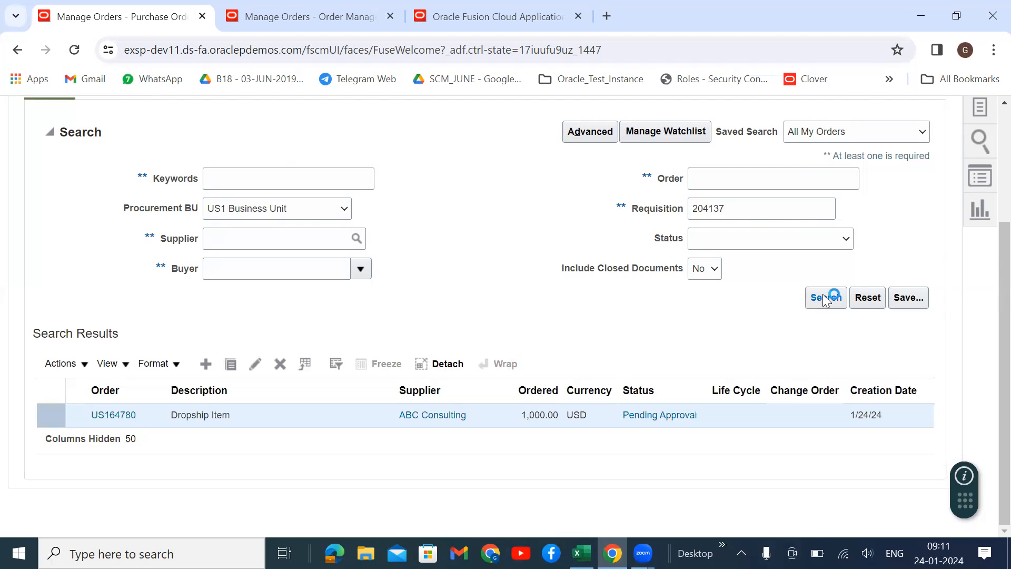
# Step: Try to view the approval information behind the order's Pending Approval status, and repeat the order search
pyautogui.click(651, 253)
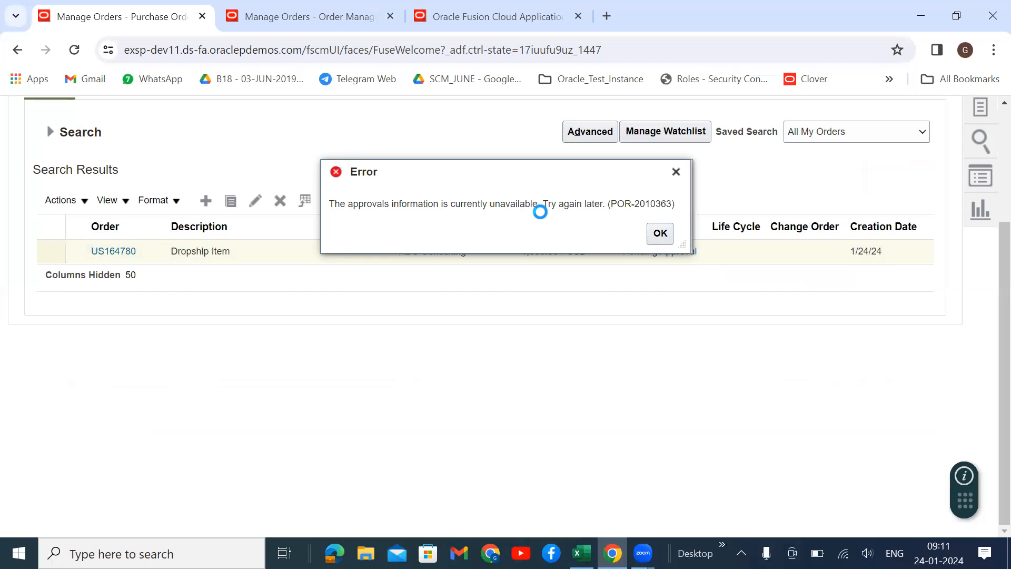
pyautogui.click(659, 233)
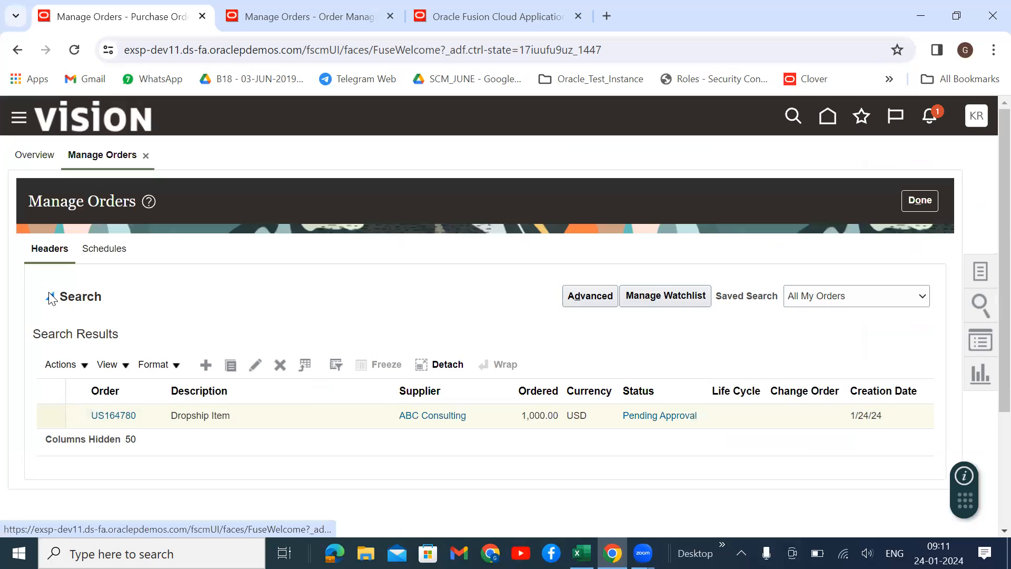
pyautogui.click(51, 298)
pyautogui.scroll(-3, 776, 370)
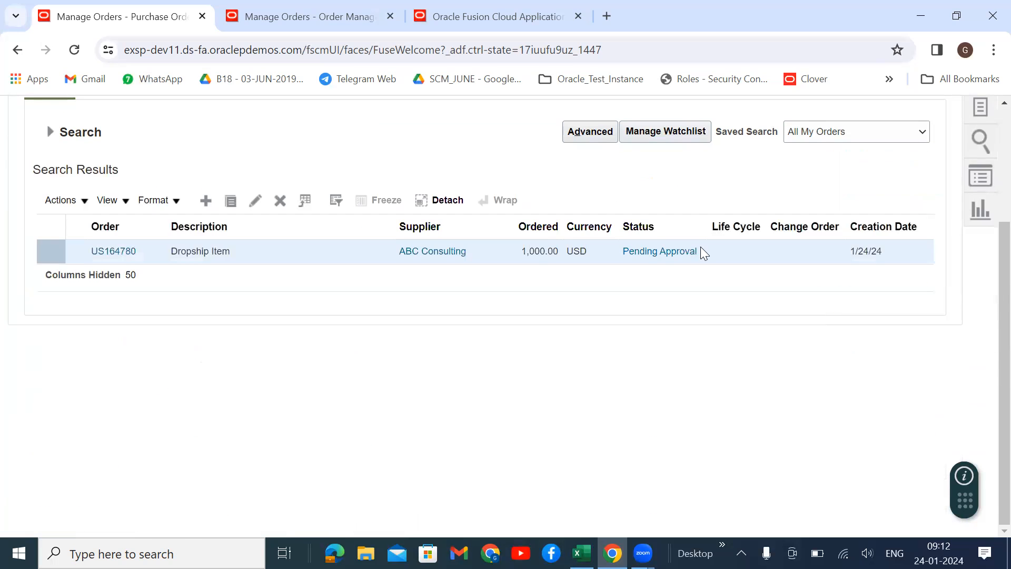
# Step: Open the drop ship purchase order from the search results and review its general details, ship-to location and terms
pyautogui.click(113, 250)
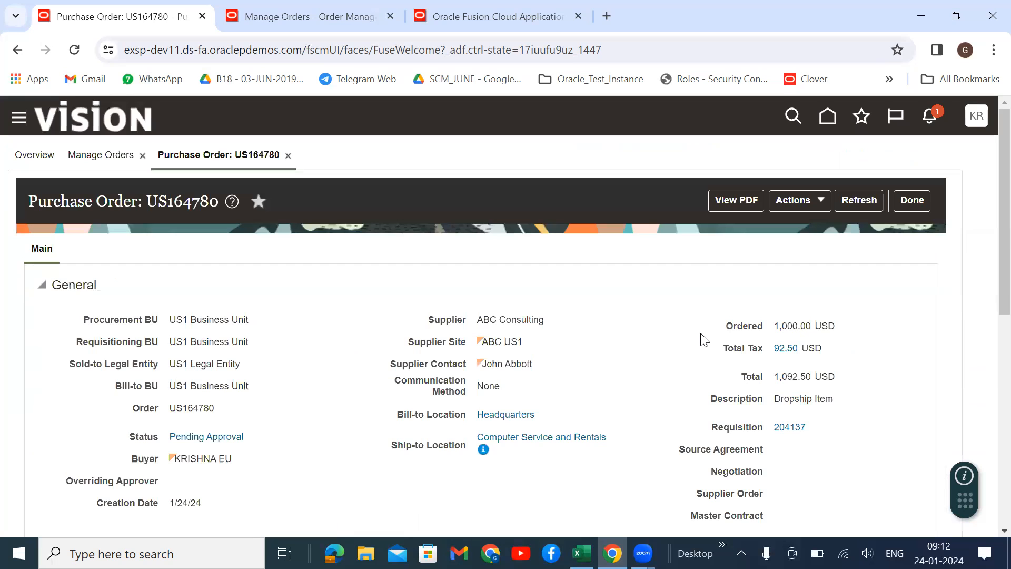
pyautogui.scroll(-5, 591, 312)
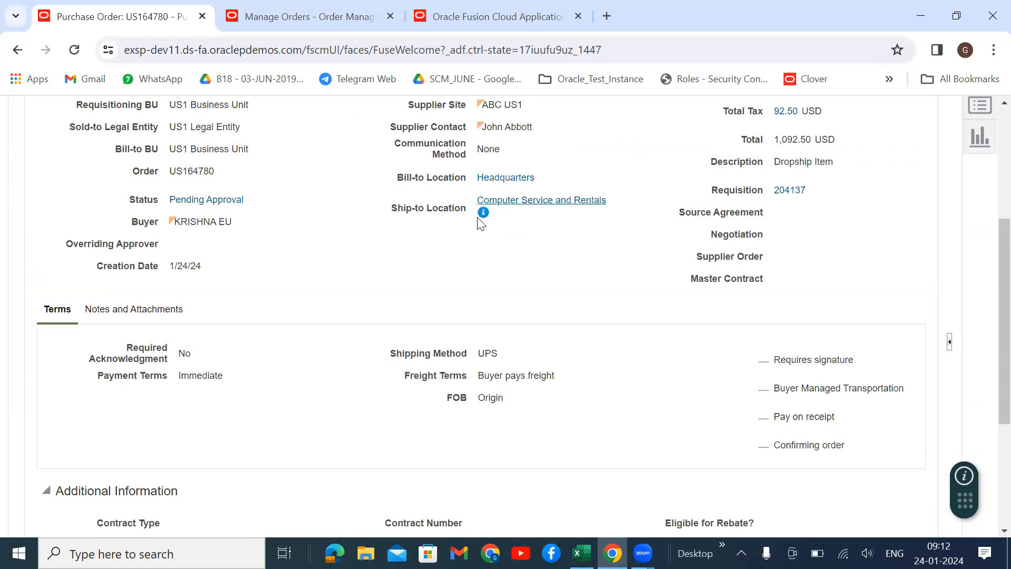
pyautogui.moveTo(484, 213)
pyautogui.scroll(-4, 638, 312)
pyautogui.scroll(4, 579, 352)
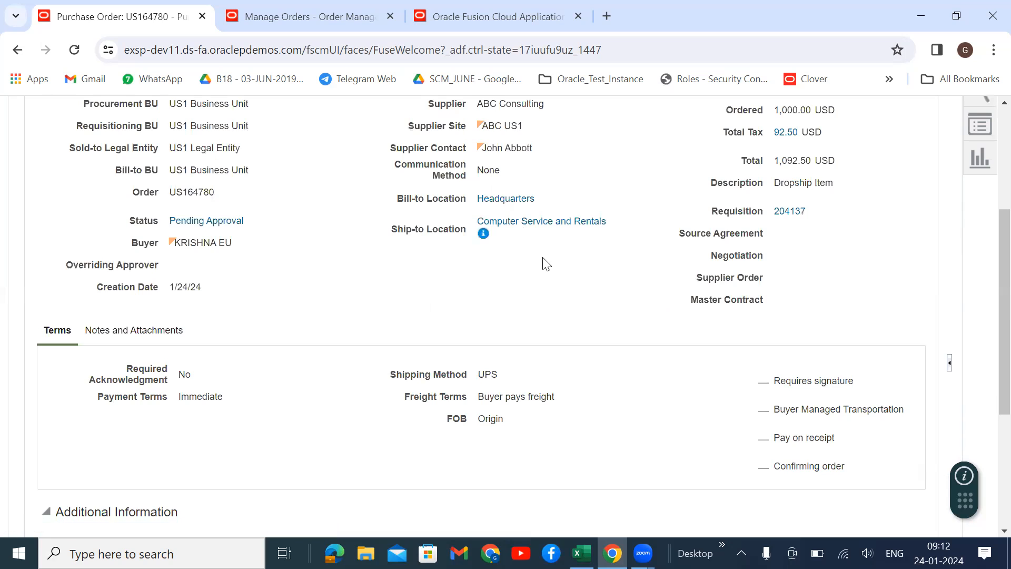
# Step: Refresh the purchase order to recheck its approval status, looking over its terms and lines
pyautogui.scroll(1, 534, 261)
pyautogui.scroll(3, 534, 261)
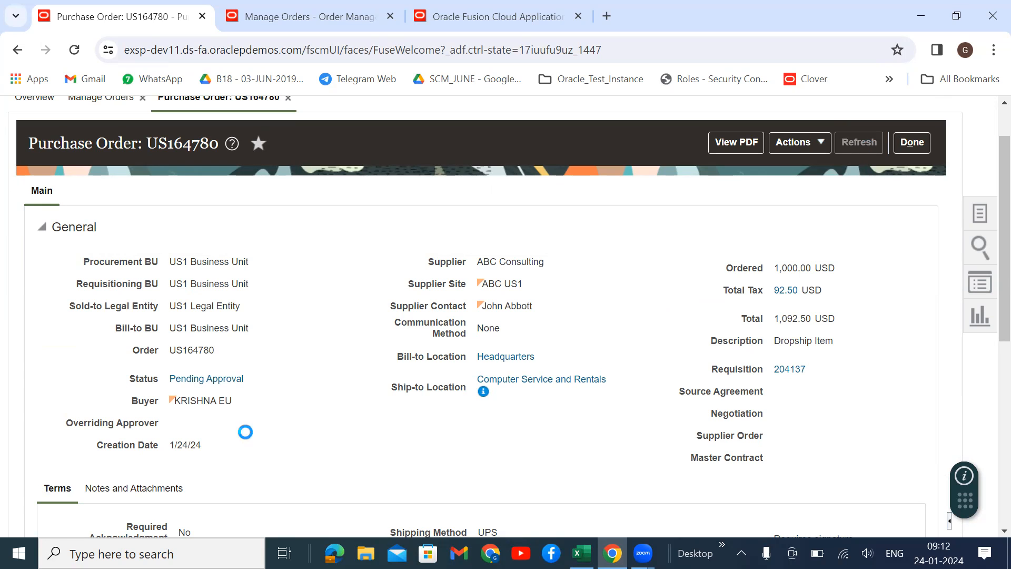
pyautogui.scroll(-1, 581, 296)
pyautogui.scroll(-3, 585, 298)
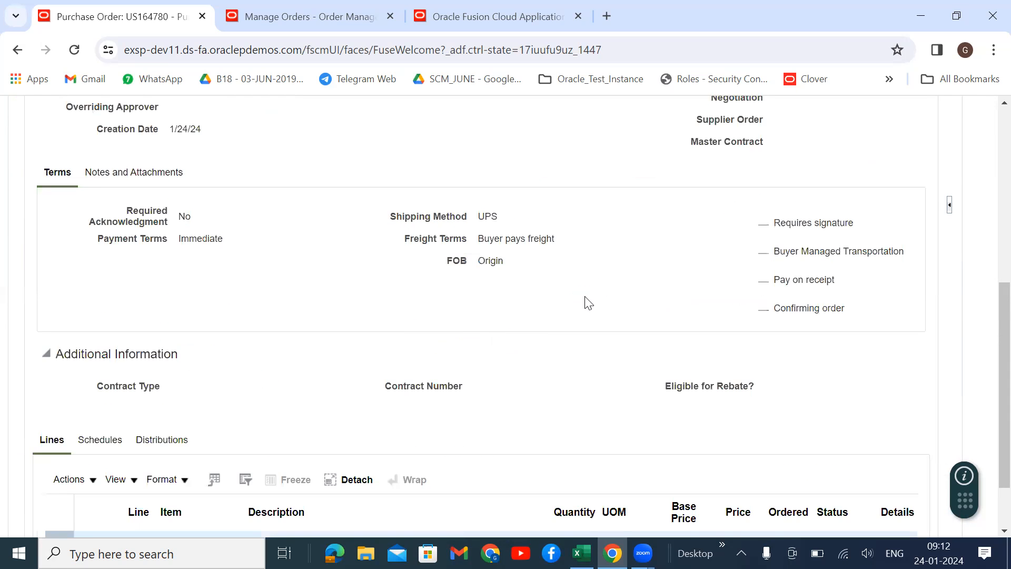
pyautogui.scroll(4, 564, 339)
pyautogui.click(858, 138)
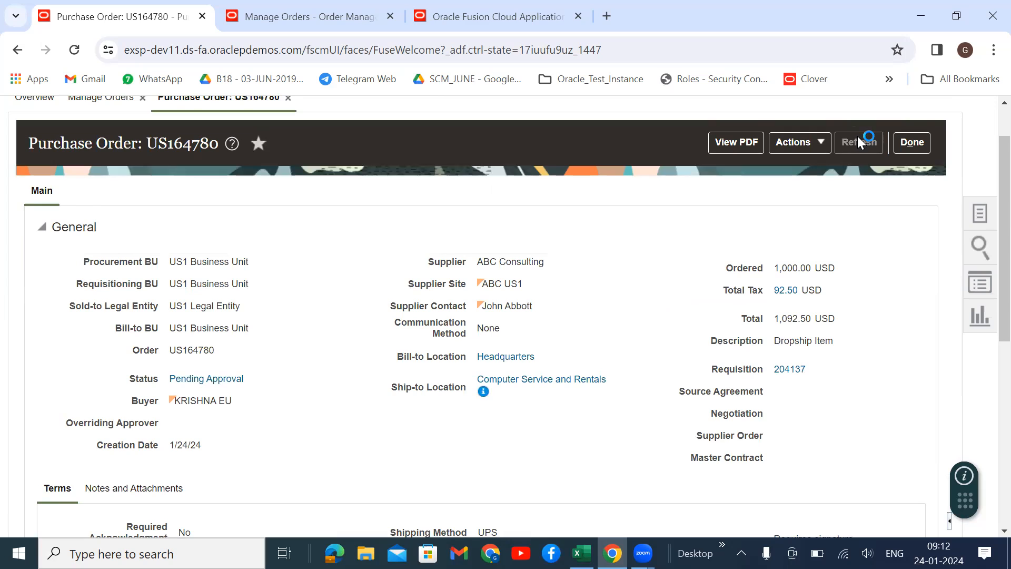
# Step: Open Setup and Maintenance from the Oracle Fusion home page in the other browser tab
pyautogui.click(445, 16)
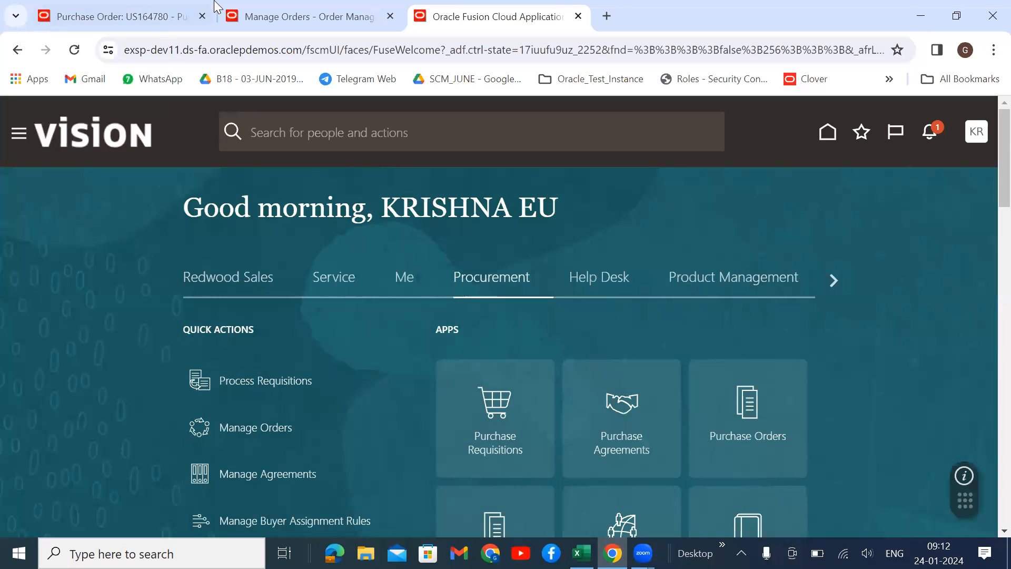
pyautogui.click(337, 16)
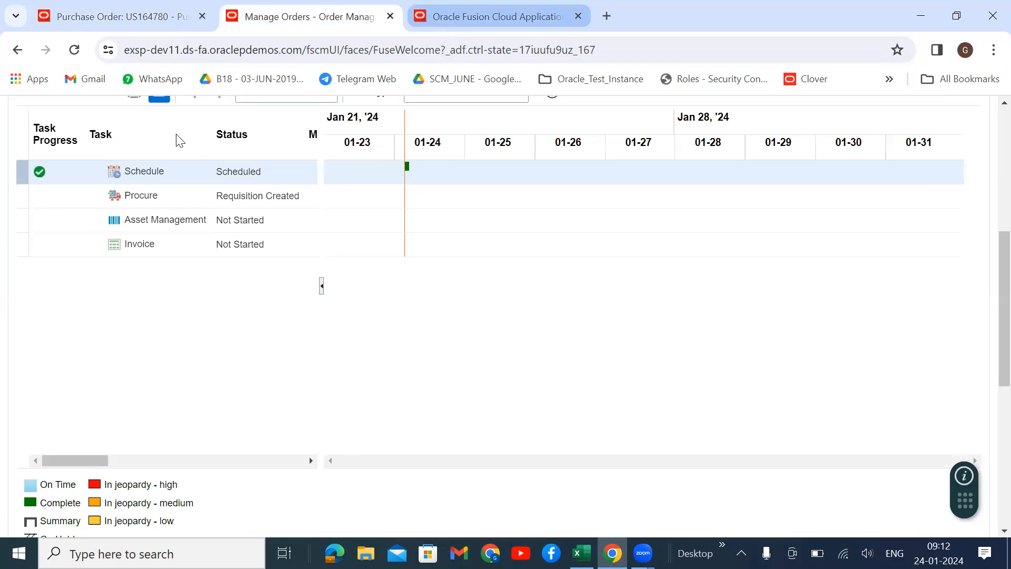
pyautogui.click(473, 10)
pyautogui.click(976, 131)
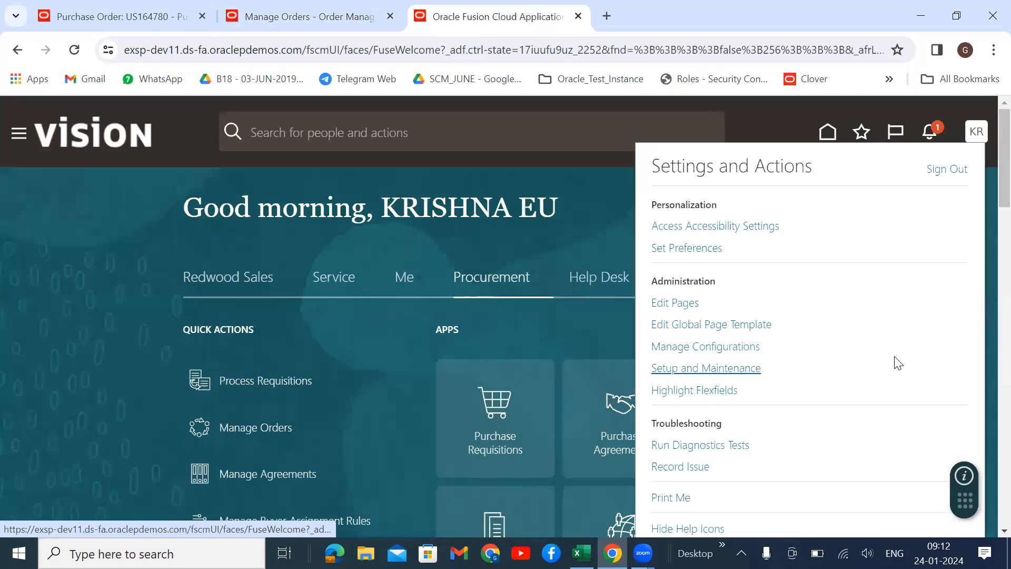
pyautogui.click(704, 368)
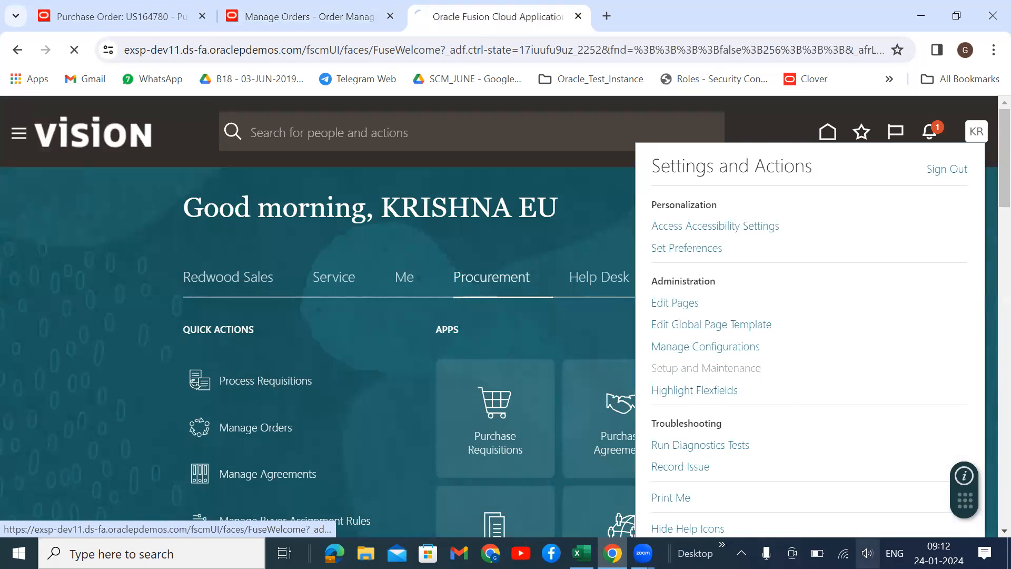
# Step: Return to the purchase order and refresh it to check its status again
pyautogui.click(315, 16)
pyautogui.click(126, 14)
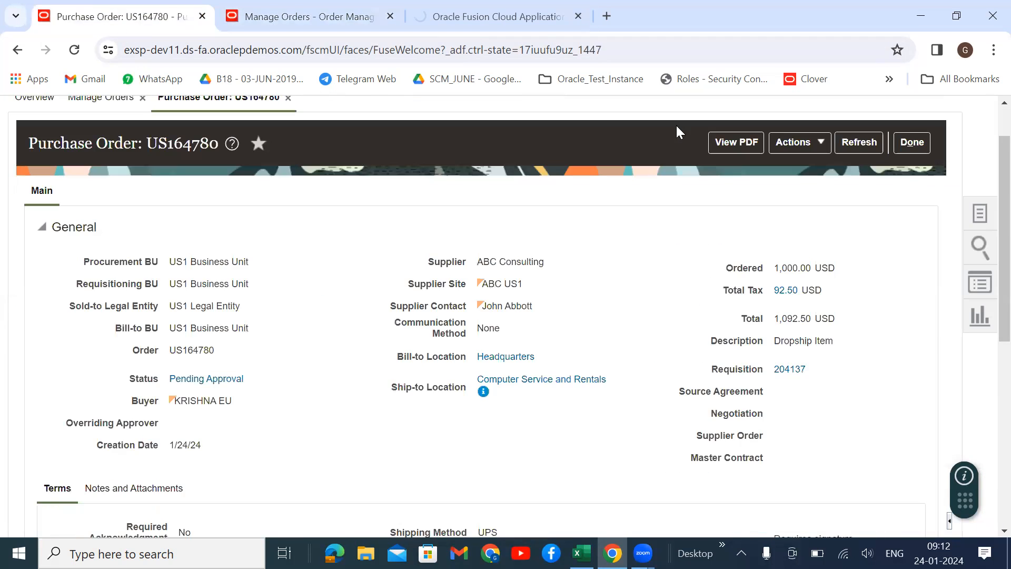
pyautogui.click(862, 143)
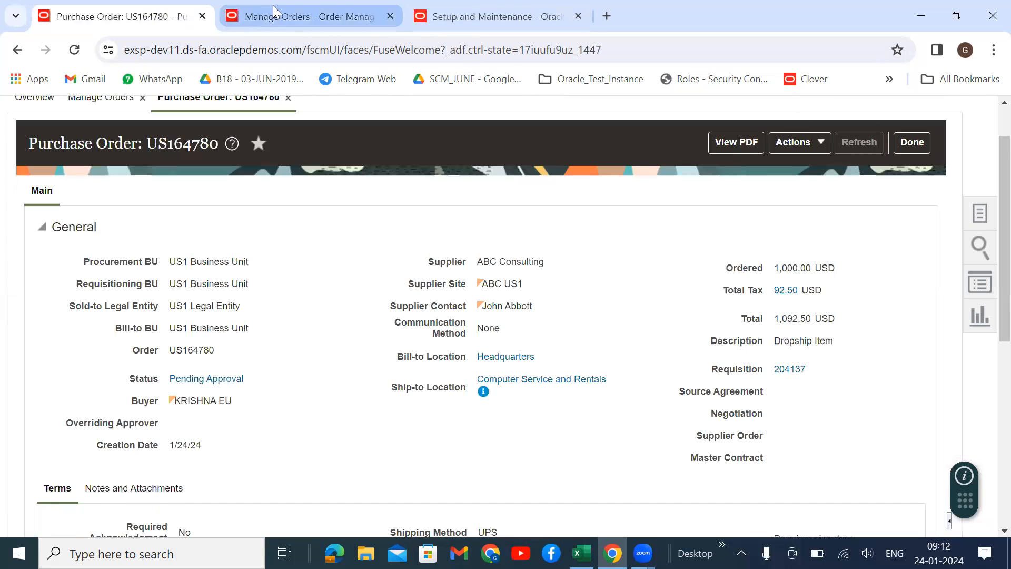
# Step: Refresh the sales order's orchestration process in Order Management and examine the status of its Procure task
pyautogui.click(275, 15)
pyautogui.scroll(4, 311, 289)
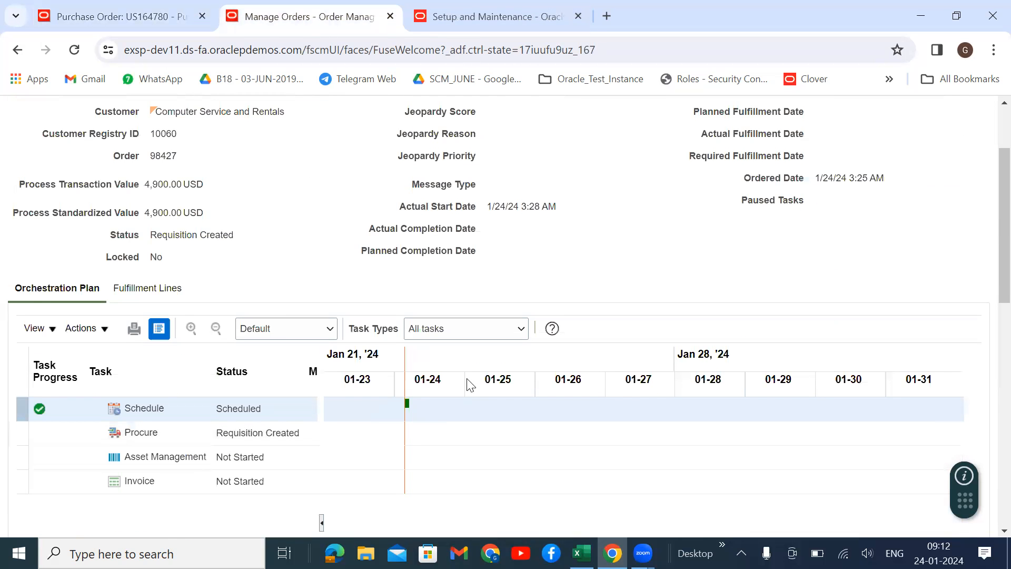
pyautogui.scroll(3, 859, 158)
pyautogui.click(903, 154)
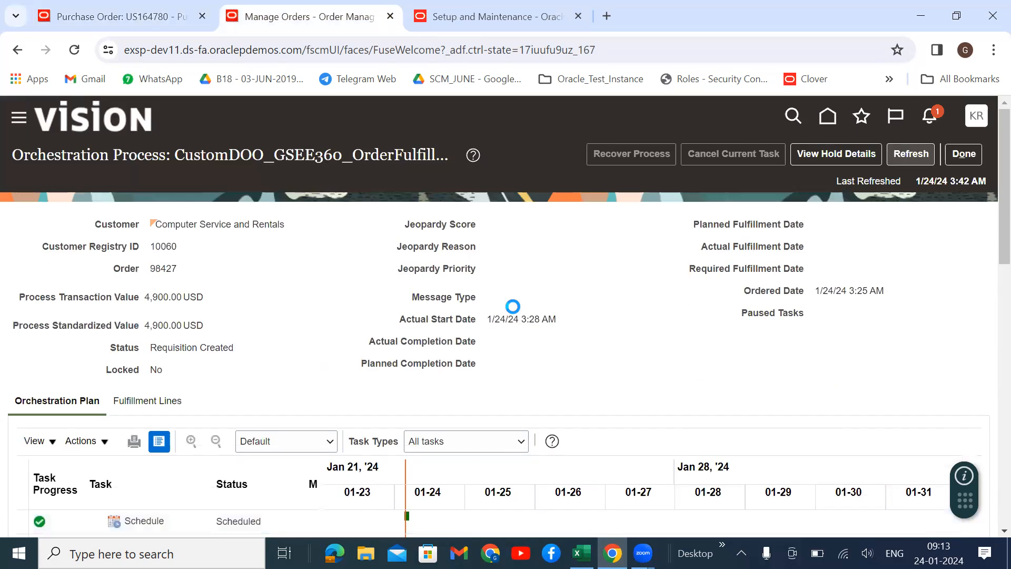
pyautogui.scroll(3, 737, 211)
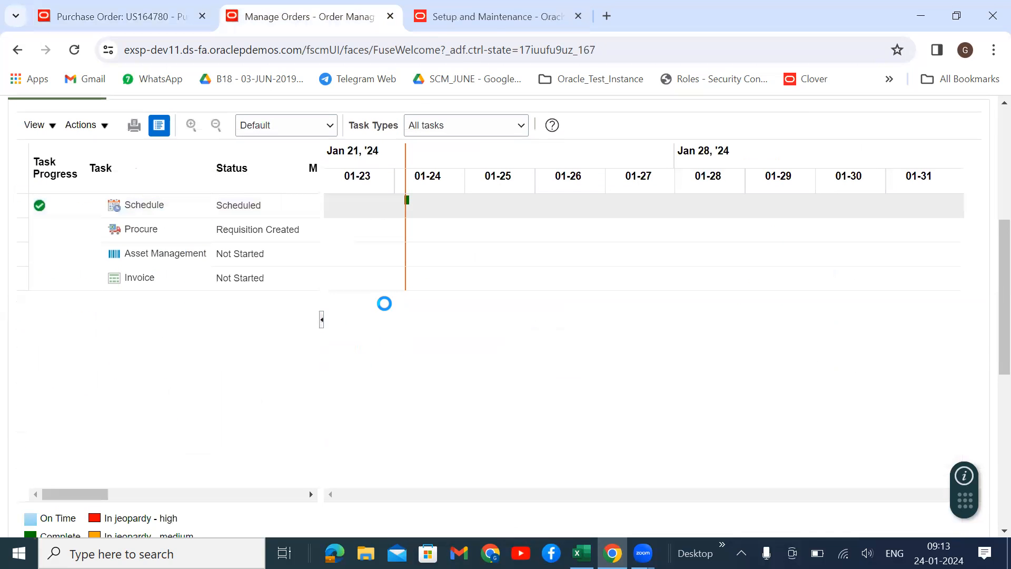
pyautogui.scroll(4, 258, 322)
pyautogui.scroll(-2, 316, 347)
pyautogui.scroll(2, 480, 338)
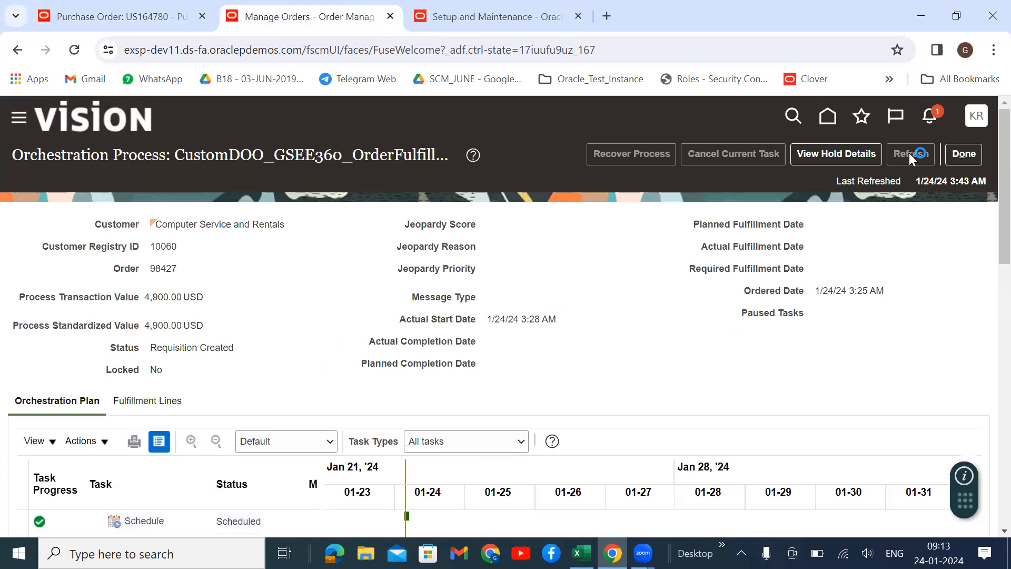
pyautogui.scroll(-1, 722, 283)
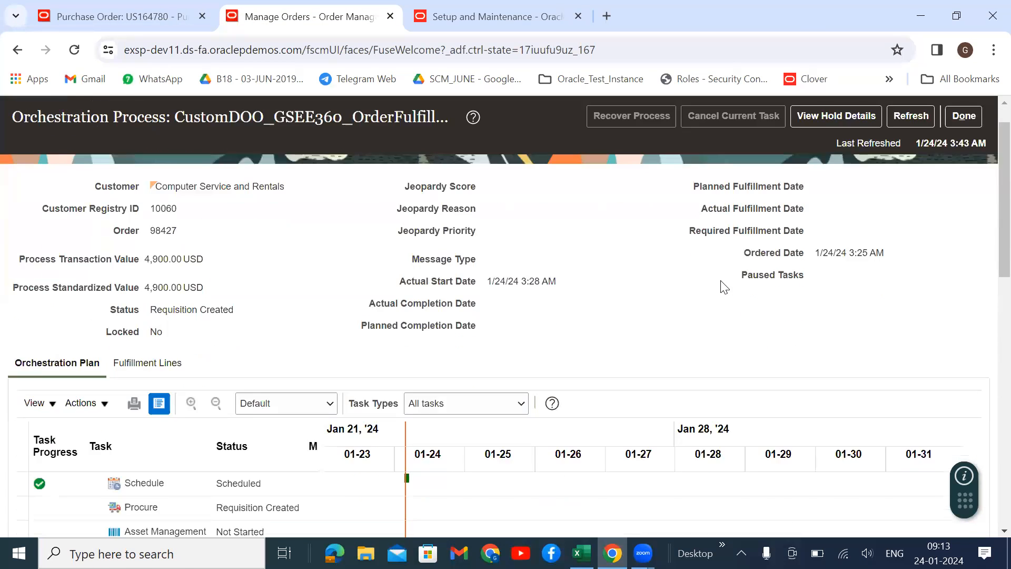
pyautogui.scroll(-3, 724, 287)
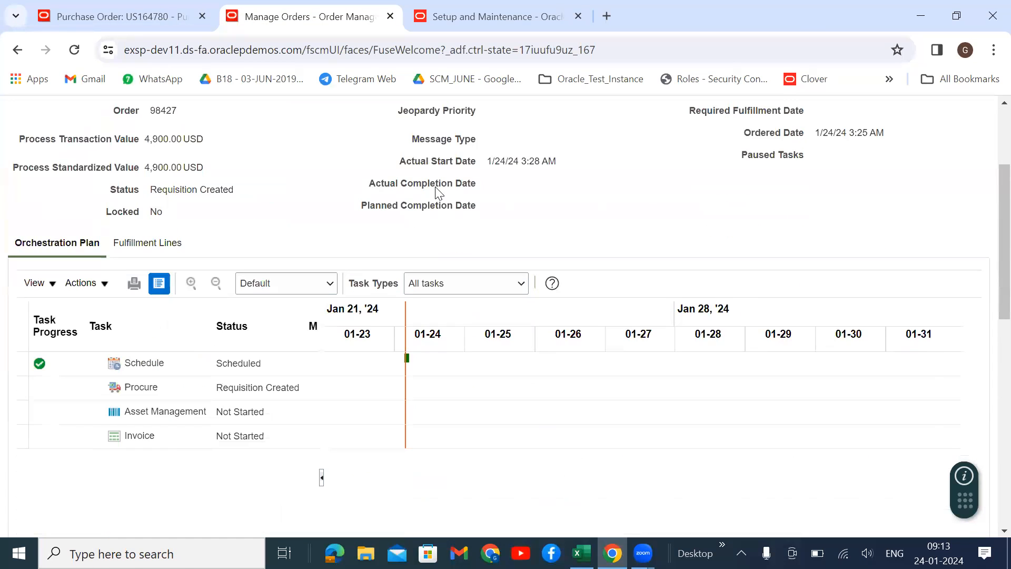
# Step: Open Manage Purchasing Document Approvals from the Approval Management functional area of the Procurement setup
pyautogui.click(453, 6)
pyautogui.scroll(-3, 136, 343)
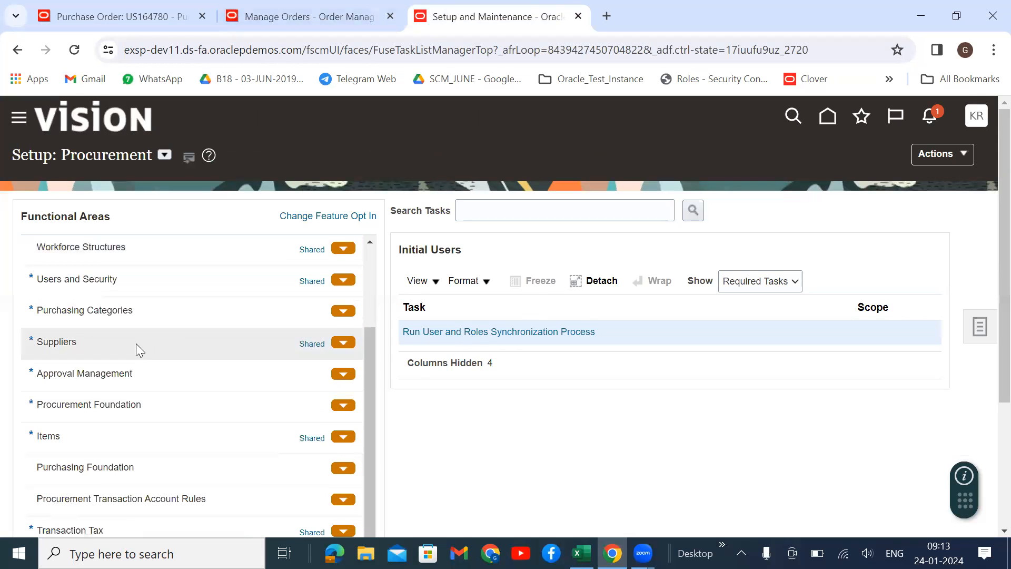
pyautogui.click(102, 374)
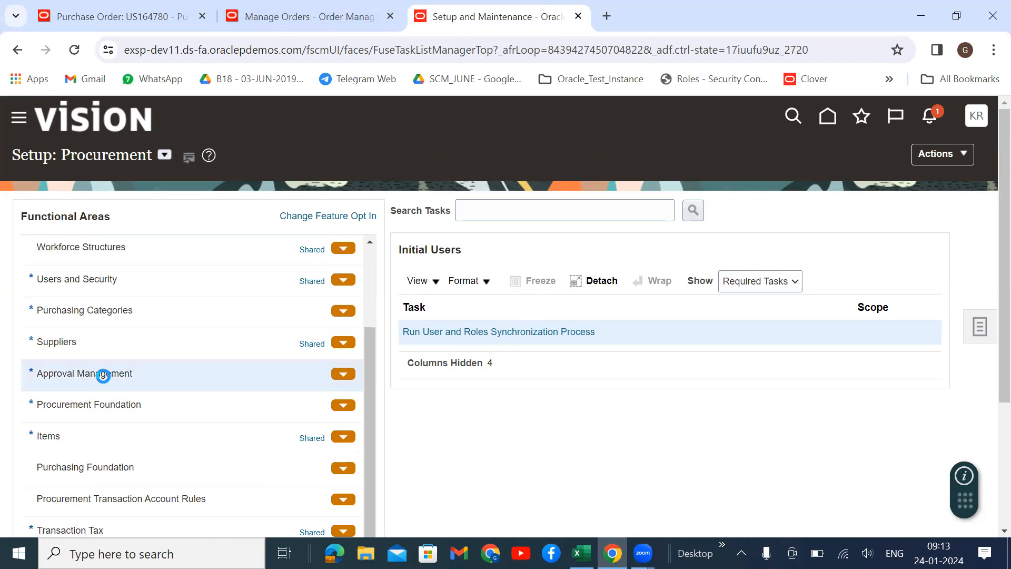
pyautogui.click(547, 356)
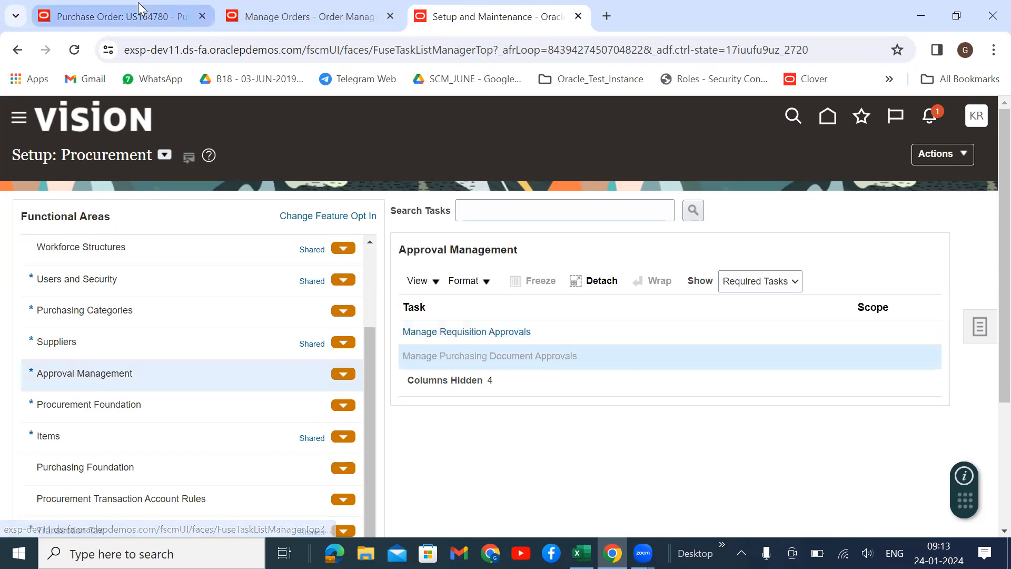
# Step: Return to the sales order's orchestration process, refresh it and recheck the orchestration plan's task statuses
pyautogui.click(292, 17)
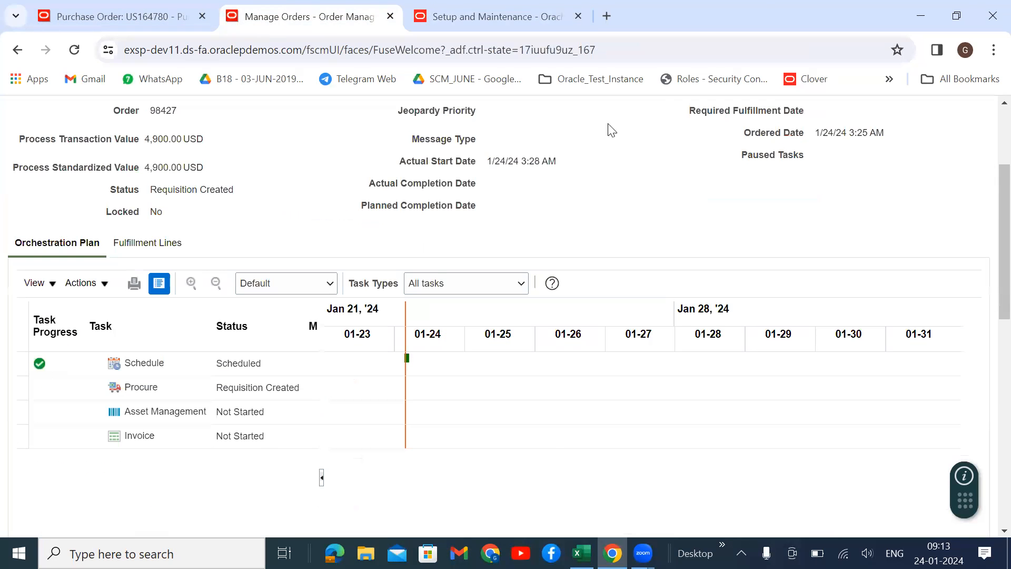
pyautogui.scroll(3, 897, 166)
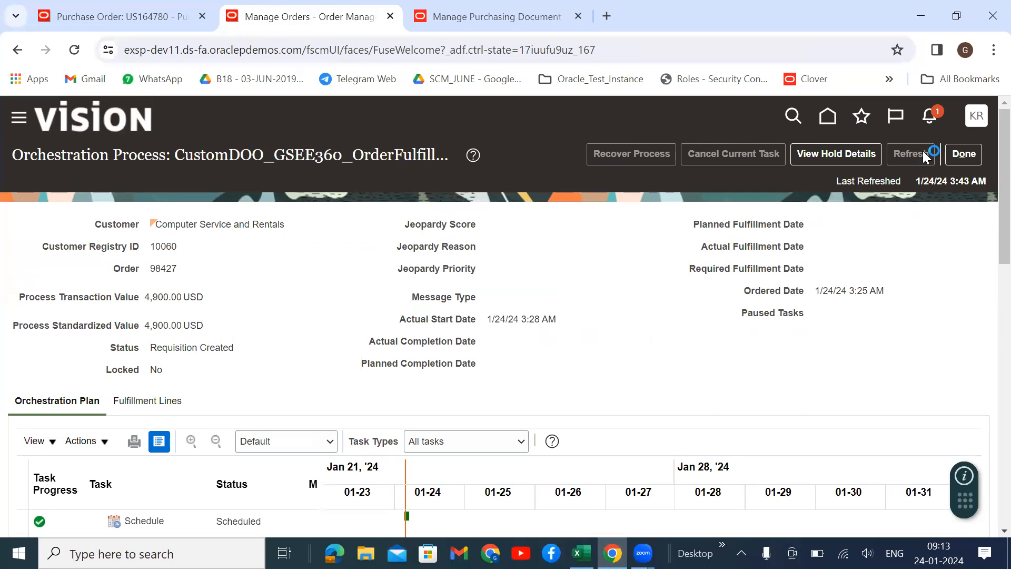
pyautogui.scroll(-6, 542, 210)
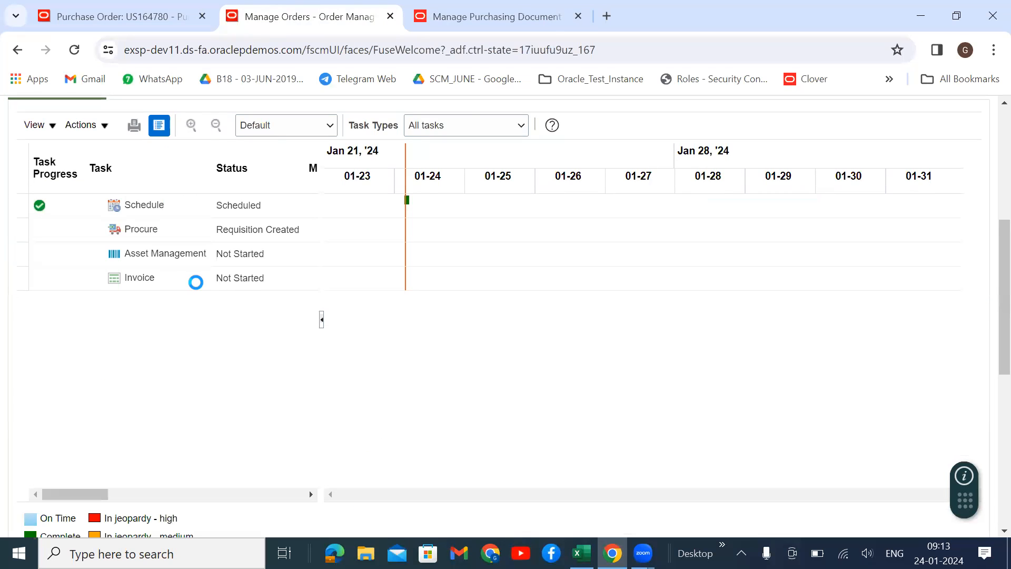
pyautogui.scroll(5, 195, 283)
pyautogui.scroll(-3, 222, 287)
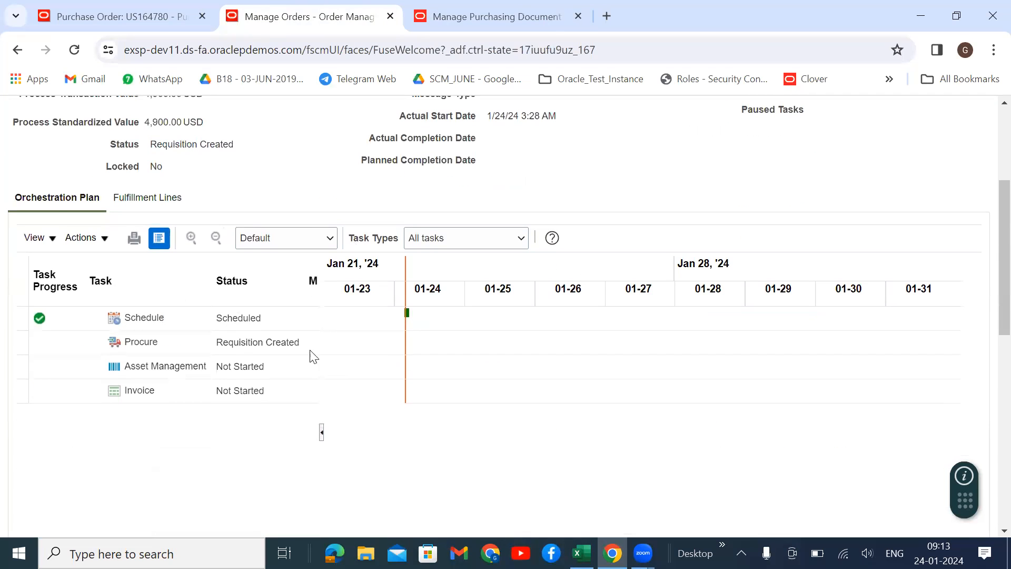
# Step: Refresh the purchase order once more and switch to the Manage Purchasing Document Approvals page
pyautogui.click(142, 9)
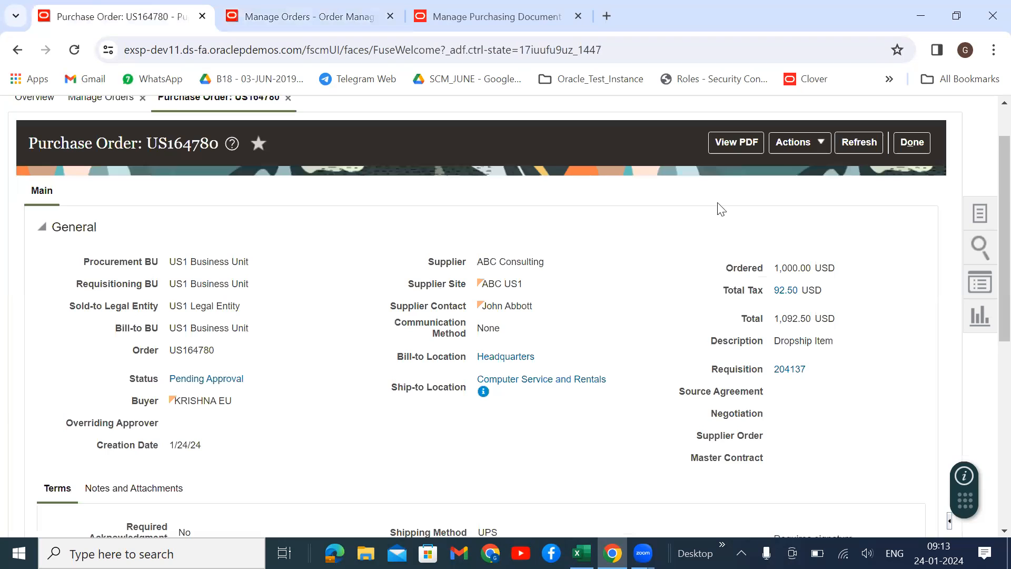
pyautogui.click(859, 143)
pyautogui.click(457, 7)
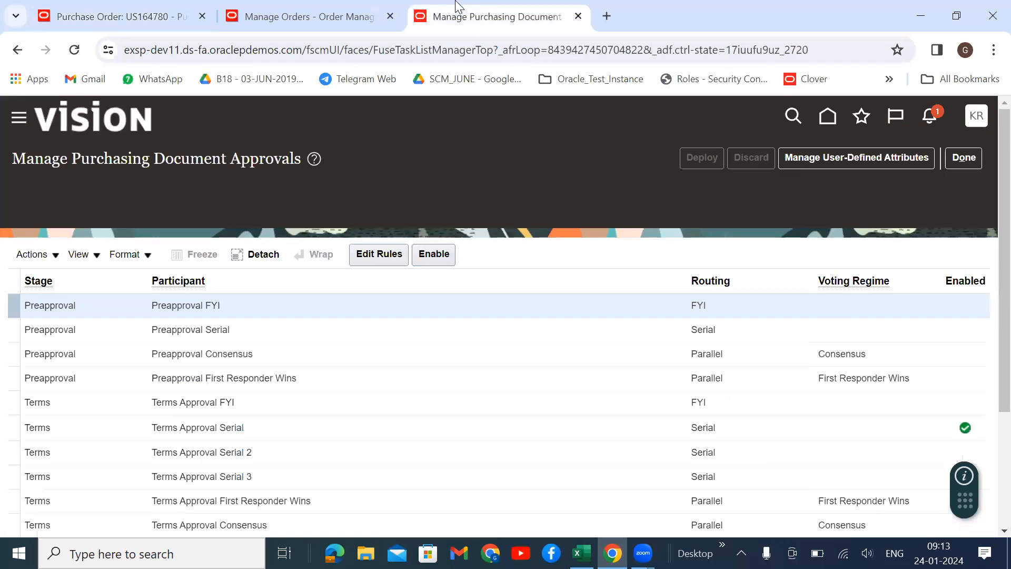
# Step: Open the approval rules of the enabled Terms Approval Serial participant for editing and review the rules' conditions
pyautogui.scroll(-4, 878, 345)
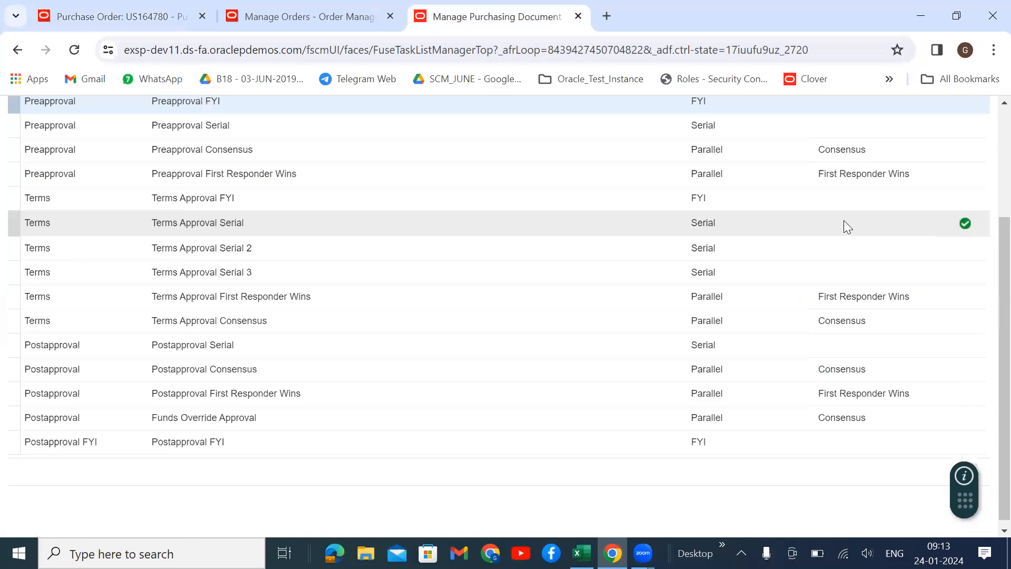
pyautogui.click(844, 222)
pyautogui.scroll(3, 986, 263)
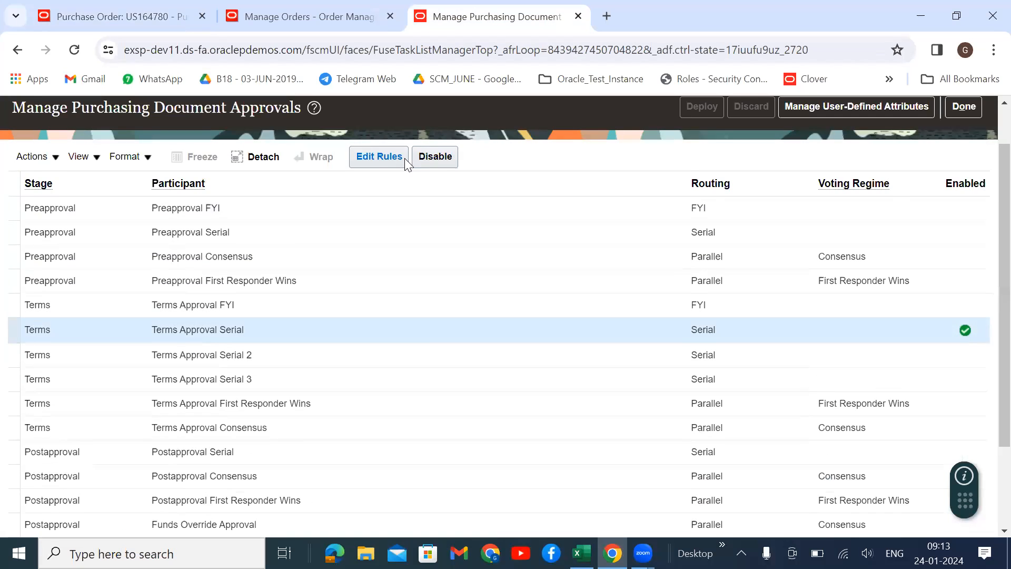
pyautogui.click(405, 159)
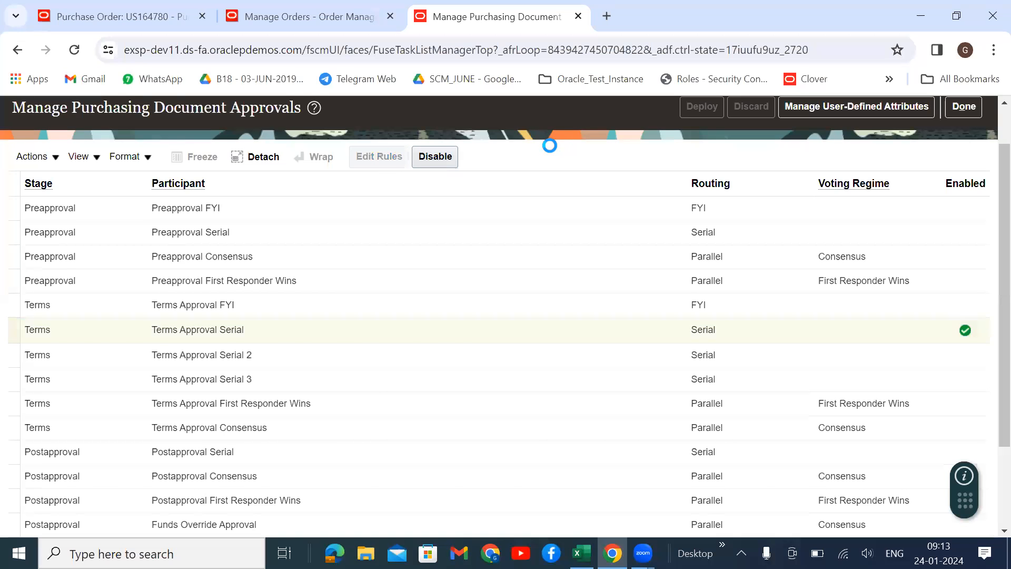
pyautogui.scroll(-4, 498, 316)
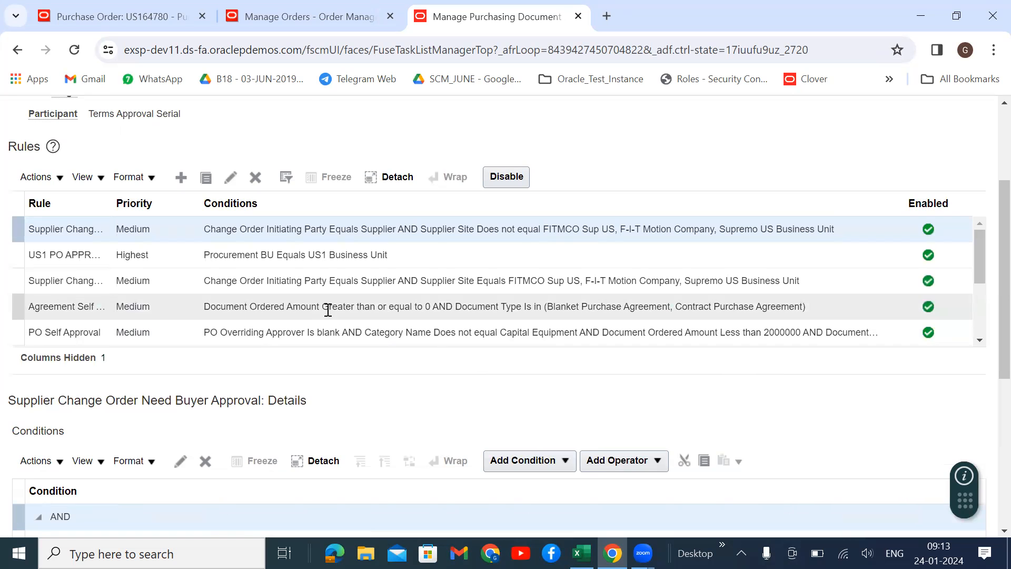
pyautogui.moveTo(977, 241); pyautogui.dragTo(981, 287)
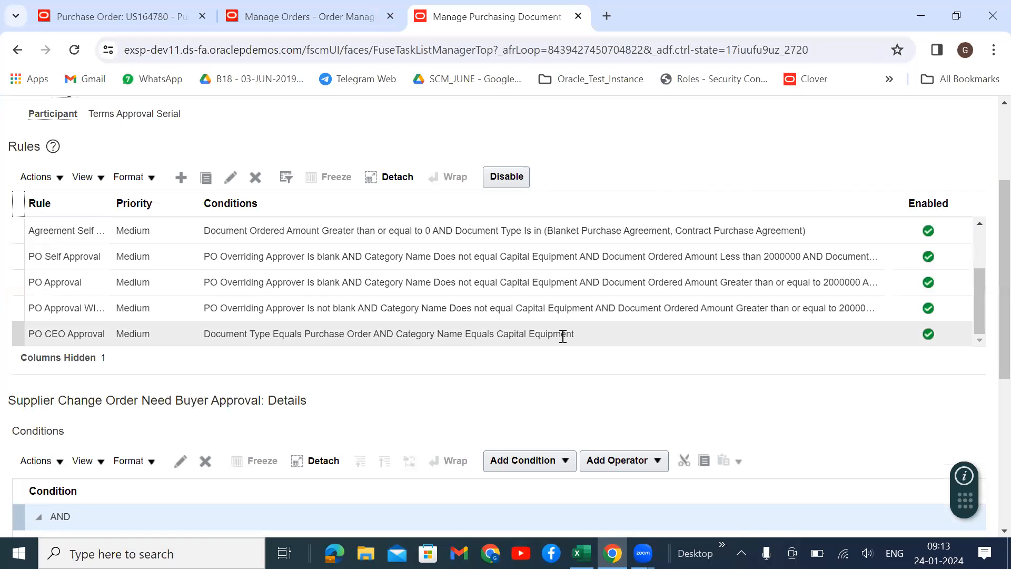
pyautogui.moveTo(981, 317); pyautogui.dragTo(983, 262)
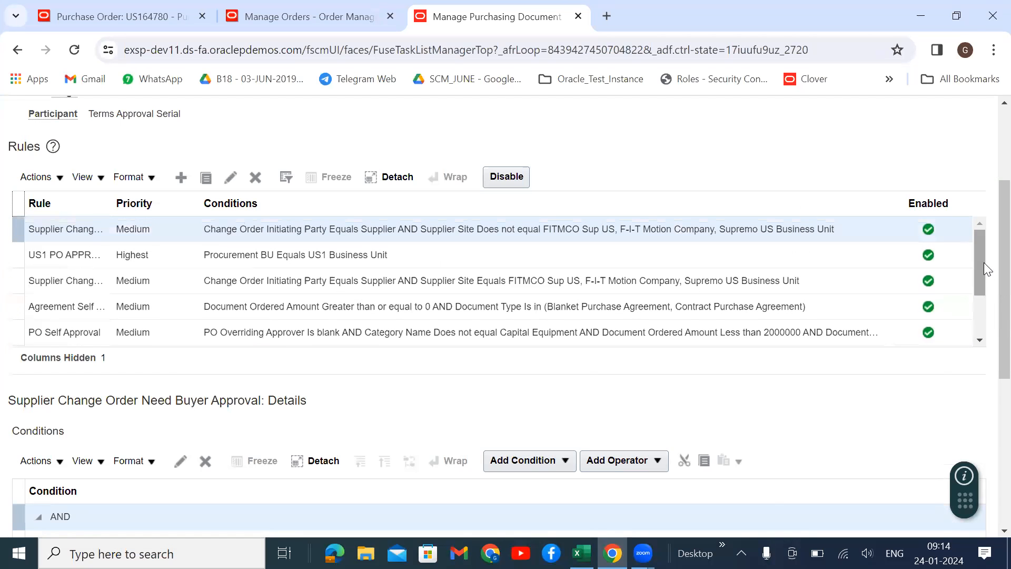
# Step: Edit the US1 PO APPROVAL rule so that the rule always applies
pyautogui.click(431, 250)
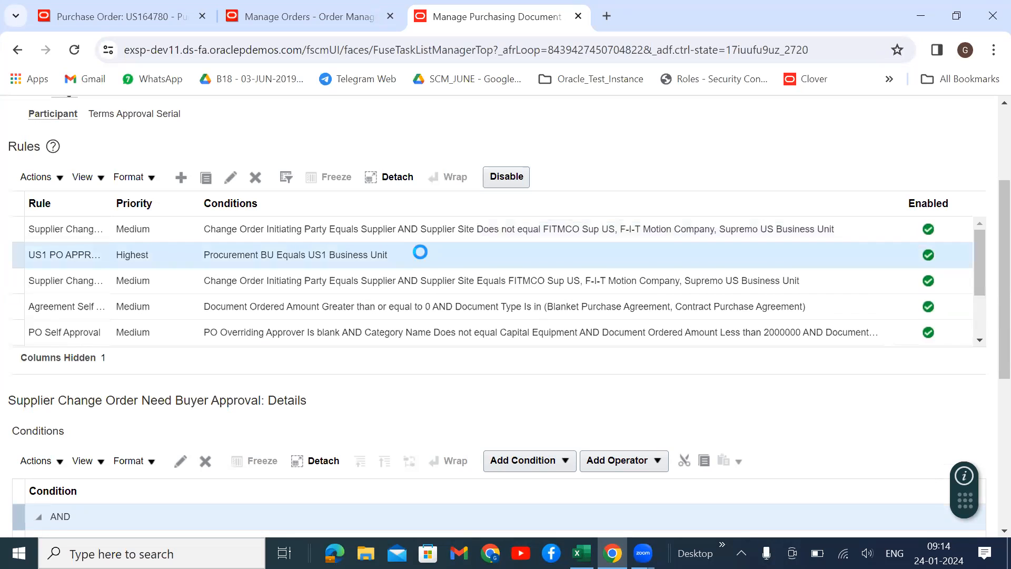
pyautogui.scroll(1, 988, 284)
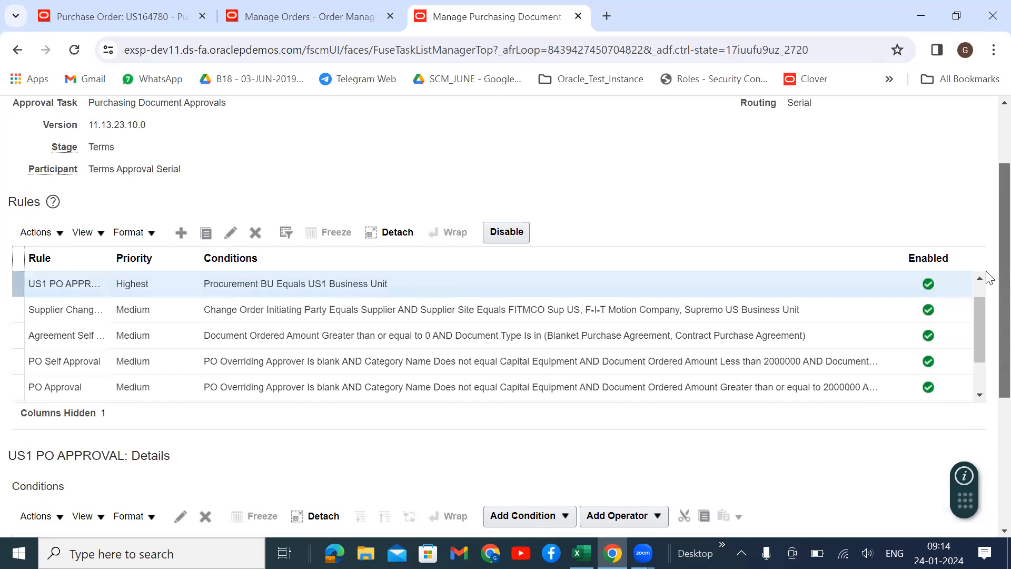
pyautogui.scroll(1, 987, 255)
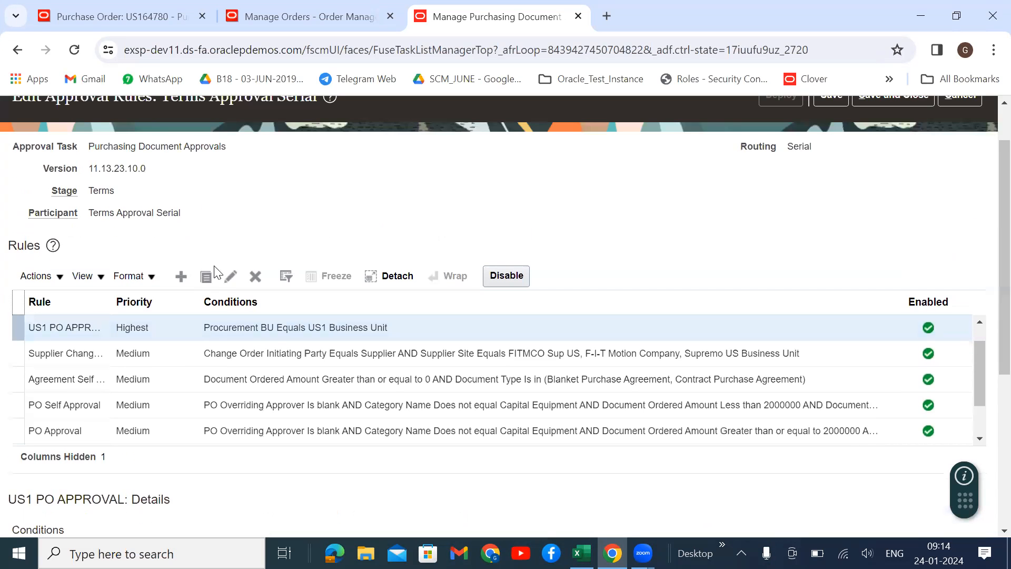
pyautogui.click(230, 276)
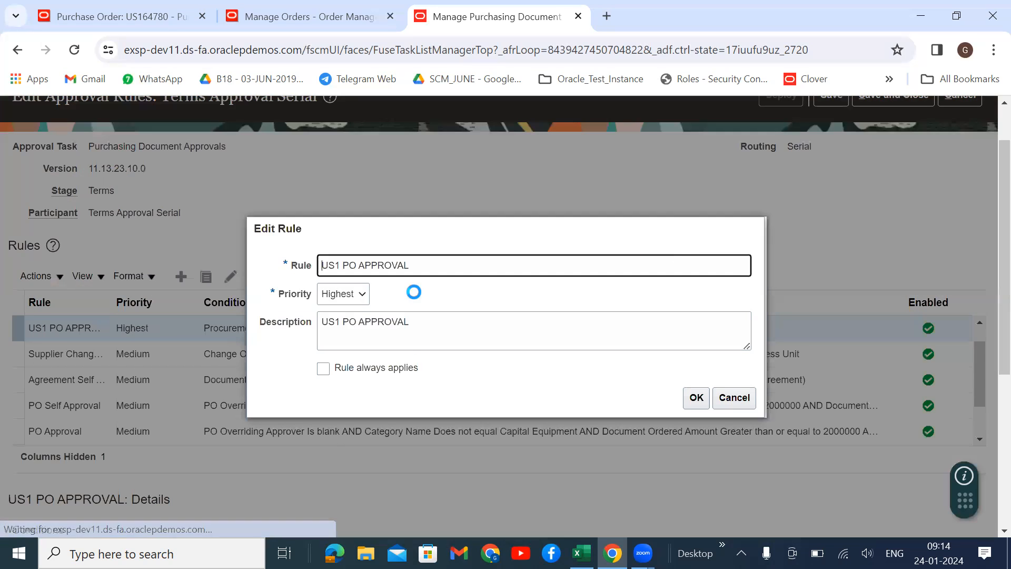
pyautogui.click(323, 368)
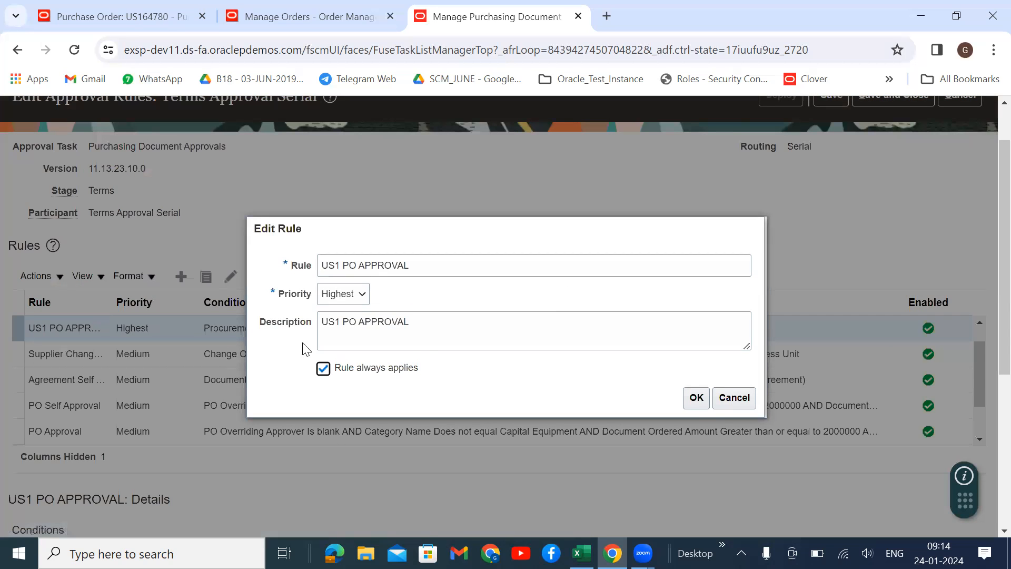
pyautogui.click(696, 397)
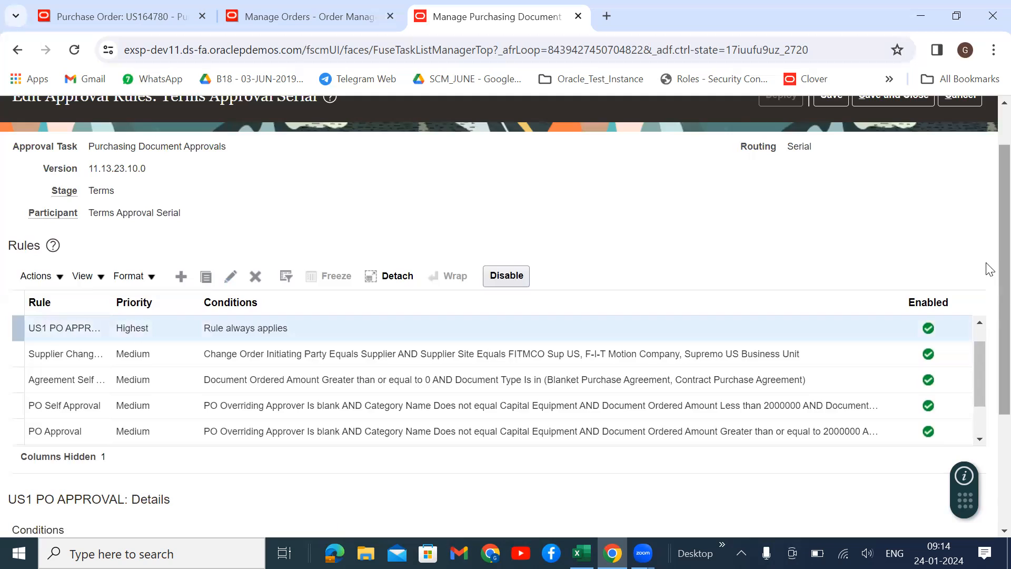
# Step: Deploy the updated approval rules for all participants and finish managing purchasing document approvals
pyautogui.scroll(-4, 986, 425)
pyautogui.scroll(5, 985, 127)
pyautogui.click(831, 155)
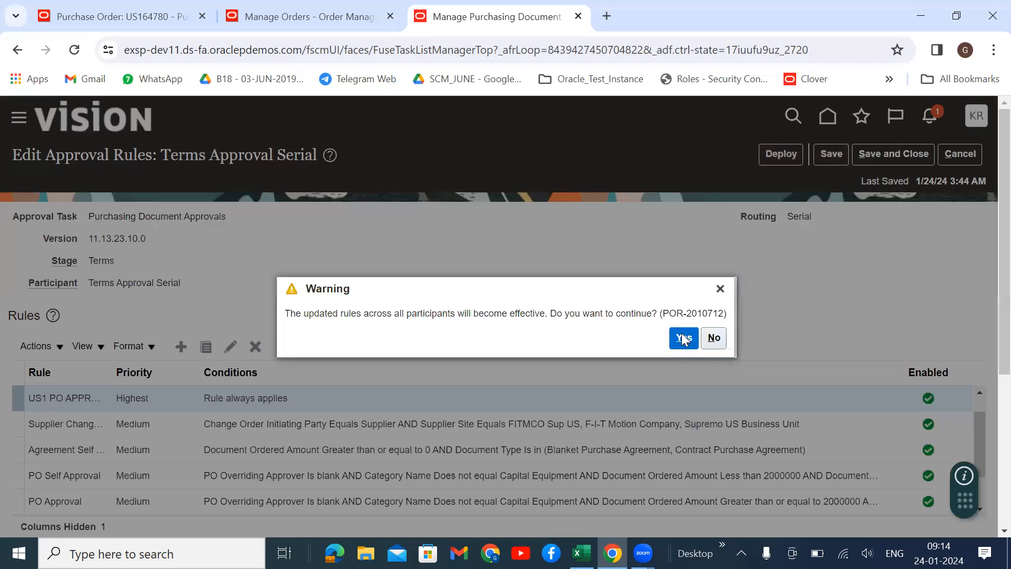
pyautogui.click(684, 337)
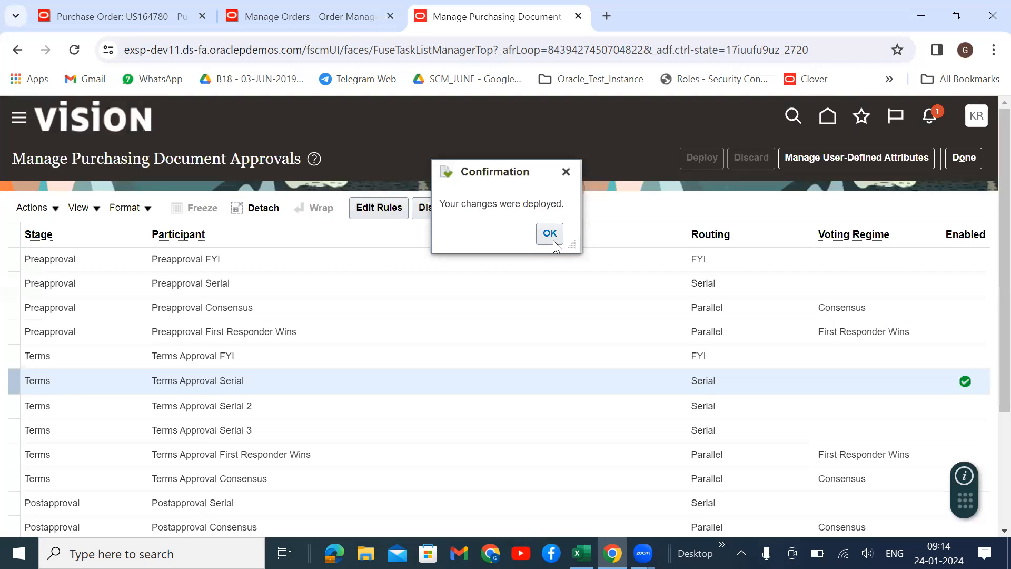
pyautogui.click(551, 237)
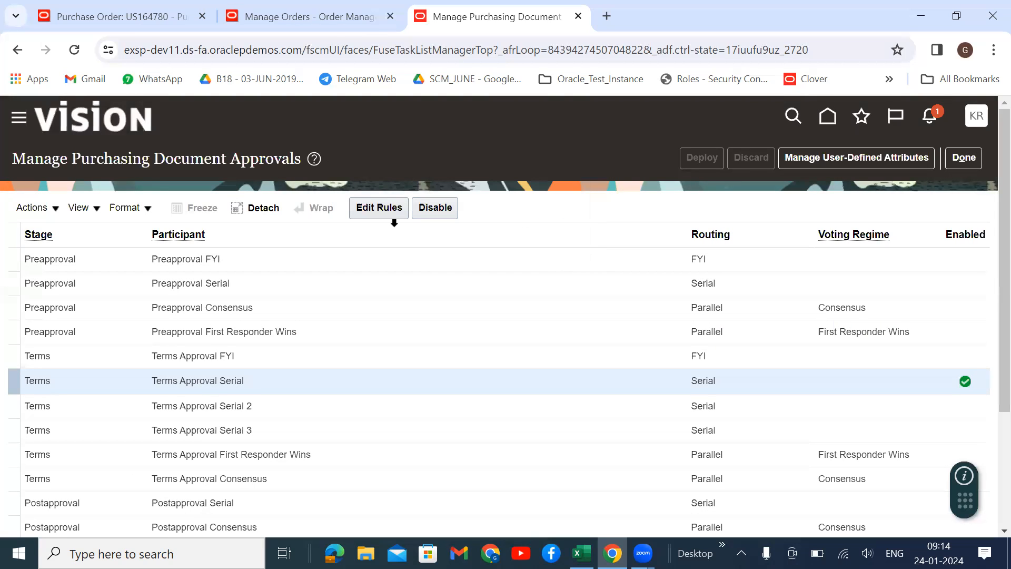
pyautogui.click(963, 158)
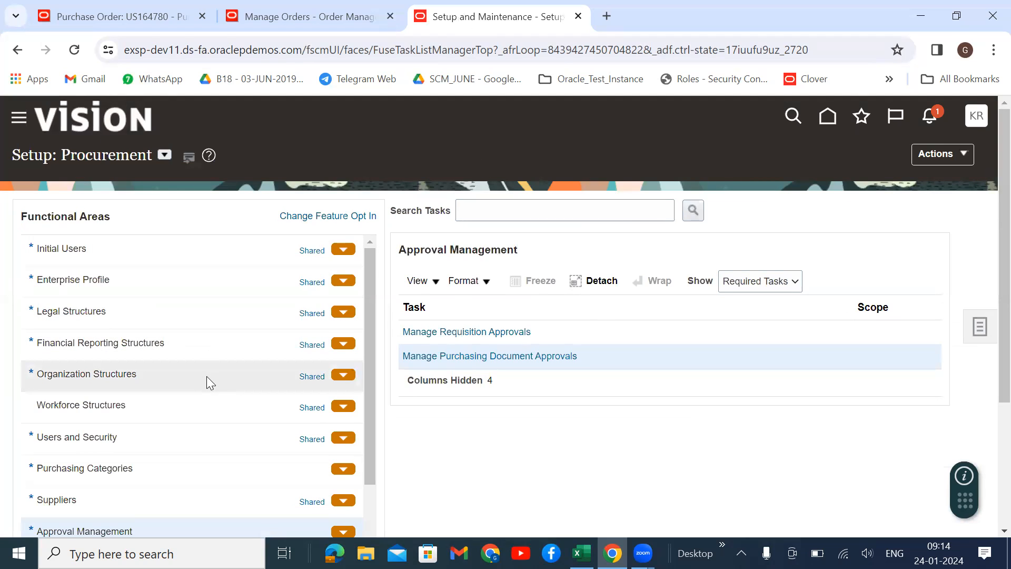
# Step: Submit the Run User and Roles Synchronization Process task from the Initial Users functional area
pyautogui.click(104, 251)
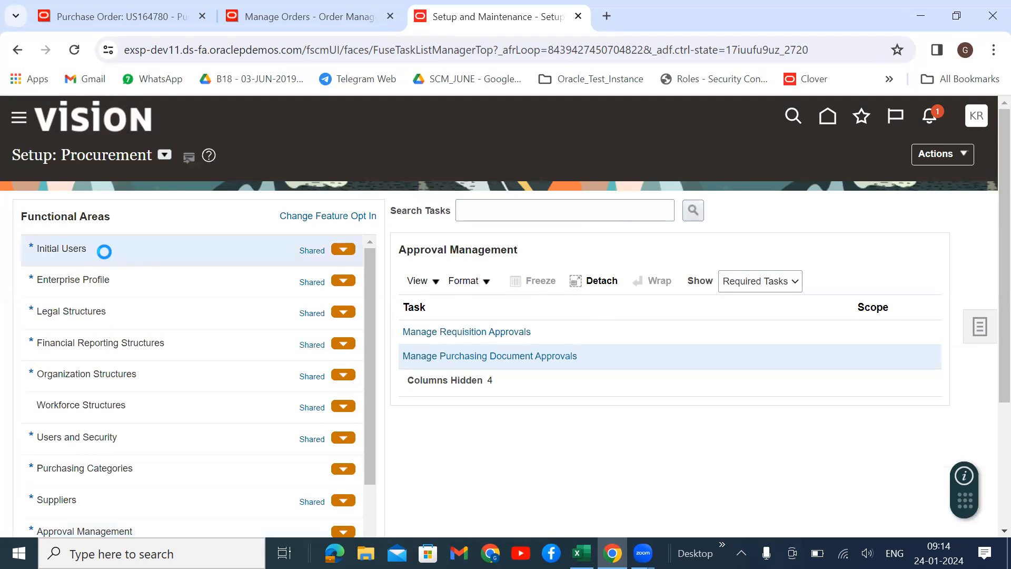
pyautogui.click(519, 333)
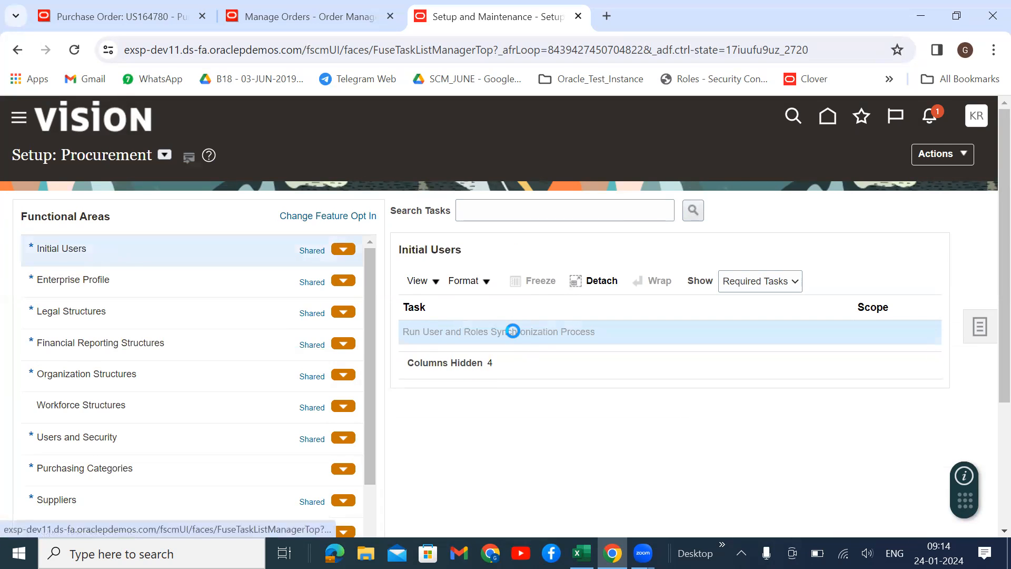
pyautogui.click(896, 172)
pyautogui.click(891, 279)
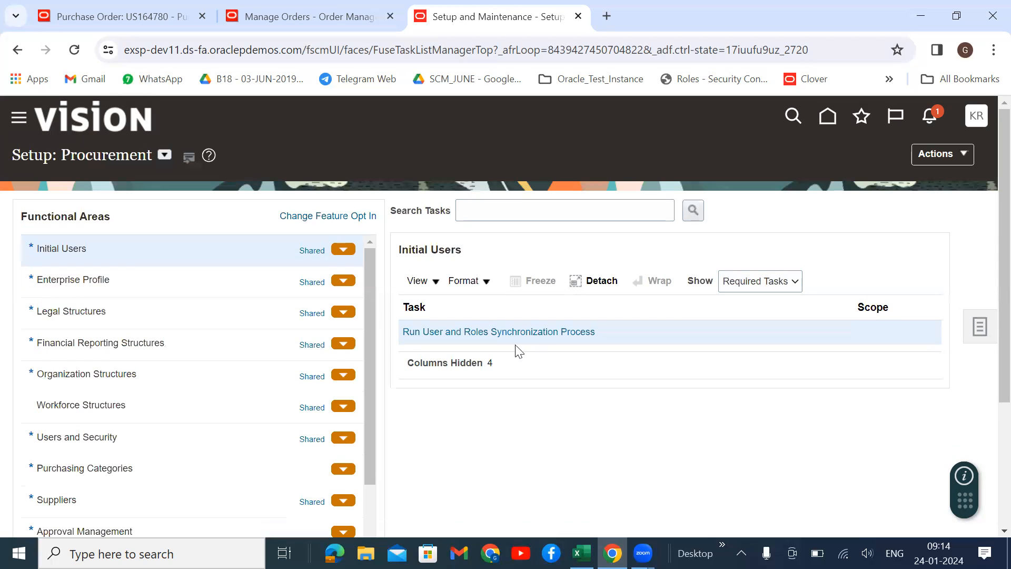
# Step: Return to the purchase order and refresh it repeatedly to recheck its approval status
pyautogui.click(303, 10)
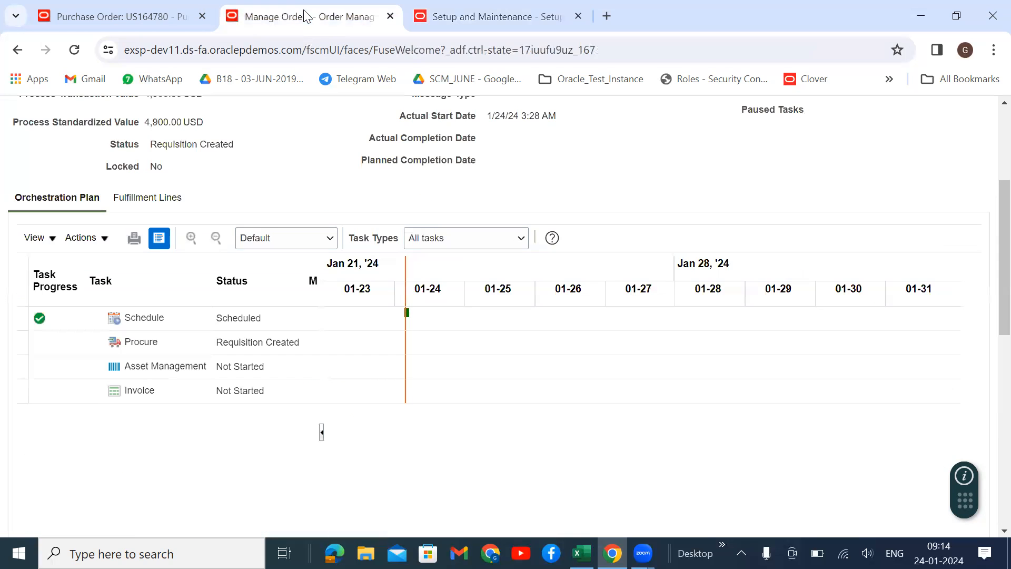
pyautogui.click(121, 7)
pyautogui.click(858, 199)
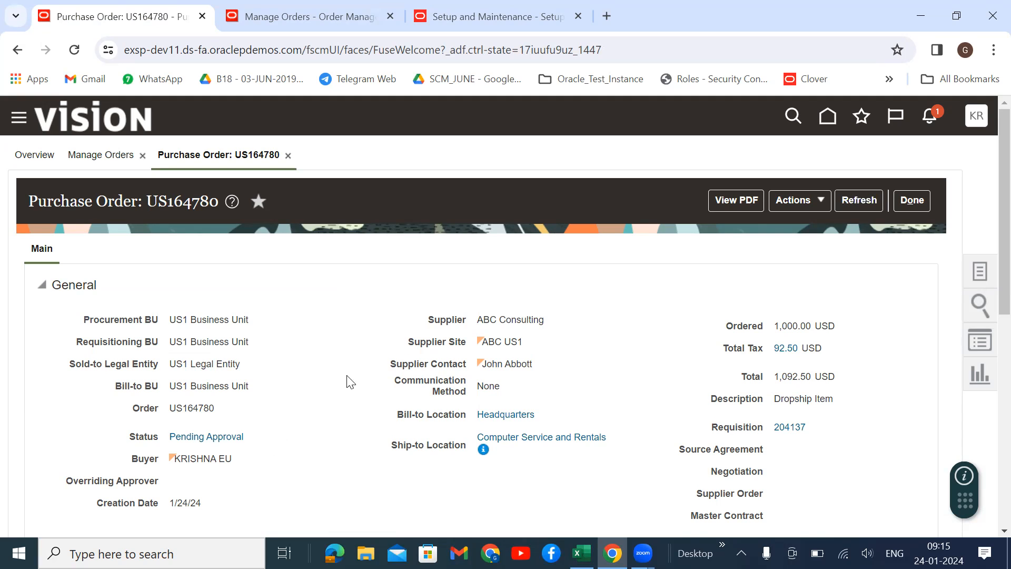
pyautogui.scroll(-3, 658, 316)
pyautogui.scroll(3, 682, 327)
pyautogui.click(859, 200)
pyautogui.scroll(-2, 237, 368)
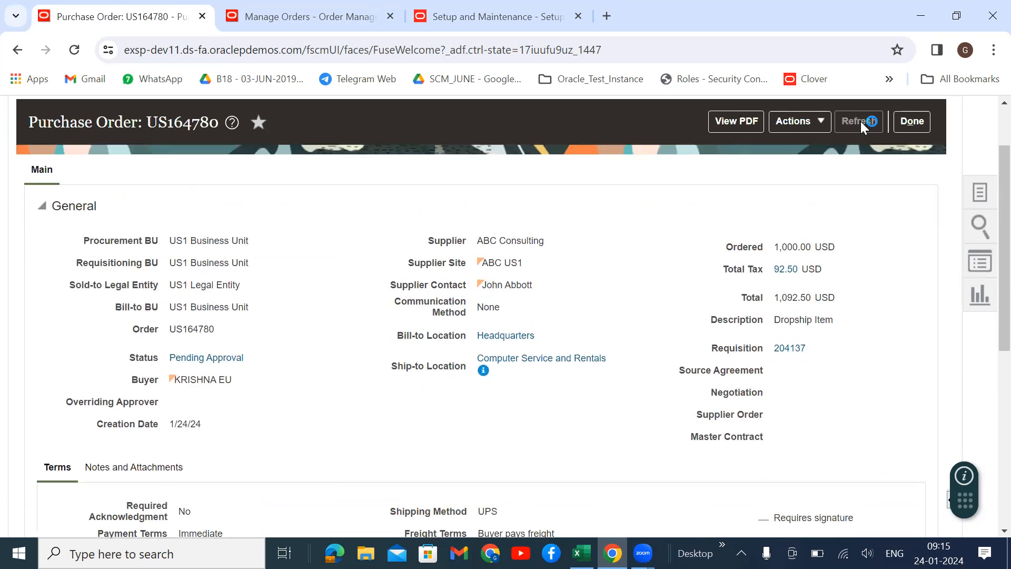
pyautogui.click(870, 131)
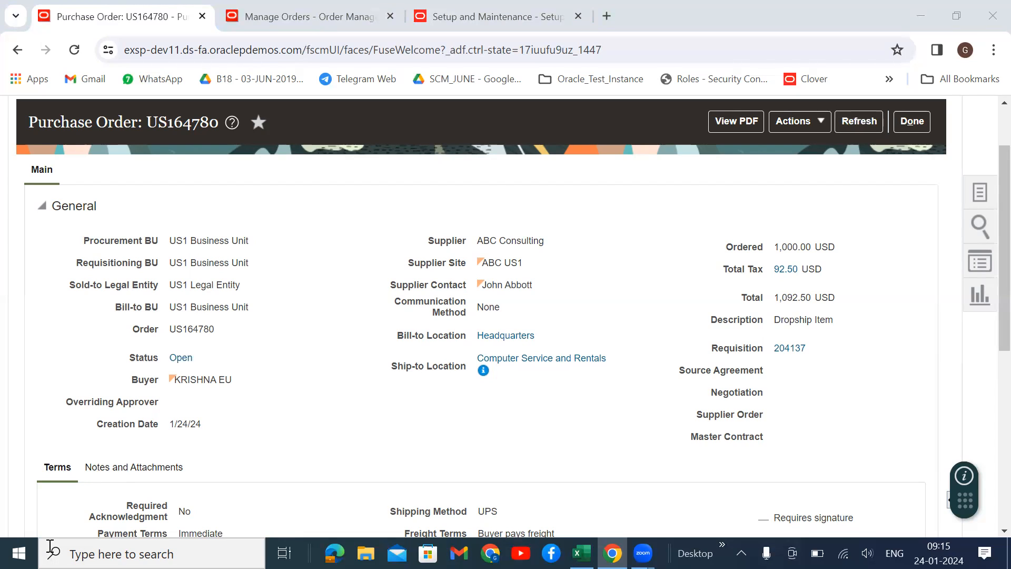
# Step: Copy the purchase order's number from its general details and close the purchase order
pyautogui.moveTo(213, 329); pyautogui.dragTo(173, 325)
pyautogui.rightClick(185, 329)
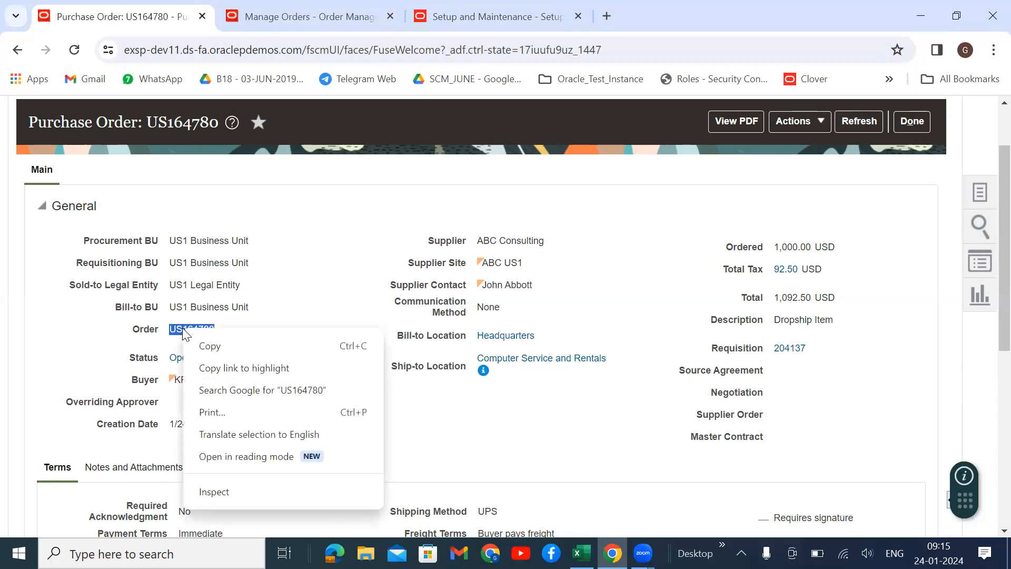
pyautogui.click(211, 345)
pyautogui.click(266, 327)
pyautogui.click(913, 122)
# Step: Refresh the sales order's orchestration process in Order Management and examine the Procure task's current status in the orchestration plan
pyautogui.click(313, 24)
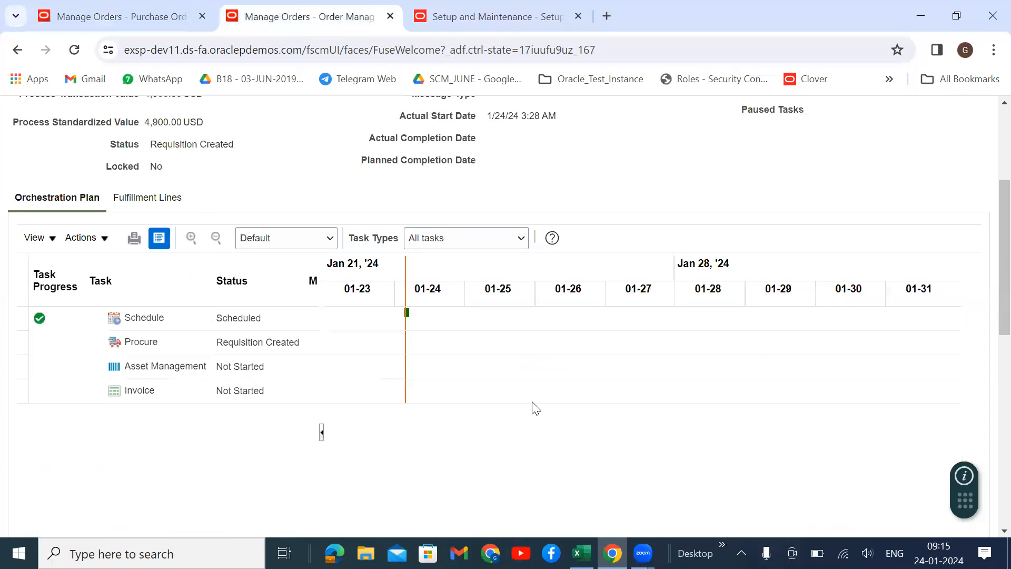
pyautogui.scroll(4, 611, 404)
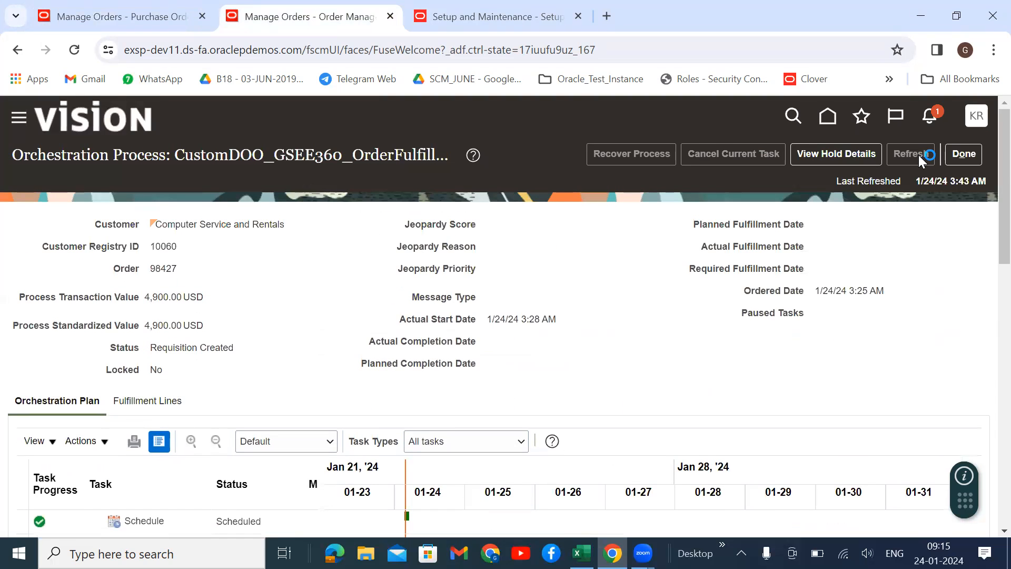
pyautogui.scroll(-3, 474, 274)
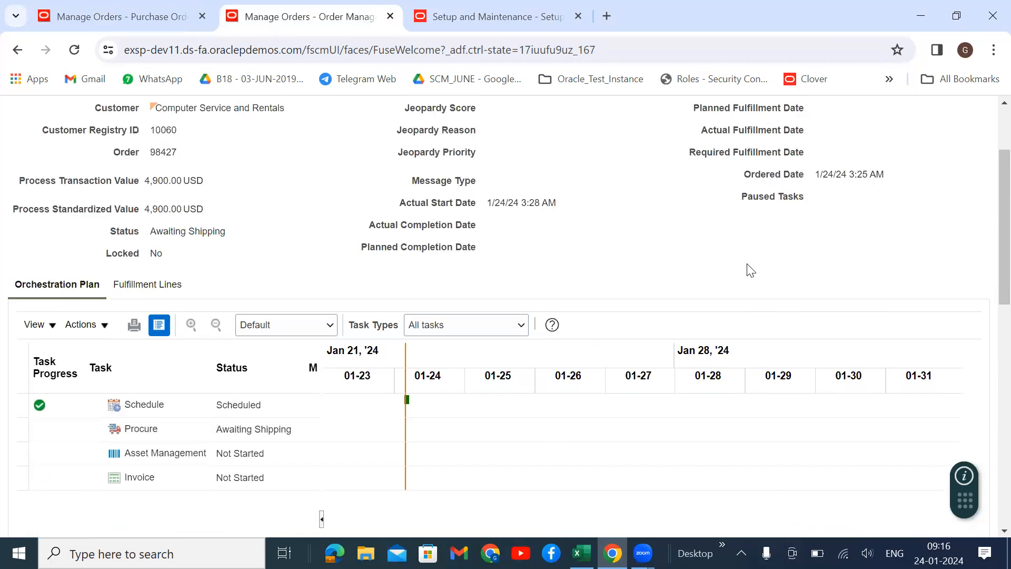
pyautogui.scroll(3, 884, 171)
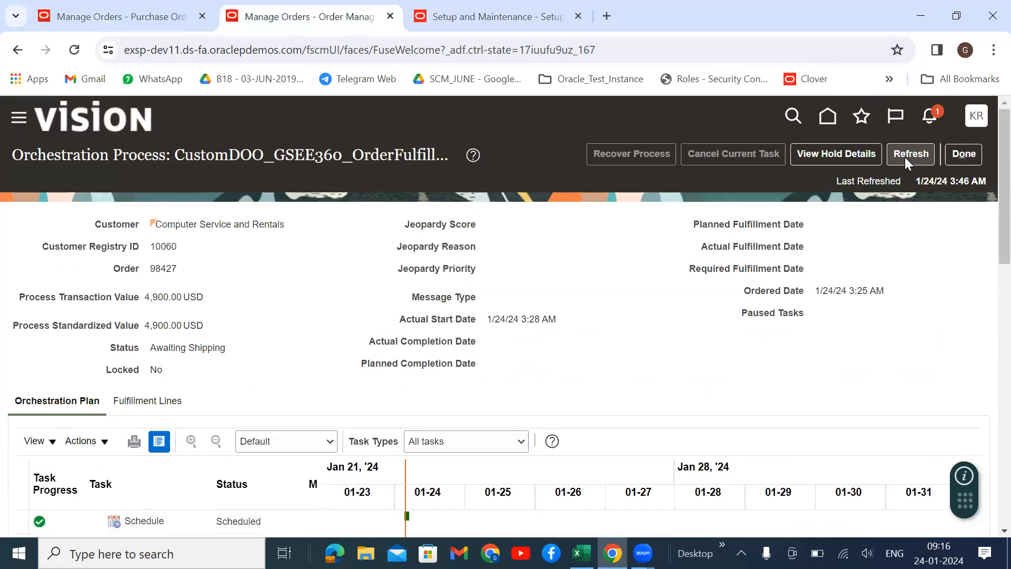
pyautogui.scroll(-3, 857, 169)
pyautogui.scroll(3, 928, 193)
pyautogui.scroll(-3, 857, 232)
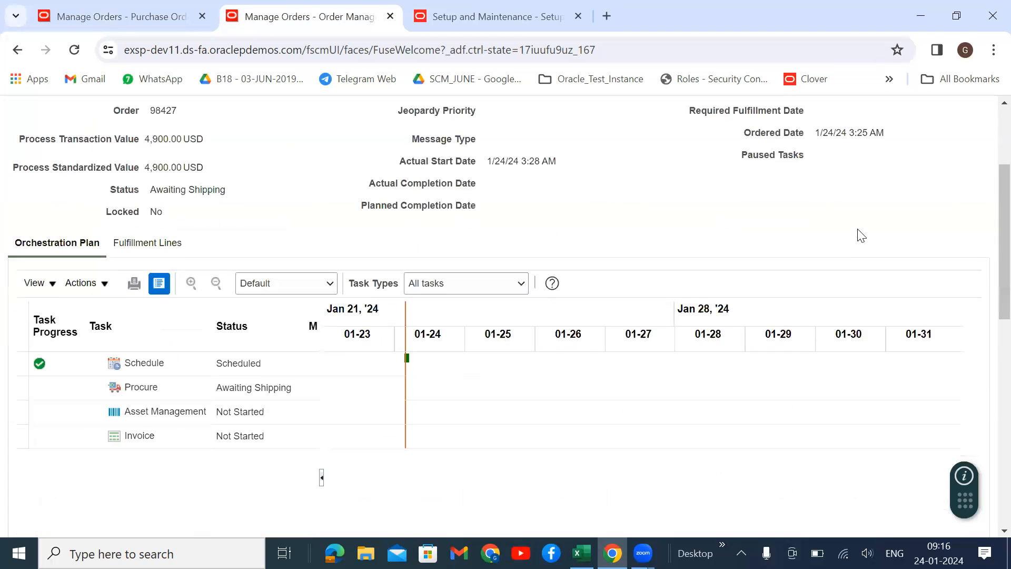
pyautogui.scroll(3, 875, 223)
pyautogui.click(921, 152)
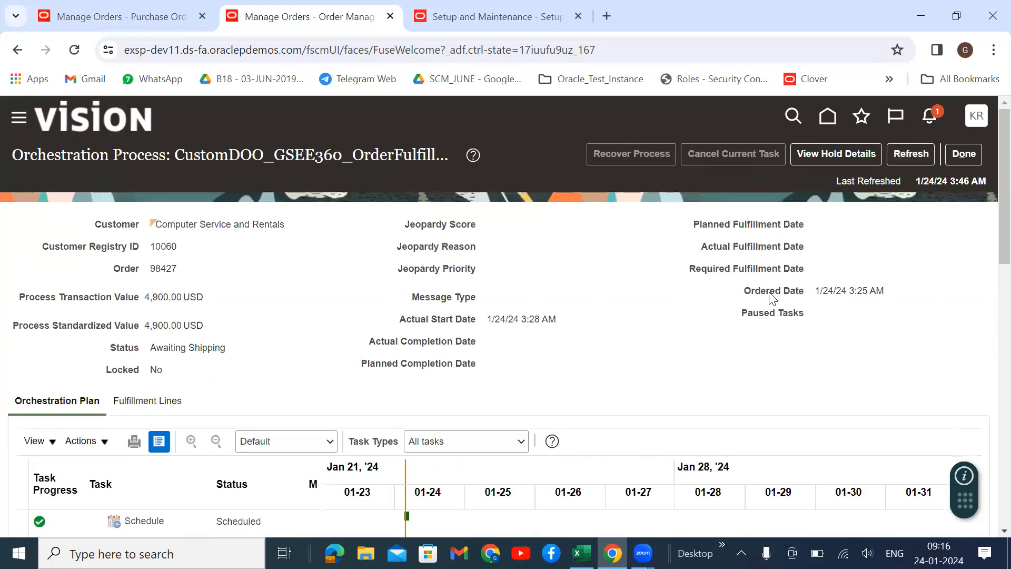
pyautogui.scroll(-5, 753, 322)
pyautogui.scroll(5, 755, 324)
pyautogui.scroll(-5, 637, 324)
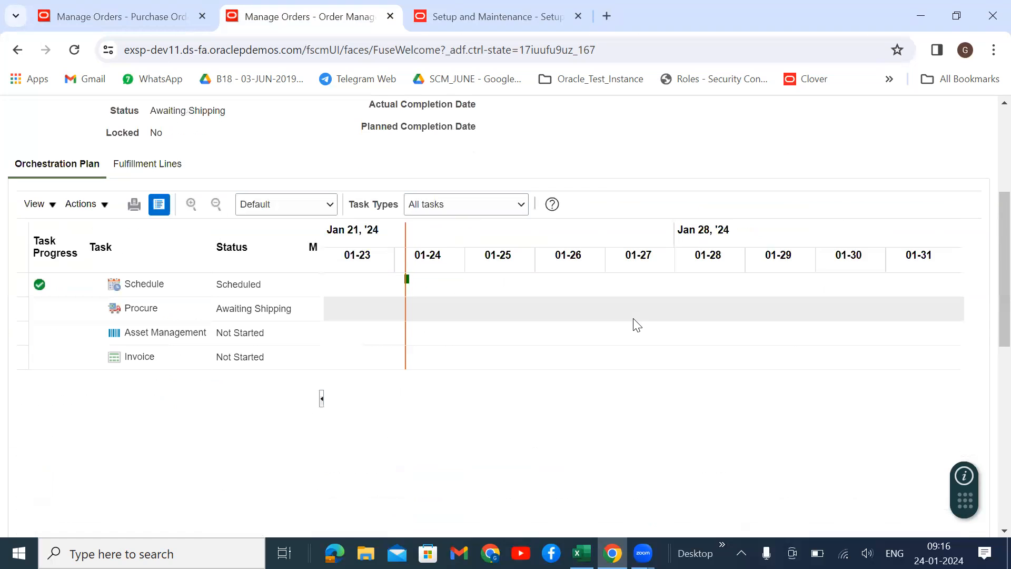
pyautogui.scroll(5, 649, 368)
# Step: Go from the Procurement setup to the home page and display the Supply Chain Execution apps
pyautogui.click(454, 21)
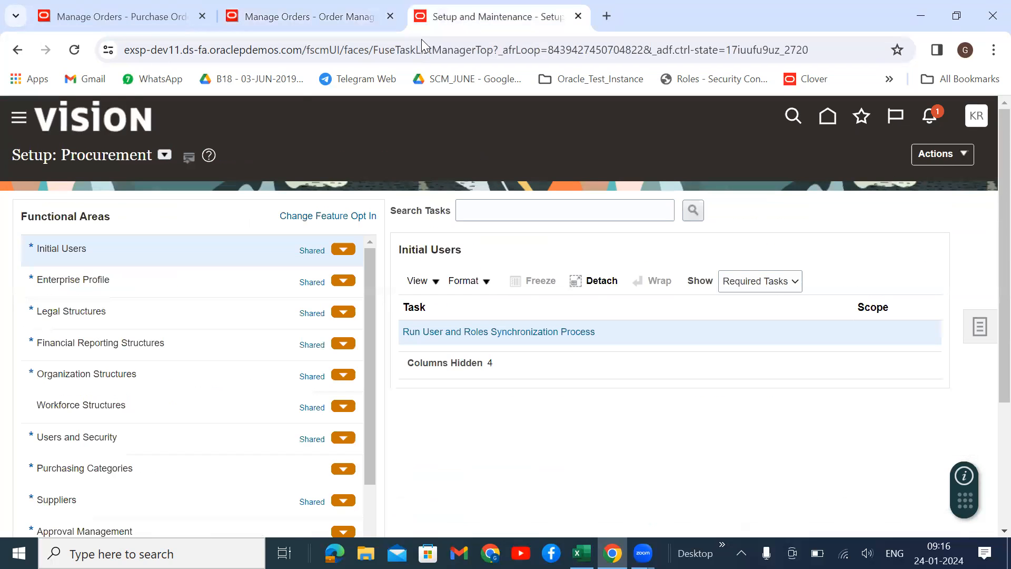
pyautogui.click(837, 119)
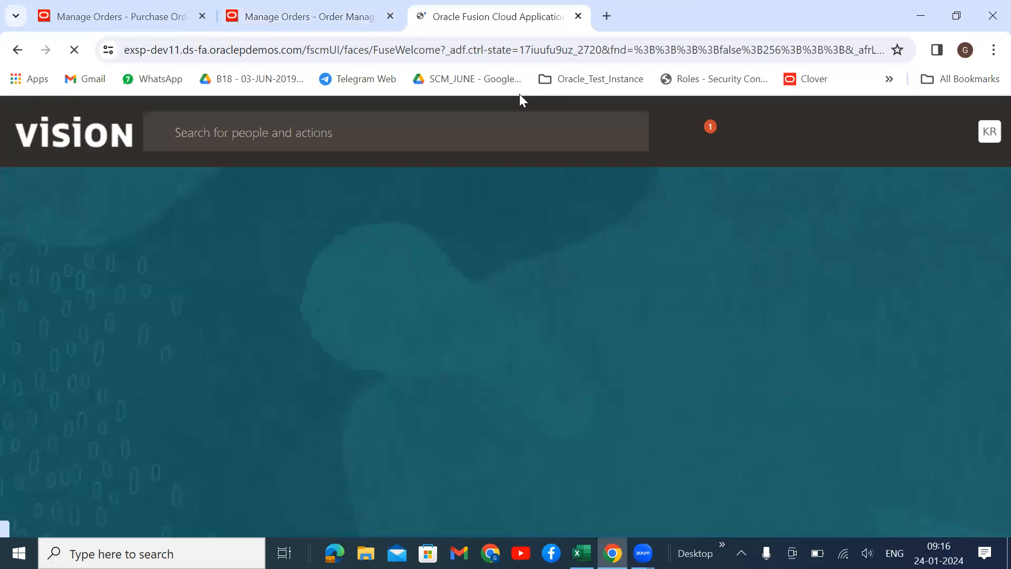
pyautogui.scroll(-4, 985, 212)
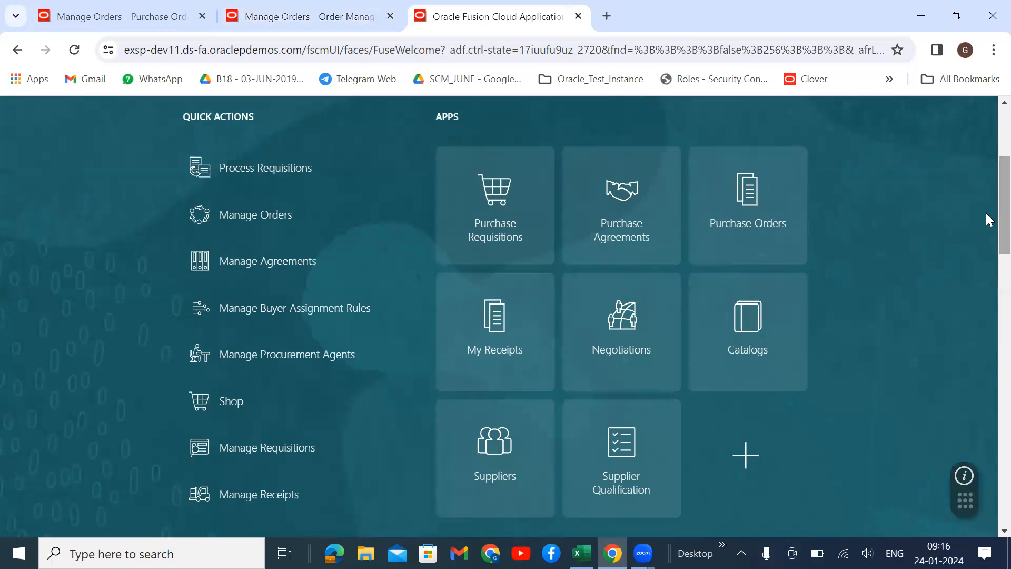
pyautogui.scroll(2, 985, 213)
pyautogui.click(834, 187)
pyautogui.click(835, 188)
pyautogui.click(834, 188)
pyautogui.click(834, 188)
pyautogui.click(602, 186)
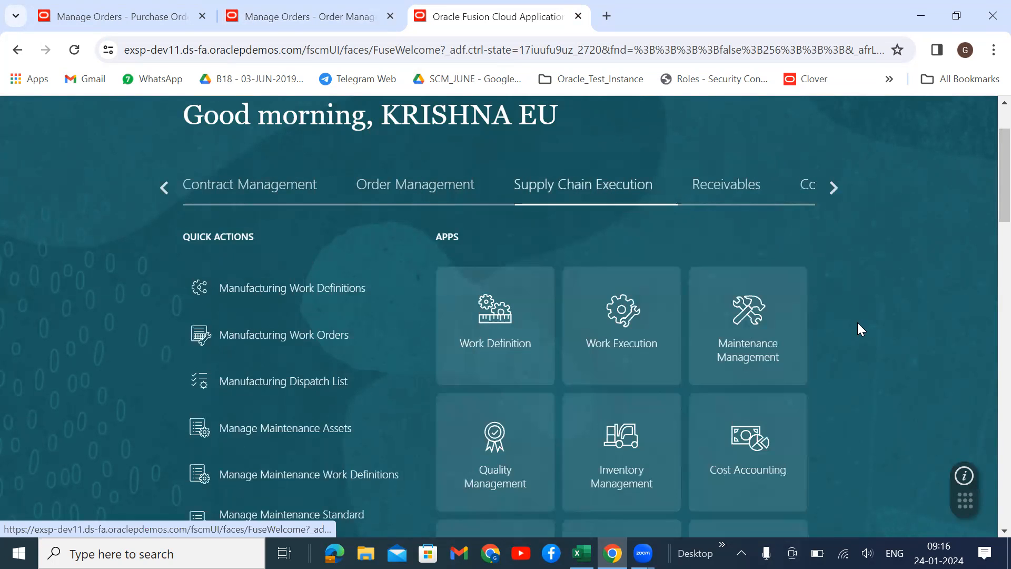
# Step: Open Inventory Management and look over the overview cards for shipments, picks and receipts
pyautogui.scroll(-3, 860, 431)
pyautogui.click(622, 295)
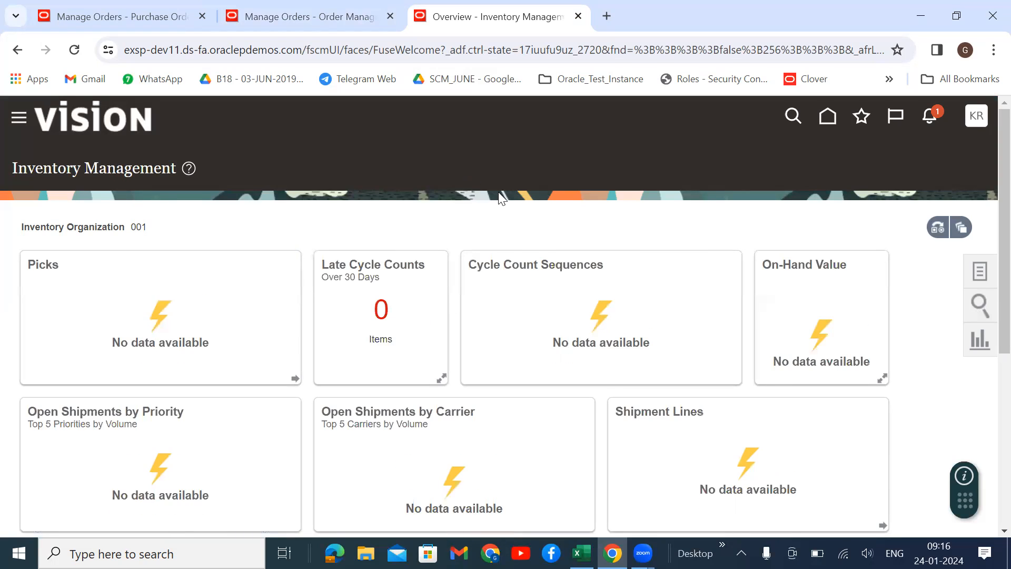
pyautogui.scroll(-5, 553, 363)
pyautogui.moveTo(558, 270)
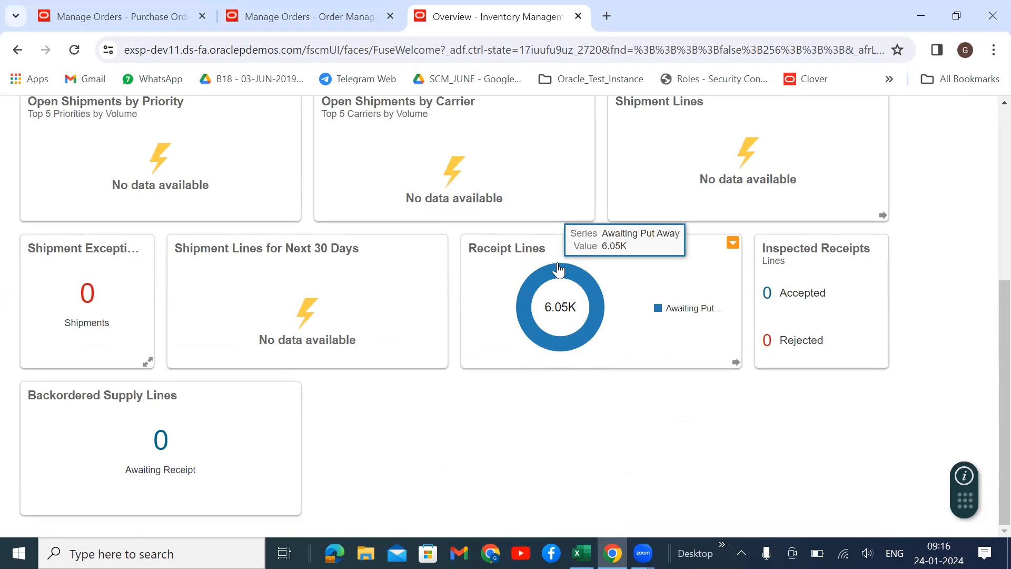
pyautogui.scroll(5, 609, 327)
pyautogui.scroll(-4, 609, 326)
pyautogui.scroll(5, 608, 326)
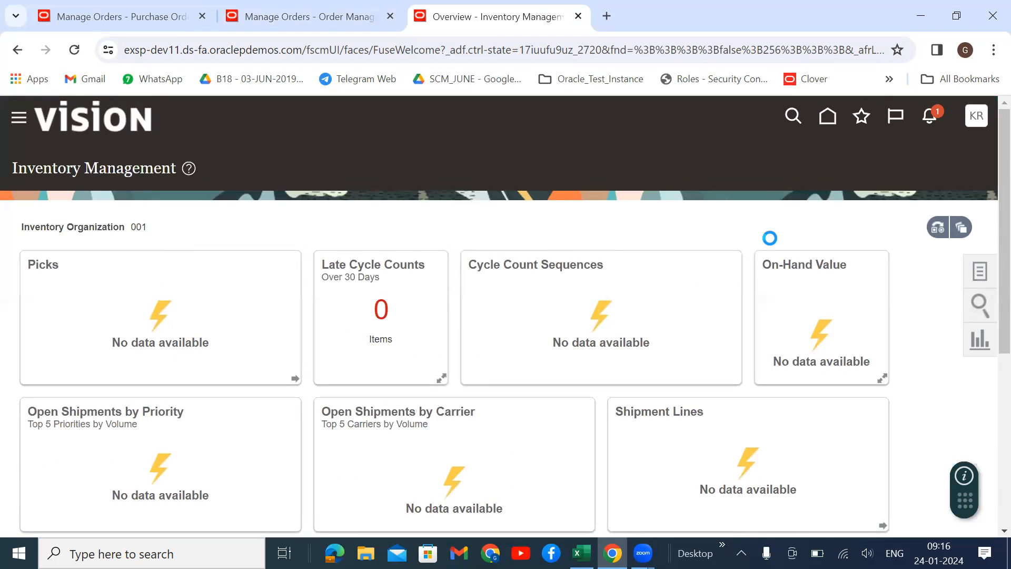
# Step: Switch the Inventory Management task list to Shipments and open Manage Shipment Lines
pyautogui.click(923, 154)
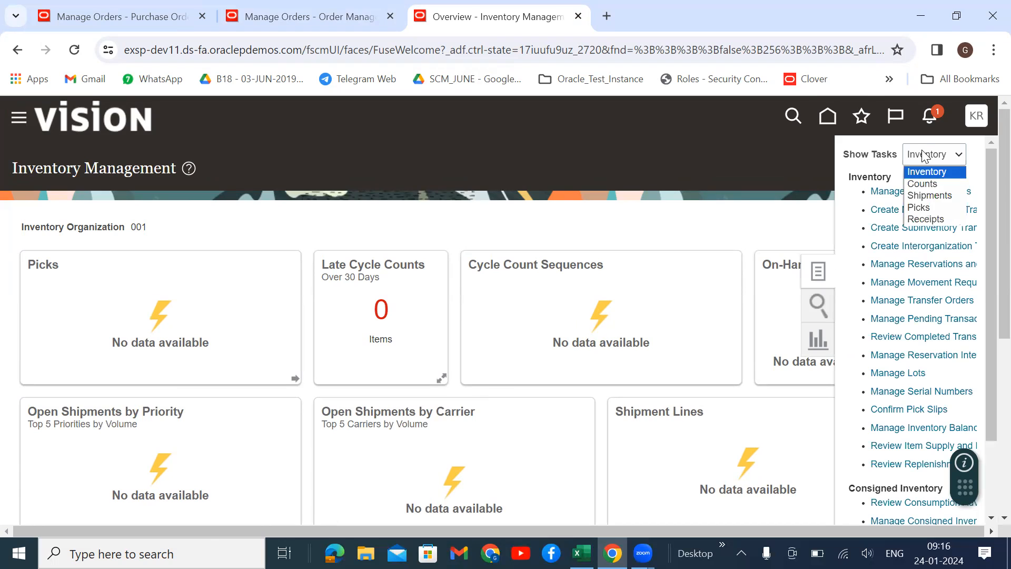
pyautogui.click(934, 195)
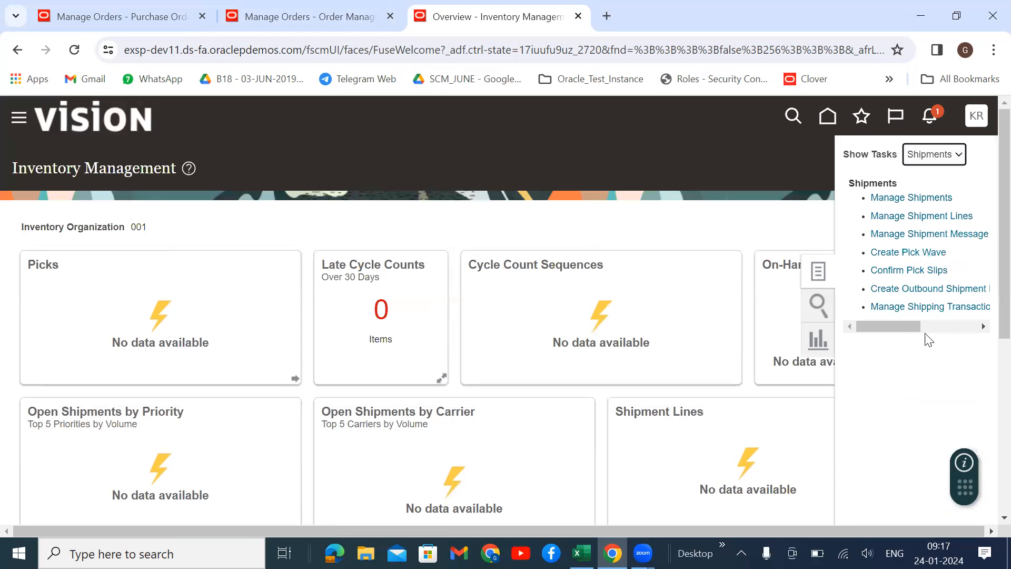
pyautogui.click(933, 216)
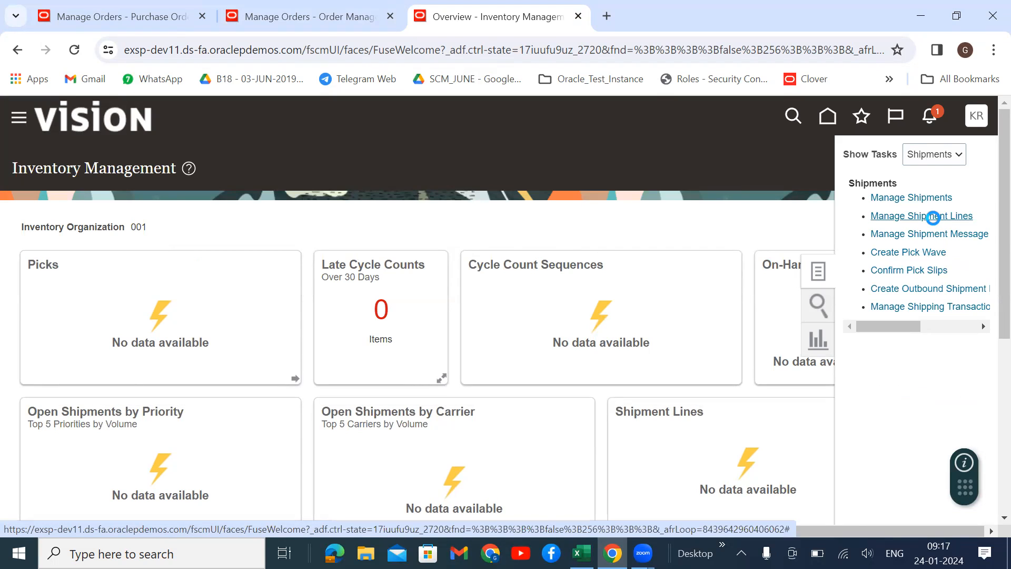
# Step: Copy the sales order's number from its orchestration process and search the shipment lines for that order
pyautogui.click(257, 289)
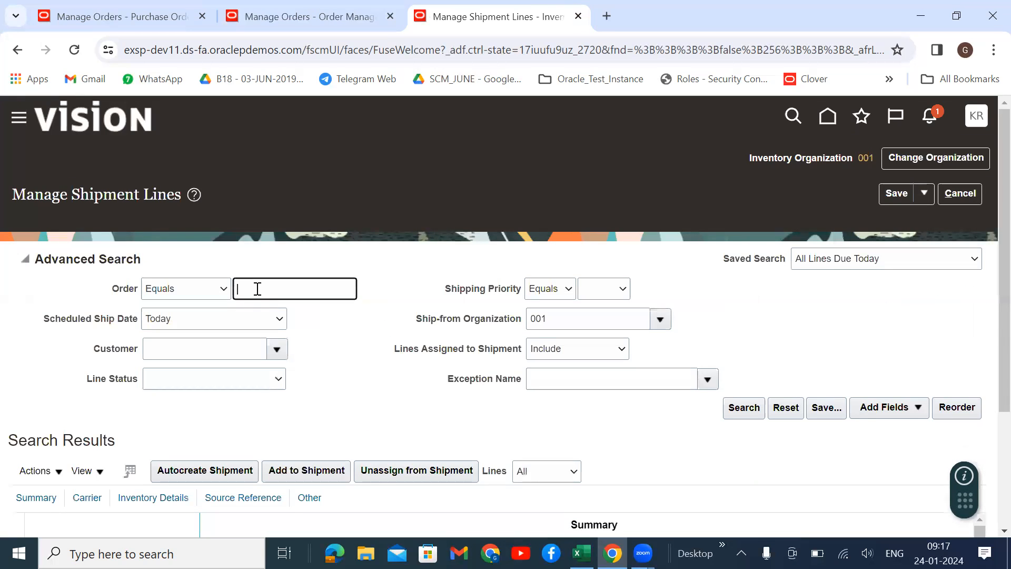
pyautogui.click(270, 7)
pyautogui.moveTo(185, 268); pyautogui.dragTo(149, 268)
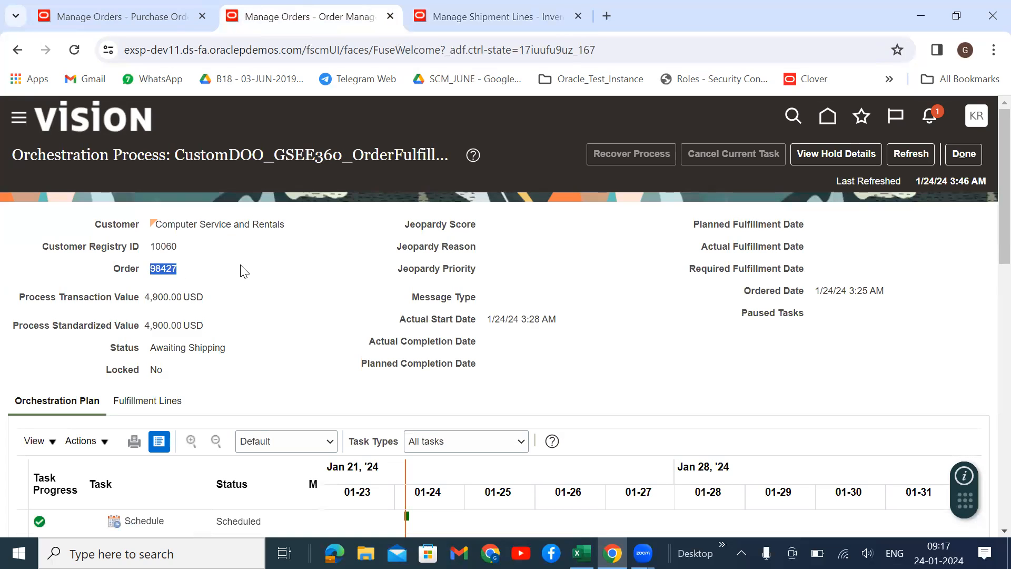
pyautogui.click(500, 11)
pyautogui.hotkey('ctrl', 'v')
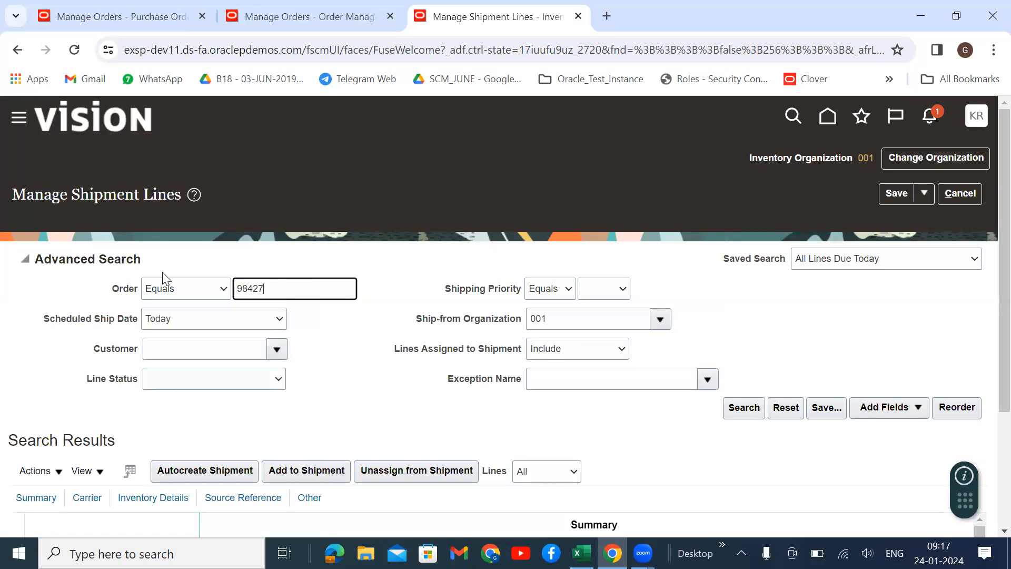
pyautogui.click(743, 409)
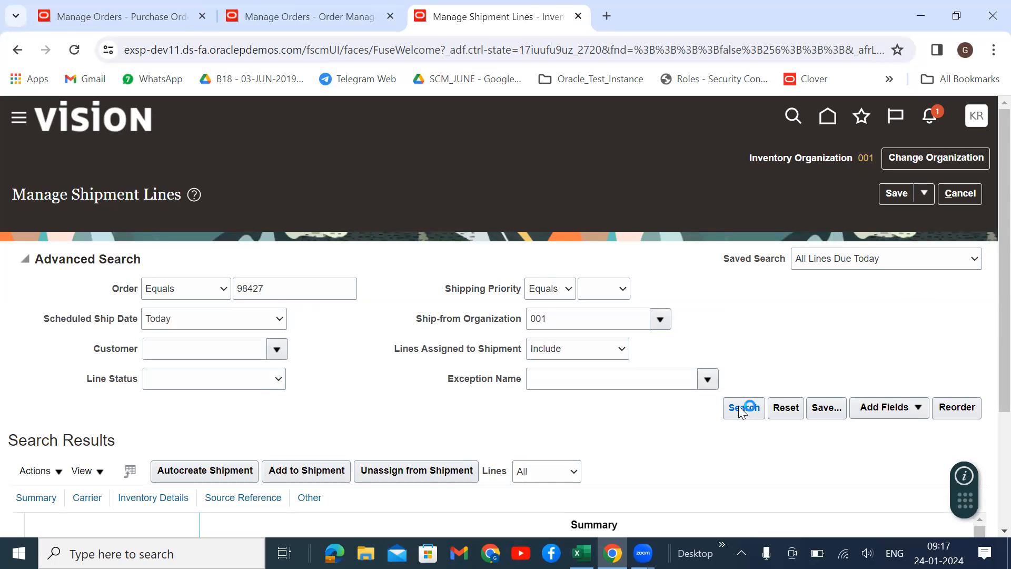
pyautogui.scroll(-3, 738, 406)
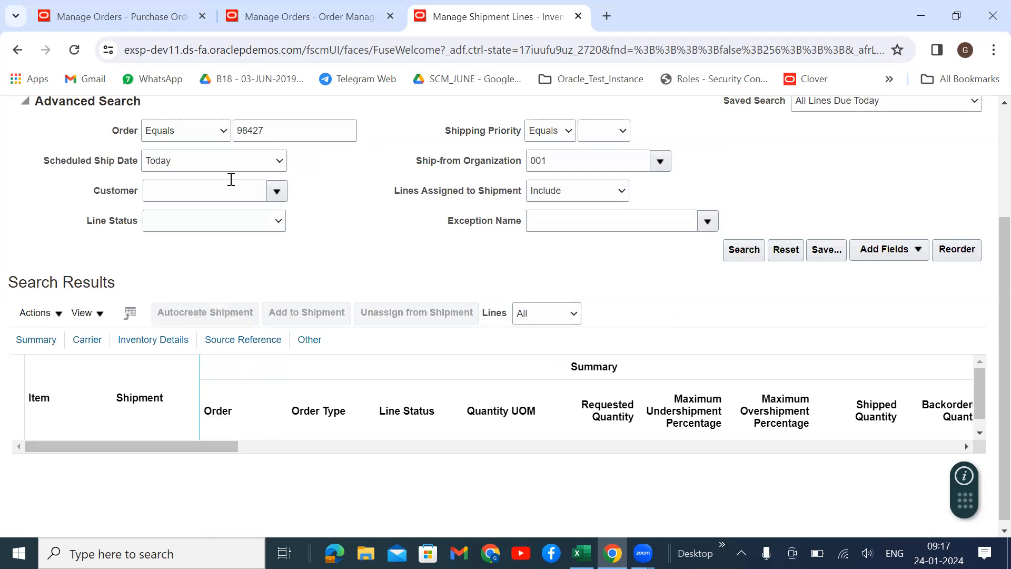
# Step: Change the scheduled ship date filter to Today and past due, clear the order filter and leave Manage Shipment Lines
pyautogui.click(218, 168)
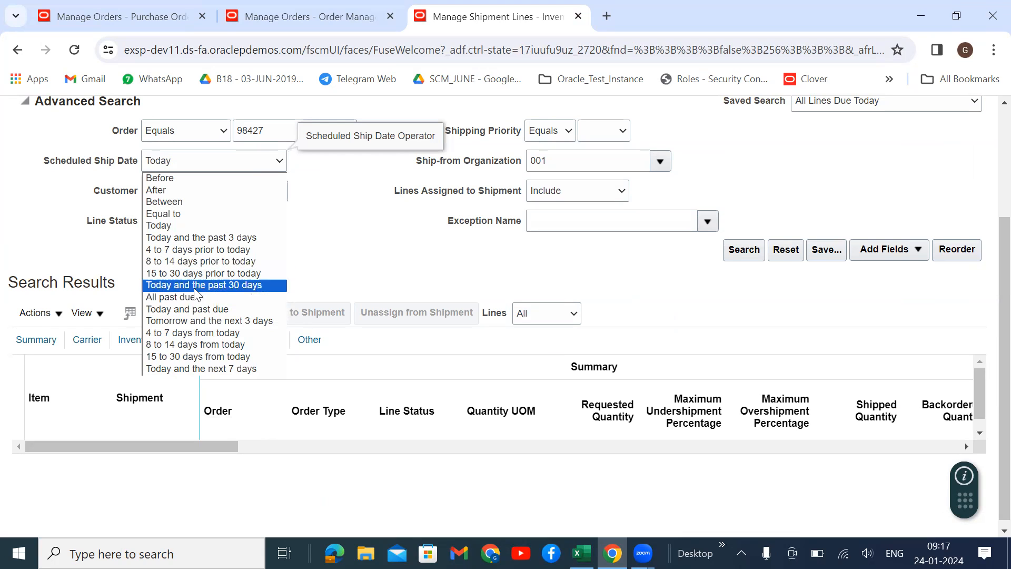
pyautogui.click(208, 309)
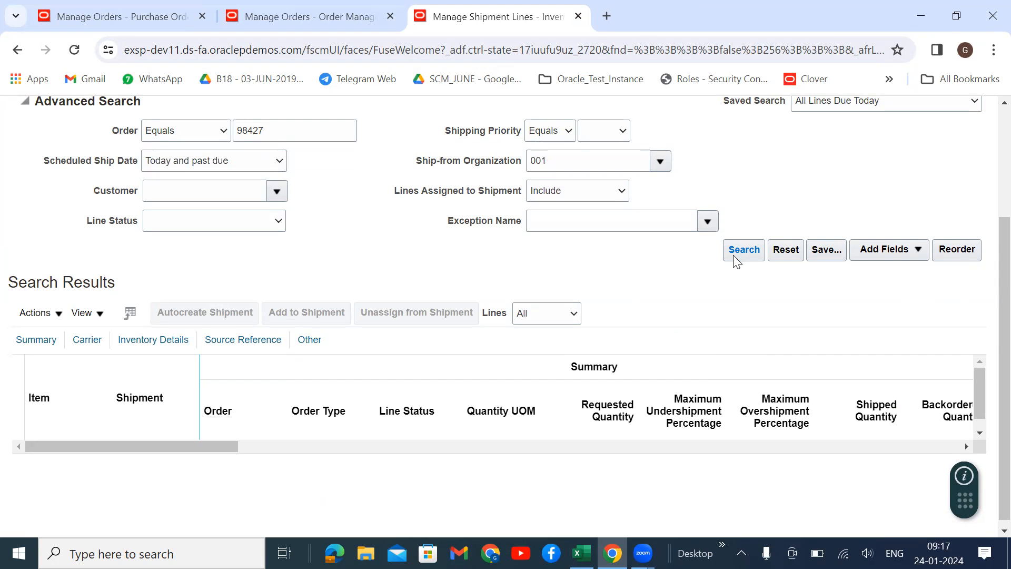
pyautogui.scroll(3, 301, 223)
pyautogui.moveTo(283, 284); pyautogui.dragTo(218, 287)
pyautogui.press('BackSpace')
pyautogui.click(958, 196)
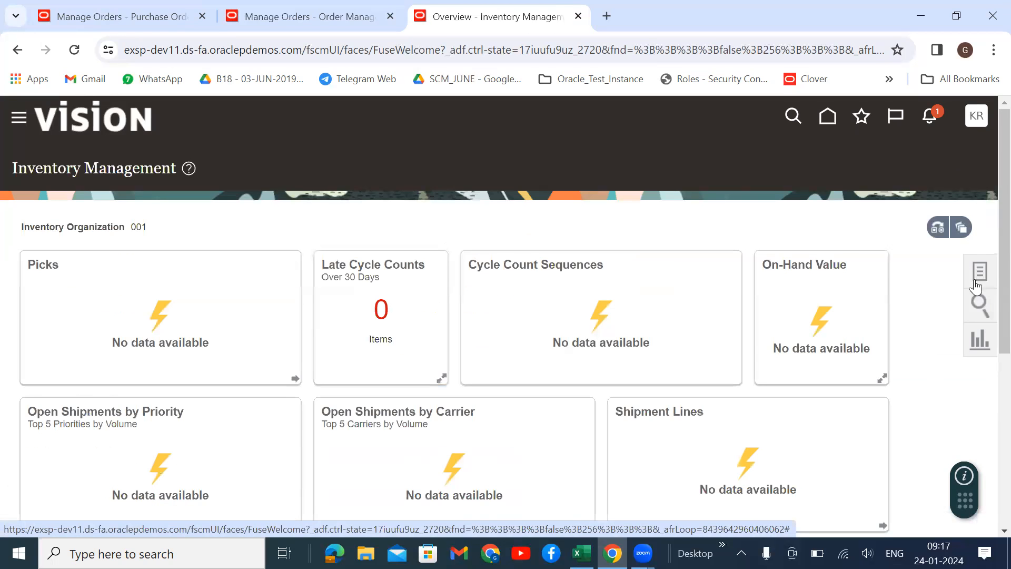
# Step: Open Manage Shipments from the shipment tasks and examine the choices for the shipment status and exceptions filters
pyautogui.click(979, 271)
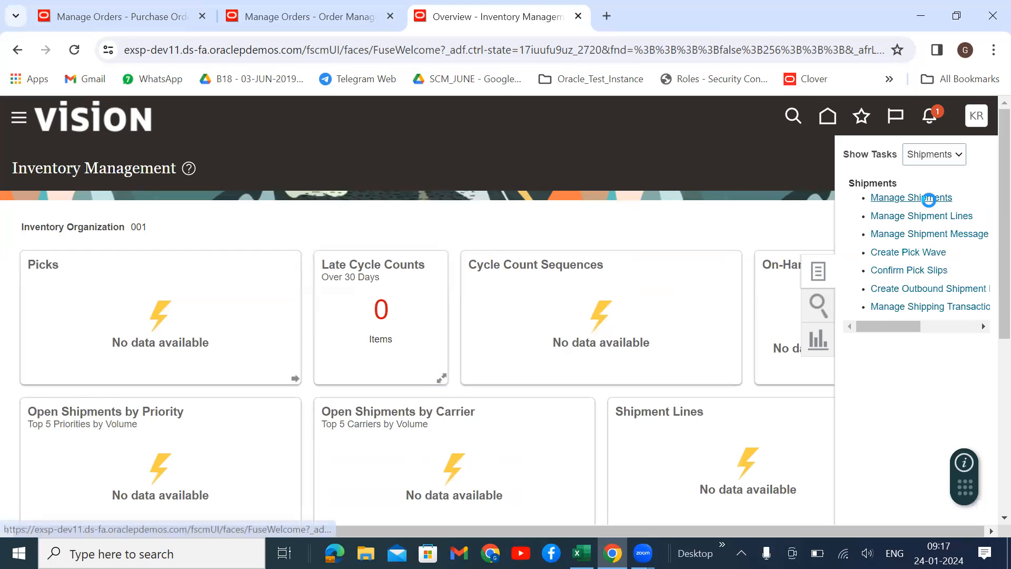
pyautogui.click(910, 197)
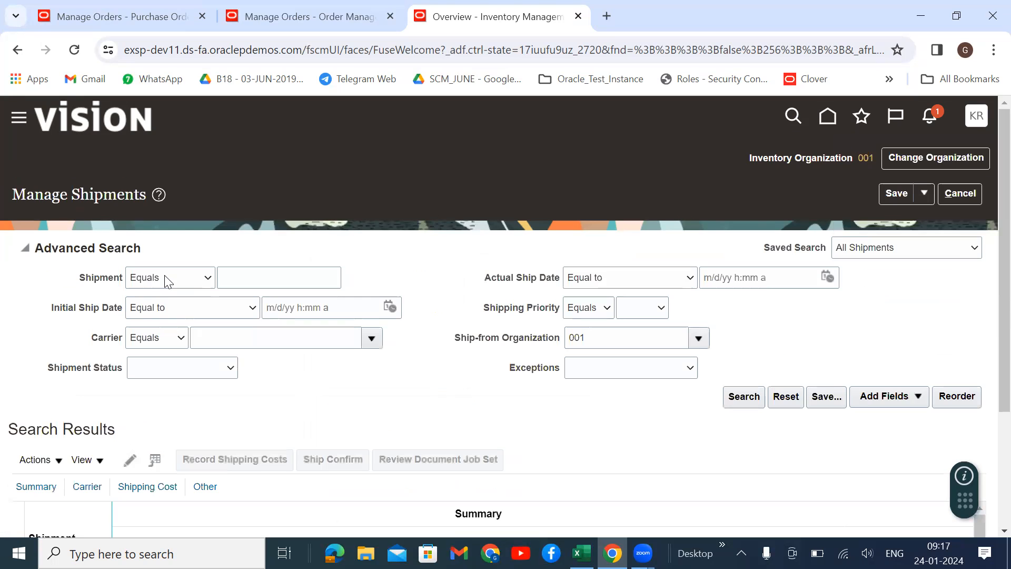
pyautogui.click(196, 374)
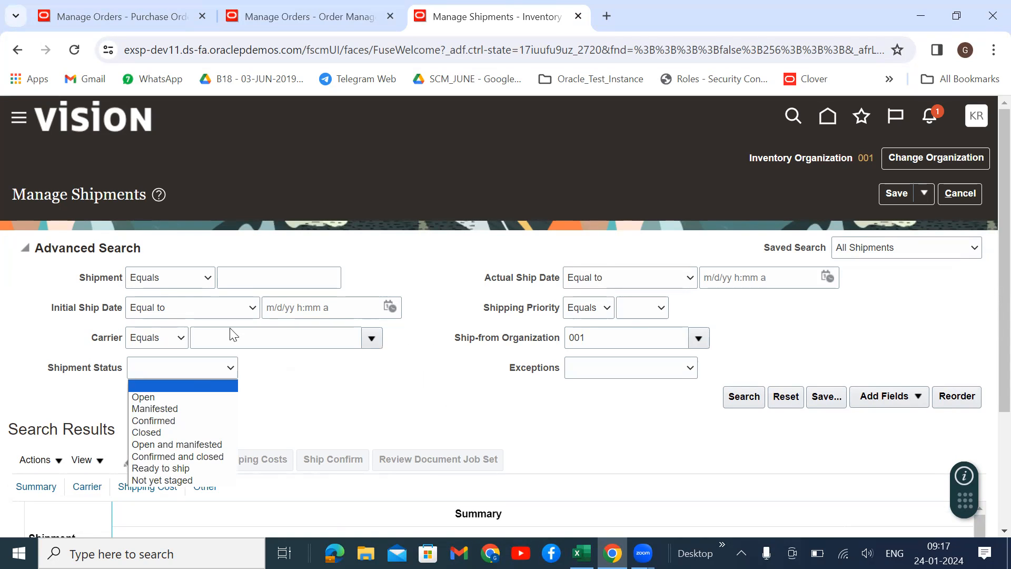
pyautogui.click(579, 373)
pyautogui.click(627, 370)
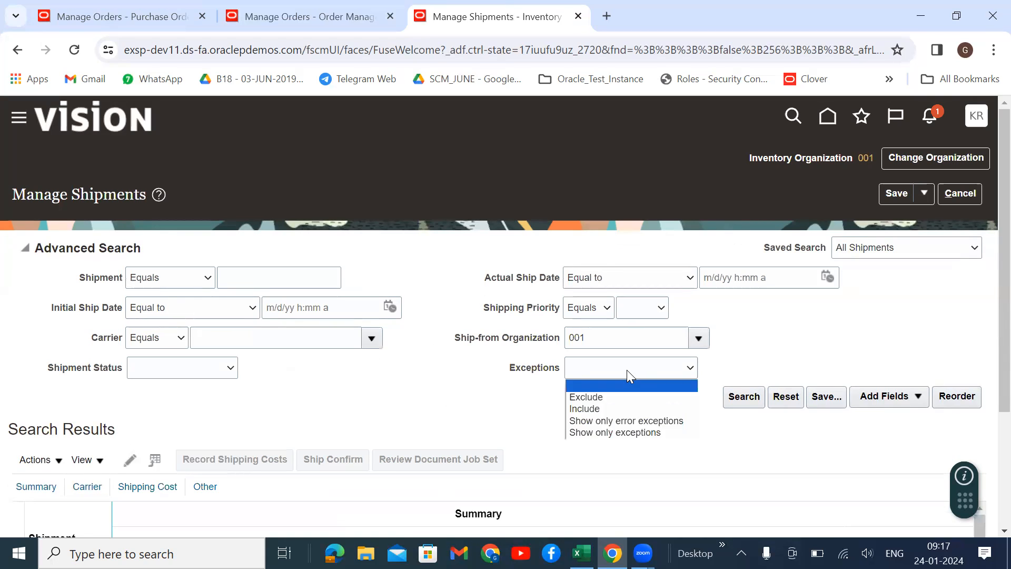
pyautogui.click(444, 400)
# Step: Add the Order Type field to the shipment search criteria
pyautogui.click(889, 396)
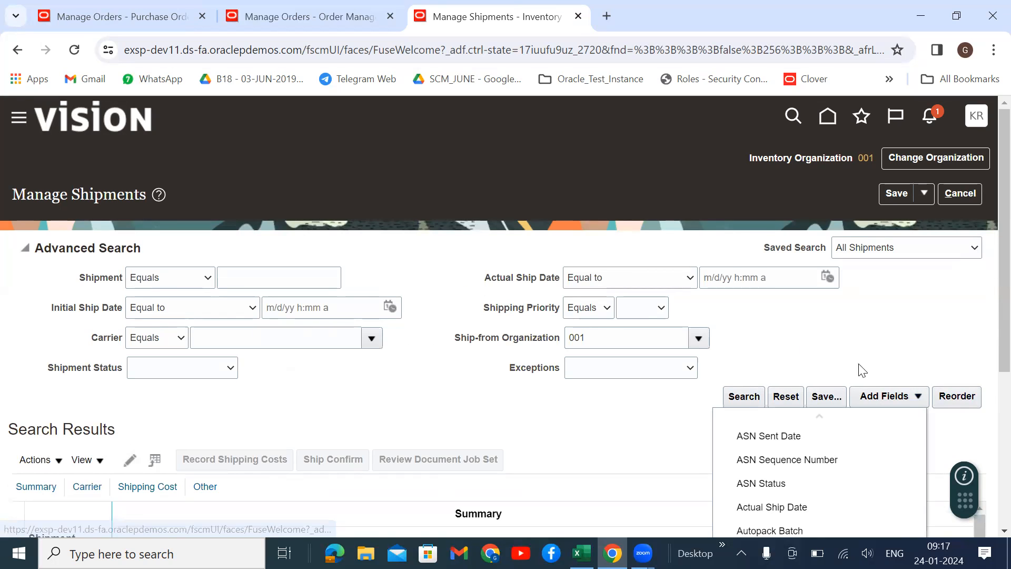
pyautogui.scroll(-5, 862, 370)
pyautogui.scroll(-2, 857, 316)
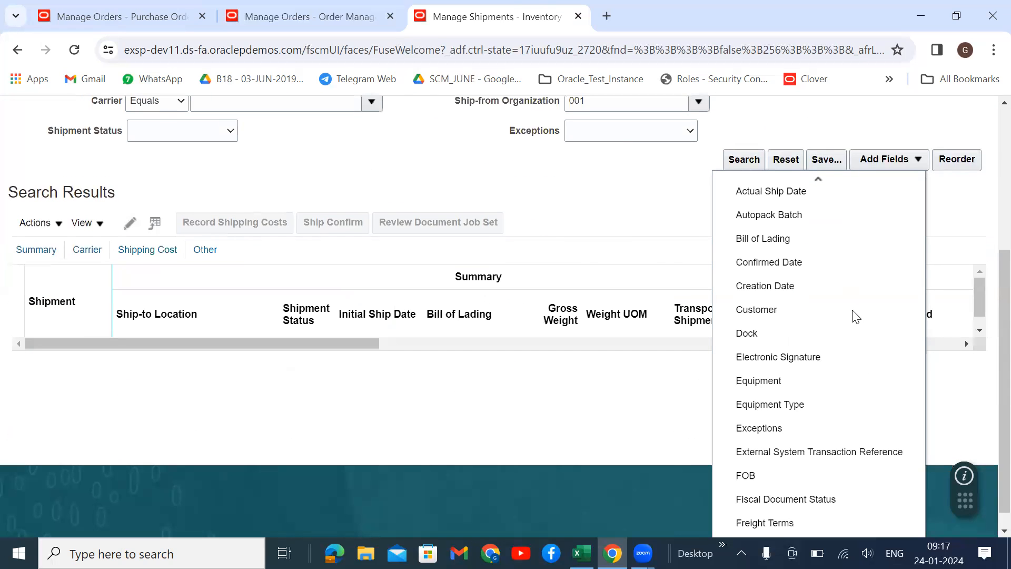
pyautogui.scroll(-2, 855, 317)
pyautogui.scroll(-2, 855, 316)
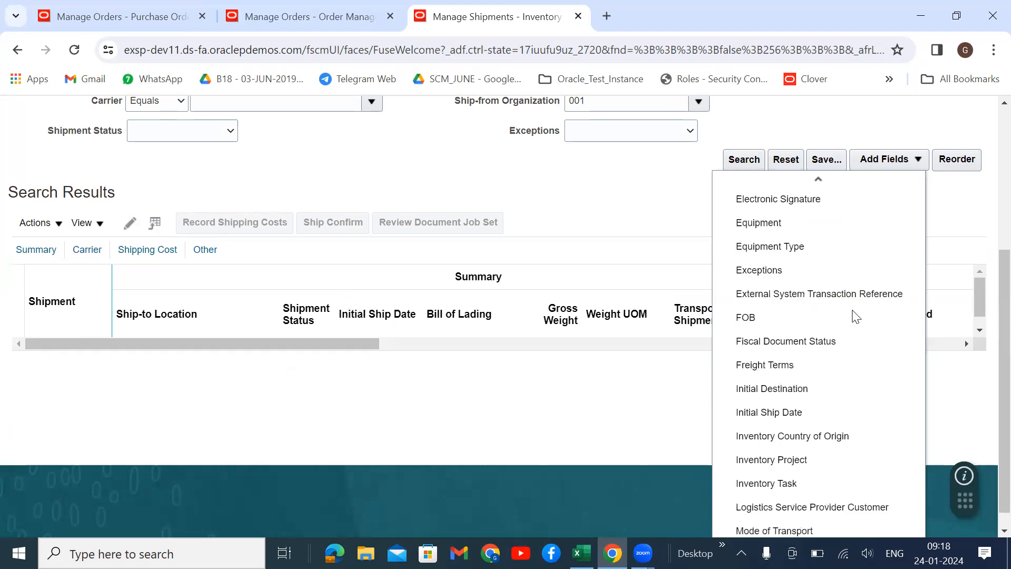
pyautogui.scroll(-2, 856, 317)
pyautogui.scroll(-4, 855, 317)
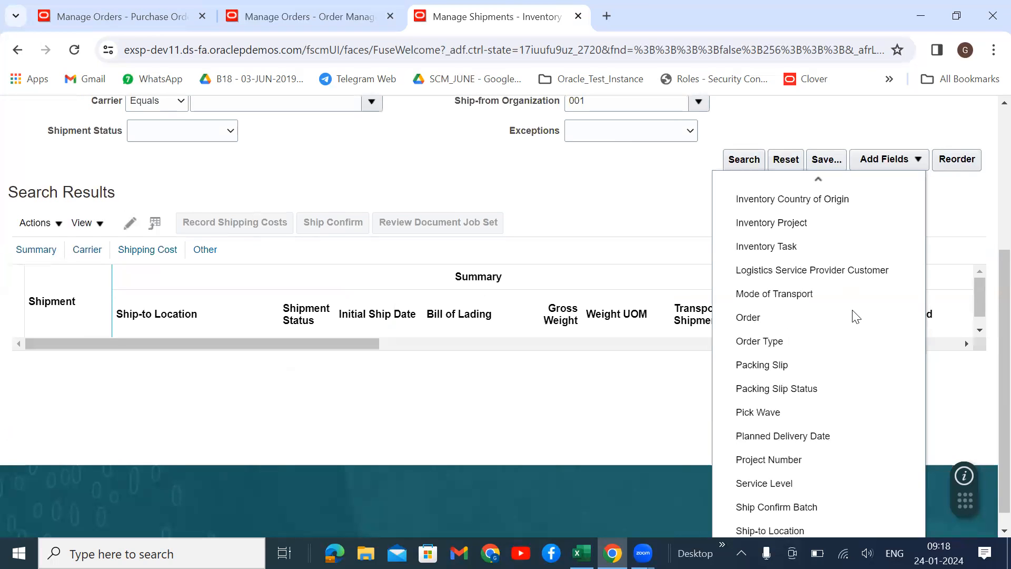
pyautogui.click(763, 341)
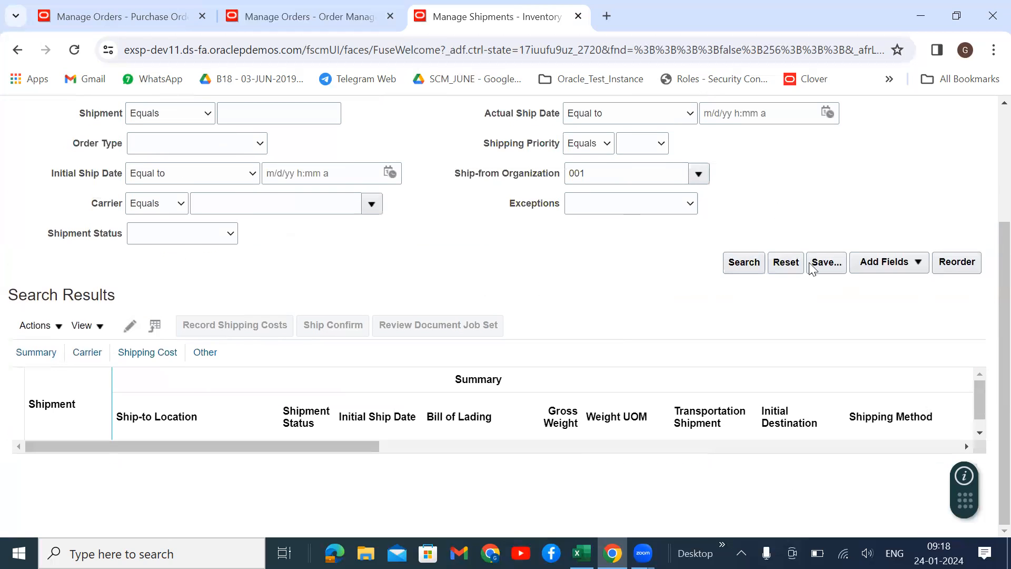
# Step: Search the shipments with order type Drop ship, check the shipment status filter and leave Manage Shipments
pyautogui.scroll(1, 248, 237)
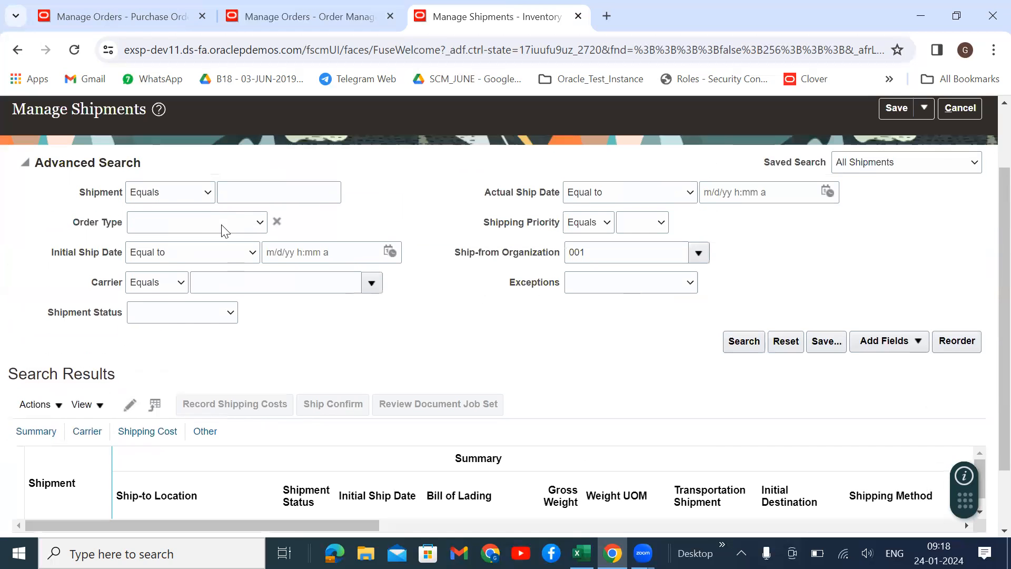
pyautogui.click(221, 219)
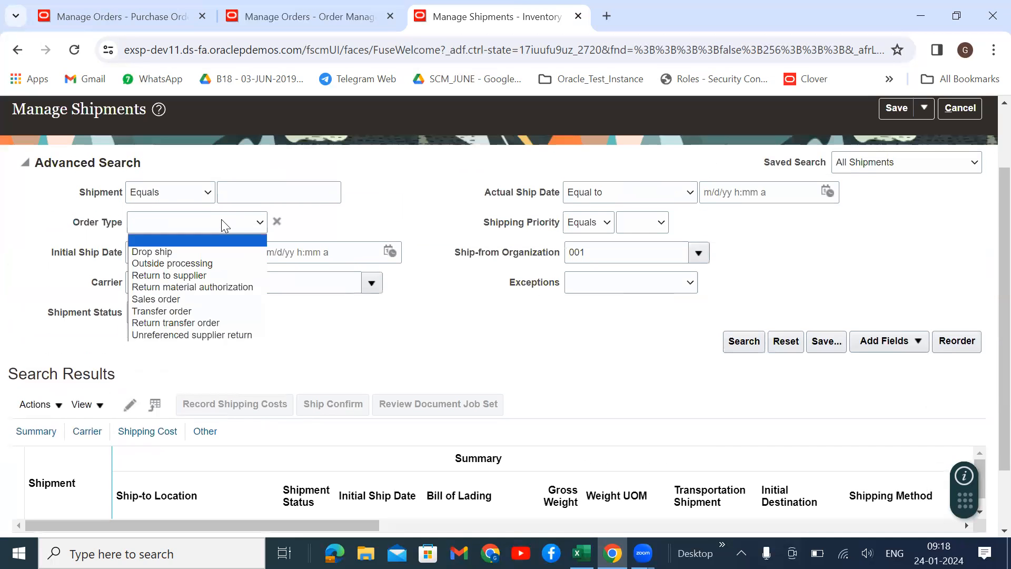
pyautogui.click(185, 250)
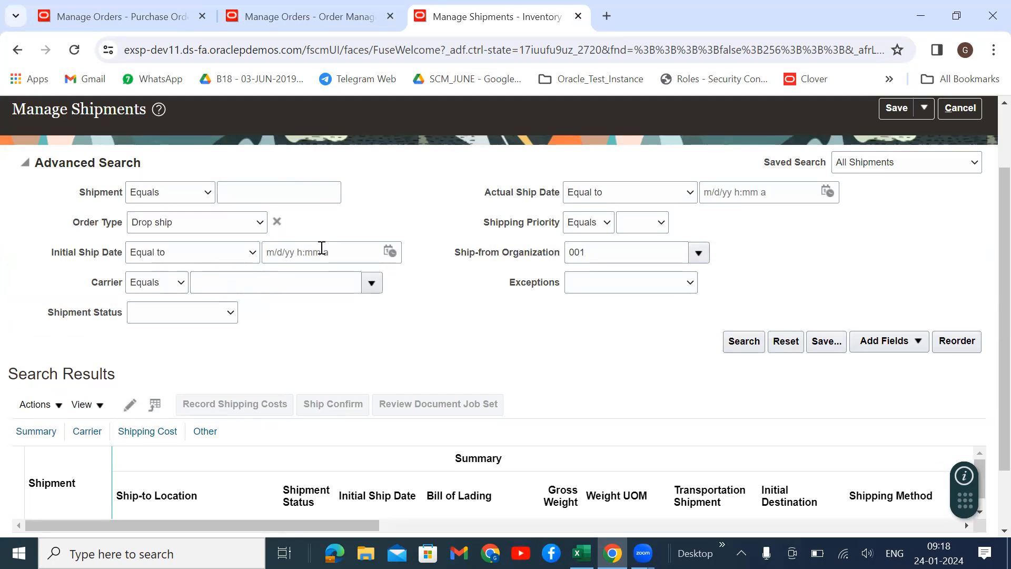
pyautogui.click(736, 346)
pyautogui.scroll(-2, 550, 329)
pyautogui.click(736, 270)
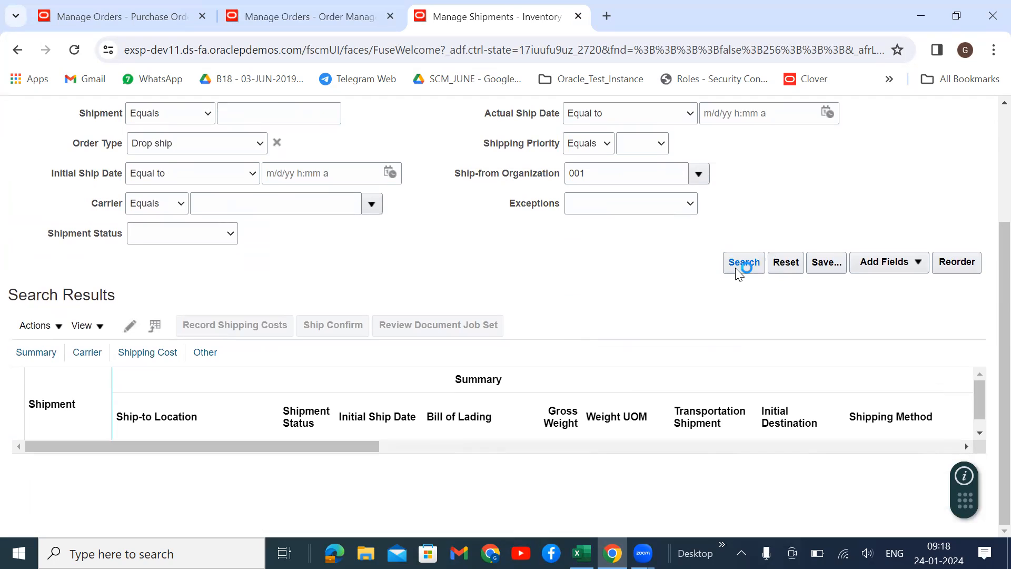
pyautogui.click(164, 239)
pyautogui.click(420, 268)
pyautogui.scroll(3, 602, 300)
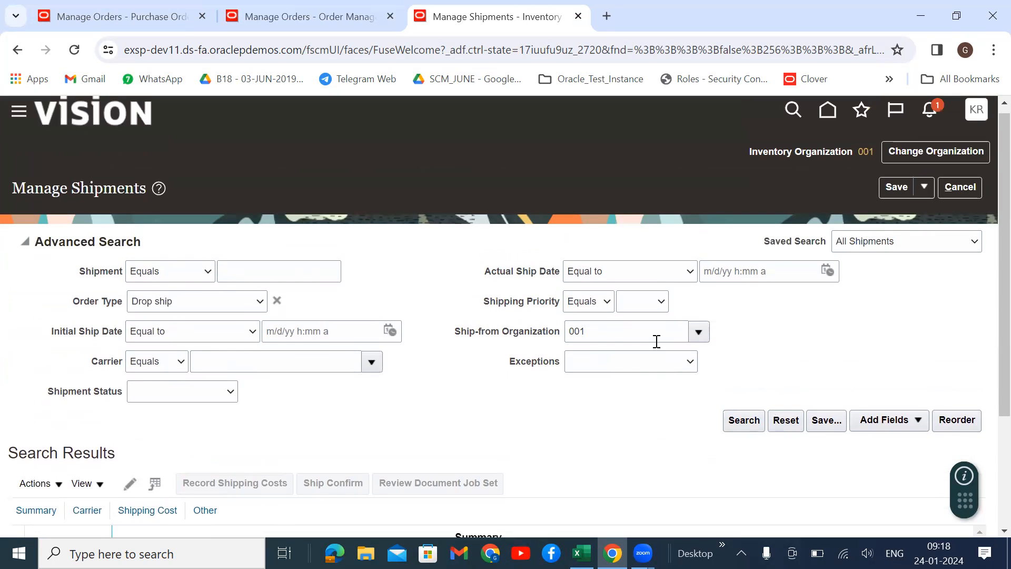
pyautogui.click(959, 187)
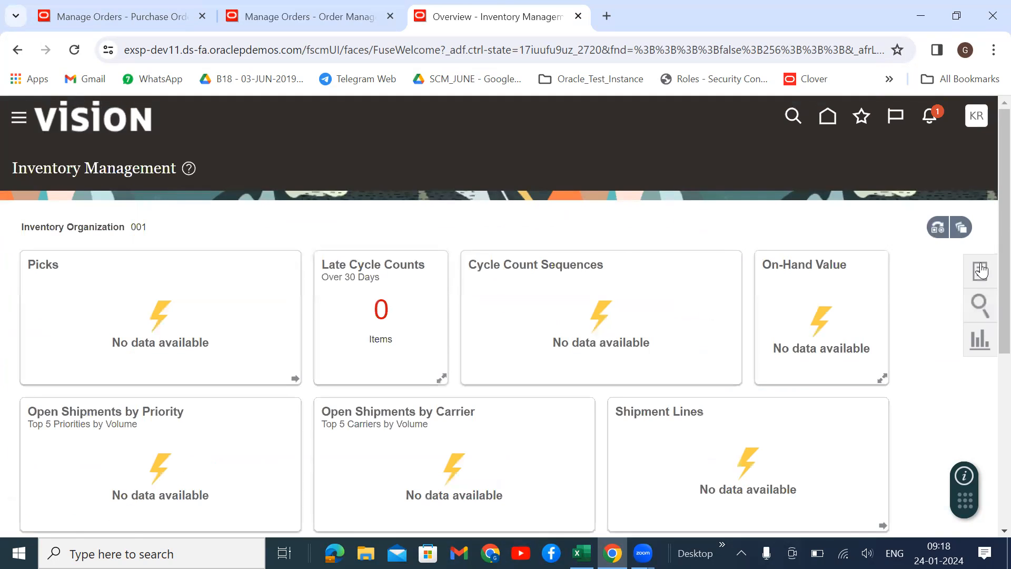
# Step: Switch the Inventory Management task list to Receipts and open Receive Expected Shipments
pyautogui.click(945, 154)
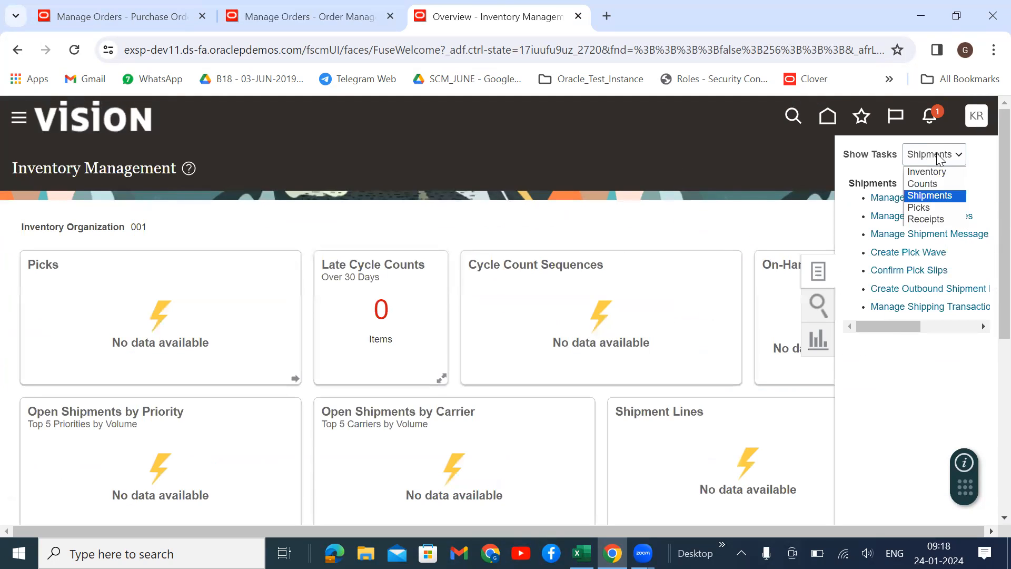
pyautogui.click(931, 217)
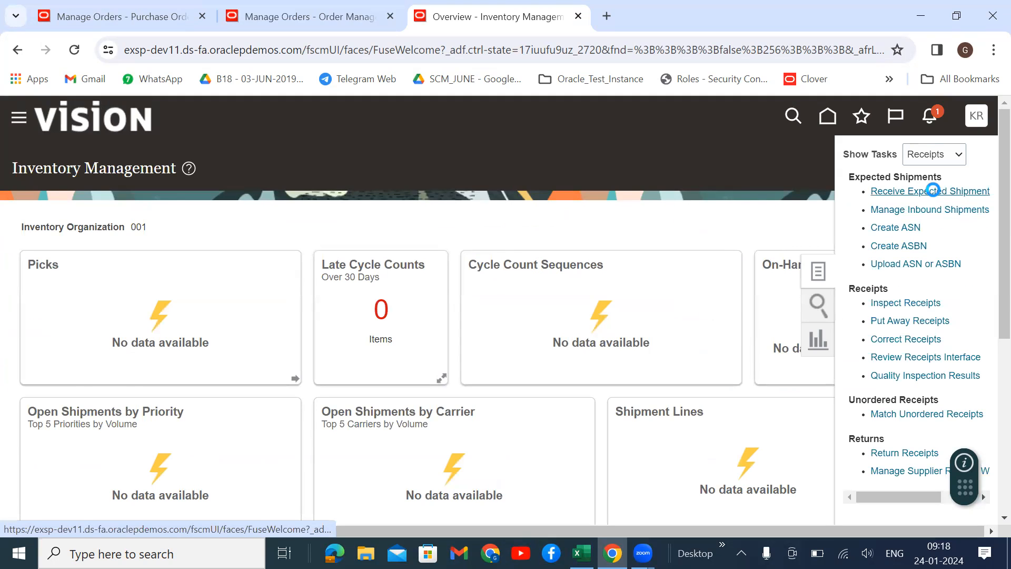
pyautogui.click(933, 191)
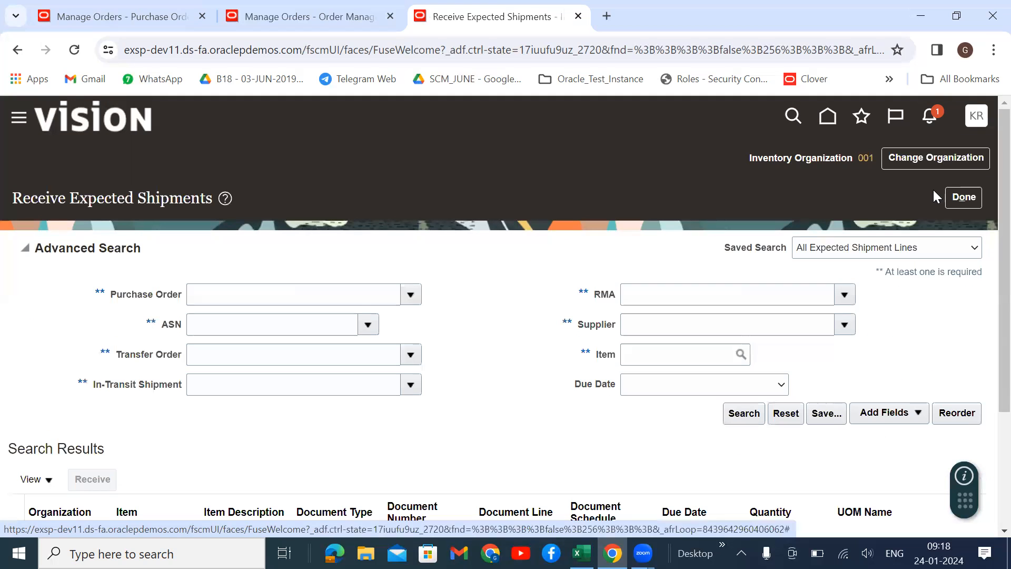
# Step: Examine the purchase order choices and the additional fields available for the expected shipments search
pyautogui.click(410, 296)
pyautogui.click(366, 298)
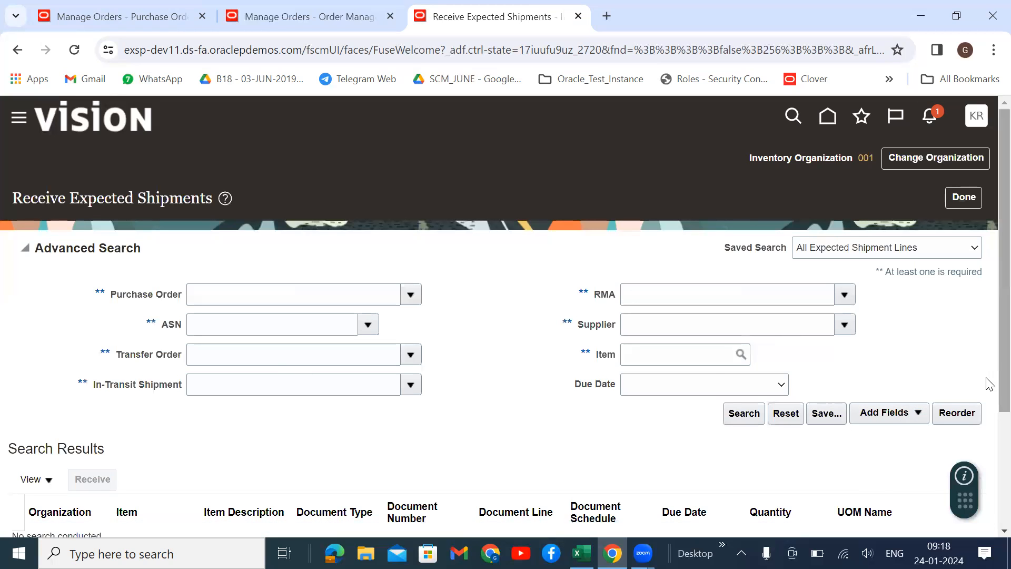
pyautogui.click(886, 412)
pyautogui.scroll(-5, 810, 416)
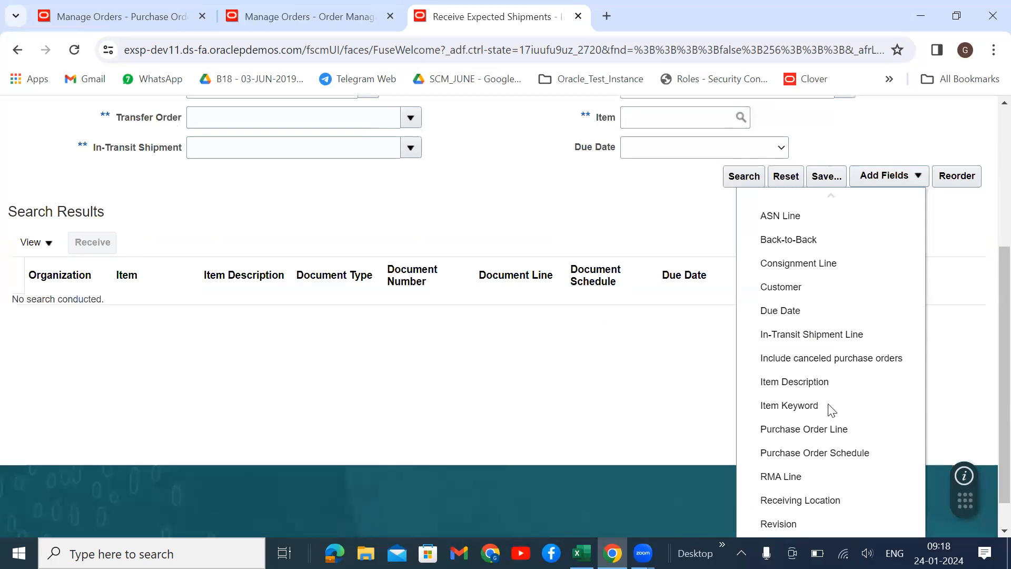
pyautogui.scroll(-2, 829, 409)
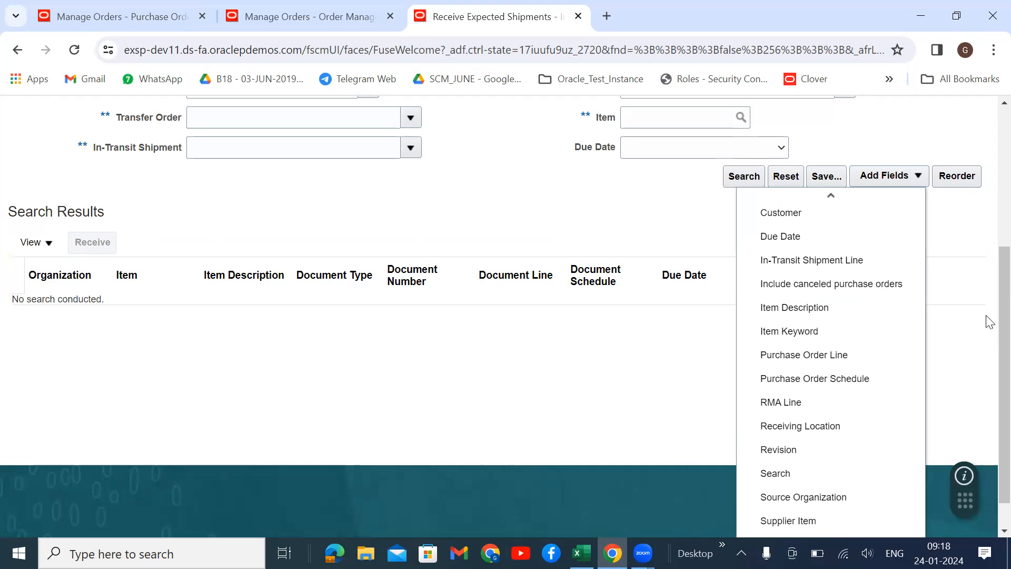
pyautogui.scroll(-1, 987, 342)
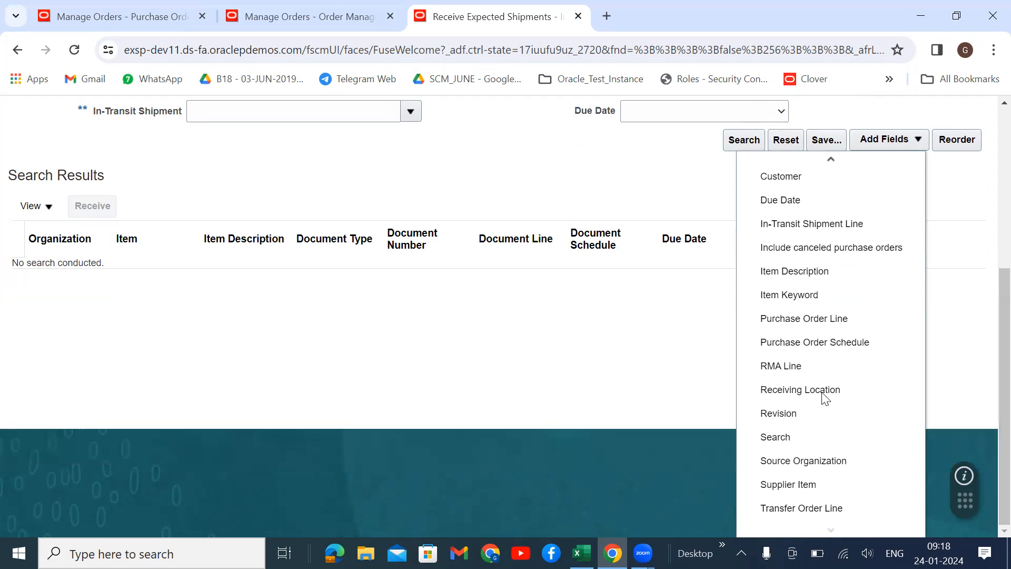
pyautogui.scroll(2, 795, 419)
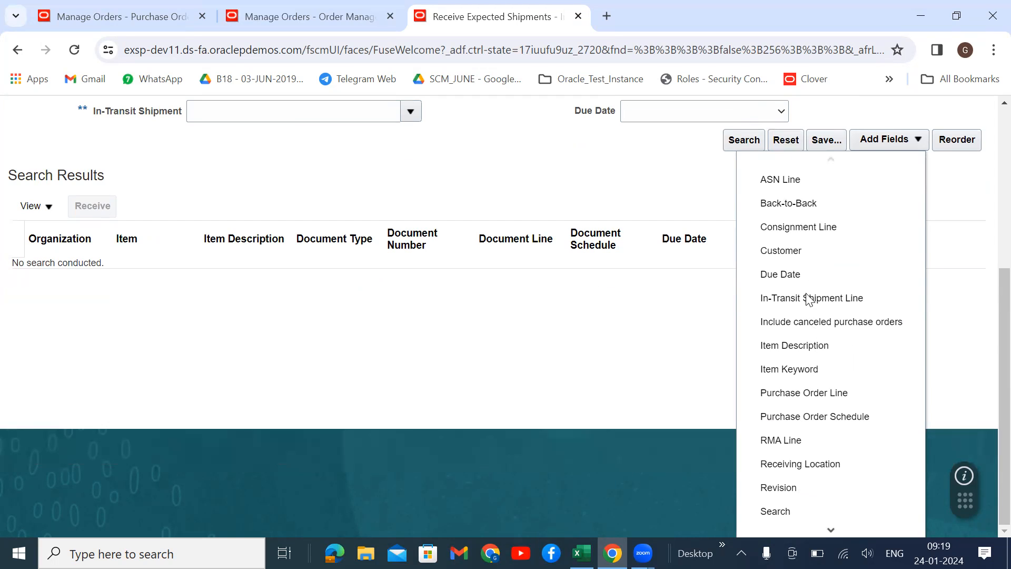
pyautogui.scroll(2, 558, 337)
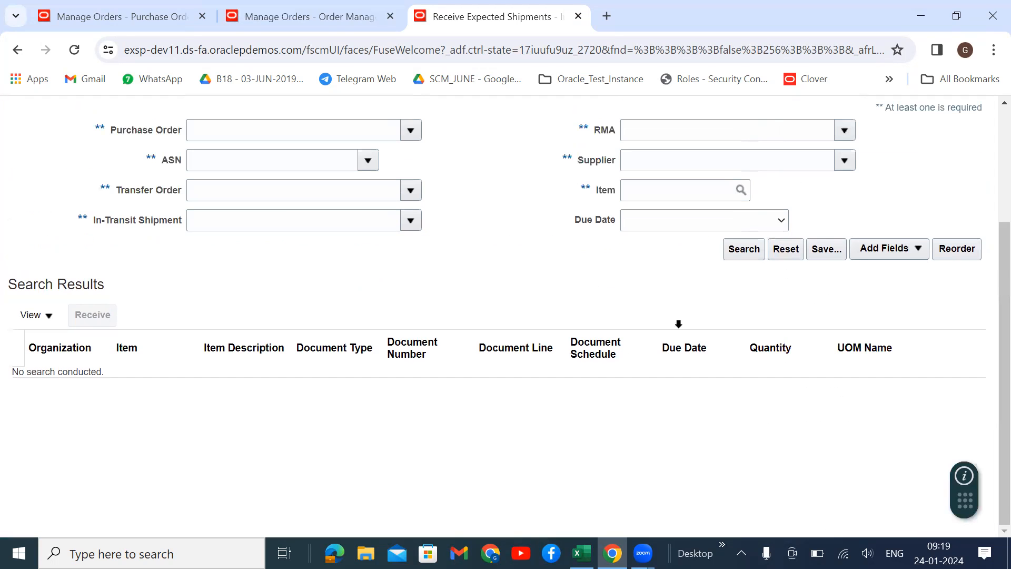
# Step: Search the expected shipment lines for the item Dropship Item
pyautogui.click(650, 196)
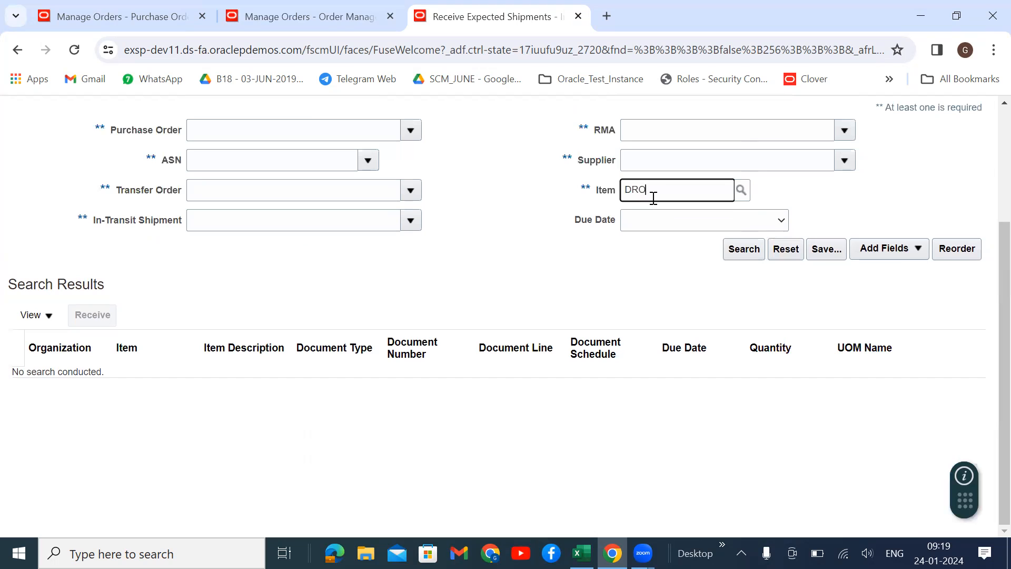
pyautogui.write('DROP')
pyautogui.press('Tab')
pyautogui.click(736, 253)
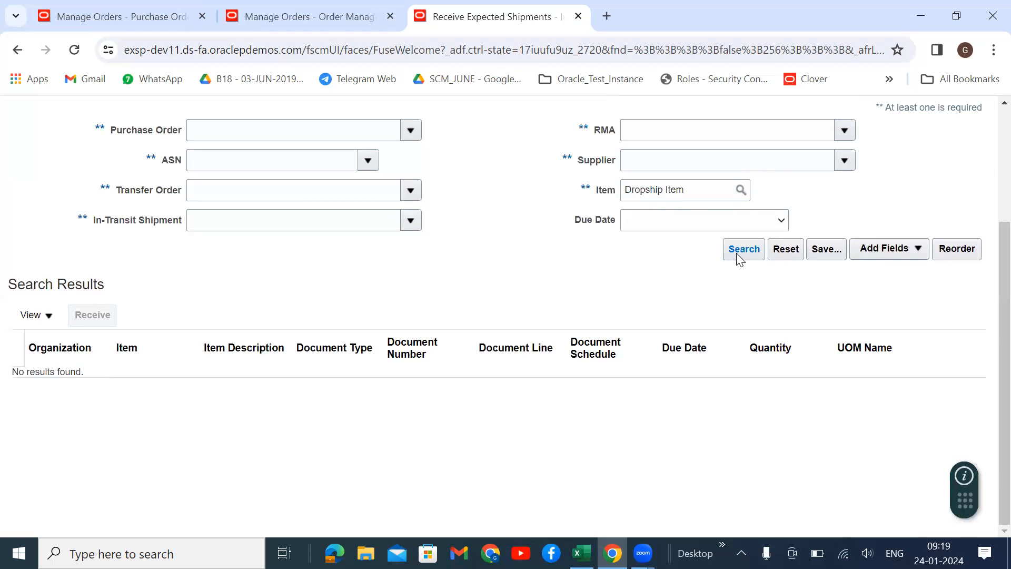
pyautogui.click(731, 255)
pyautogui.scroll(3, 445, 289)
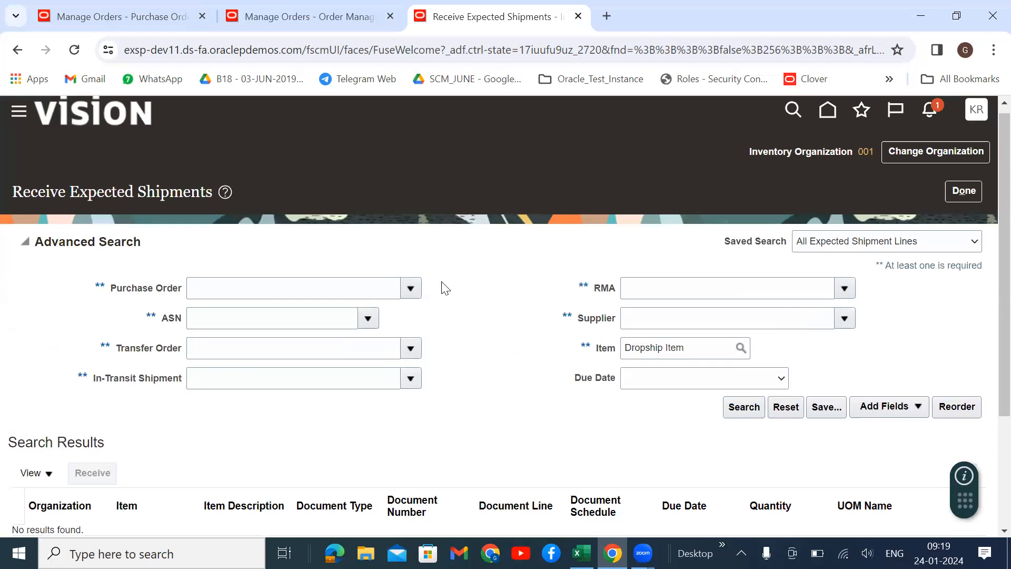
# Step: Switch to the purchase orders page and copy the order number of the Dropship Item purchase order from the search results
pyautogui.click(411, 291)
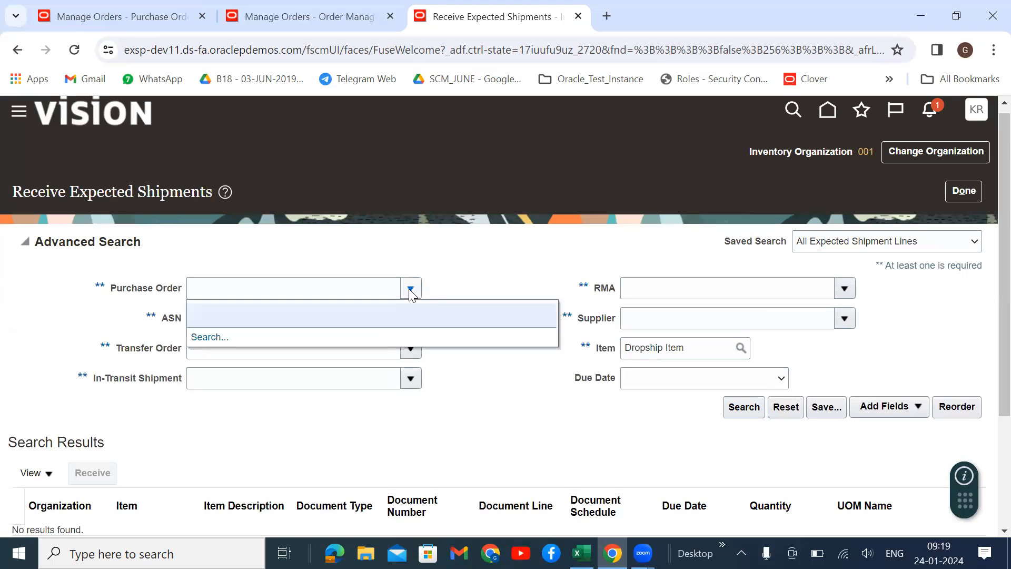
pyautogui.click(256, 20)
pyautogui.click(93, 15)
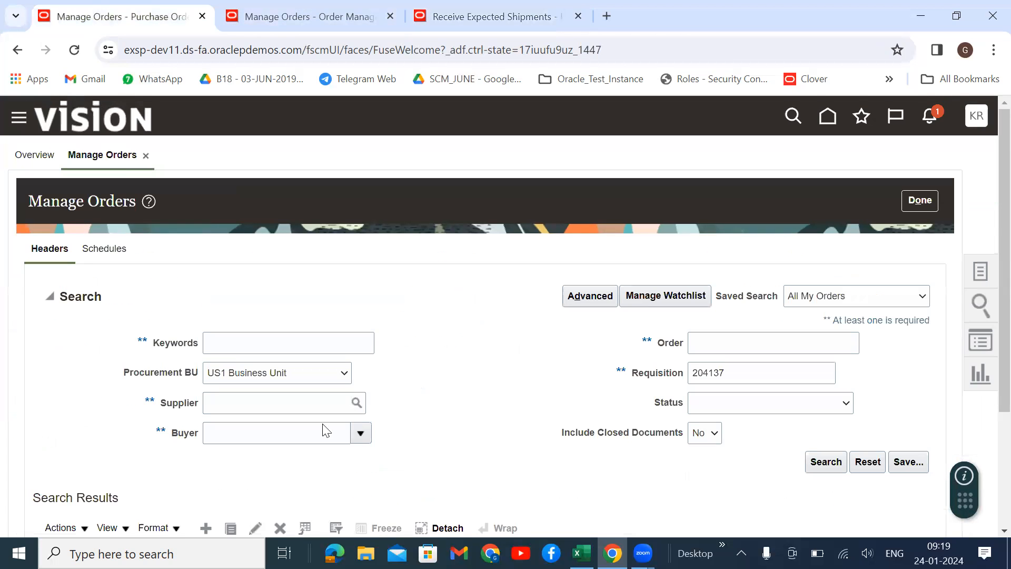
pyautogui.scroll(-3, 457, 383)
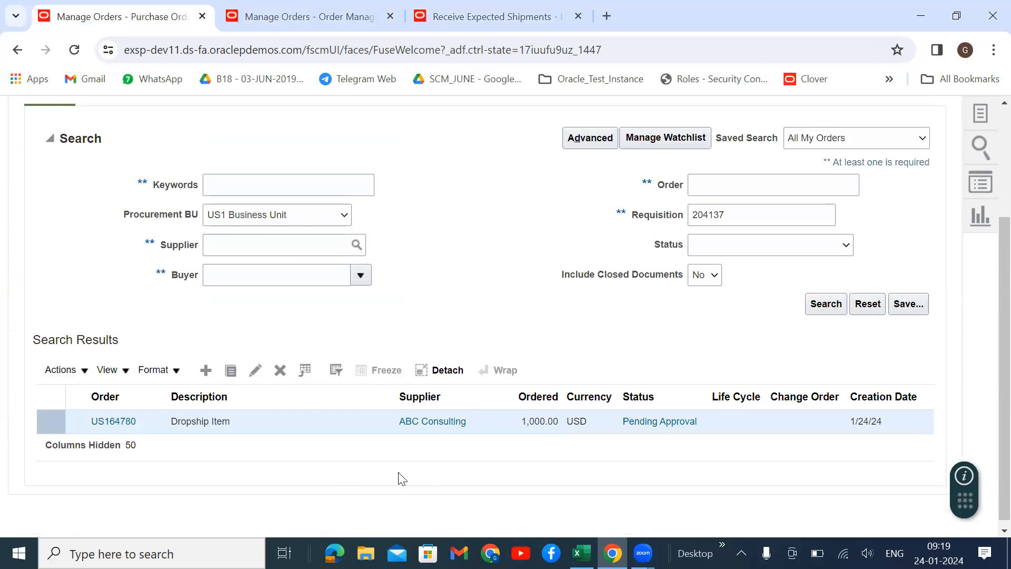
pyautogui.moveTo(144, 422); pyautogui.dragTo(95, 420)
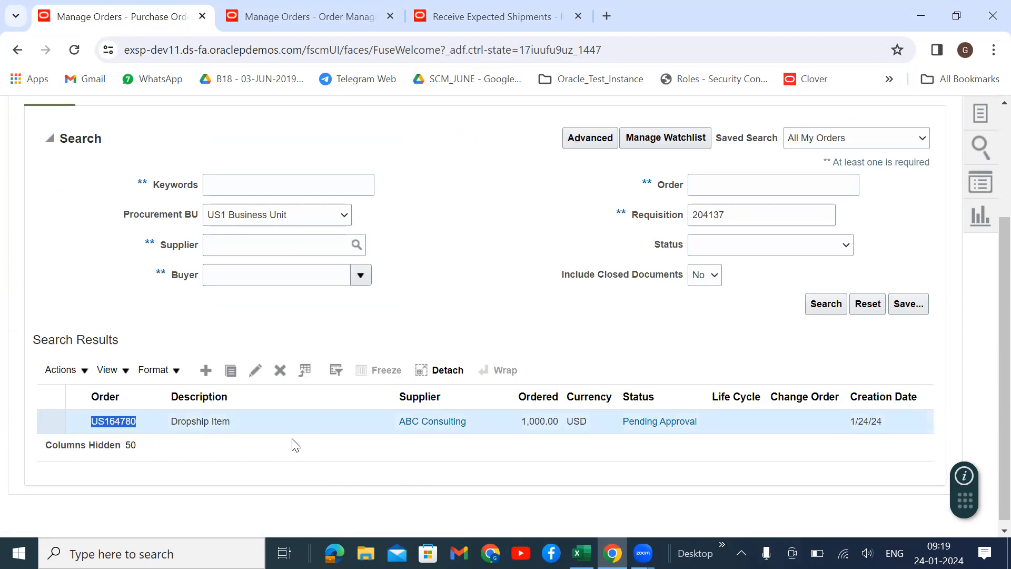
# Step: Refresh the sales order's orchestration process in Order Management and check the task statuses in its orchestration plan
pyautogui.click(362, 11)
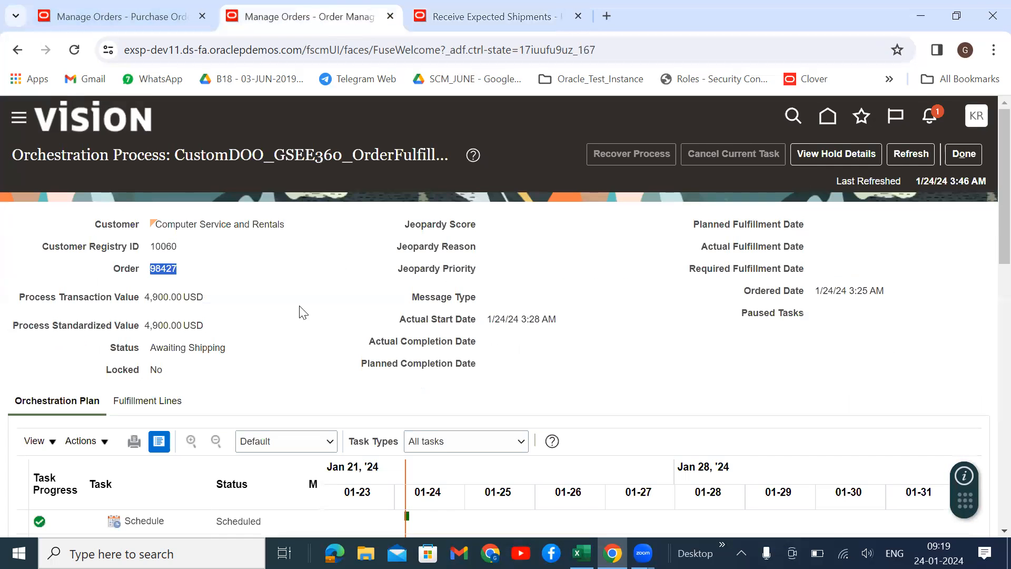
pyautogui.scroll(-5, 630, 291)
pyautogui.scroll(3, 626, 284)
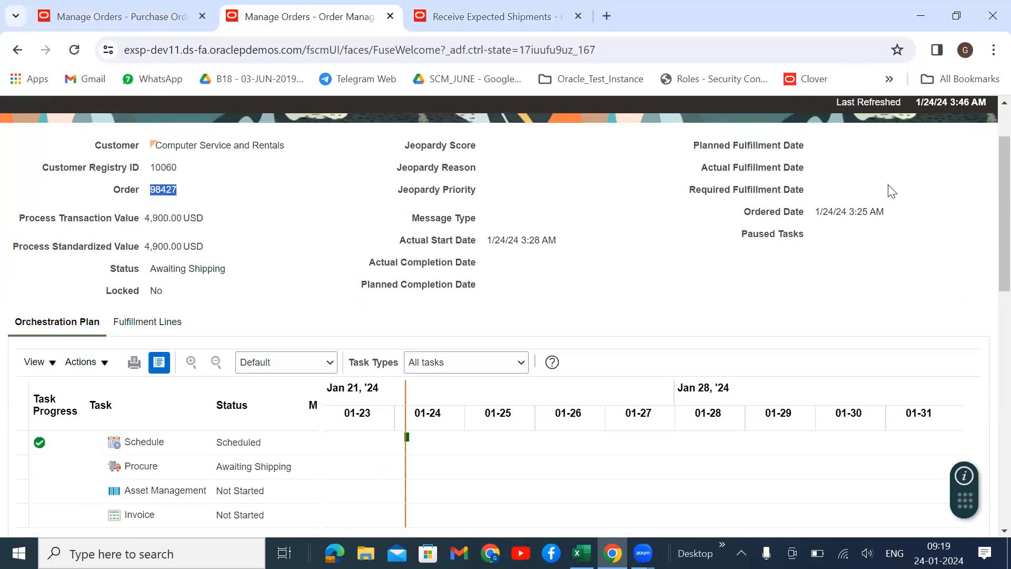
pyautogui.scroll(2, 887, 190)
pyautogui.click(905, 150)
pyautogui.scroll(-5, 526, 273)
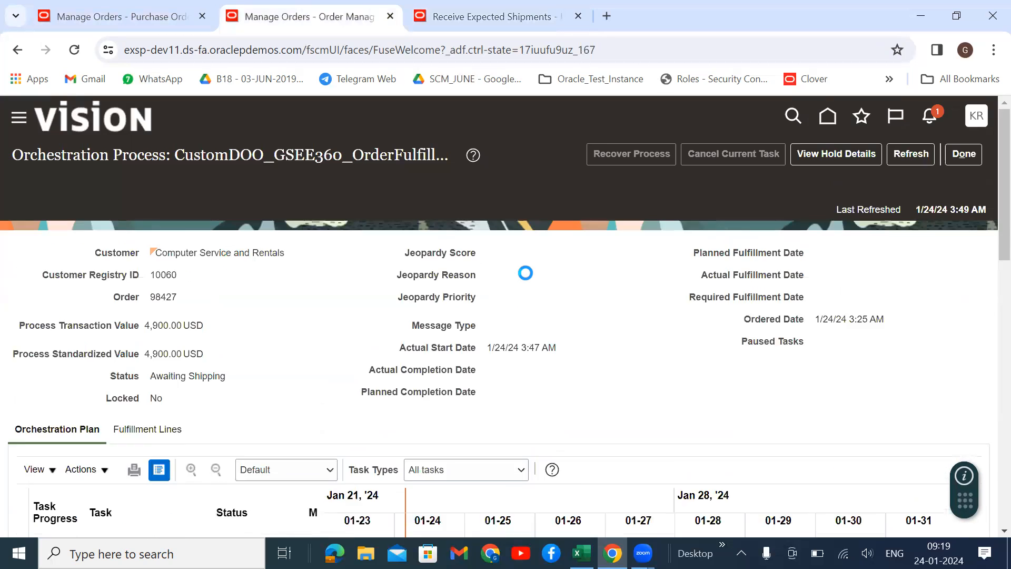
pyautogui.scroll(-3, 525, 273)
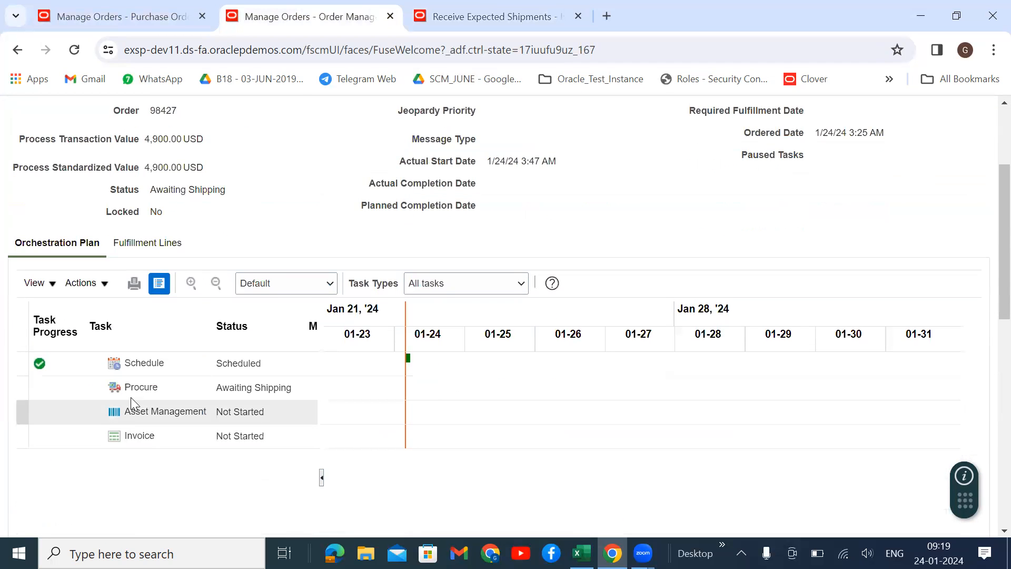
# Step: Return to Inventory Management, leave Receive Expected Shipments and open Create ASN from the receipts tasks
pyautogui.click(470, 11)
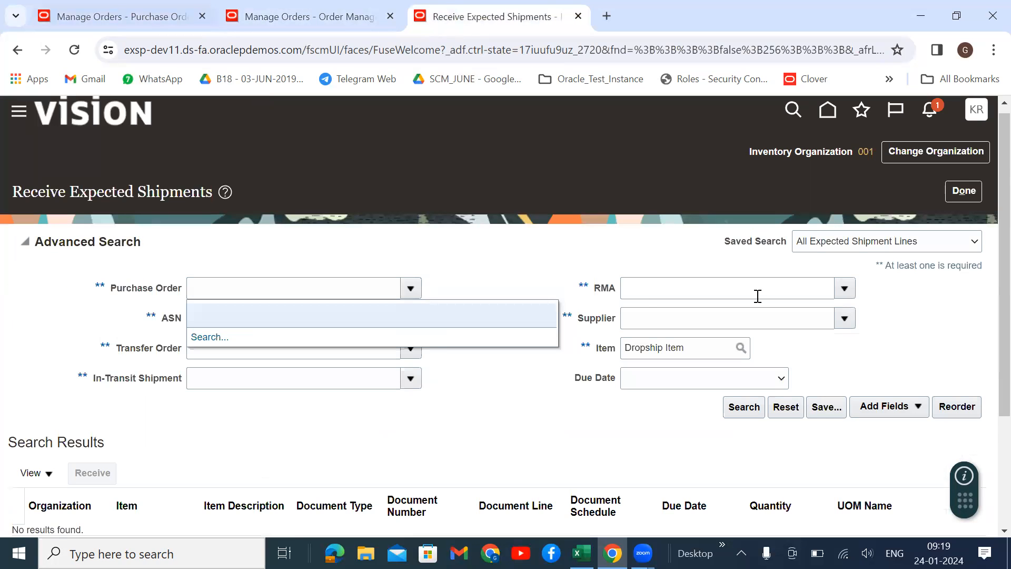
pyautogui.click(970, 191)
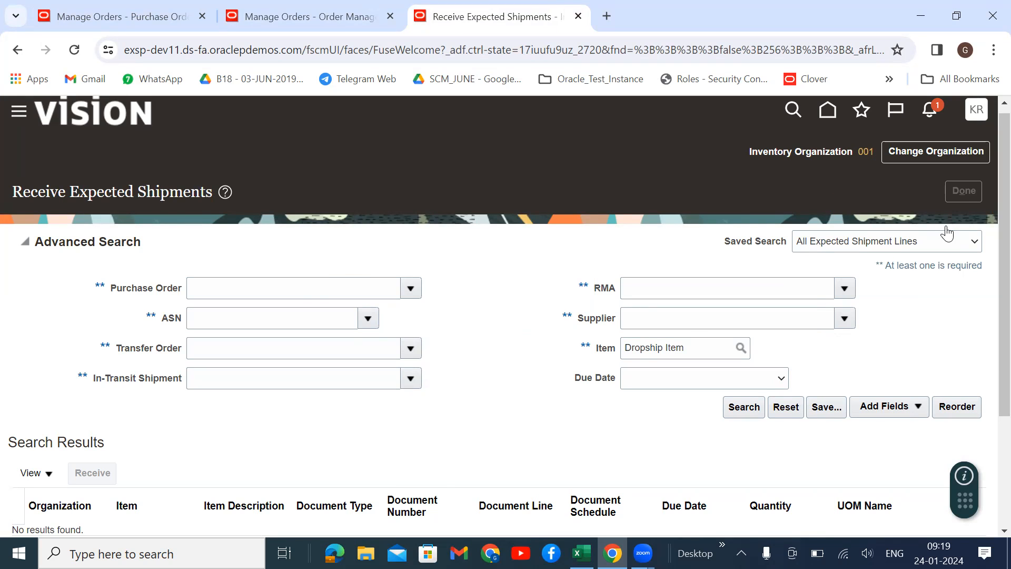
pyautogui.click(978, 270)
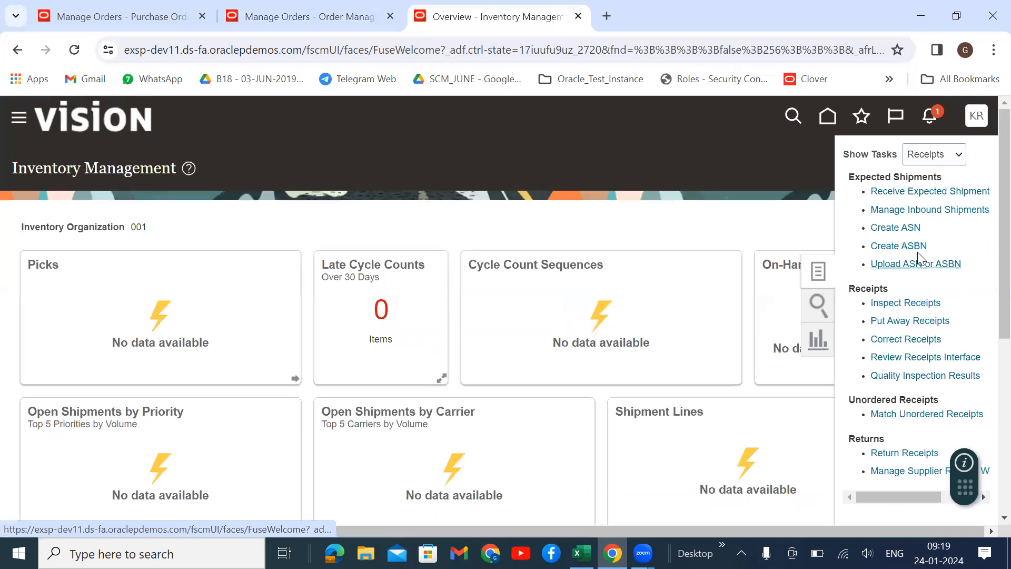
pyautogui.click(907, 226)
# Step: Search for the drop ship purchase order's lines in Create ASN by entering its purchase order number
pyautogui.click(281, 295)
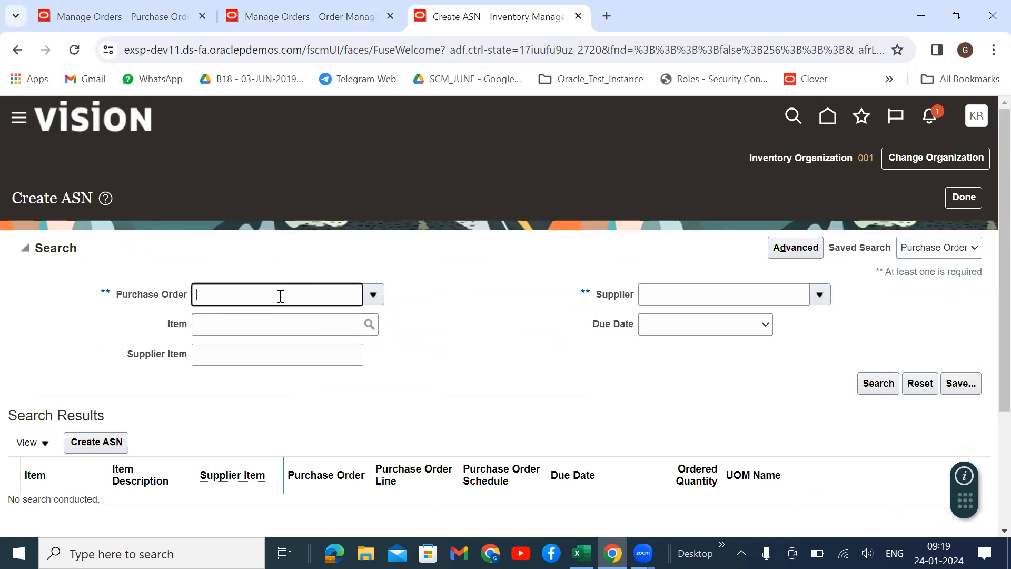
pyautogui.write('US164780')
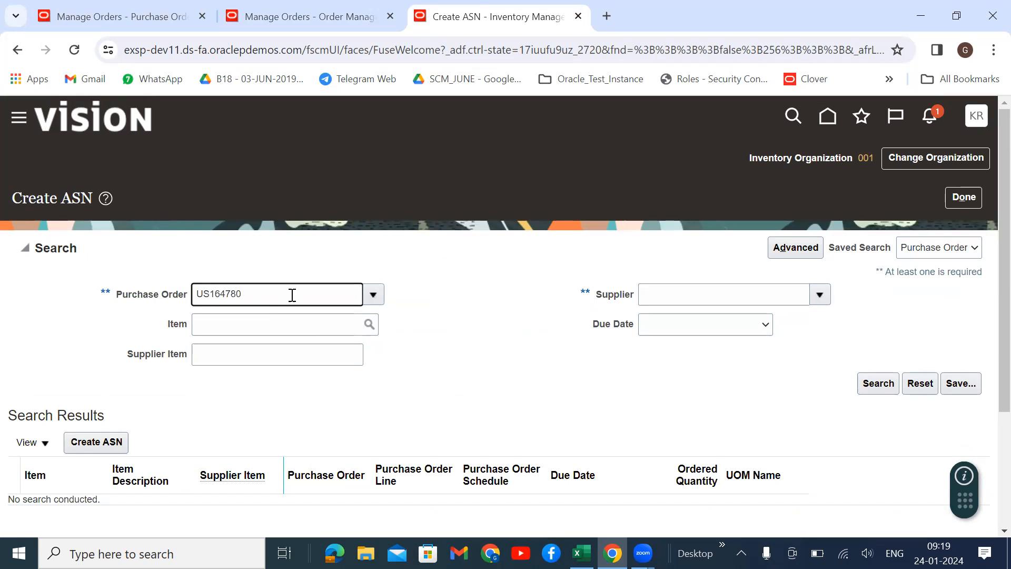
pyautogui.click(878, 383)
pyautogui.scroll(-2, 522, 359)
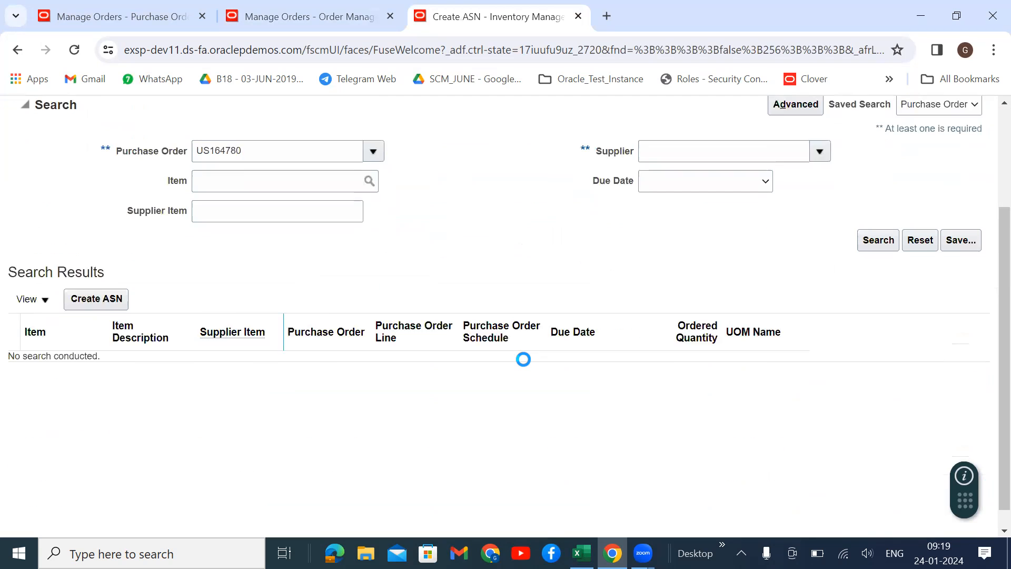
pyautogui.scroll(-1, 523, 359)
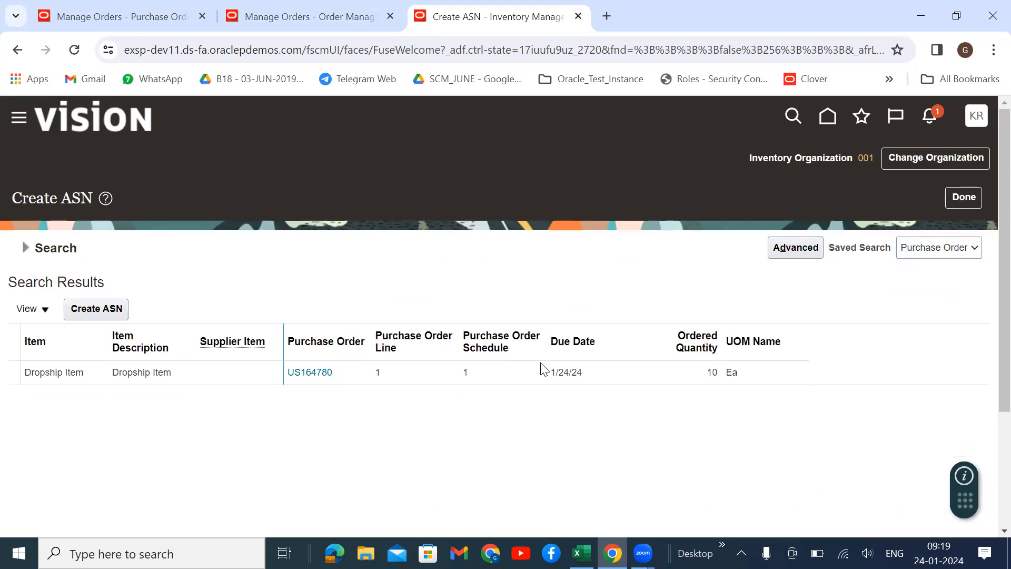
# Step: Start an ASN for the Dropship Item line and set its shipment number to 12345
pyautogui.click(512, 369)
pyautogui.click(91, 312)
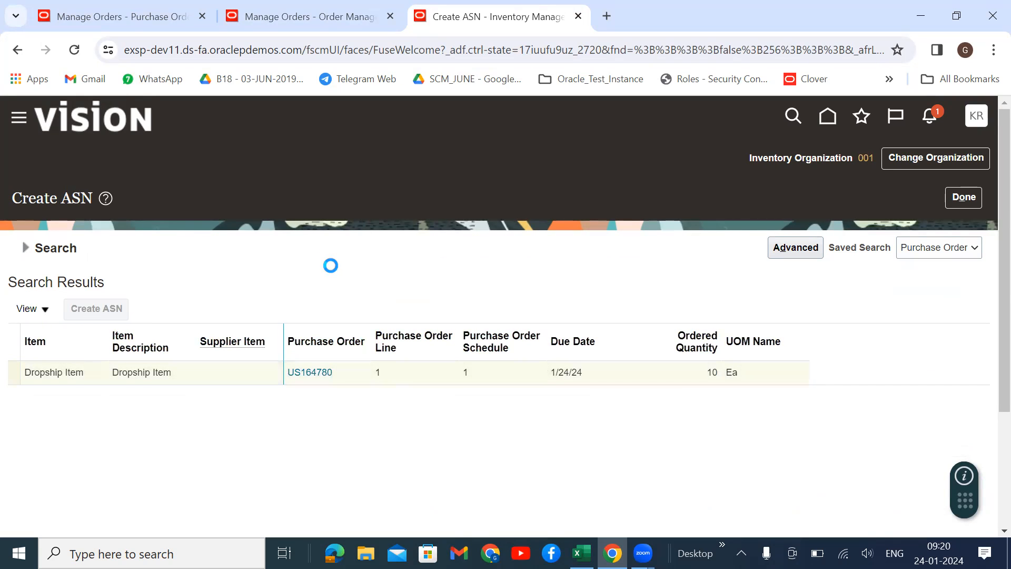
pyautogui.click(291, 283)
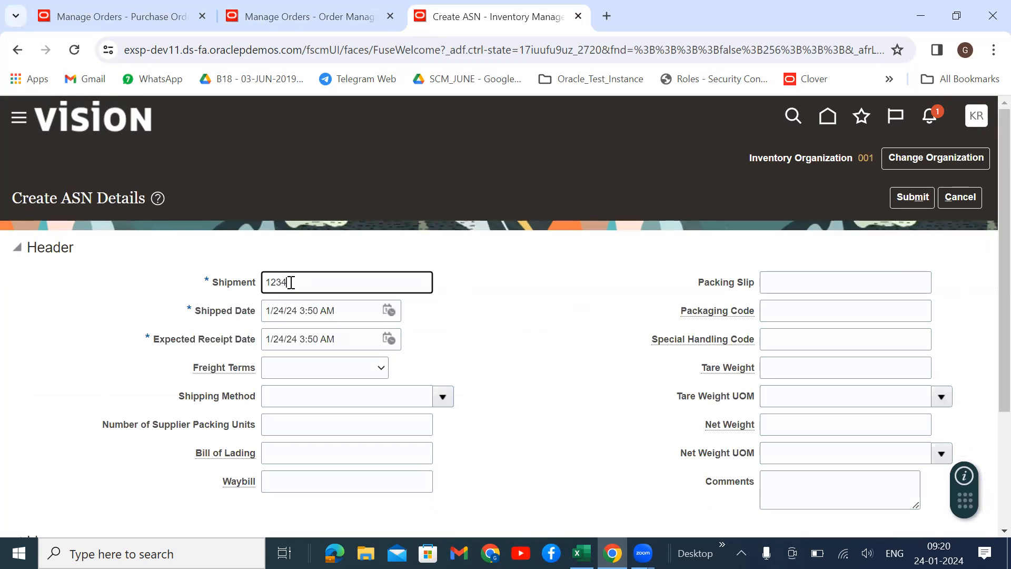
pyautogui.write('12345')
pyautogui.click(458, 297)
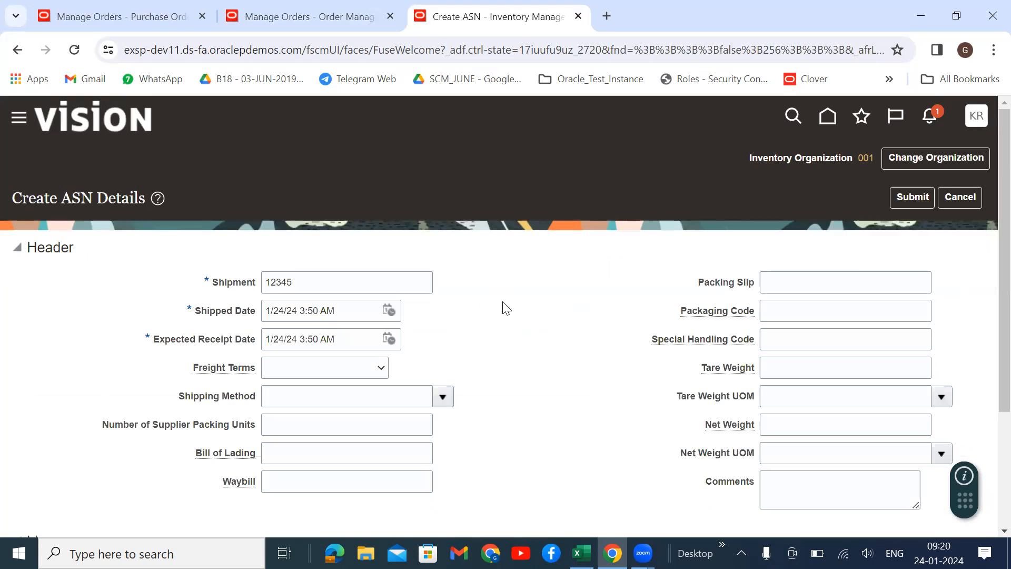
# Step: Set the Dropship Item line's quantity to 10 and submit the ASN
pyautogui.scroll(-3, 501, 297)
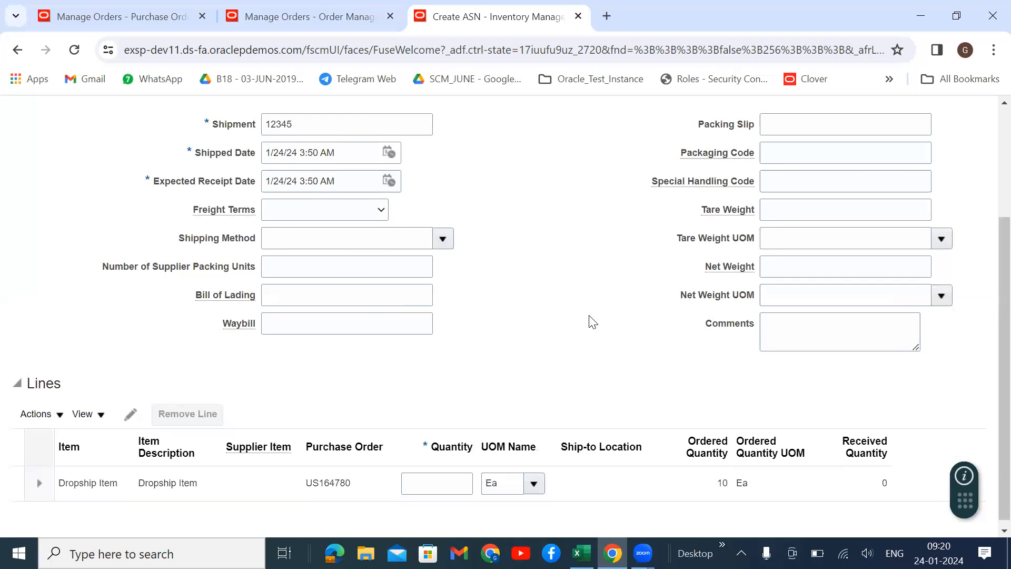
pyautogui.scroll(-1, 579, 310)
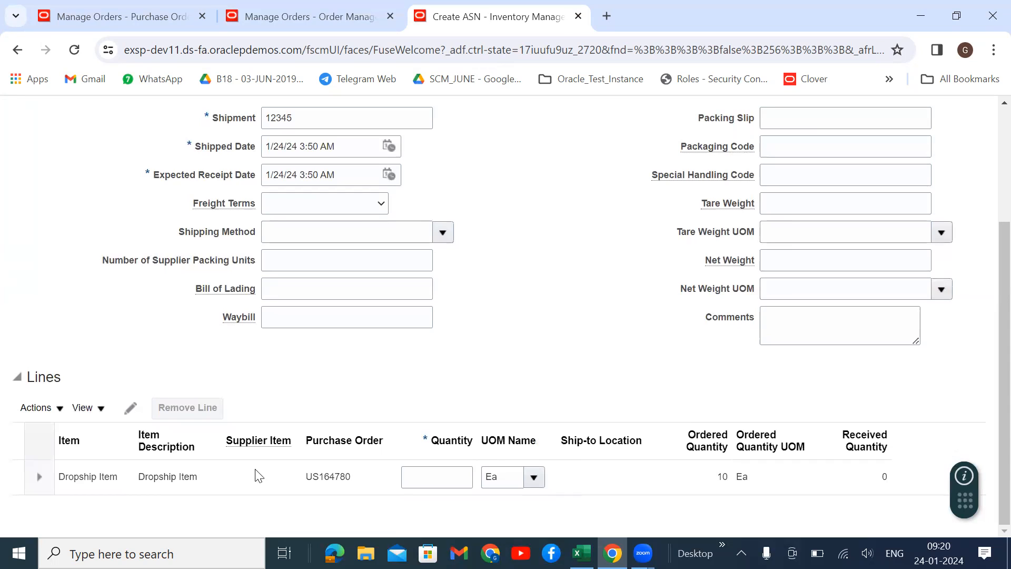
pyautogui.click(441, 480)
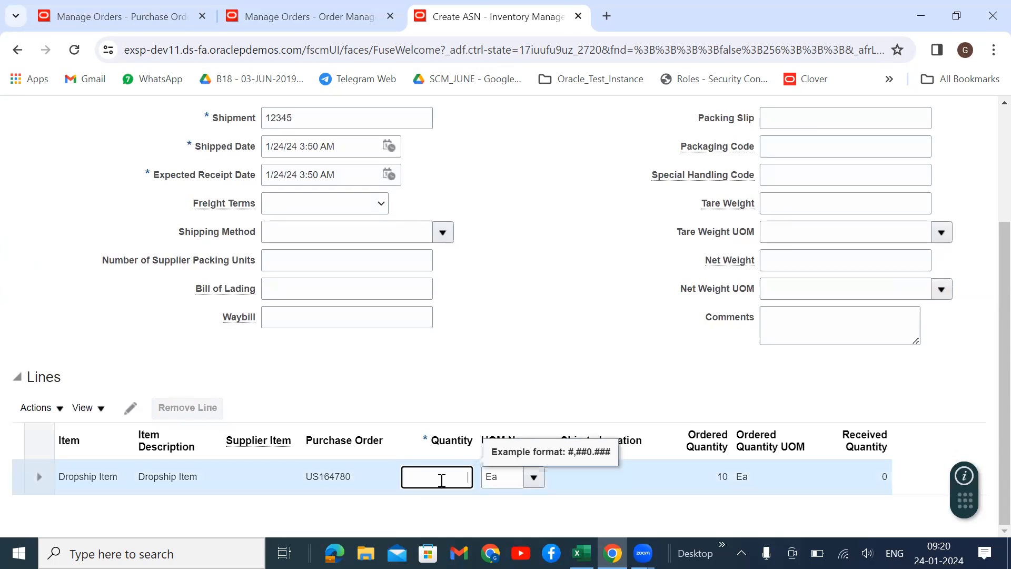
pyautogui.write('10')
pyautogui.click(483, 391)
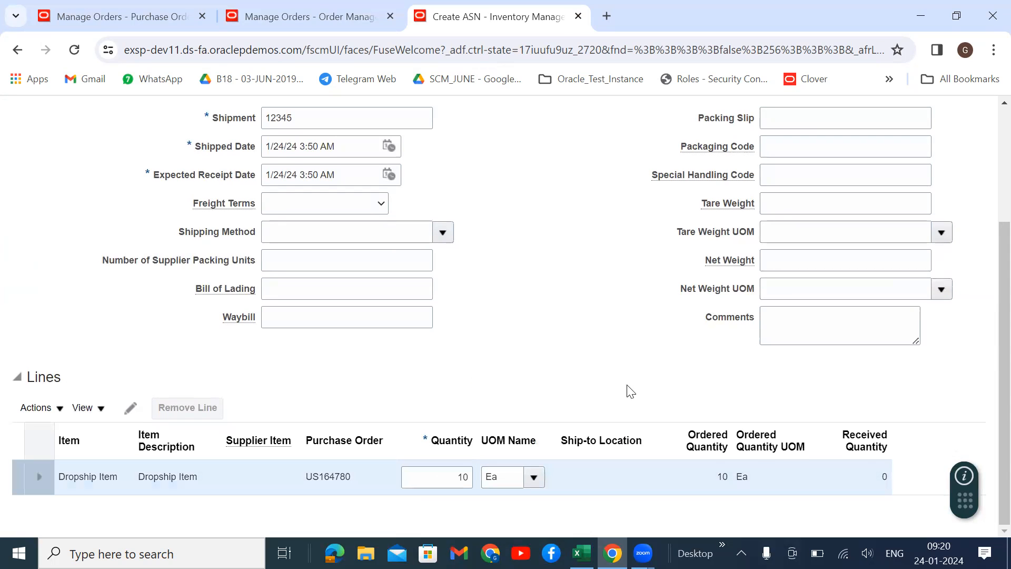
pyautogui.scroll(3, 783, 334)
pyautogui.click(898, 203)
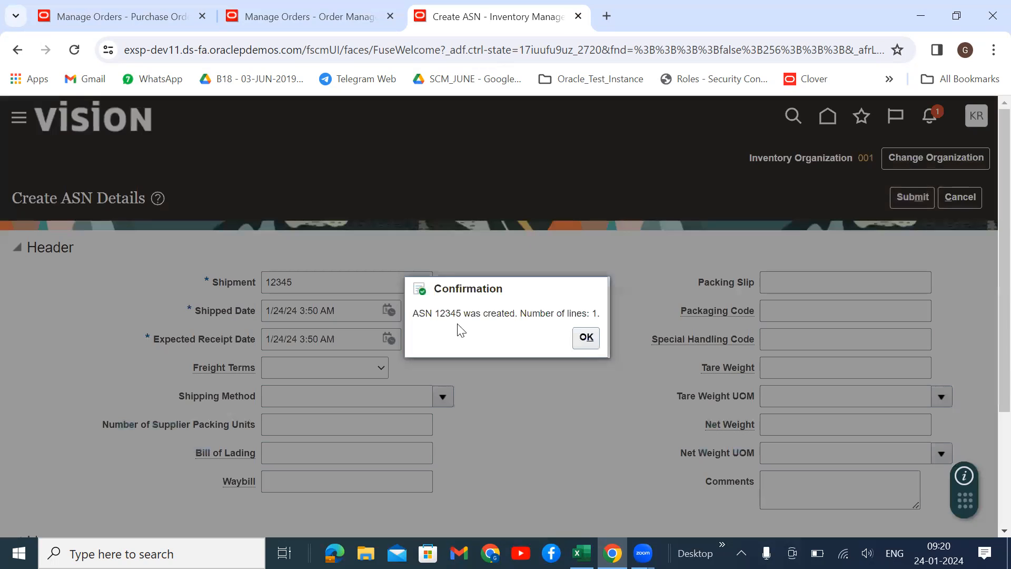
# Step: Copy the ASN number from the confirmation, close the message and return to the Inventory Management overview
pyautogui.doubleClick(451, 314)
pyautogui.rightClick(451, 314)
pyautogui.click(551, 336)
pyautogui.click(581, 346)
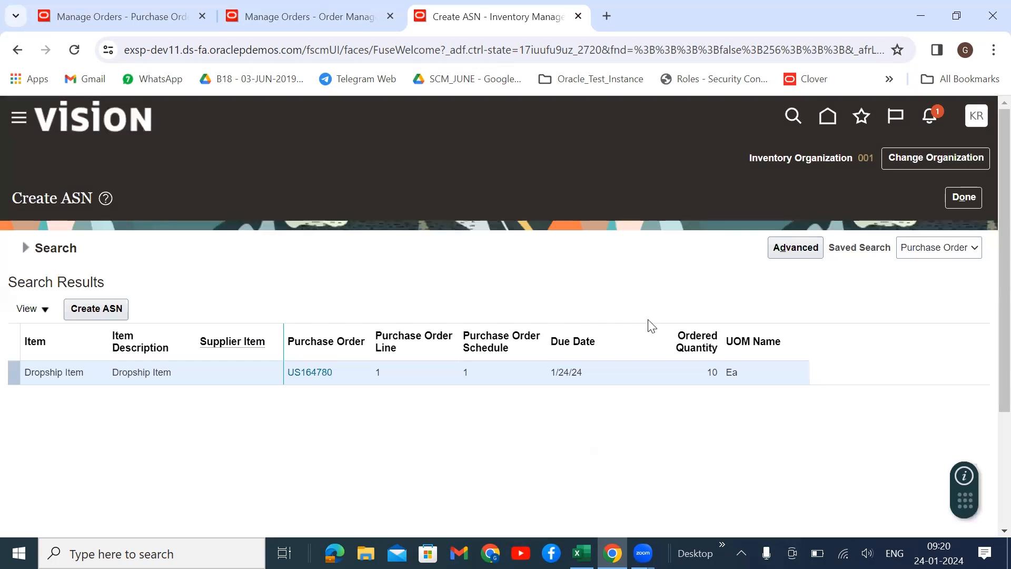
pyautogui.click(953, 201)
pyautogui.scroll(-5, 537, 362)
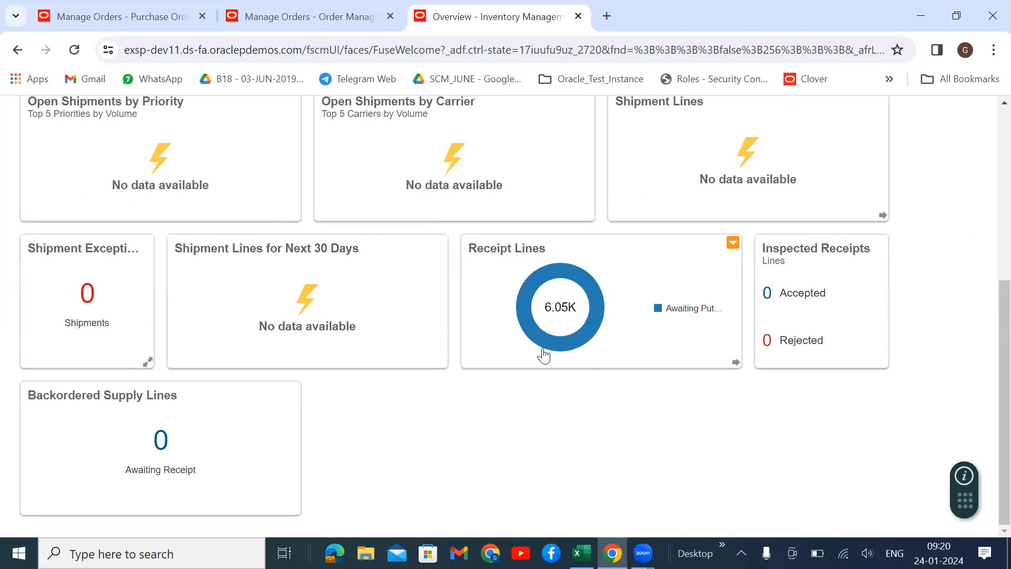
pyautogui.scroll(5, 986, 342)
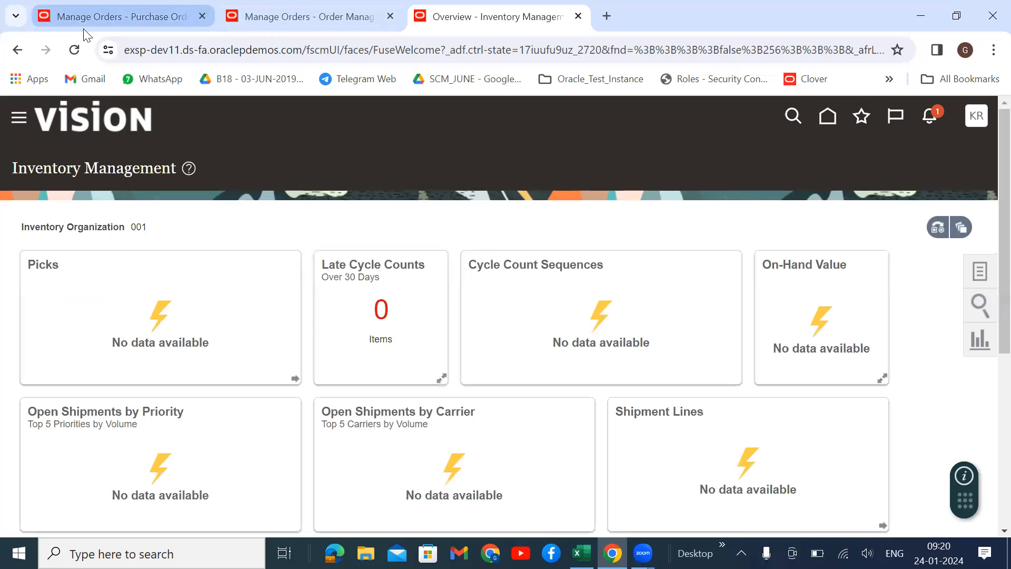
# Step: Switch to the sales order's orchestration process and refresh it to check the overall status and the task statuses in the plan
pyautogui.click(304, 25)
pyautogui.scroll(5, 600, 279)
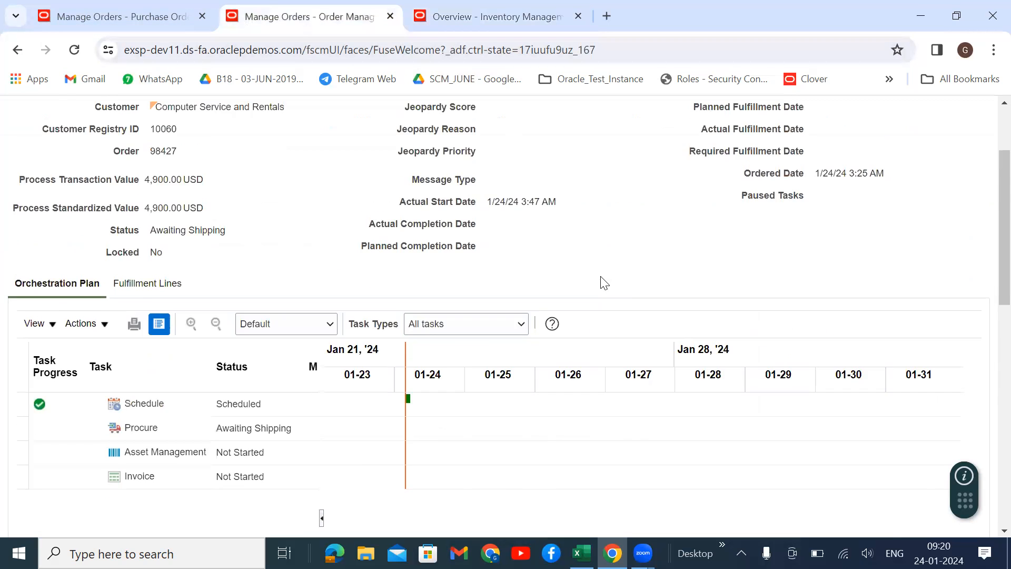
pyautogui.scroll(-5, 714, 303)
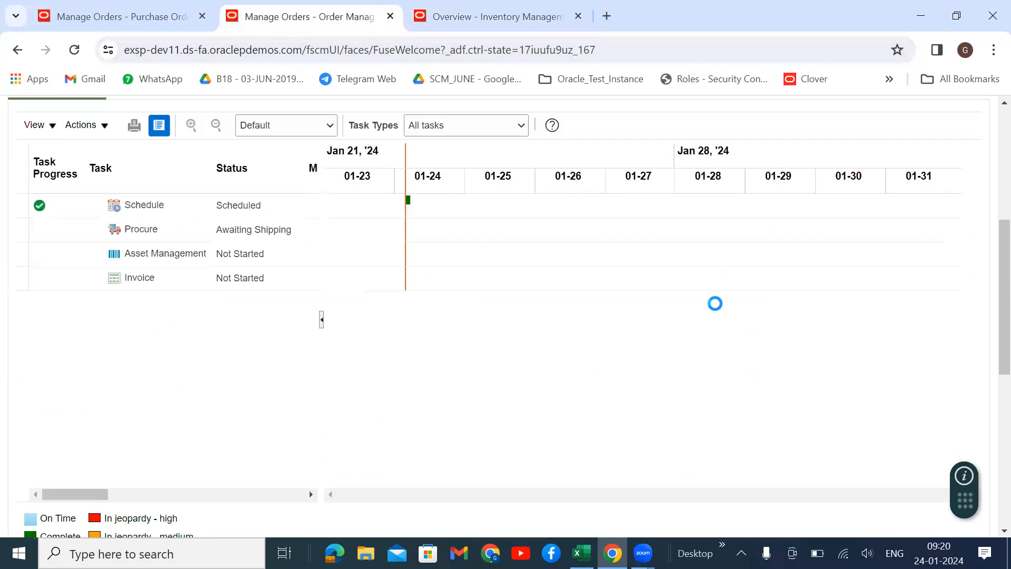
pyautogui.scroll(-3, 714, 303)
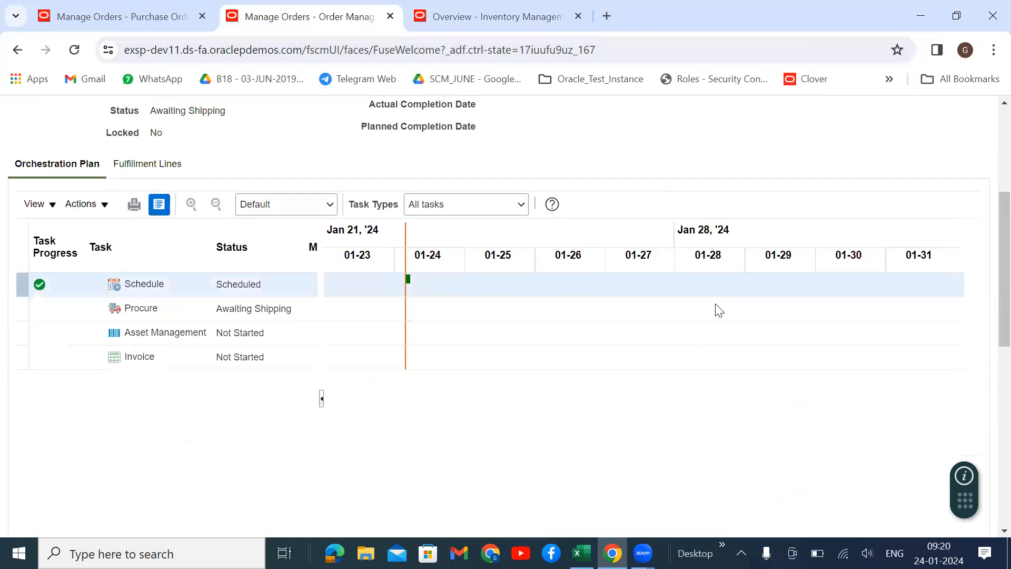
pyautogui.scroll(3, 488, 334)
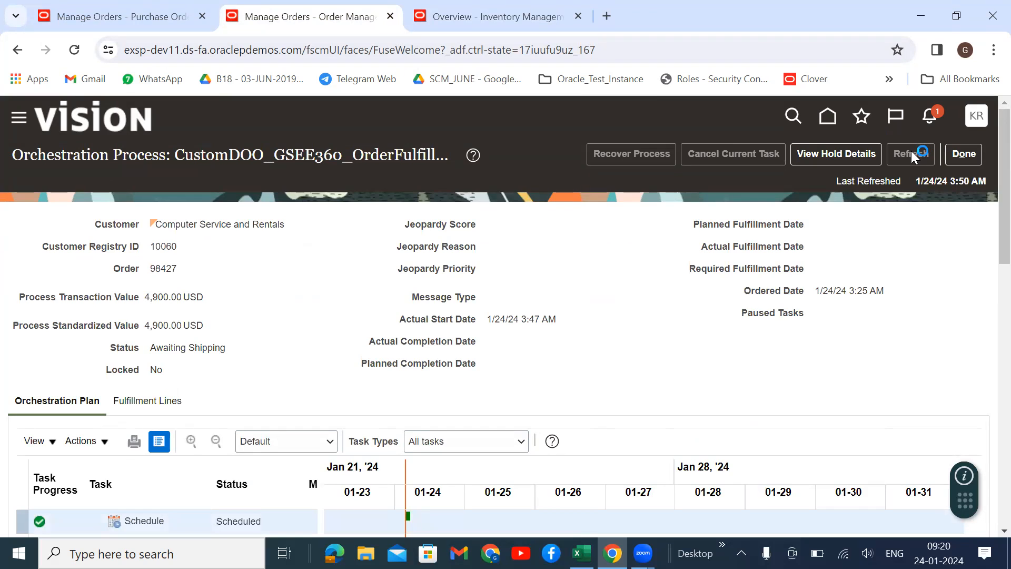
pyautogui.scroll(-1, 912, 153)
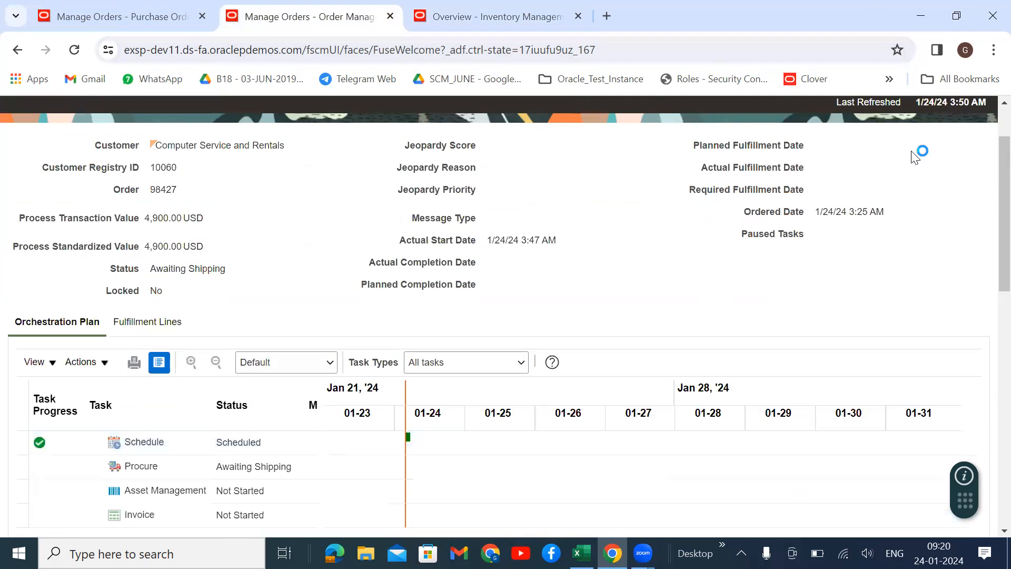
pyautogui.scroll(-2, 884, 177)
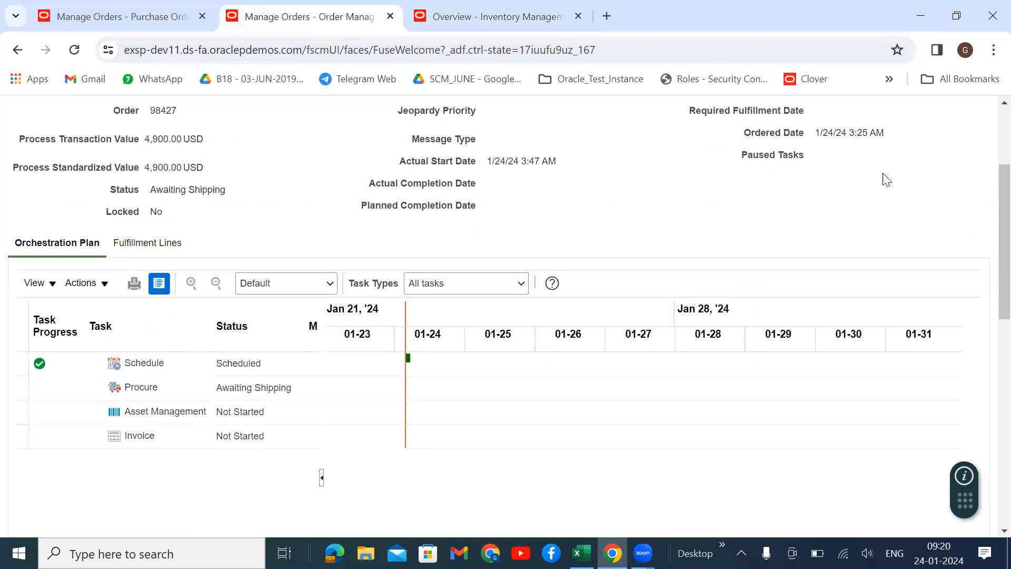
pyautogui.scroll(3, 728, 351)
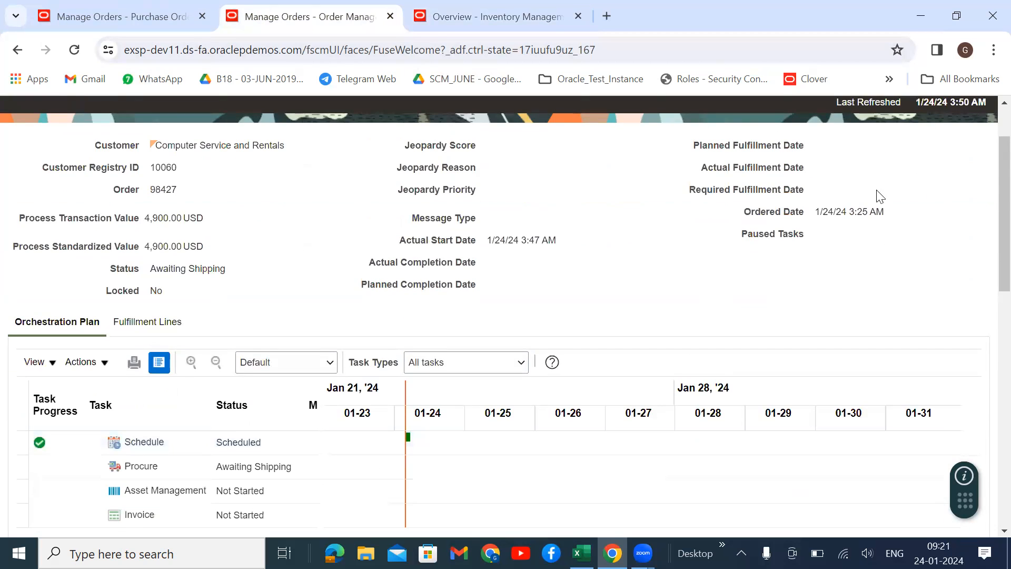
pyautogui.click(899, 150)
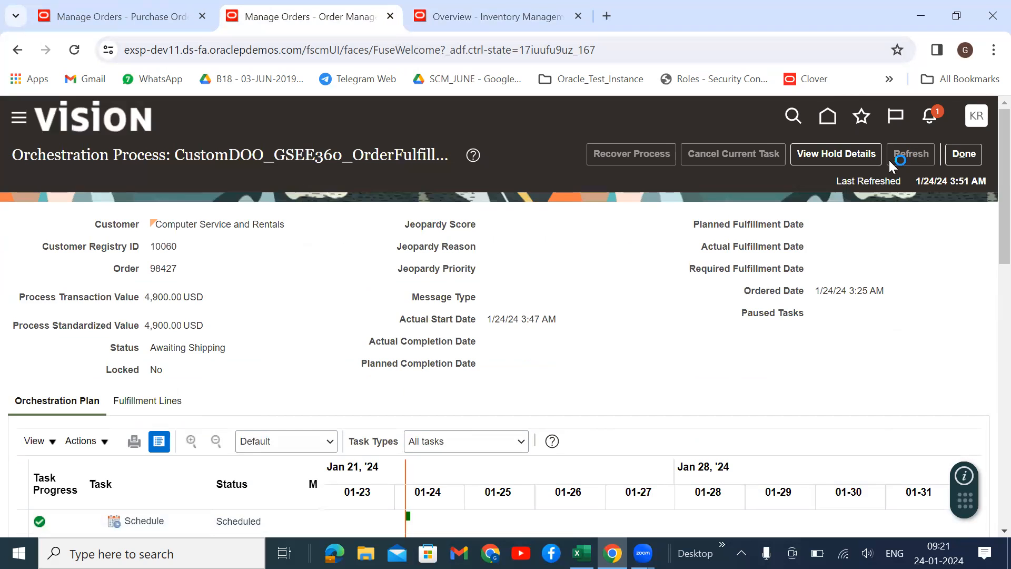
pyautogui.scroll(-4, 667, 293)
pyautogui.scroll(3, 667, 292)
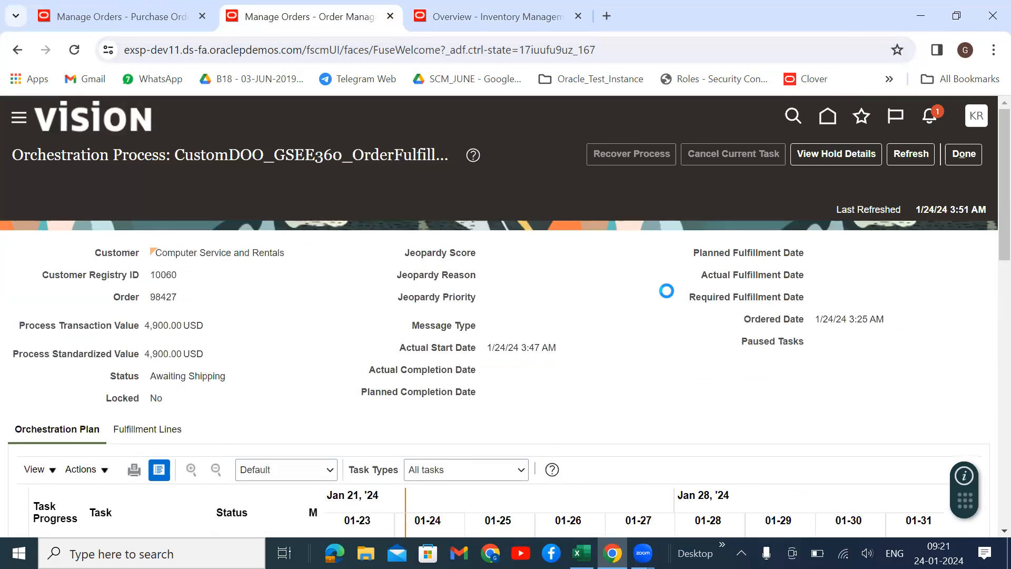
pyautogui.scroll(-2, 576, 413)
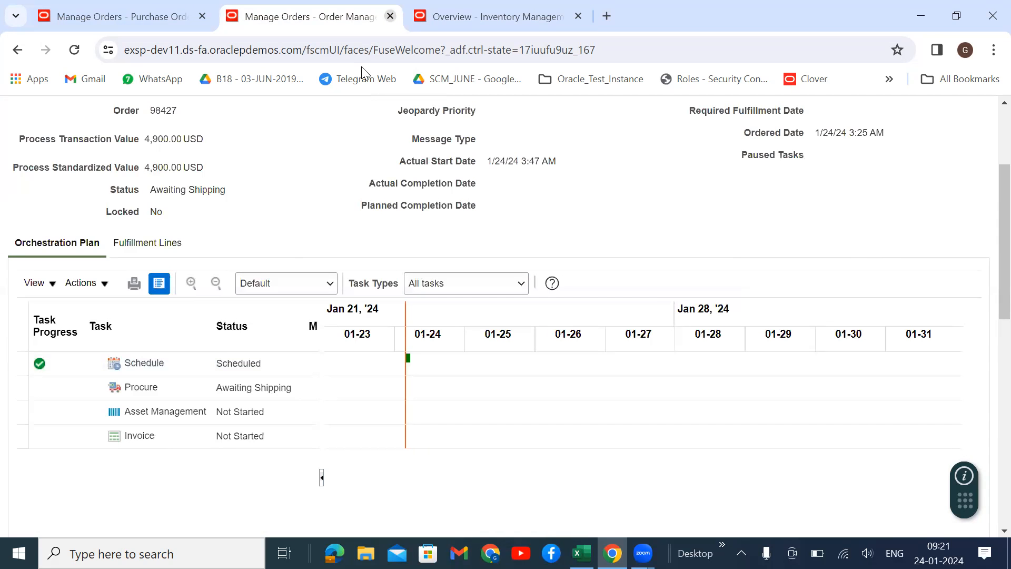
# Step: Leave the Inventory Management overview, open Scheduled Processes from the home page's Tools group and refresh the process list
pyautogui.click(495, 16)
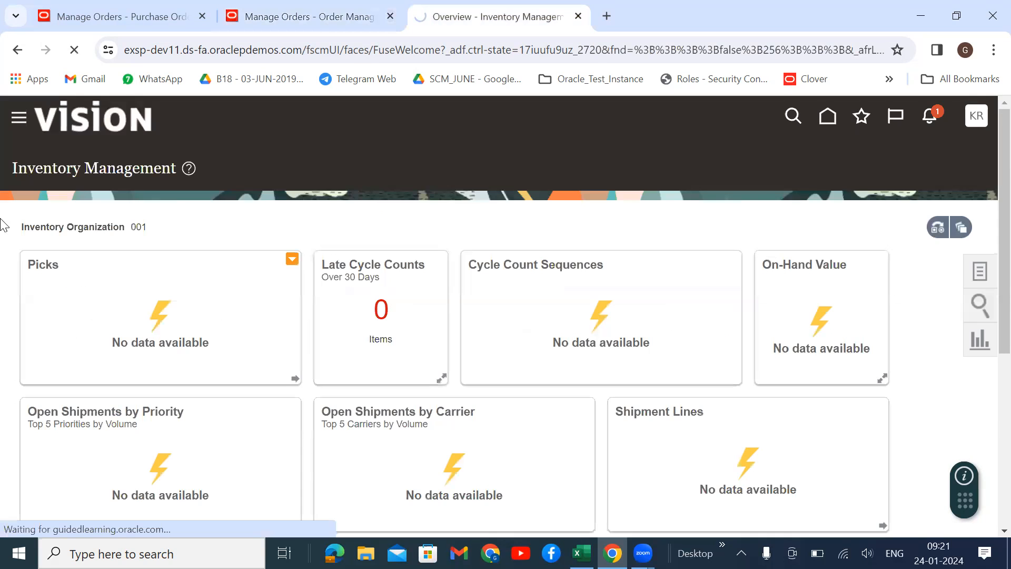
pyautogui.click(827, 279)
pyautogui.click(827, 280)
pyautogui.click(824, 284)
pyautogui.click(832, 280)
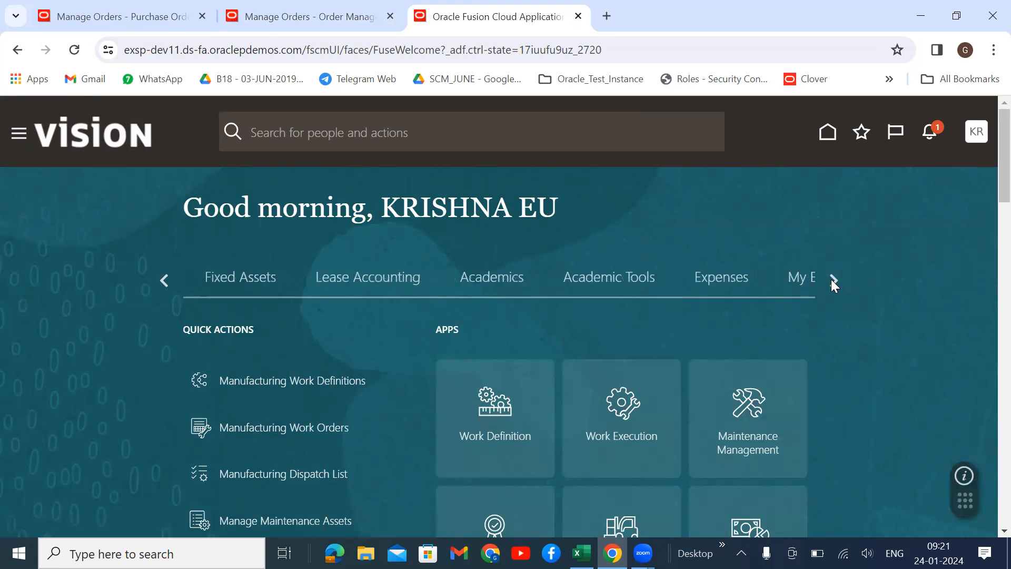
pyautogui.click(631, 282)
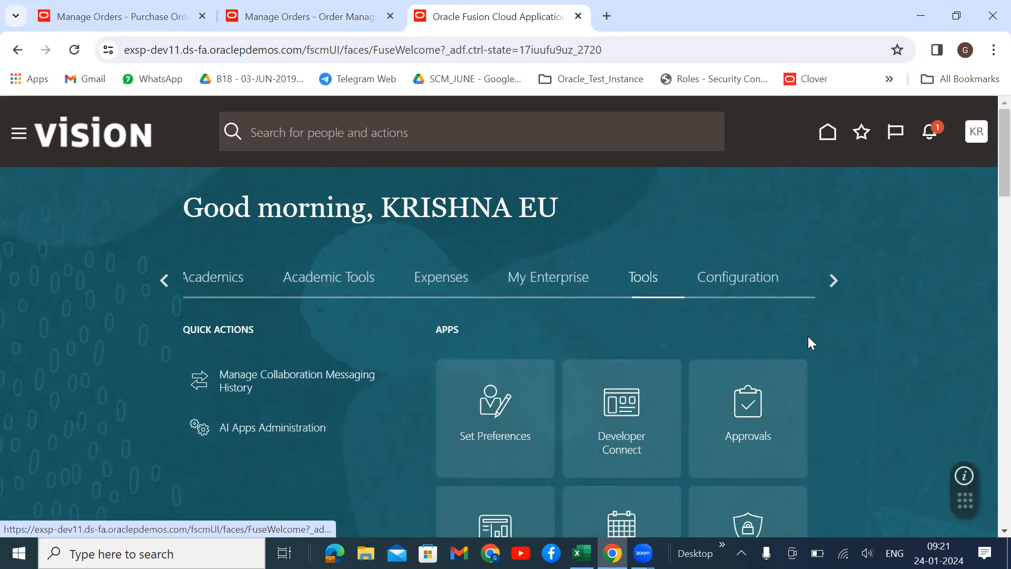
pyautogui.scroll(-5, 808, 337)
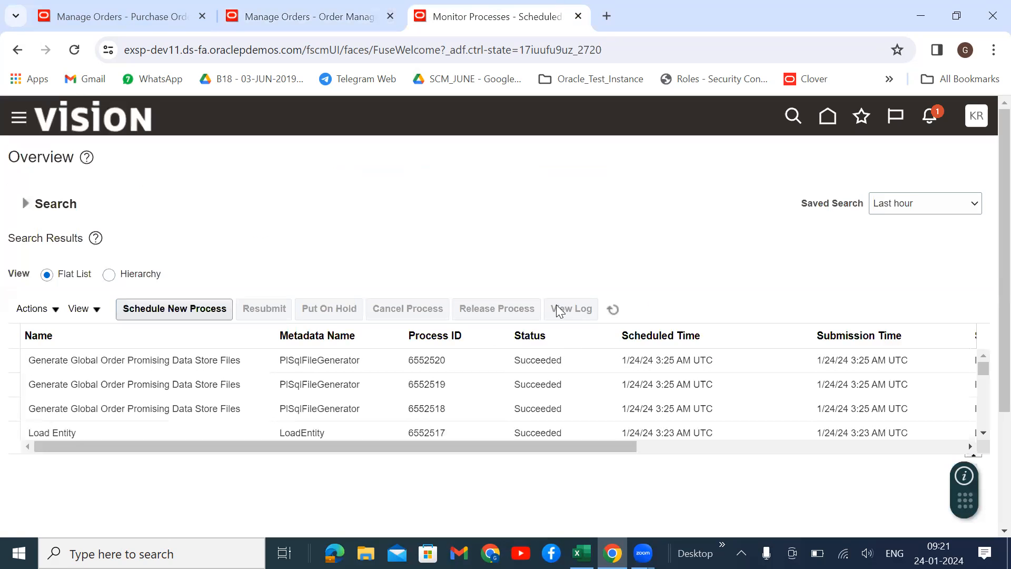
pyautogui.click(614, 310)
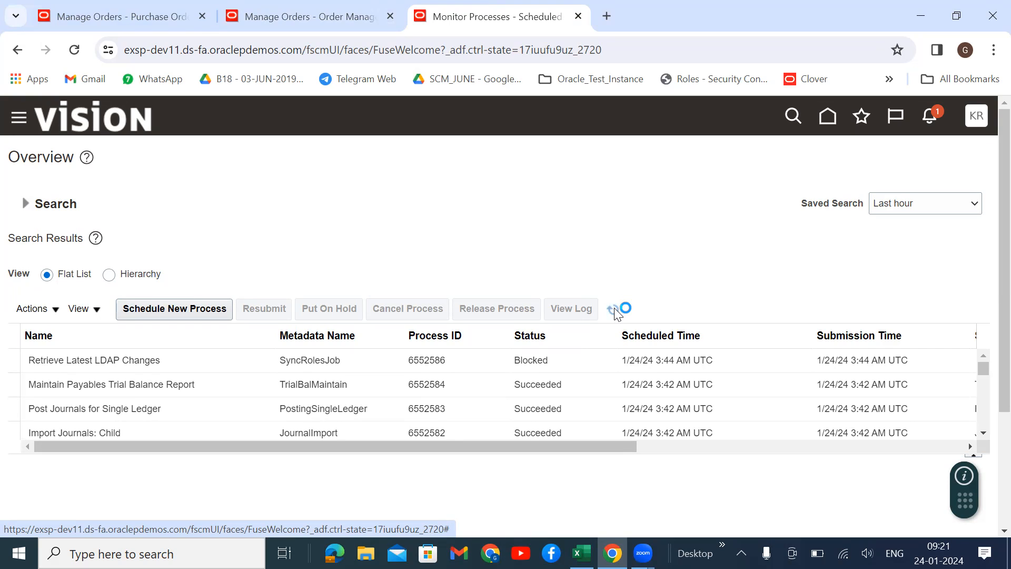
# Step: Return to the sales order's orchestration process and refresh it repeatedly to check the progress of the Procure task
pyautogui.click(100, 13)
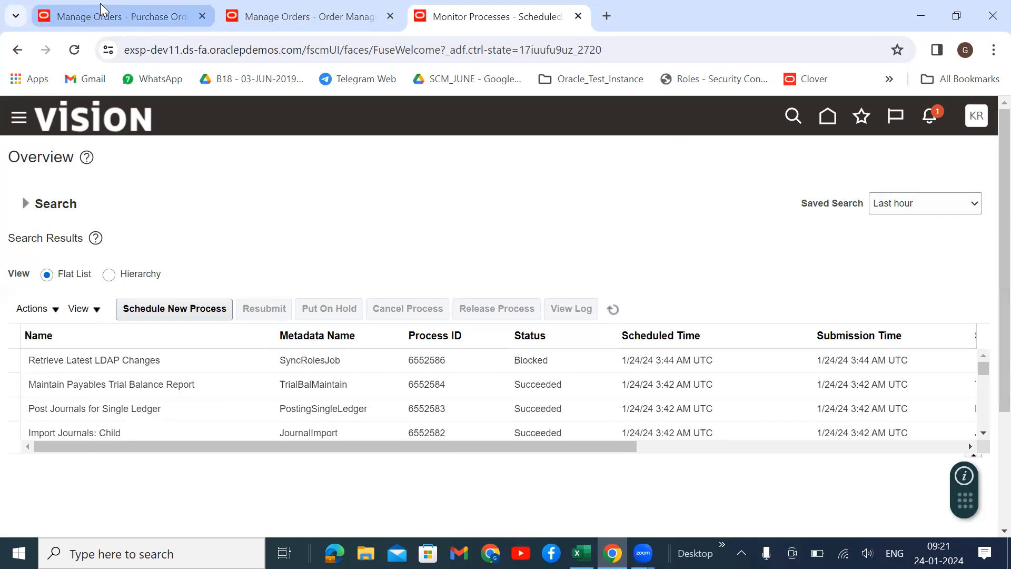
pyautogui.click(344, 13)
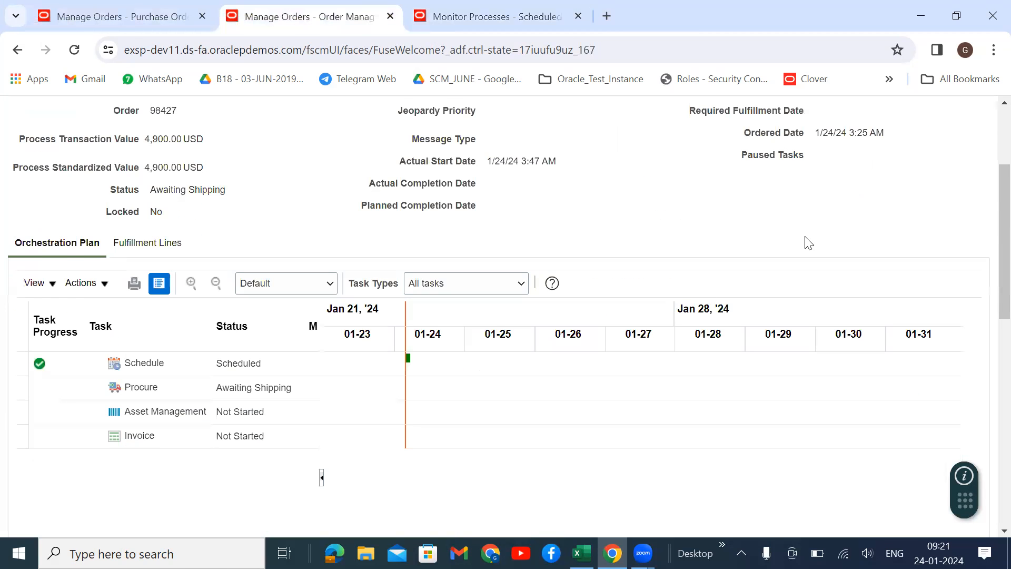
pyautogui.scroll(3, 868, 205)
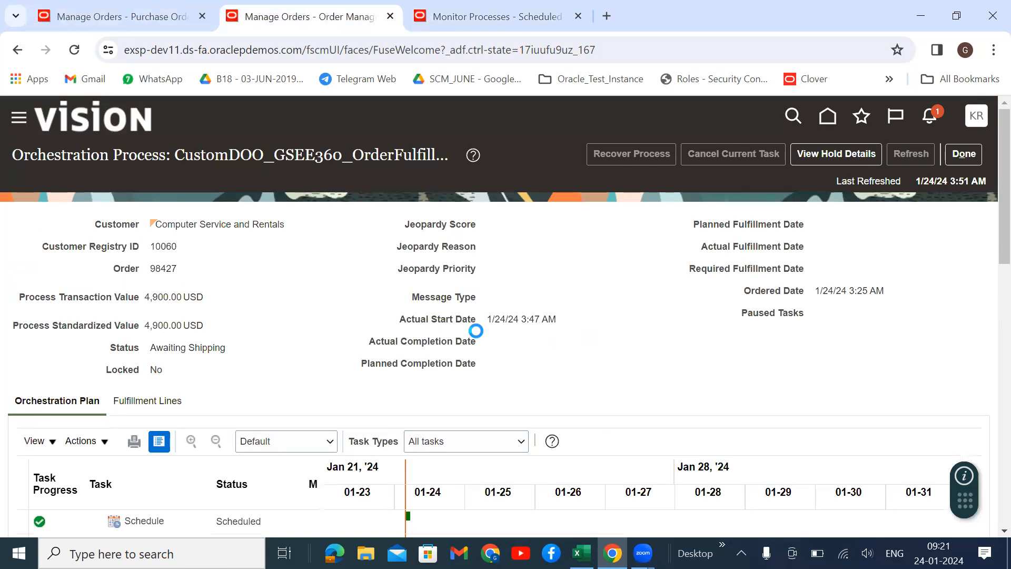
pyautogui.scroll(-3, 476, 331)
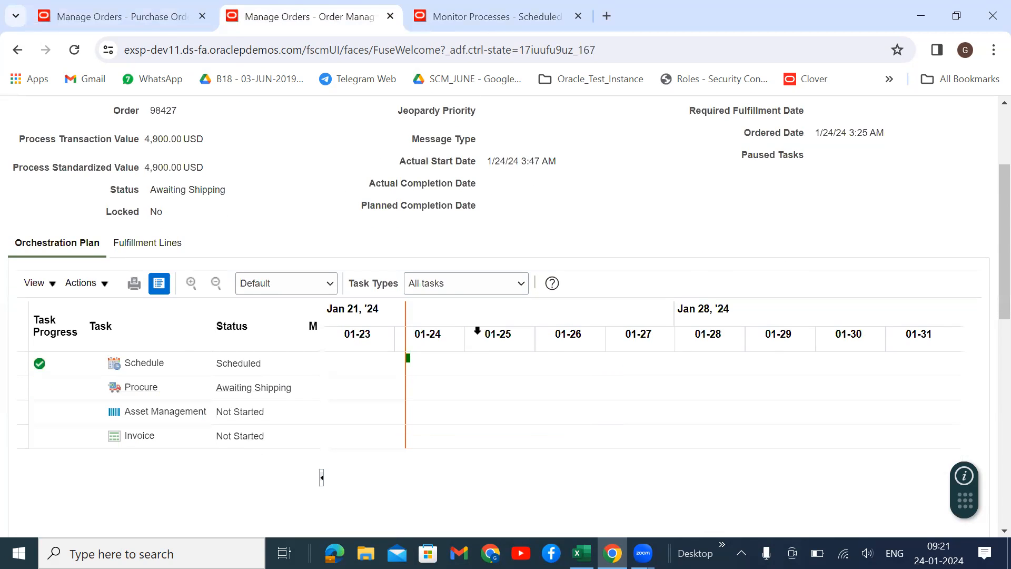
pyautogui.scroll(3, 669, 344)
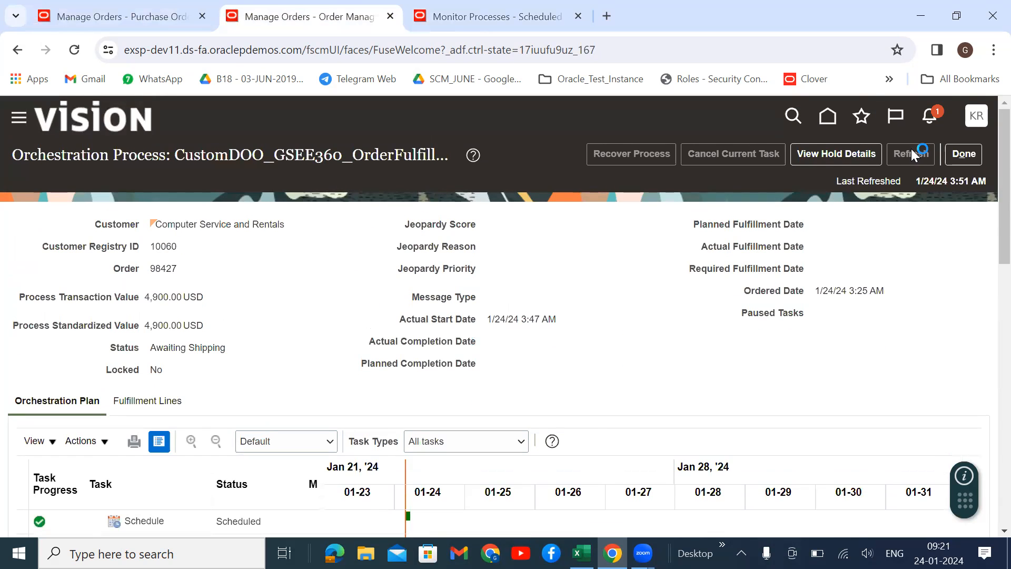
pyautogui.scroll(-4, 475, 317)
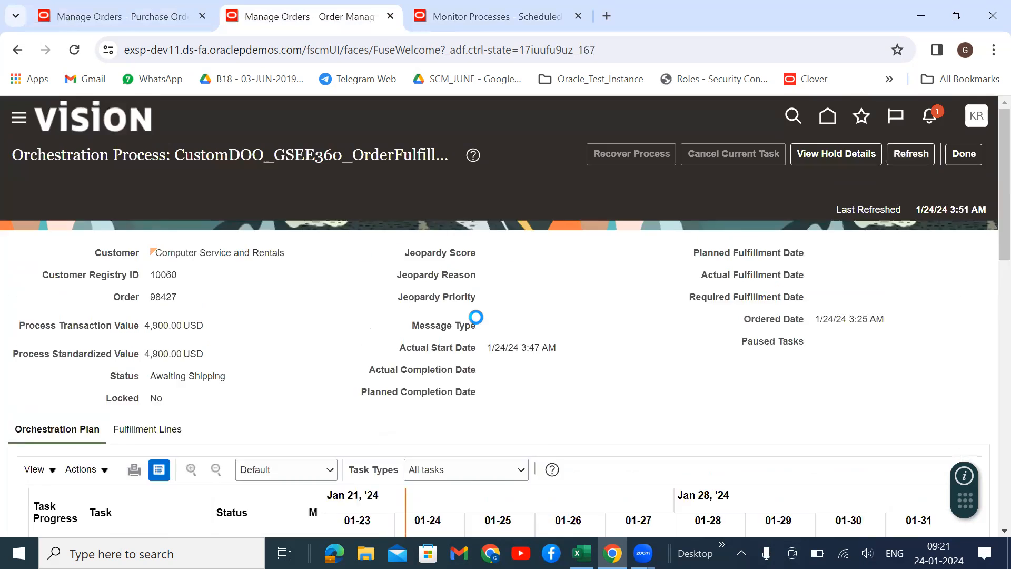
pyautogui.scroll(-3, 477, 319)
pyautogui.scroll(4, 479, 326)
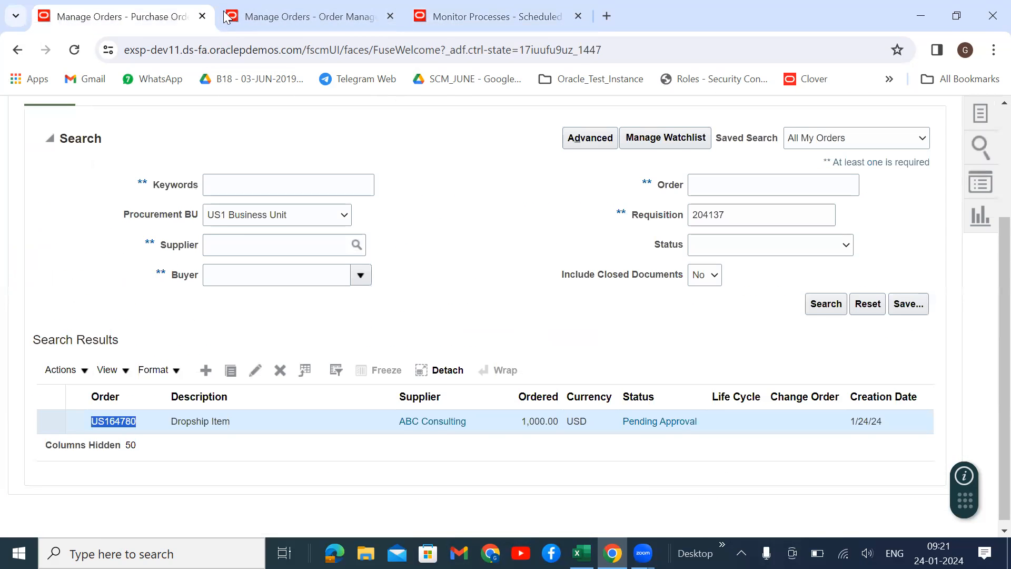
pyautogui.click(271, 21)
pyautogui.scroll(-6, 562, 365)
pyautogui.scroll(6, 566, 381)
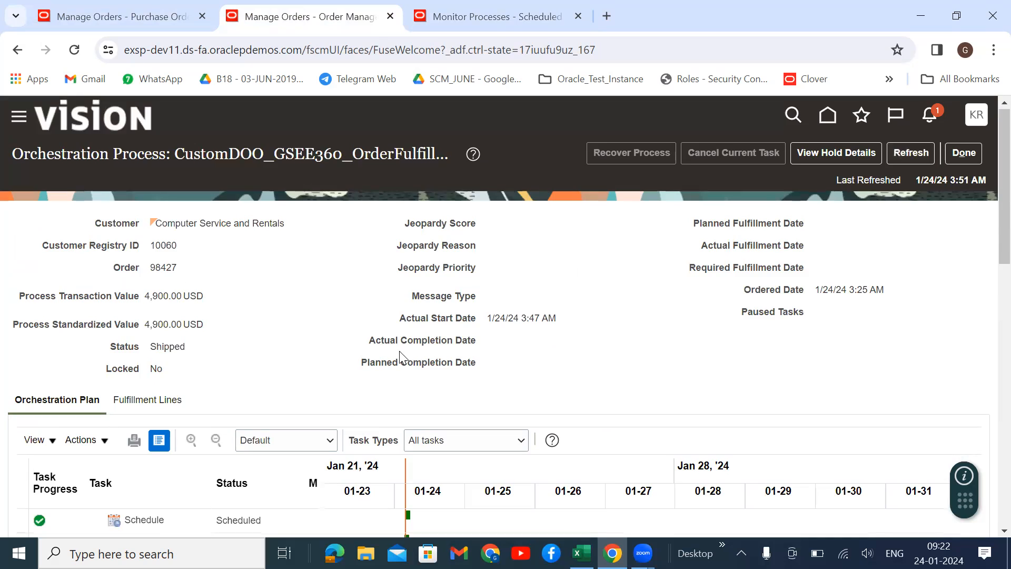
# Step: Keep refreshing the orchestration process and examine the progress of its Asset Management and Invoice tasks
pyautogui.scroll(-3, 401, 358)
pyautogui.scroll(3, 553, 400)
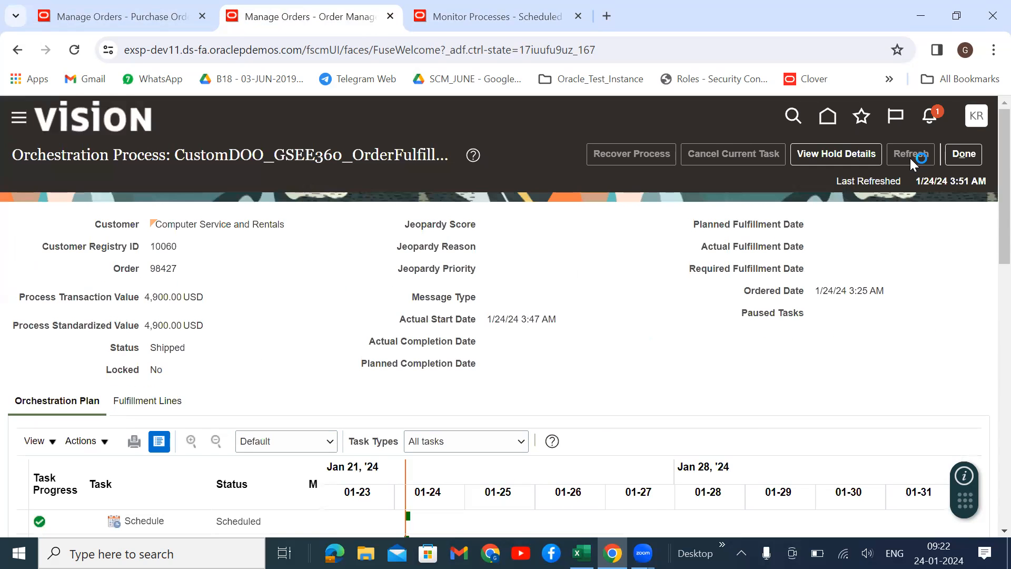
pyautogui.scroll(-3, 721, 266)
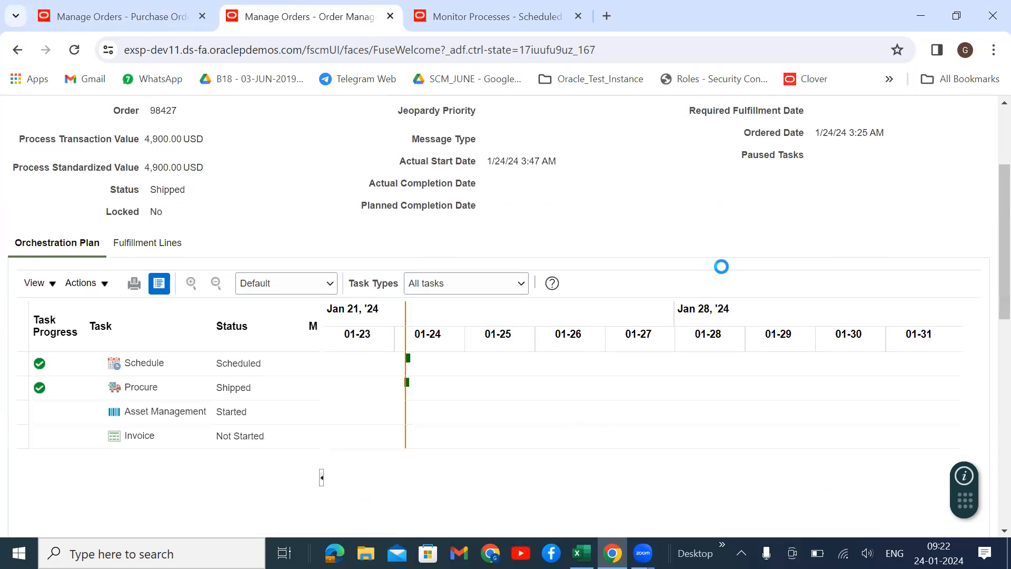
pyautogui.scroll(3, 203, 440)
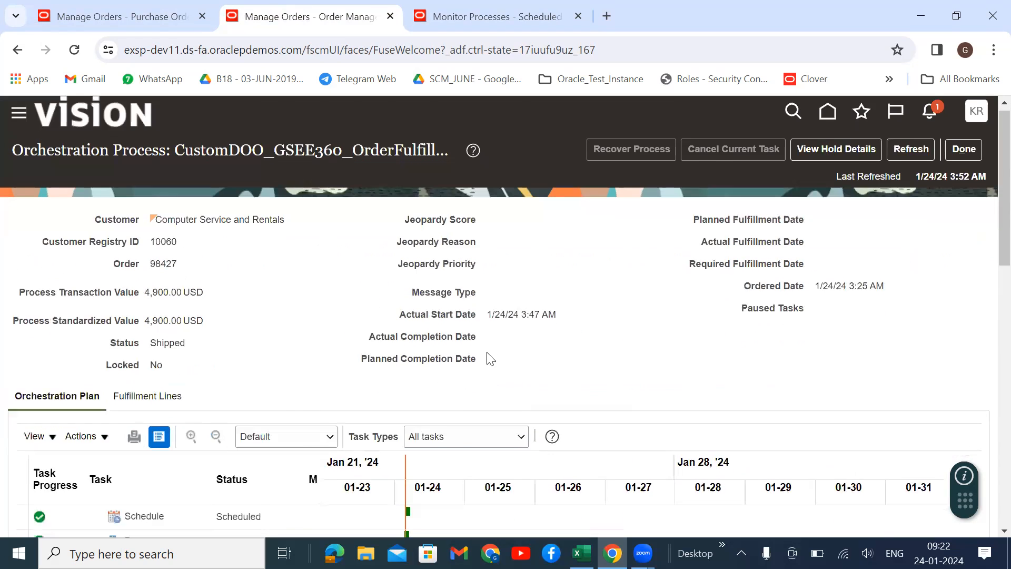
pyautogui.scroll(-3, 490, 358)
pyautogui.scroll(3, 706, 302)
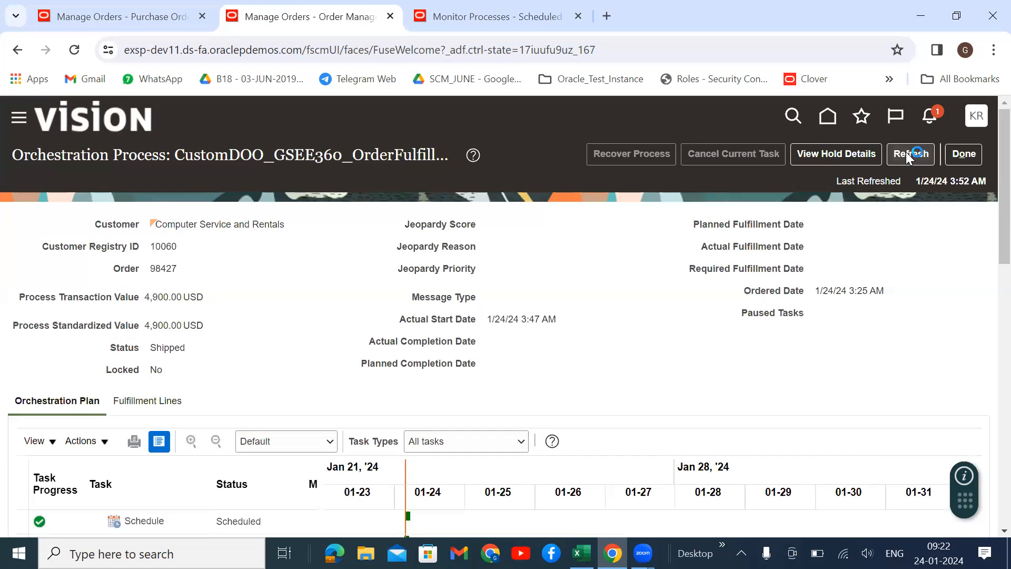
pyautogui.scroll(-3, 255, 309)
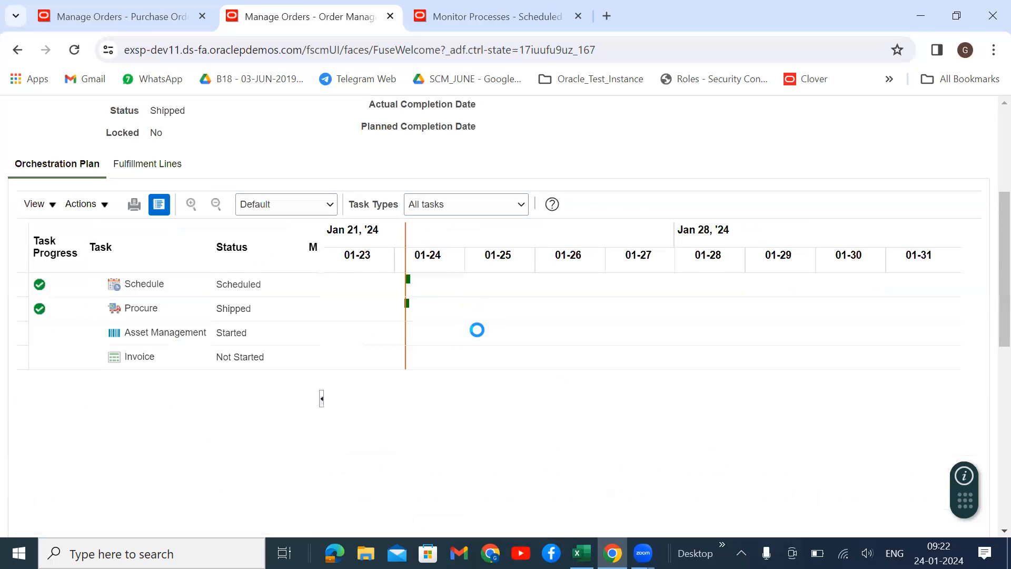
pyautogui.scroll(3, 813, 311)
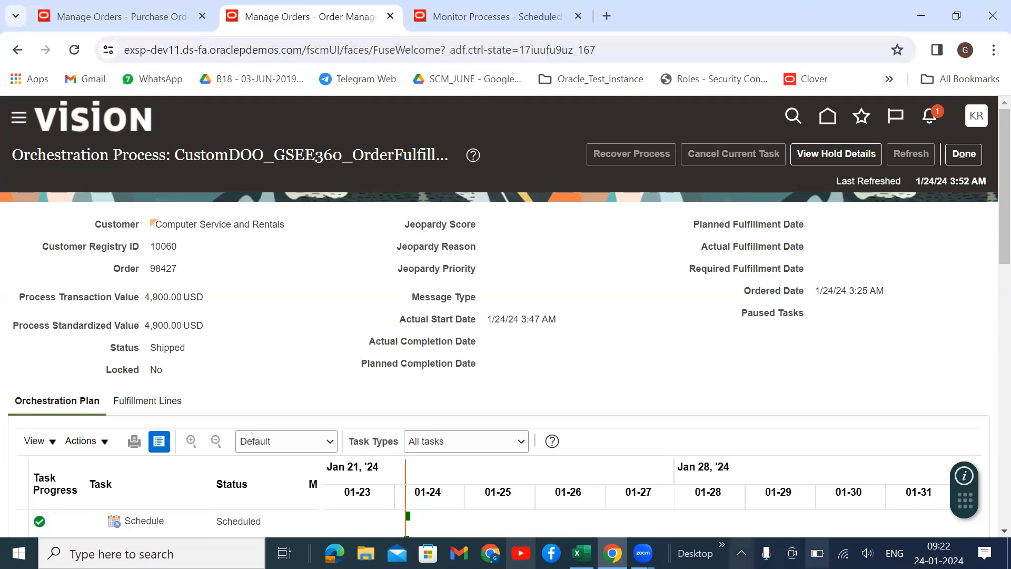
pyautogui.scroll(-2, 176, 385)
pyautogui.scroll(2, 647, 340)
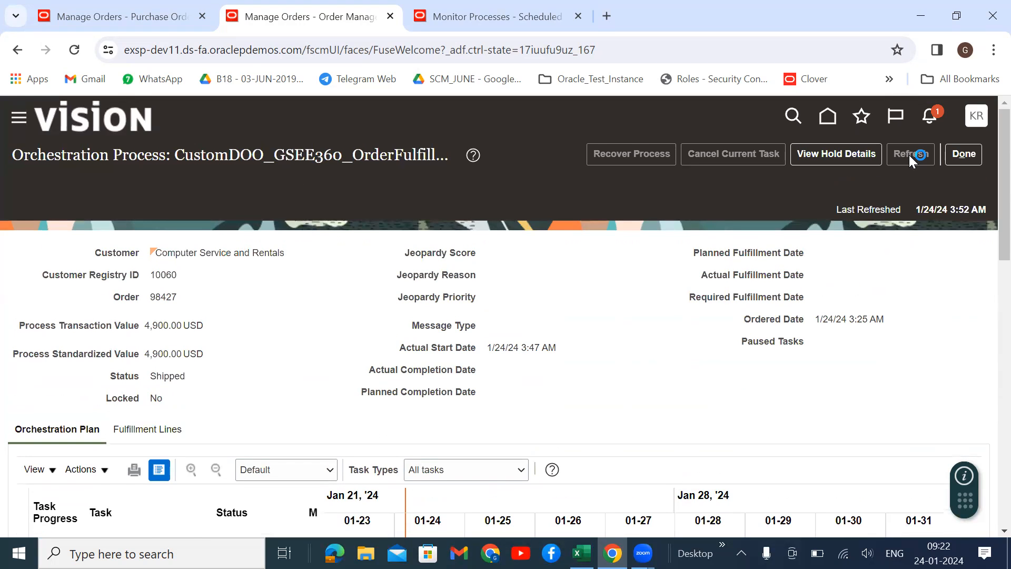
pyautogui.scroll(-6, 822, 205)
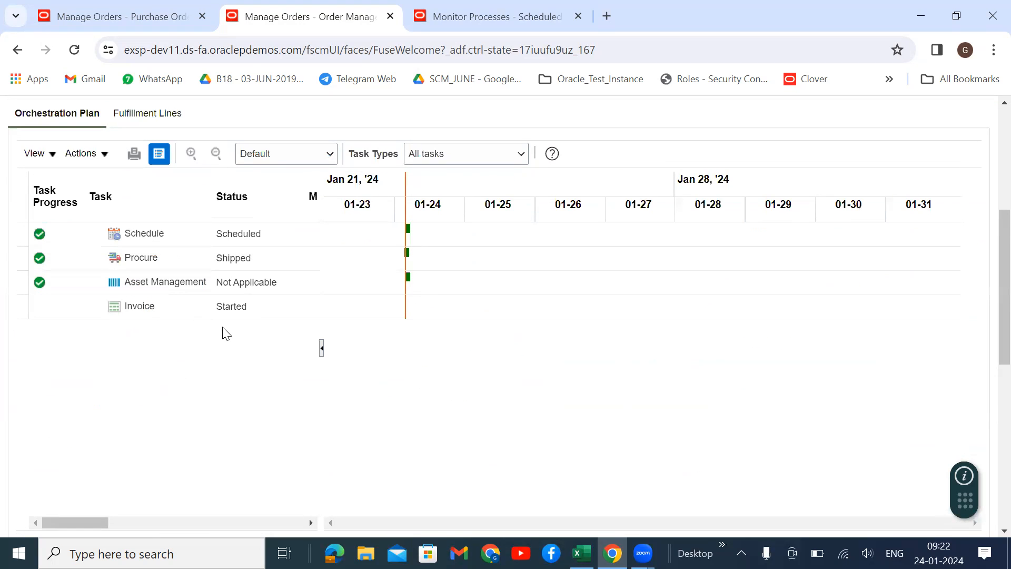
pyautogui.scroll(5, 854, 188)
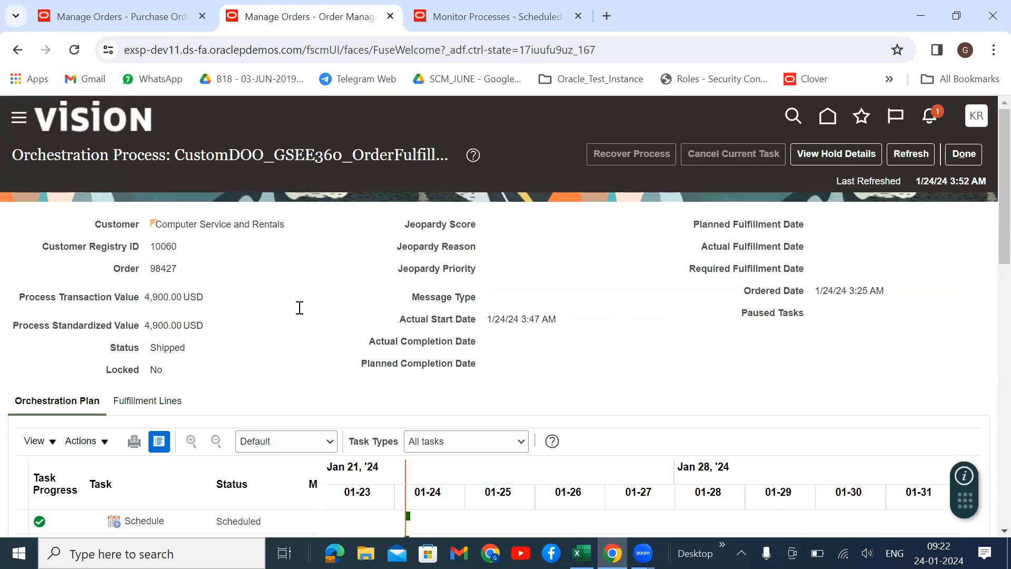
pyautogui.scroll(-5, 242, 362)
pyautogui.scroll(5, 514, 334)
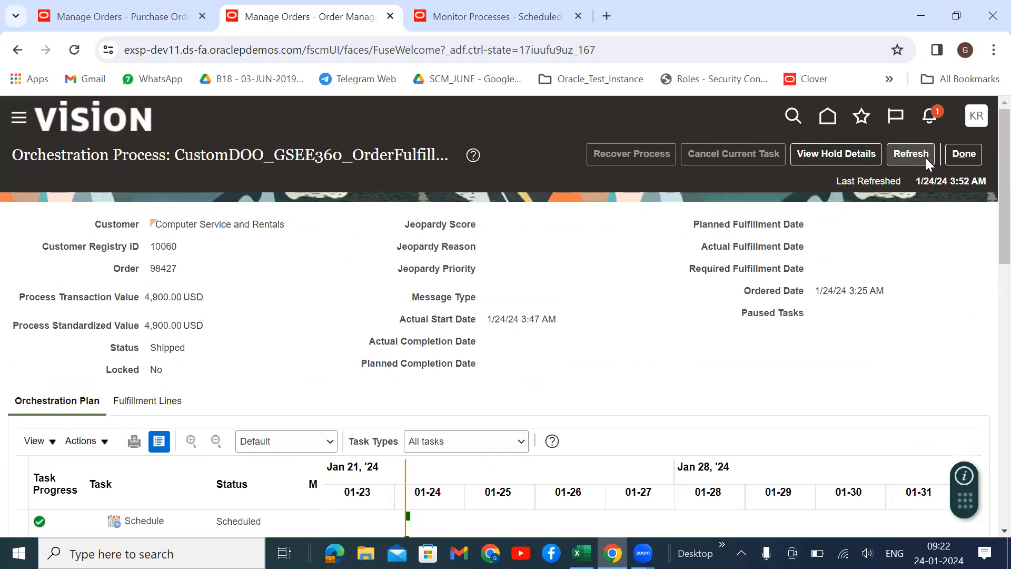
# Step: Switch to Scheduled Processes and start a new job-type process, choosing Import AutoInvoice as its name
pyautogui.click(482, 8)
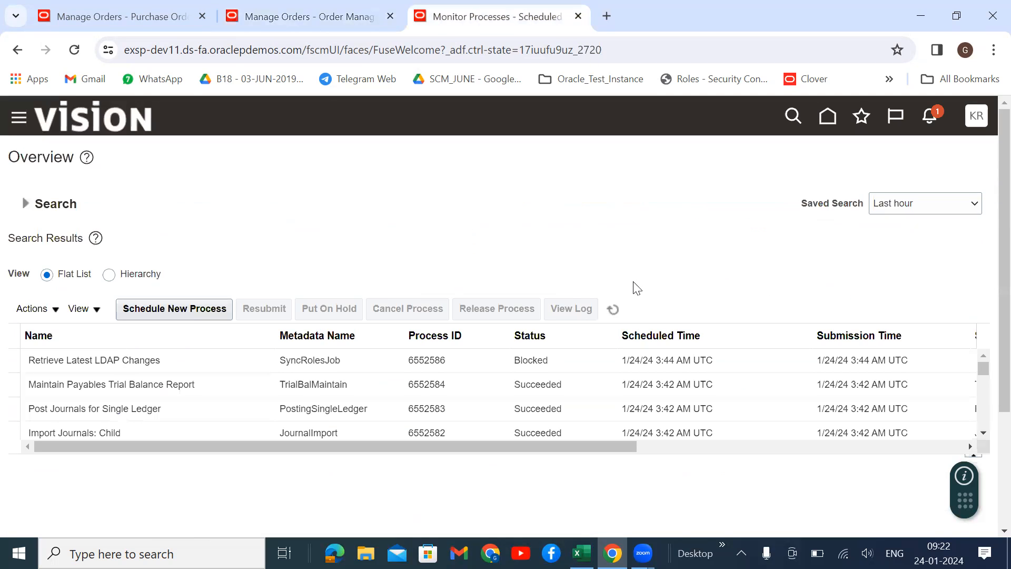
pyautogui.click(612, 310)
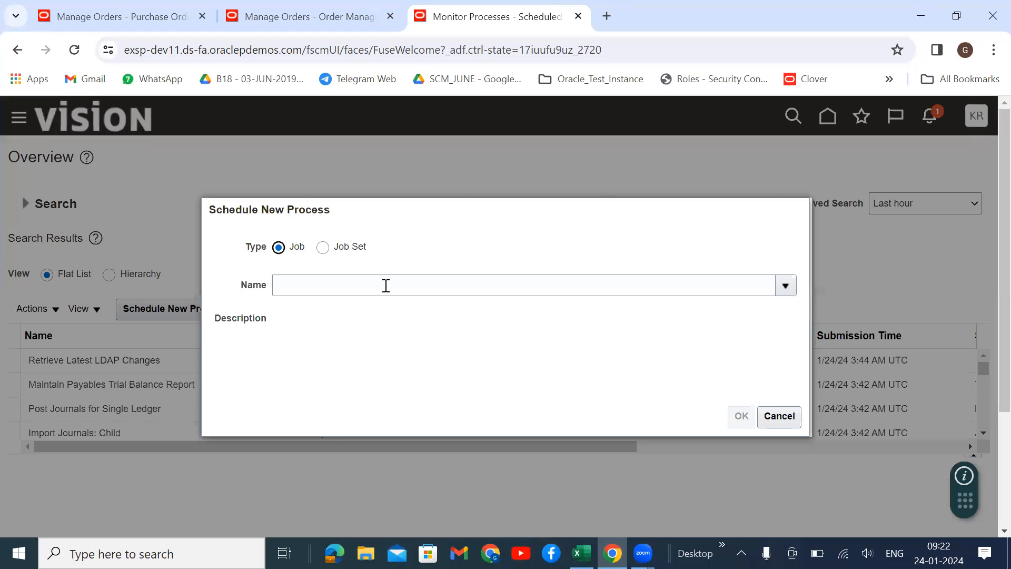
pyautogui.click(389, 284)
pyautogui.write('Import Au')
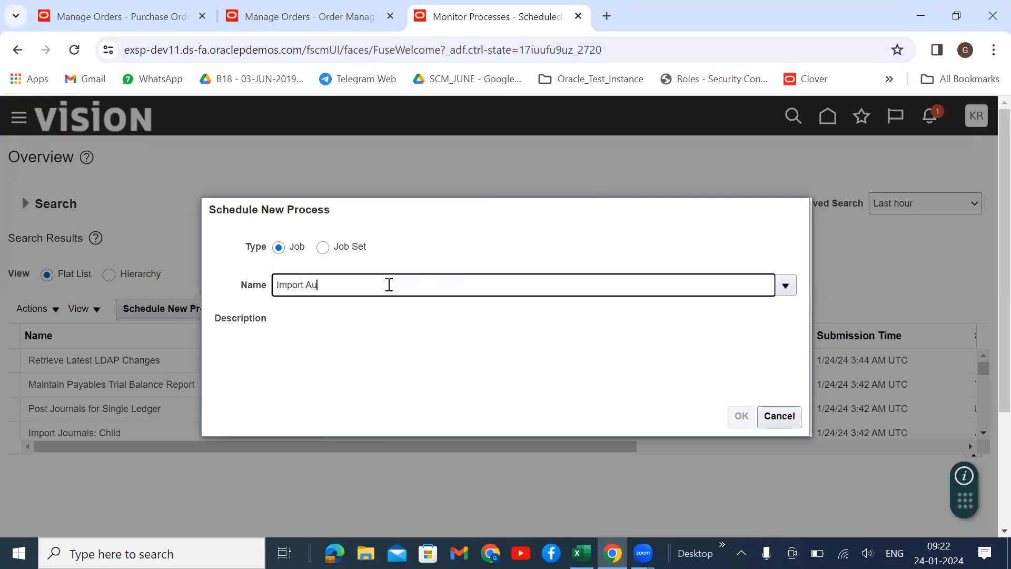
pyautogui.press('Tab')
pyautogui.click(235, 363)
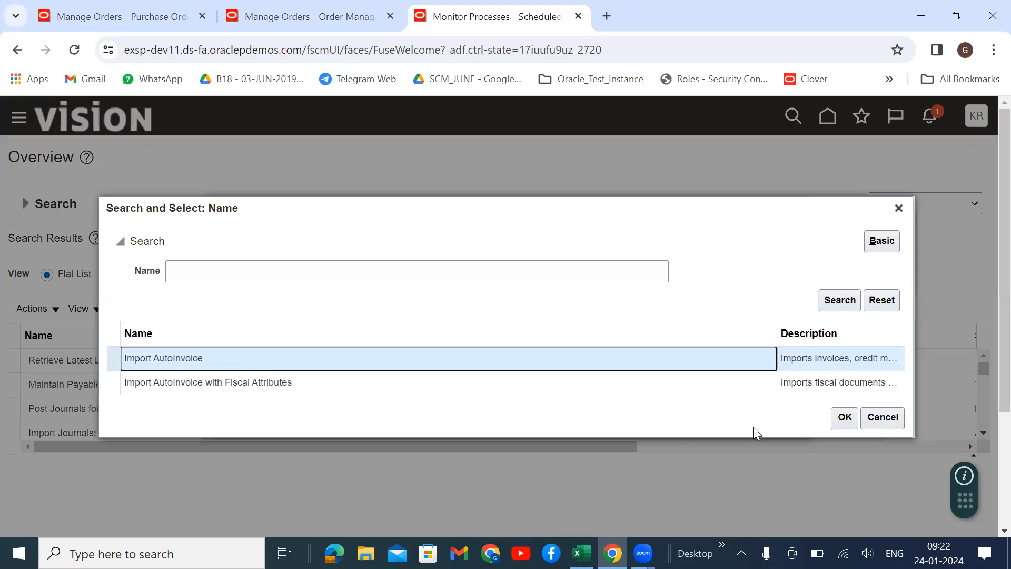
pyautogui.click(845, 417)
# Step: Return to the sales order's orchestration process and refresh it to check the Invoice task's status
pyautogui.click(294, 16)
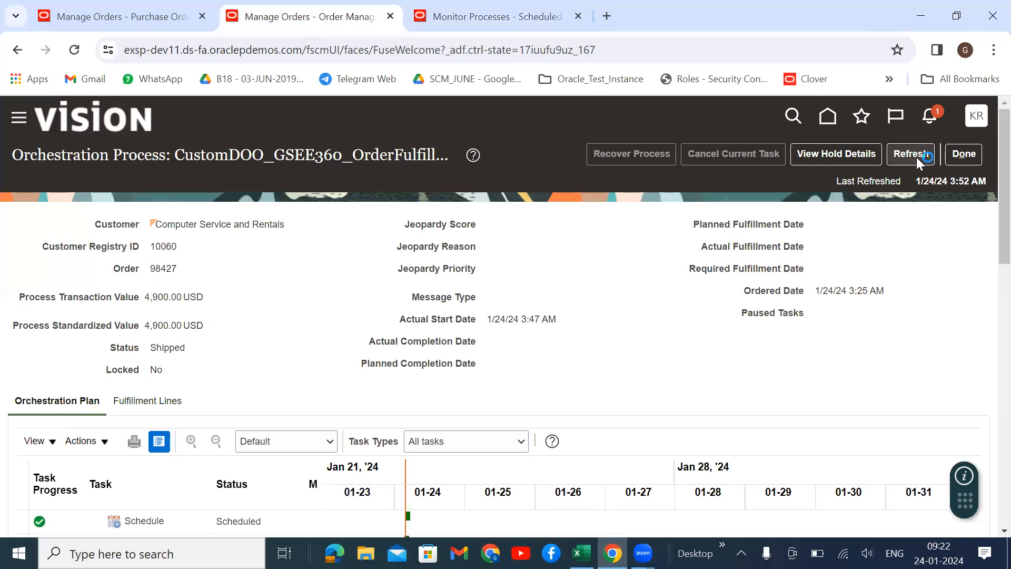
pyautogui.scroll(-7, 641, 299)
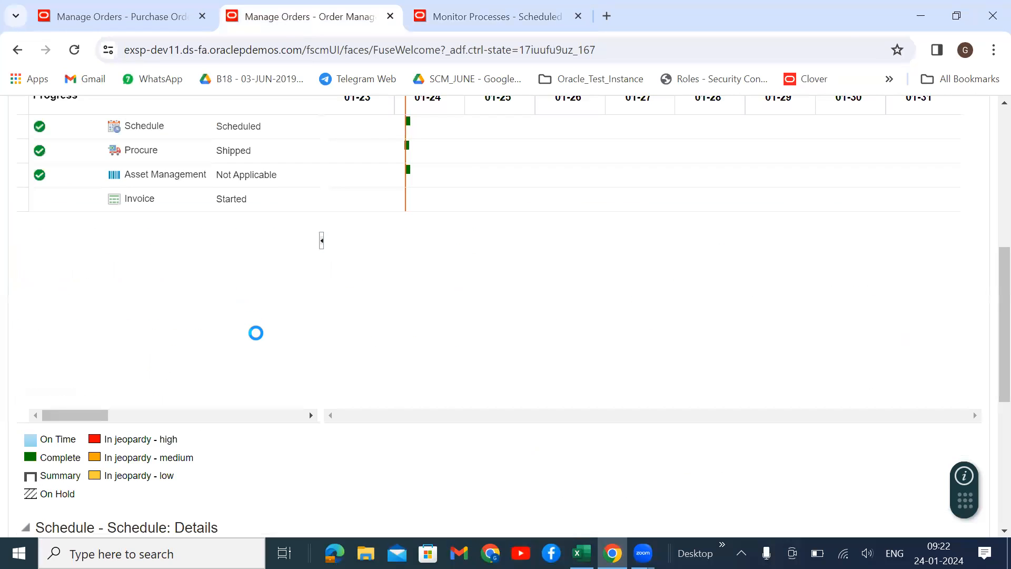
pyautogui.scroll(-4, 231, 395)
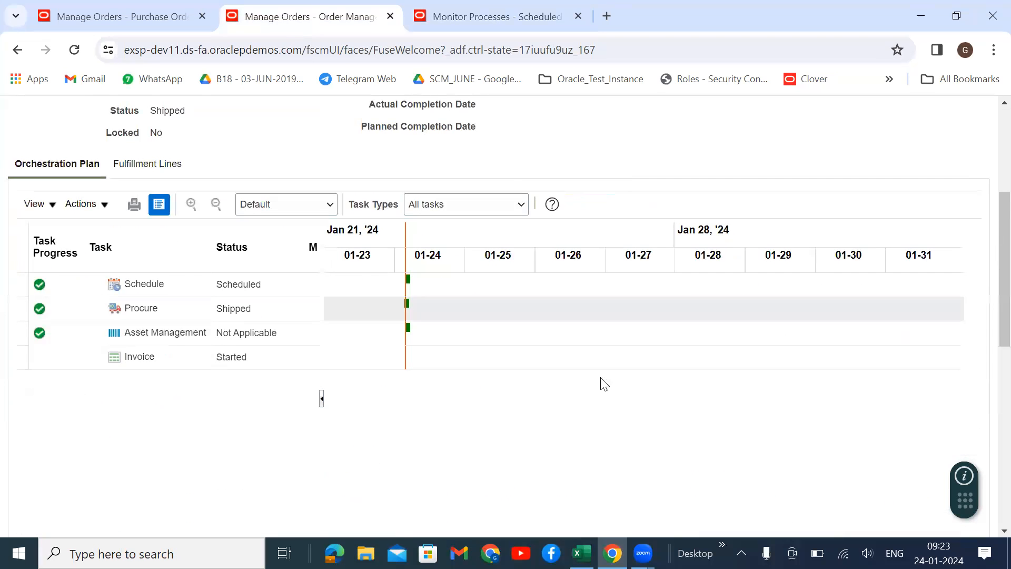
pyautogui.scroll(3, 600, 378)
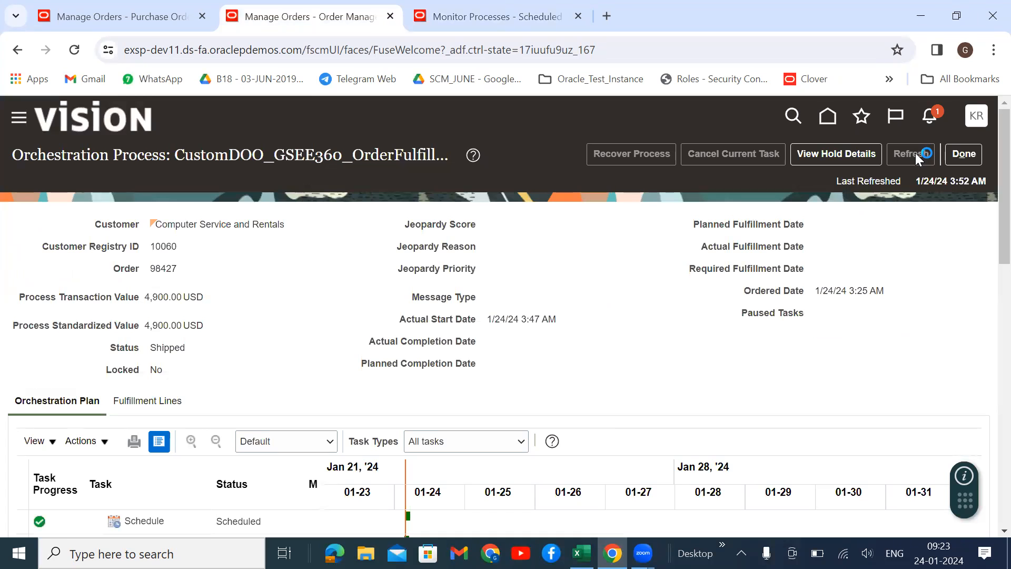
pyautogui.scroll(-5, 264, 329)
pyautogui.scroll(3, 589, 279)
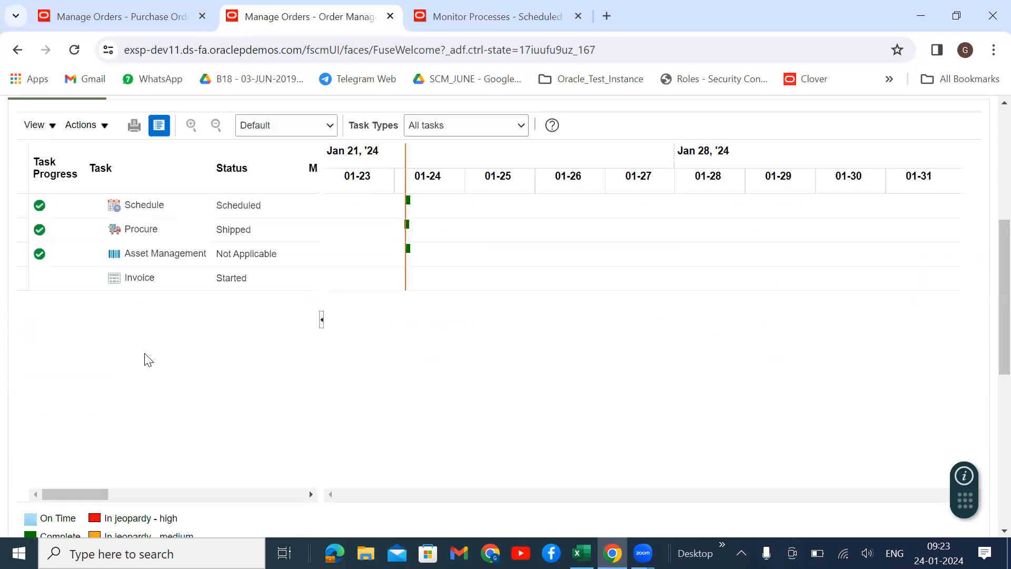
# Step: Open the Import AutoInvoice parameters, setting Business Unit to US1 Business Unit and Transaction Source to Distributed Order Orchestration
pyautogui.click(467, 12)
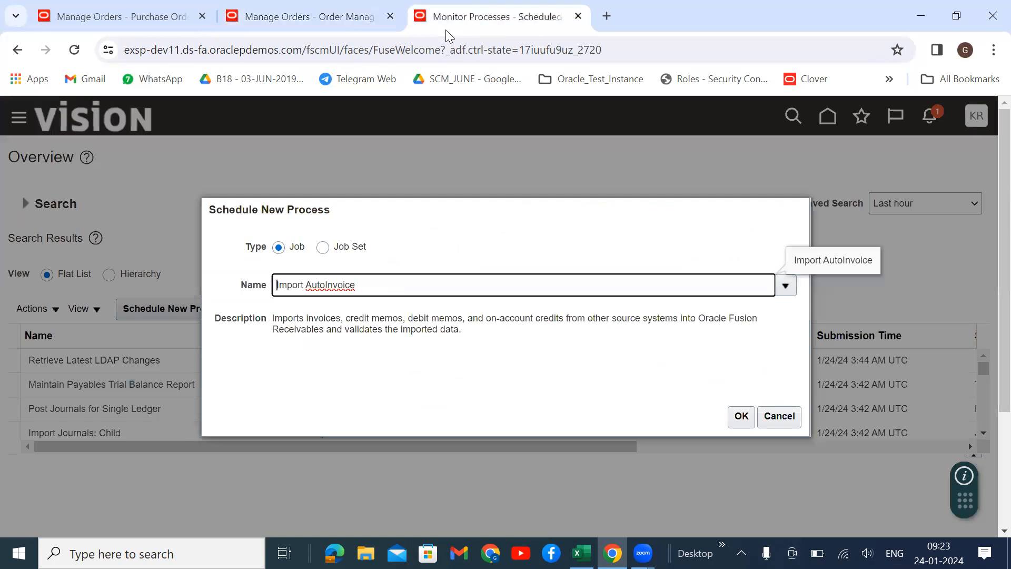
pyautogui.click(741, 417)
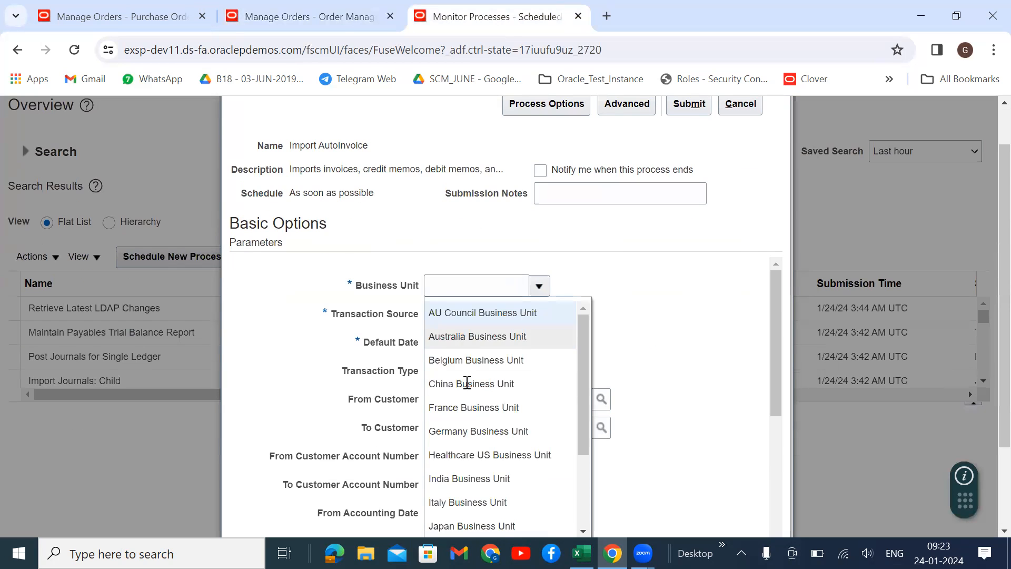
pyautogui.scroll(-5, 463, 385)
pyautogui.click(444, 440)
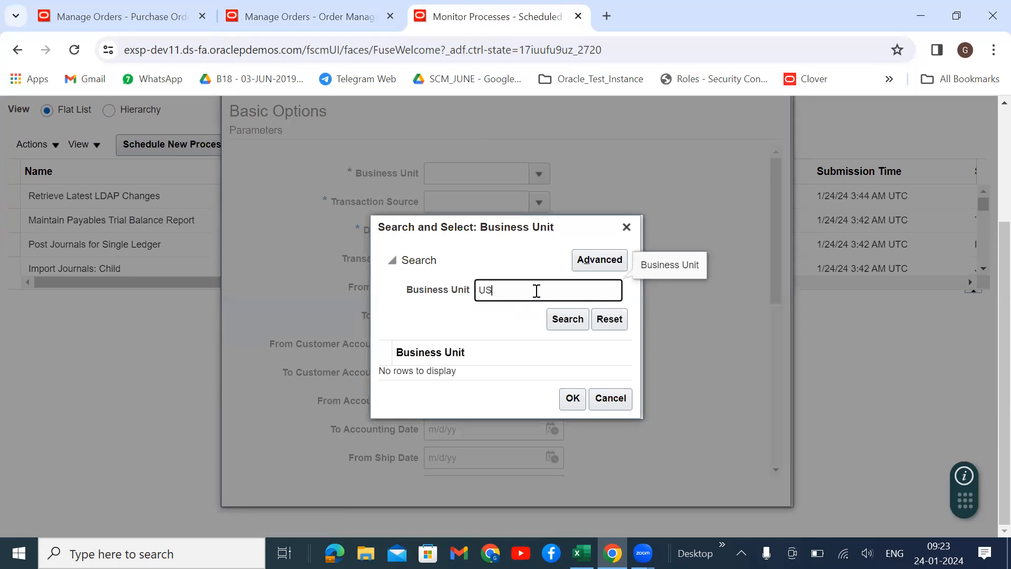
pyautogui.click(552, 322)
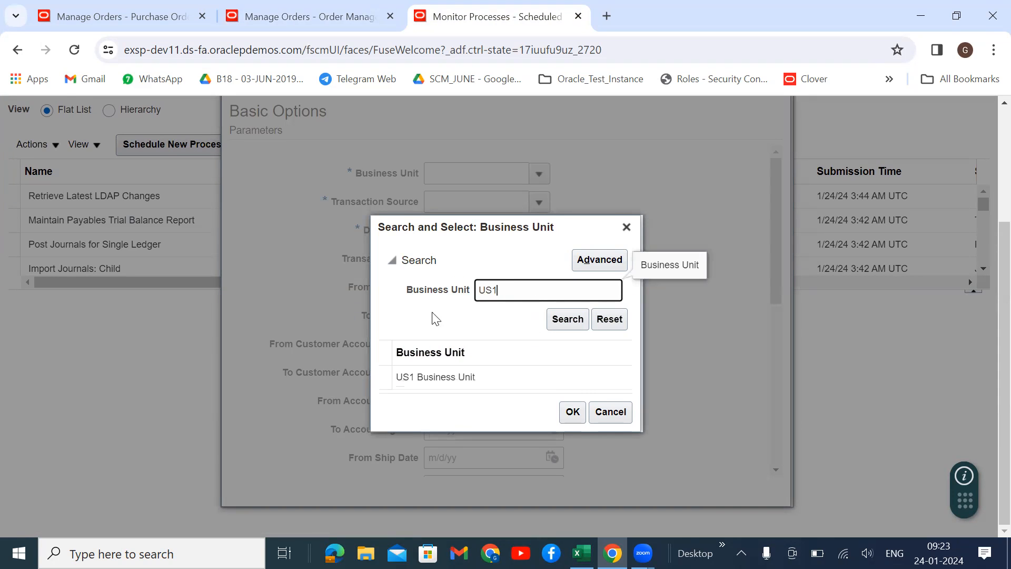
pyautogui.click(507, 371)
pyautogui.click(572, 405)
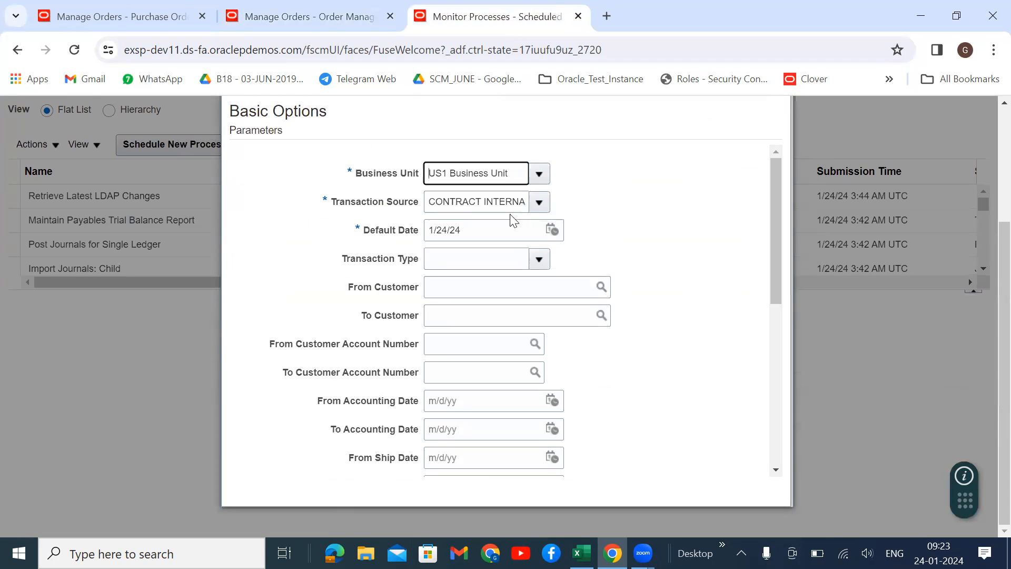
pyautogui.click(537, 202)
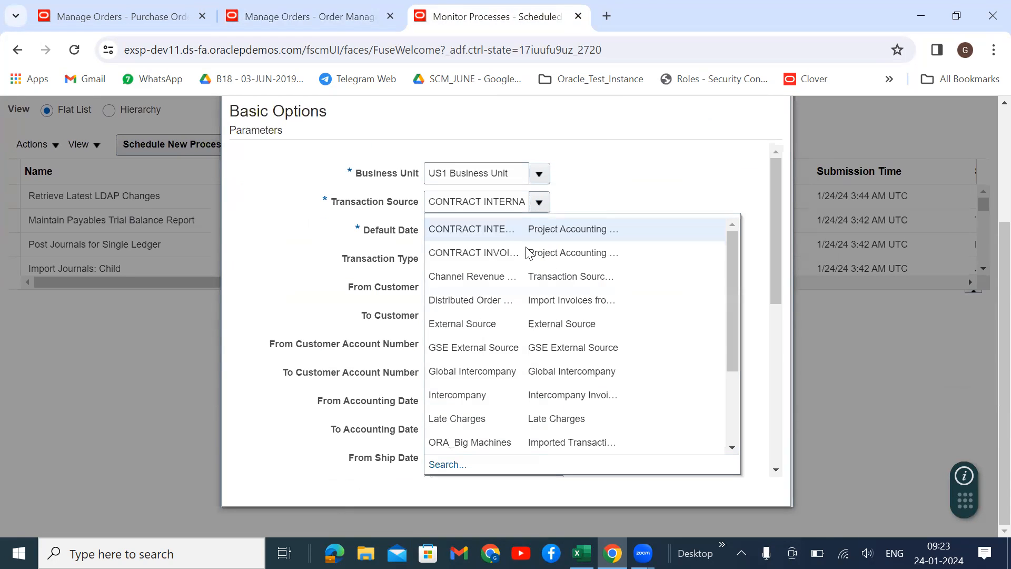
pyautogui.click(520, 300)
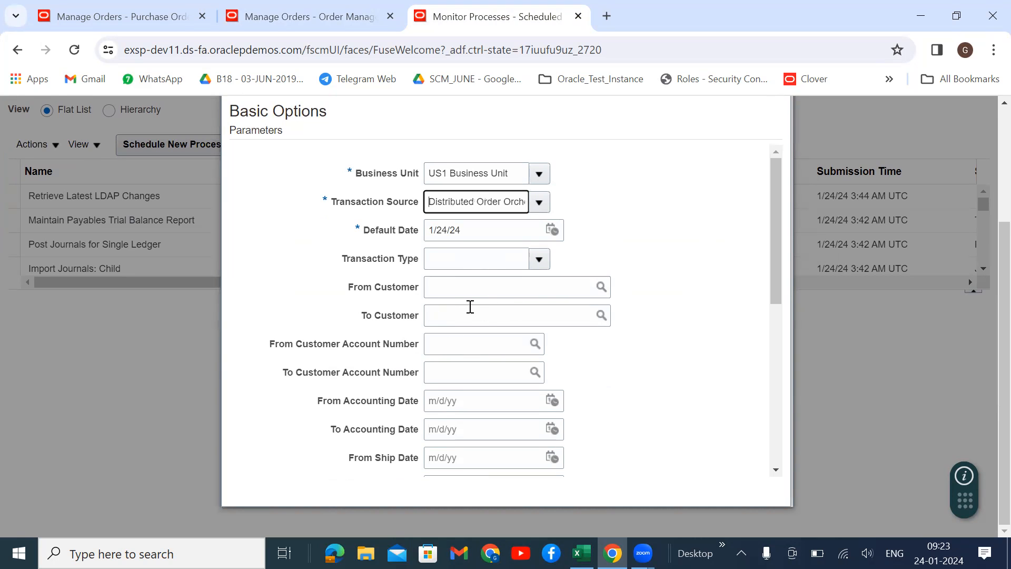
# Step: Copy the order number from the orchestration process and enter it as the From Sales Order Number of Import AutoInvoice
pyautogui.scroll(-5, 471, 316)
pyautogui.scroll(-2, 478, 344)
pyautogui.click(451, 255)
pyautogui.click(260, 16)
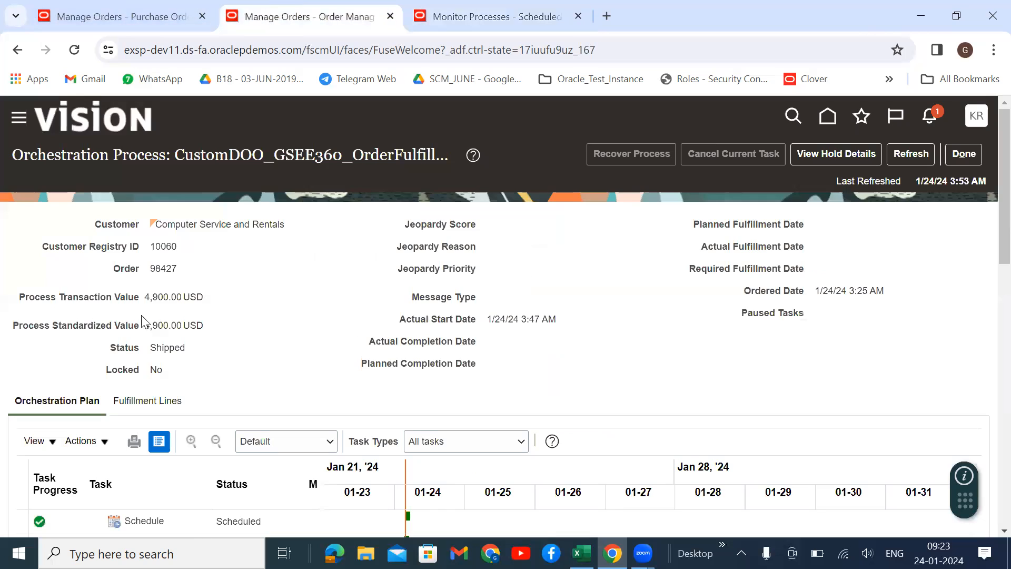
pyautogui.moveTo(179, 269); pyautogui.dragTo(152, 276)
pyautogui.hotkey('ctrl', 'c')
pyautogui.click(433, 9)
pyautogui.hotkey('ctrl', 'v')
# Step: Enter the same order number once as the To Sales Order Number, removing the duplicated digits
pyautogui.click(444, 276)
pyautogui.hotkey('ctrl', 'v')
pyautogui.hotkey('ctrl', 'v')
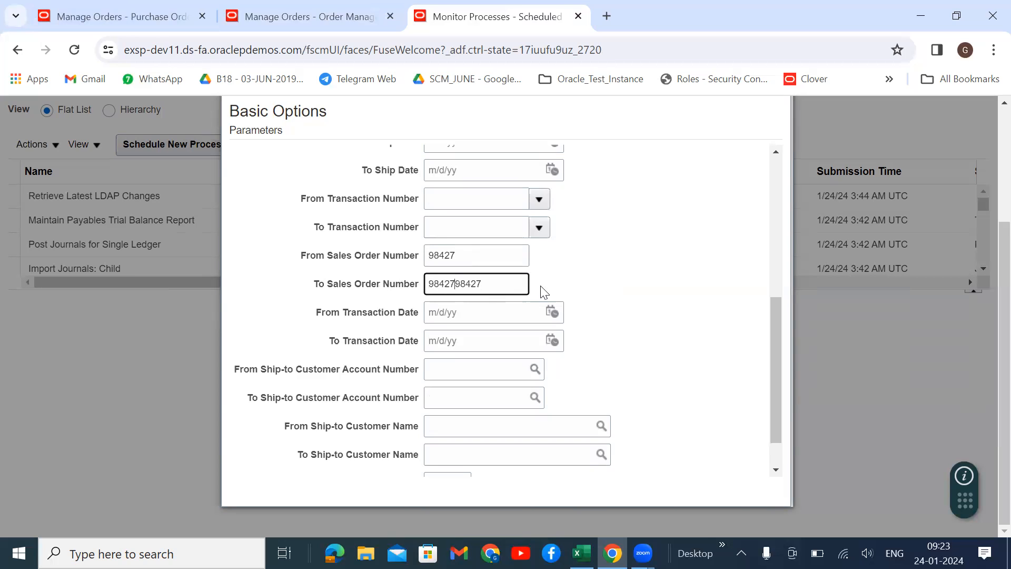
pyautogui.press('BackSpace')
pyautogui.press('BackSpace')
pyautogui.press('BackSpace')
pyautogui.press('BackSpace')
pyautogui.press('BackSpace')
pyautogui.click(564, 290)
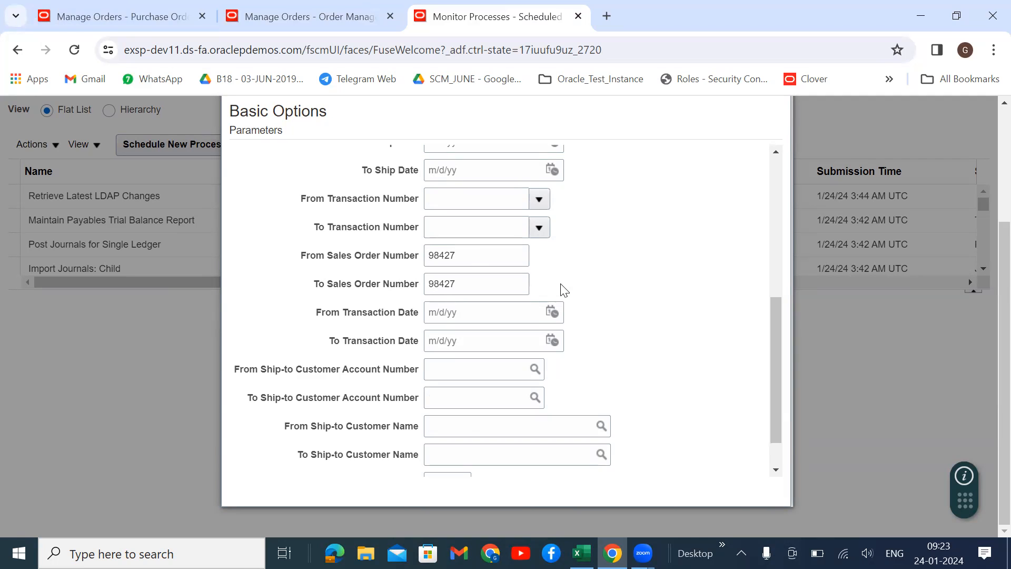
pyautogui.scroll(-2, 589, 272)
# Step: Go back to the orchestration process and refresh it to check whether the Invoice task is ready for billing
pyautogui.click(255, 22)
pyautogui.scroll(-5, 271, 311)
pyautogui.scroll(5, 611, 316)
pyautogui.click(908, 151)
pyautogui.scroll(-5, 386, 327)
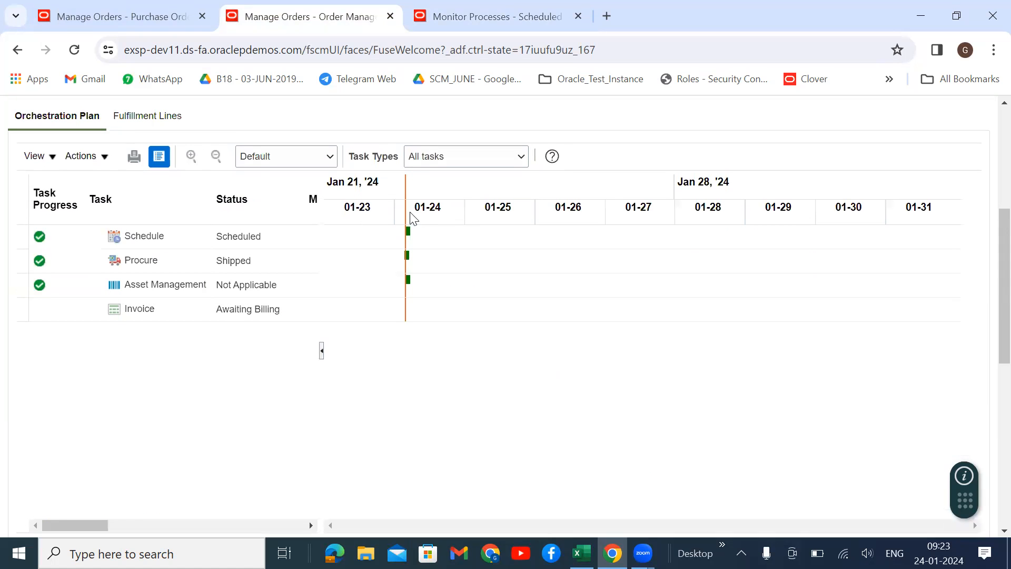
# Step: Return to the Import AutoInvoice process details, submit the process and close the confirmation
pyautogui.click(489, 21)
pyautogui.scroll(5, 623, 351)
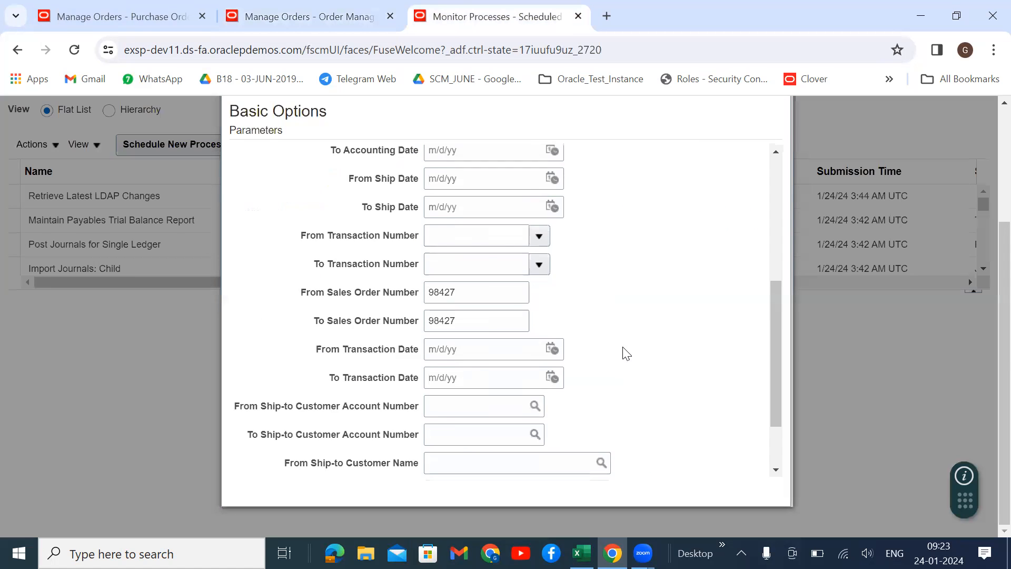
pyautogui.click(691, 152)
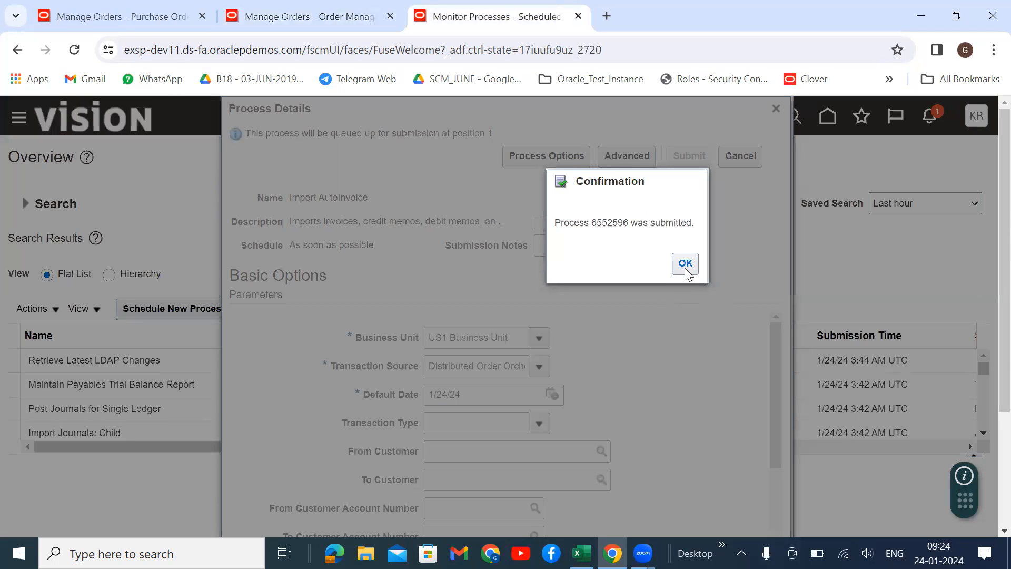
pyautogui.click(685, 263)
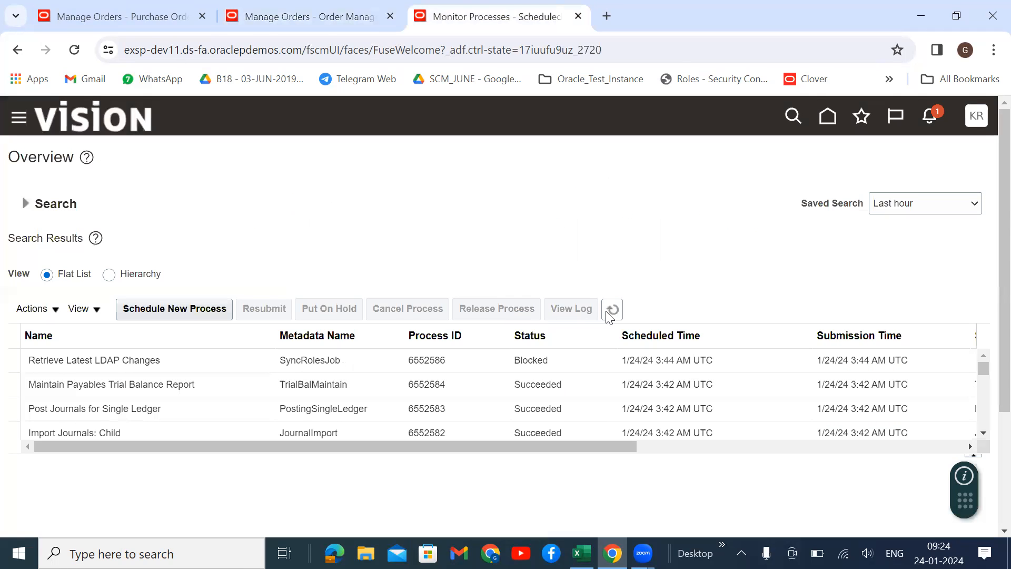
# Step: Refresh the scheduled process list repeatedly to follow the status of Import AutoInvoice and its execution report
pyautogui.click(612, 310)
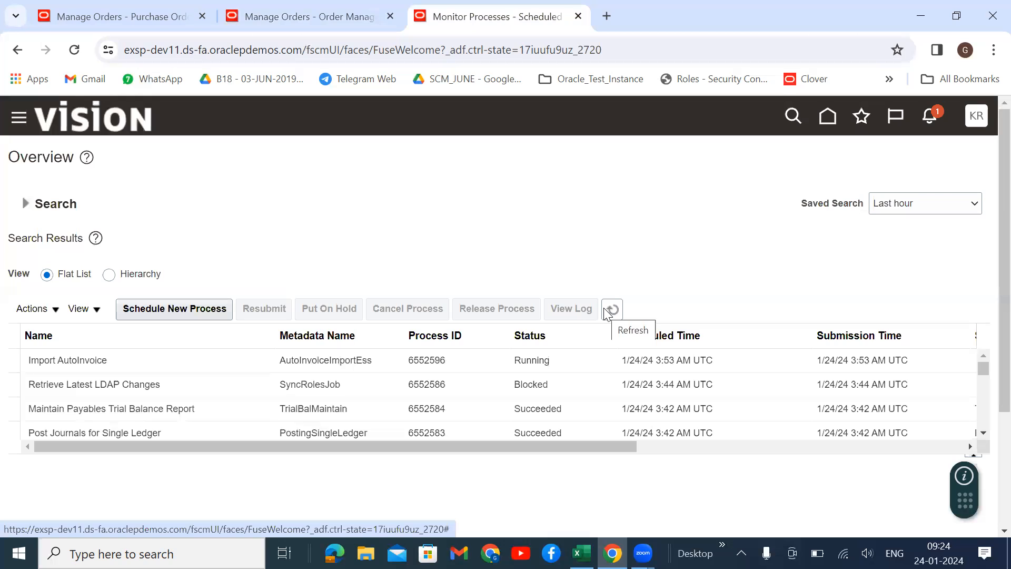
pyautogui.click(615, 311)
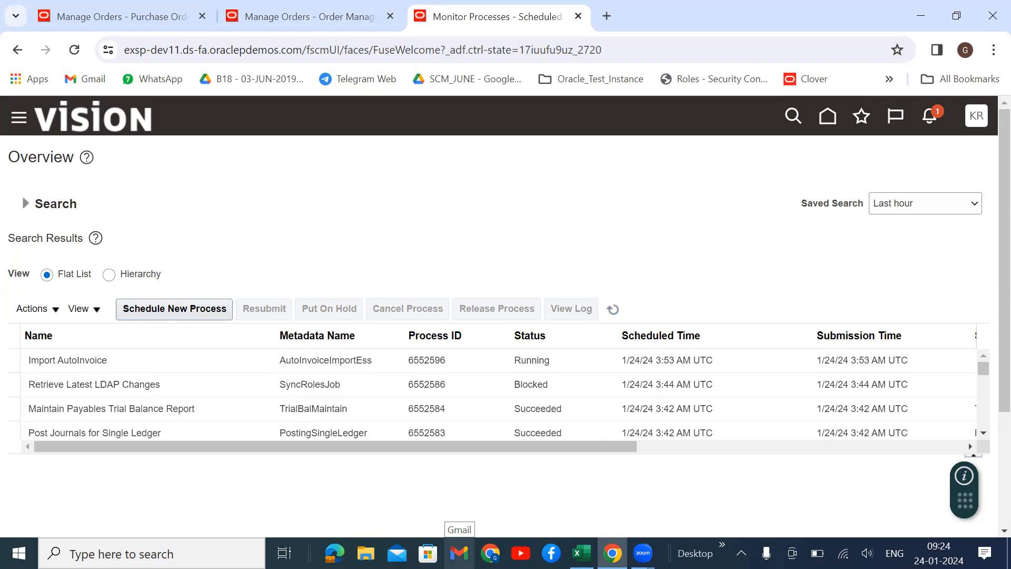
pyautogui.click(611, 310)
pyautogui.click(610, 309)
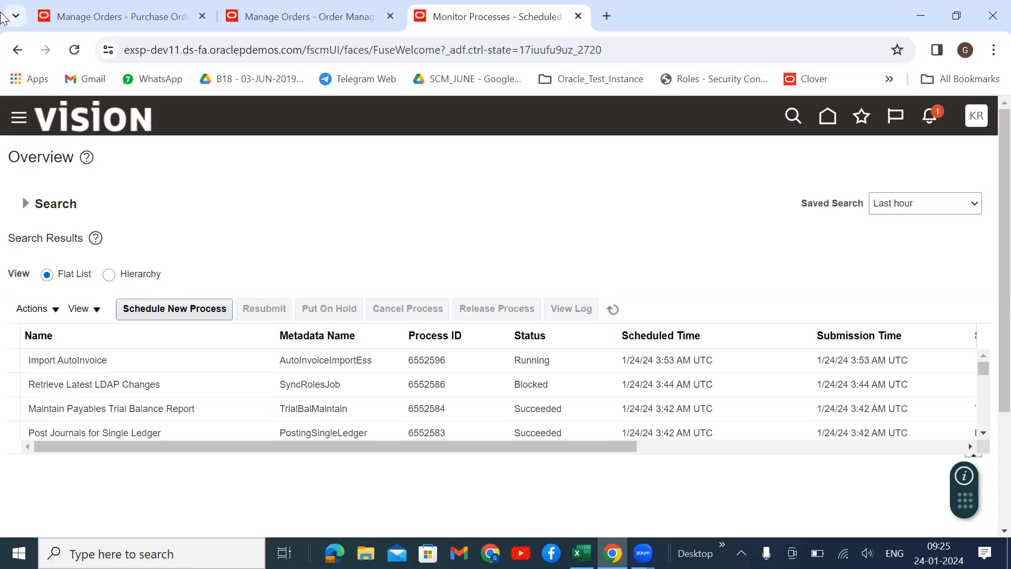
pyautogui.click(612, 310)
pyautogui.click(612, 309)
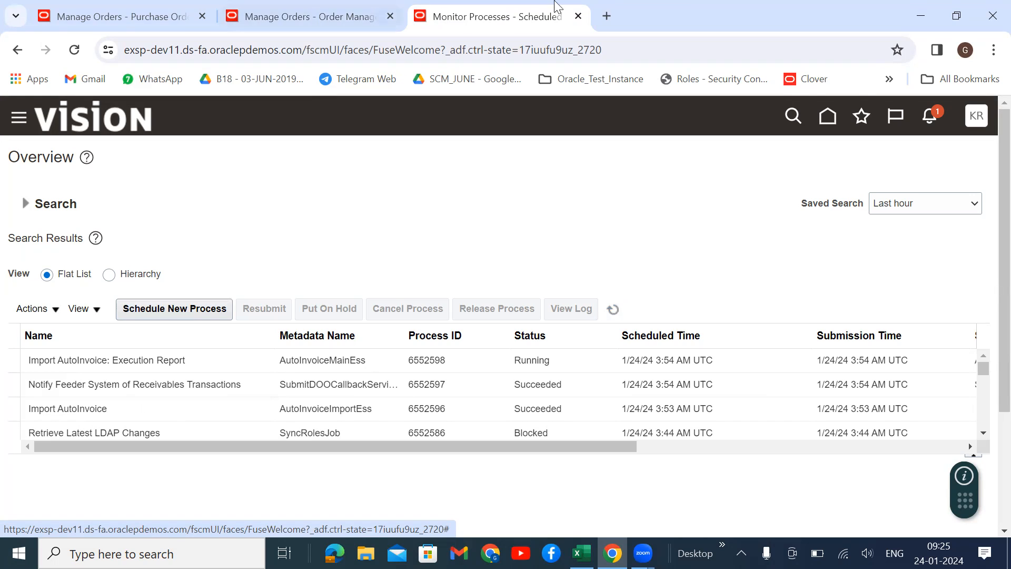
pyautogui.click(608, 315)
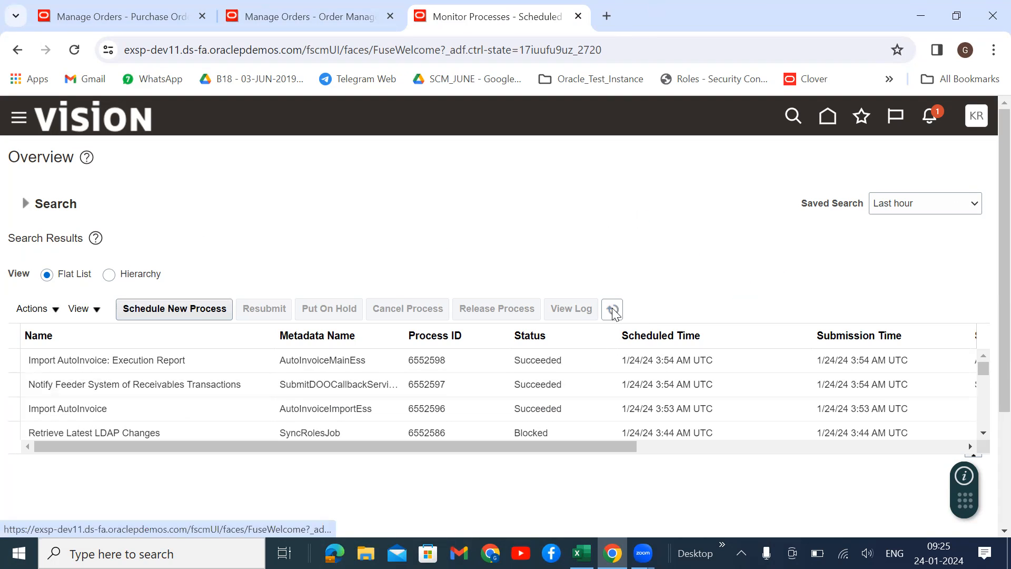
# Step: Select the Import AutoInvoice: Execution Report process and republish its output in a maximized report window
pyautogui.click(497, 362)
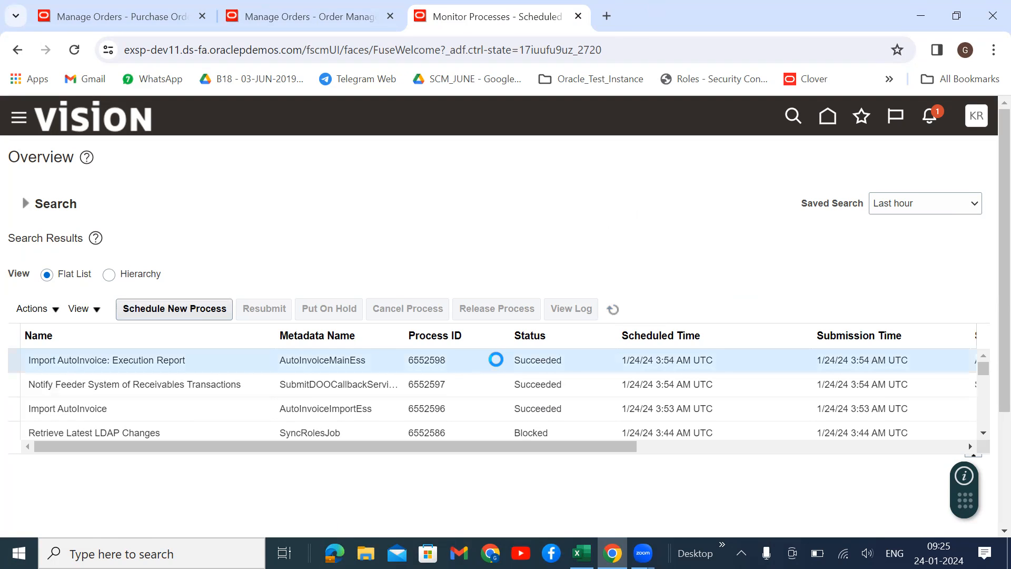
pyautogui.scroll(-5, 495, 359)
pyautogui.scroll(-6, 147, 391)
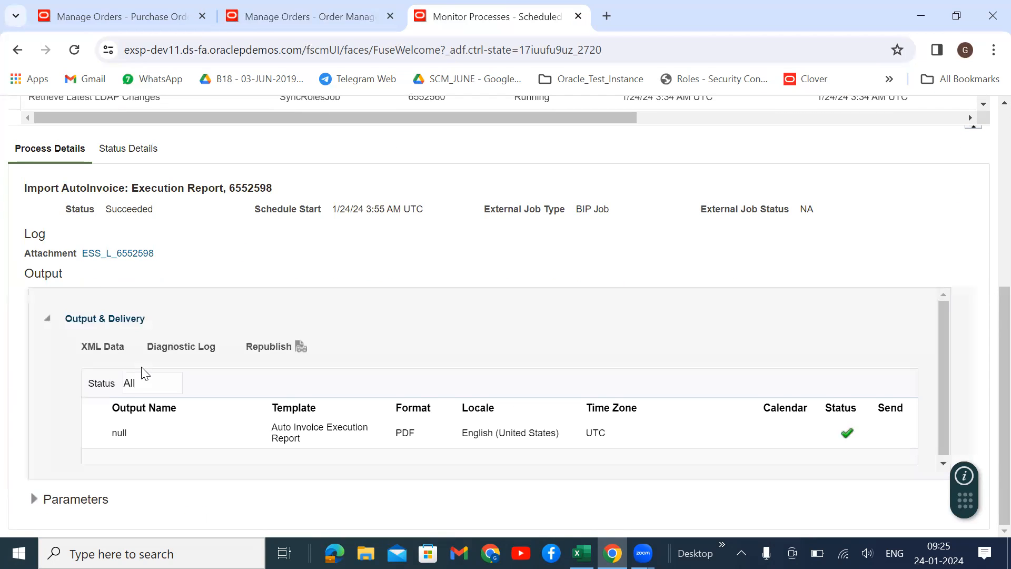
pyautogui.click(298, 347)
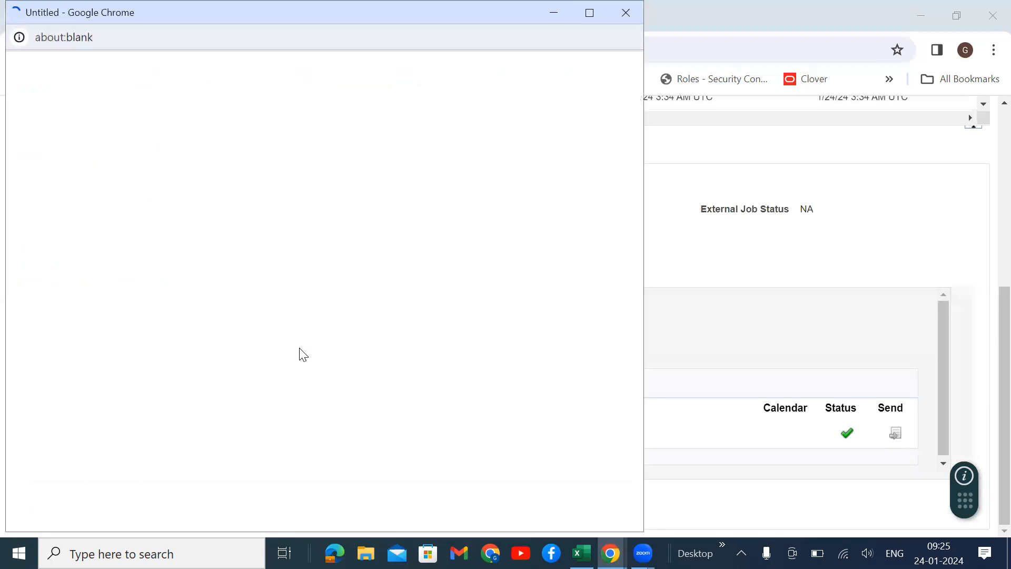
pyautogui.click(588, 13)
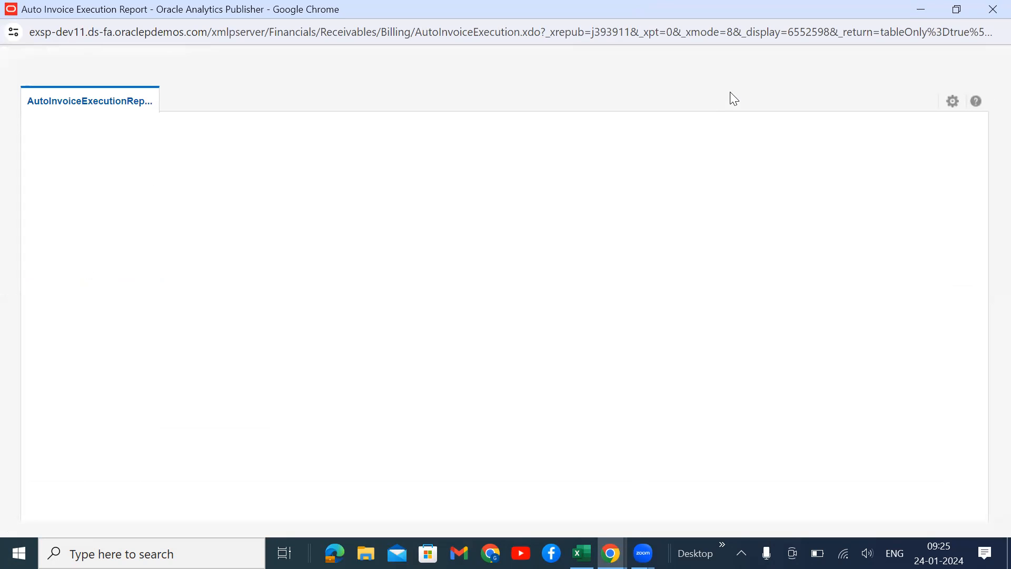
# Step: Export the Auto Invoice Execution Report as a PDF and open the downloaded file
pyautogui.click(953, 101)
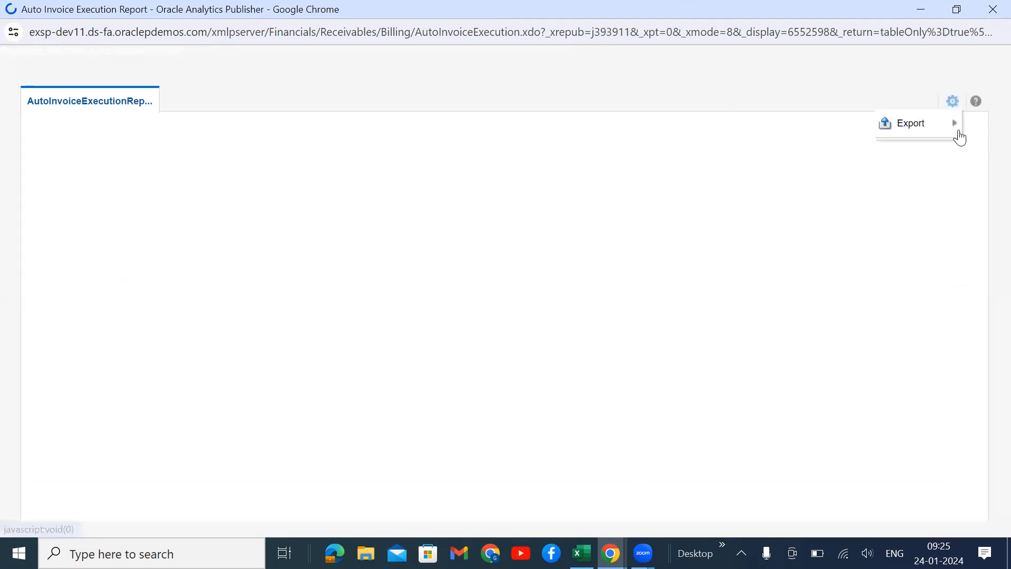
pyautogui.moveTo(957, 133)
pyautogui.click(779, 155)
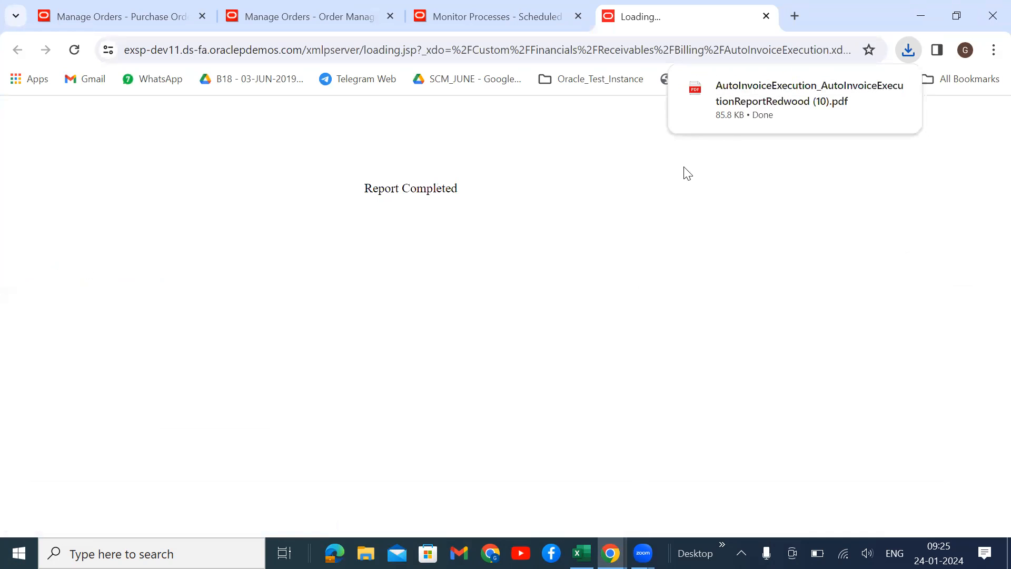
pyautogui.click(740, 99)
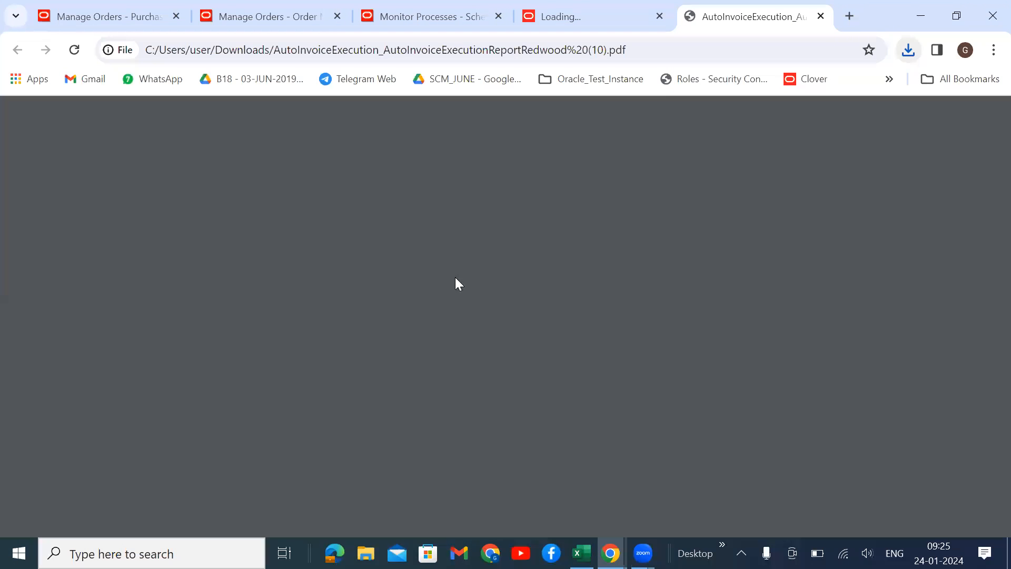
# Step: Review the created, rejected and error transaction tables on page 2 of the Auto Invoice Execution and Validation Report
pyautogui.scroll(-8, 457, 275)
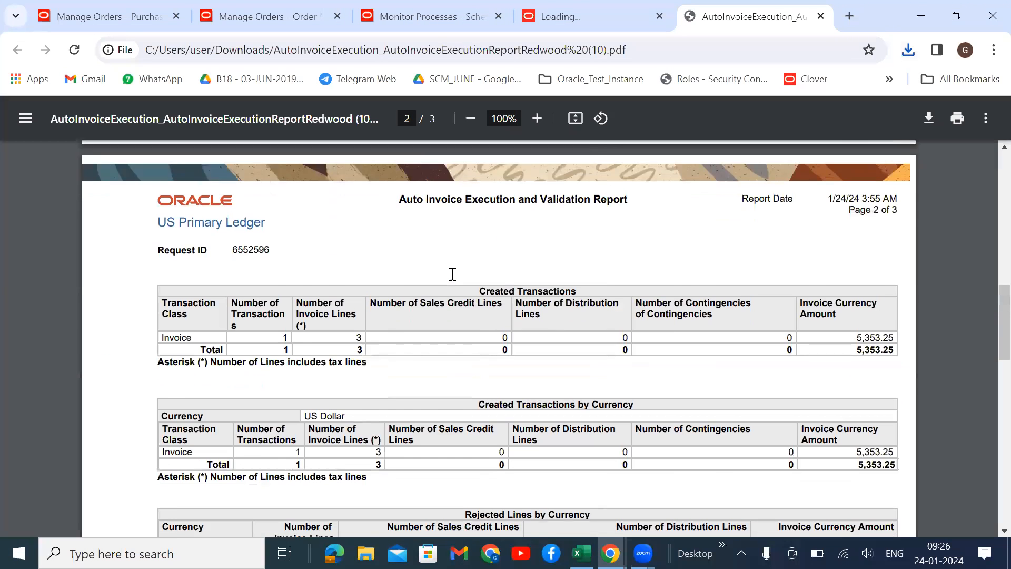
pyautogui.scroll(-1, 451, 274)
pyautogui.moveTo(895, 402); pyautogui.dragTo(370, 375)
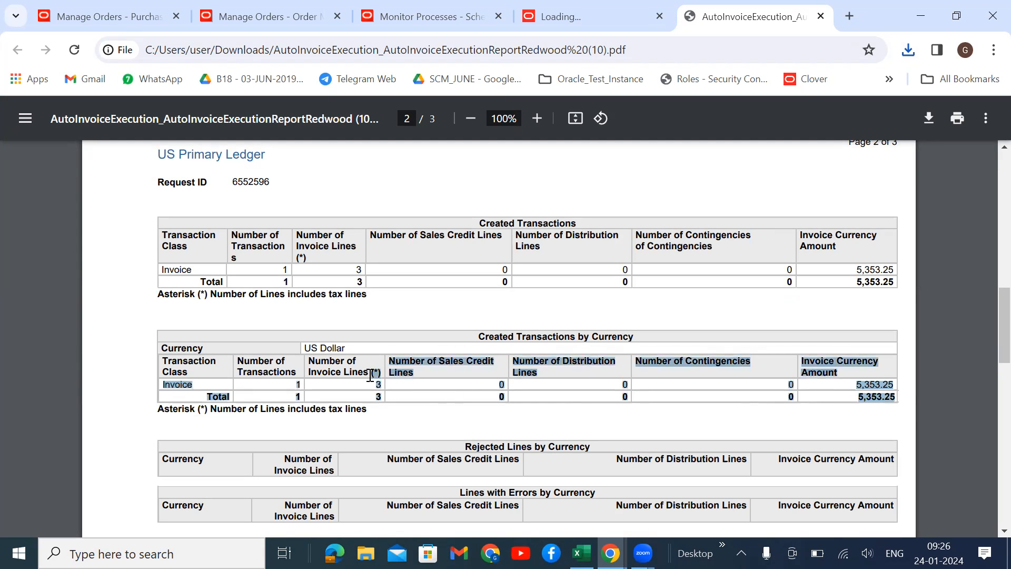
pyautogui.click(782, 394)
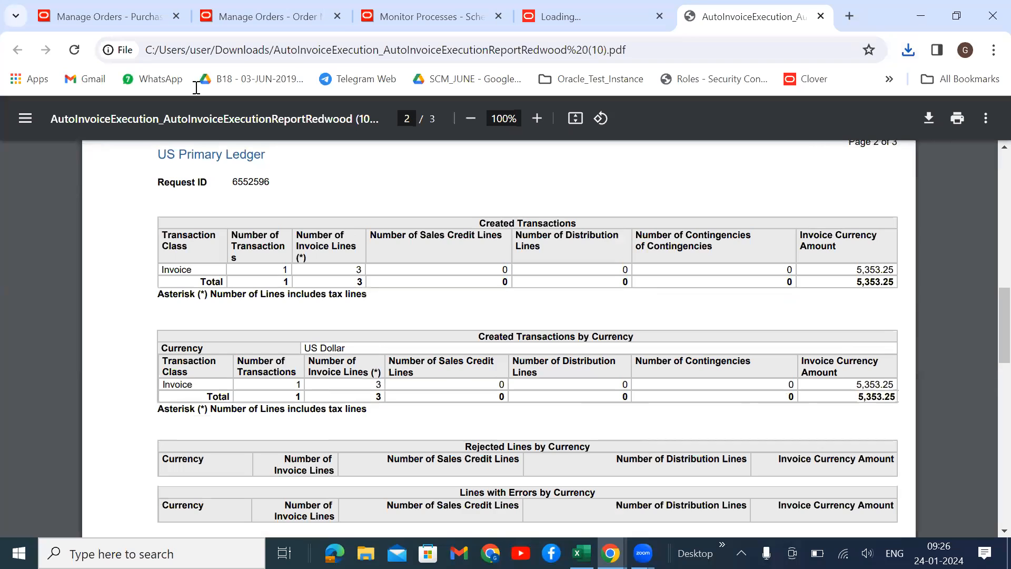
# Step: Return to the order's orchestration process in Order Management, refresh it and check the Invoice task in the orchestration plan
pyautogui.click(298, 10)
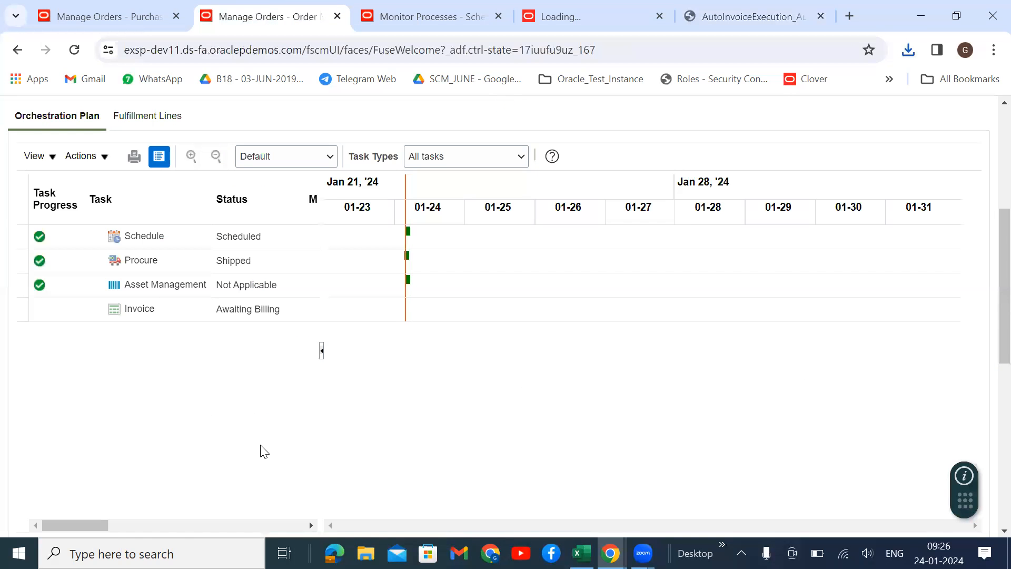
pyautogui.scroll(5, 263, 452)
pyautogui.click(914, 152)
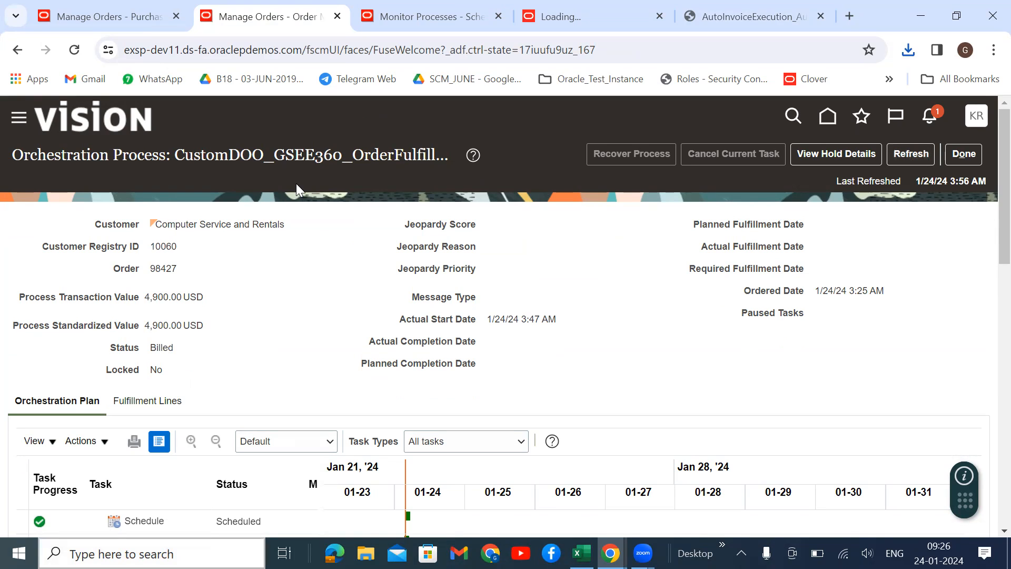
pyautogui.scroll(-6, 373, 212)
pyautogui.scroll(4, 373, 213)
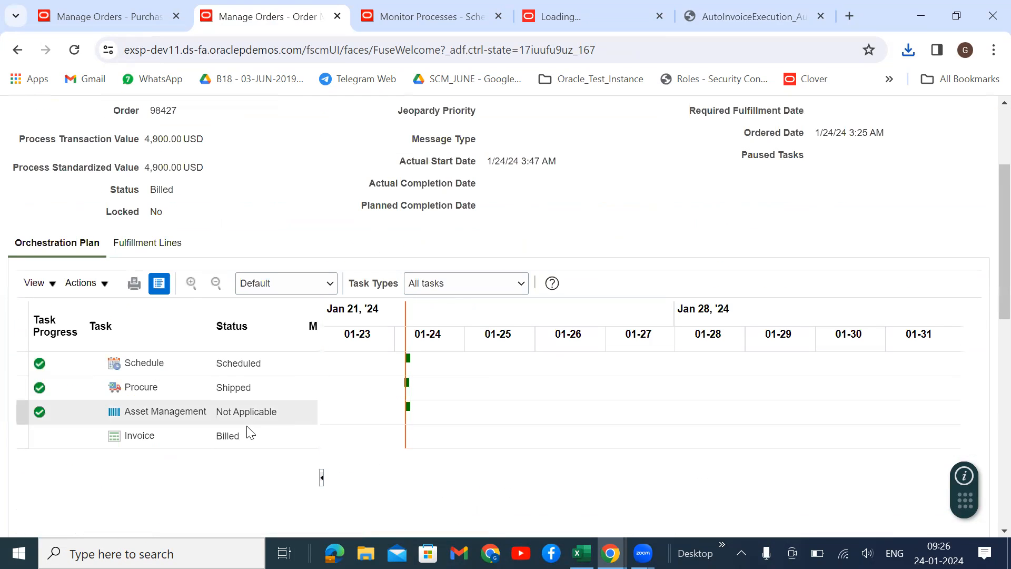
pyautogui.scroll(2, 503, 393)
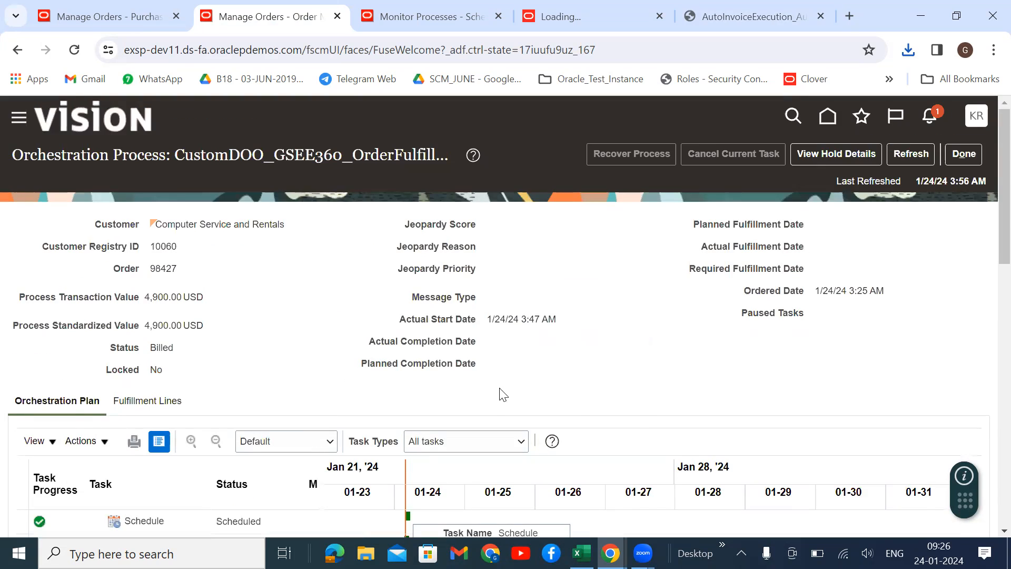
pyautogui.scroll(-3, 635, 357)
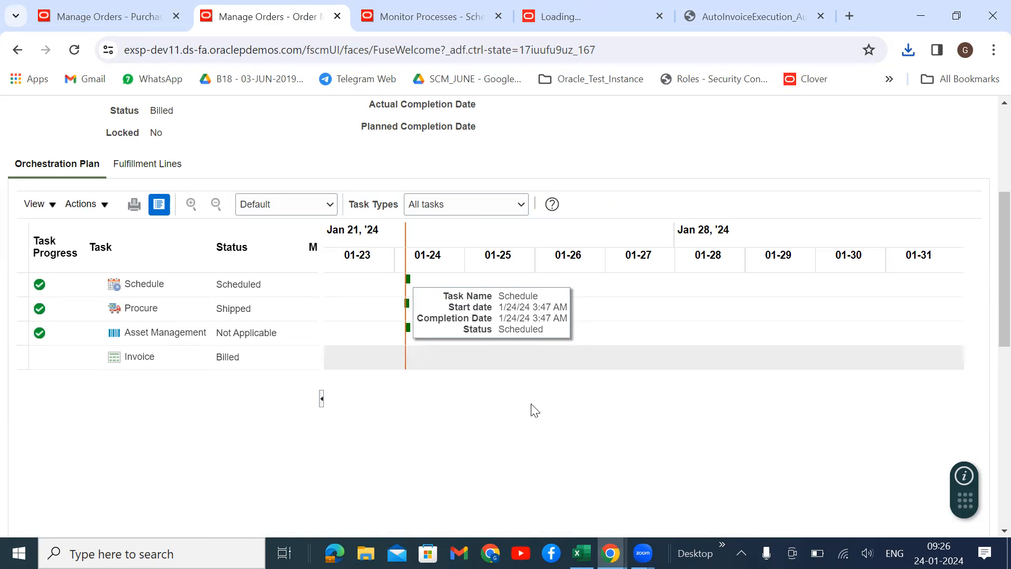
pyautogui.scroll(5, 685, 322)
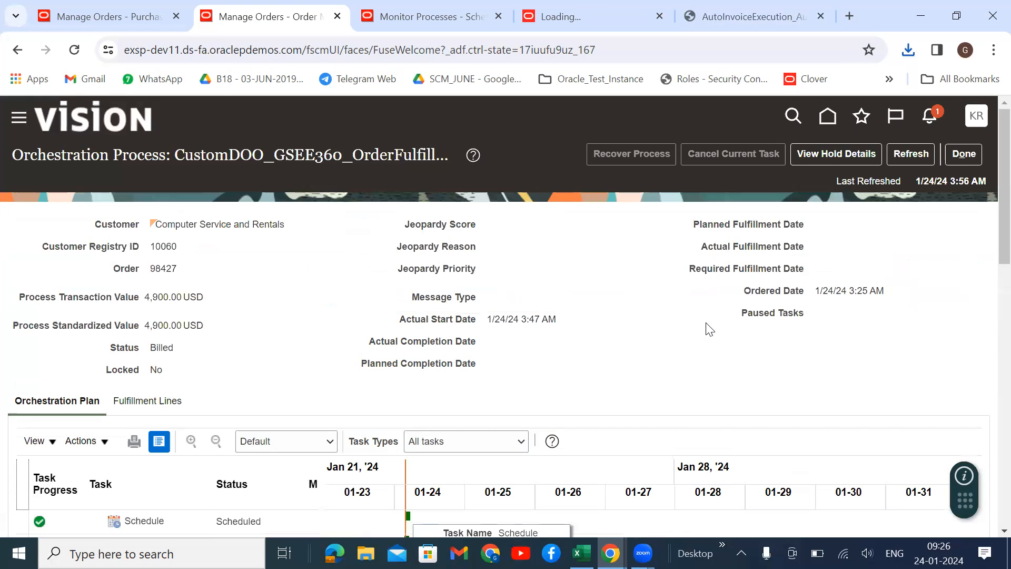